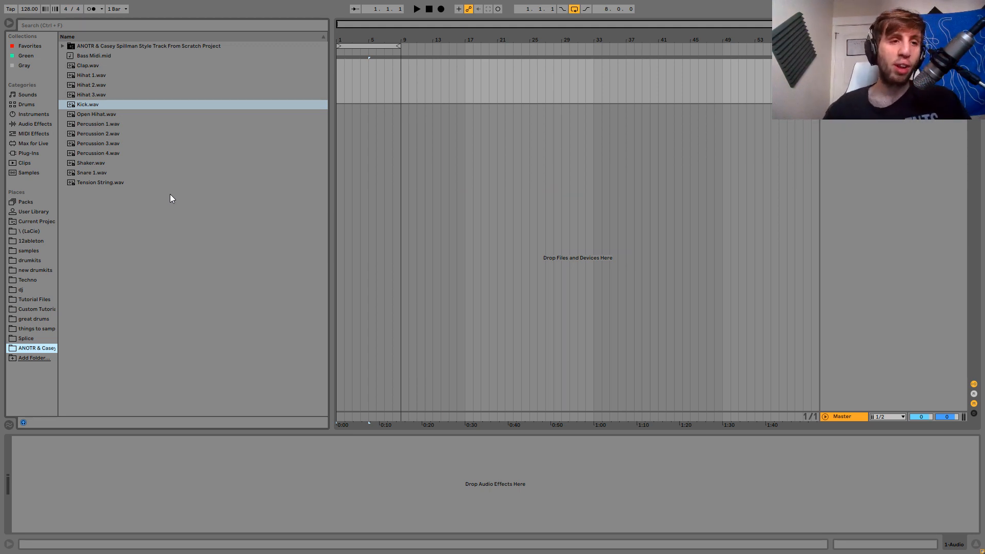
# Browse the project folder's sounds from Tension String.wav up to Bass Midi.mid to preview each one.
pyautogui.click(124, 183)
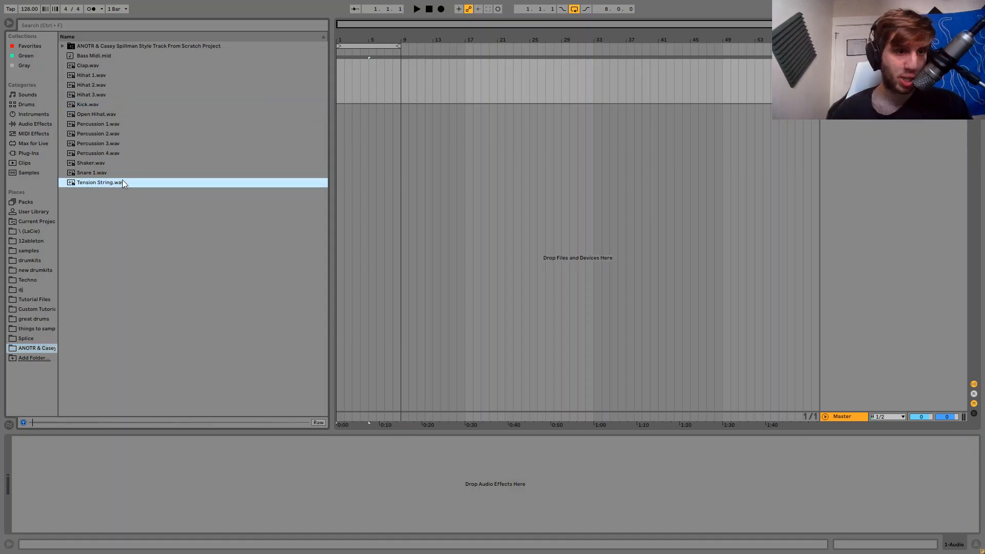
pyautogui.press('Up')
pyautogui.press('Up')
pyautogui.press('Up')
pyautogui.press('Up')
pyautogui.press('Up')
pyautogui.press('Up')
pyautogui.press('Up')
pyautogui.press('Up')
pyautogui.press('Up')
pyautogui.press('Up')
pyautogui.press('Up')
pyautogui.press('Up')
pyautogui.press('Up')
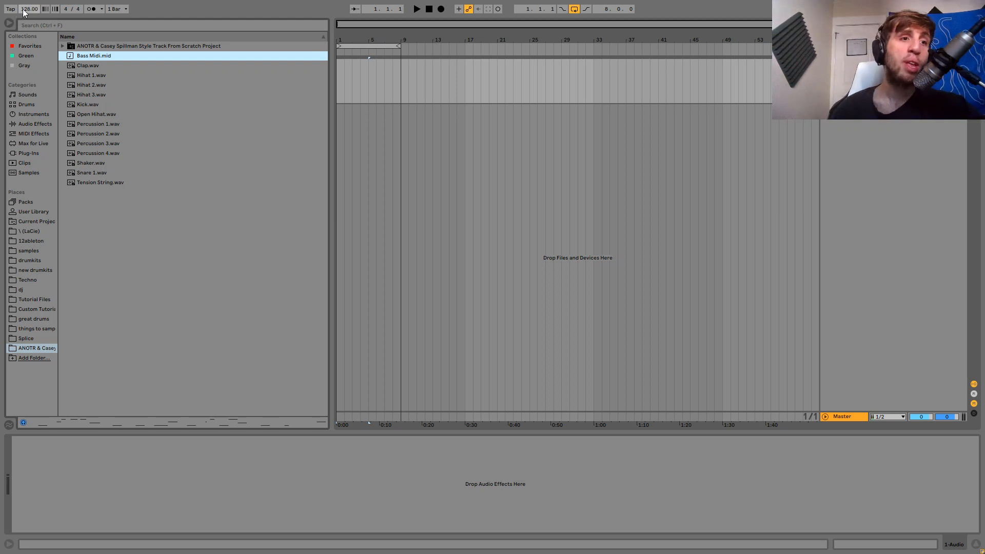
# Place Bass Midi.mid at bar 1 on a new MIDI track and duplicate the clip to fill the eight-bar loop.
pyautogui.click(91, 57)
pyautogui.moveTo(297, 89); pyautogui.dragTo(336, 124)
pyautogui.click(517, 296)
pyautogui.hotkey('ctrl', 'd')
pyautogui.click(337, 124)
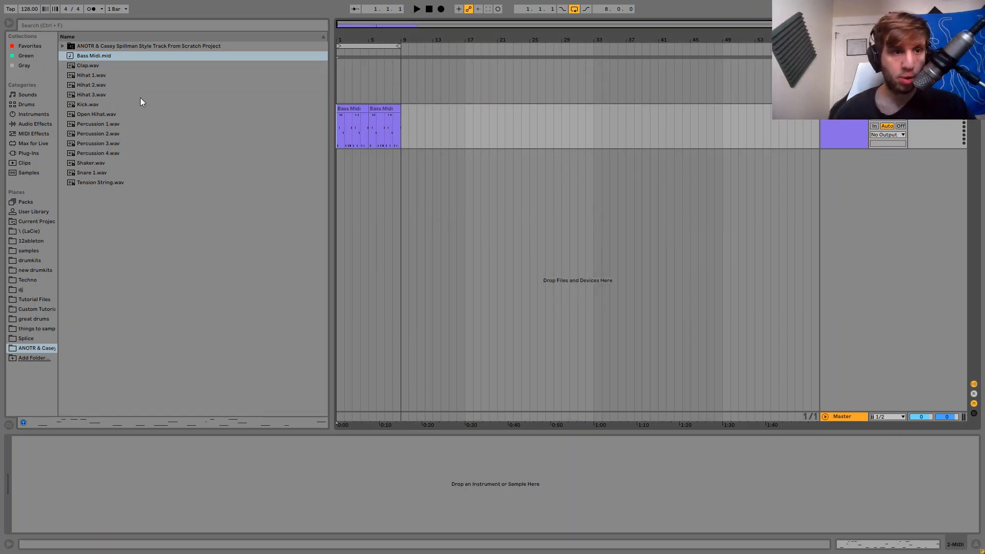
# Load Operator with its default preset onto the bass MIDI track and start playback.
pyautogui.click(34, 114)
pyautogui.doubleClick(96, 115)
pyautogui.press('space')
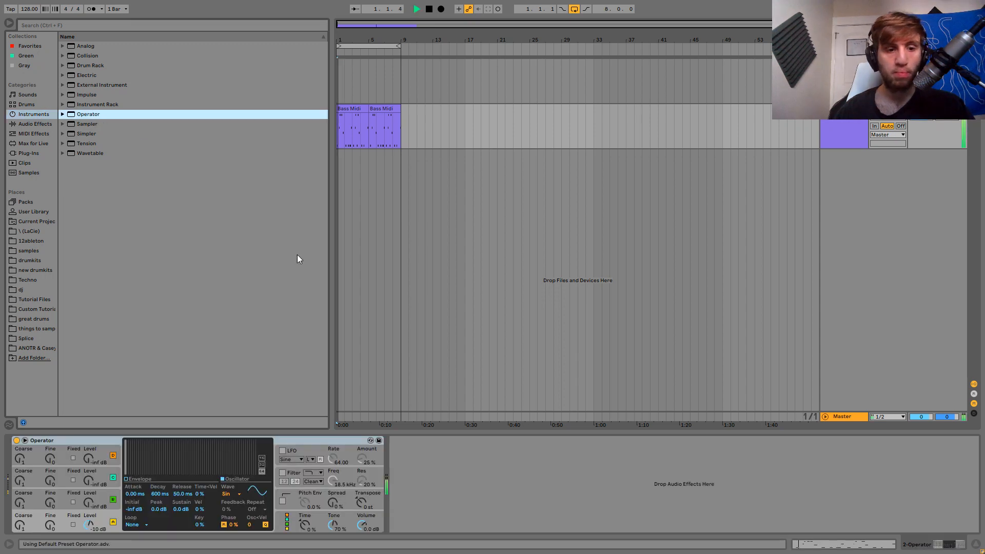
# Raise Operator's Transpose to +24 st and listen to the bass loop.
pyautogui.press('space')
pyautogui.moveTo(361, 502); pyautogui.dragTo(361, 493)
pyautogui.press('space')
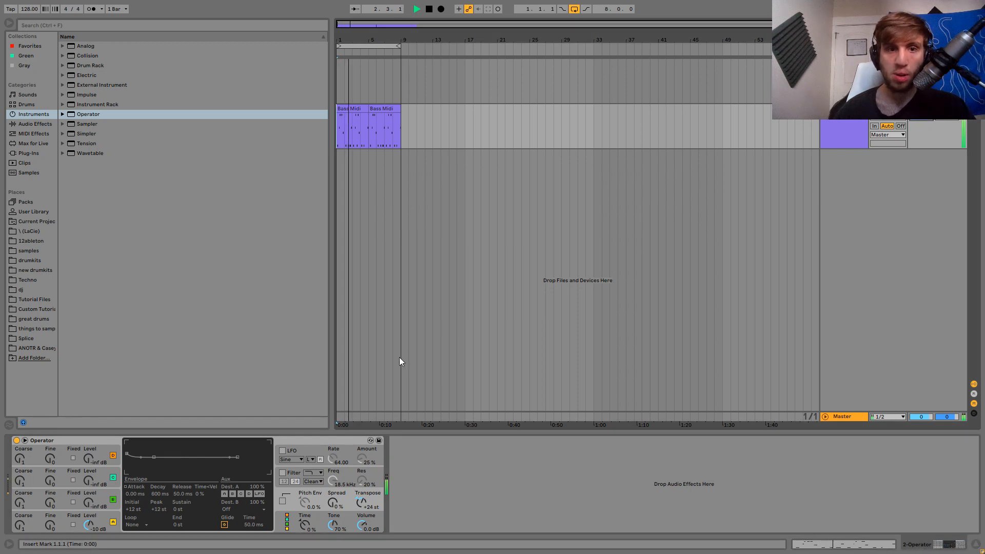
pyautogui.click(360, 503)
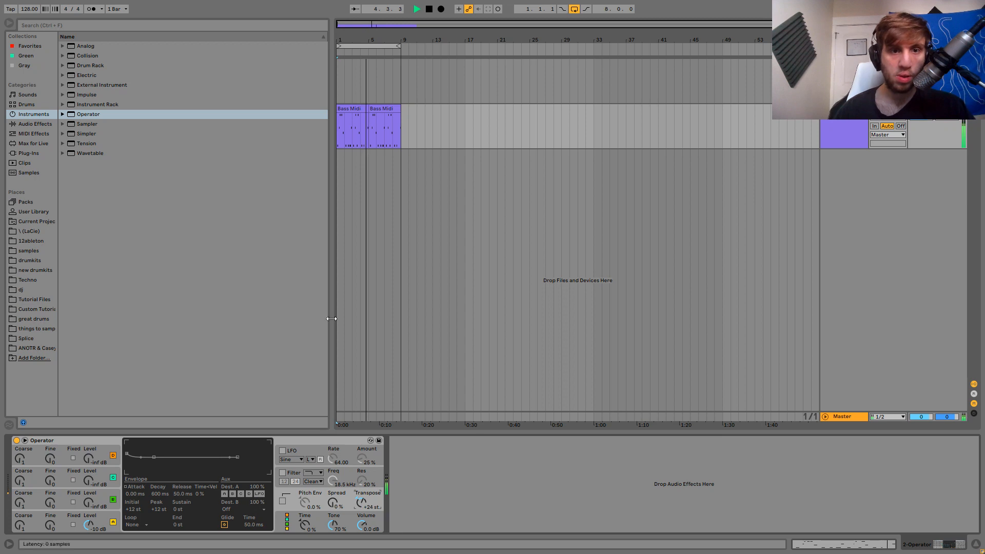
pyautogui.press('space')
# Examine the notes in the first Bass Midi clip, play the bass line and return to the track's Operator.
pyautogui.doubleClick(357, 109)
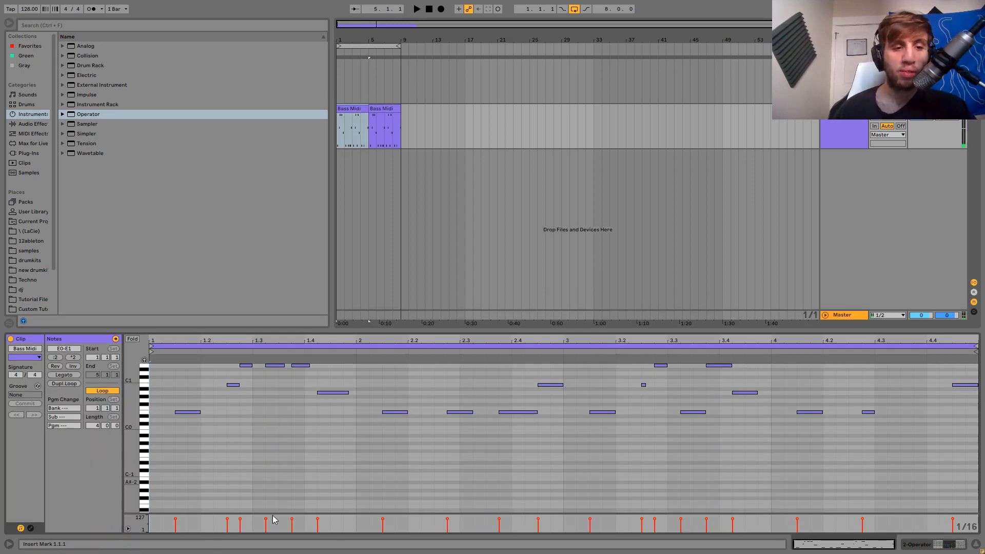
pyautogui.click(154, 414)
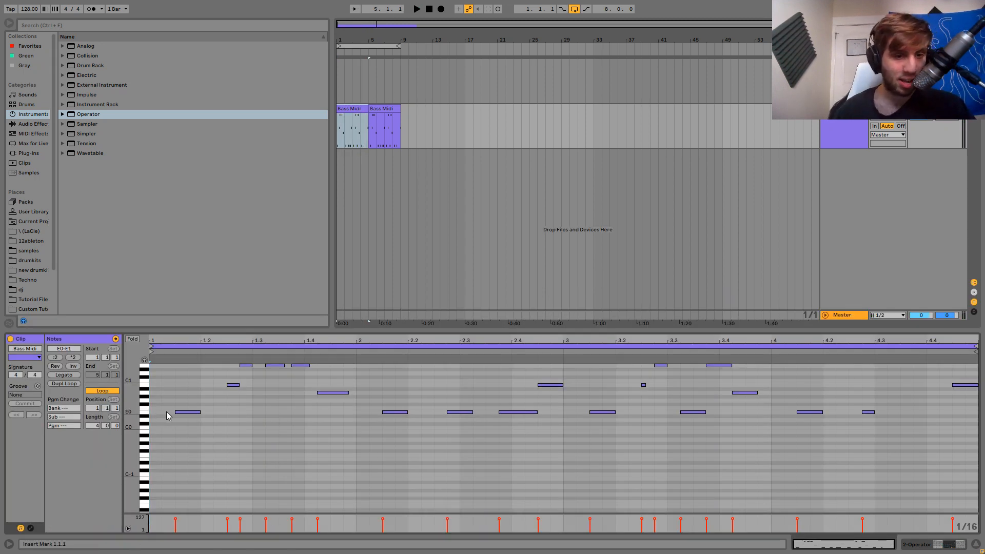
pyautogui.press('space')
pyautogui.click(852, 131)
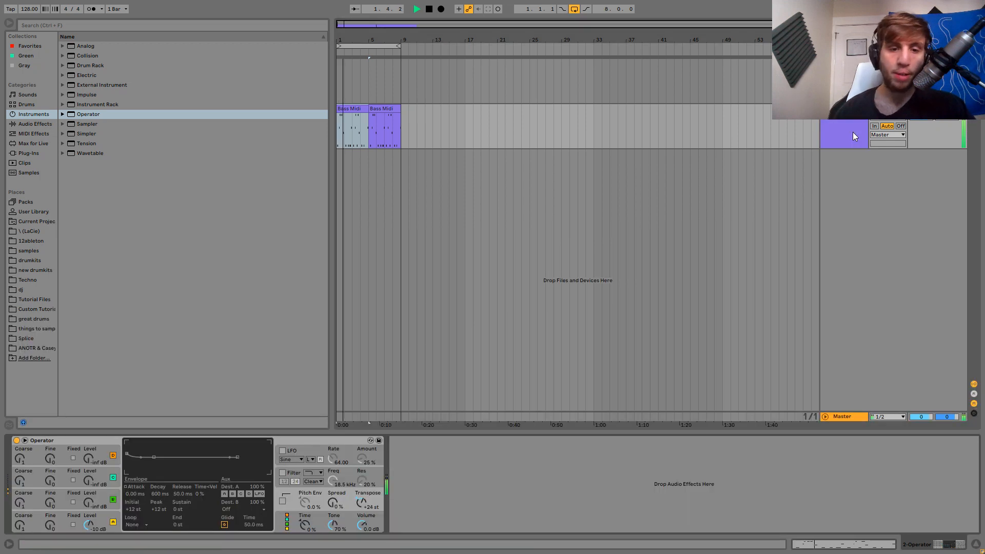
# Reset Operator's Transpose to 0 st and delete the empty audio track above the bass track.
pyautogui.doubleClick(361, 507)
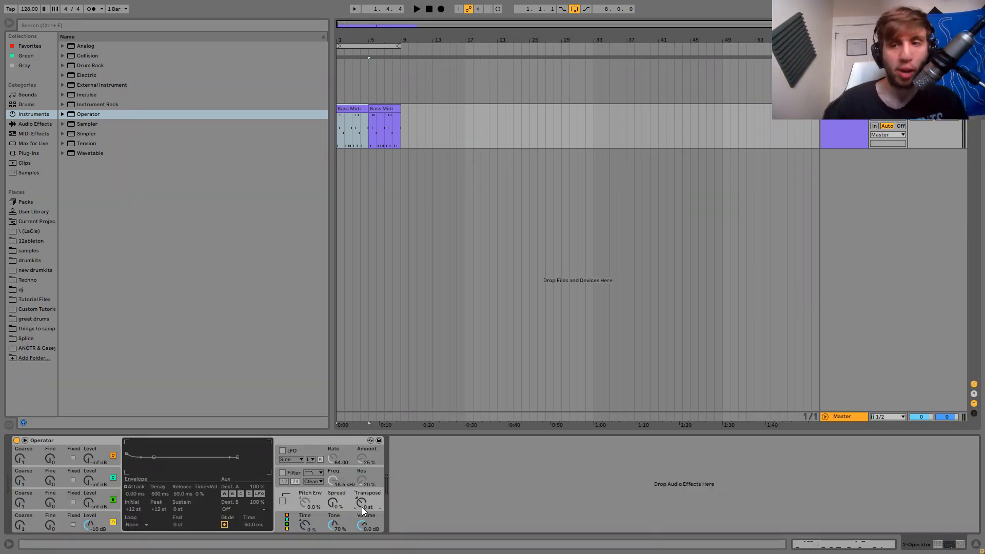
pyautogui.click(847, 85)
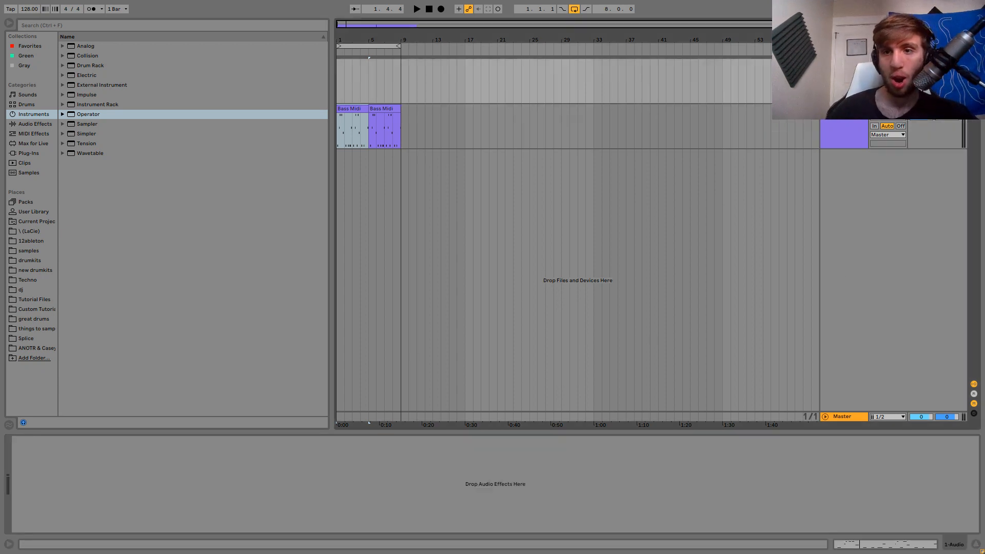
pyautogui.press('Delete')
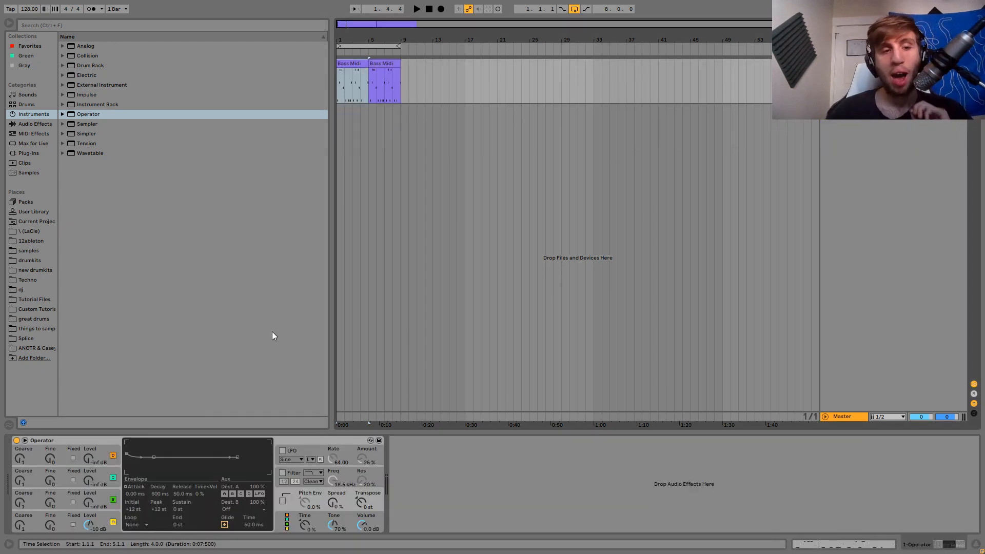
# During playback, set Operator's oscillator B level to -29 dB and oscillator C to a level of -41 dB with Coarse at 1.
pyautogui.moveTo(89, 504); pyautogui.dragTo(89, 504)
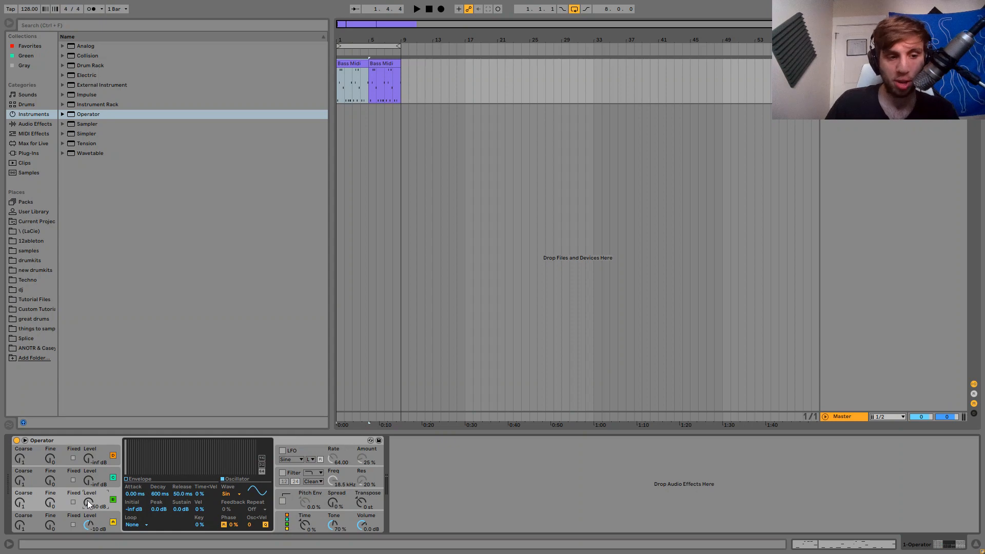
pyautogui.press('space')
pyautogui.moveTo(90, 505); pyautogui.dragTo(90, 487)
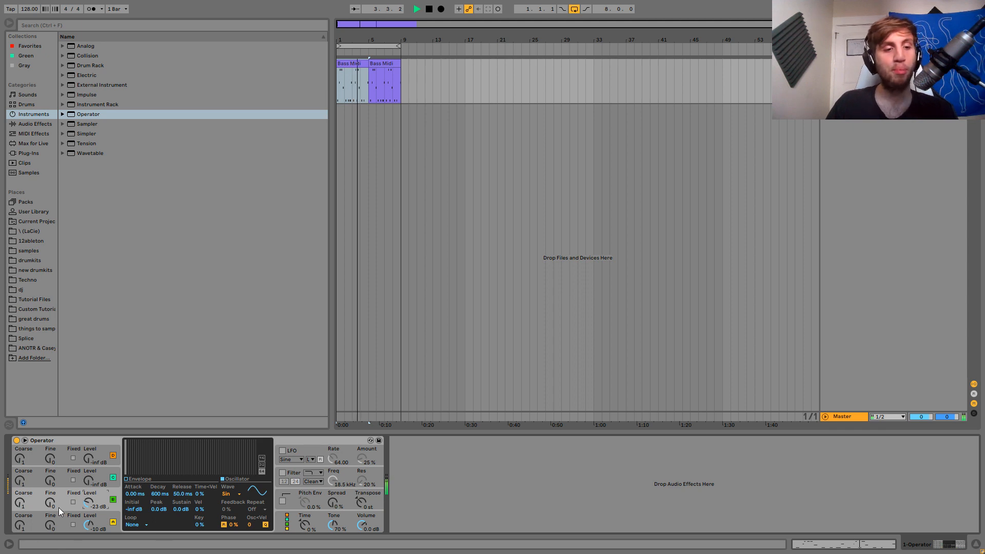
pyautogui.moveTo(49, 503); pyautogui.dragTo(89, 467)
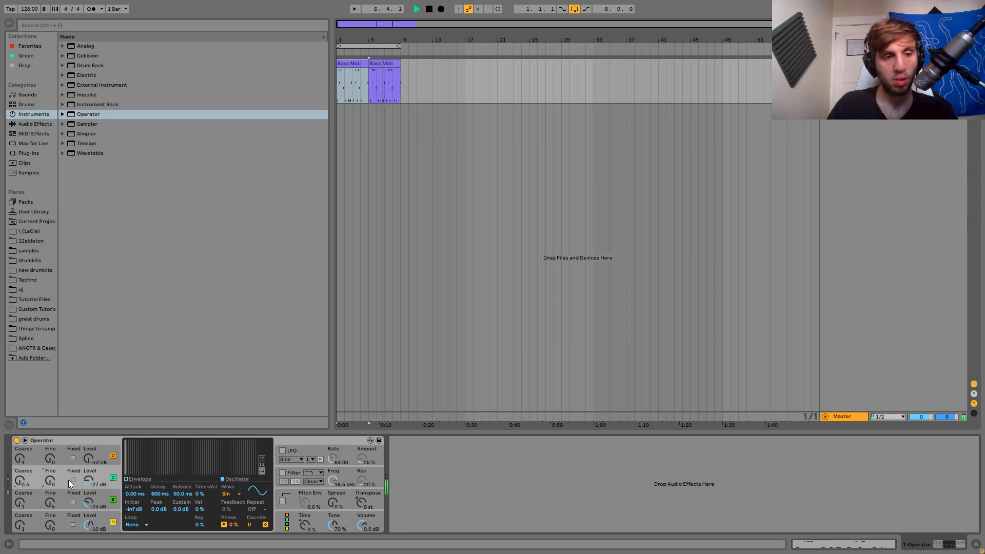
pyautogui.moveTo(21, 481); pyautogui.dragTo(19, 479)
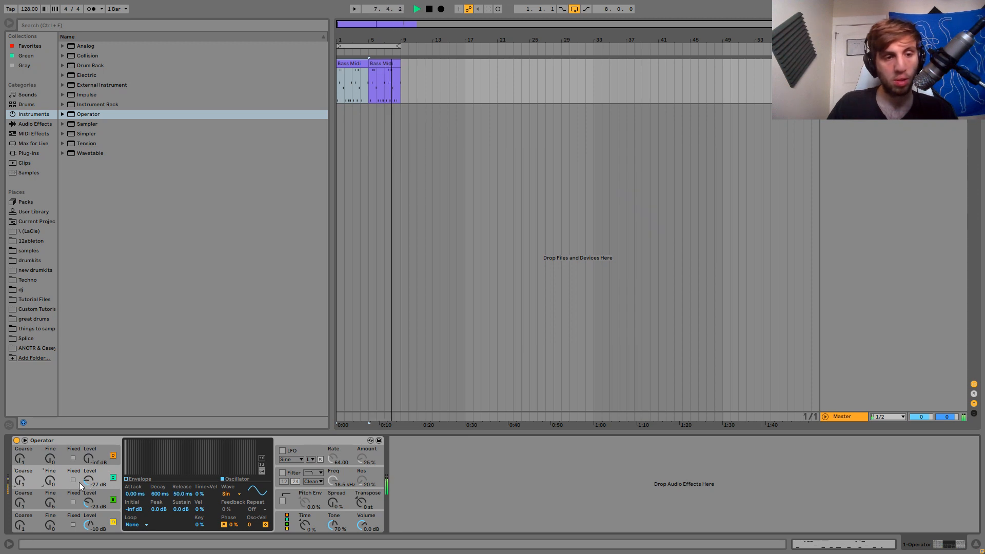
pyautogui.moveTo(88, 482); pyautogui.dragTo(88, 488)
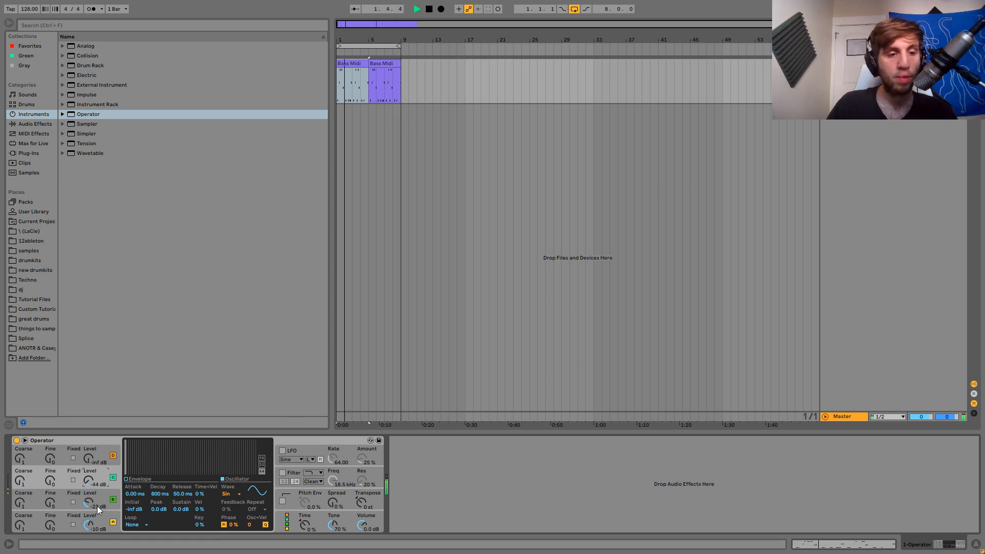
pyautogui.moveTo(89, 502); pyautogui.dragTo(91, 479)
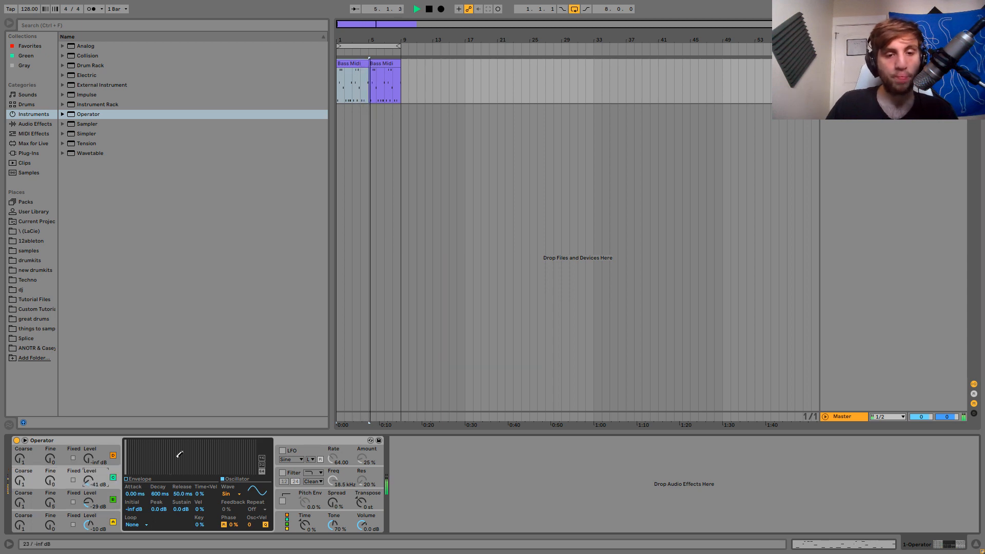
# Add Spectrum after Operator with its enlarged display, and turn off oscillators B and C.
pyautogui.click(16, 124)
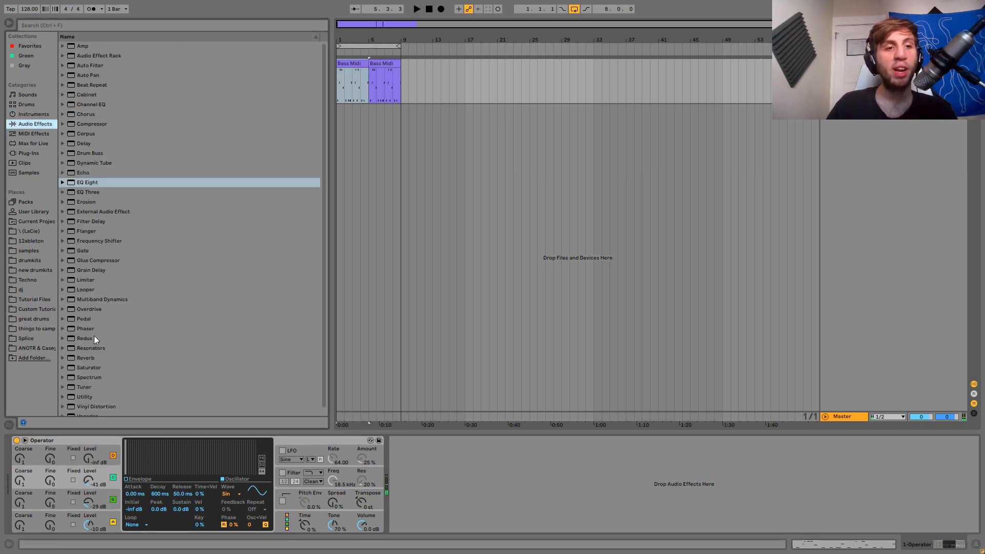
pyautogui.click(88, 375)
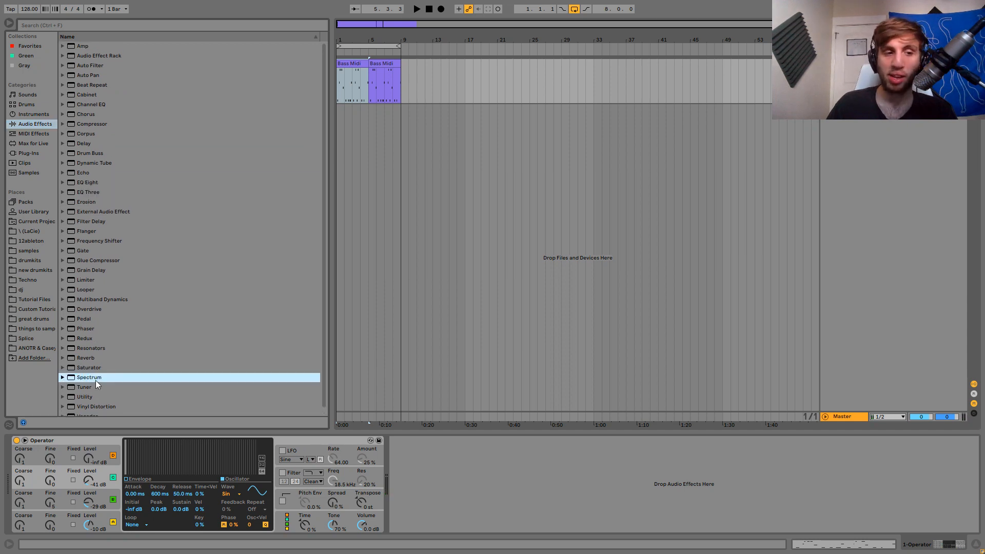
pyautogui.doubleClick(95, 380)
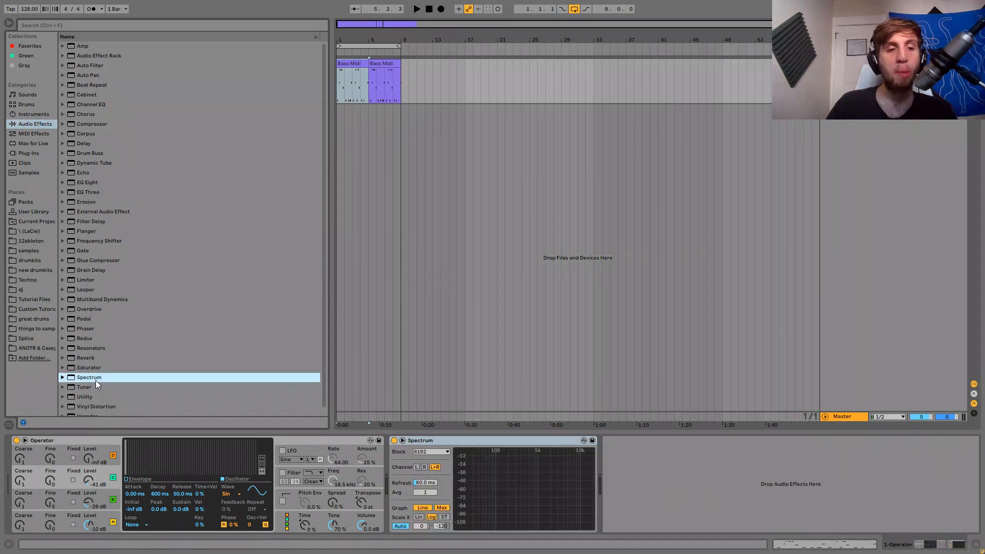
pyautogui.click(113, 500)
pyautogui.click(113, 478)
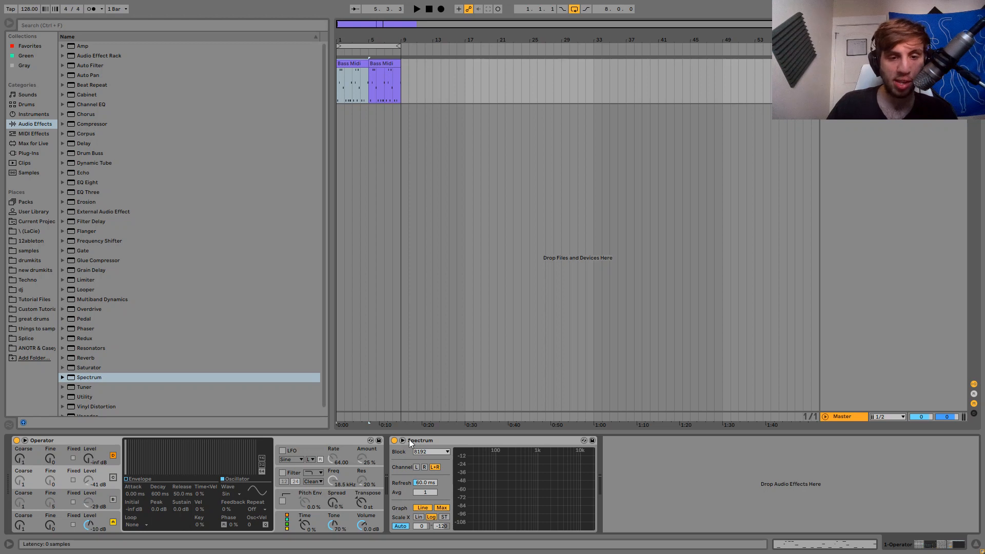
pyautogui.click(403, 440)
# Play the bass several times and examine the frequency content of oscillator A alone in Spectrum.
pyautogui.press('space')
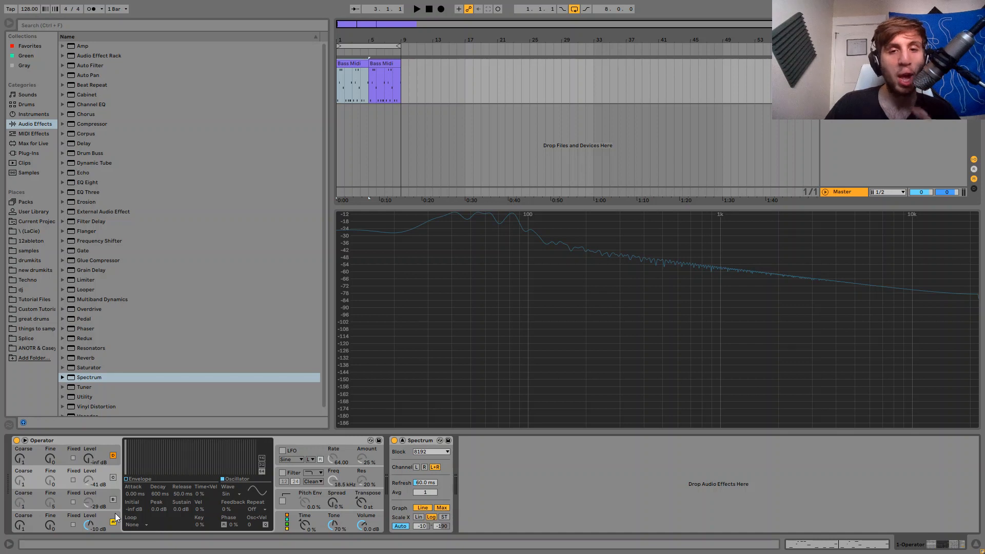
pyautogui.press('space')
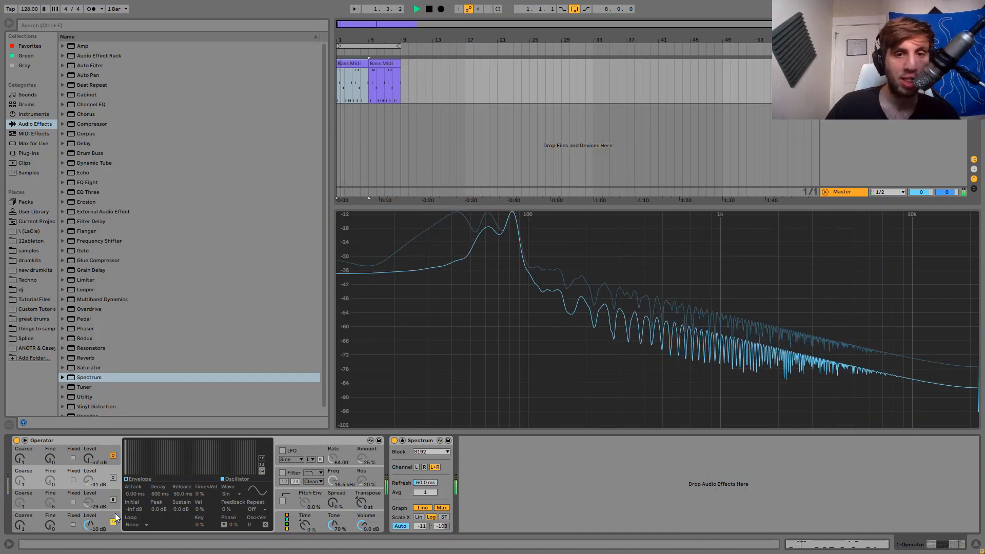
pyautogui.press('space')
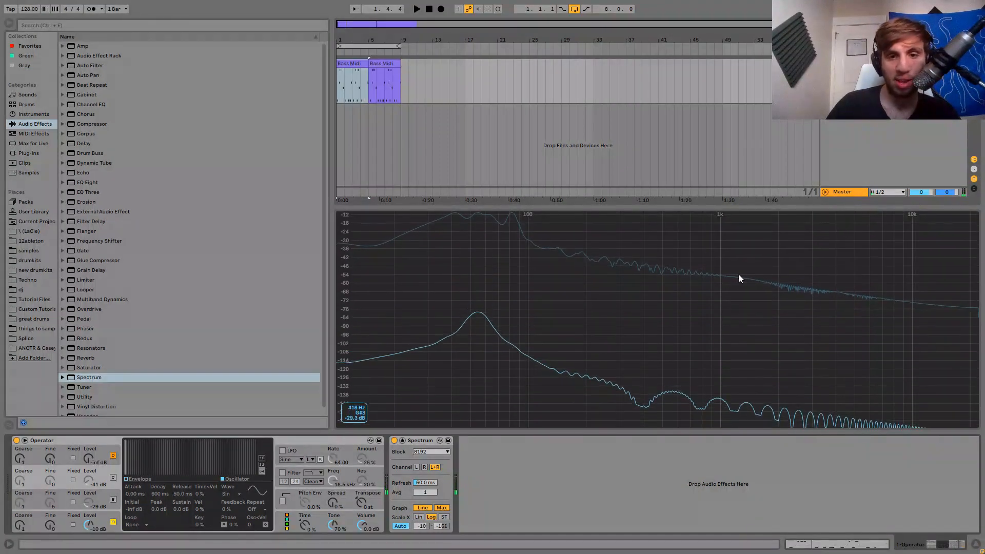
pyautogui.press('space')
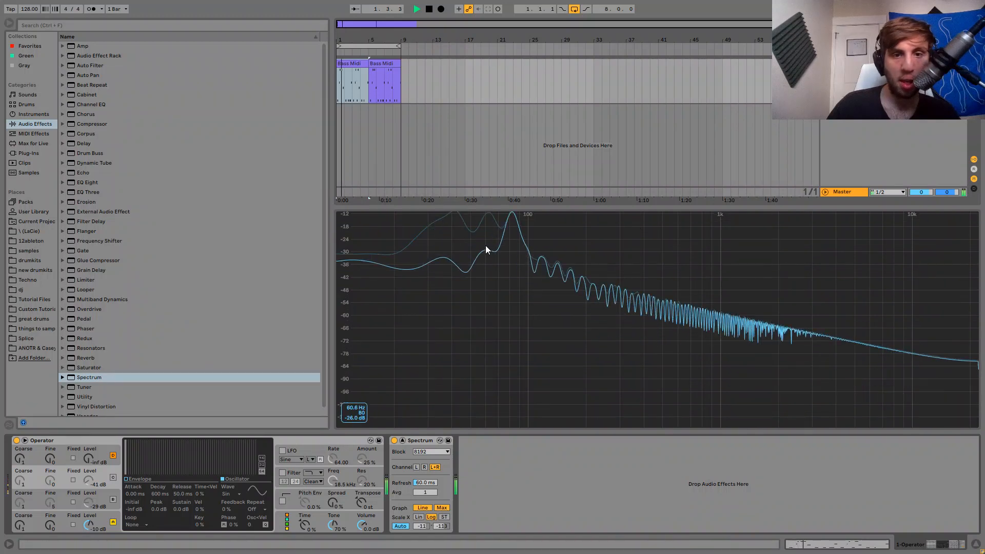
pyautogui.press('space')
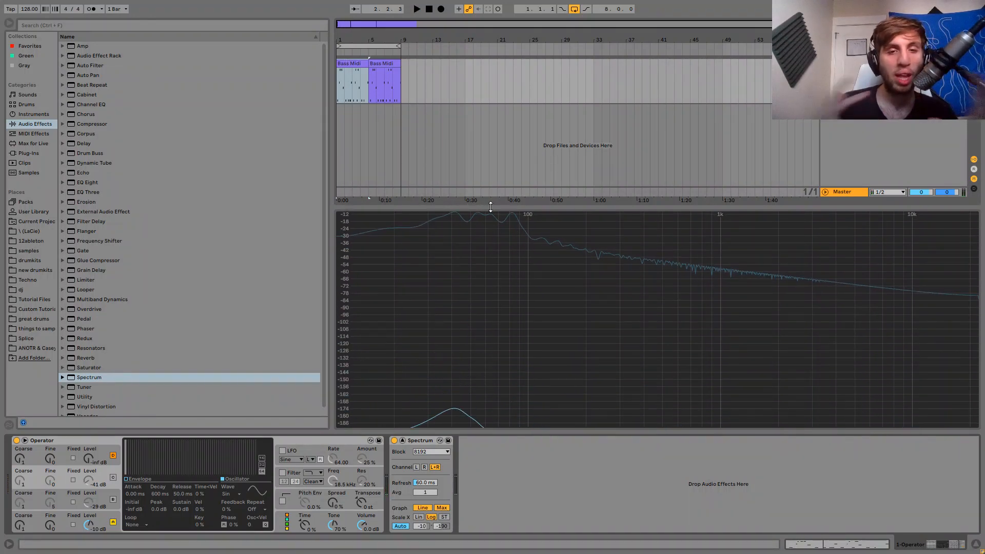
# Turn oscillators B and C back on and play the bass to compare the harmonics in Spectrum.
pyautogui.click(113, 501)
pyautogui.click(113, 478)
pyautogui.press('space')
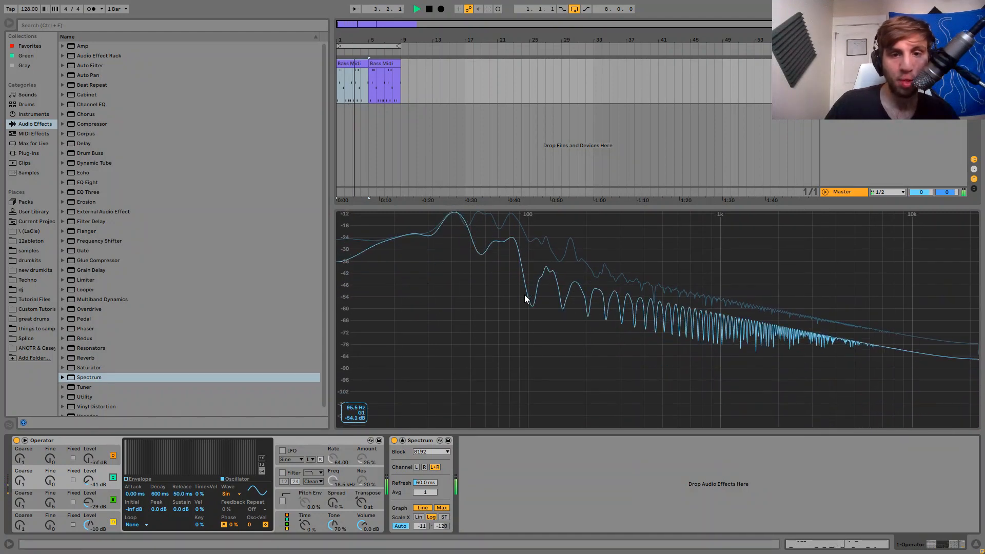
pyautogui.press('space')
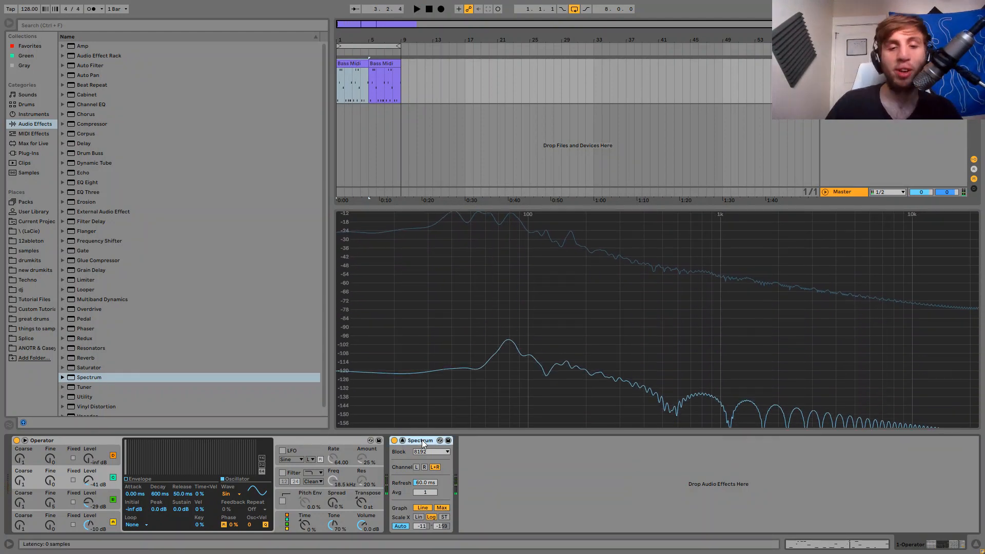
# Remove the Spectrum device from the bass track.
pyautogui.click(422, 442)
pyautogui.press('Delete')
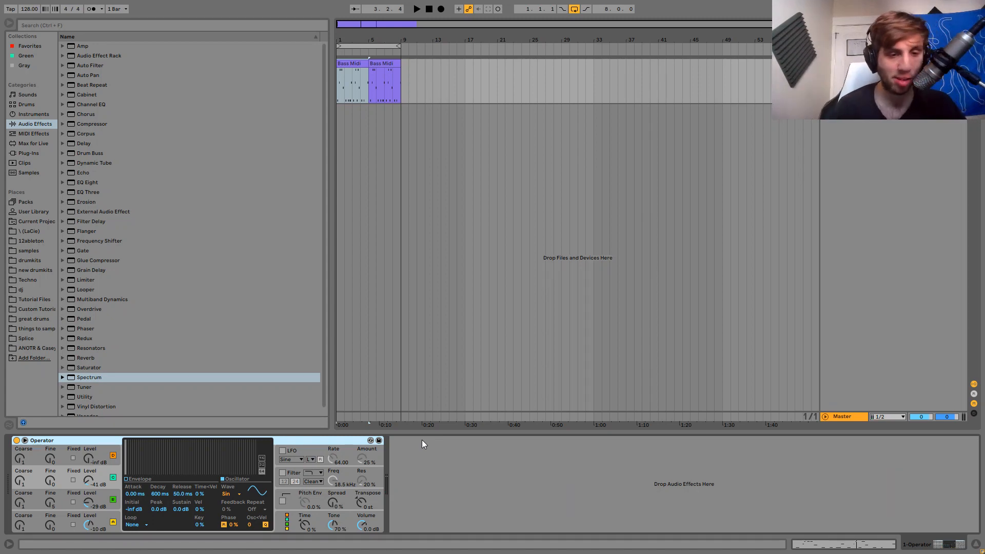
# Add Saturator after Operator while the bass plays and set its Drive to 5.29 dB.
pyautogui.press('space')
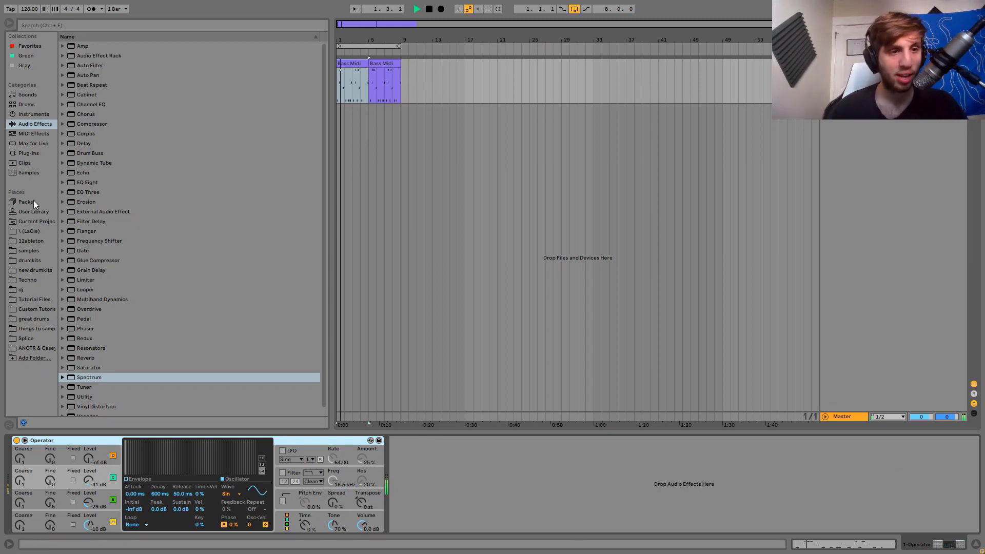
pyautogui.scroll(-1, 109, 205)
pyautogui.click(93, 361)
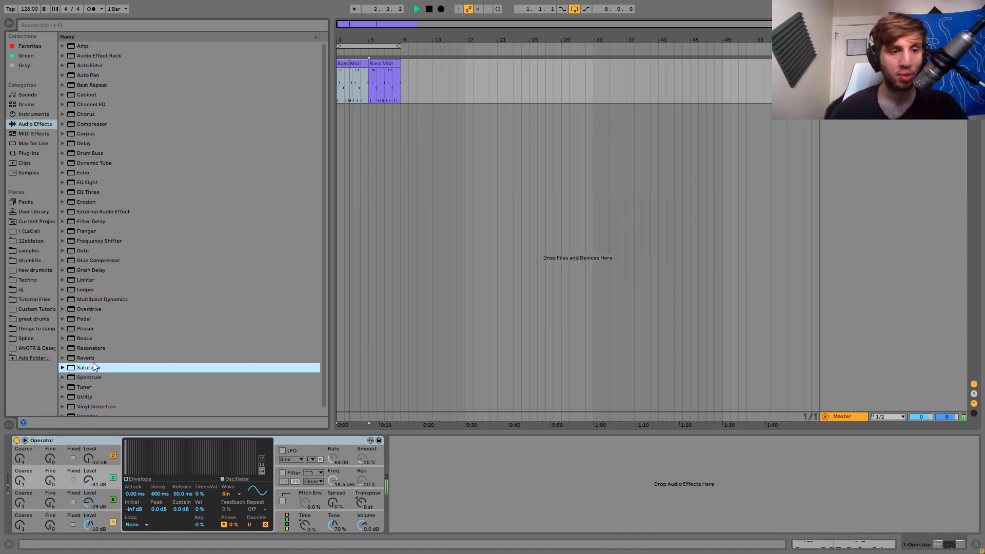
pyautogui.moveTo(103, 367); pyautogui.dragTo(463, 485)
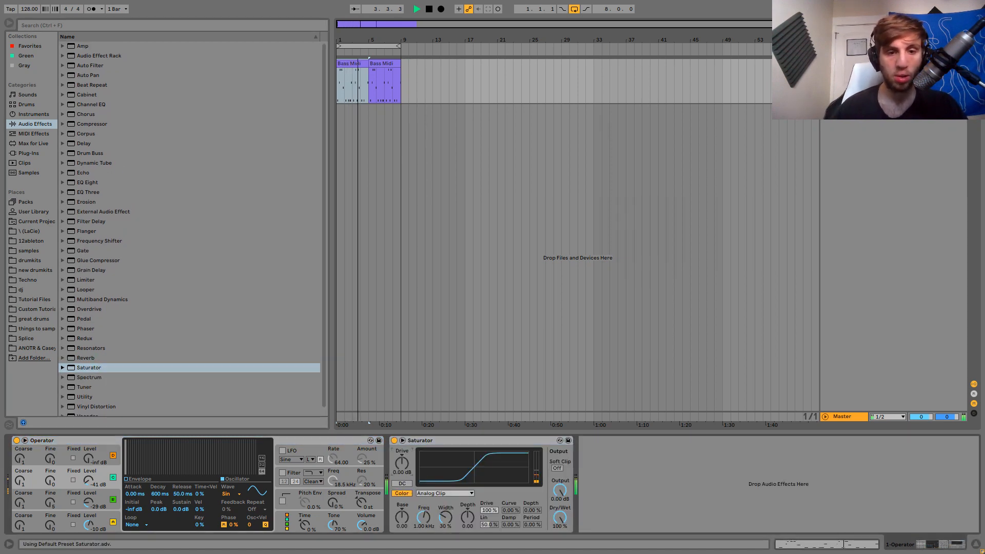
pyautogui.moveTo(402, 471); pyautogui.dragTo(403, 457)
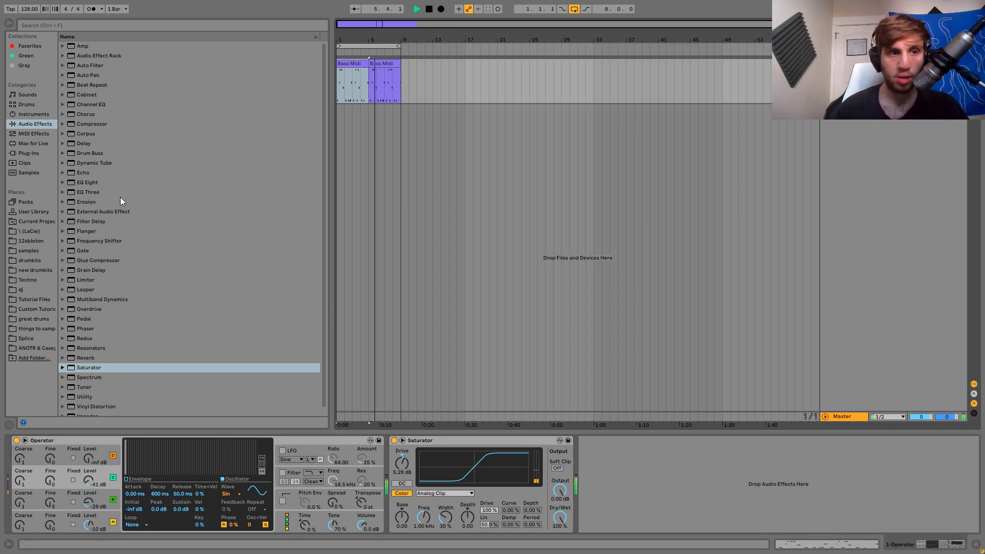
# Add EQ Eight after the Saturator on the bass track and stop playback.
pyautogui.doubleClick(87, 182)
pyautogui.press('space')
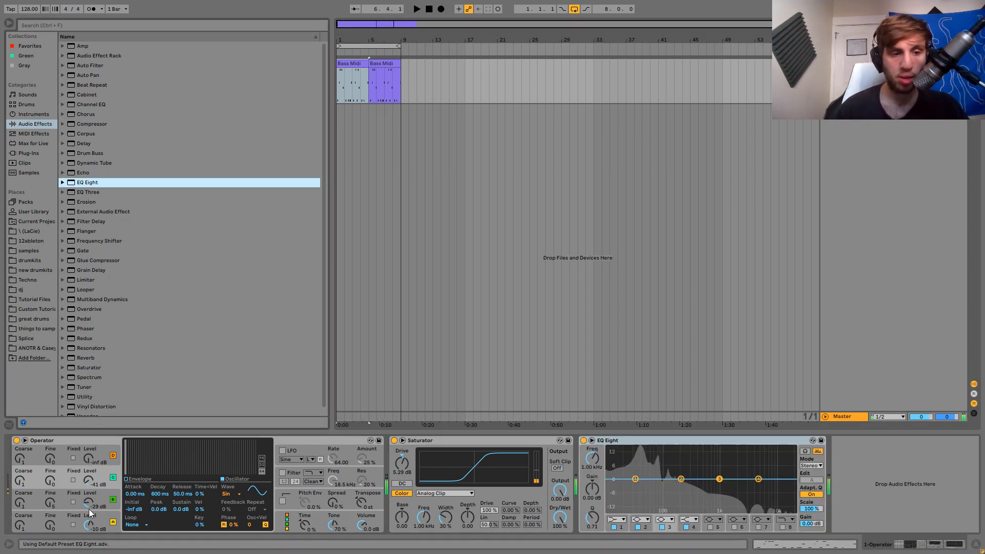
# Lengthen the envelope releases of Operator's oscillators A, B and C, with A at 225 ms and C at 50.0 s.
pyautogui.click(113, 518)
pyautogui.moveTo(187, 494); pyautogui.dragTo(187, 488)
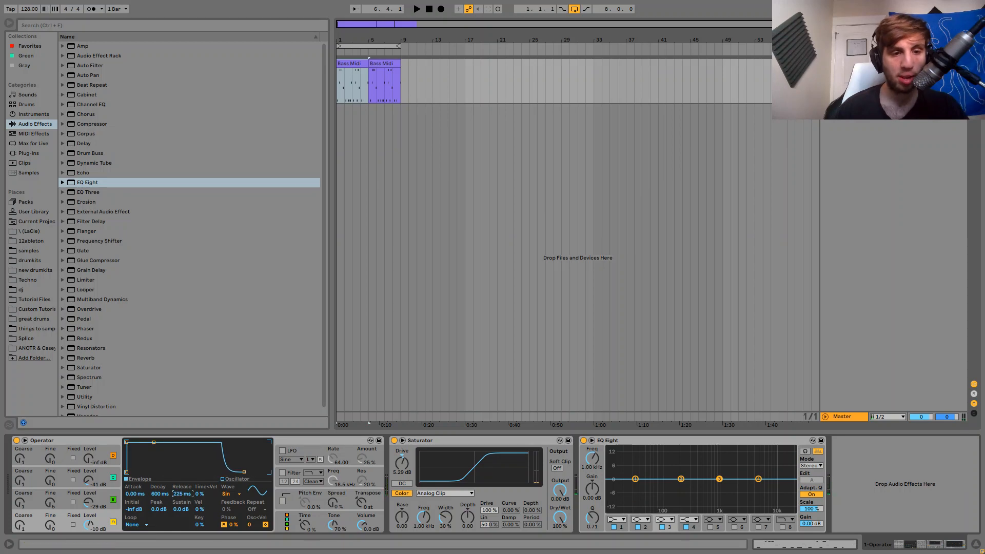
pyautogui.click(112, 497)
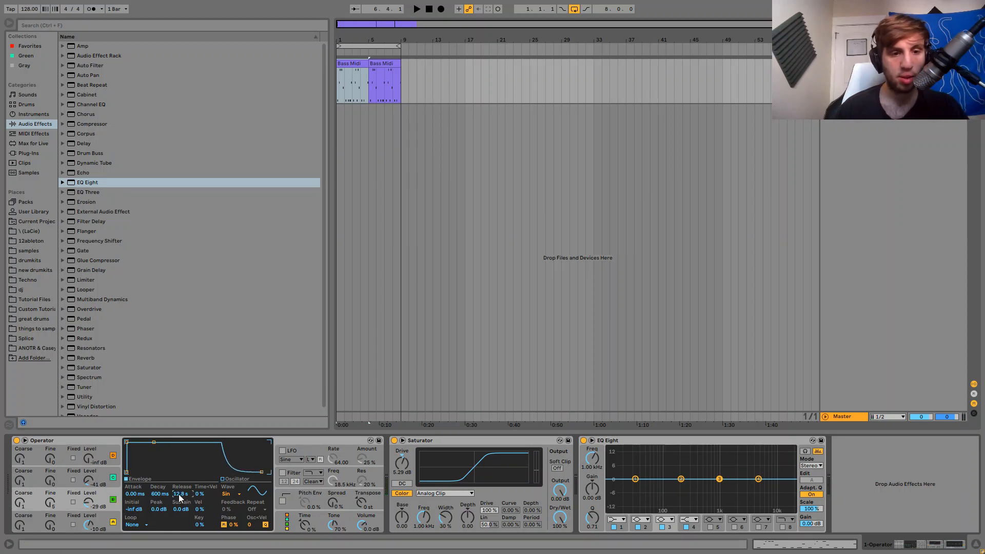
pyautogui.click(106, 472)
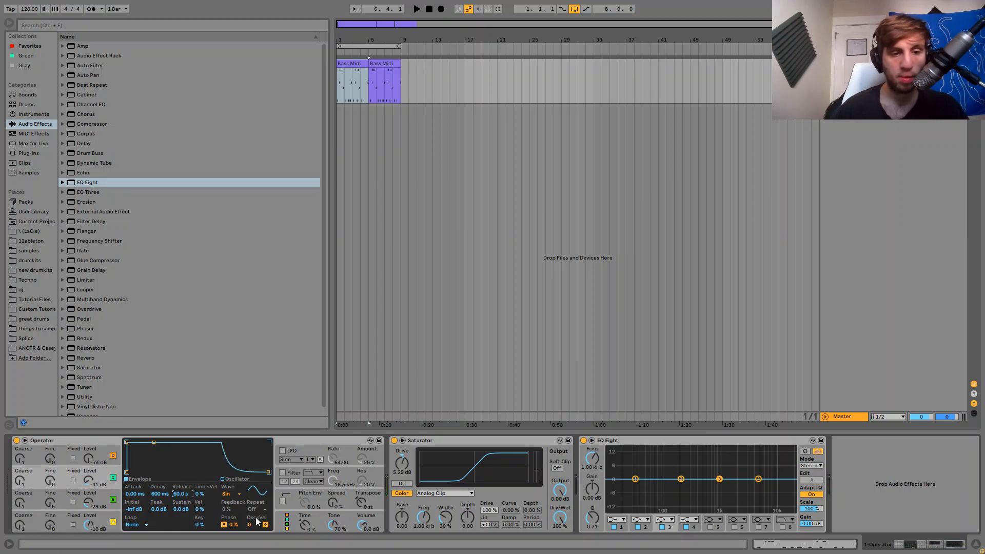
# Set Operator's number of voices to 1 in its global settings.
pyautogui.click(292, 490)
pyautogui.click(295, 519)
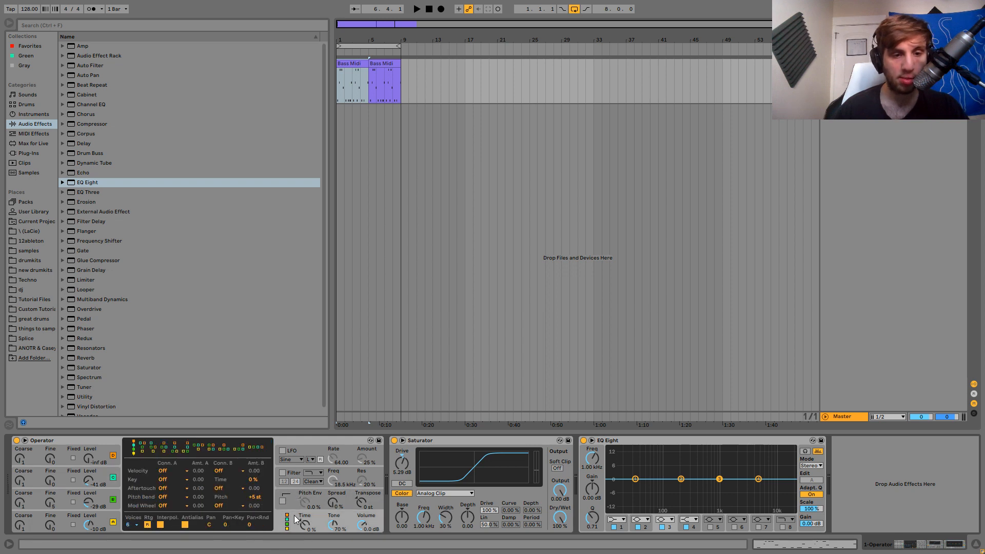
pyautogui.click(134, 524)
pyautogui.click(134, 424)
# Play the bass loop, set oscillator A's release to 113 ms and stop playback.
pyautogui.press('space')
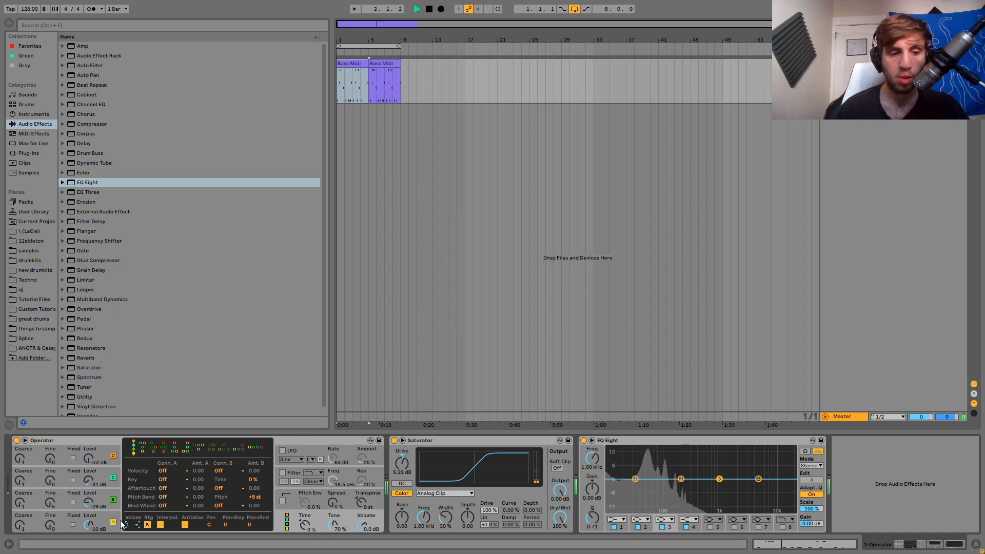
pyautogui.click(104, 518)
pyautogui.moveTo(187, 493); pyautogui.dragTo(186, 494)
pyautogui.press('space')
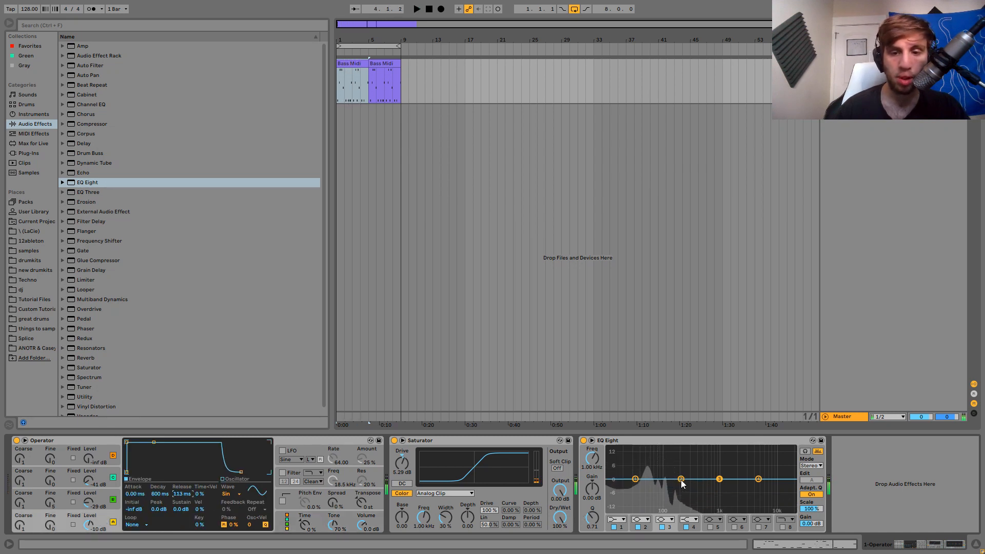
# In the bass EQ Eight, cut band 2 by 6.07 dB at 109 Hz with Q 2.78 and boost band 1 by 3.60 dB at 45.4 Hz.
pyautogui.moveTo(681, 479); pyautogui.dragTo(668, 495)
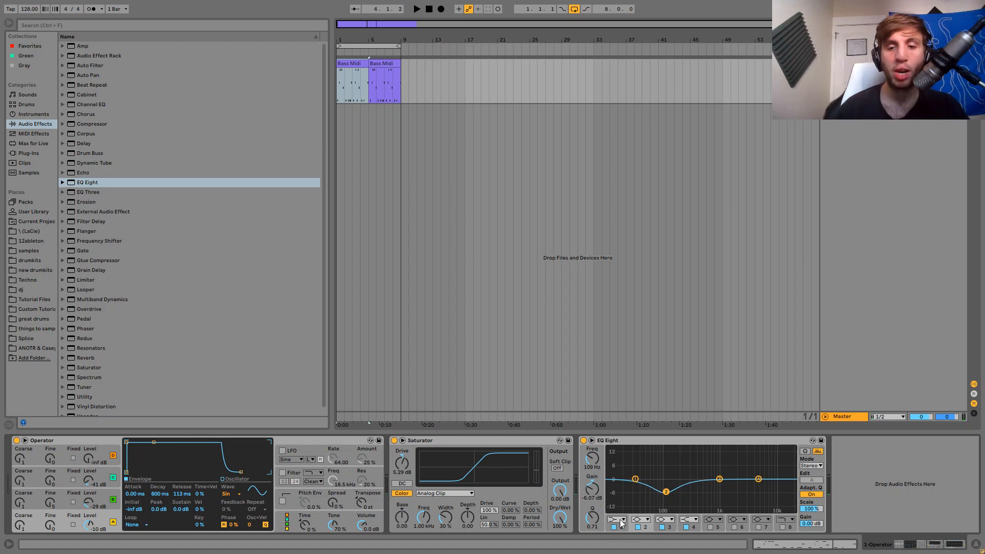
pyautogui.moveTo(591, 526); pyautogui.dragTo(591, 511)
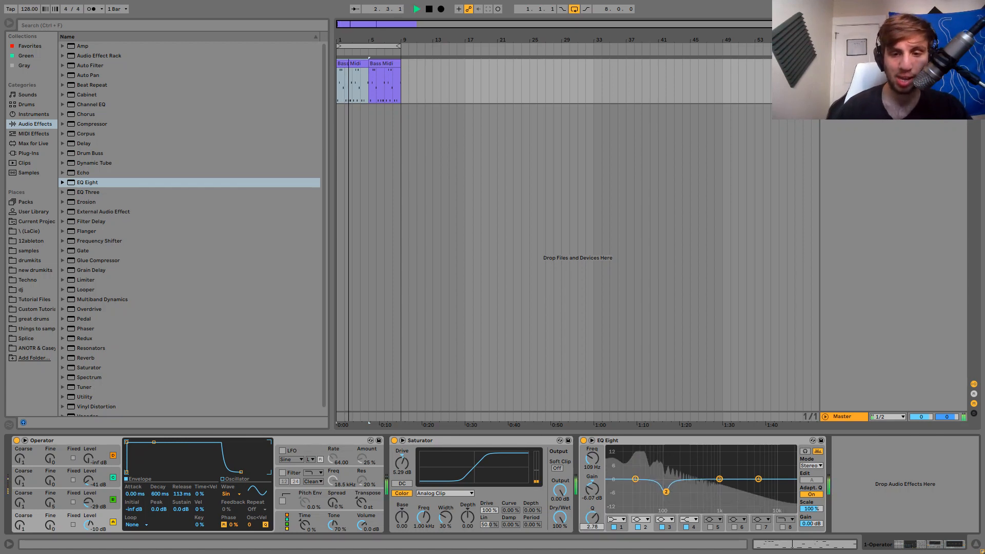
pyautogui.moveTo(635, 479); pyautogui.dragTo(645, 471)
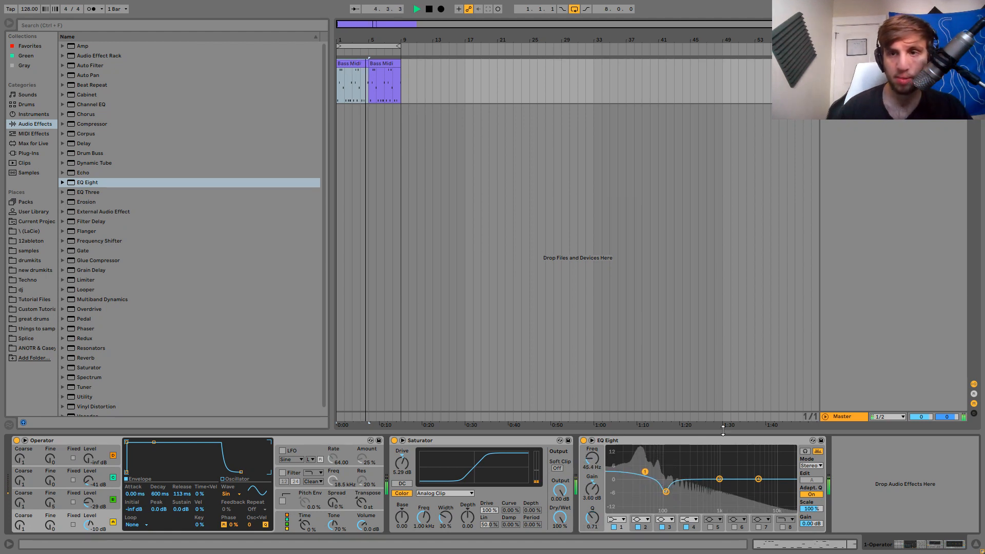
pyautogui.press('space')
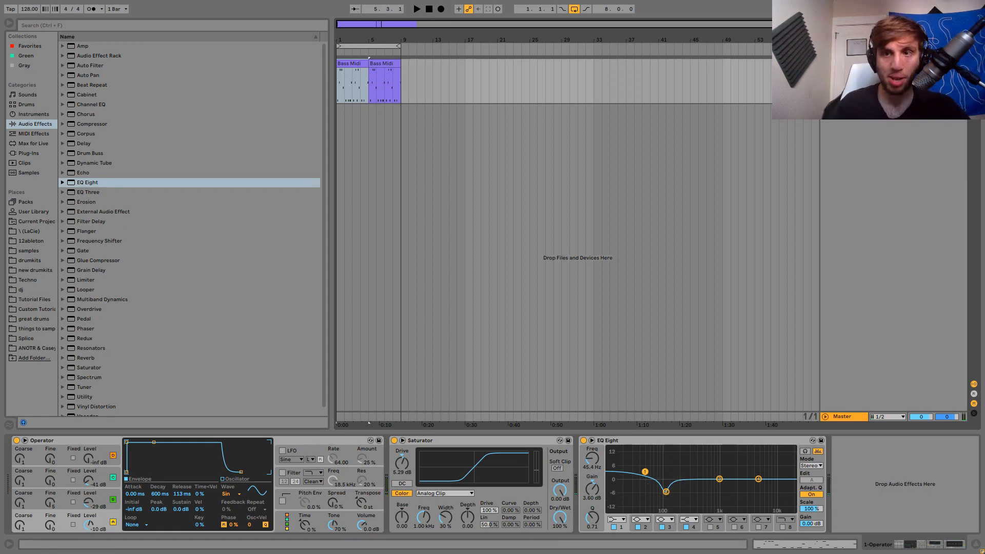
# Create a new MIDI track and load Kick.wav from the project's sample folder as its instrument.
pyautogui.hotkey('ctrl', 'shift', 't')
pyautogui.click(45, 348)
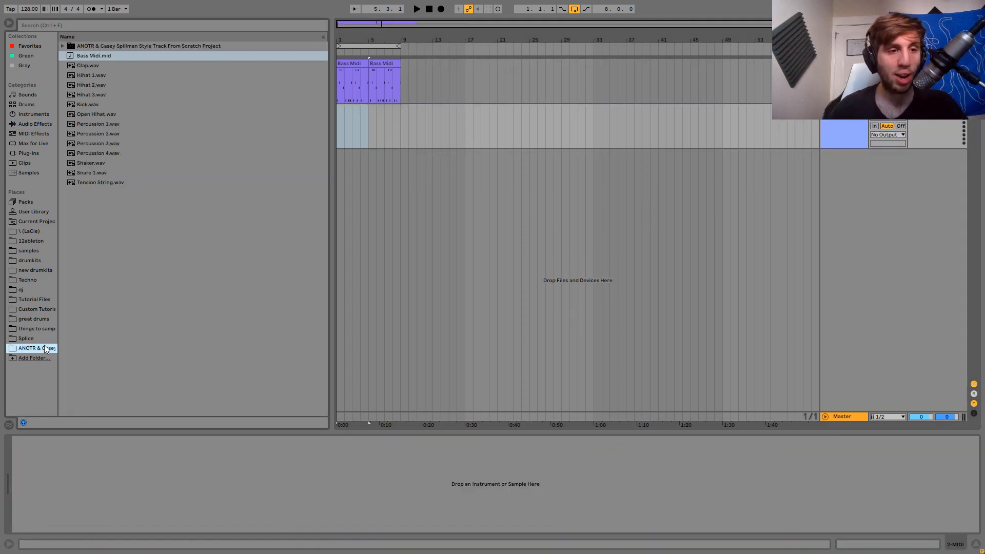
pyautogui.click(93, 107)
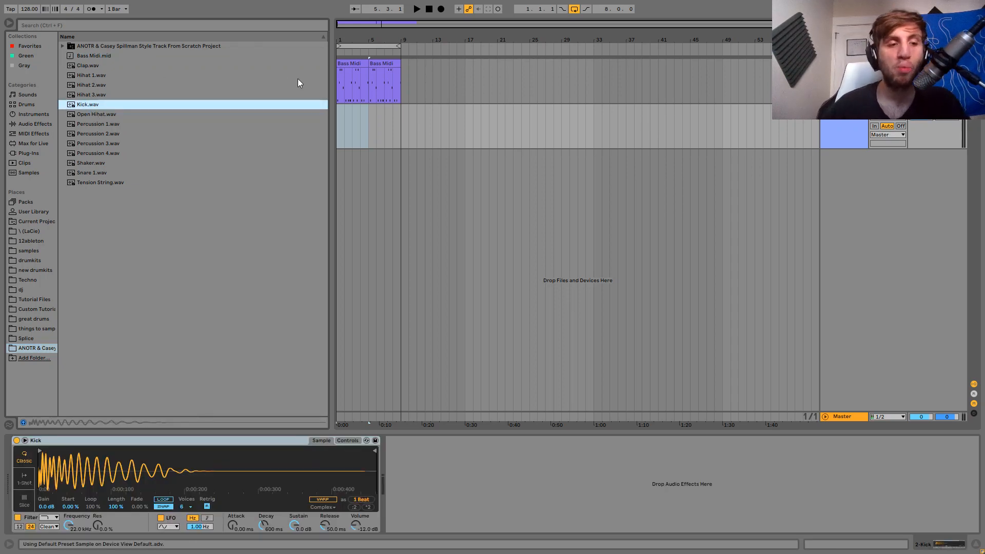
# Create a four-bar MIDI clip on the kick track and fill it with a C3 note on every beat.
pyautogui.click(370, 136)
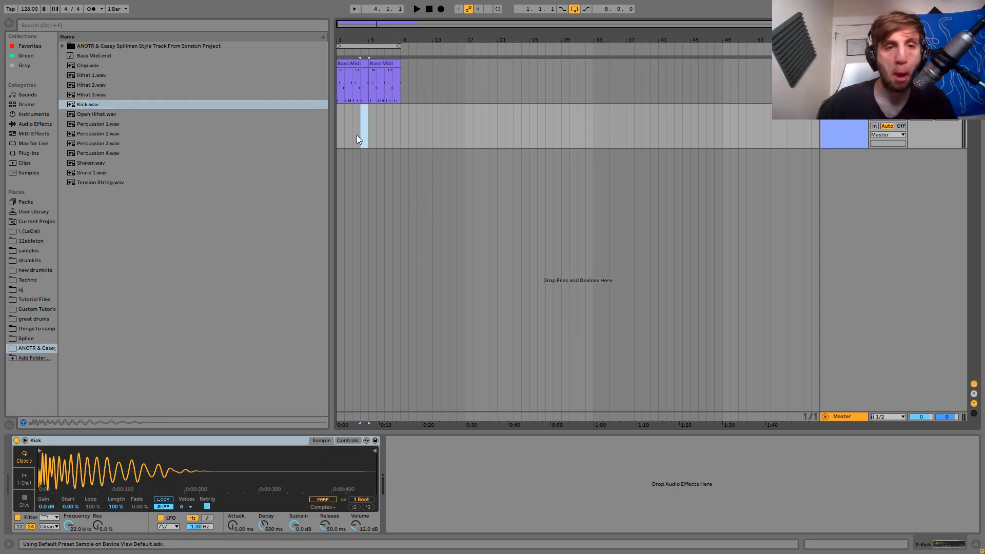
pyautogui.hotkey('ctrl', 'shift', 'm')
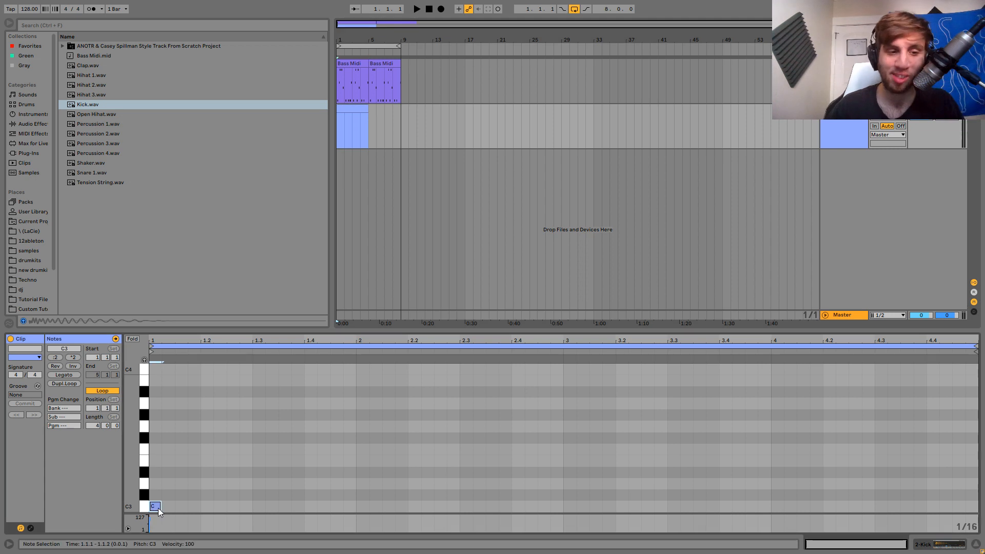
pyautogui.doubleClick(158, 508)
pyautogui.hotkey('ctrl', 'd')
pyautogui.hotkey('ctrl', 'd')
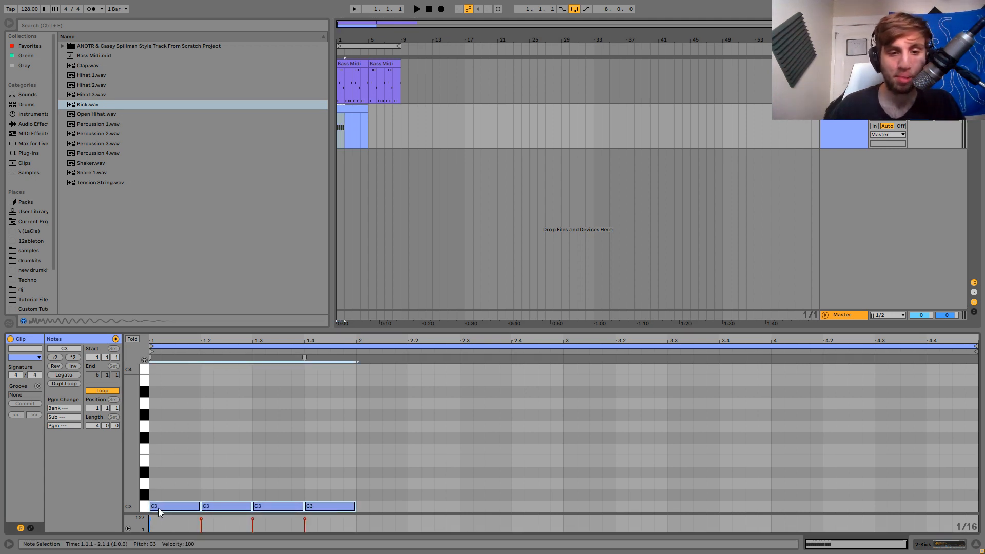
pyautogui.hotkey('ctrl', 'd')
pyautogui.hotkey('ctrl', 'd')
# Play the loop, extend the kick clip to eight bars and set the track volume to -6.9 dB.
pyautogui.press('space')
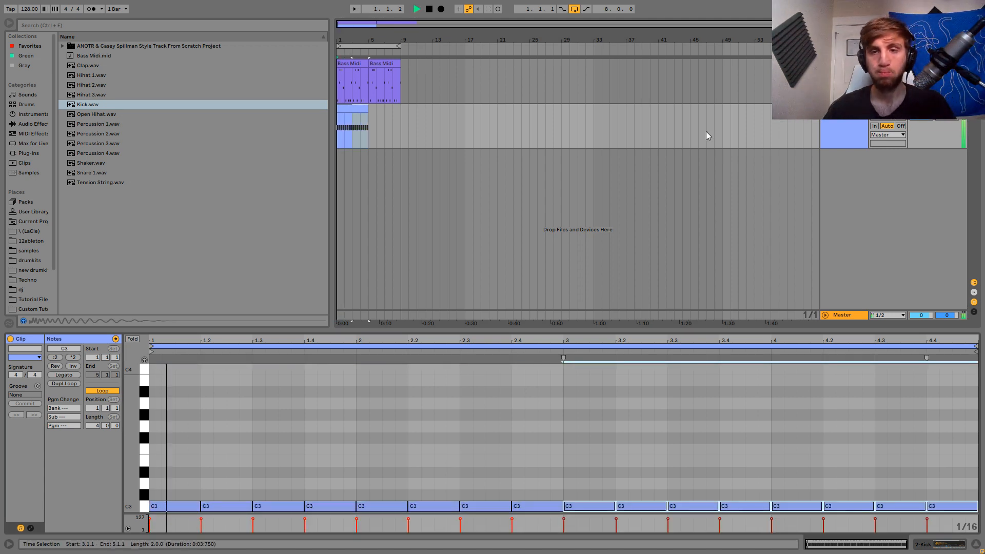
pyautogui.moveTo(368, 109); pyautogui.dragTo(400, 109)
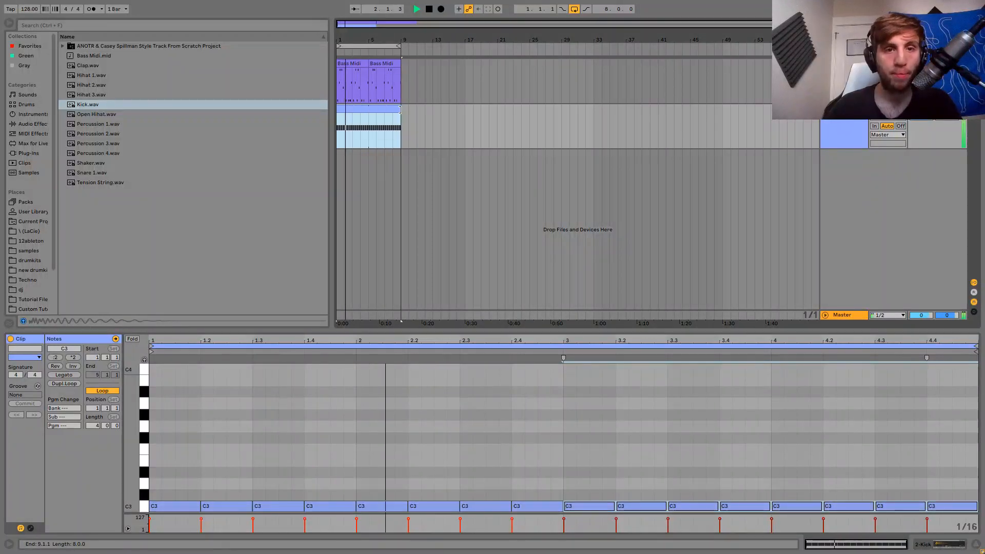
pyautogui.click(844, 110)
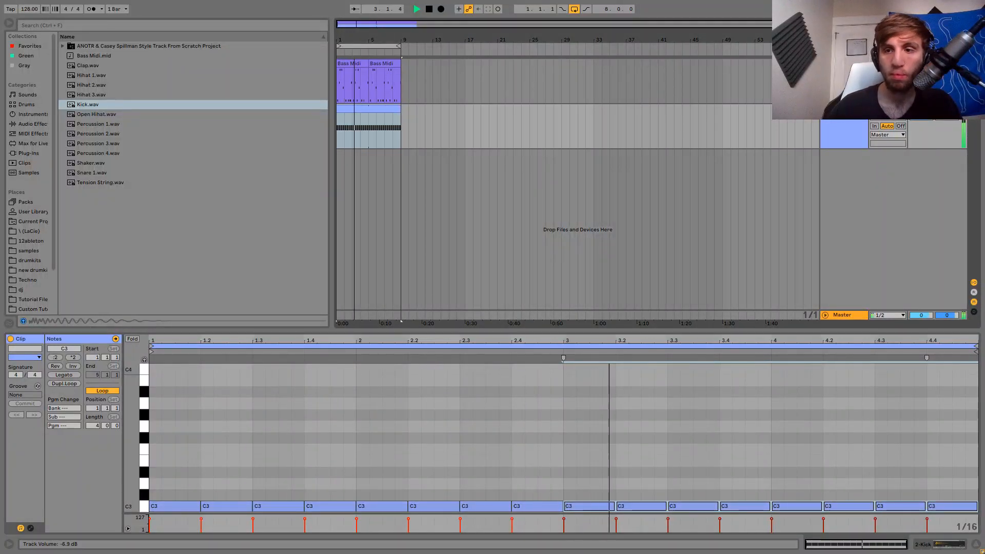
# Add Drum Buss from the audio effects to the kick track and start playback.
pyautogui.doubleClick(844, 63)
pyautogui.click(880, 126)
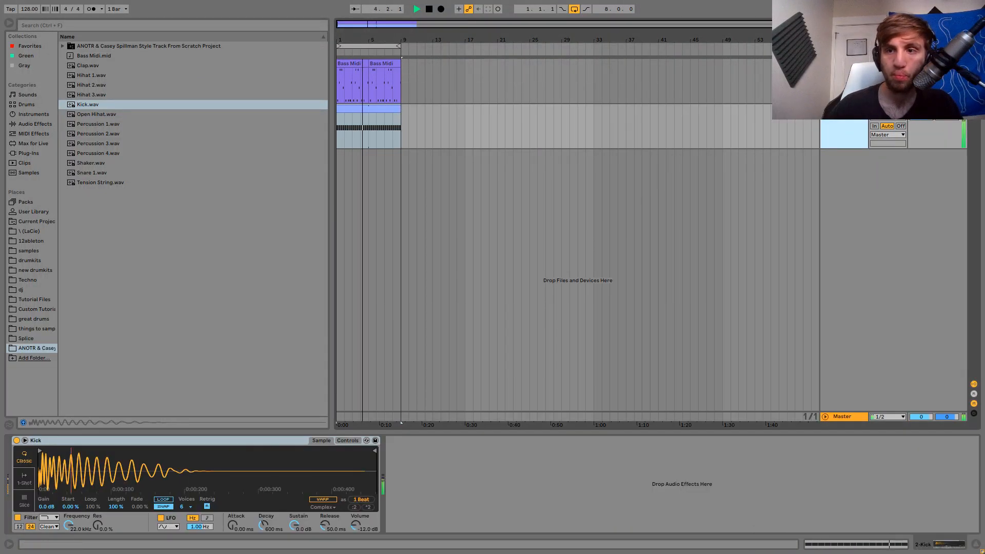
pyautogui.click(113, 216)
pyautogui.click(36, 124)
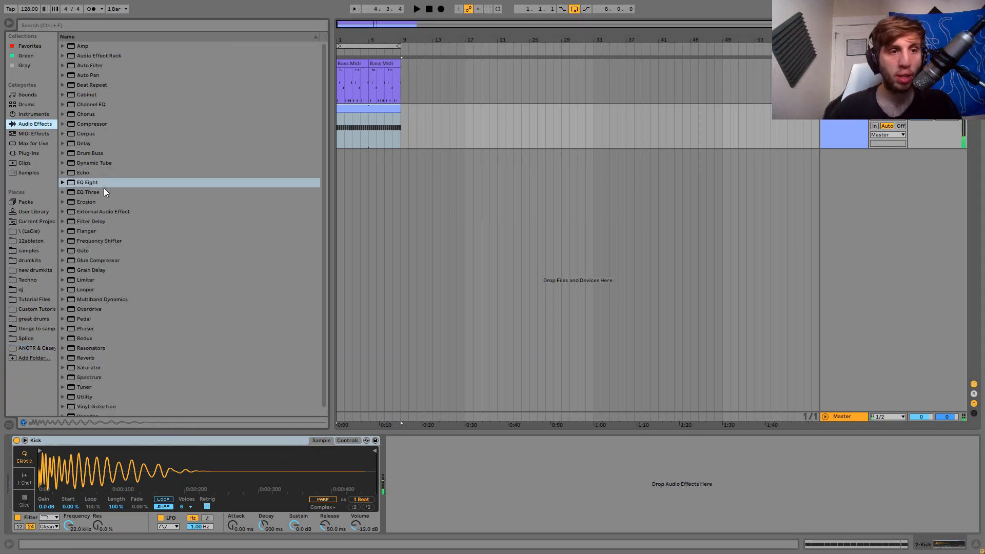
pyautogui.doubleClick(90, 154)
pyautogui.press('space')
# Set Drum Buss to Medium, Drive and Crunch 20%, Damp 20.0 kHz and Transients 0.22, and set the kick track volume to -5.4 dB.
pyautogui.moveTo(432, 461); pyautogui.dragTo(432, 442)
pyautogui.click(432, 487)
pyautogui.moveTo(432, 487); pyautogui.dragTo(431, 469)
pyautogui.click(403, 487)
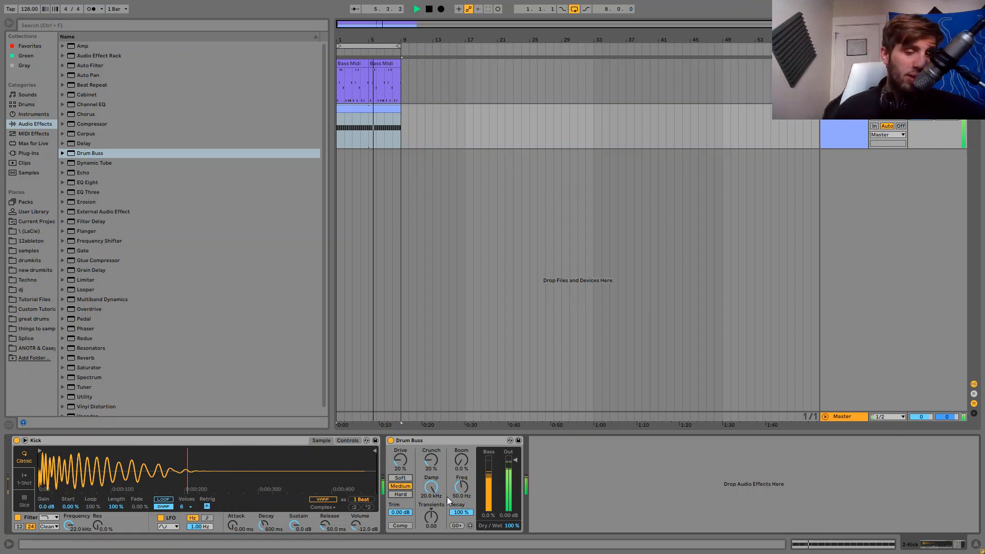
pyautogui.moveTo(435, 519); pyautogui.dragTo(435, 511)
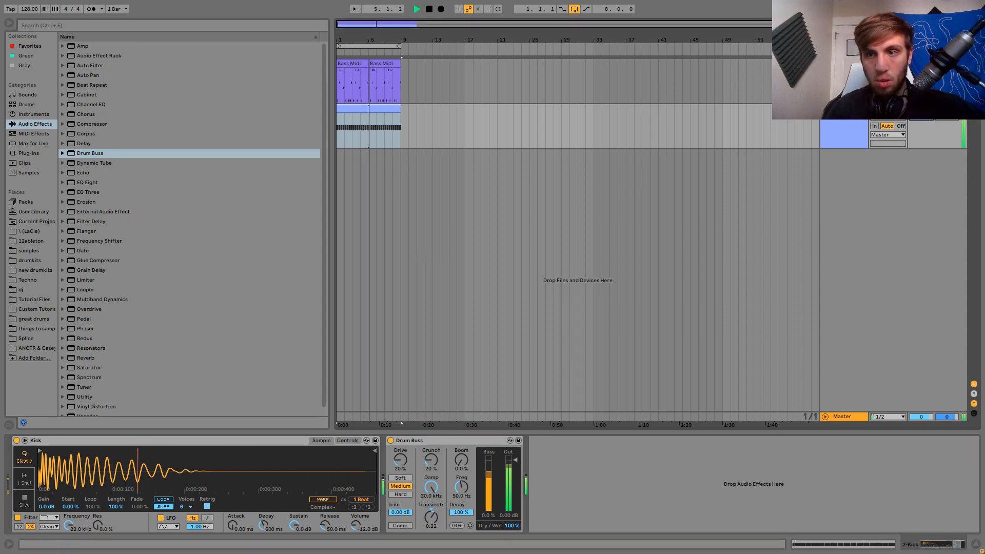
pyautogui.click(921, 73)
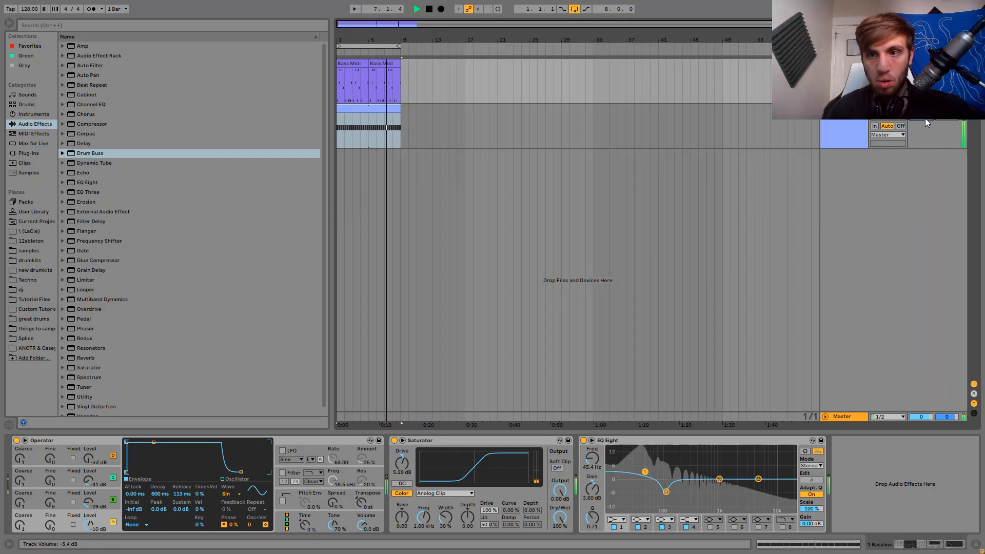
# Add EQ Eight to the kick track and boost band 2 by 3.84 dB at 825 Hz with Q 2.39.
pyautogui.click(853, 121)
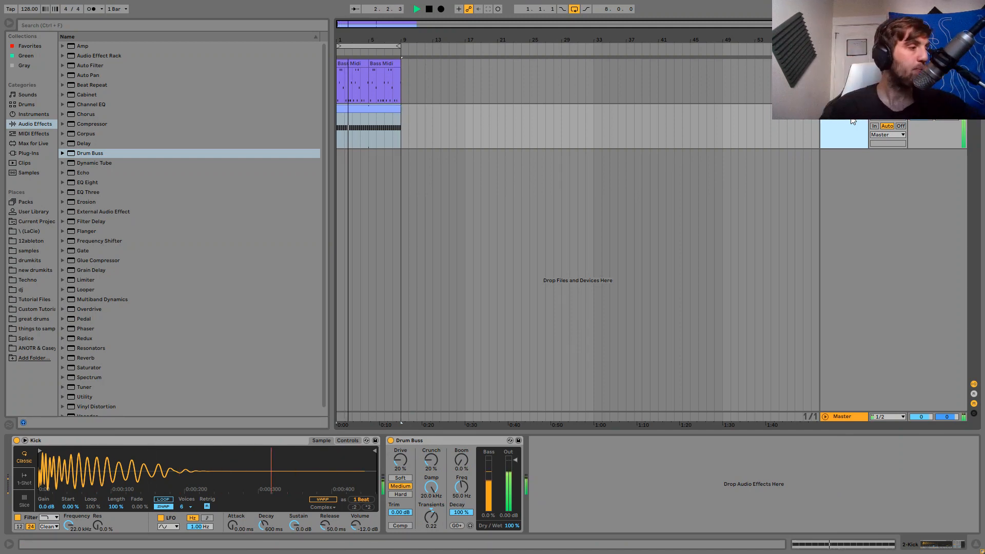
pyautogui.doubleClick(97, 183)
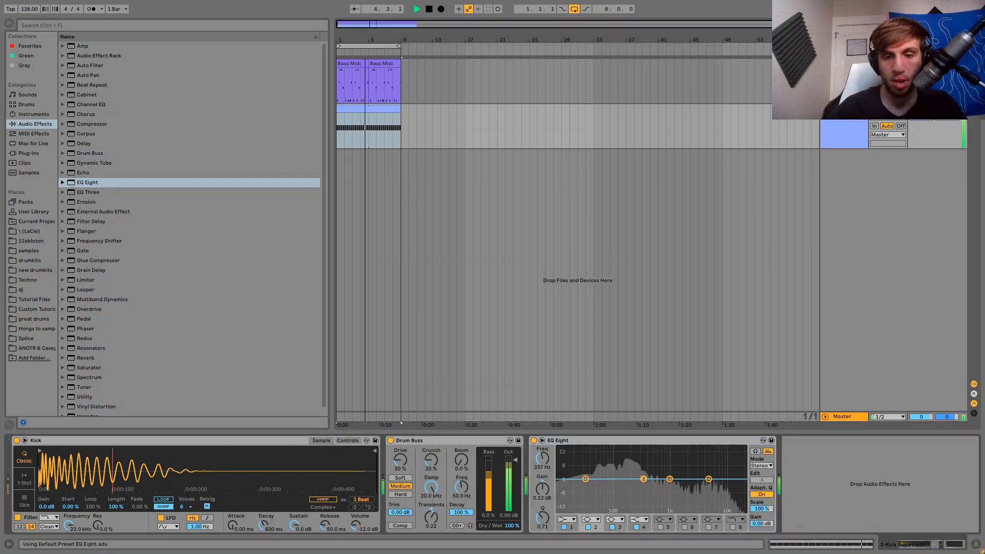
pyautogui.moveTo(632, 479); pyautogui.dragTo(666, 466)
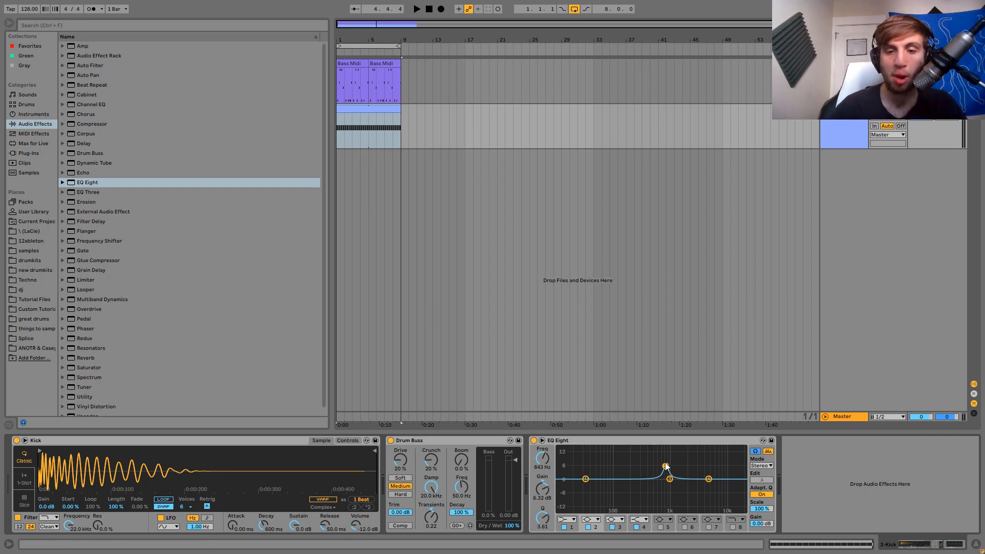
pyautogui.moveTo(666, 467); pyautogui.dragTo(664, 452)
pyautogui.press('space')
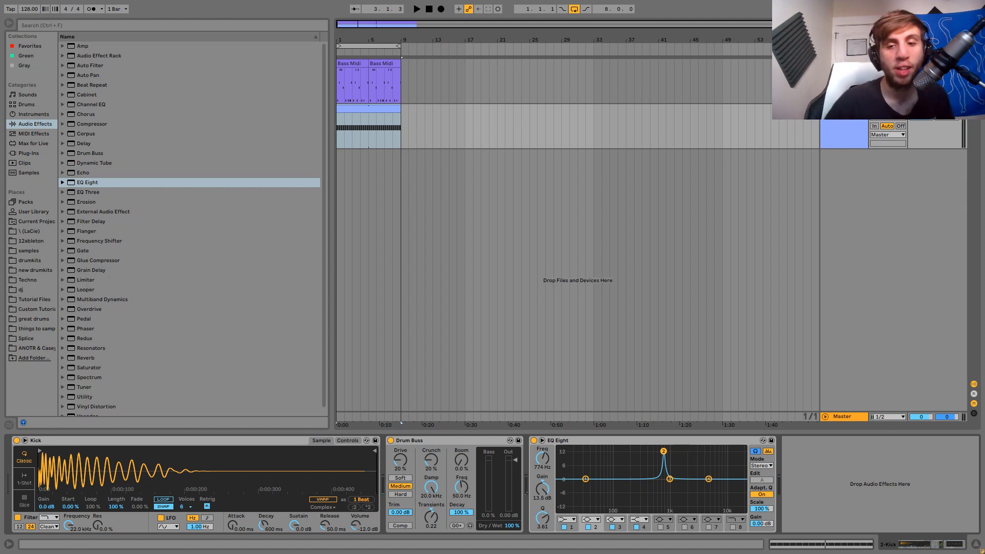
pyautogui.moveTo(665, 459); pyautogui.dragTo(667, 475)
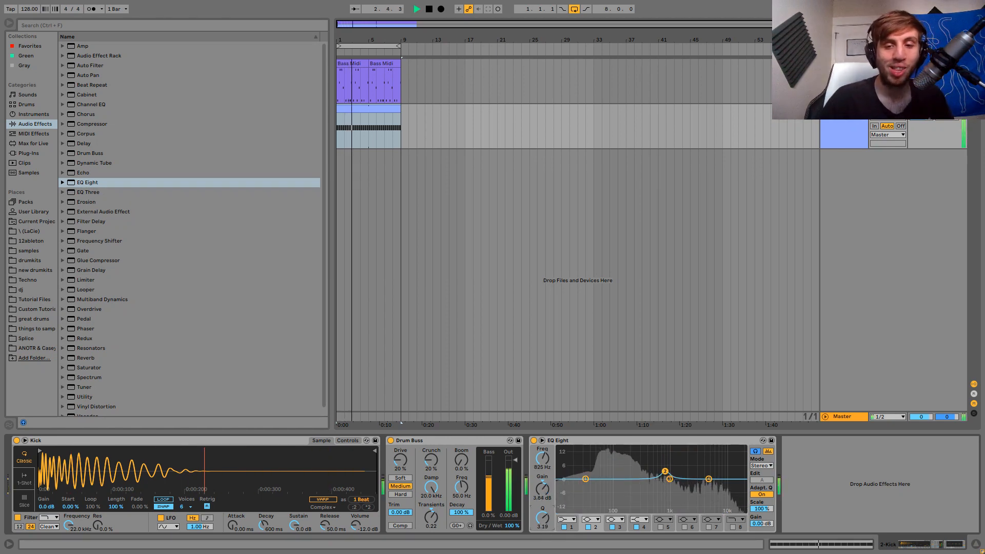
pyautogui.moveTo(541, 518); pyautogui.dragTo(540, 523)
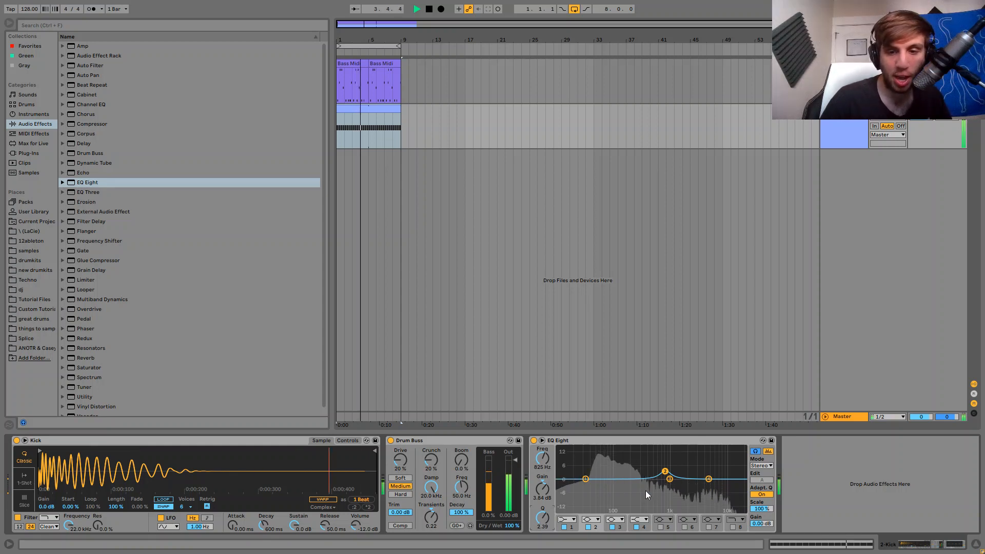
# Cut band 1 of the kick's EQ Eight by 3.10 dB at 43.5 Hz and stop playback.
pyautogui.moveTo(585, 479); pyautogui.dragTo(590, 485)
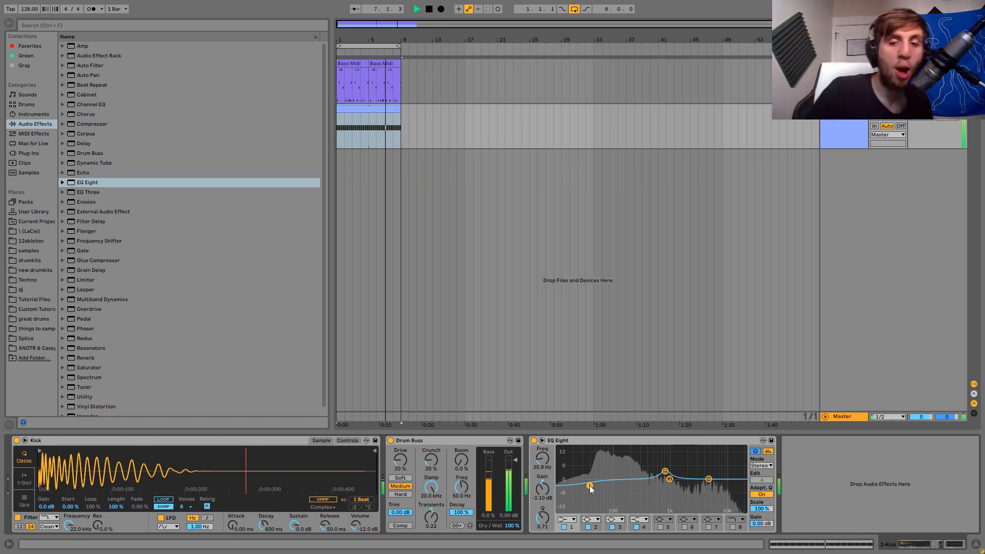
pyautogui.moveTo(590, 485); pyautogui.dragTo(594, 486)
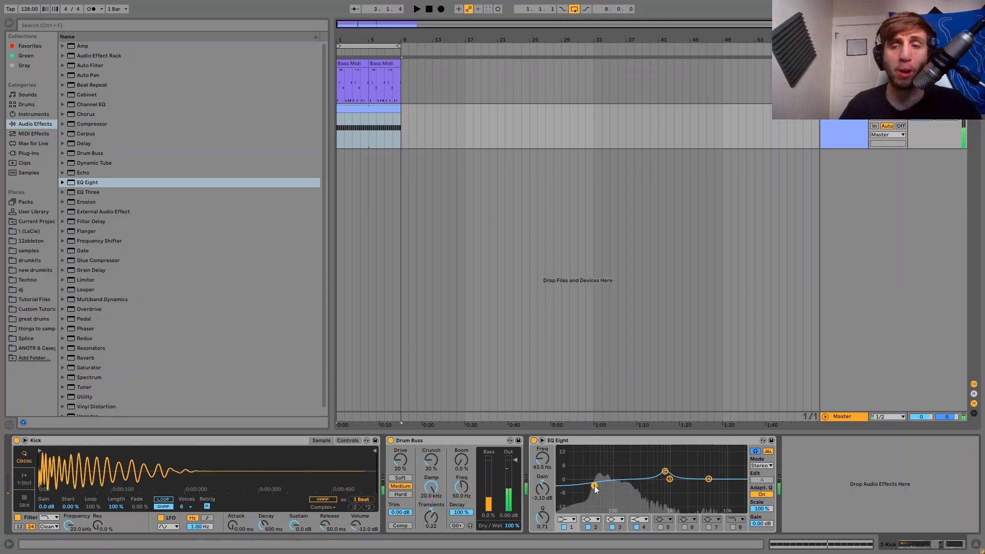
pyautogui.press('space')
# Group the kick and bassline tracks together.
pyautogui.click(848, 135)
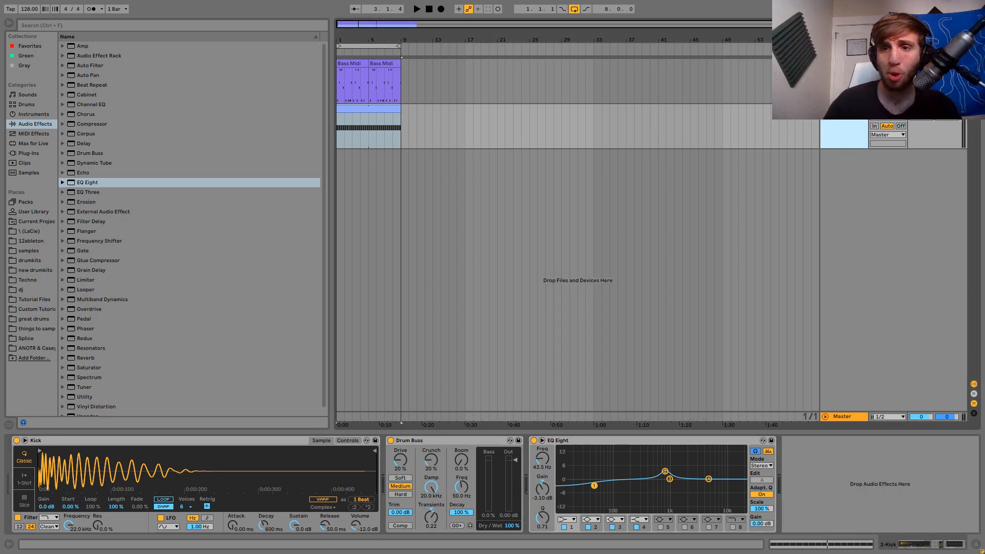
pyautogui.keyDown('shift'); pyautogui.click(847, 92); pyautogui.keyUp('shift')
pyautogui.hotkey('ctrl', 'g')
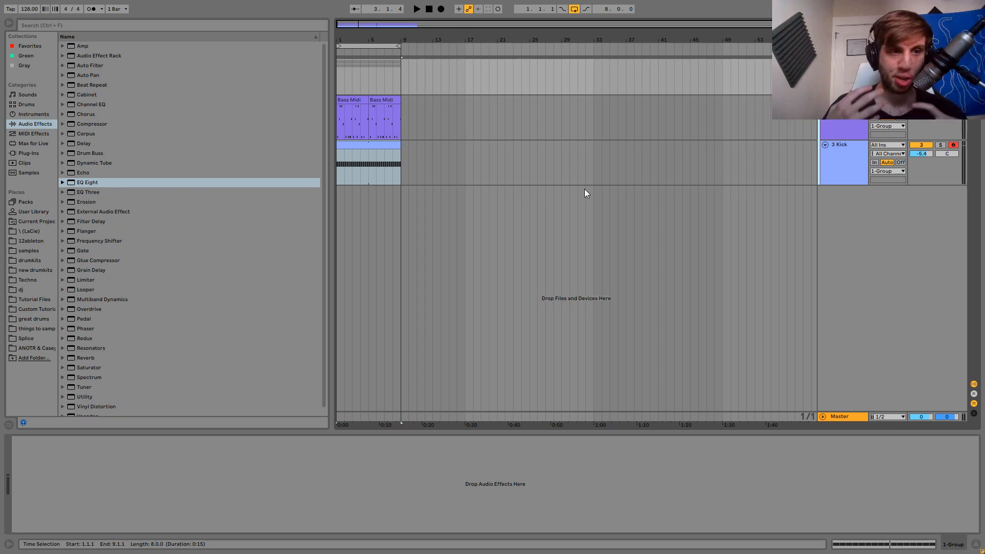
# Add Drum Buss to the group with Drive 20% and Crunch 23%, and toggle it to compare the loop with and without it.
pyautogui.click(339, 86)
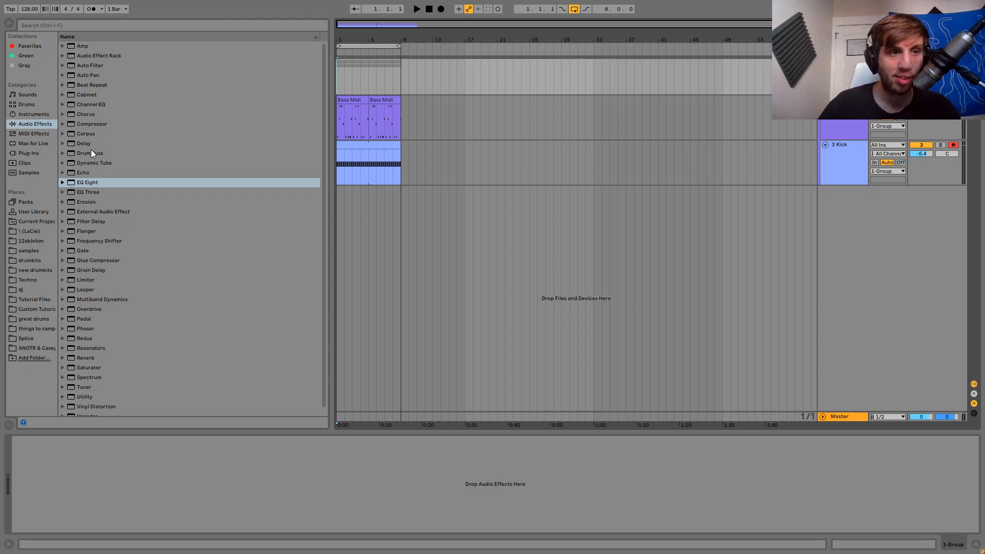
pyautogui.moveTo(91, 152); pyautogui.dragTo(51, 466)
pyautogui.click(16, 441)
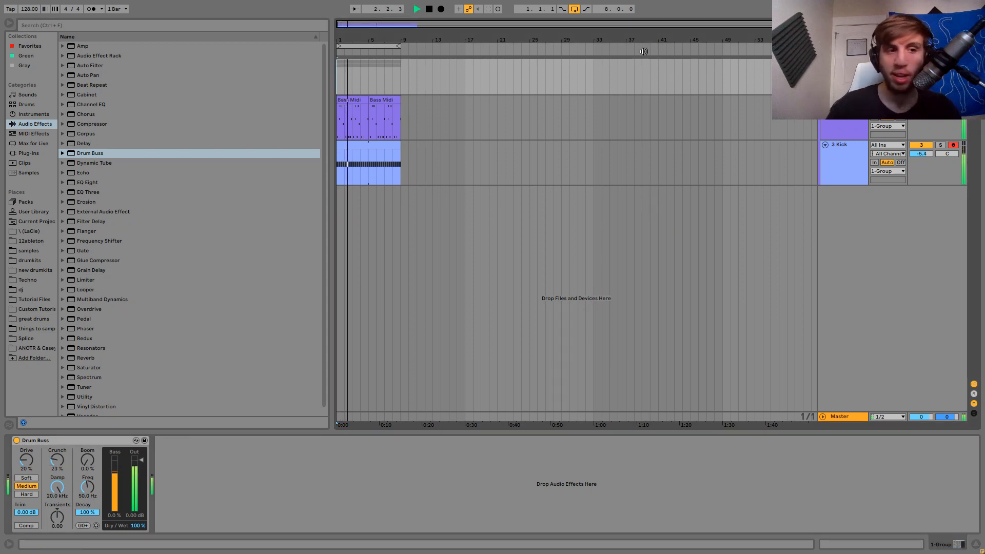
# Add EQ Eight after the group's Drum Buss, boost band 1 by 3.60 dB at 66.7 Hz and slightly cut band 2.
pyautogui.moveTo(90, 182); pyautogui.dragTo(361, 480)
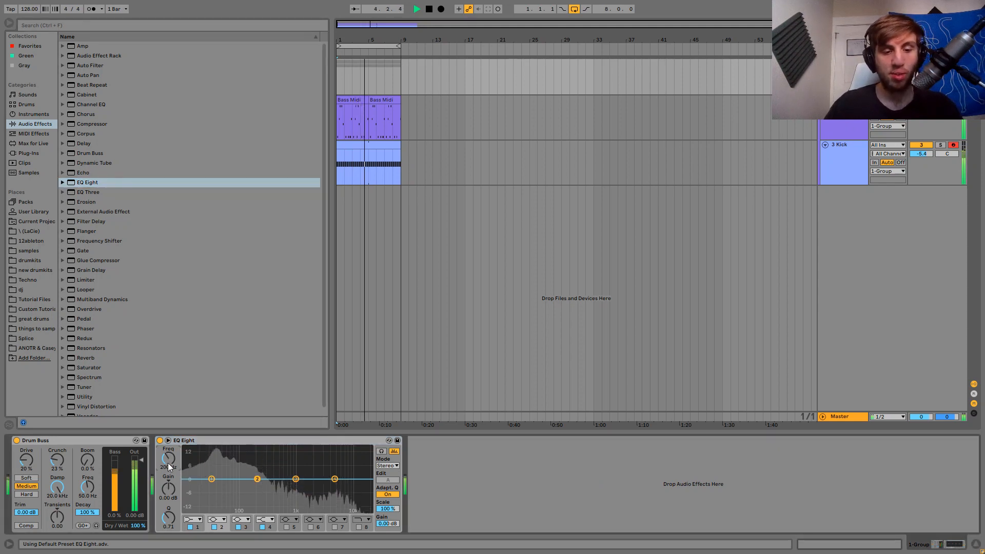
pyautogui.moveTo(168, 465); pyautogui.dragTo(230, 472)
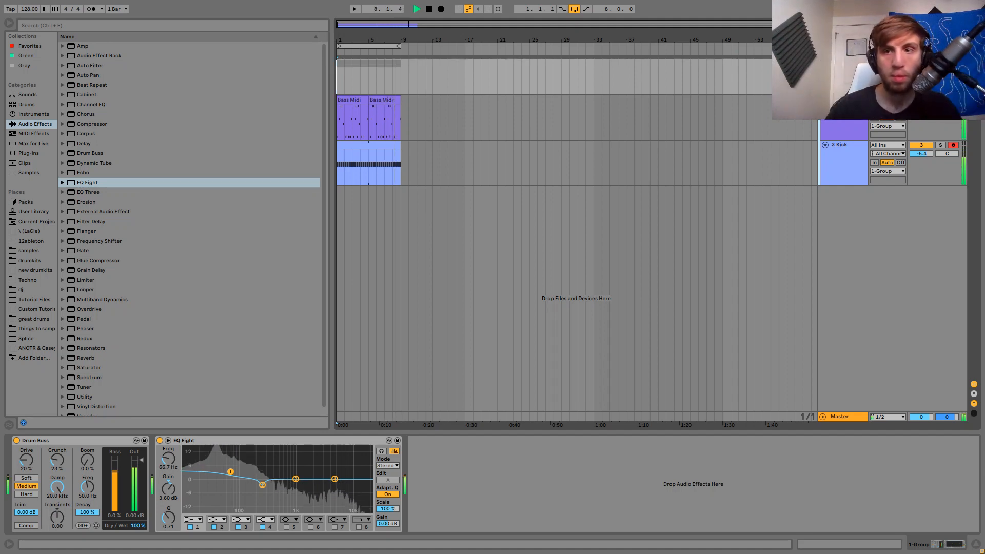
# Raise the Drive of the bassline's Saturator to 8.57 dB and stop playback.
pyautogui.click(843, 100)
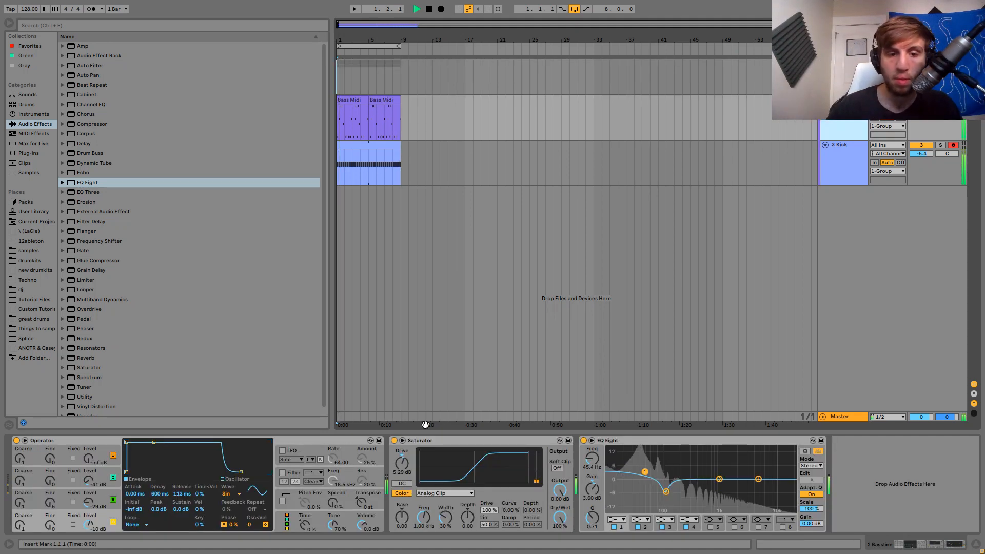
pyautogui.moveTo(404, 461); pyautogui.dragTo(404, 445)
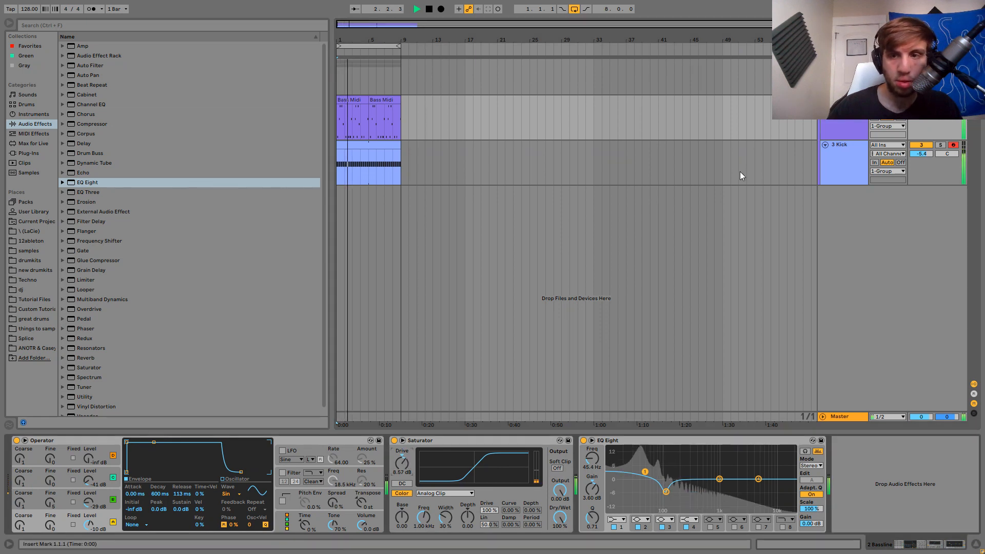
pyautogui.click(843, 63)
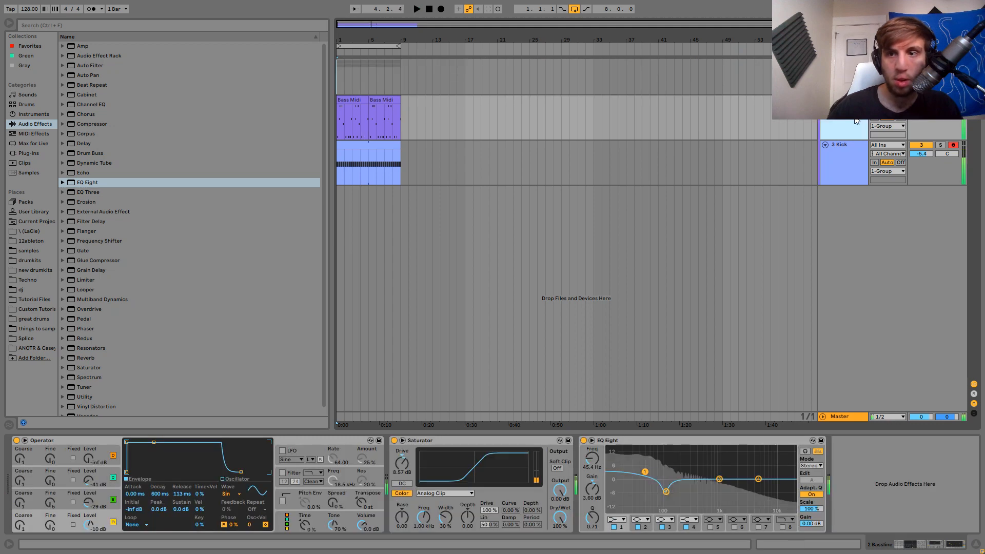
# Isolate the bassline, add a Compressor at the end of its device chain and enable its sidechain from 3-Kick.
pyautogui.click(864, 122)
pyautogui.click(940, 100)
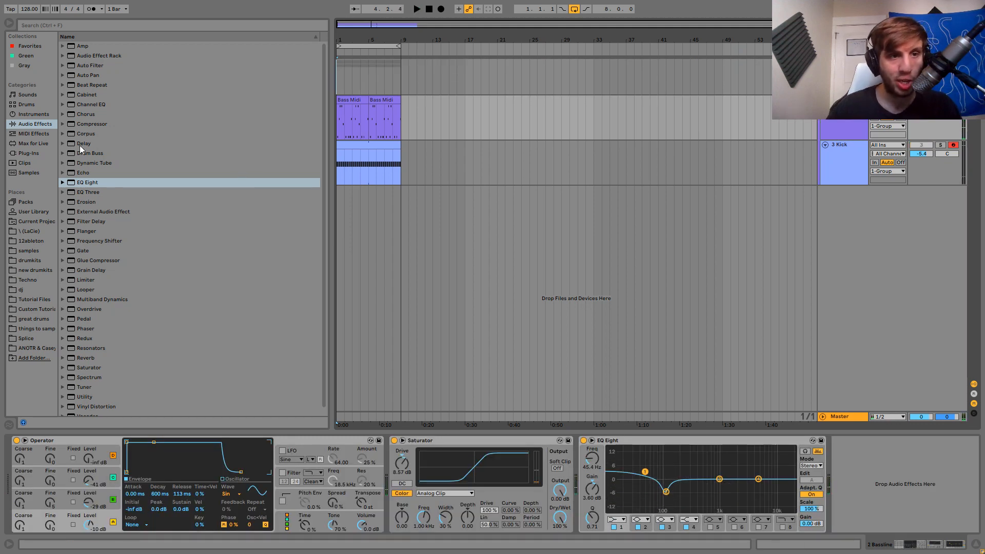
pyautogui.doubleClick(83, 125)
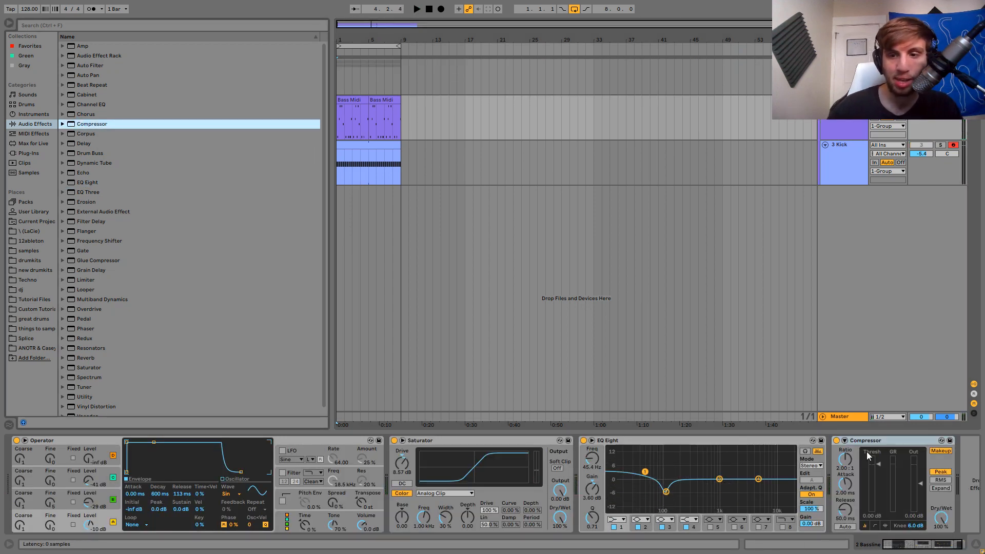
pyautogui.click(845, 442)
pyautogui.click(855, 465)
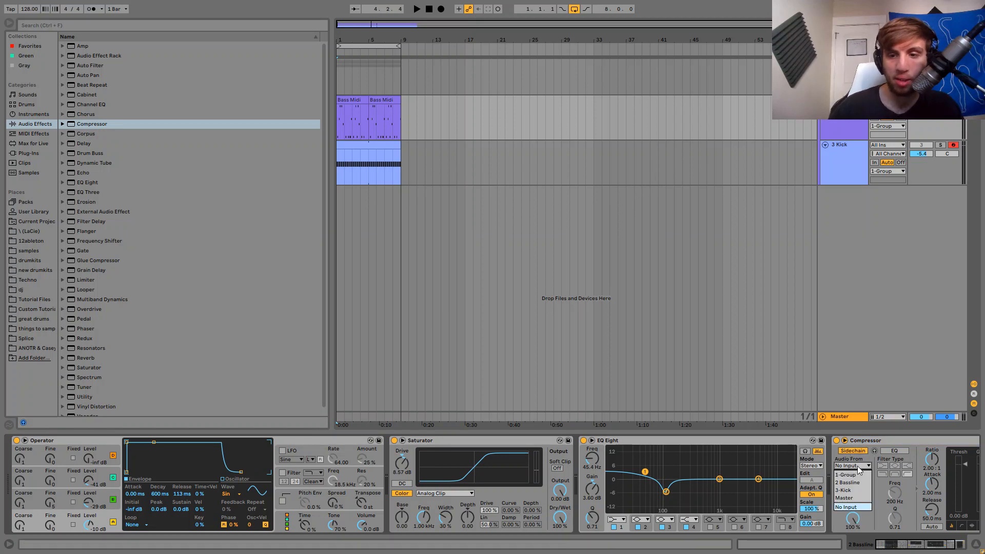
pyautogui.click(857, 490)
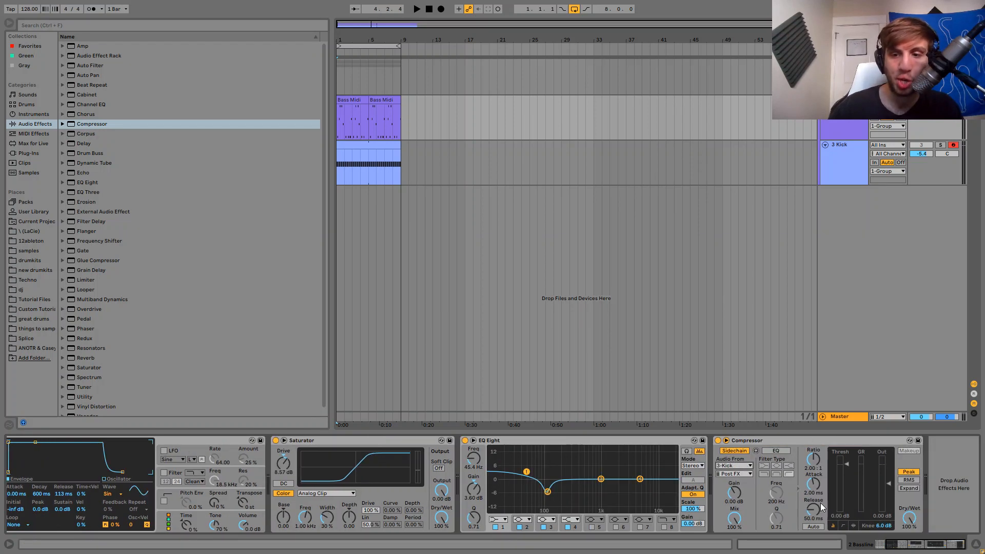
# Lower the sidechain Compressor's threshold to -17.9 dB and bring the kick back in alongside the bassline.
pyautogui.moveTo(839, 490); pyautogui.dragTo(842, 493)
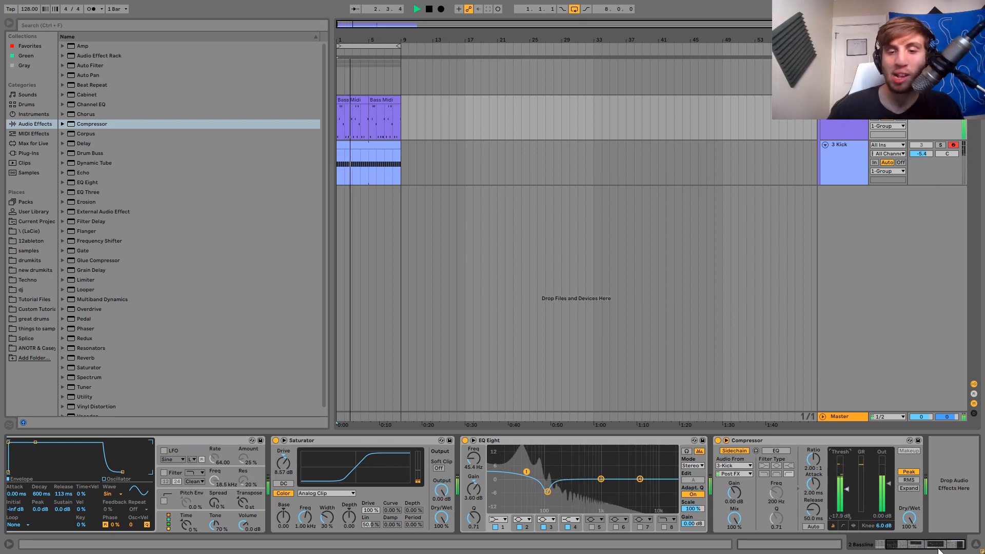
pyautogui.click(922, 145)
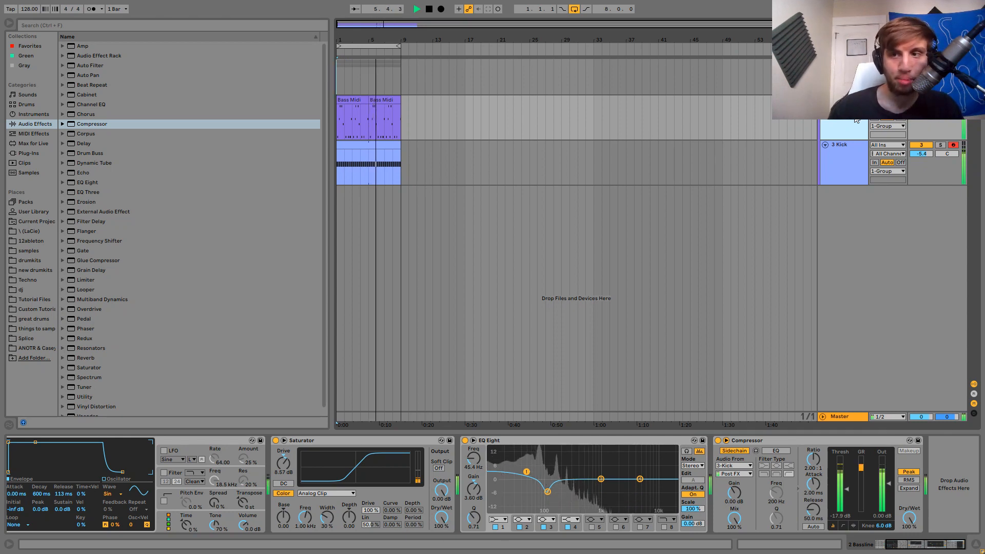
pyautogui.click(922, 108)
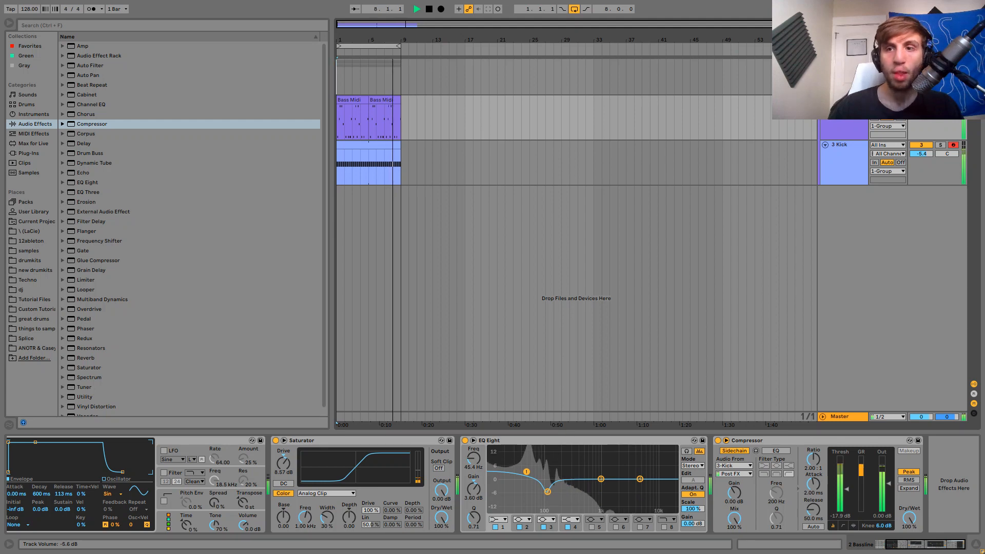
# Play the loop and check the kick's and group's devices and the mixer levels of the group, bassline and kick.
pyautogui.press('space')
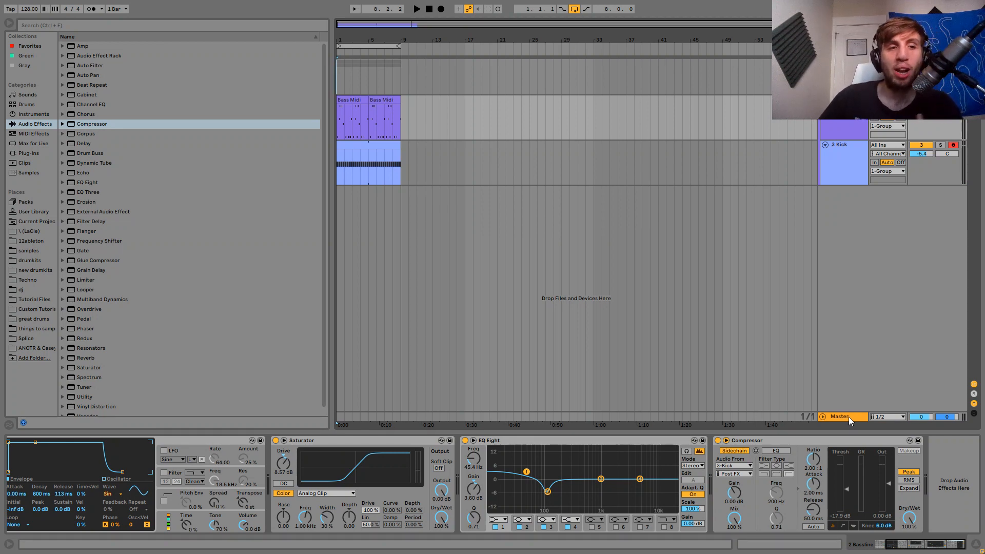
pyautogui.press('space')
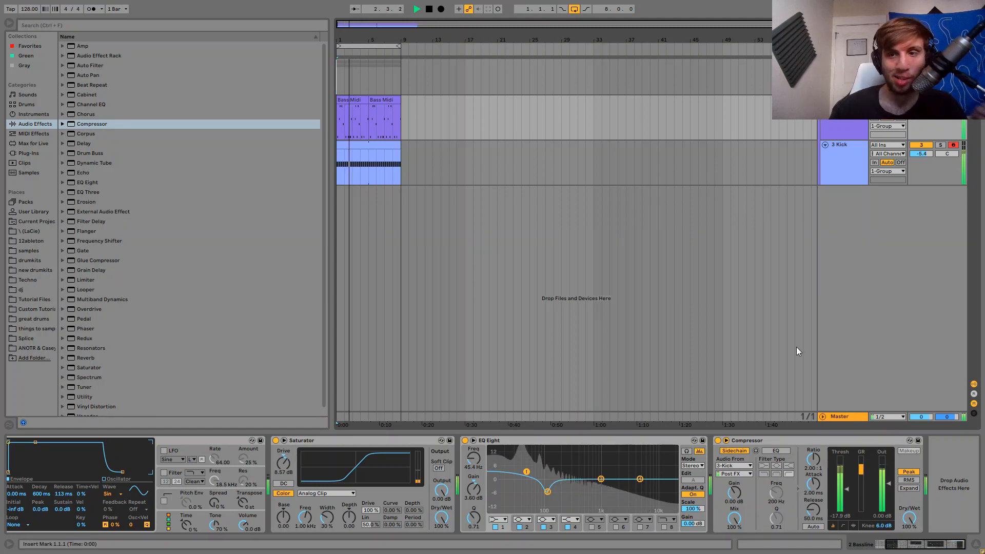
pyautogui.click(854, 155)
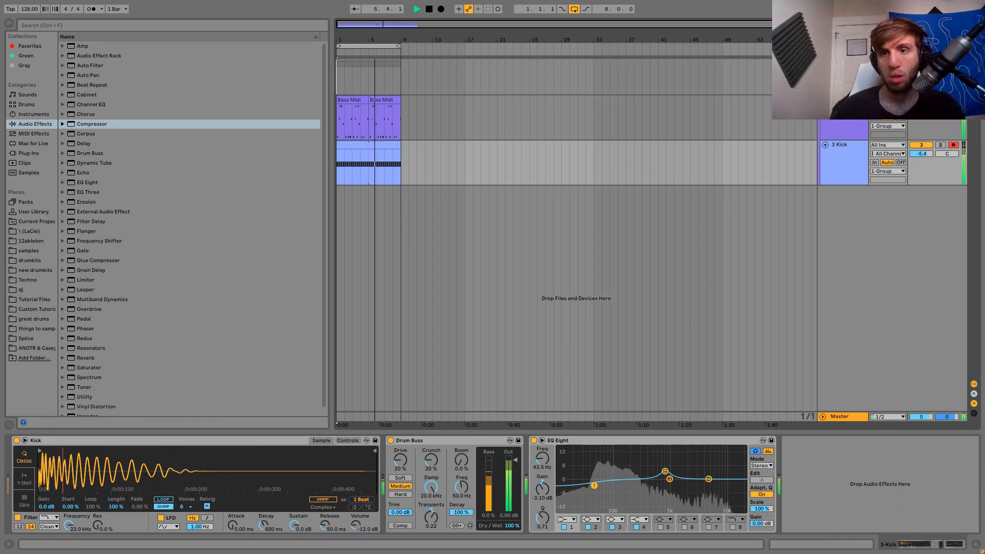
pyautogui.click(844, 71)
pyautogui.press('Tab')
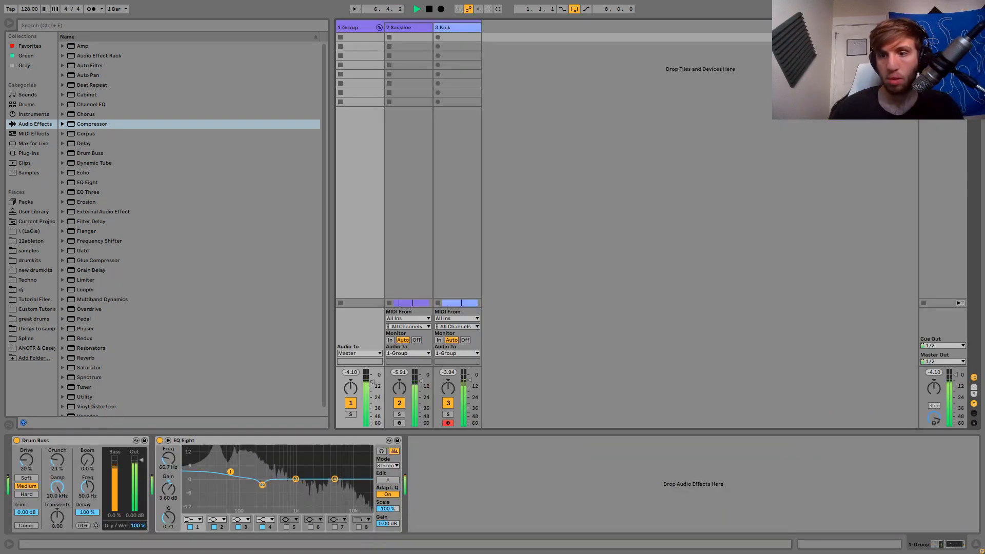
pyautogui.press('Tab')
pyautogui.press('Tab')
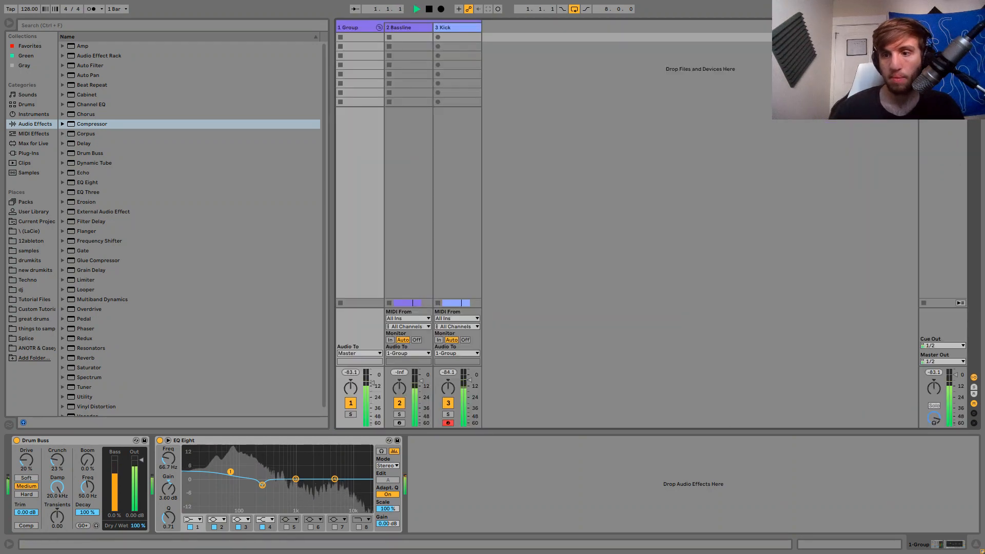
pyautogui.press('Tab')
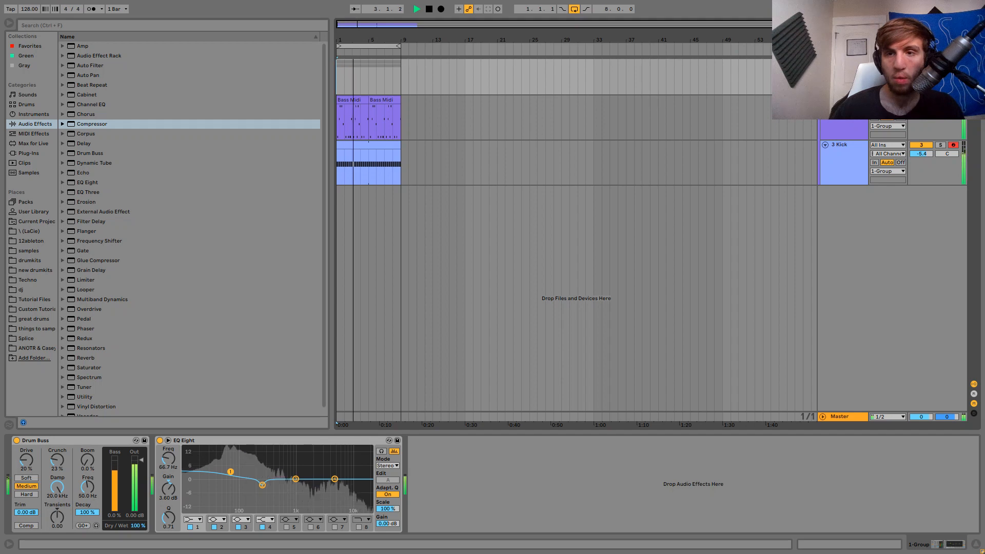
pyautogui.press('u')
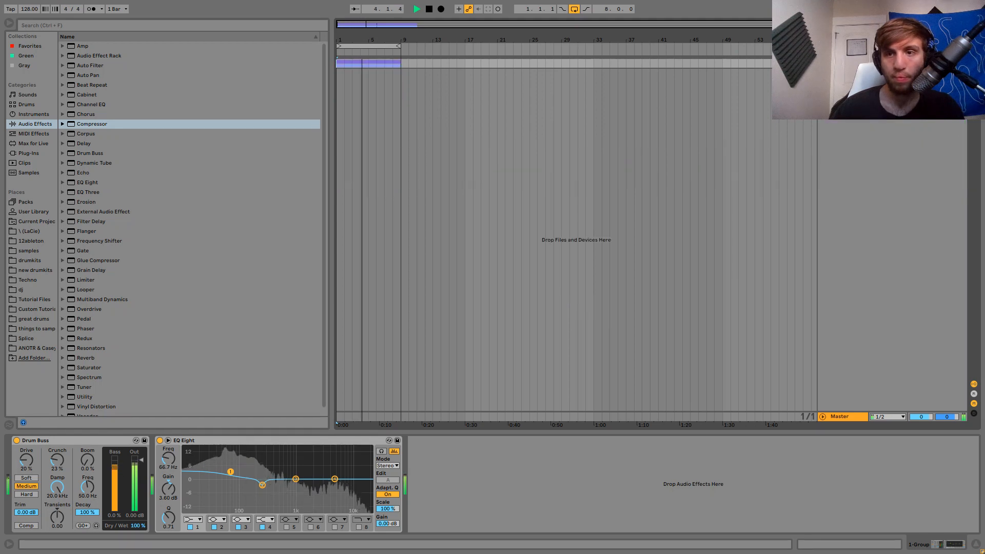
pyautogui.press('u')
pyautogui.press('space')
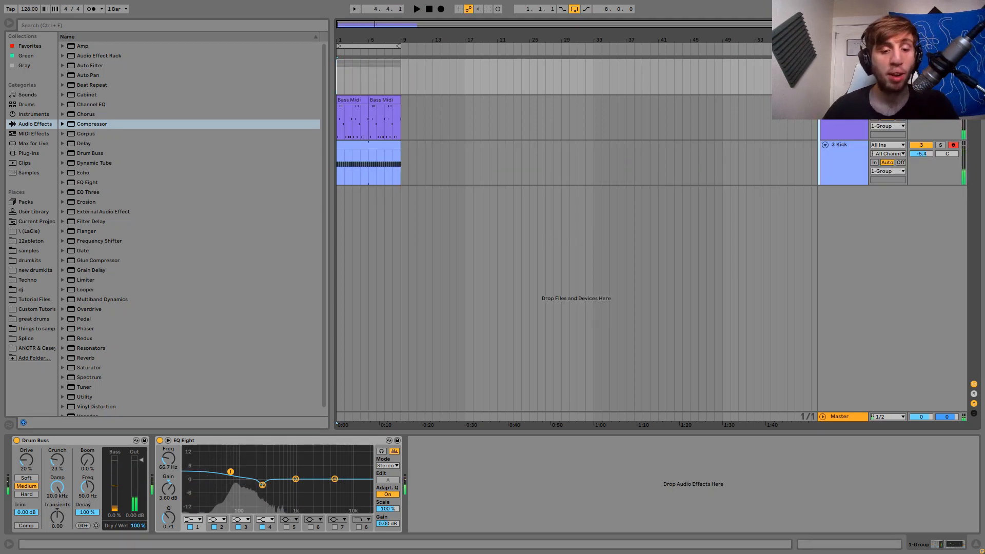
# Insert a new MIDI track below the kick and load Clap.wav from the ANOTR & Casey folder onto it.
pyautogui.hotkey('ctrl', 'shift', 't')
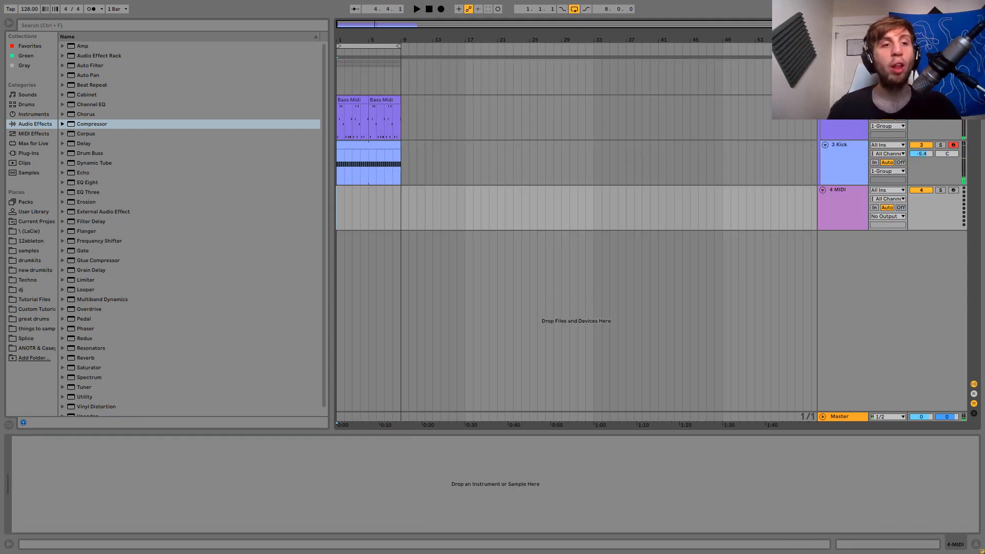
pyautogui.click(41, 348)
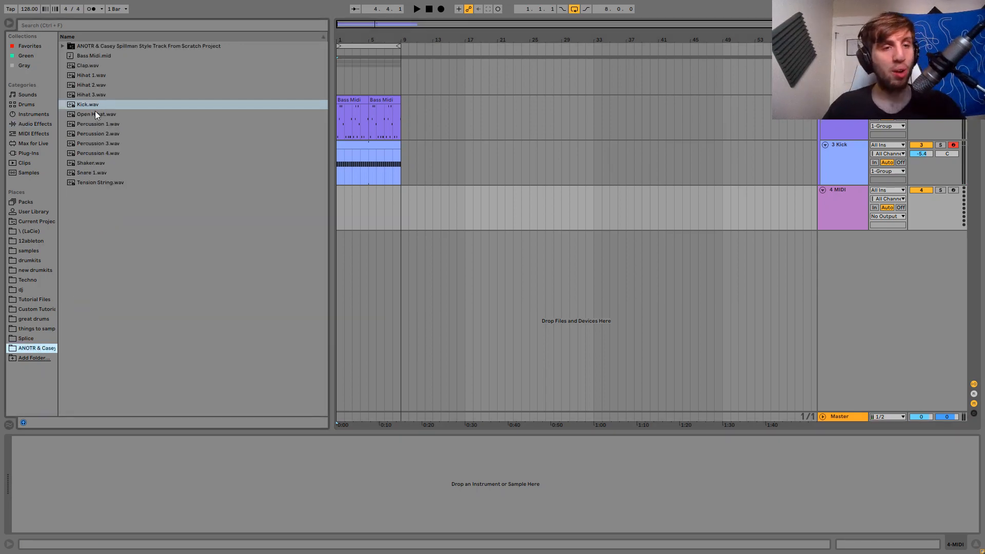
pyautogui.click(85, 66)
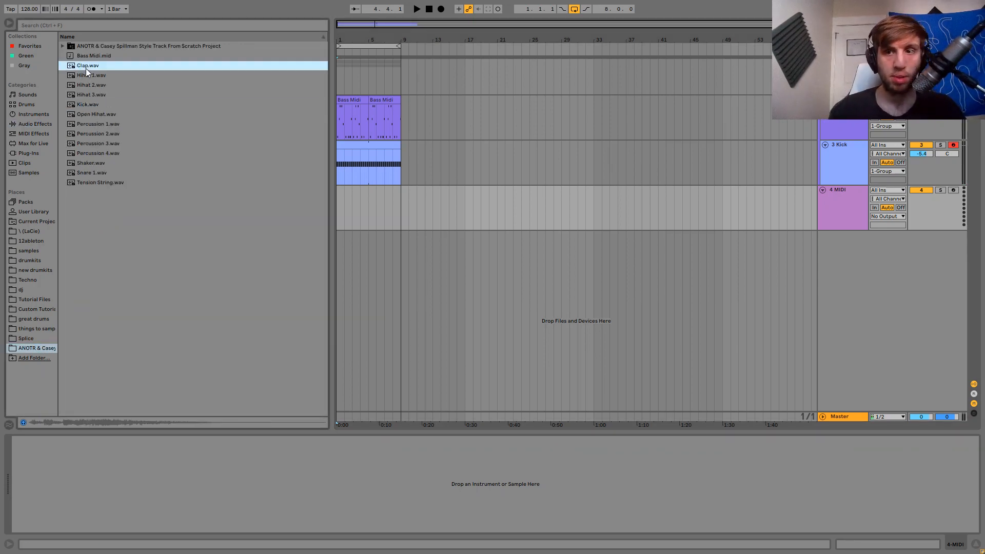
pyautogui.doubleClick(85, 69)
# Create a four-bar MIDI clip on the Clap track with one-beat C3 notes on beats 2 and 4 of every bar.
pyautogui.moveTo(368, 203); pyautogui.dragTo(360, 202)
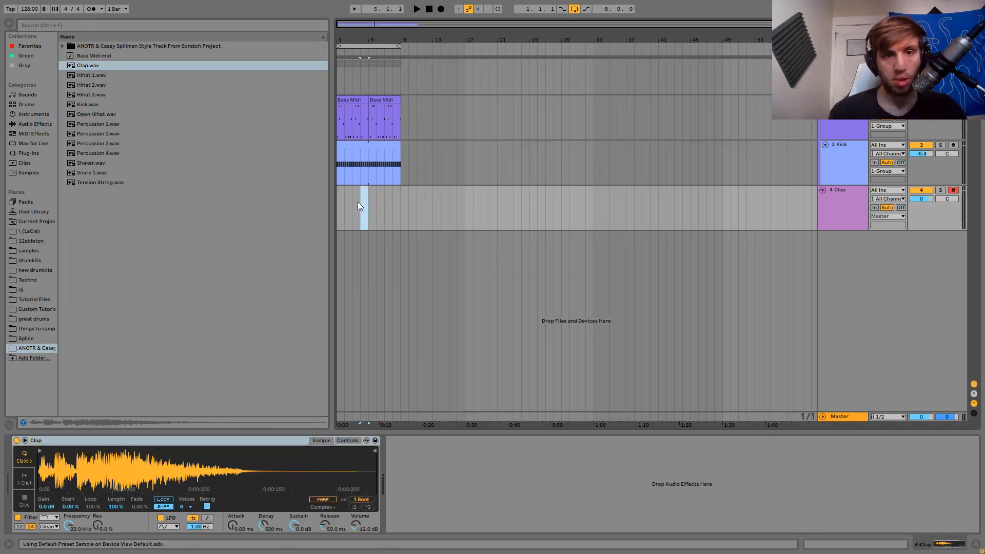
pyautogui.hotkey('ctrl', 'shift', 'm')
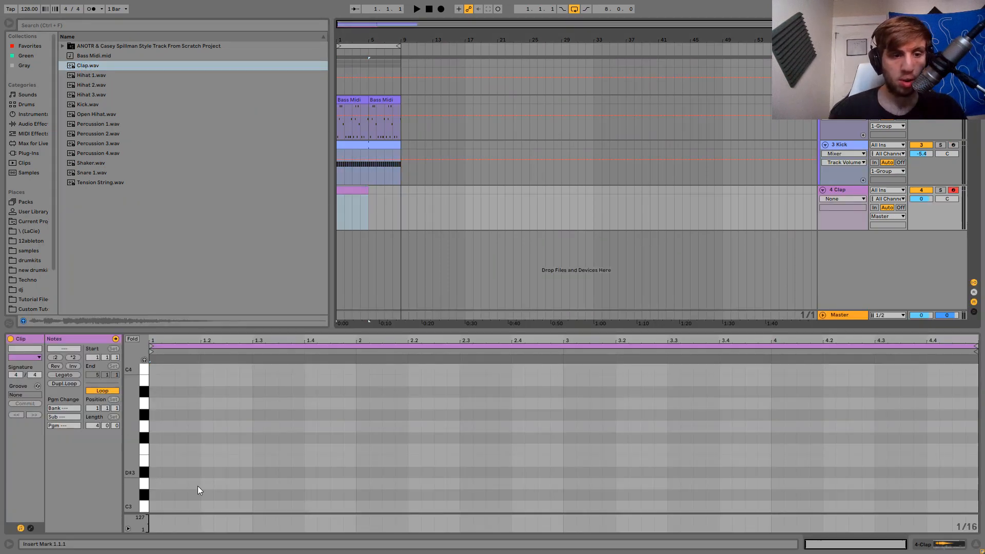
pyautogui.moveTo(205, 506); pyautogui.dragTo(247, 507)
pyautogui.moveTo(229, 474); pyautogui.dragTo(306, 512)
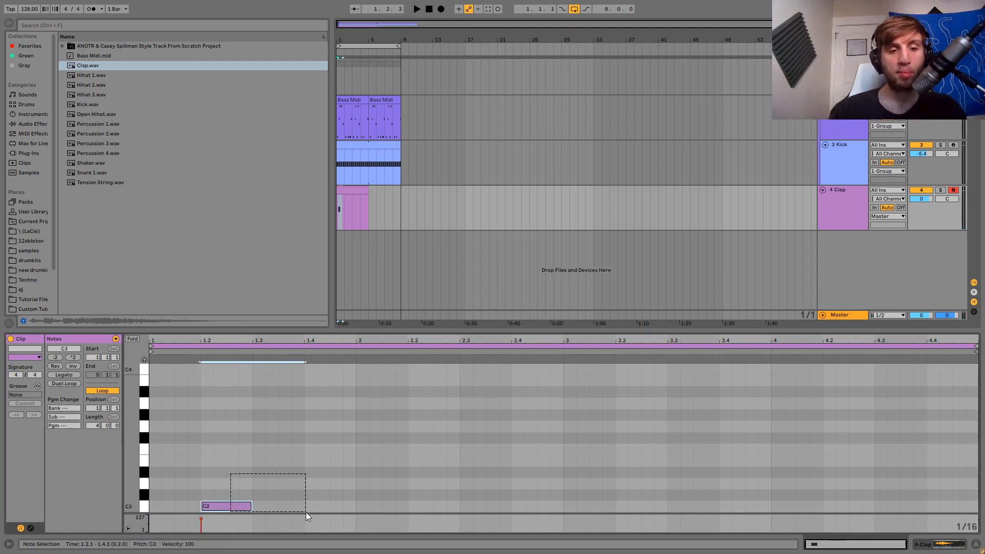
pyautogui.hotkey('ctrl', 'd')
pyautogui.hotkey('ctrl', 'd')
pyautogui.hotkey('ctrl', 'd')
pyautogui.hotkey('ctrl', 'd')
pyautogui.hotkey('ctrl', 'd')
pyautogui.hotkey('ctrl', 'd')
pyautogui.hotkey('ctrl', 'd')
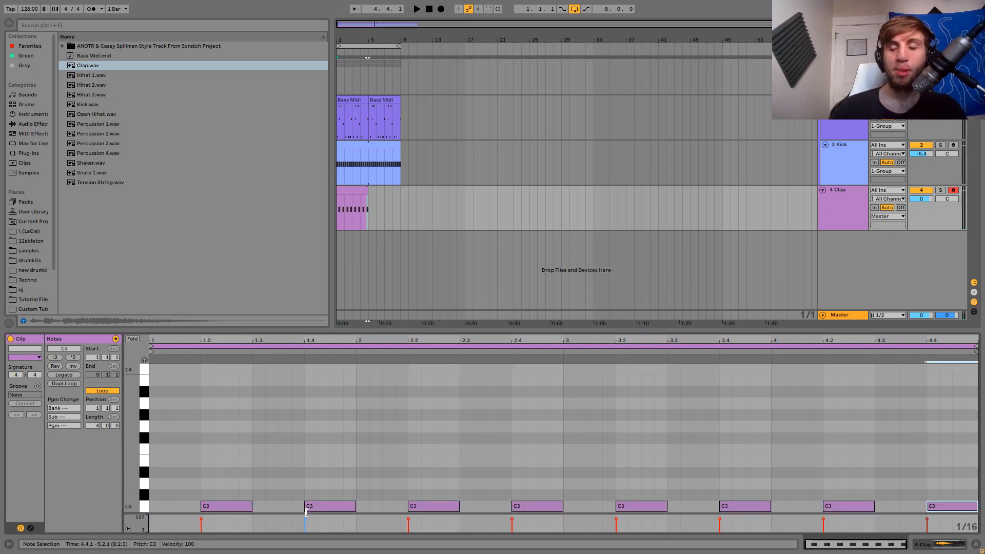
# Extend the clap pattern to fill the eight-bar loop and set the Clap track's volume to -4.6 dB during playback.
pyautogui.press('space')
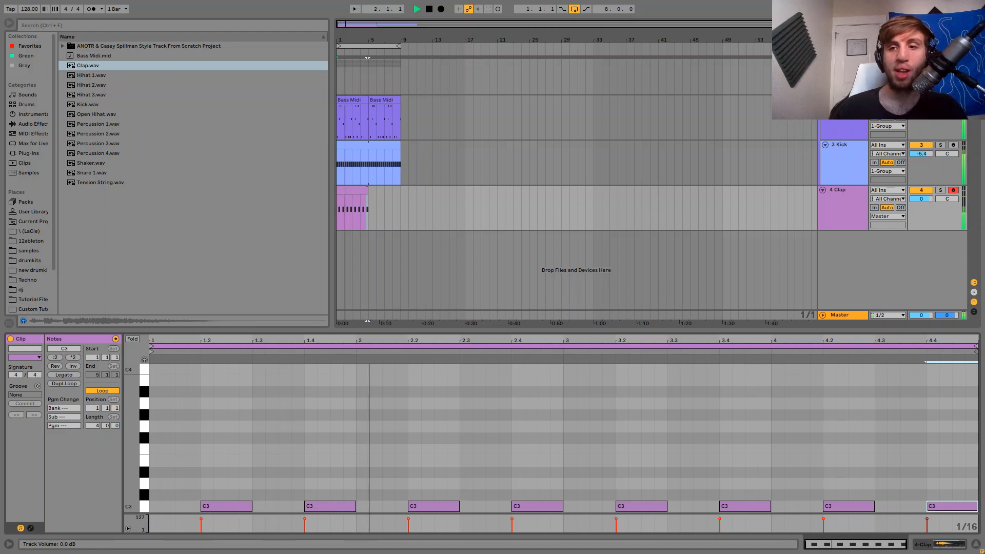
pyautogui.moveTo(921, 199); pyautogui.dragTo(922, 211)
pyautogui.doubleClick(825, 204)
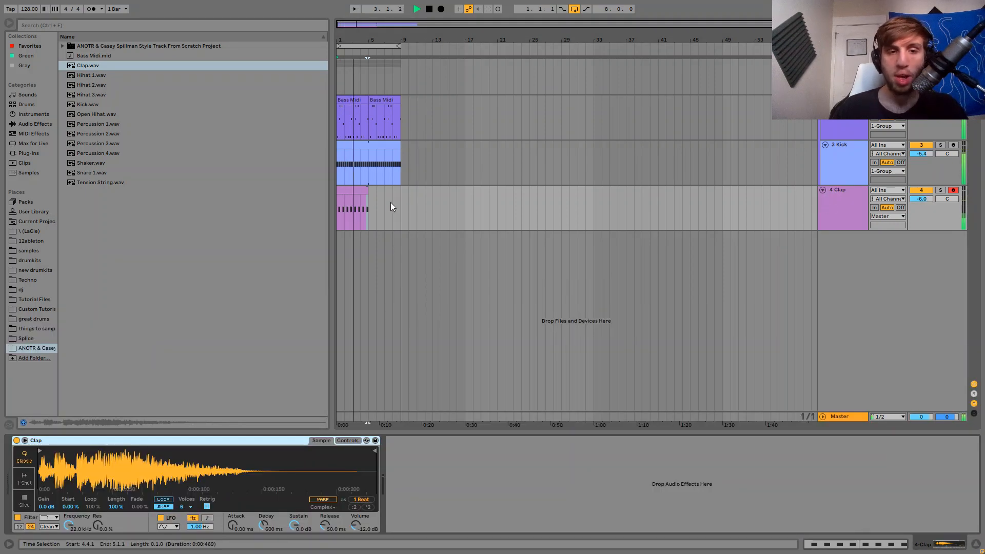
pyautogui.press('space')
pyautogui.moveTo(368, 190); pyautogui.dragTo(400, 190)
pyautogui.press('space')
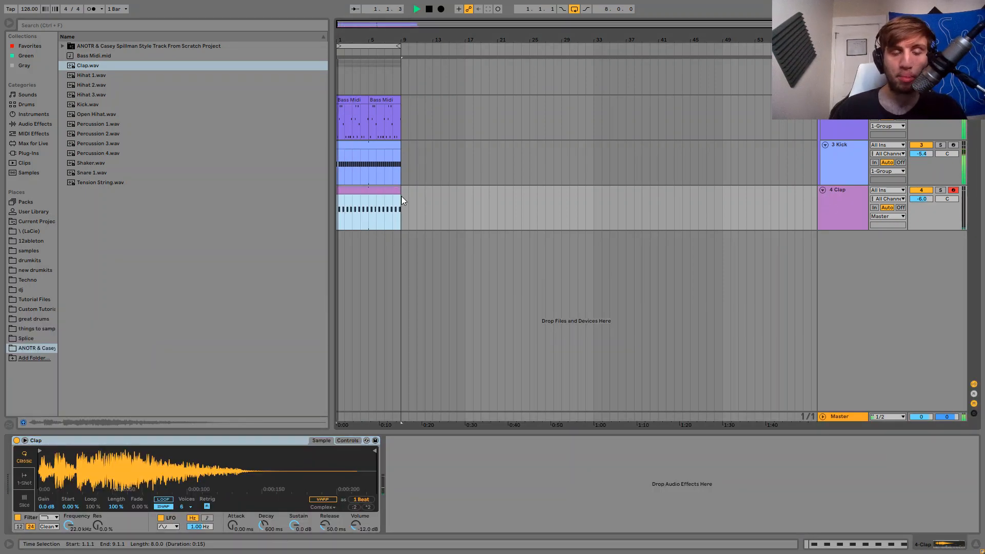
pyautogui.moveTo(927, 202); pyautogui.dragTo(926, 199)
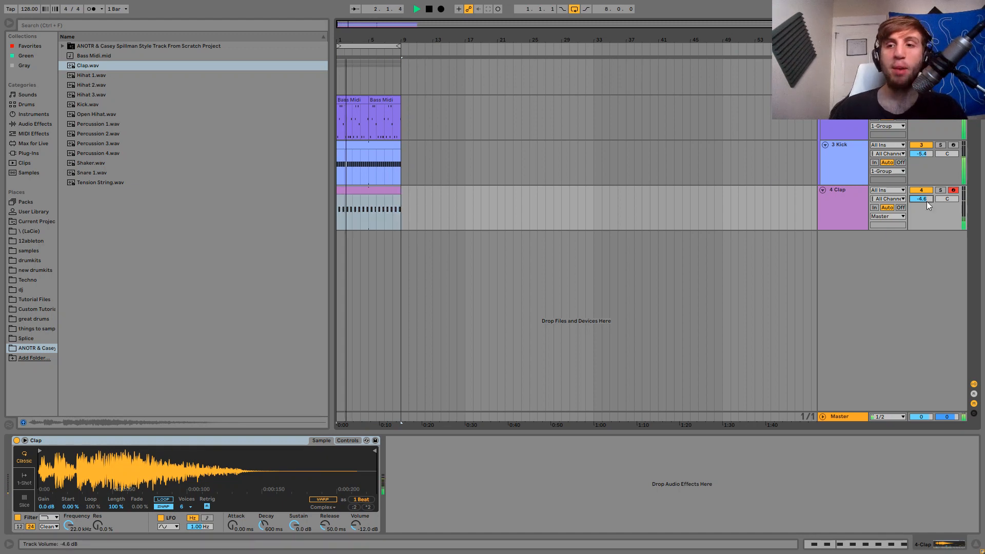
# Insert a new MIDI track below the Clap track and load Open Hihat.wav onto it.
pyautogui.click(834, 198)
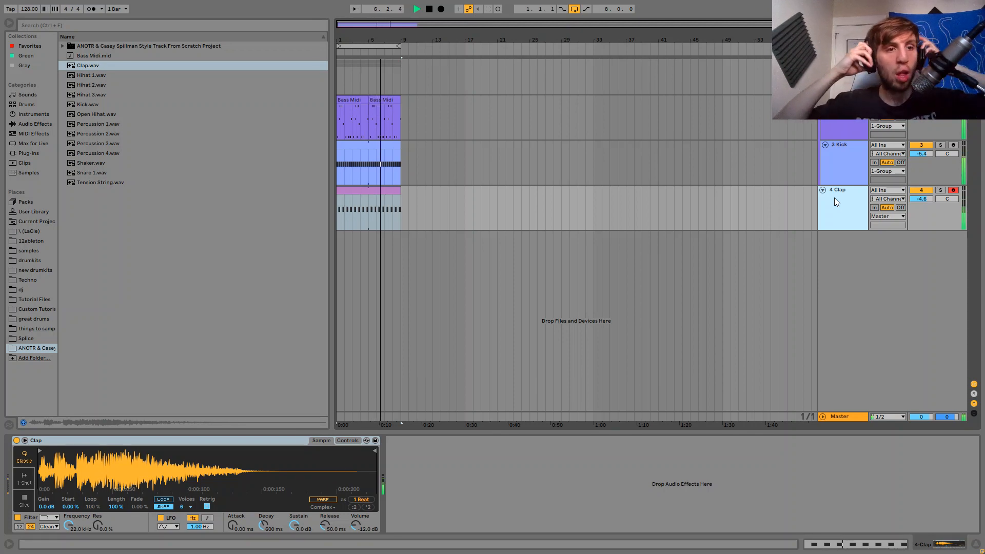
pyautogui.hotkey('ctrl', 'shift', 't')
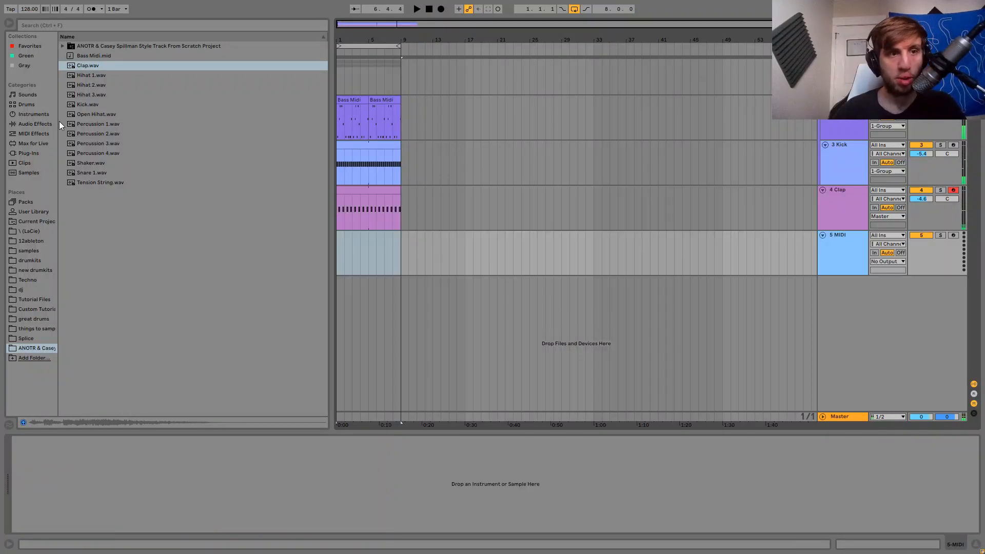
pyautogui.click(97, 115)
pyautogui.doubleClick(97, 115)
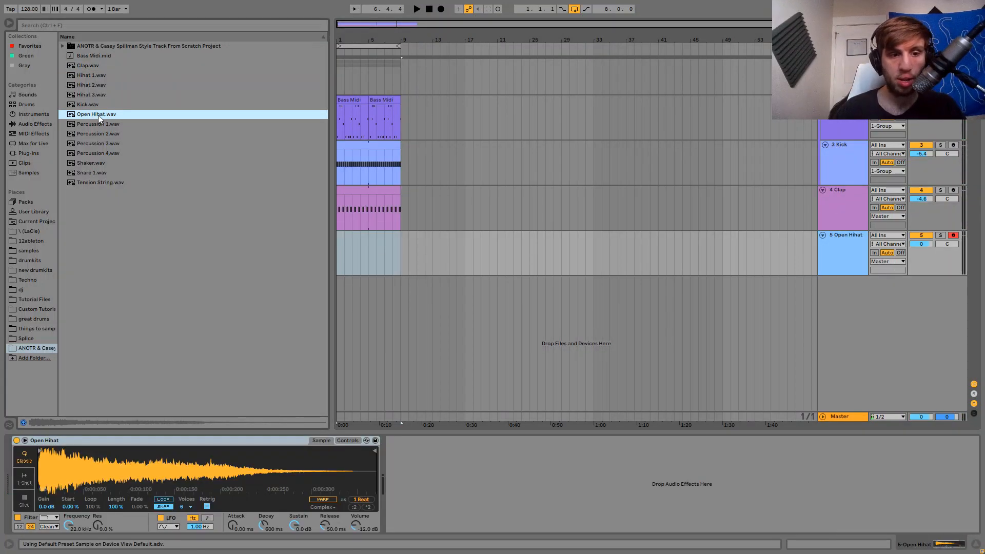
# Create a four-bar MIDI clip on the Open Hihat track with half-beat C3 notes on every offbeat.
pyautogui.moveTo(374, 267); pyautogui.dragTo(331, 257)
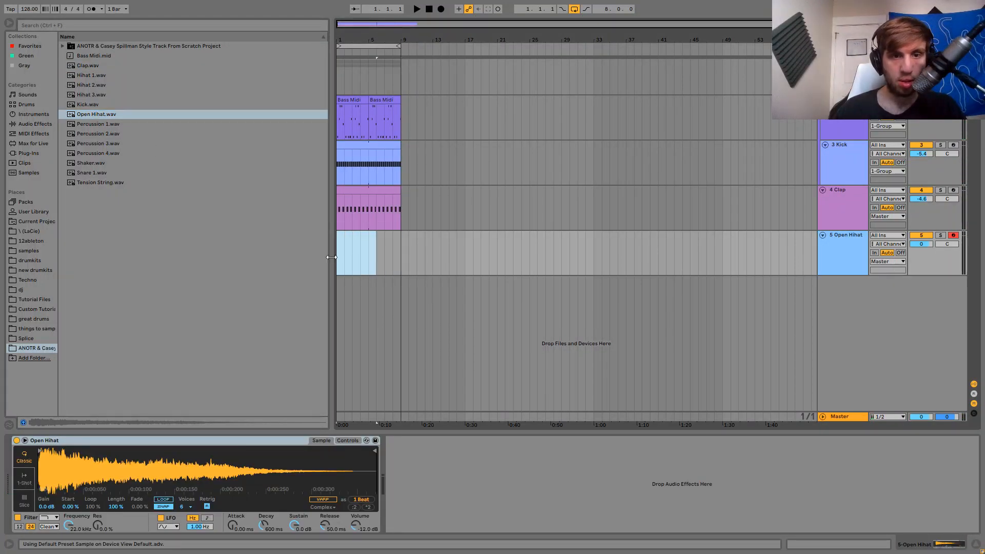
pyautogui.hotkey('ctrl', 'shift', 'm')
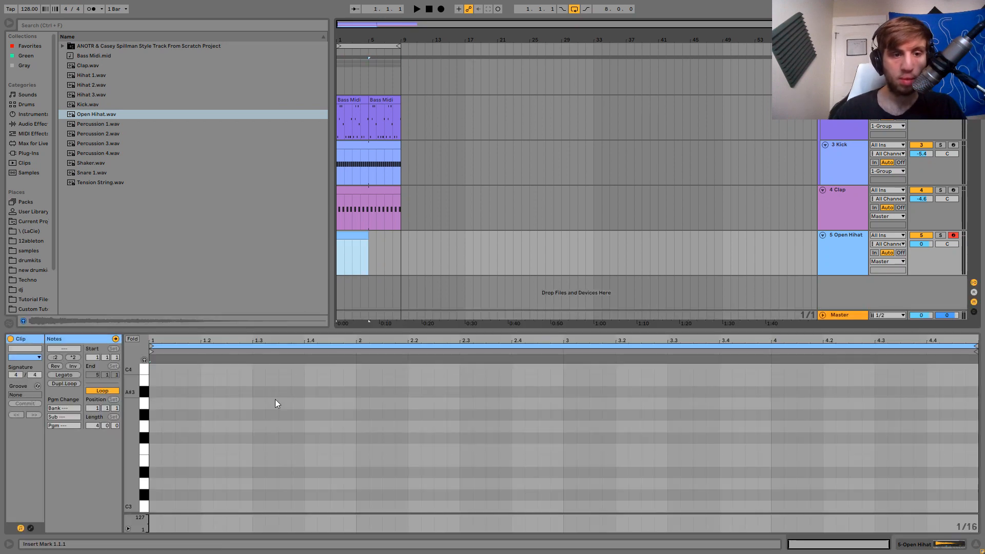
pyautogui.doubleClick(180, 508)
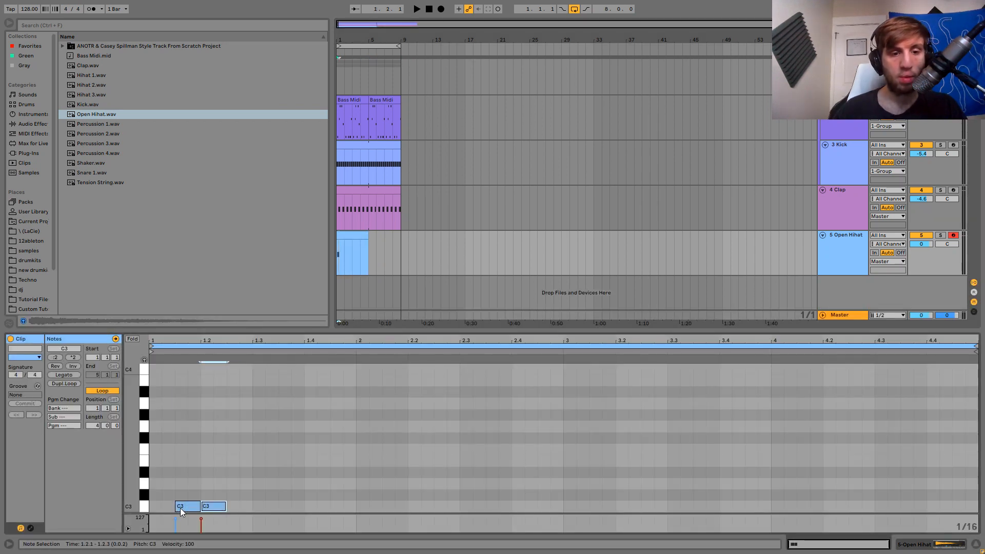
pyautogui.hotkey('ctrl', 'd')
pyautogui.hotkey('ctrl', 'd')
pyautogui.hotkey('ctrl', 'd')
pyautogui.hotkey('ctrl', 'd')
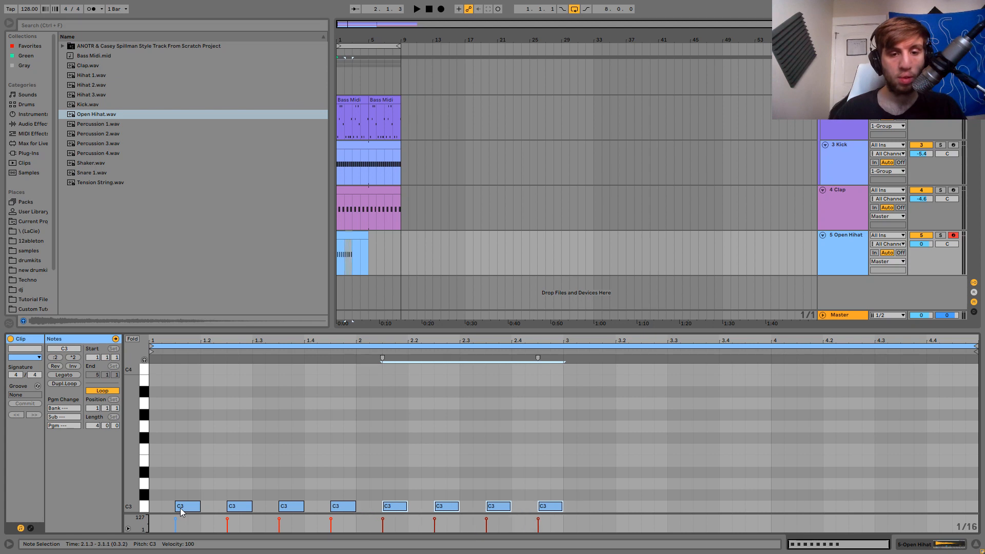
pyautogui.press('Right')
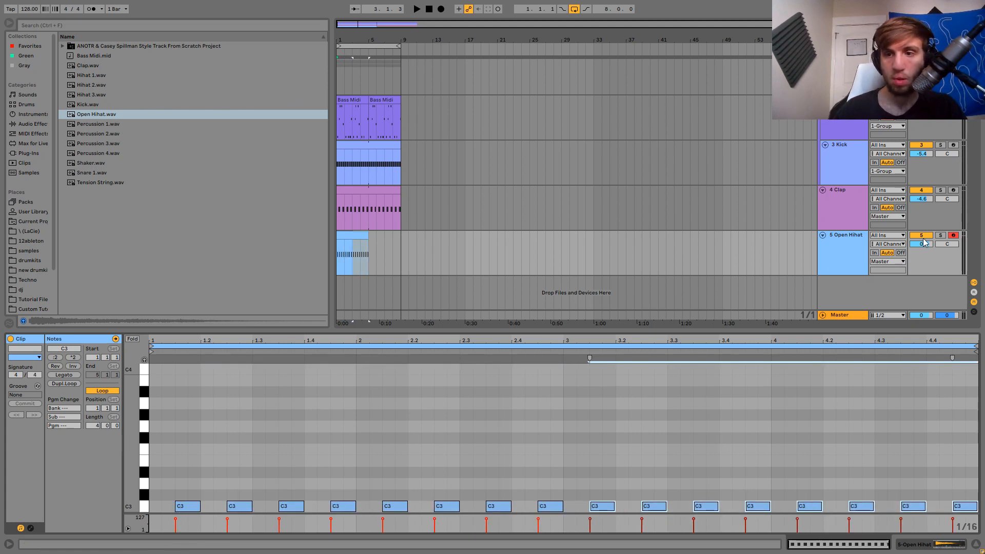
# Set the Open Hihat track's volume to -7.9 dB and shorten its sample in 1-Shot mode with a 92.8 ms fade-out.
pyautogui.moveTo(923, 242); pyautogui.dragTo(879, 257)
pyautogui.press('space')
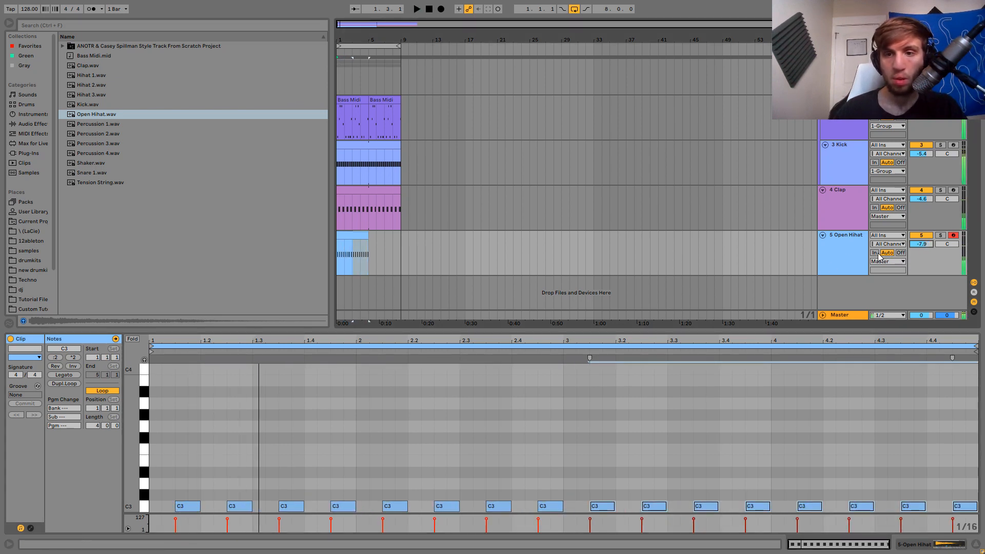
pyautogui.click(829, 259)
pyautogui.moveTo(293, 525); pyautogui.dragTo(263, 541)
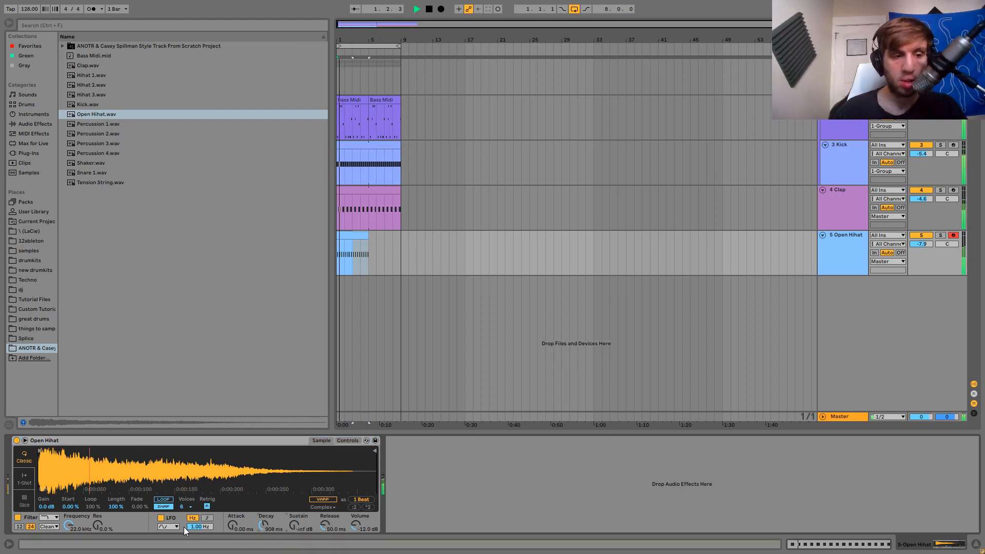
pyautogui.click(26, 480)
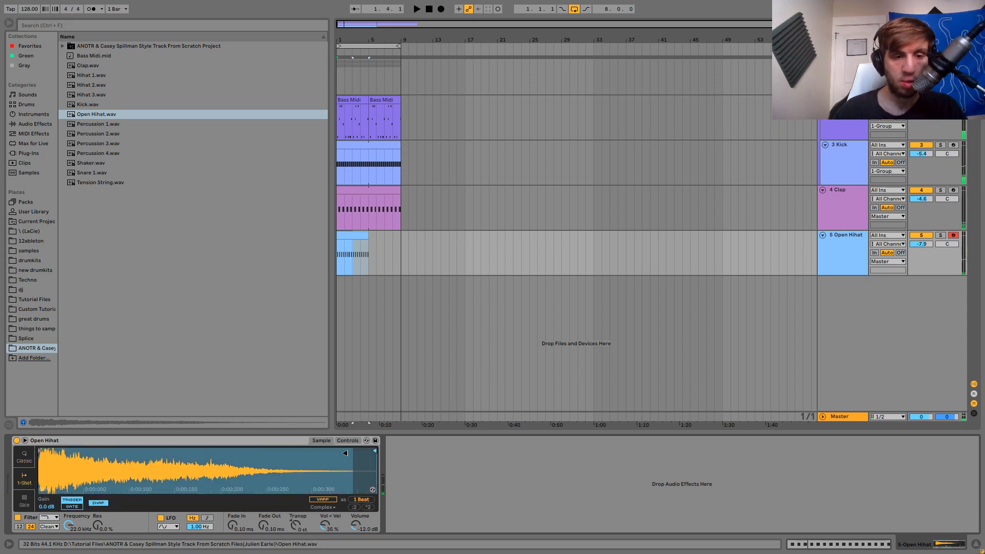
pyautogui.moveTo(263, 526)
pyautogui.mouseDown()
pyautogui.moveTo(263, 508)
pyautogui.moveTo(263, 533)
pyautogui.mouseUp()
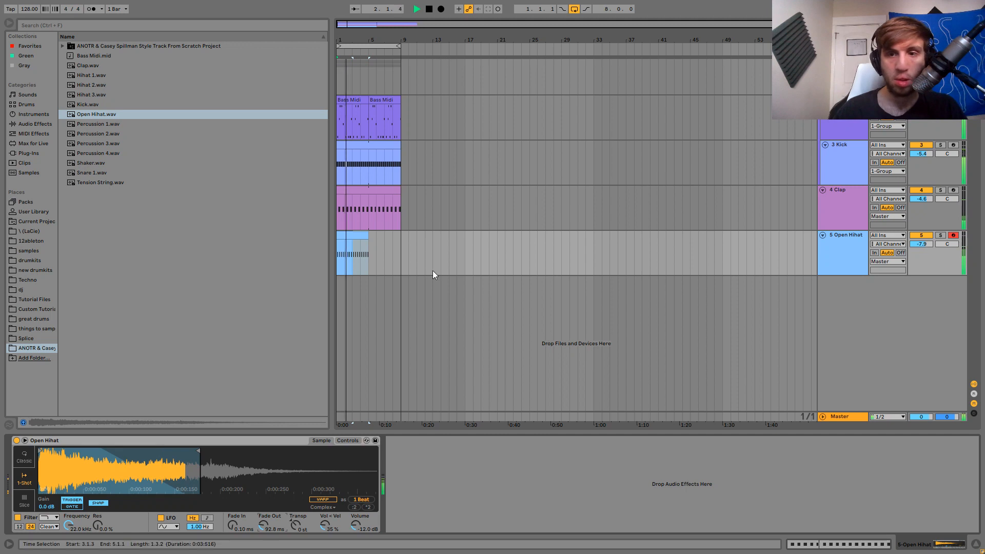
# Extend the open hi-hat clip to fill the eight-bar loop and lower its track volume to -8.7 dB.
pyautogui.moveTo(367, 239); pyautogui.dragTo(398, 239)
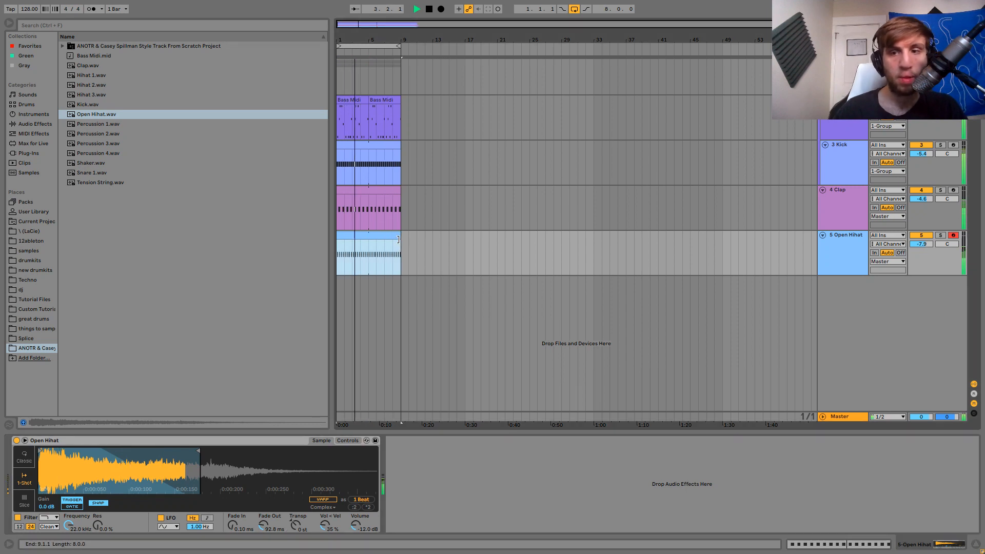
pyautogui.moveTo(921, 244); pyautogui.dragTo(921, 248)
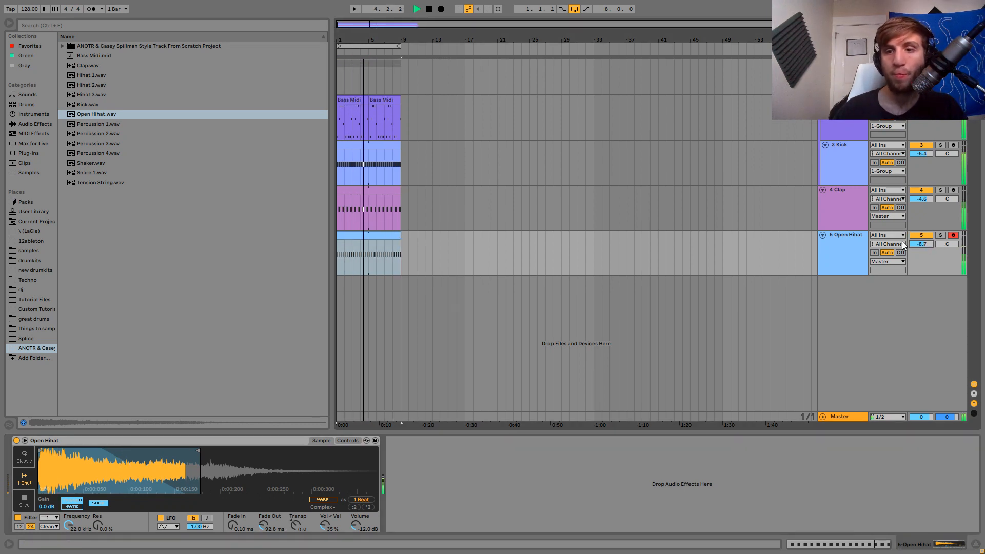
# Group the Clap and Open Hihat tracks and add a Drum Buss to the group.
pyautogui.keyDown('shift'); pyautogui.click(835, 217); pyautogui.keyUp('shift')
pyautogui.hotkey('ctrl', 'g')
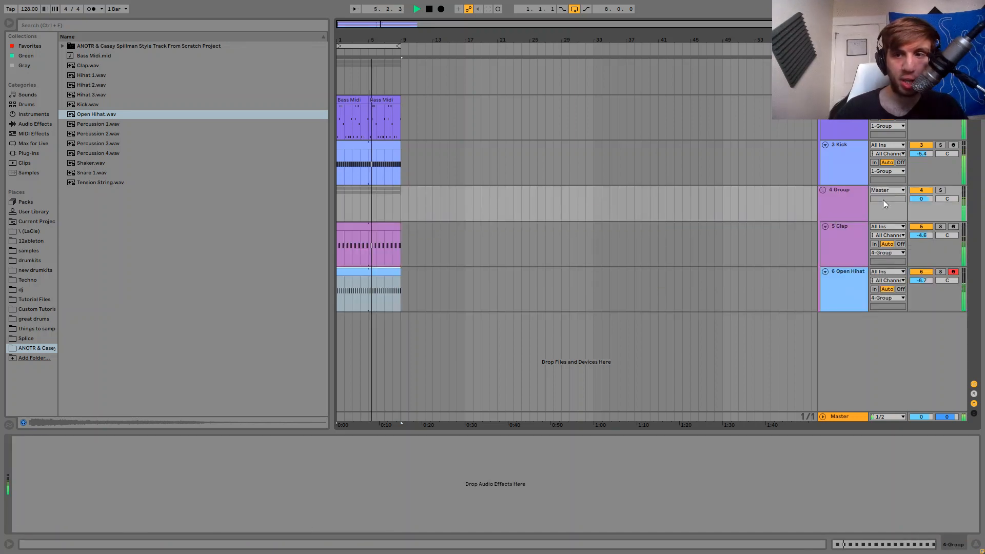
pyautogui.click(35, 123)
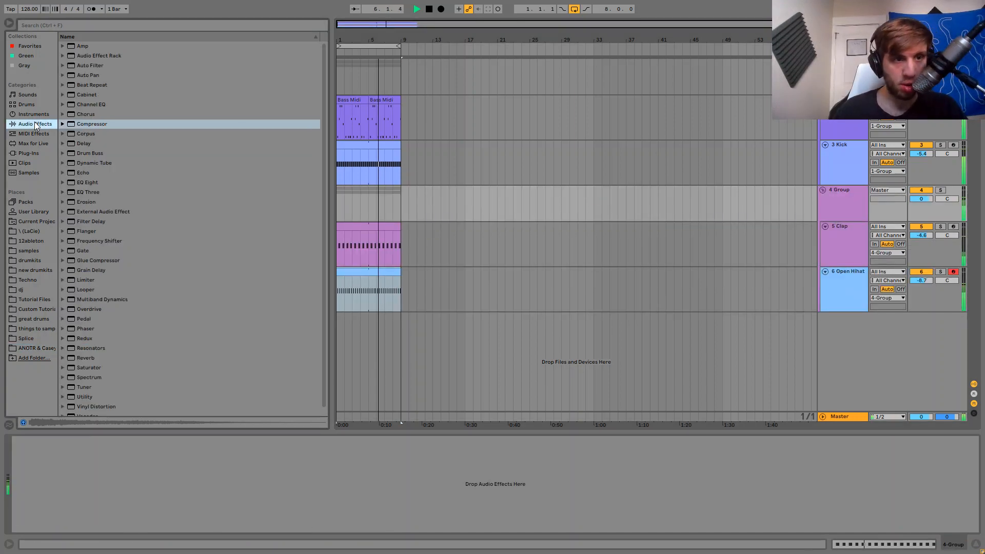
pyautogui.doubleClick(84, 154)
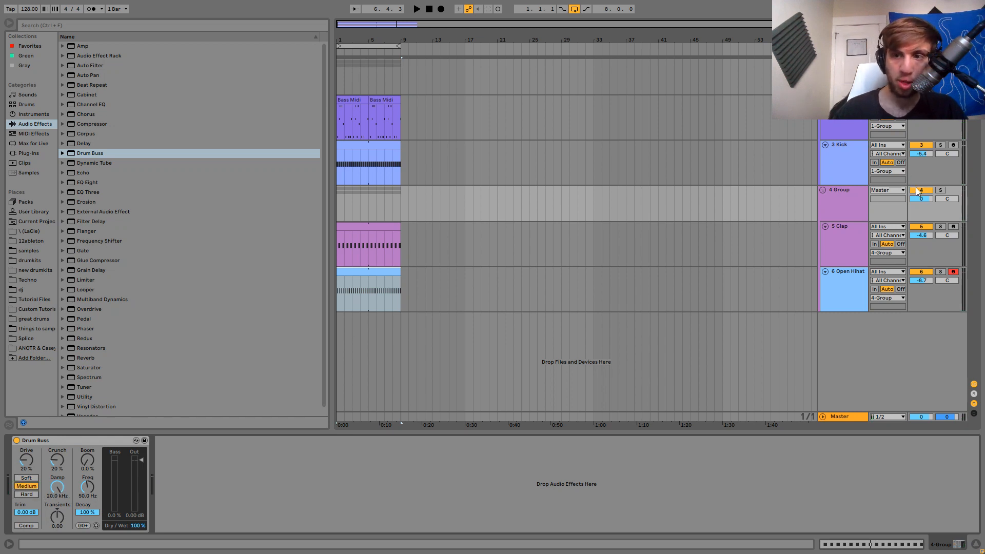
# Move the Clap sample's start past its first small transients and lower the clap and hi-hat group's volume to -4.2 dB.
pyautogui.press('space')
pyautogui.moveTo(919, 199); pyautogui.dragTo(919, 210)
pyautogui.click(852, 244)
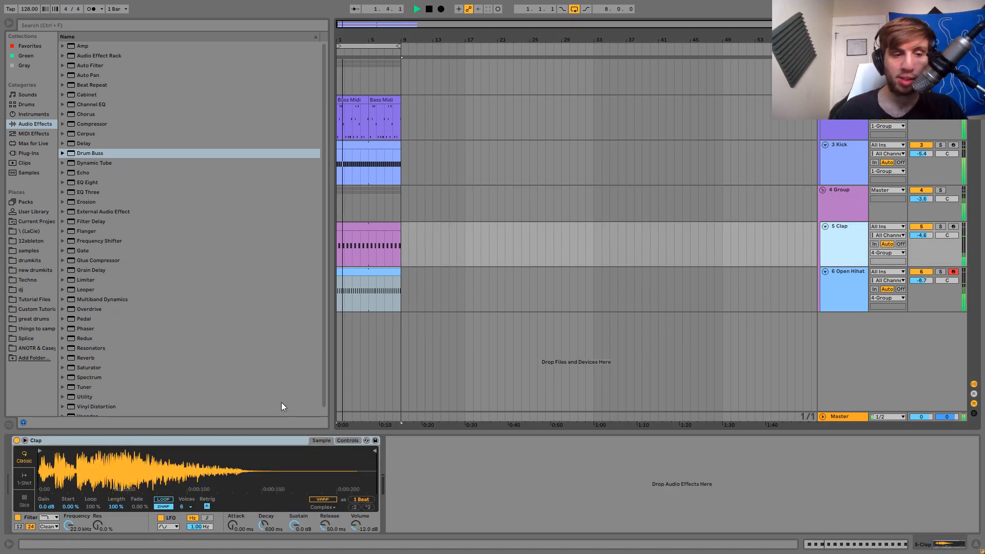
pyautogui.moveTo(40, 450); pyautogui.dragTo(78, 450)
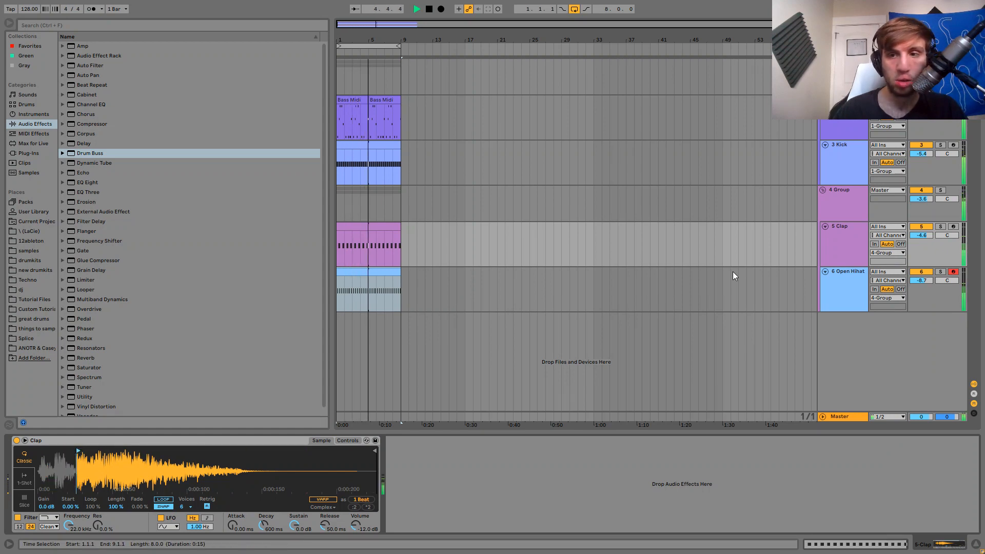
pyautogui.click(848, 204)
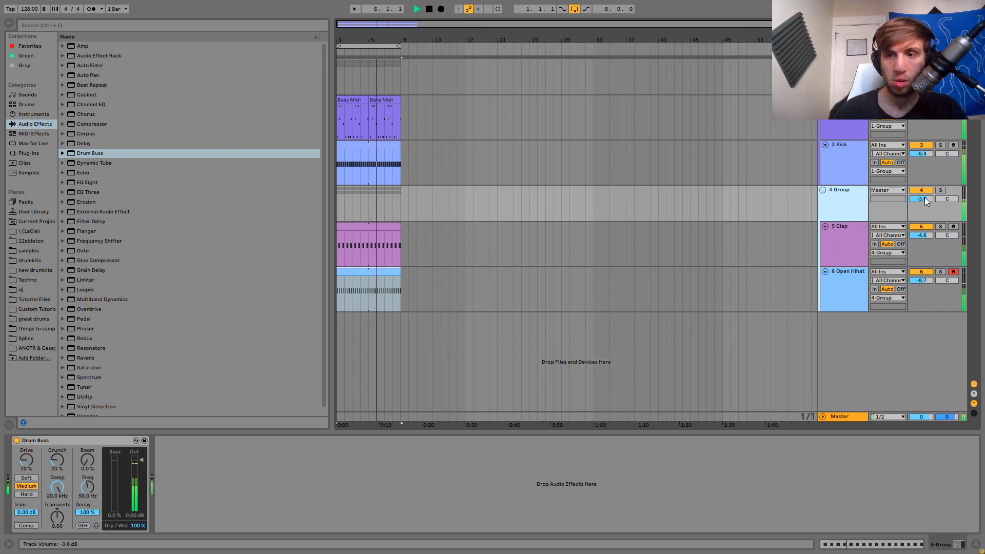
pyautogui.moveTo(925, 197); pyautogui.dragTo(924, 199)
pyautogui.click(829, 288)
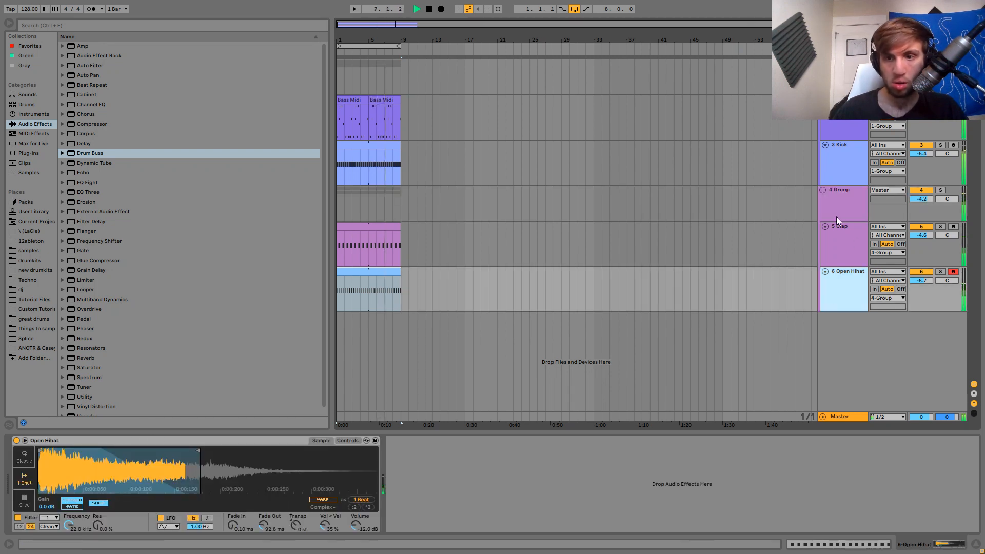
# Add EQ Eight after the group's Drum Buss, boosting the highs with band 4 and low-cutting with band 1 at 166 Hz.
pyautogui.click(838, 210)
pyautogui.moveTo(89, 183); pyautogui.dragTo(405, 483)
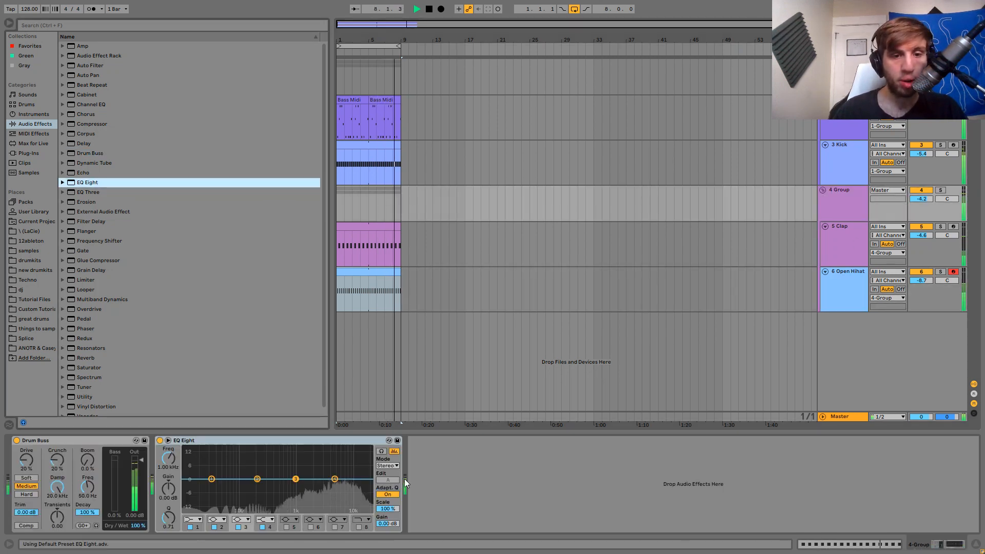
pyautogui.moveTo(335, 479)
pyautogui.mouseDown()
pyautogui.moveTo(352, 464)
pyautogui.moveTo(345, 470)
pyautogui.mouseUp()
pyautogui.click(193, 519)
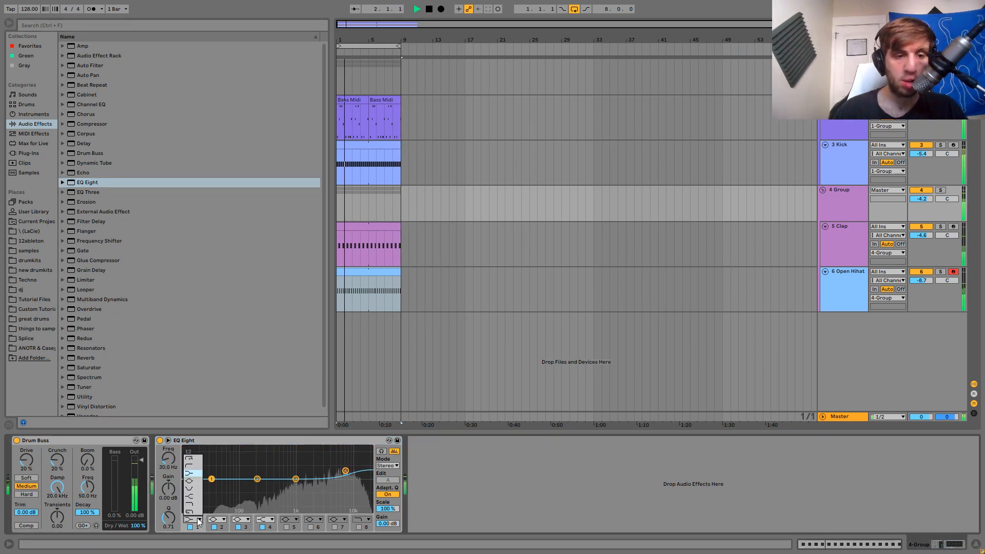
pyautogui.click(190, 465)
pyautogui.moveTo(169, 459); pyautogui.dragTo(169, 436)
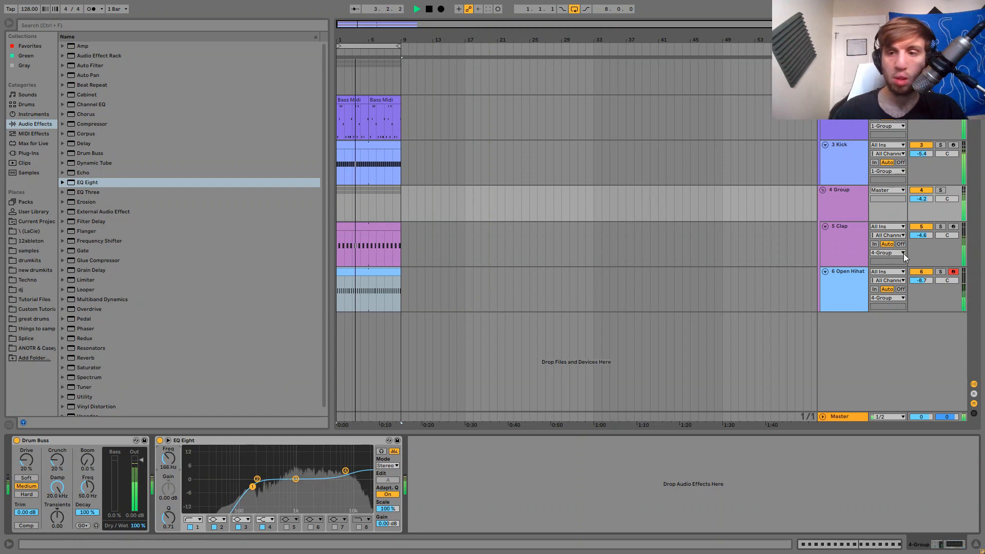
# Lower the clap and hi-hat group to -9.7 dB and set the kick and bass group's EQ Eight band 1 to 5.08 dB at 74.2 Hz.
pyautogui.moveTo(928, 197); pyautogui.dragTo(926, 199)
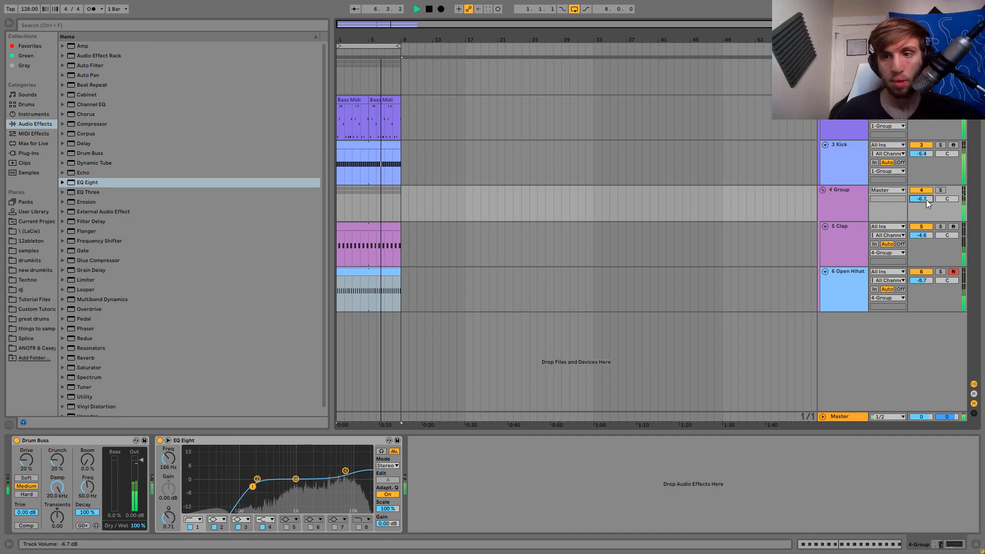
pyautogui.moveTo(926, 199); pyautogui.dragTo(925, 201)
pyautogui.click(846, 69)
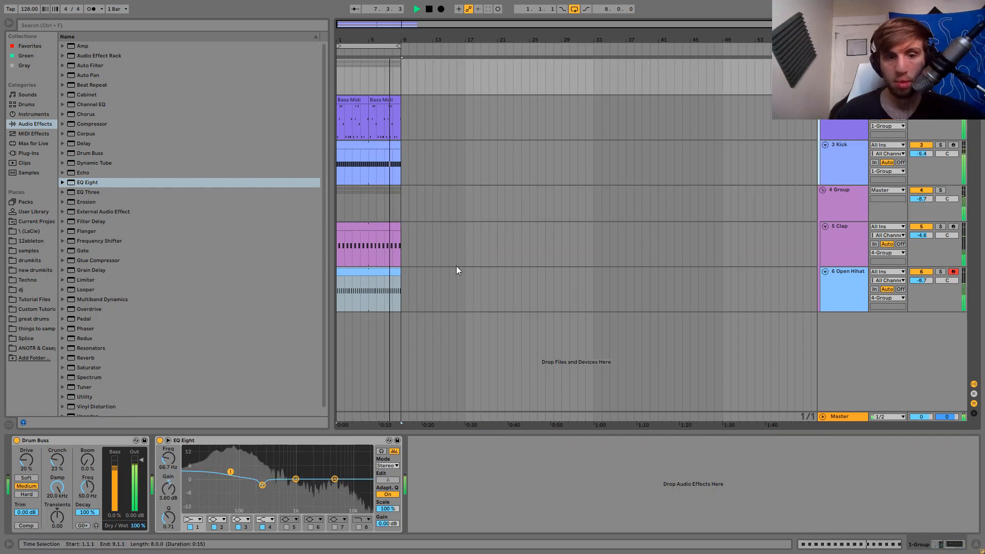
pyautogui.moveTo(230, 471); pyautogui.dragTo(233, 469)
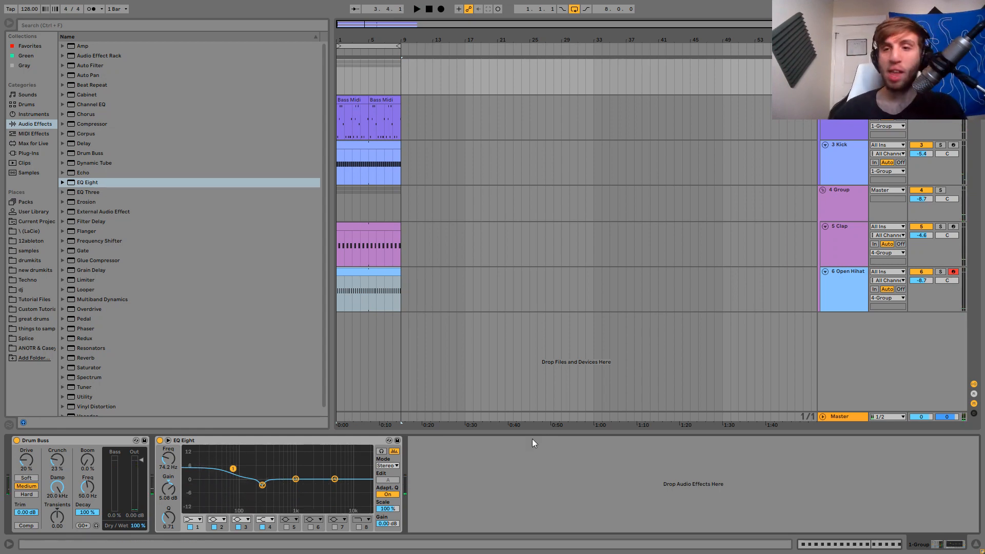
pyautogui.press('space')
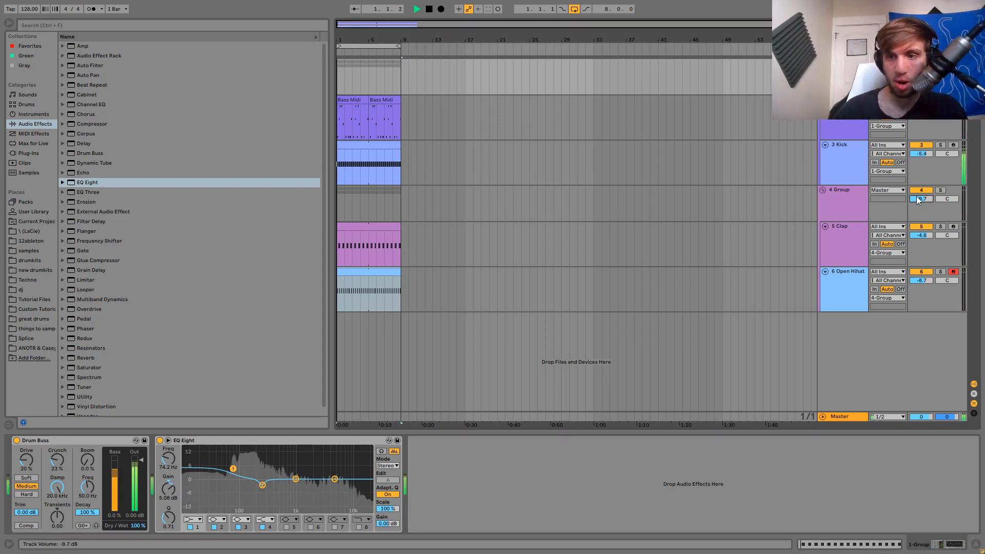
pyautogui.moveTo(918, 198); pyautogui.dragTo(918, 198)
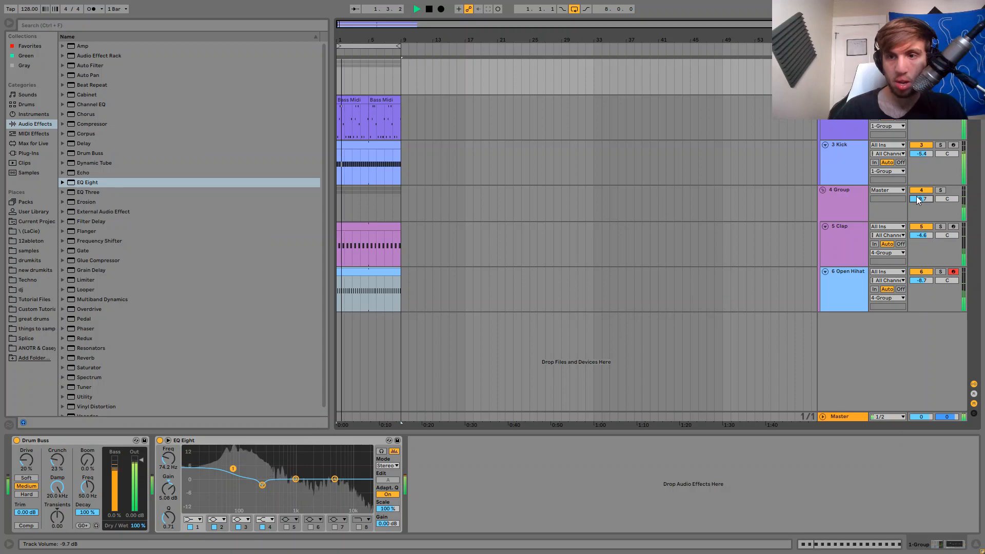
# Insert a new MIDI track below the Clap track and load an empty Drum Rack onto it.
pyautogui.click(838, 247)
pyautogui.hotkey('ctrl', 'shift', 't')
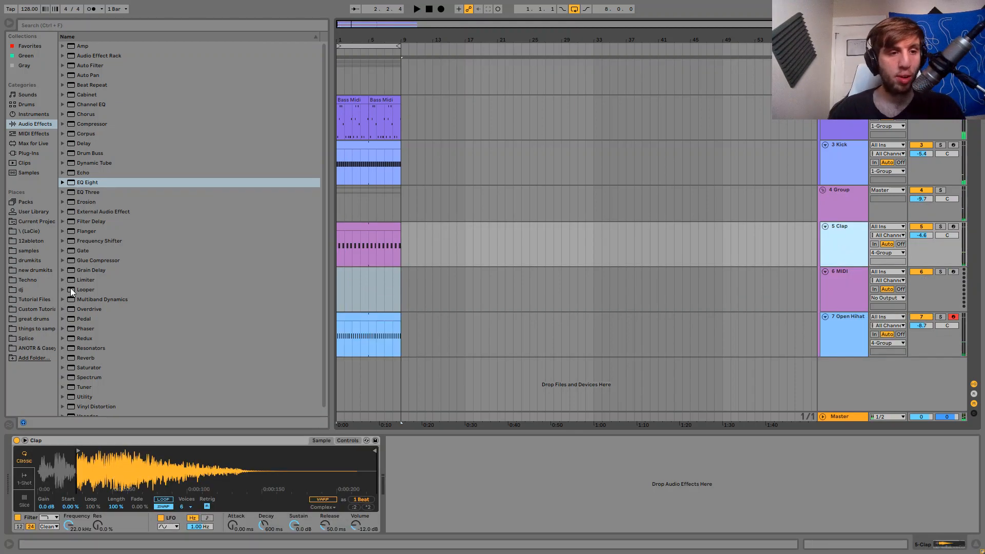
pyautogui.click(47, 348)
pyautogui.click(338, 298)
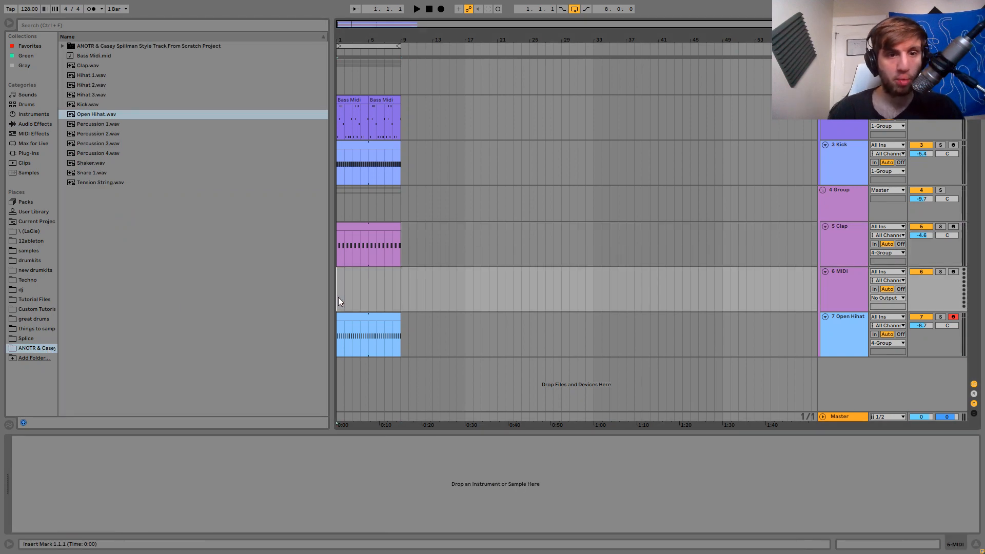
pyautogui.click(9, 103)
pyautogui.click(78, 56)
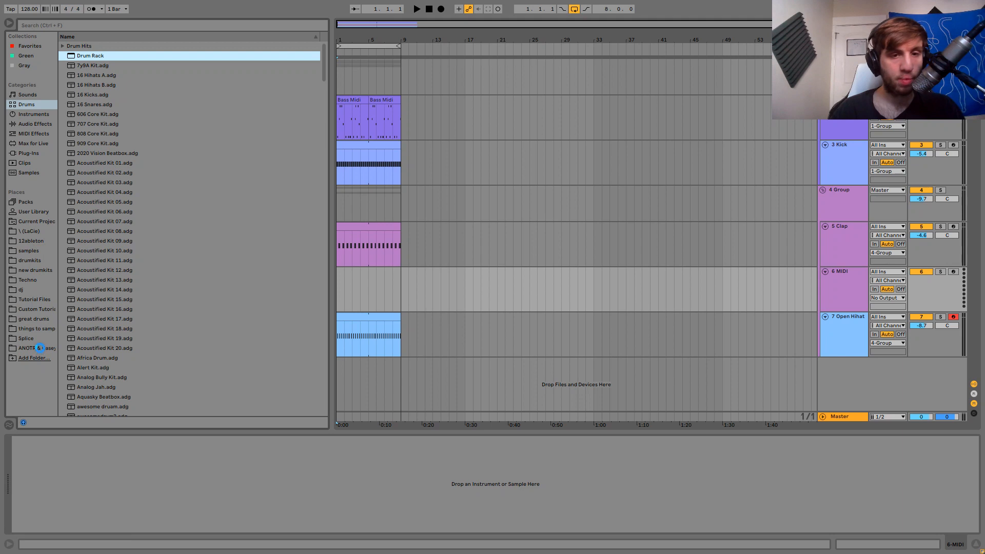
# Load Hihat 1.wav, Hihat 2.wav and Hihat 3.wav from the ANOTR & Casey folder onto Drum Rack pads C1, C#1 and D1.
pyautogui.click(40, 348)
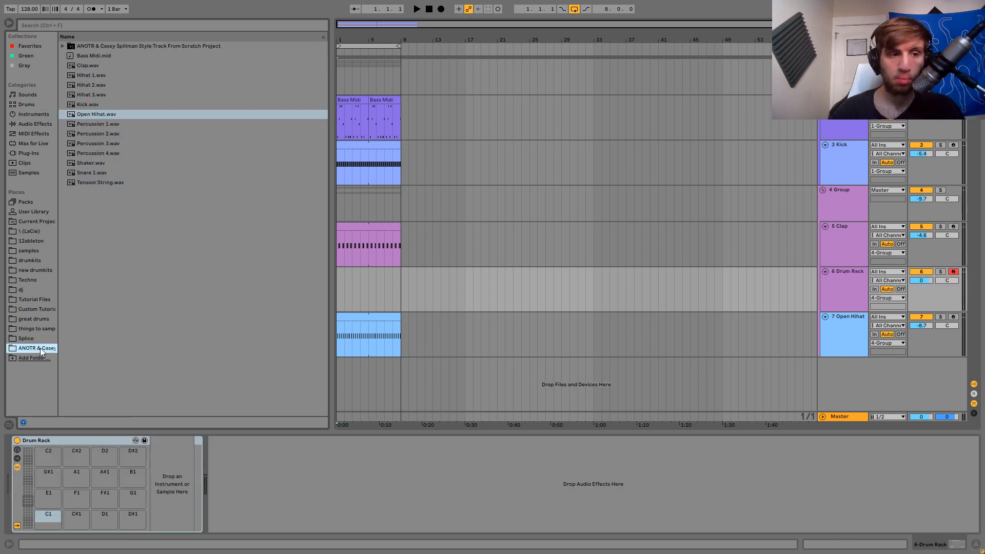
pyautogui.click(87, 76)
pyautogui.keyDown('shift'); pyautogui.click(87, 96); pyautogui.keyUp('shift')
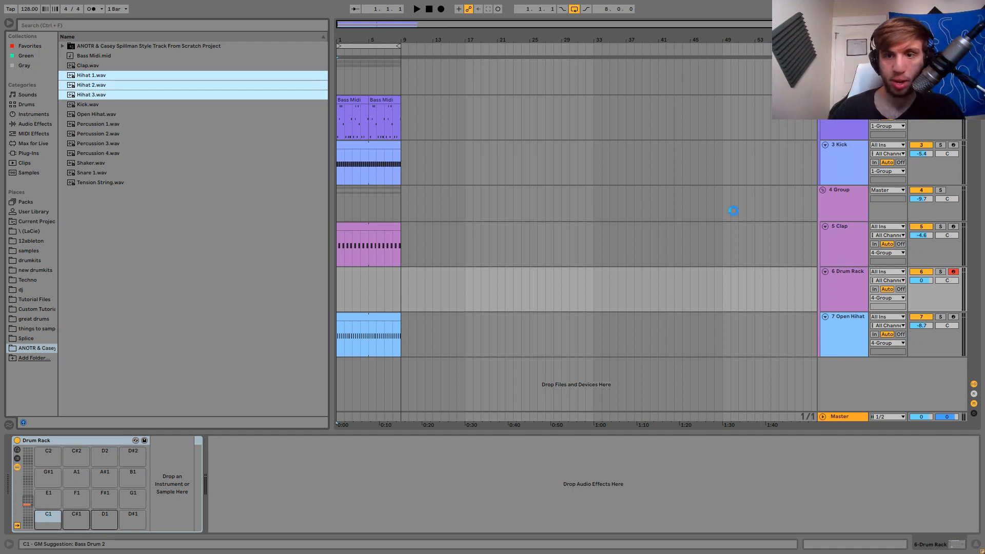
pyautogui.moveTo(49, 517); pyautogui.dragTo(48, 517)
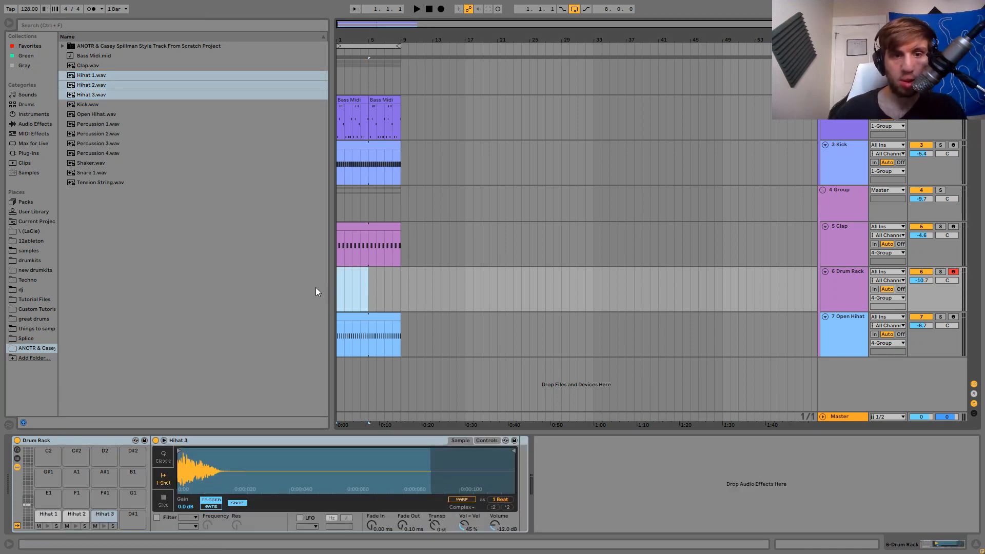
# Create a four-bar MIDI clip on the hi-hat Drum Rack track with a Hihat 2 note at 1.2.2 and Hihat 3 at 1.2.4.
pyautogui.hotkey('ctrl', 'shift', 'm')
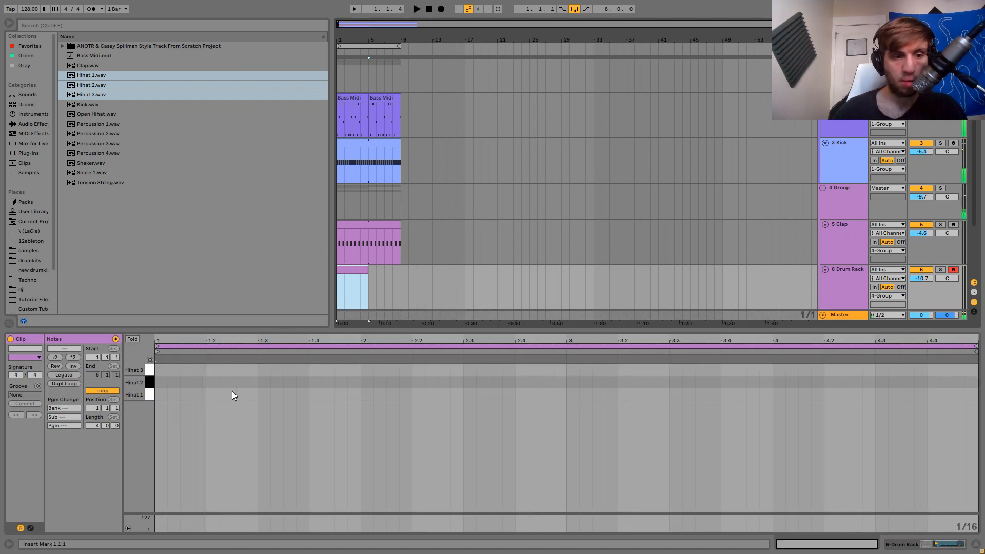
pyautogui.doubleClick(214, 393)
pyautogui.press('space')
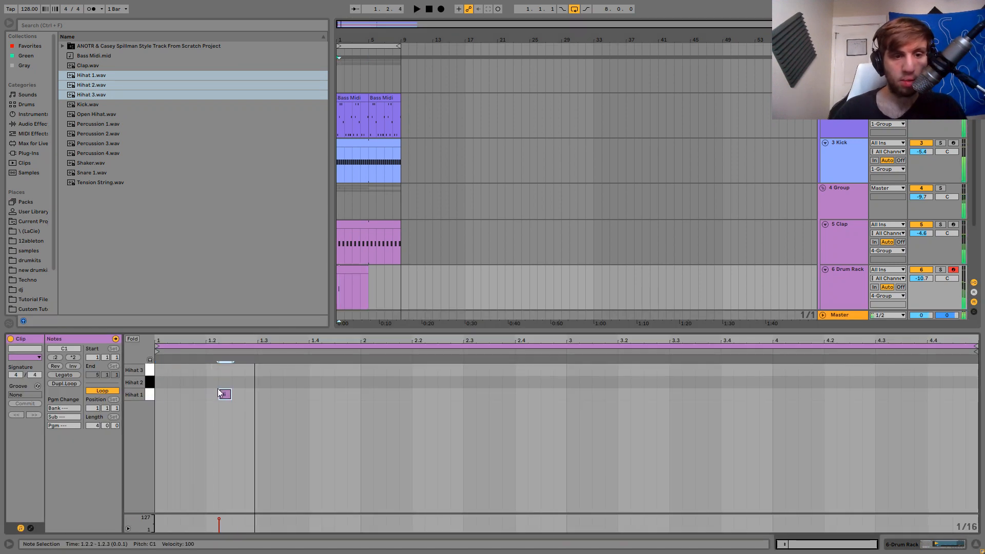
pyautogui.press('Up')
pyautogui.press('space')
pyautogui.hotkey('ctrl', 'd')
pyautogui.press('Right')
pyautogui.press('Up')
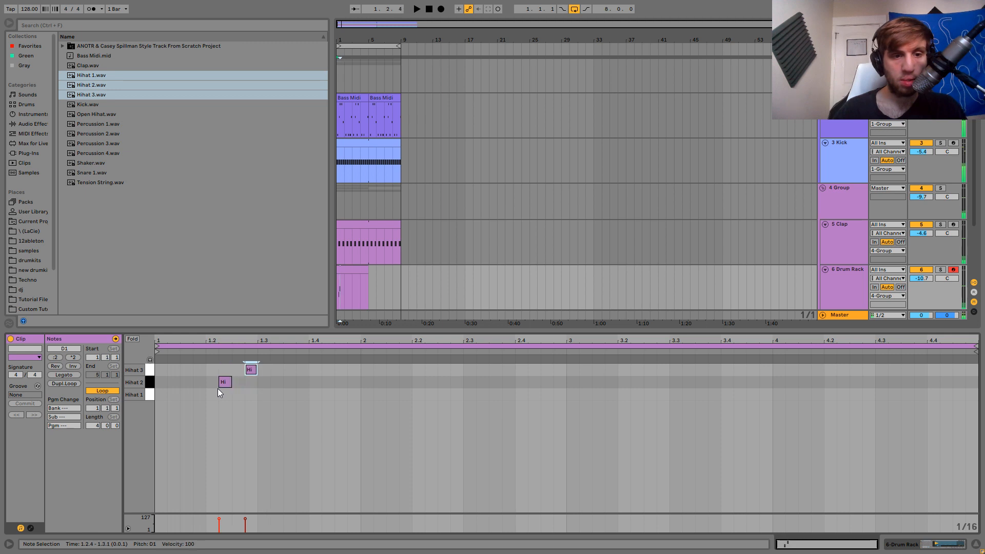
# Add consecutive sixteenth Hihat 1 notes at 1.3.1 and 1.3.2 in the hi-hat clip.
pyautogui.press('space')
pyautogui.press('space')
pyautogui.hotkey('ctrl', 'd')
pyautogui.press('Right')
pyautogui.press('Down')
pyautogui.press('Down')
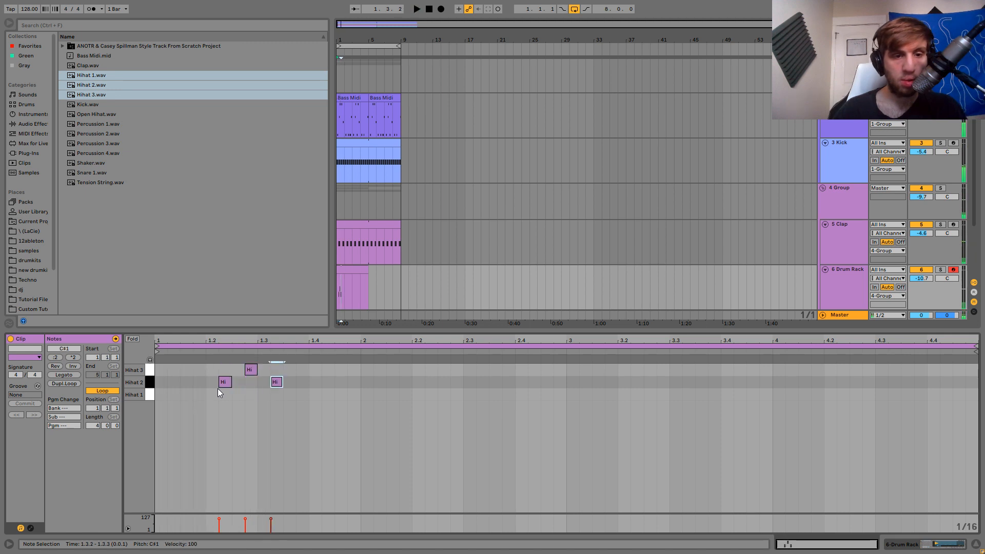
pyautogui.press('Left')
pyautogui.hotkey('ctrl', 'd')
pyautogui.press('space')
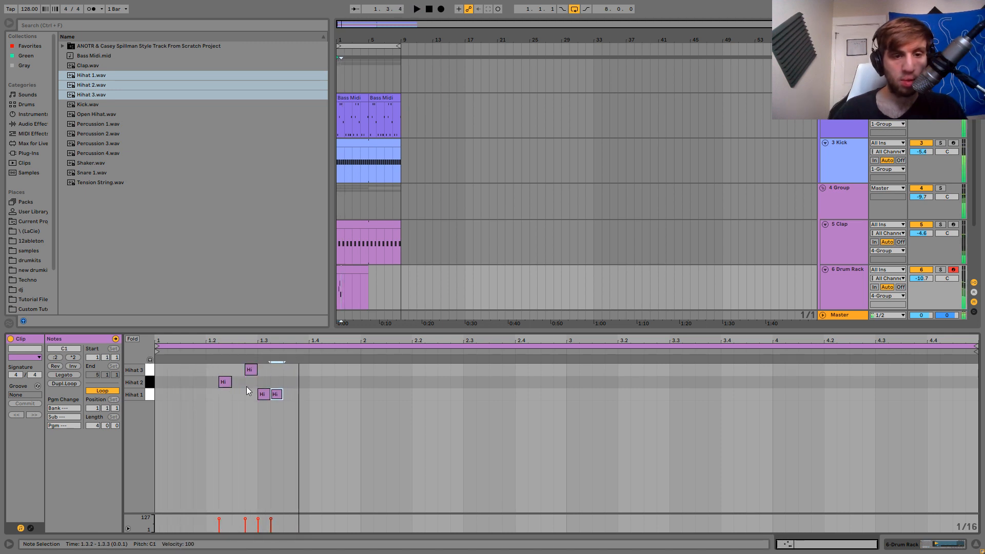
pyautogui.press('space')
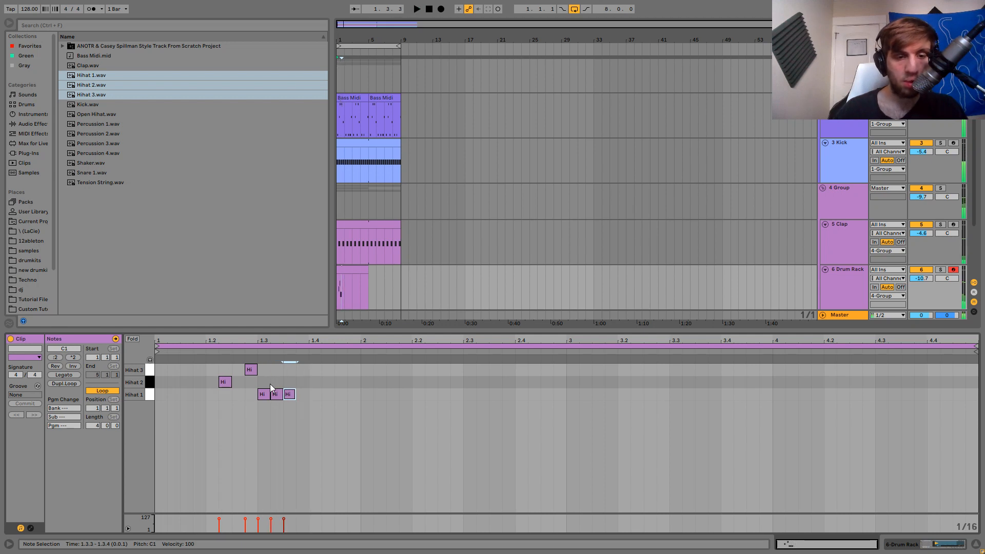
# Place Hihat 1 notes at 1.4.1 and 1.4.3 and a Hihat 2 note at 1.4.4.
pyautogui.hotkey('ctrl', 'd')
pyautogui.press('Right')
pyautogui.press('Right')
pyautogui.press('Right')
pyautogui.press('Up')
pyautogui.press('space')
pyautogui.press('Down')
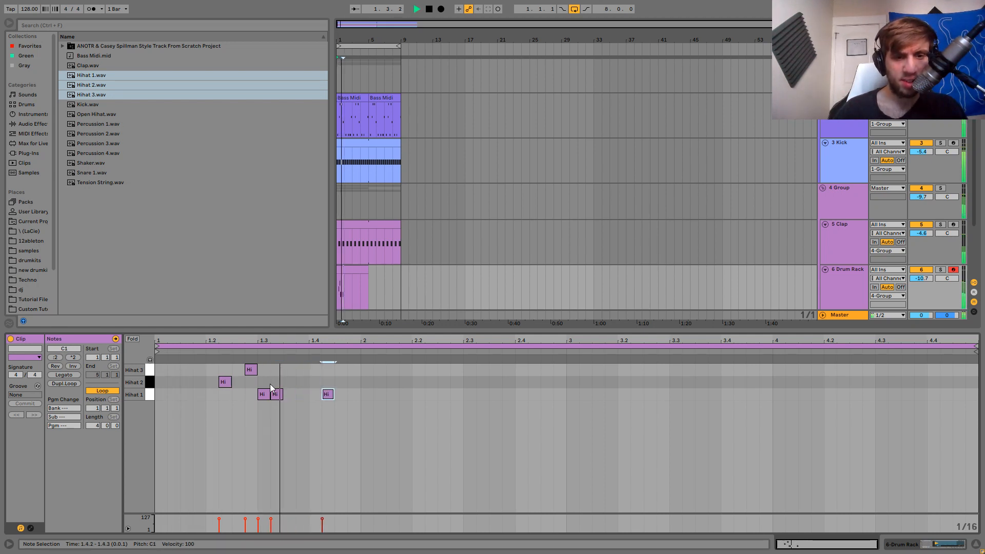
pyautogui.press('Left')
pyautogui.hotkey('ctrl', 'd')
pyautogui.press('Right')
pyautogui.hotkey('ctrl', 'd')
pyautogui.press('Up')
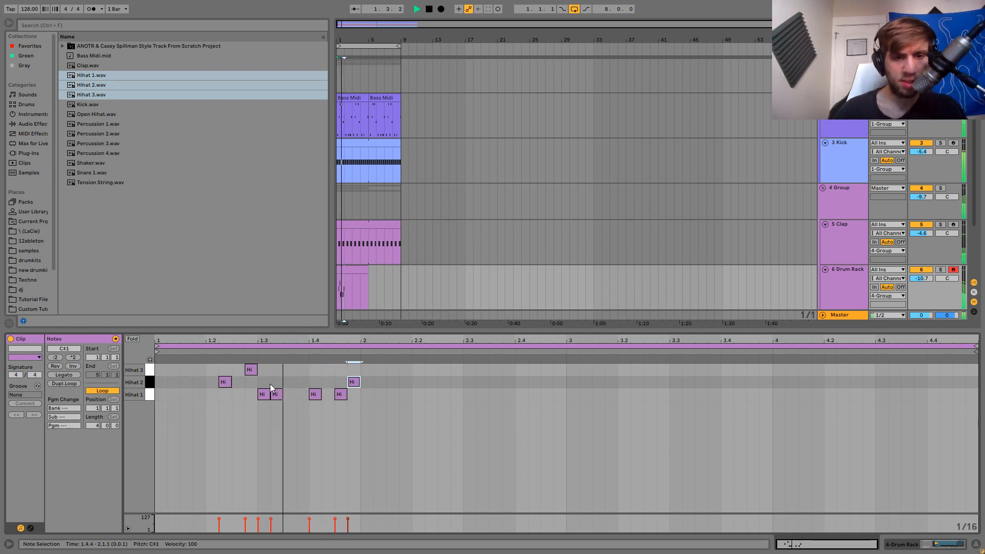
# Continue the pattern into bar 2 with a Hihat 2 note at 2.1.3 and a Hihat 1 note at 2.1.4.
pyautogui.hotkey('ctrl', 'd')
pyautogui.press('Right')
pyautogui.press('Right')
pyautogui.press('Right')
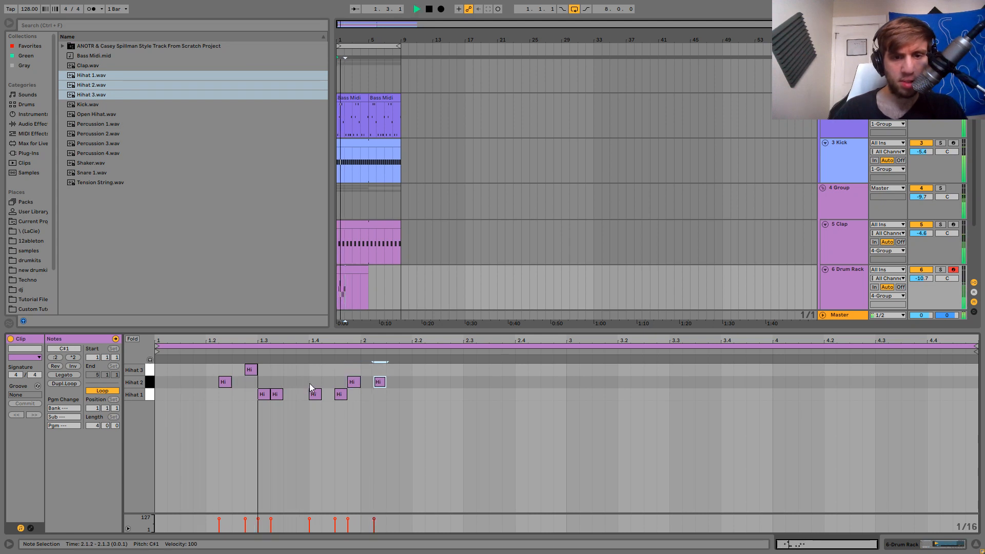
pyautogui.press('Up')
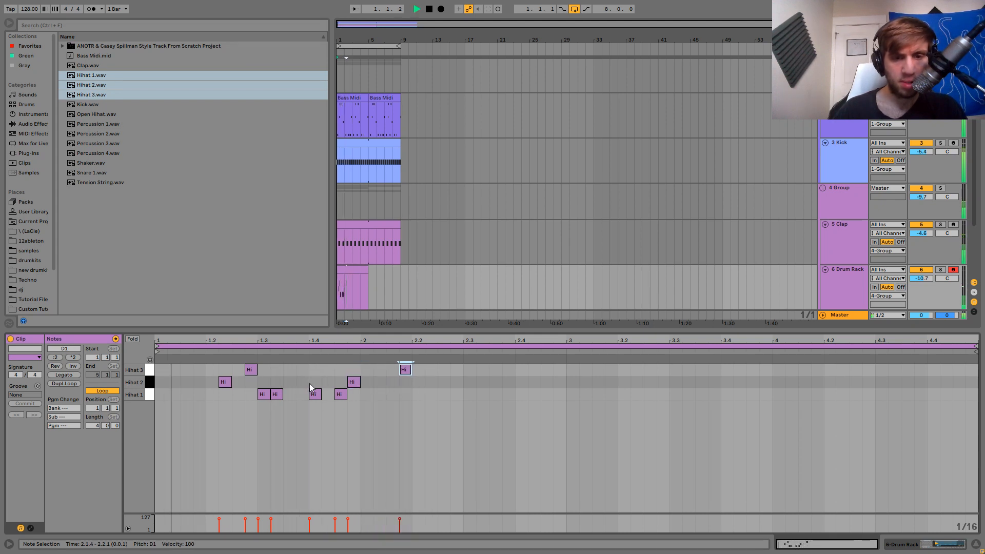
pyautogui.press('Left')
pyautogui.press('Left')
pyautogui.press('Down')
pyautogui.press('Right')
pyautogui.hotkey('ctrl', 'd')
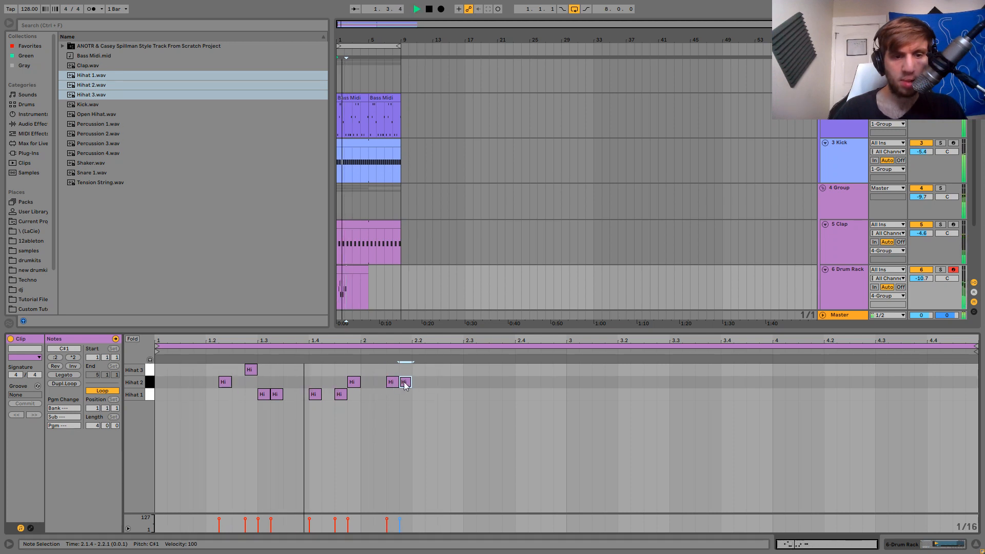
pyautogui.press('Down')
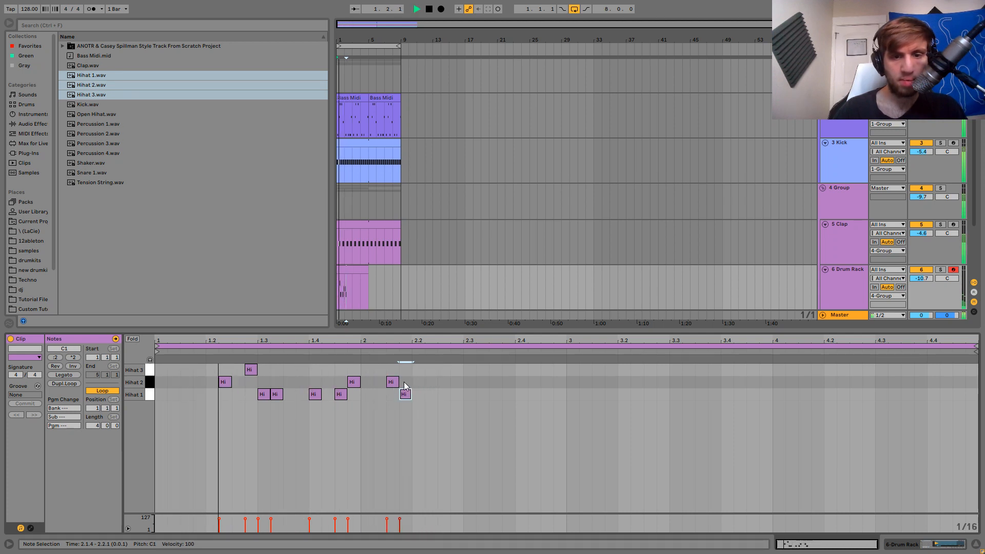
# Add three consecutive sixteenth Hihat 1 notes at 2.3.1, 2.3.2 and 2.3.3.
pyautogui.hotkey('ctrl', 'd')
pyautogui.press('Right')
pyautogui.press('Right')
pyautogui.press('Right')
pyautogui.press('Right')
pyautogui.hotkey('ctrl', 'd')
pyautogui.hotkey('ctrl', 'd')
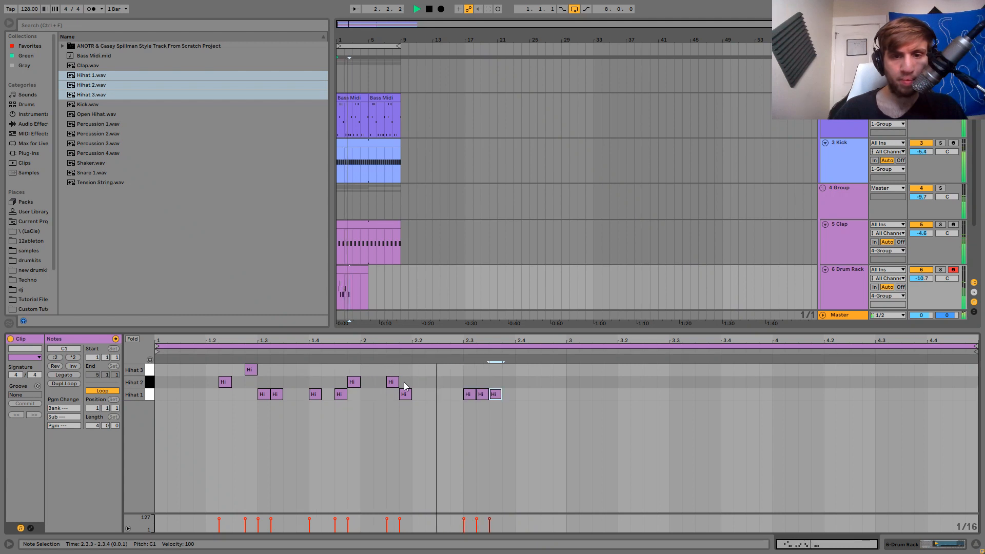
# Add Hihat 3 notes at 2.2.2 and 2.3.4 around the run of three Hihat 1 notes.
pyautogui.doubleClick(442, 381)
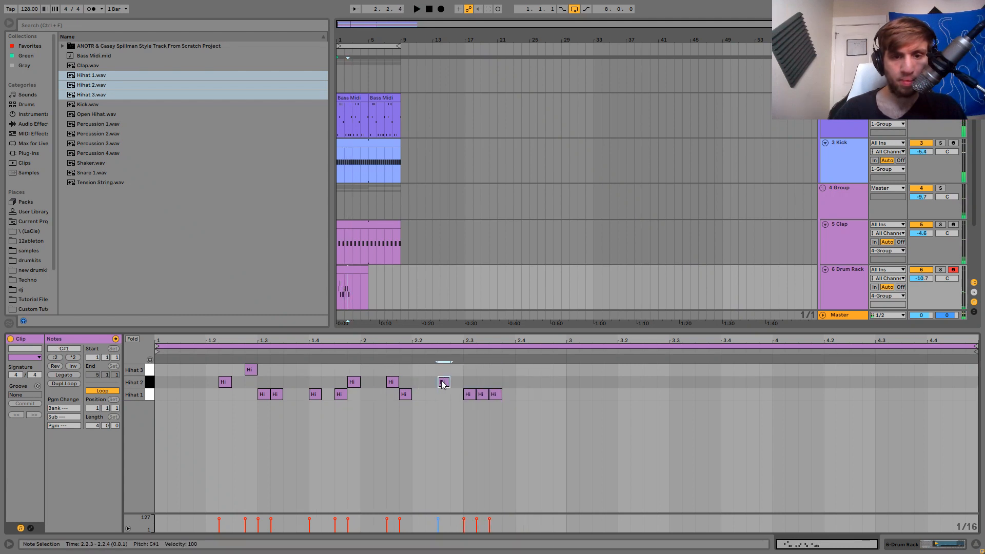
pyautogui.press('space')
pyautogui.press('Up')
pyautogui.press('Left')
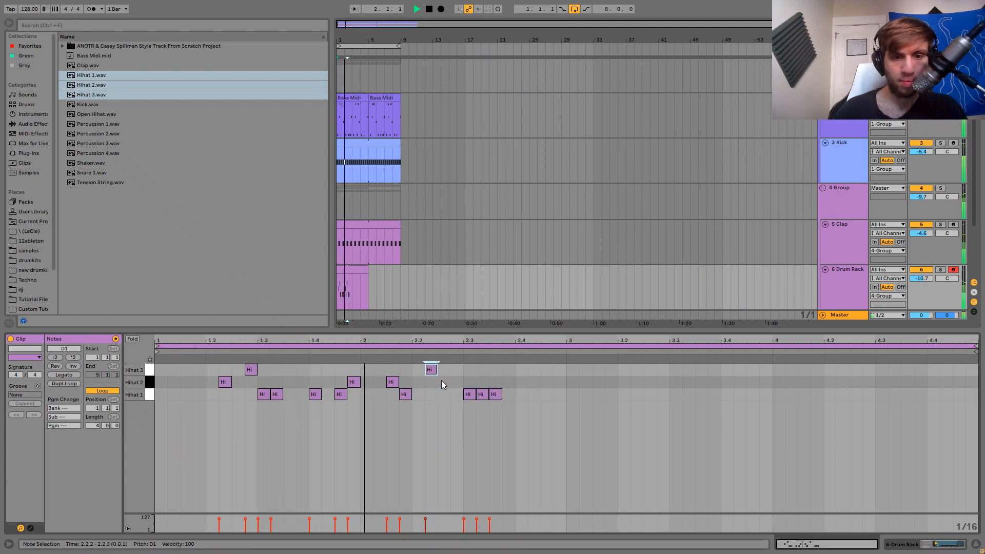
pyautogui.hotkey('ctrl', 'd')
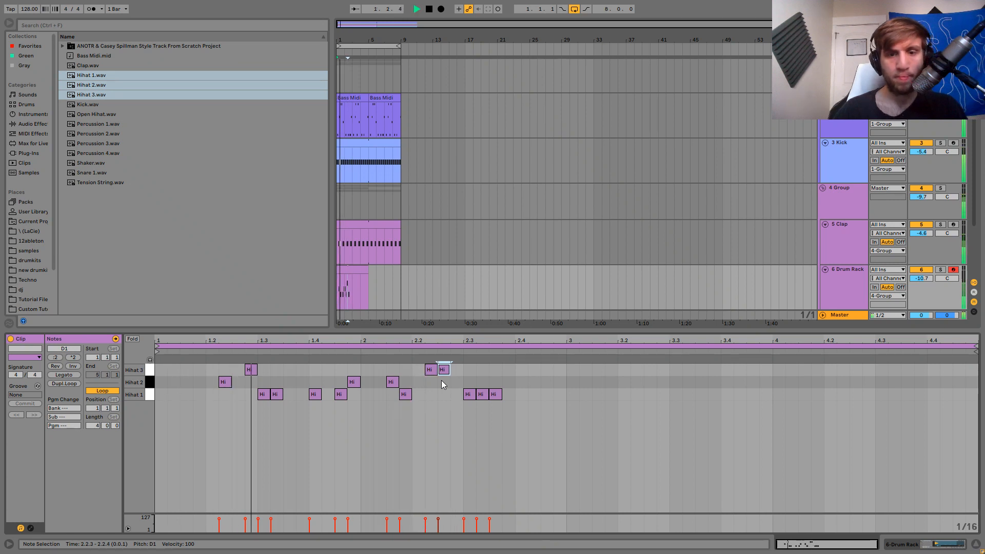
pyautogui.press('Right')
pyautogui.press('Right')
pyautogui.press('Right')
pyautogui.press('Right')
pyautogui.press('Right')
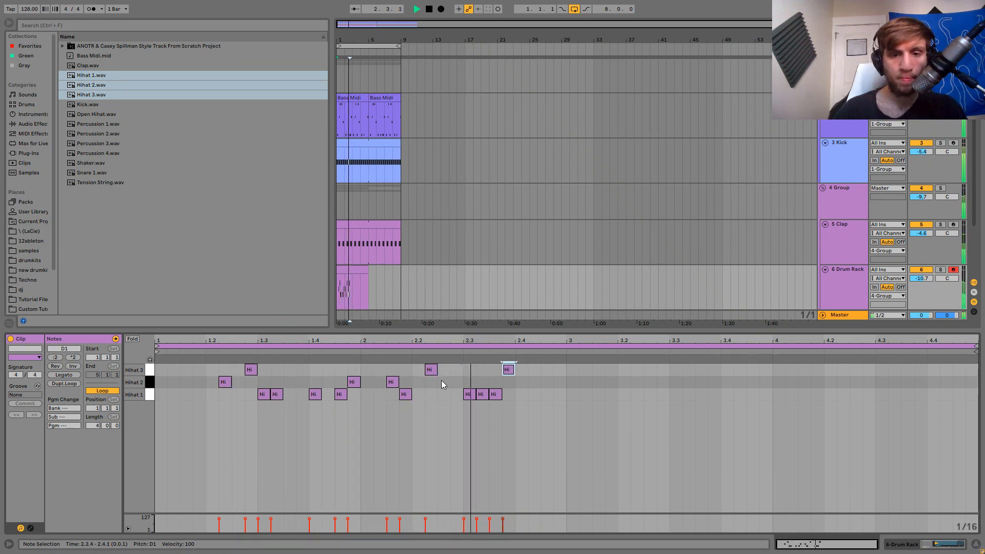
# Finish bar 2 with a Hihat 2 note at 2.4.2 and a Hihat 3 note at 2.4.4, leaving 2.4.3 empty.
pyautogui.hotkey('ctrl', 'd')
pyautogui.press('Right')
pyautogui.press('Down')
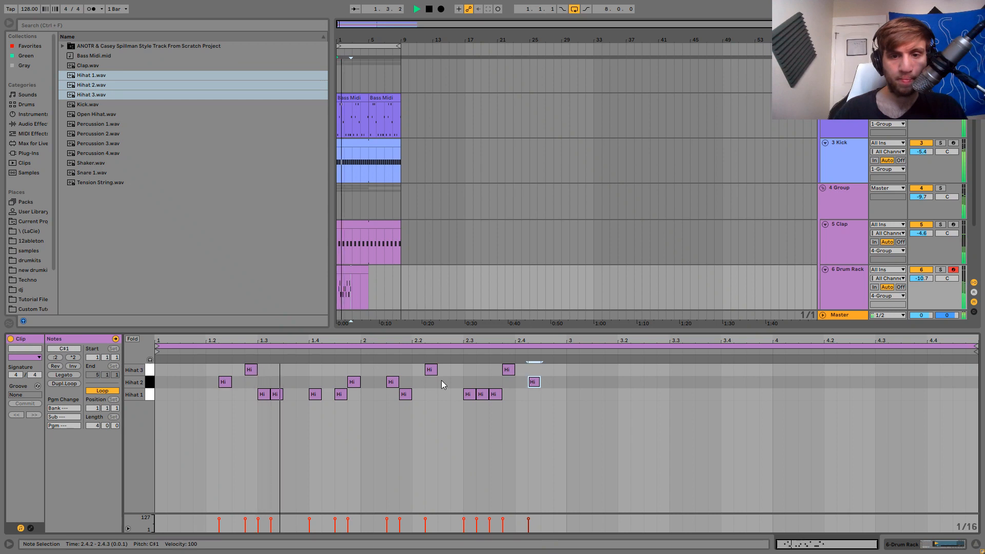
pyautogui.hotkey('ctrl', 'd')
pyautogui.hotkey('ctrl', 'd')
pyautogui.press('Up')
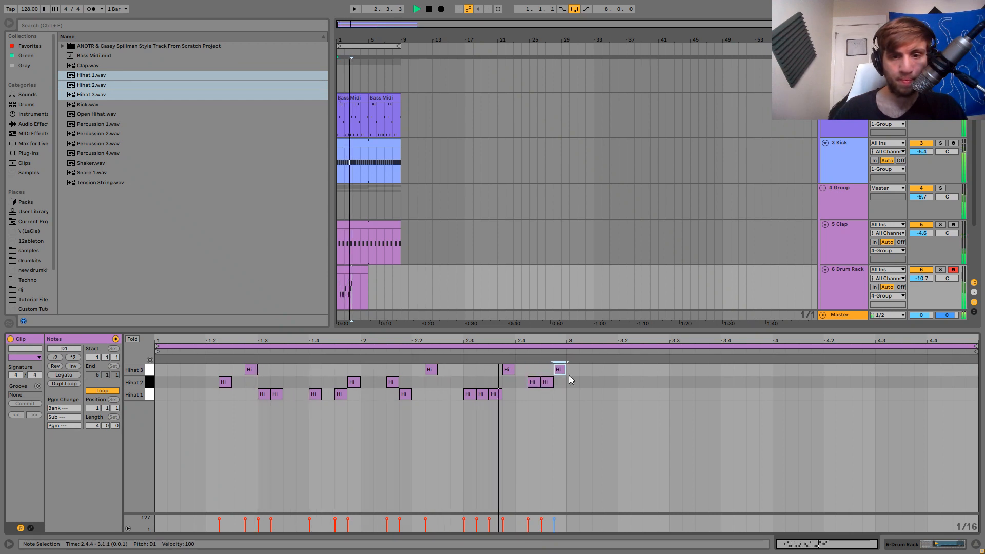
pyautogui.doubleClick(545, 383)
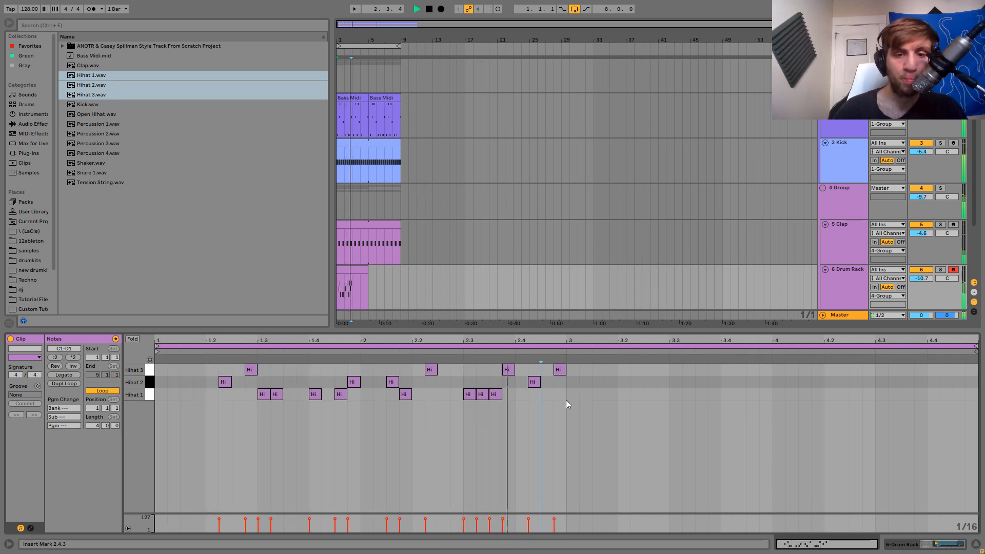
# Duplicate the two-bar hi-hat pattern into bars 3 and 4 and extend the looped clip to eight bars.
pyautogui.press('space')
pyautogui.moveTo(565, 399); pyautogui.dragTo(220, 364)
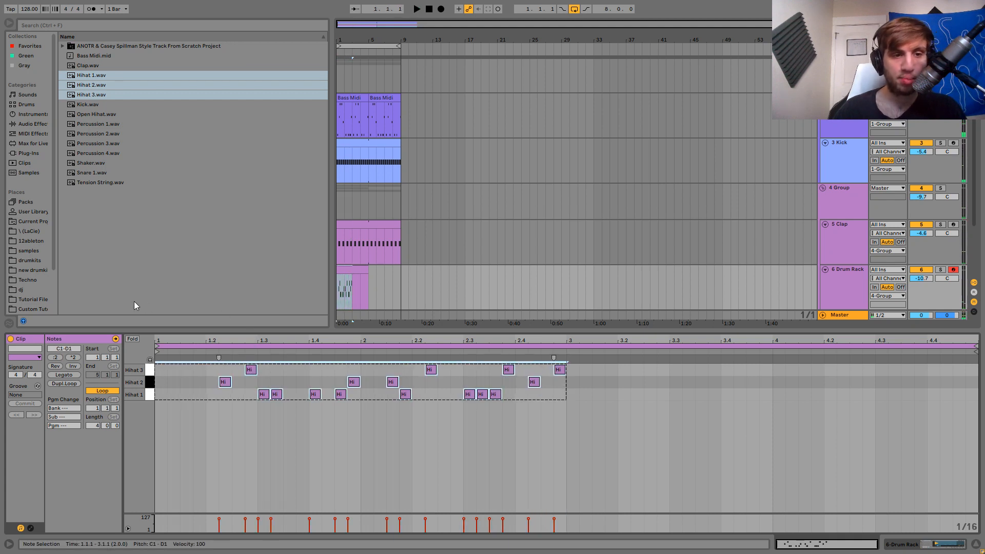
pyautogui.hotkey('ctrl', 'd')
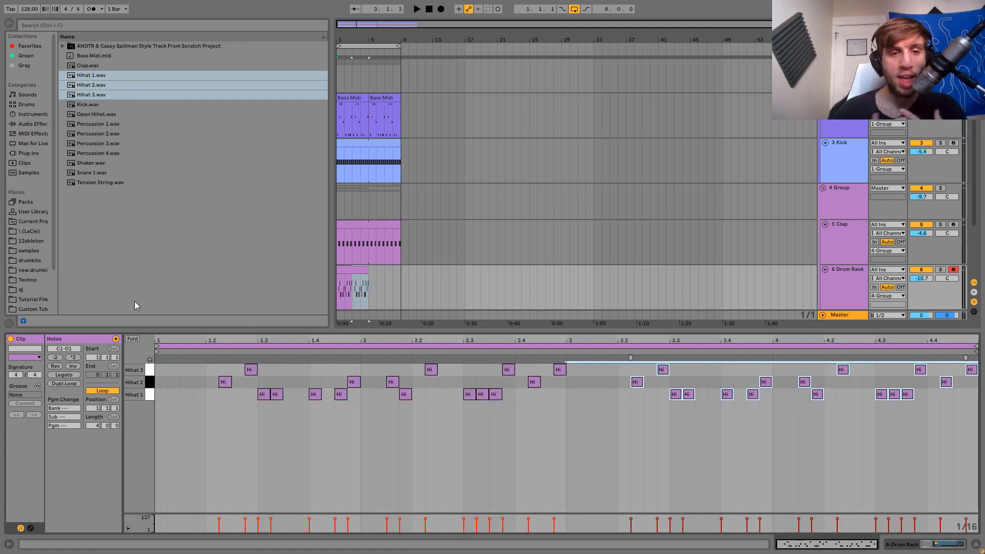
pyautogui.press('space')
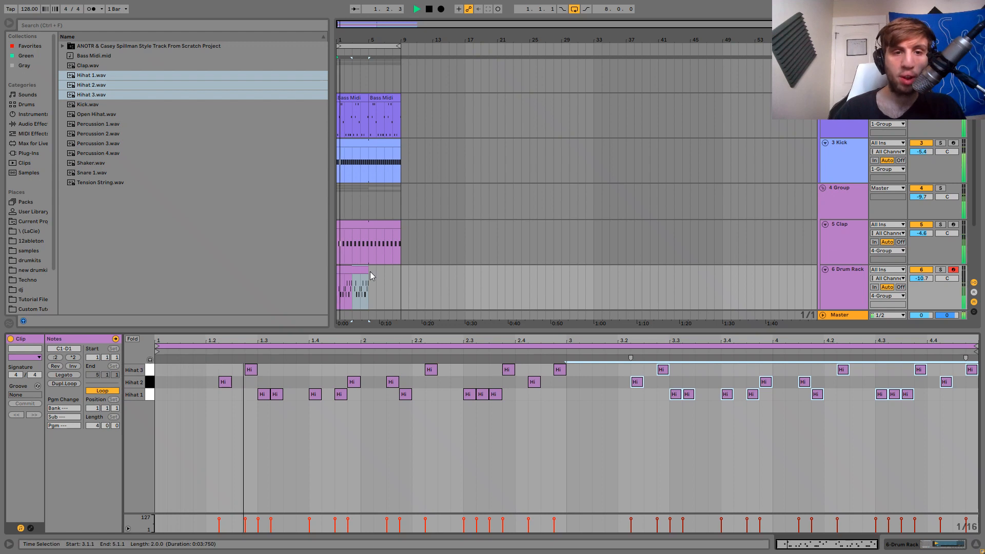
pyautogui.moveTo(370, 272); pyautogui.dragTo(400, 271)
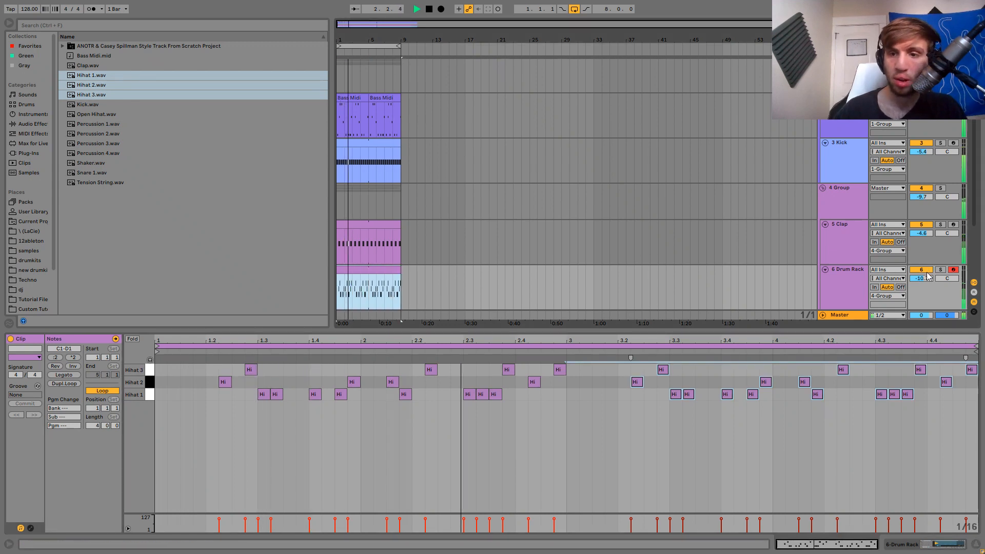
# Lower the hi-hat Drum Rack track's volume to -12.9 dB during playback.
pyautogui.doubleClick(842, 279)
pyautogui.moveTo(920, 281); pyautogui.dragTo(920, 289)
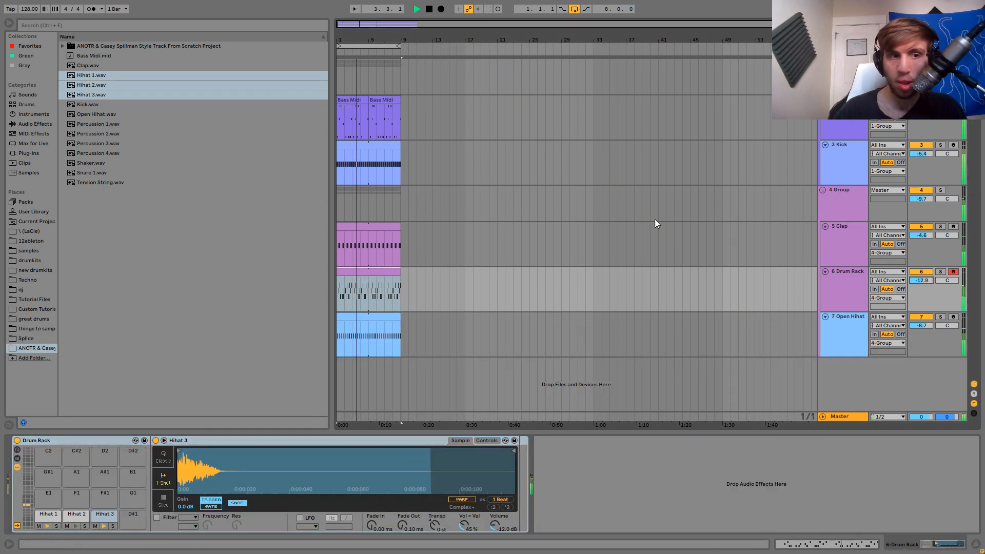
pyautogui.press('space')
# Browse the Logic 16 Swing grooves in the Core Library pack's Swing and Groove folder.
pyautogui.click(21, 203)
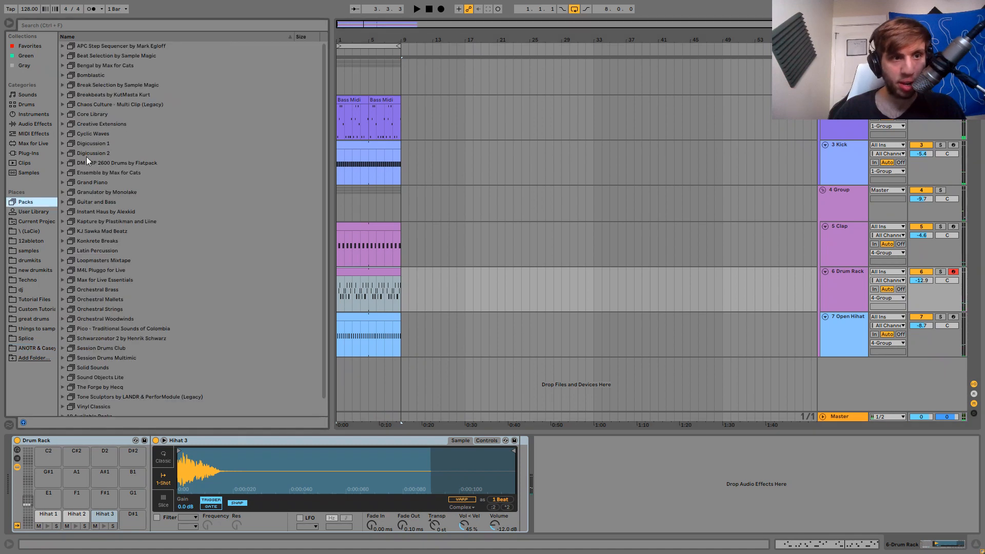
pyautogui.click(64, 113)
pyautogui.click(67, 153)
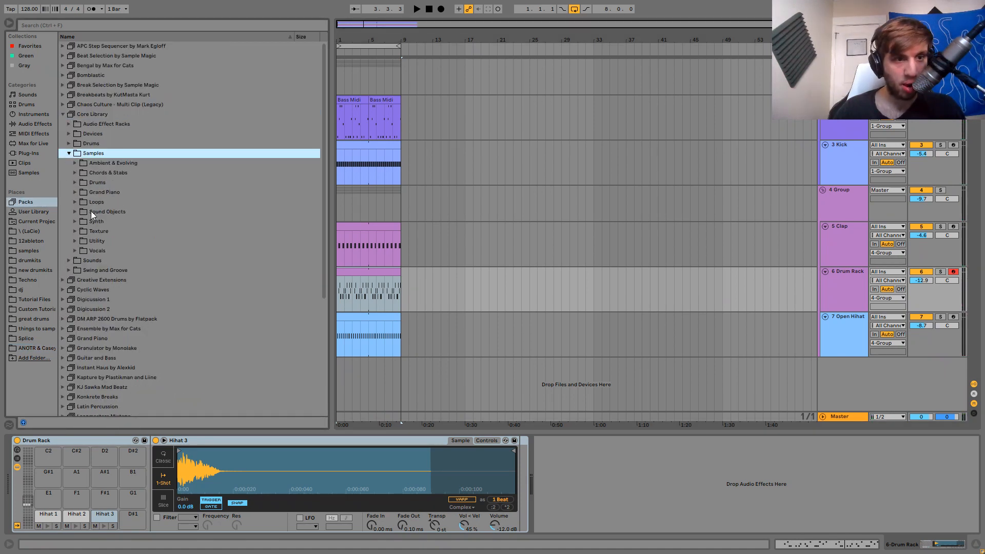
pyautogui.scroll(-2, 89, 212)
pyautogui.click(69, 224)
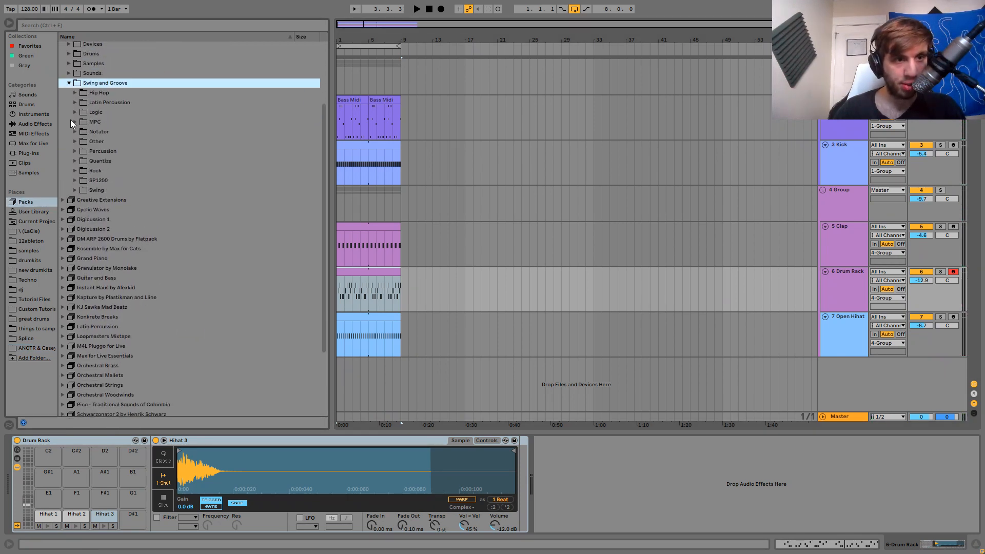
pyautogui.click(74, 112)
pyautogui.scroll(-10, 73, 110)
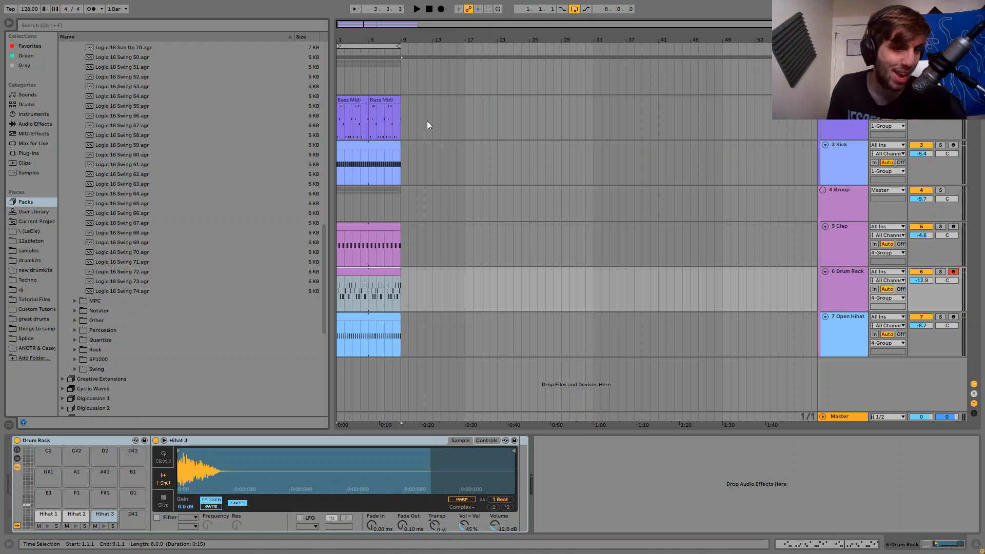
# Try to nudge all Hihat 2 and Hihat 3 notes slightly later off the grid, then undo the shift.
pyautogui.doubleClick(352, 270)
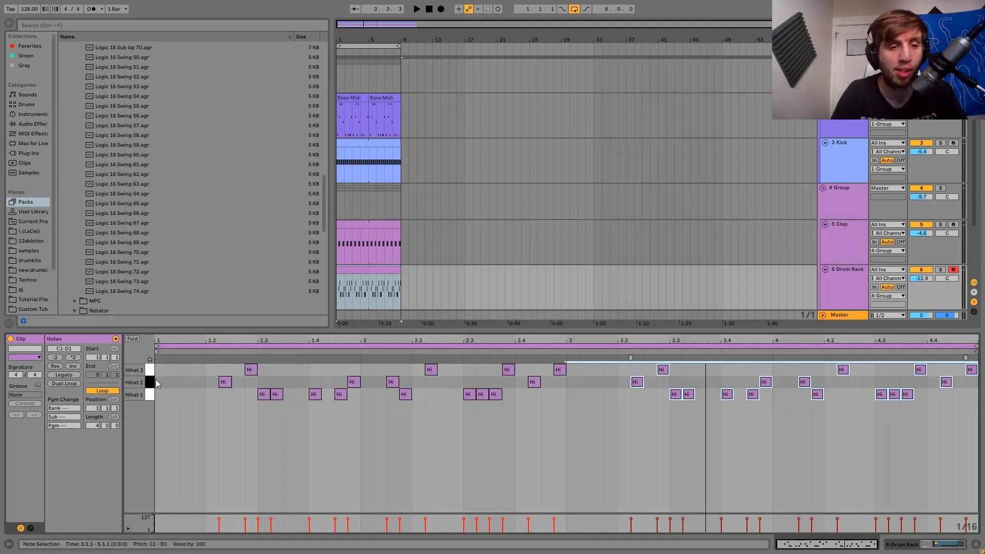
pyautogui.moveTo(148, 385); pyautogui.dragTo(148, 371)
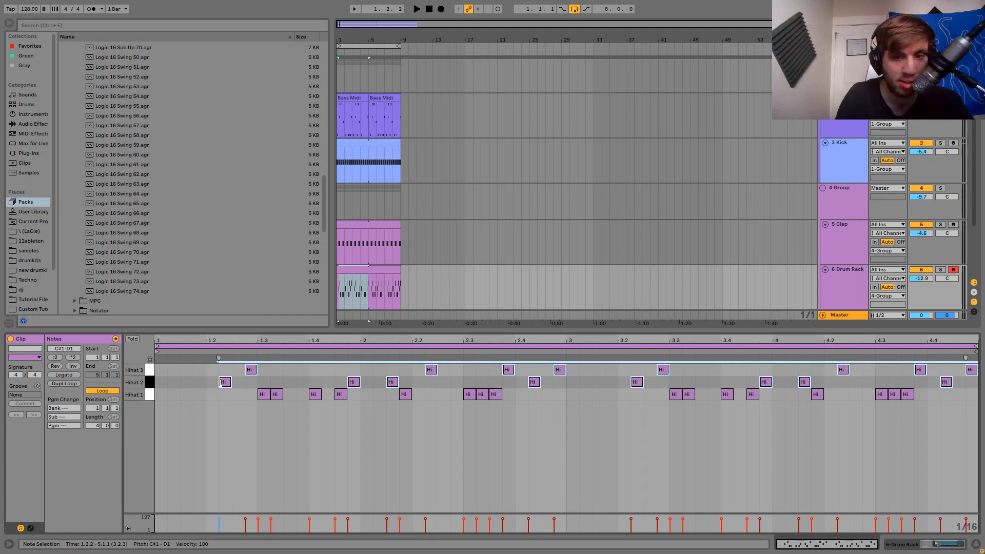
pyautogui.moveTo(227, 384); pyautogui.dragTo(230, 387)
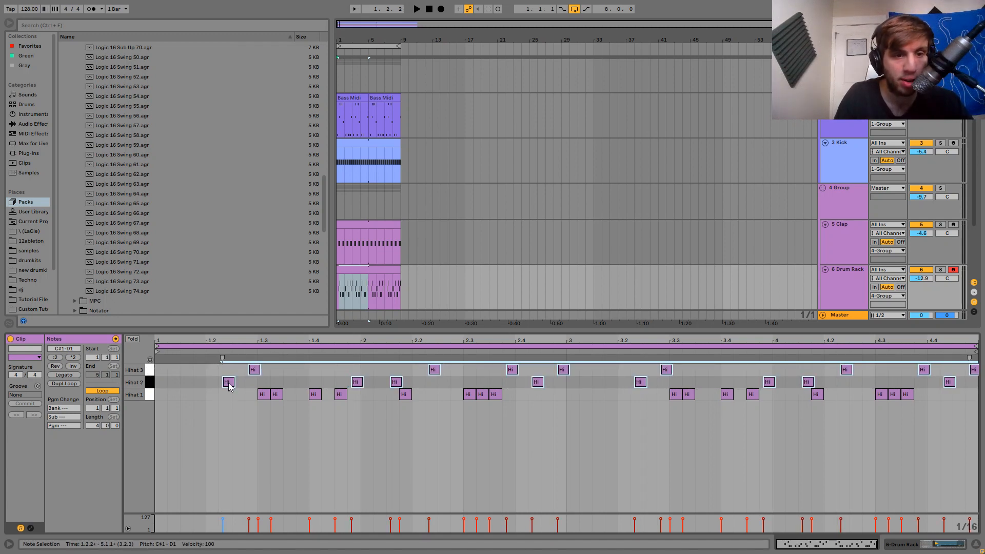
pyautogui.press('space')
pyautogui.hotkey('ctrl', 'z')
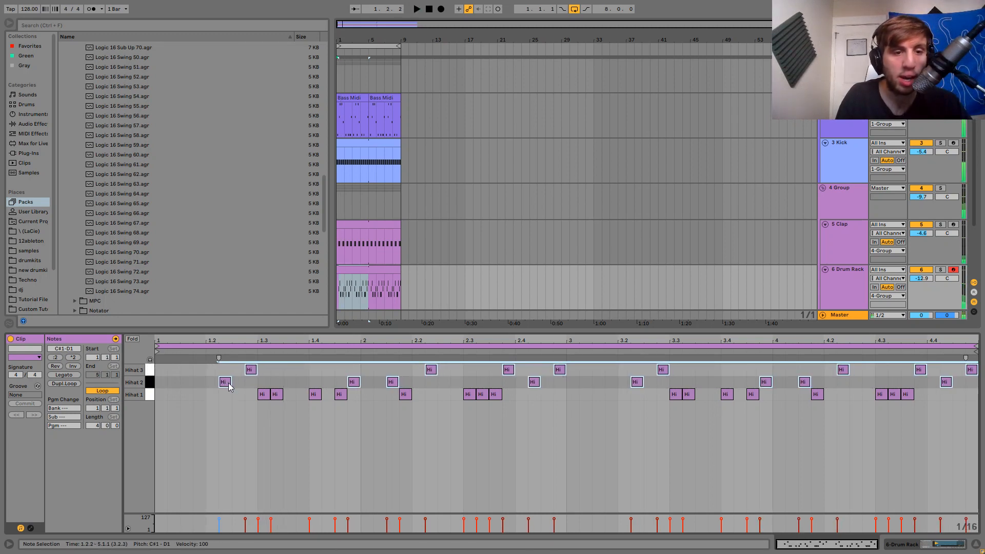
pyautogui.press('space')
# Apply the Logic 16 Swing 63 groove to the entire hi-hat Drum Rack clip.
pyautogui.click(847, 285)
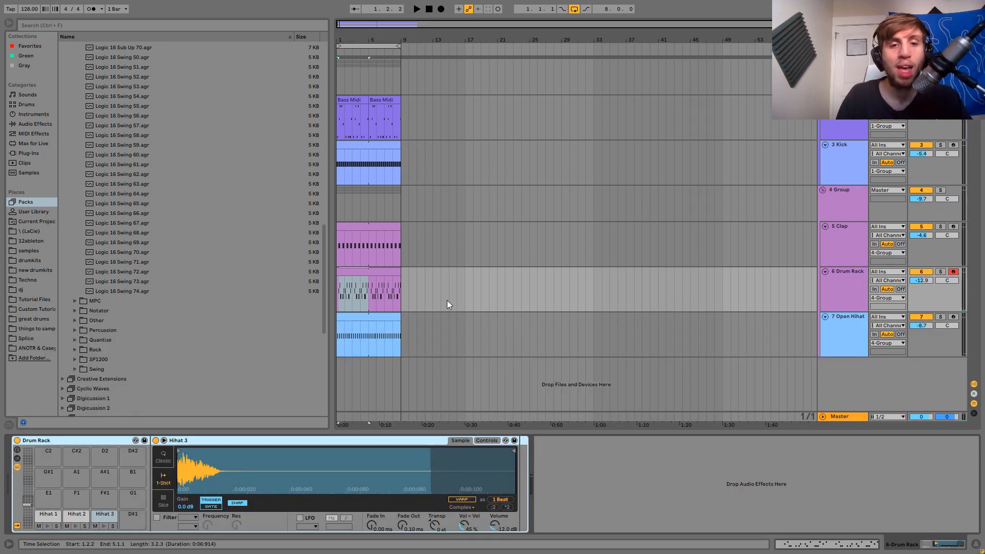
pyautogui.click(383, 273)
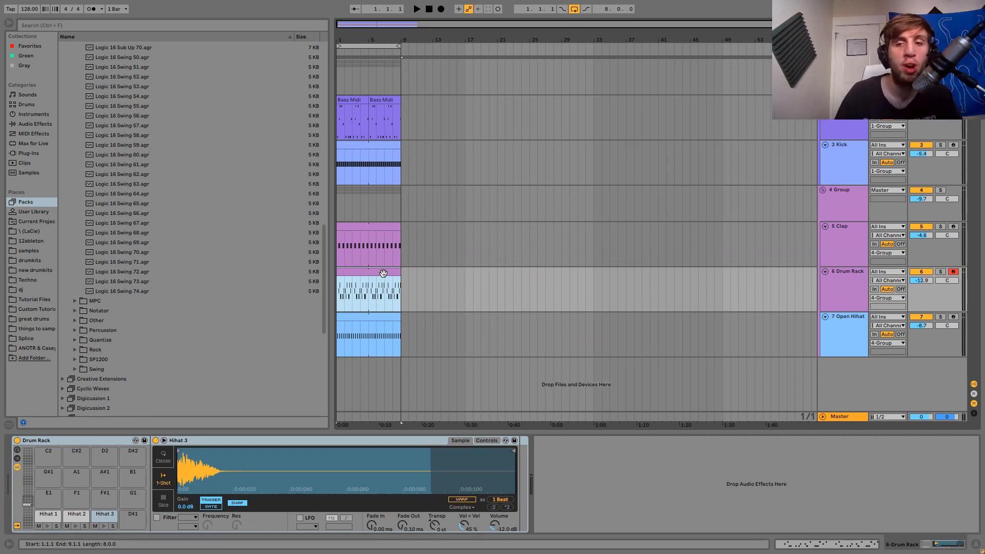
pyautogui.doubleClick(383, 273)
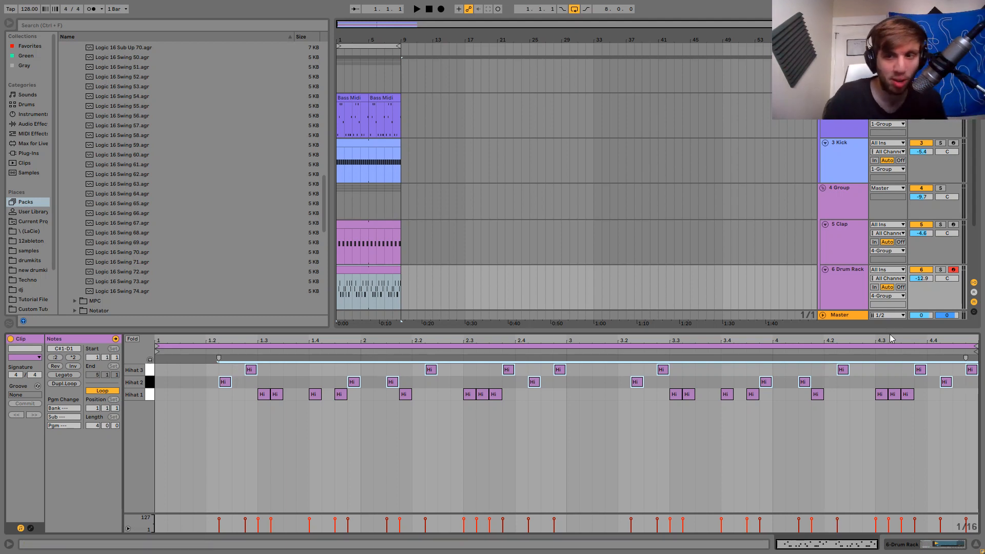
pyautogui.click(858, 303)
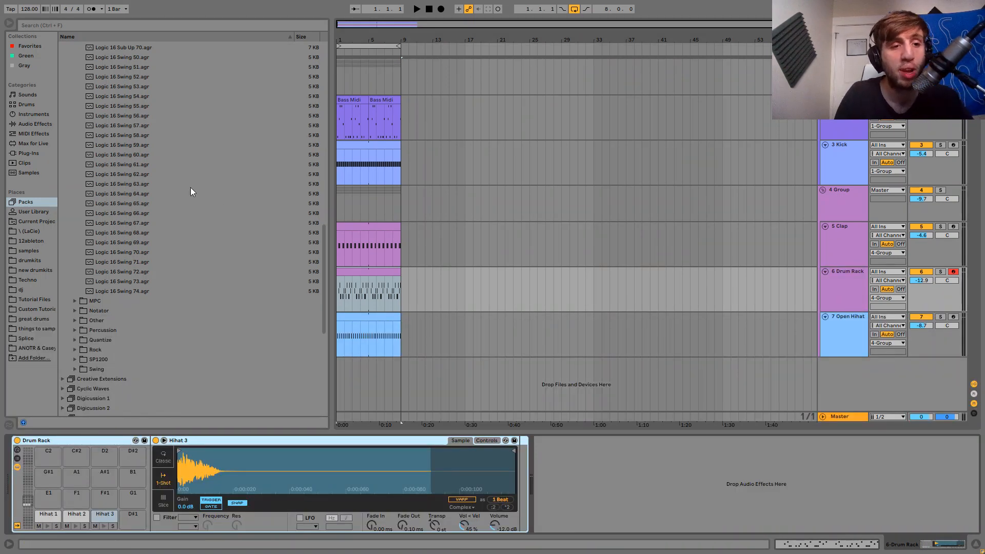
pyautogui.click(180, 224)
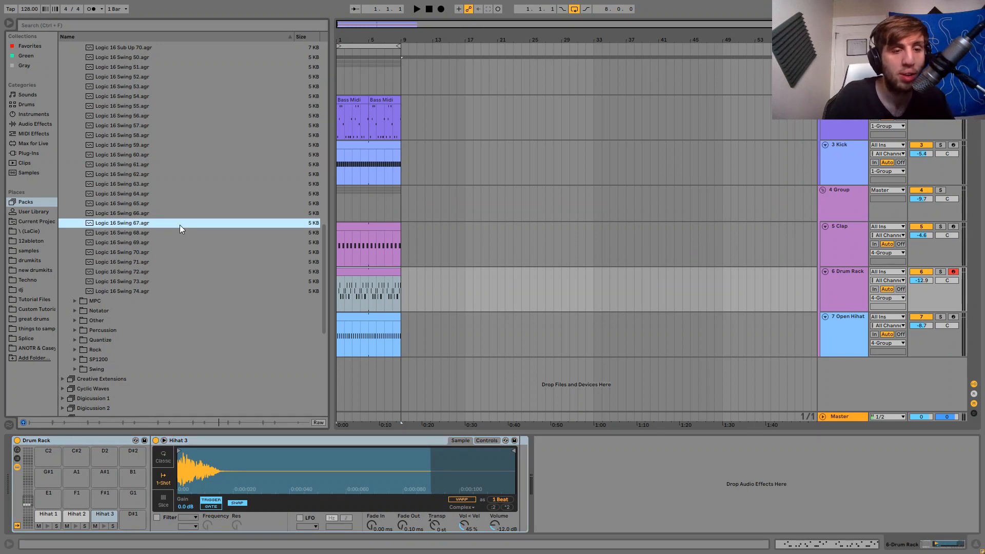
pyautogui.click(136, 183)
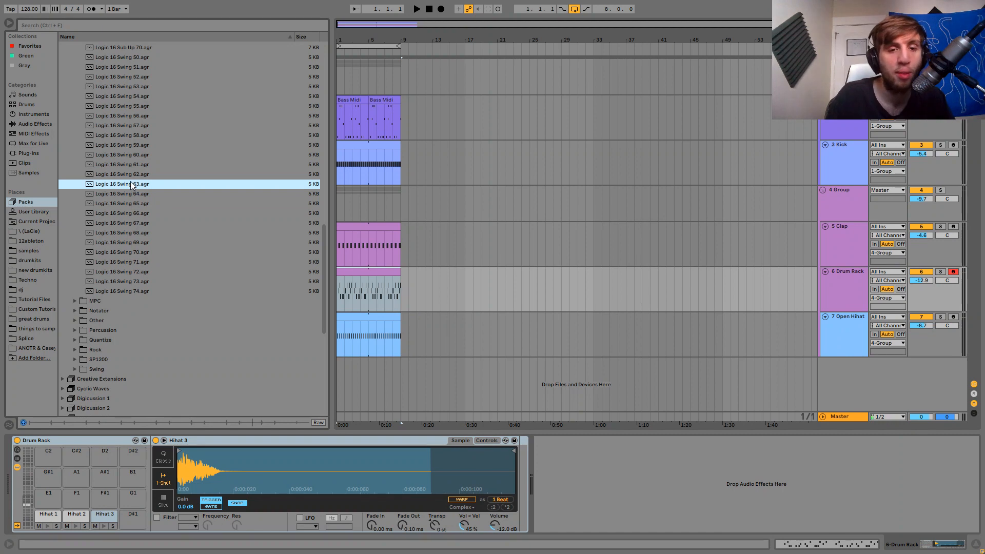
pyautogui.moveTo(129, 187); pyautogui.dragTo(351, 270)
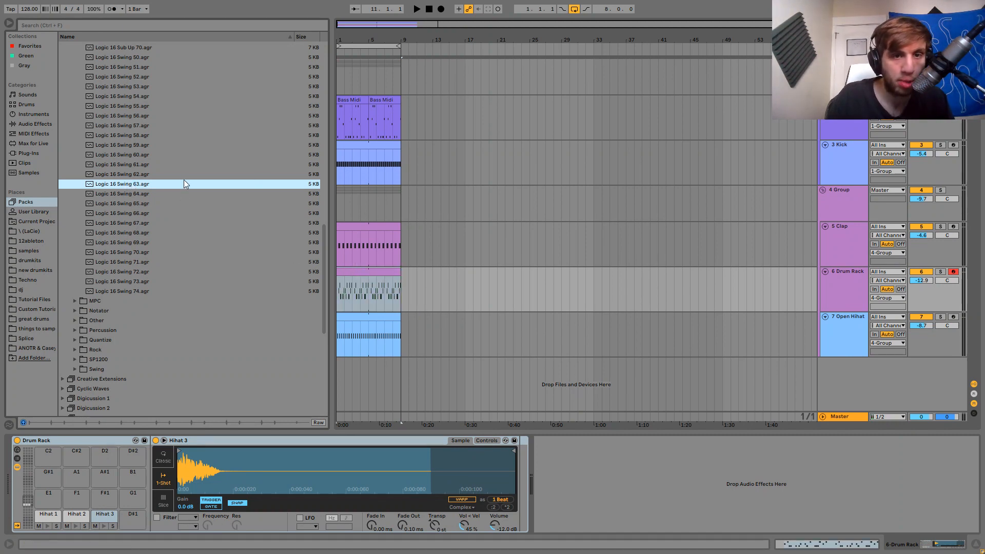
# Apply the Logic 16 Swing 63 groove to the Bass Midi clips and play the loop.
pyautogui.moveTo(183, 181); pyautogui.dragTo(390, 129)
pyautogui.moveTo(340, 101); pyautogui.dragTo(343, 99)
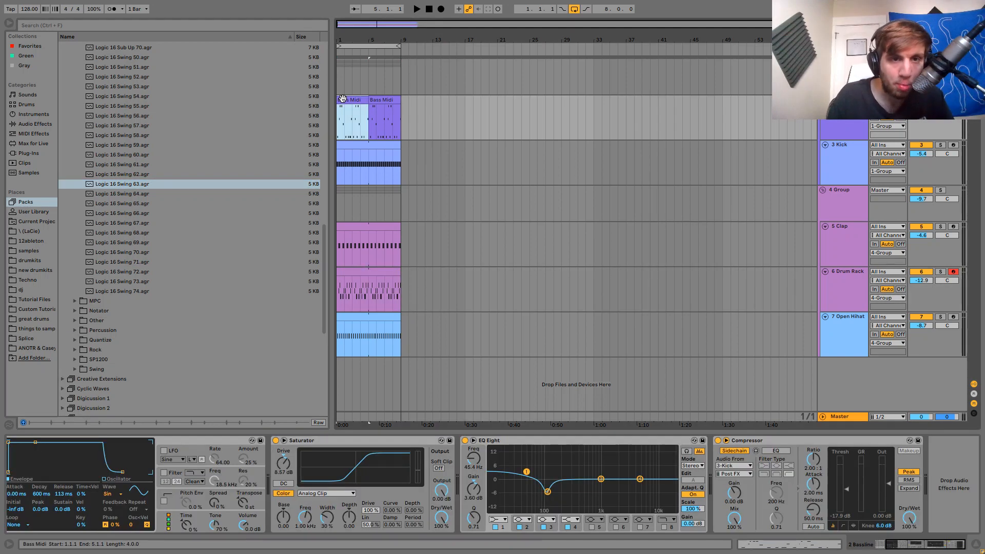
pyautogui.click(343, 98)
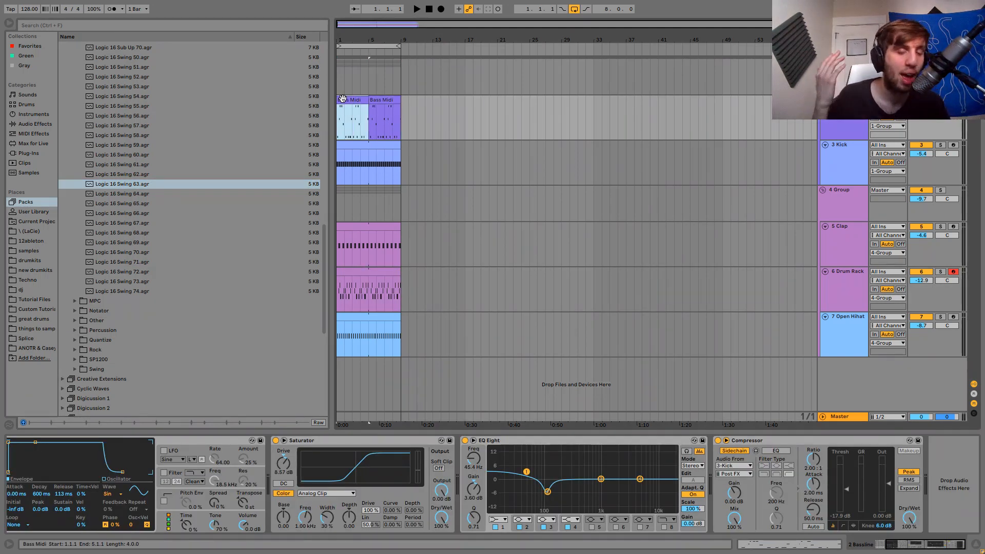
pyautogui.press('space')
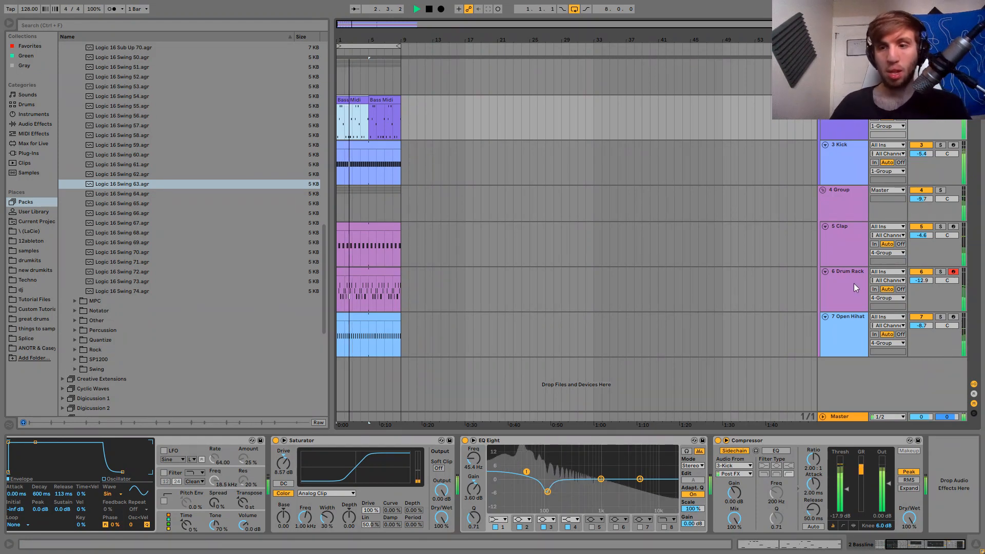
# Lower the Groove Pool's global amount to 65% while listening to the loop.
pyautogui.click(8, 425)
pyautogui.press('space')
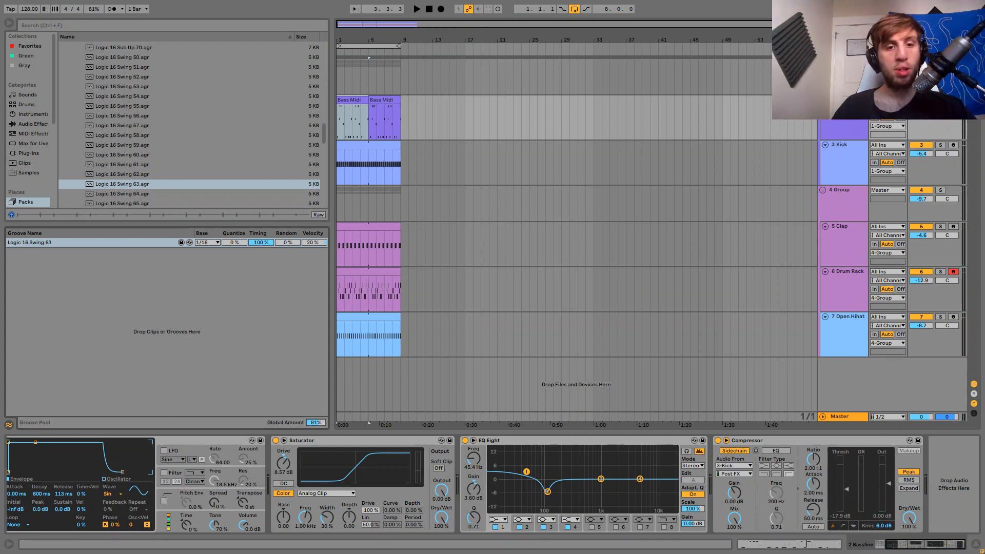
pyautogui.press('space')
pyautogui.moveTo(311, 424); pyautogui.dragTo(312, 431)
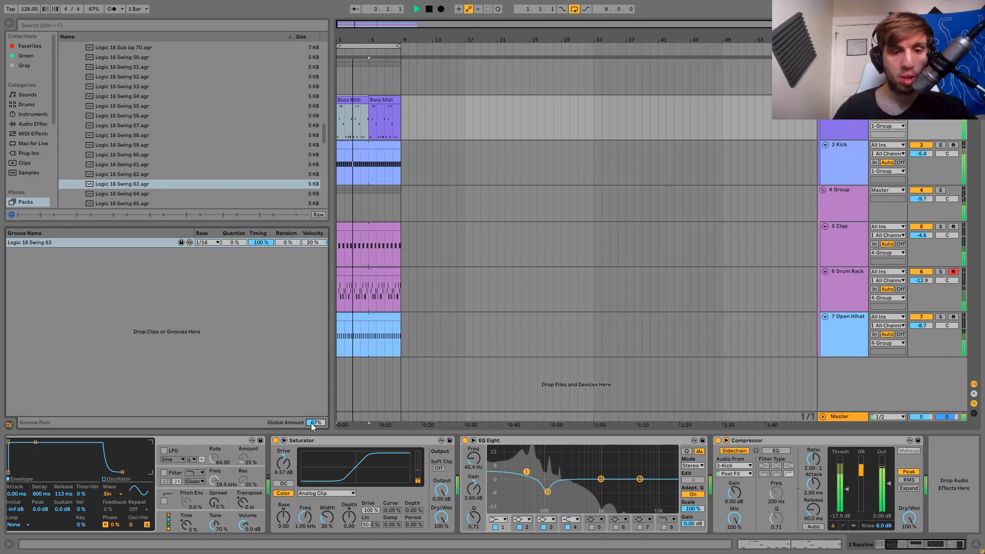
pyautogui.click(9, 425)
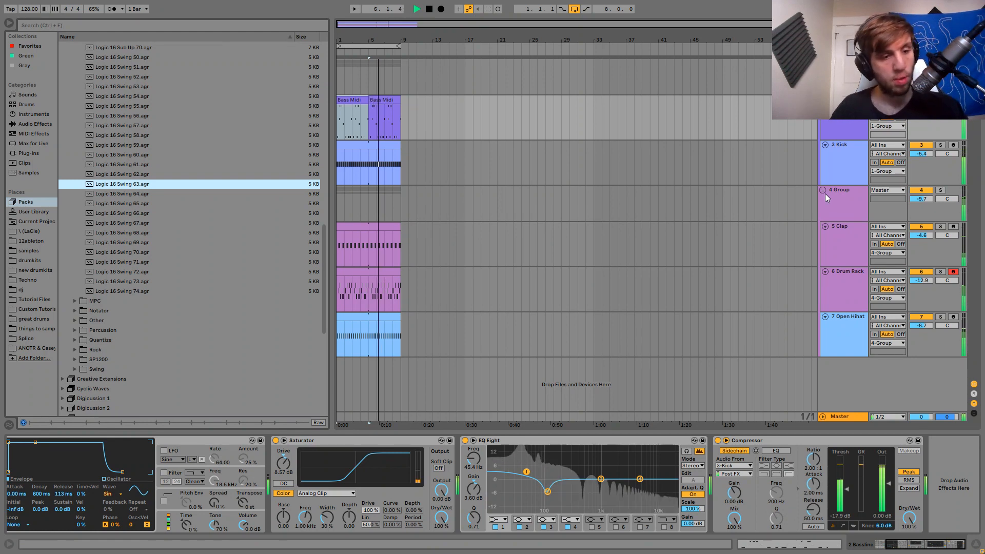
# Fold the Clap, Drum Rack and Open Hihat tracks inside the percussion group.
pyautogui.click(824, 227)
pyautogui.click(826, 236)
pyautogui.click(827, 250)
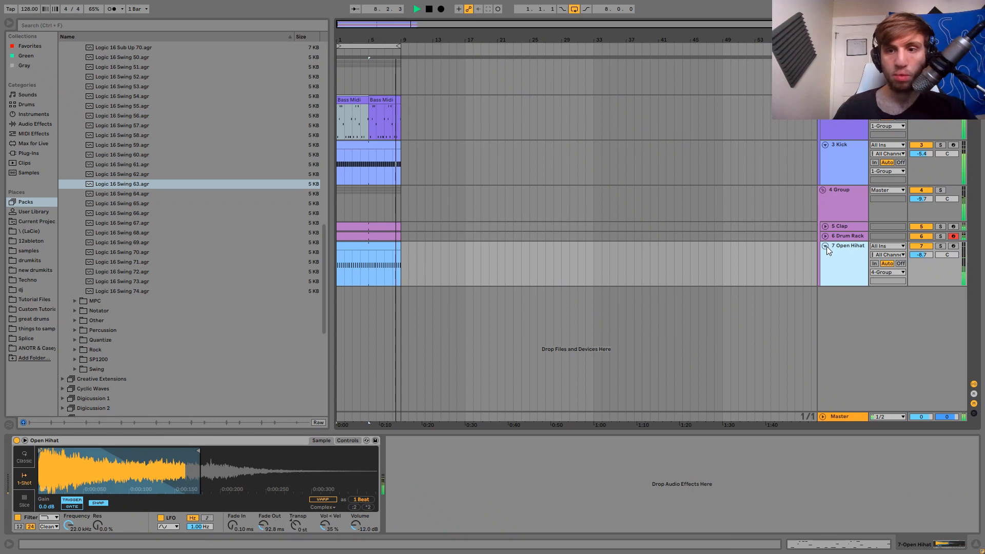
pyautogui.click(826, 246)
# Stop playback, rename the Drum Rack track as # Hihats and name its parent group # Percussion.
pyautogui.click(844, 236)
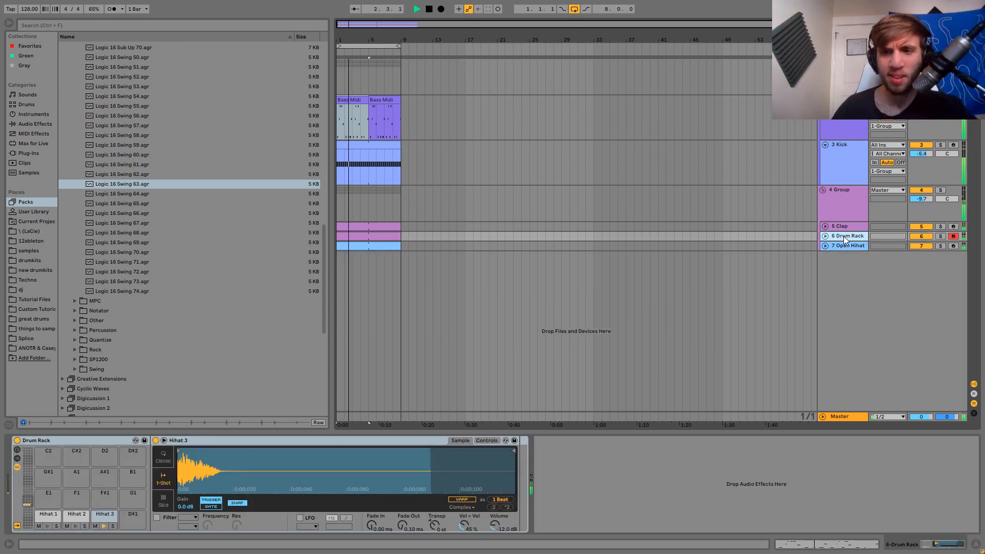
pyautogui.press('space')
pyautogui.write('#')
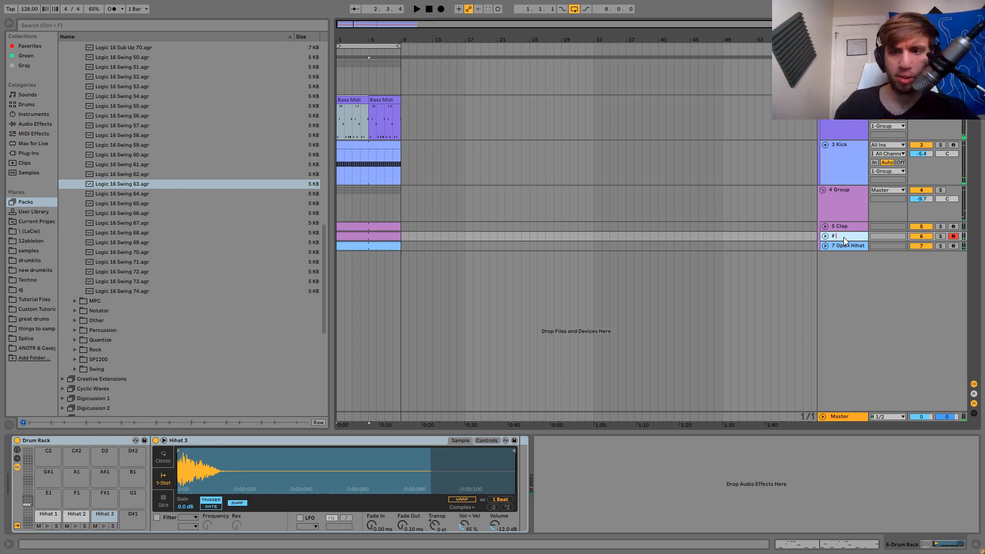
pyautogui.click(842, 193)
pyautogui.hotkey('ctrl', 'r')
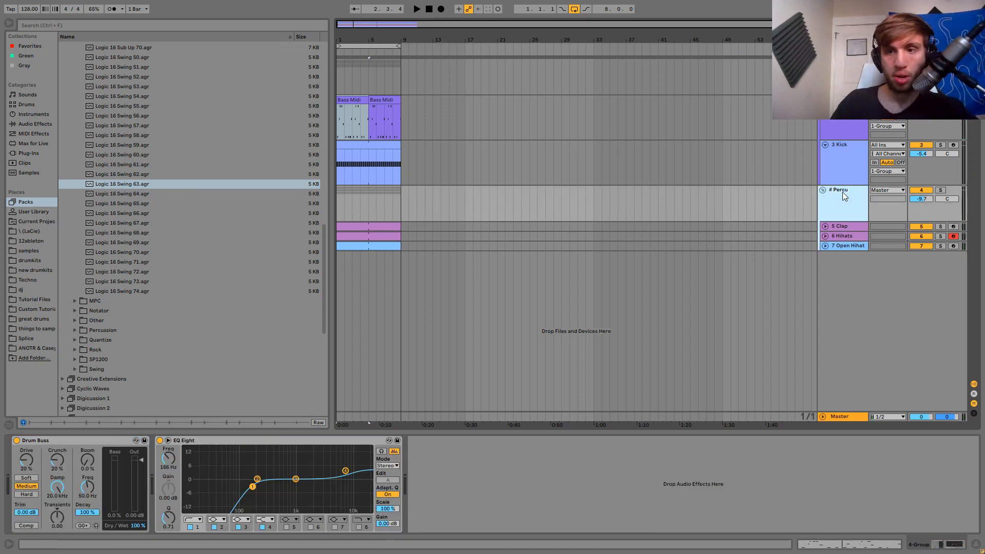
# Rename the group holding the bass and kick as # Low End Bus and play the loop.
pyautogui.press('Up')
pyautogui.press('Up')
pyautogui.press('Up')
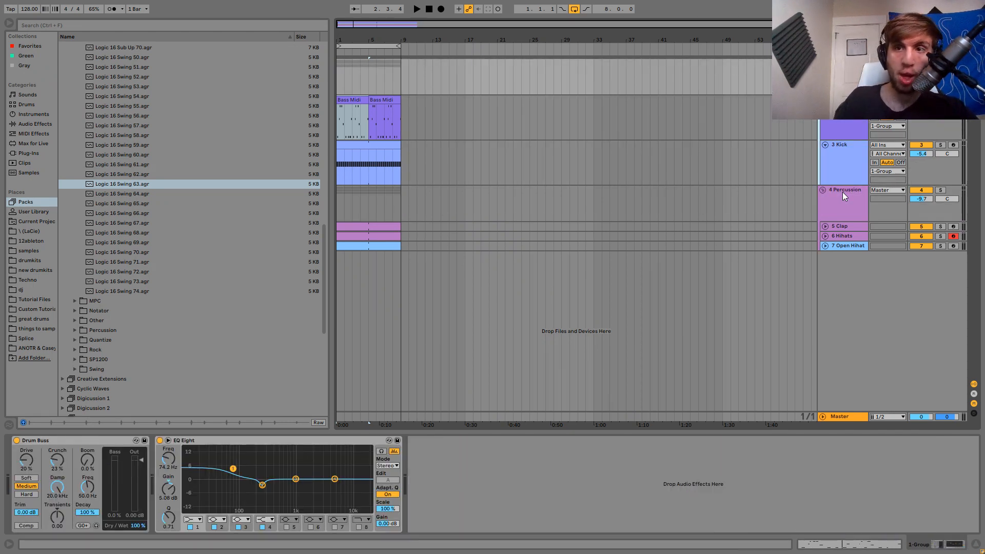
pyautogui.press('Return')
pyautogui.press('space')
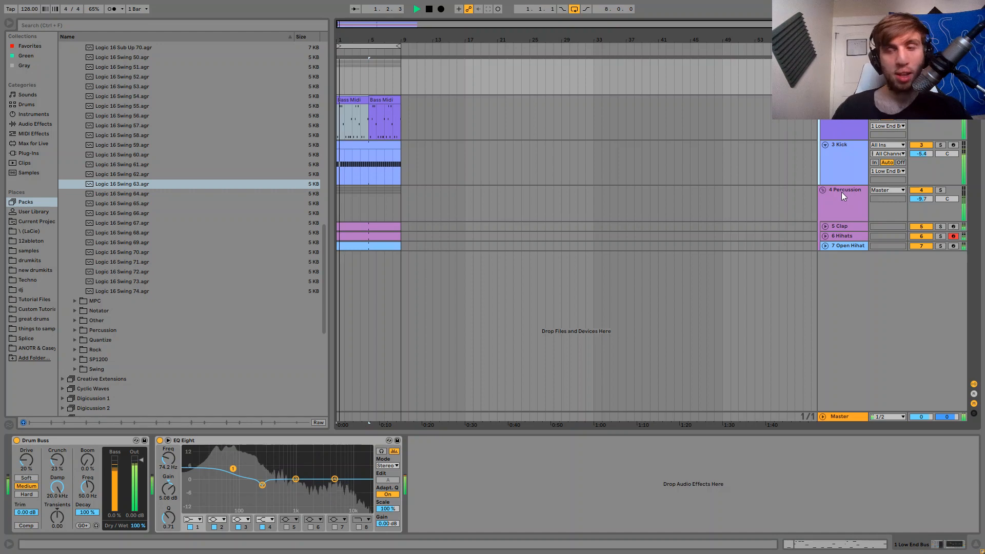
# Add a track below Hihats in the Percussion group and place Shaker.wav from the ANOTR & Casey folder at bar 1.
pyautogui.click(836, 237)
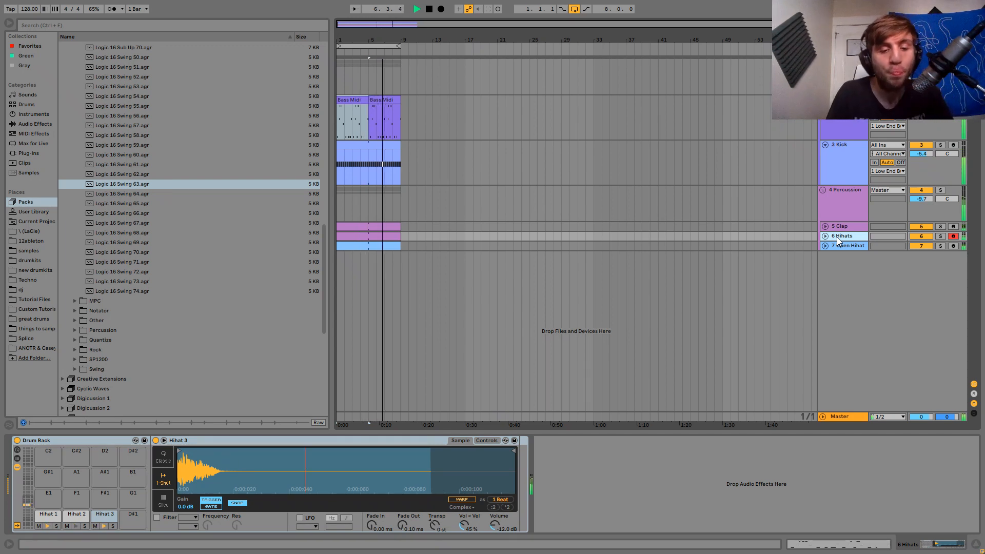
pyautogui.hotkey('ctrl', 'shift', 't')
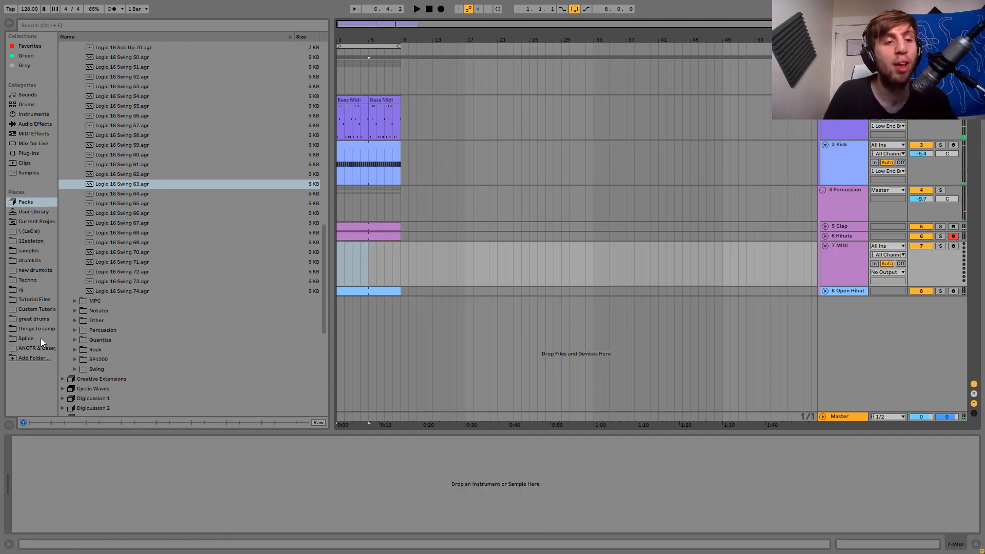
pyautogui.click(33, 349)
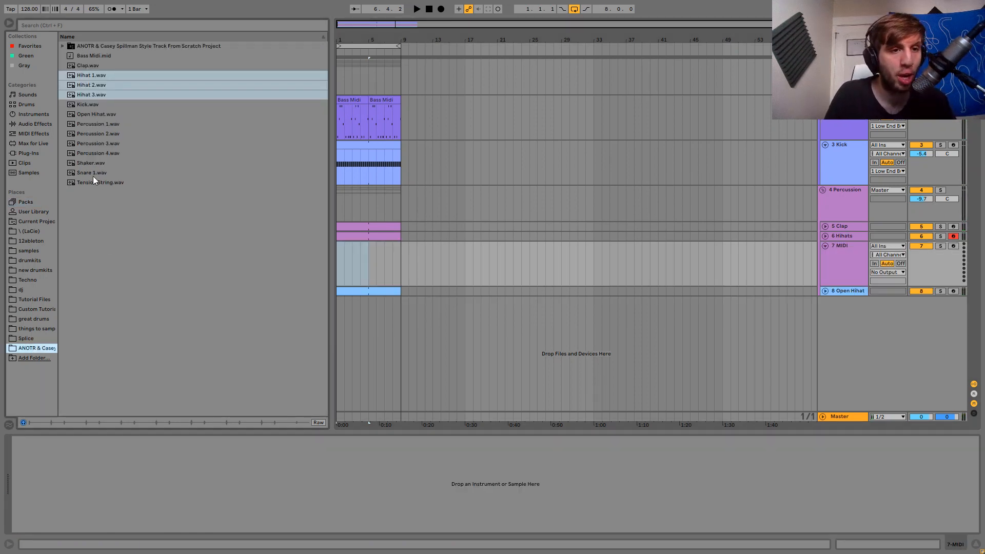
pyautogui.click(84, 165)
pyautogui.moveTo(76, 162); pyautogui.dragTo(337, 257)
pyautogui.moveTo(339, 36); pyautogui.dragTo(382, 236)
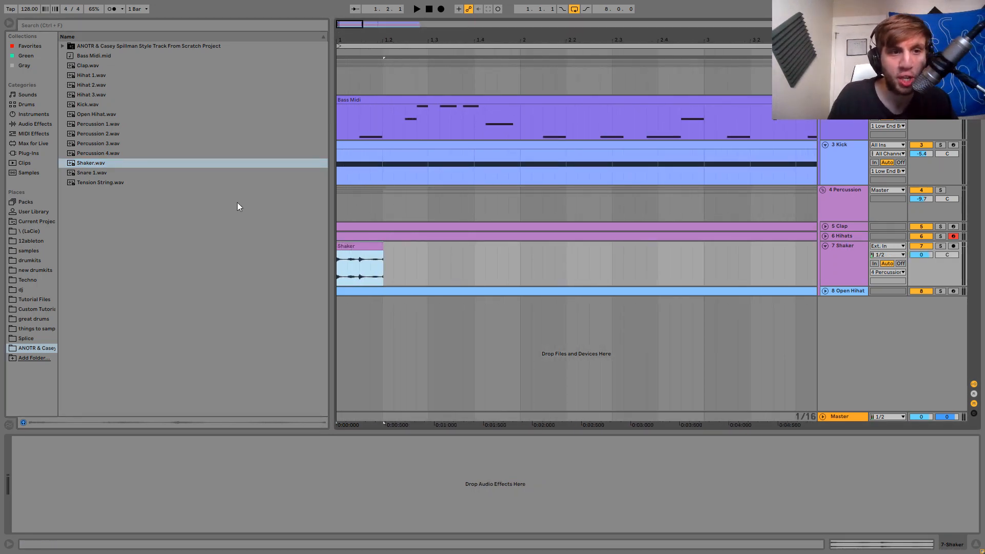
pyautogui.click(94, 163)
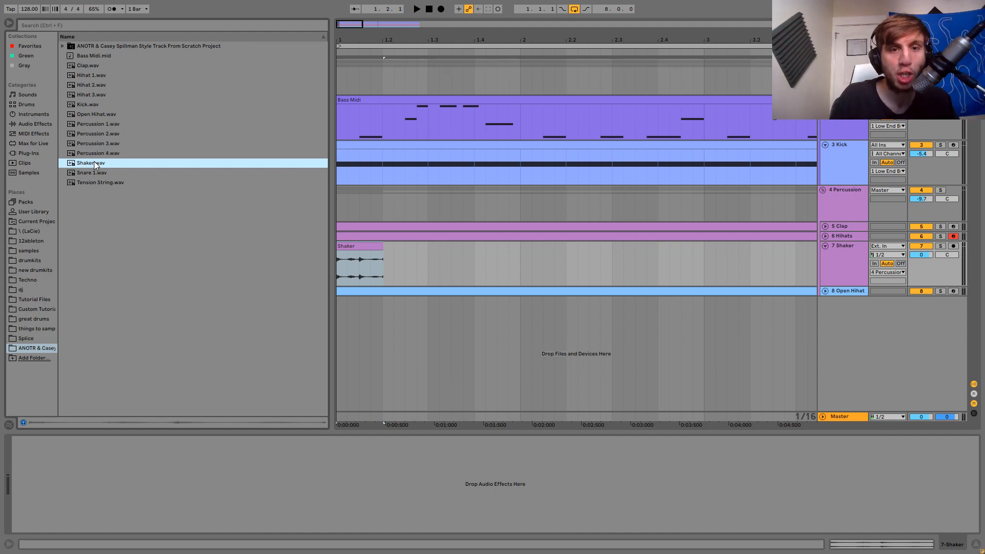
# Shorten the Shaker clip to an eighth note and duplicate it to fill bar 1 with eight hits.
pyautogui.click(359, 276)
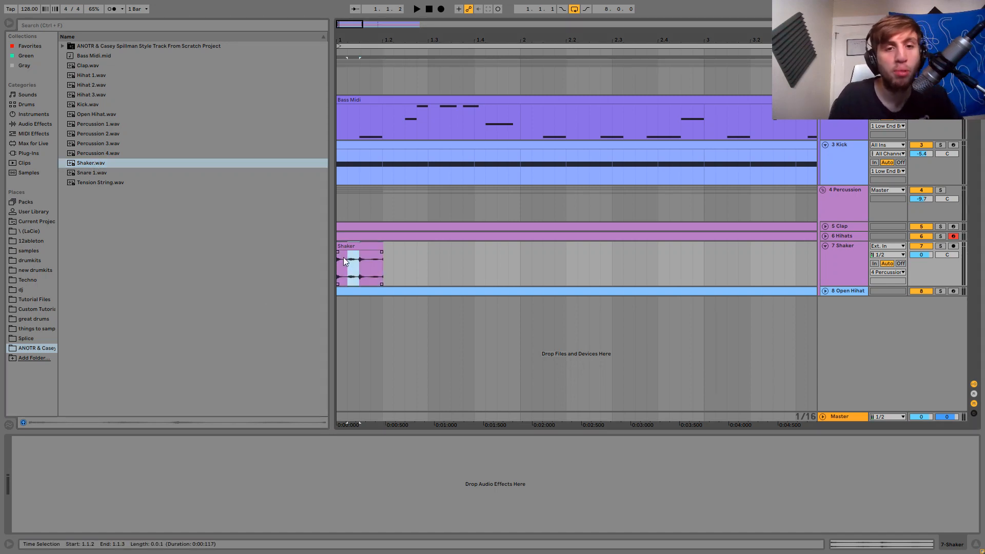
pyautogui.hotkey('ctrl', 'd')
pyautogui.hotkey('ctrl', 'd')
pyautogui.hotkey('ctrl', 'd')
pyautogui.hotkey('ctrl', 'd')
pyautogui.hotkey('ctrl', 'd')
pyautogui.hotkey('ctrl', 'd')
pyautogui.hotkey('ctrl', 'd')
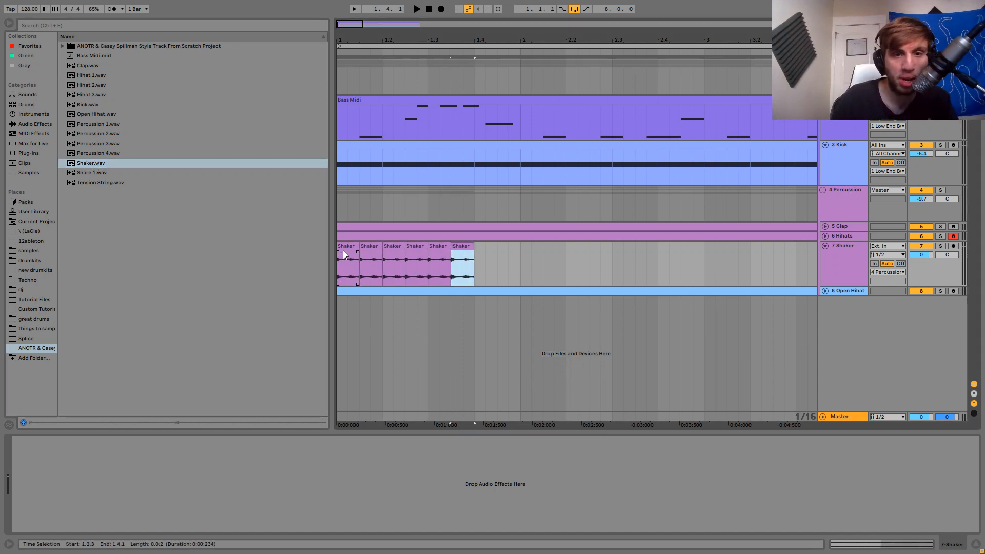
# Lower the Shaker track's volume to -6.3 dB and audition it from the start.
pyautogui.click(344, 249)
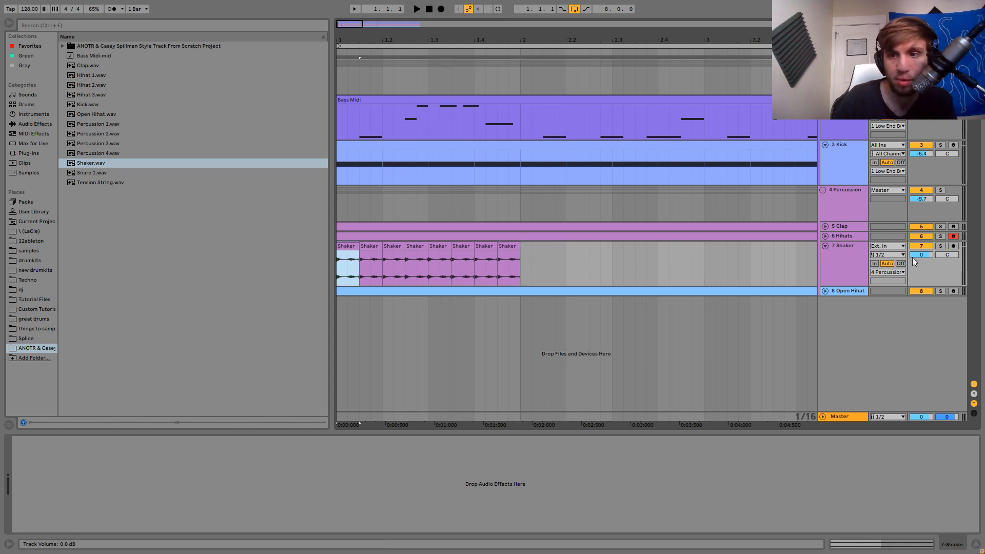
pyautogui.moveTo(918, 255); pyautogui.dragTo(918, 264)
pyautogui.press('space')
pyautogui.press('space')
# Transpose all eight Shaker clips to -3 st and audition the result.
pyautogui.keyDown('shift'); pyautogui.click(573, 250); pyautogui.keyUp('shift')
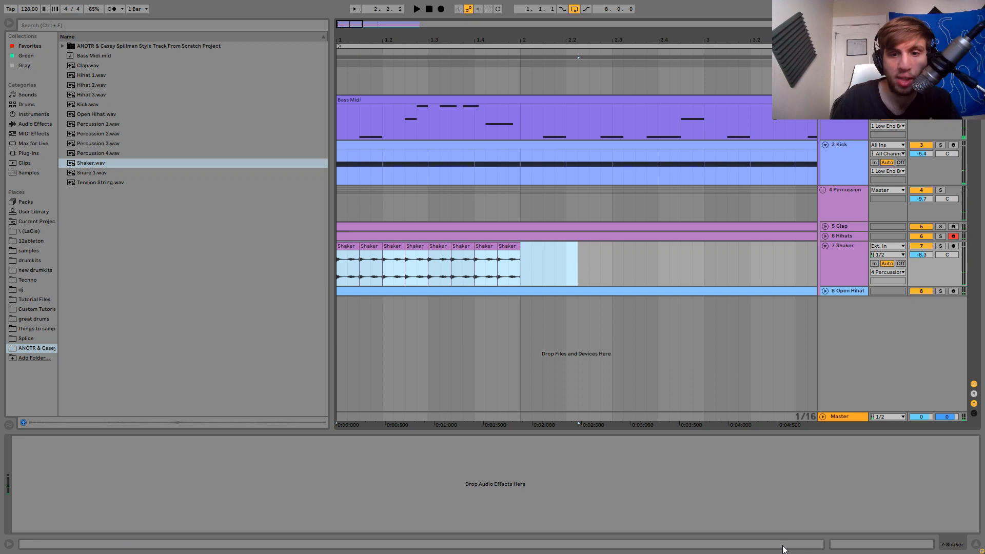
pyautogui.click(847, 544)
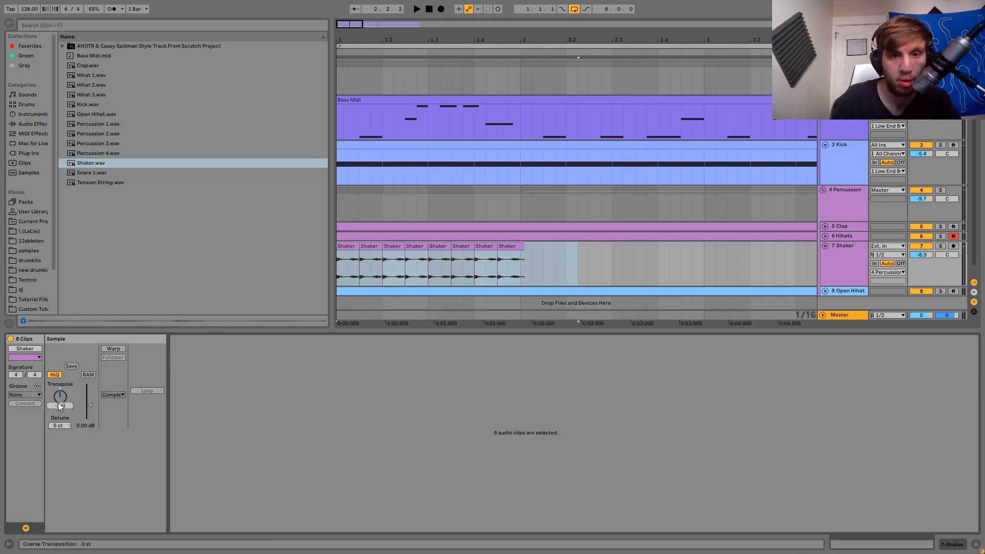
pyautogui.press('space')
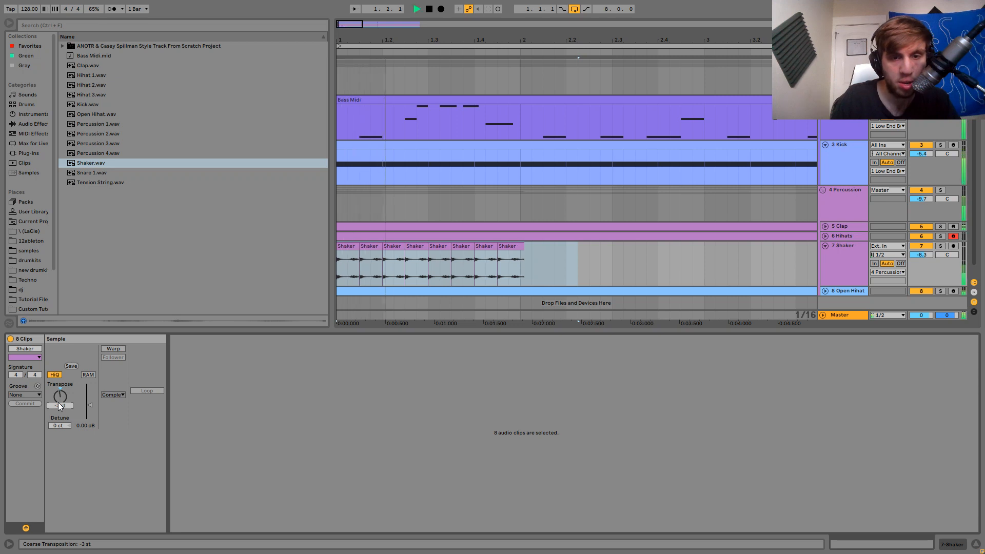
pyautogui.press('space')
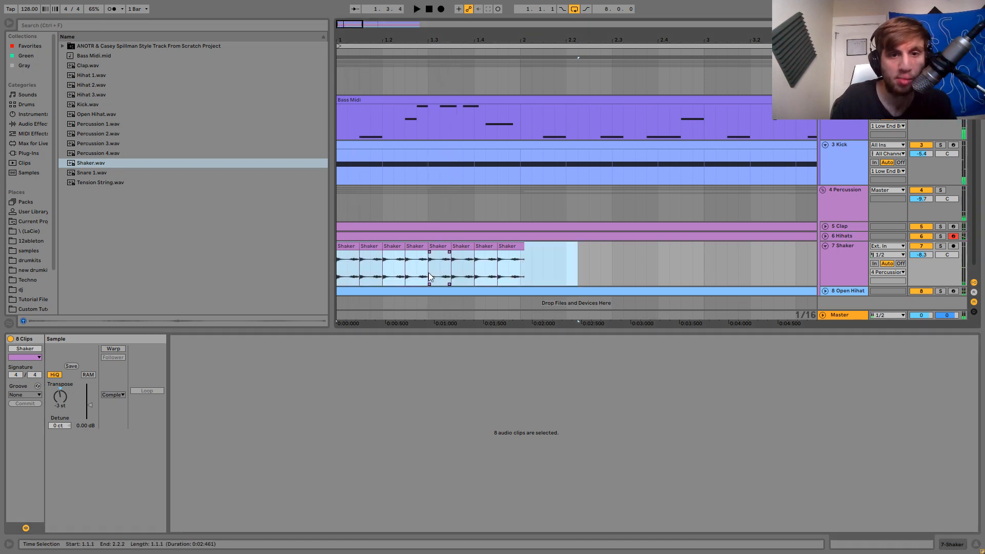
# Duplicate a half-bar group of four Shaker clips repeatedly until the pattern fills all eight bars.
pyautogui.moveTo(433, 276); pyautogui.dragTo(333, 267)
pyautogui.hotkey('ctrl', 'd')
pyautogui.hotkey('ctrl', 'd')
pyautogui.hotkey('ctrl', 'd')
pyautogui.hotkey('ctrl', 'd')
pyautogui.hotkey('ctrl', 'd')
pyautogui.hotkey('ctrl', 'd')
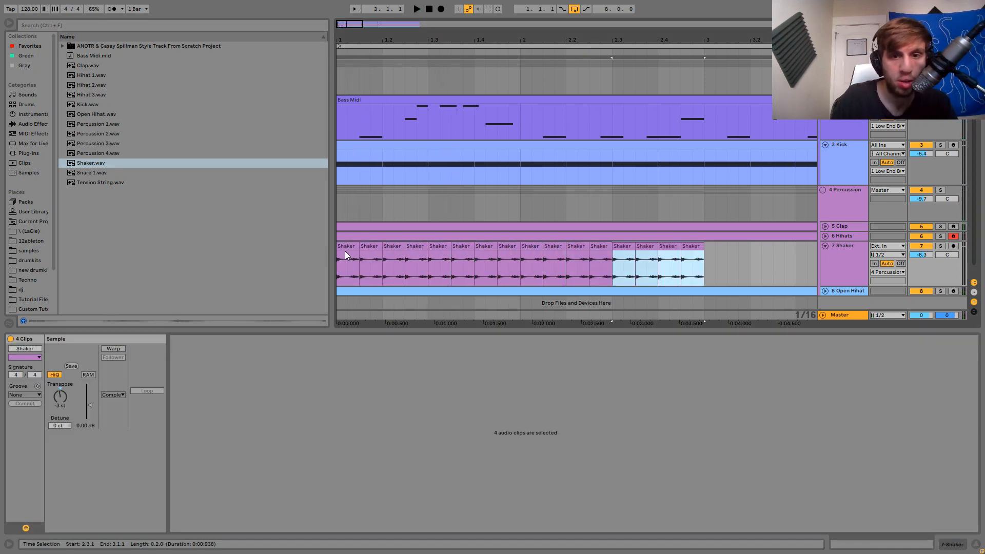
pyautogui.moveTo(549, 42); pyautogui.dragTo(549, 2)
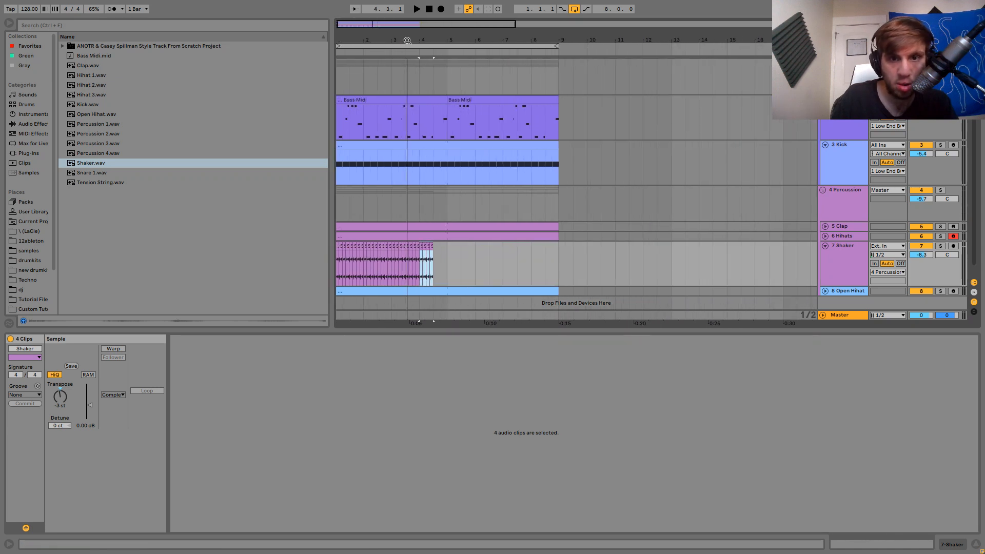
pyautogui.hotkey('ctrl', 'd')
pyautogui.hotkey('ctrl', 'd')
pyautogui.hotkey('ctrl', 'd')
pyautogui.hotkey('ctrl', 'd')
pyautogui.hotkey('ctrl', 'd')
pyautogui.hotkey('ctrl', 'd')
pyautogui.hotkey('ctrl', 'd')
pyautogui.hotkey('ctrl', 'd')
pyautogui.hotkey('ctrl', 'd')
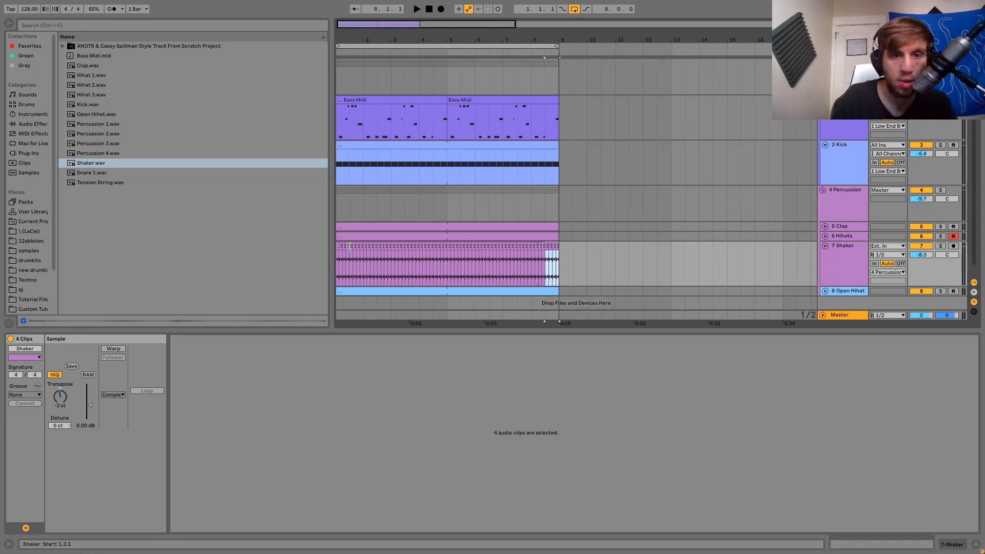
# Play the loop from the start, lower the Shaker track's volume to -21.0 dB and show the track's device chain.
pyautogui.click(338, 247)
pyautogui.press('space')
pyautogui.moveTo(922, 255)
pyautogui.mouseDown()
pyautogui.moveTo(922, 278)
pyautogui.moveTo(916, 256)
pyautogui.mouseUp()
pyautogui.doubleClick(852, 253)
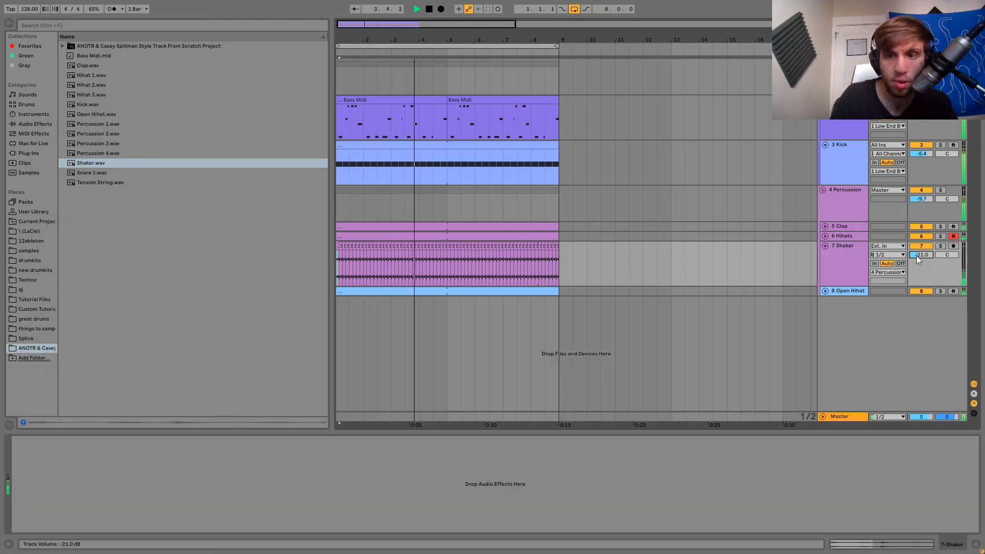
# Insert a new MIDI track below the Shaker track, stop playback and load an empty Drum Rack onto it.
pyautogui.click(851, 249)
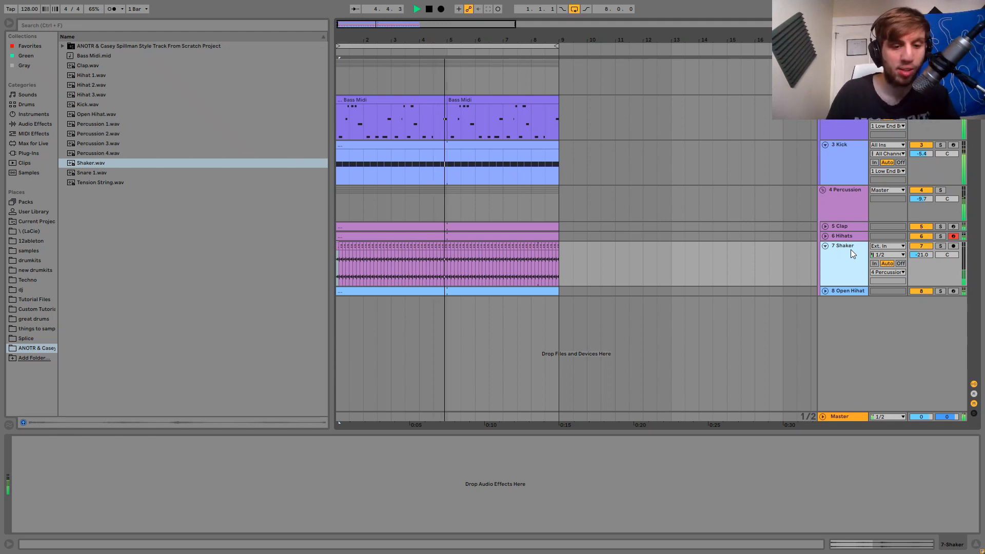
pyautogui.hotkey('ctrl', 'shift', 't')
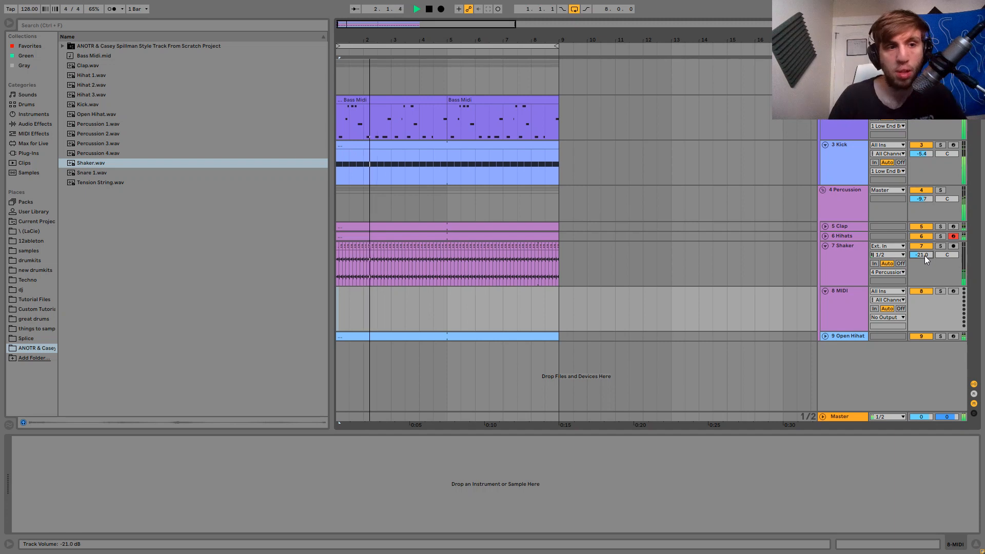
pyautogui.click(88, 173)
pyautogui.press('space')
pyautogui.click(335, 315)
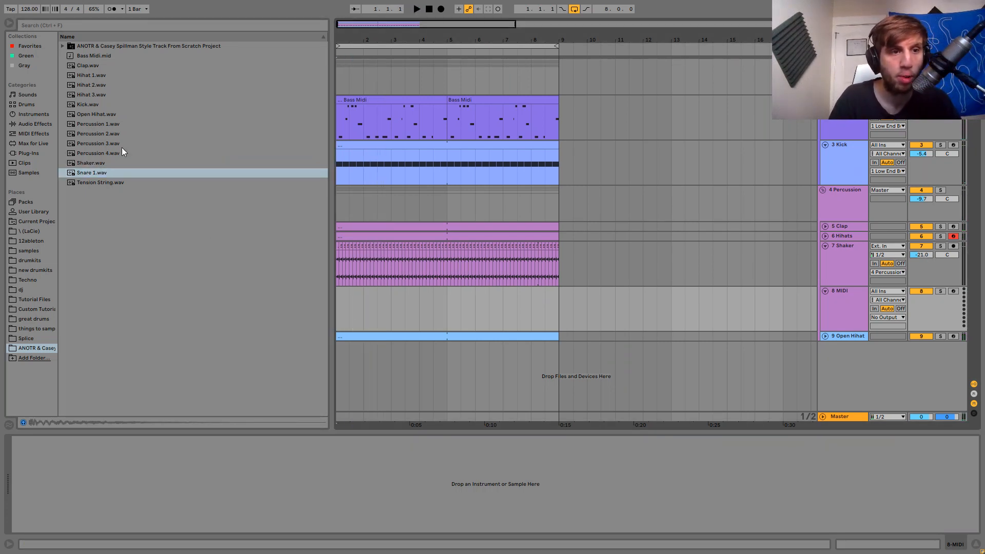
pyautogui.click(30, 104)
pyautogui.doubleClick(90, 55)
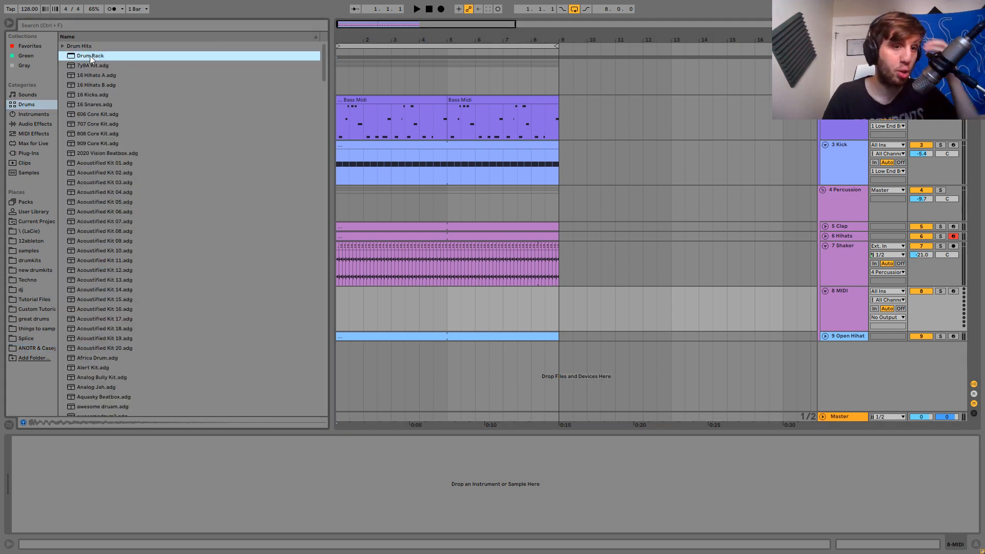
# Load Percussion 1 to 4 onto the Drum Rack pads from C1 and Snare 1 onto E1, and audition the pads.
pyautogui.click(38, 346)
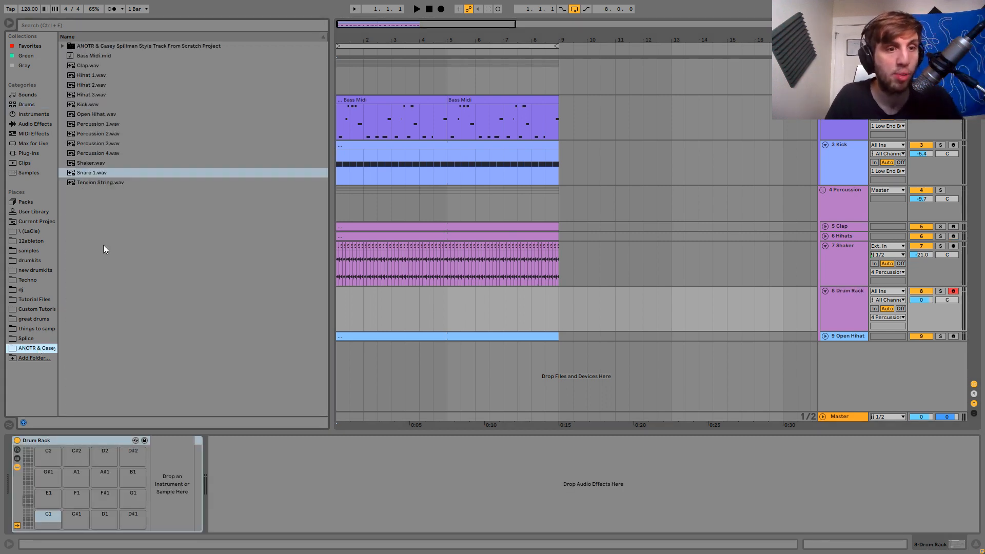
pyautogui.click(113, 153)
pyautogui.keyDown('shift'); pyautogui.click(105, 124); pyautogui.keyUp('shift')
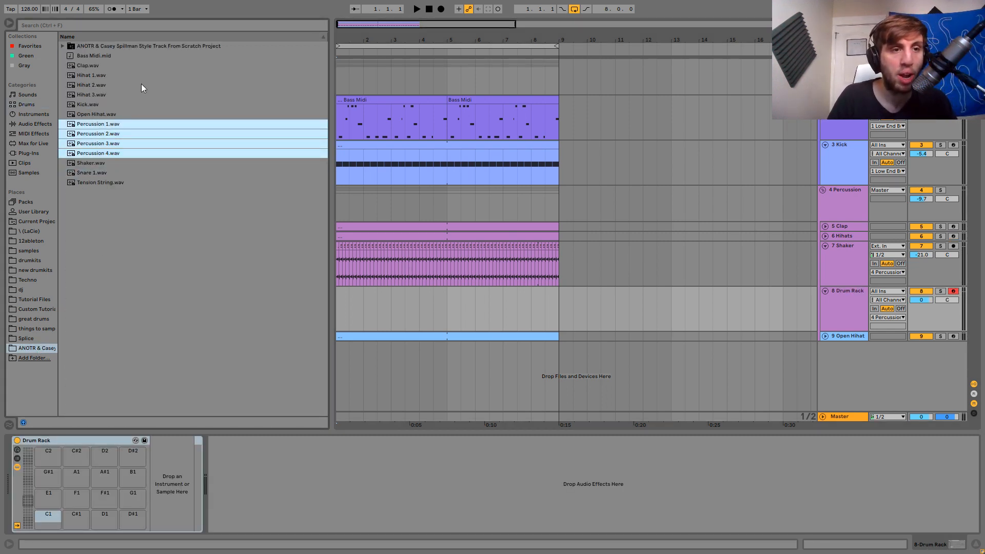
pyautogui.moveTo(28, 265); pyautogui.dragTo(51, 525)
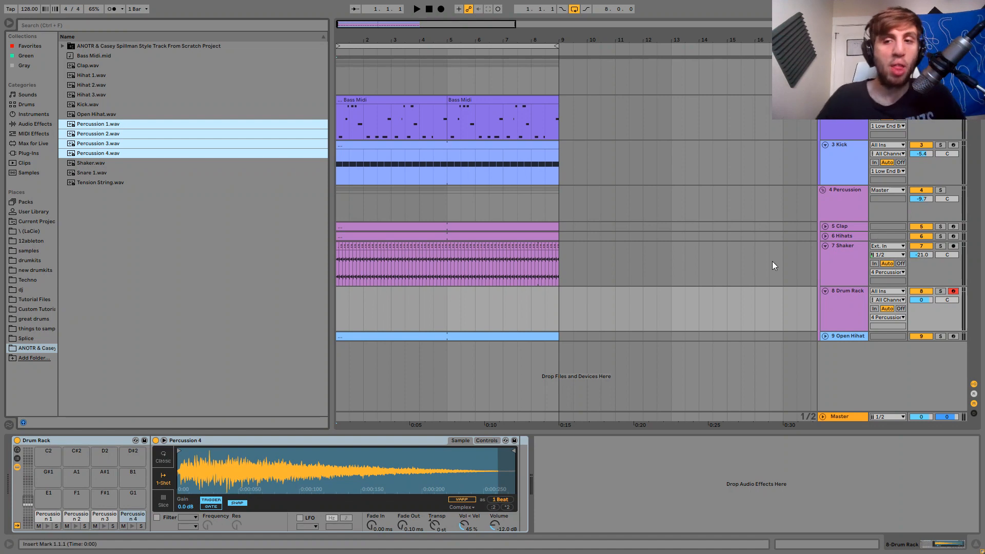
pyautogui.click(833, 329)
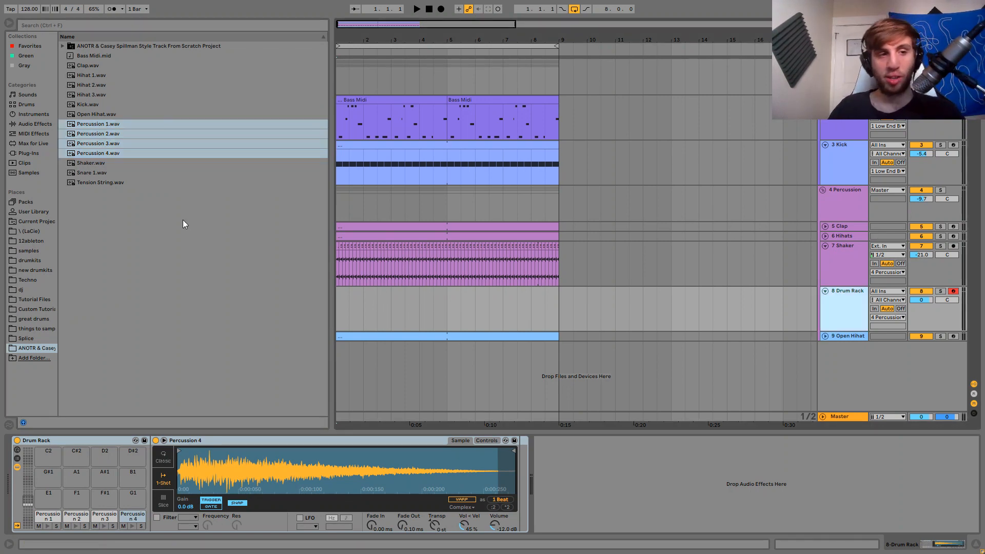
pyautogui.moveTo(82, 172); pyautogui.dragTo(50, 508)
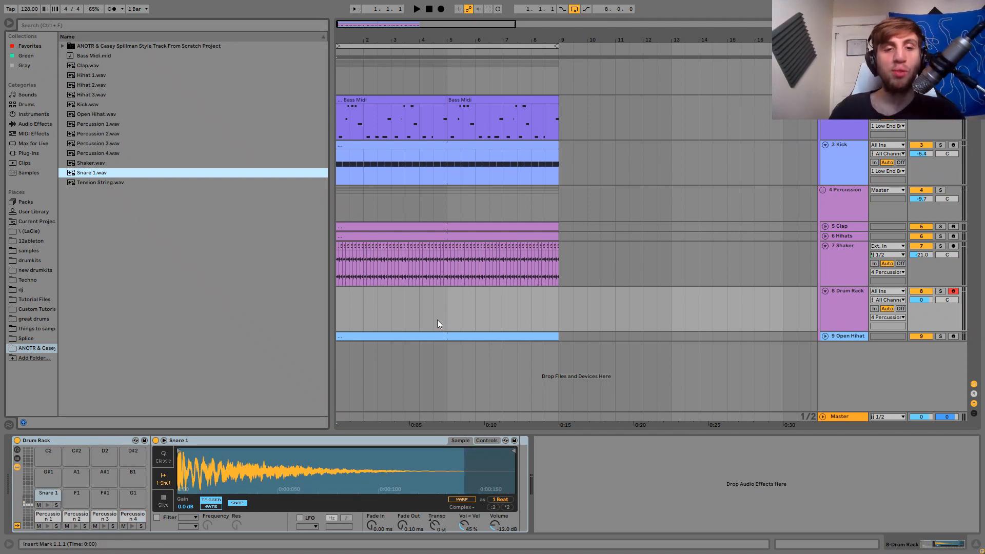
pyautogui.click(75, 526)
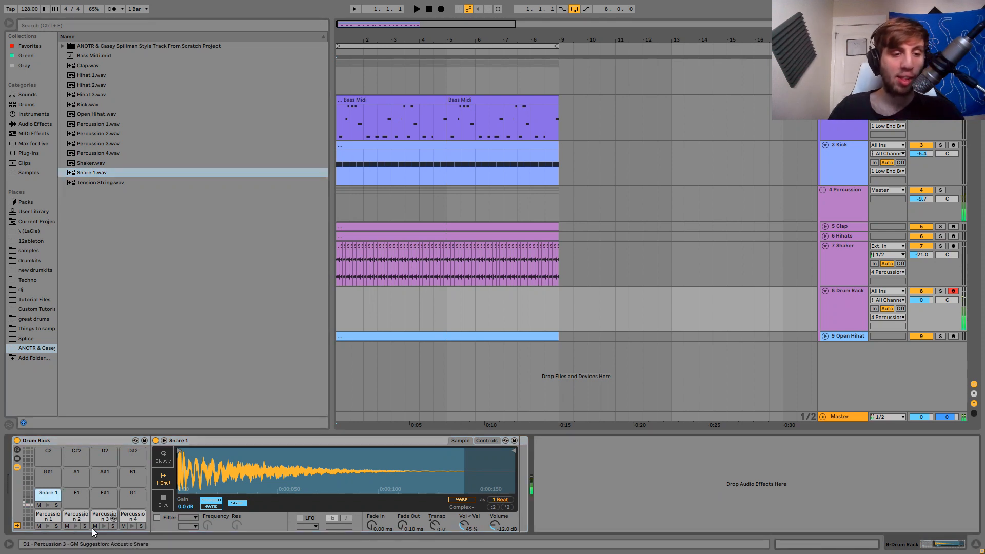
pyautogui.click(104, 525)
# Create a two-bar MIDI clip at the start of the Drum Rack track, apply the Logic 16 swing groove and play the loop.
pyautogui.click(391, 310)
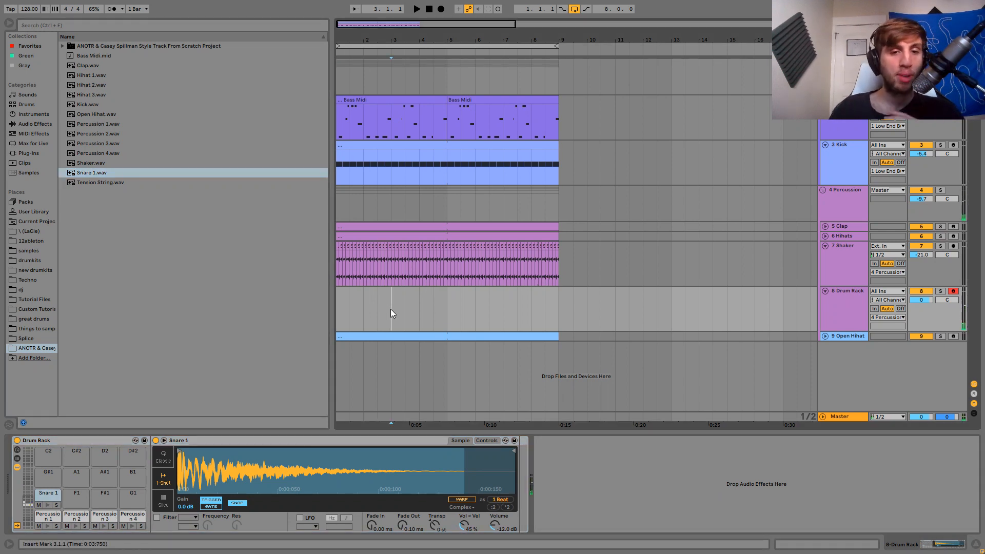
pyautogui.hotkey('ctrl', 'shift', 'm')
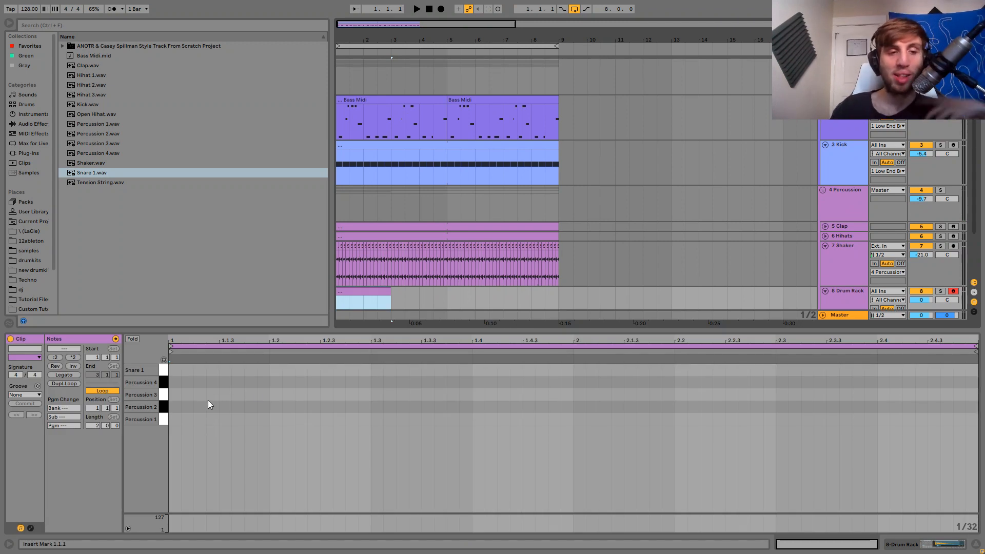
pyautogui.click(26, 396)
pyautogui.click(30, 408)
pyautogui.press('space')
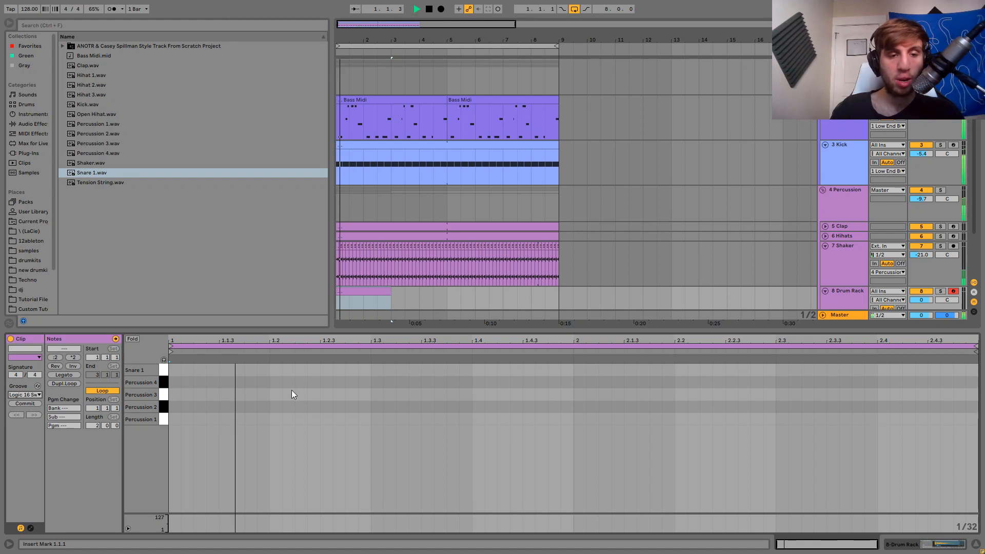
# Add a Snare 1 note at 1.1.2 and lower the Drum Rack track's volume to -6.0 dB.
pyautogui.press('space')
pyautogui.doubleClick(205, 371)
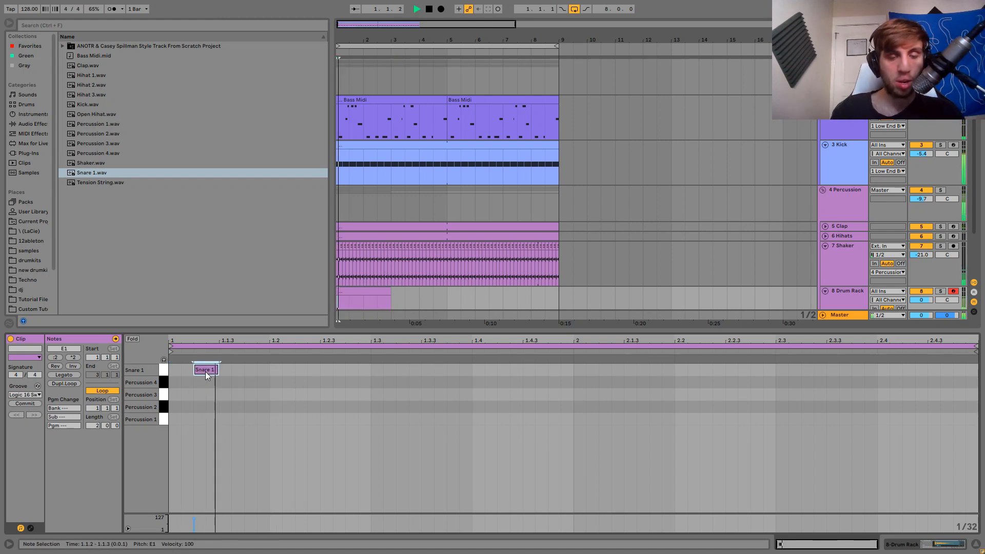
pyautogui.press('space')
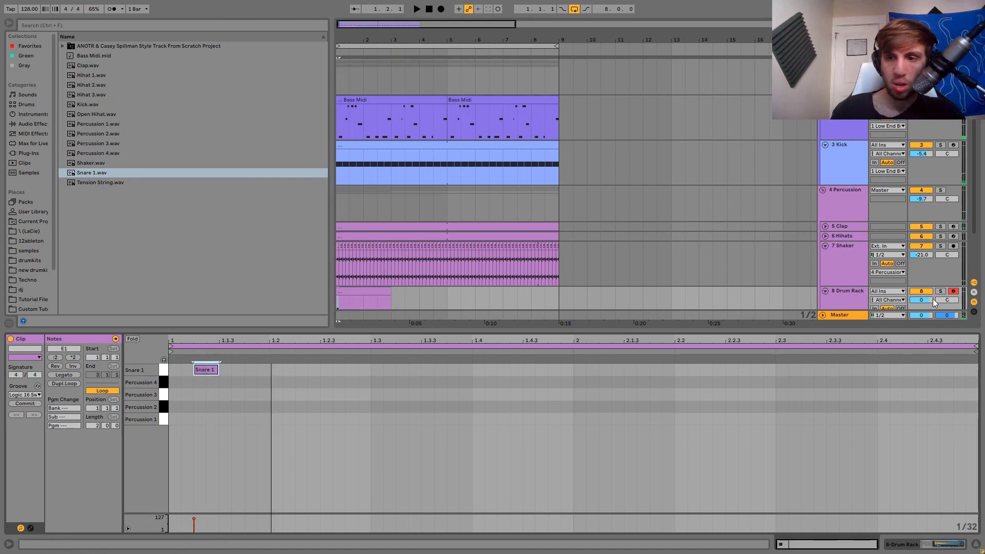
pyautogui.moveTo(934, 300); pyautogui.dragTo(934, 307)
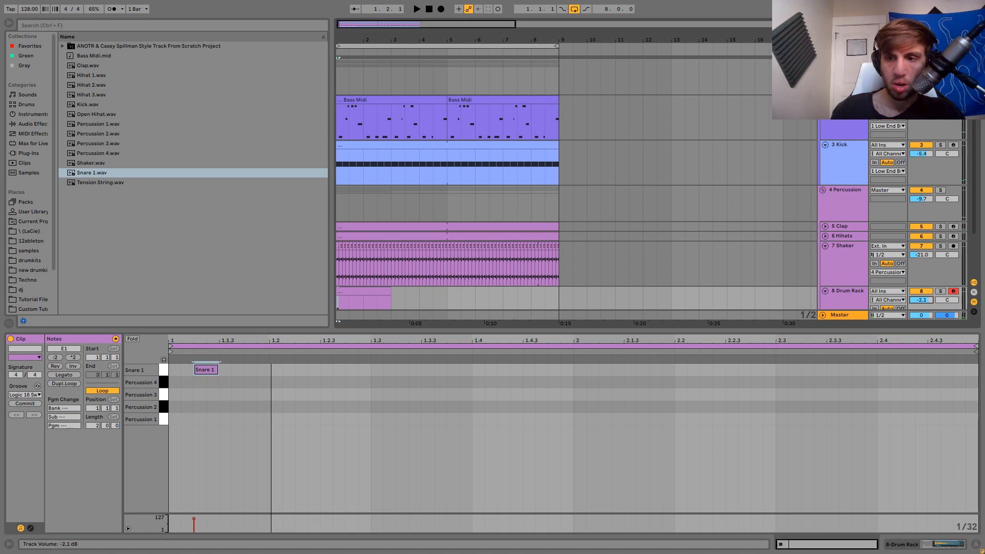
# Add Percussion 1 notes at 1.2.3 and 1.3.2 and play the pattern.
pyautogui.doubleClick(331, 419)
pyautogui.press('space')
pyautogui.press('space')
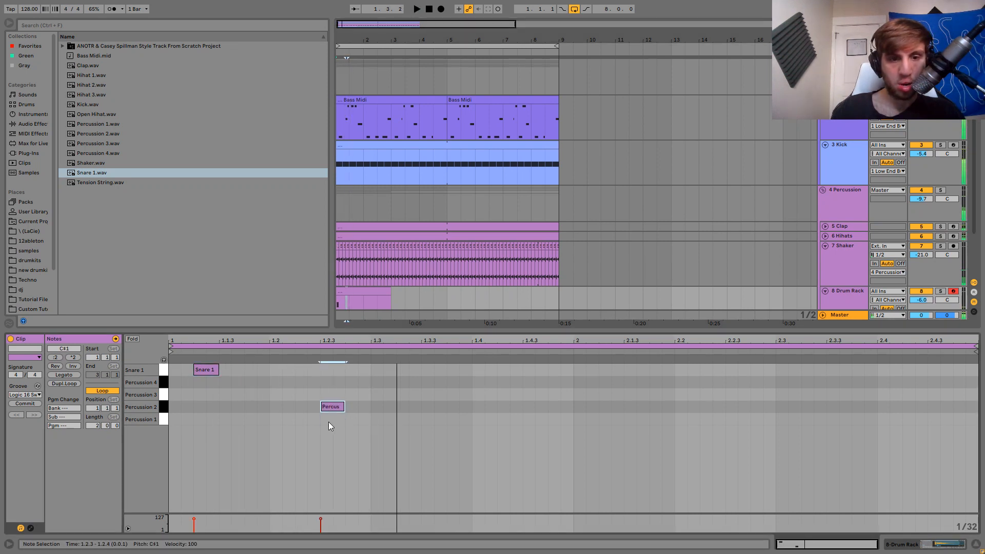
pyautogui.hotkey('ctrl', 'd')
pyautogui.press('Right')
pyautogui.press('Right')
pyautogui.press('space')
# Place two consecutive Percussion 2 notes at 1.3.3 and 1.3.4, directly after the second Percussion 1 note.
pyautogui.hotkey('ctrl', 'd')
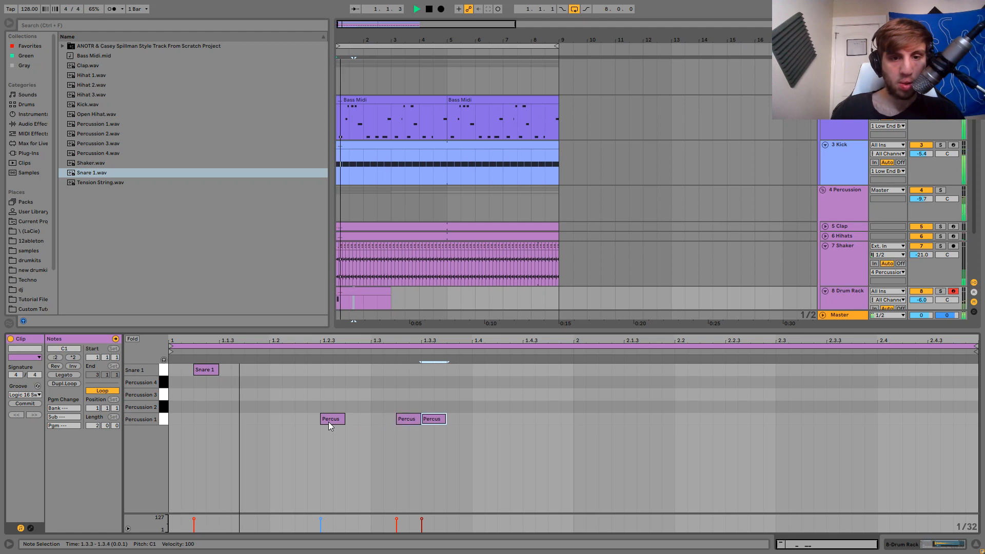
pyautogui.press('Right')
pyautogui.press('Right')
pyautogui.press('Up')
pyautogui.press('Up')
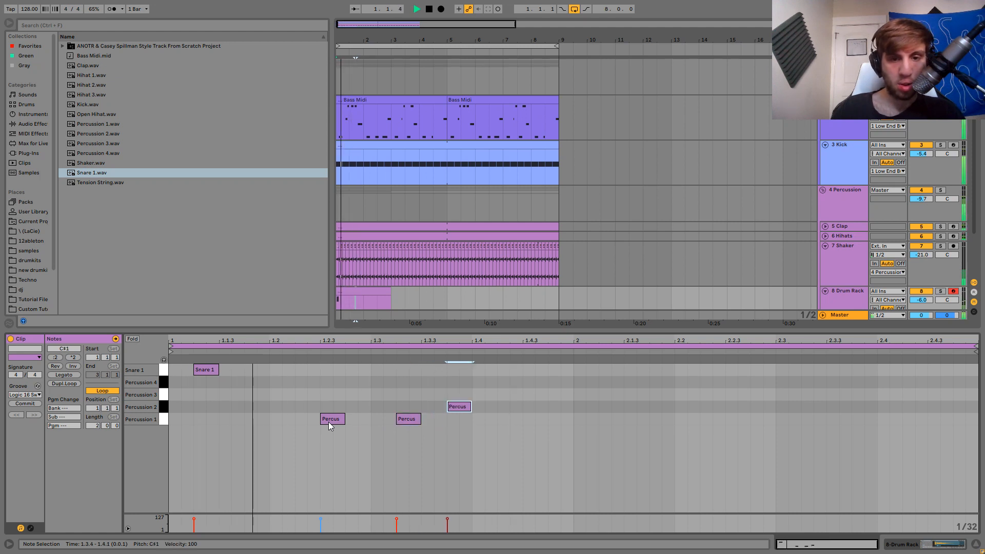
pyautogui.press('Down')
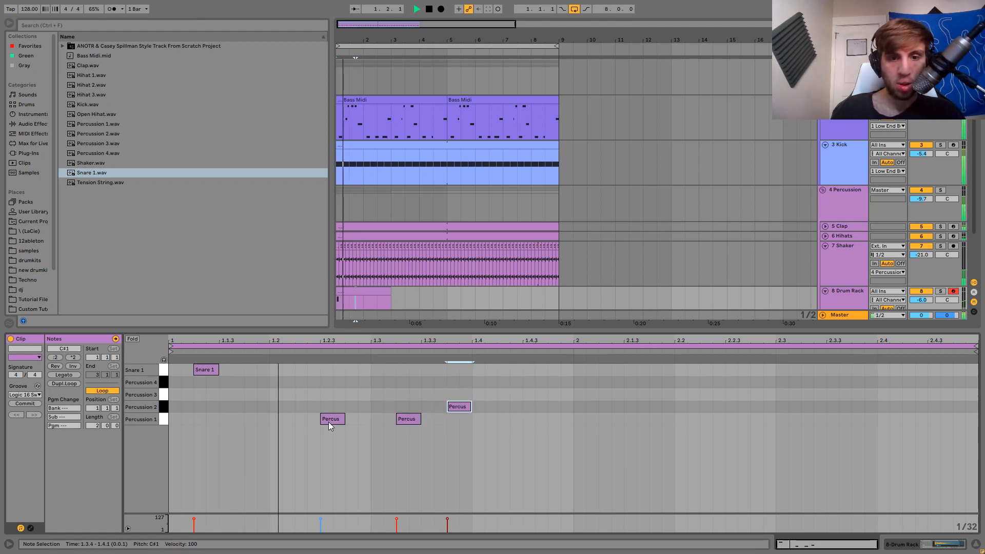
pyautogui.press('Left')
pyautogui.press('Left')
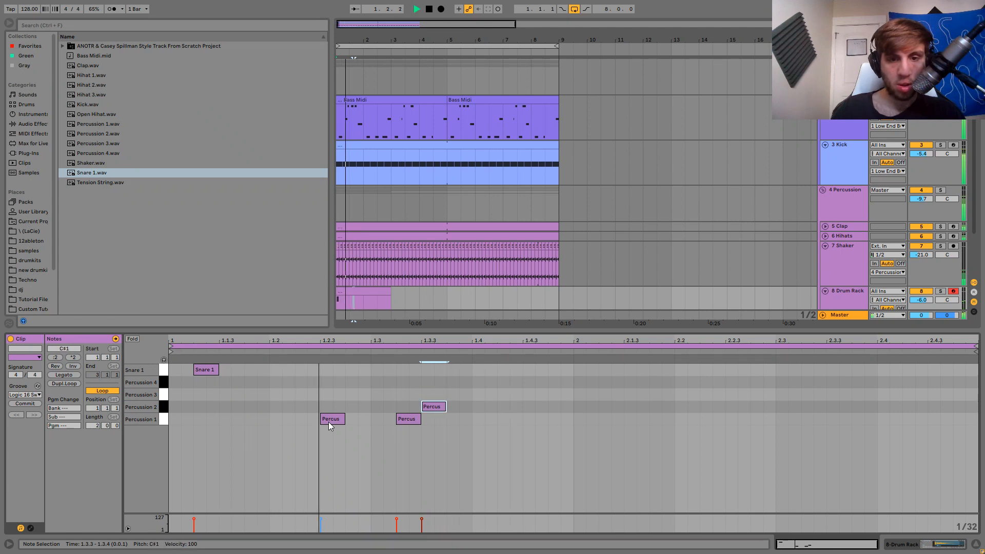
pyautogui.hotkey('ctrl', 'd')
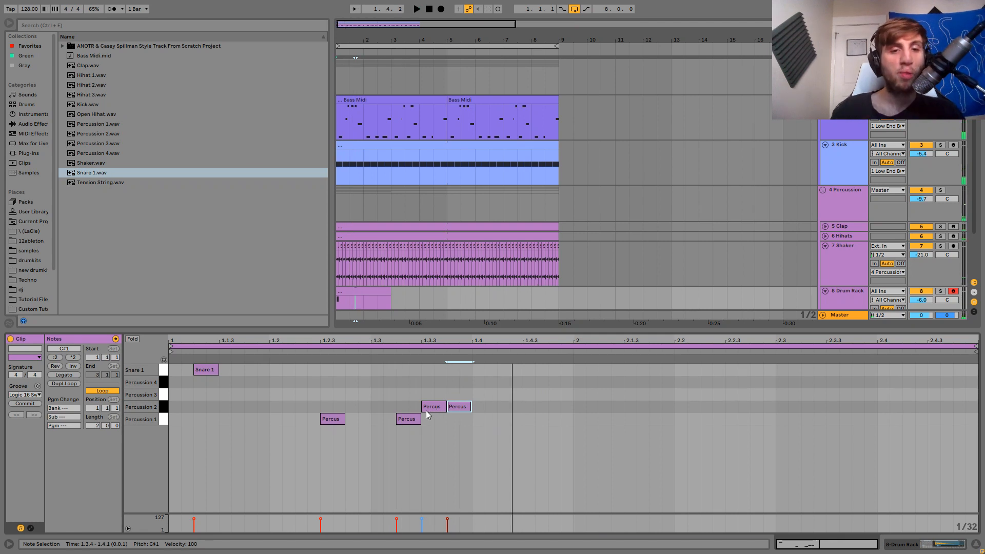
# Duplicate the four percussion notes of bar 1 to the same beats in bar 2 and play the pattern.
pyautogui.moveTo(318, 371); pyautogui.dragTo(747, 438)
pyautogui.hotkey('ctrl', 'd')
pyautogui.press('space')
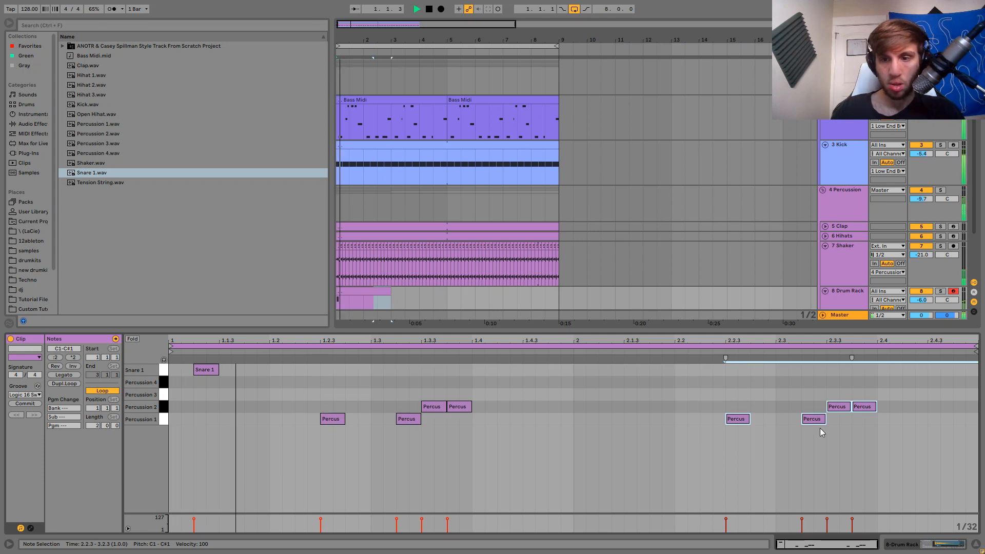
# In bar 2, change the first Percussion 2 note to Percussion 3 at 2.3.2 and move the second Percussion 1 note to 2.3.3.
pyautogui.click(841, 407)
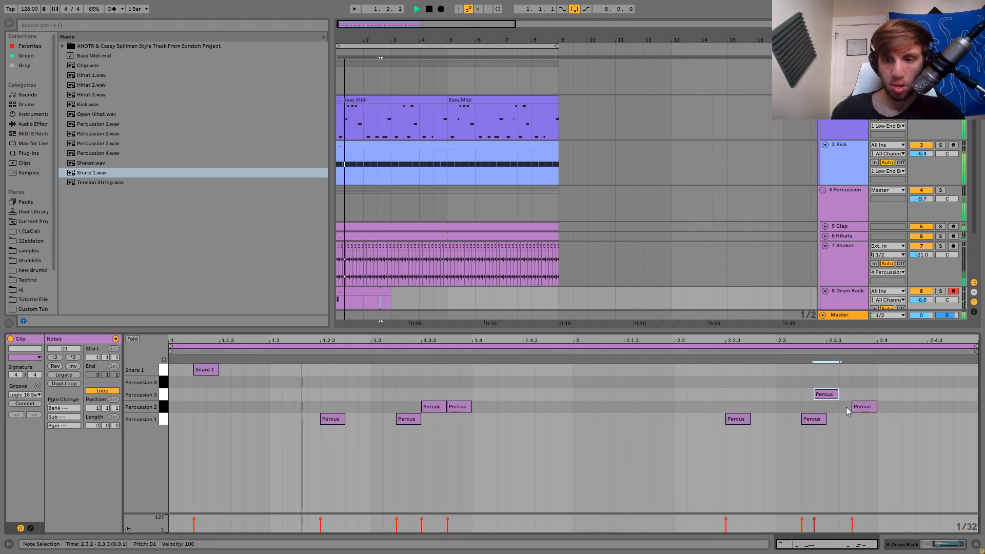
pyautogui.press('Left')
pyautogui.click(814, 422)
pyautogui.press('Right')
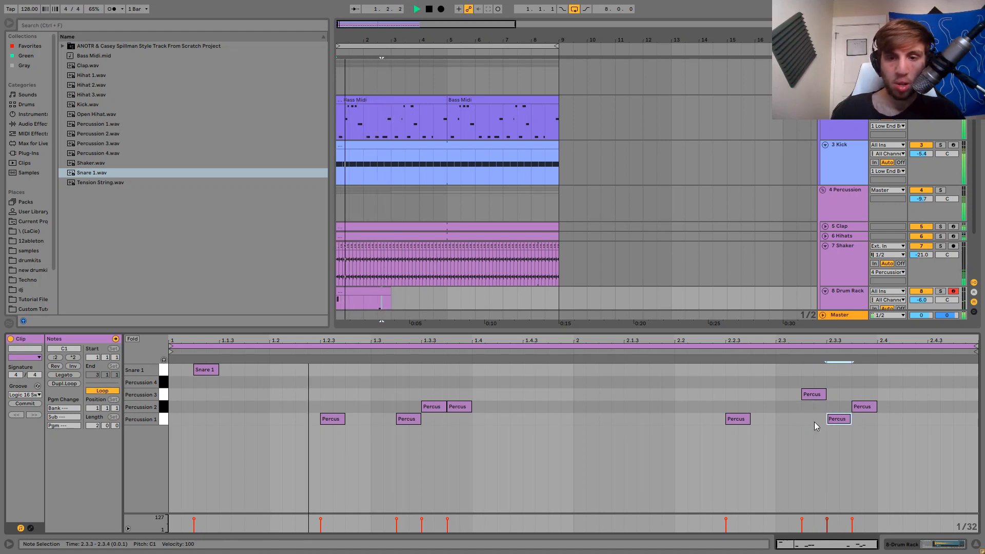
# Add a Snare 1 note at 2.1.4, lengthen it to a sixteenth and play the pattern.
pyautogui.doubleClick(656, 370)
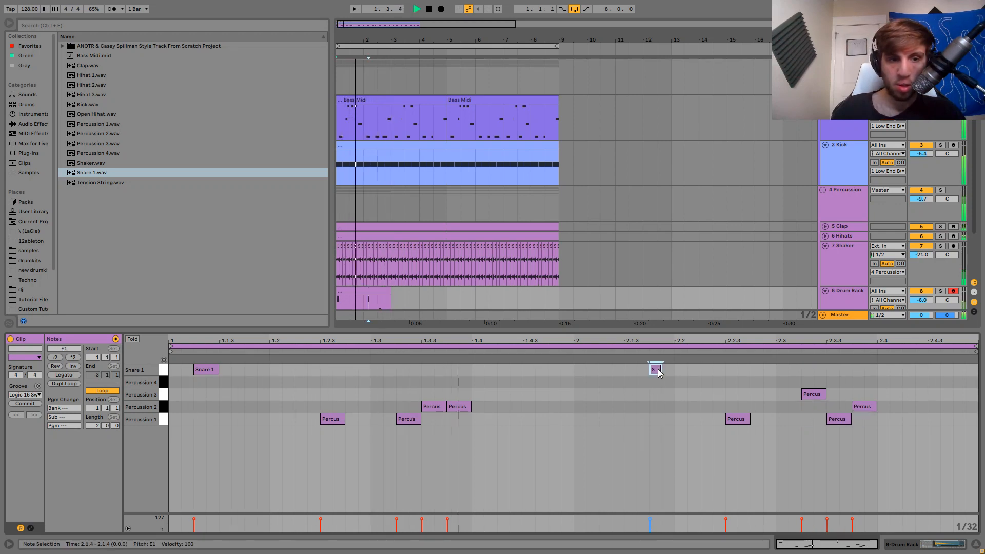
pyautogui.hotkey('shift', 'Right')
pyautogui.press('space')
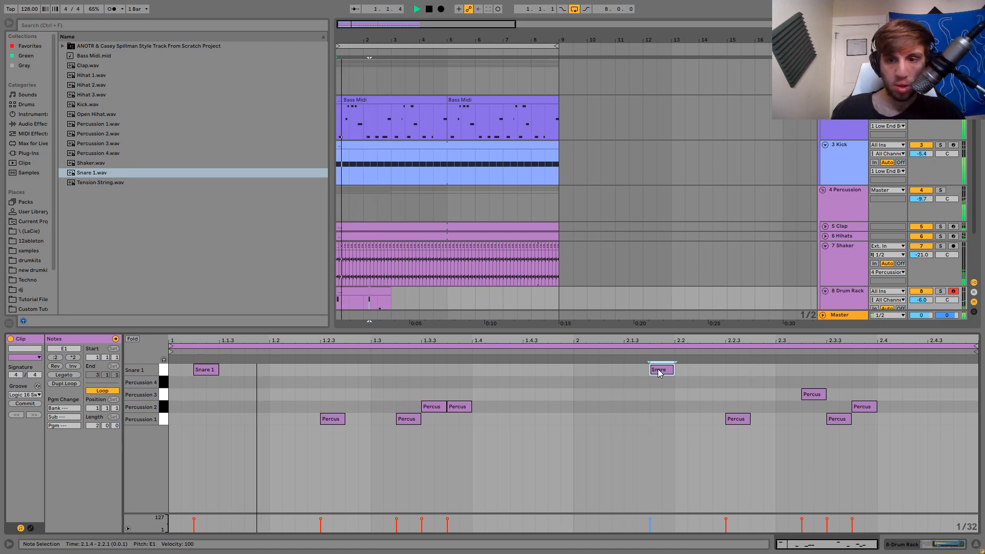
# Duplicate the bar 2 snare note and move the copy to Percussion 4 at 2.2.4.
pyautogui.hotkey('ctrl', 'd')
pyautogui.press('Right')
pyautogui.press('Right')
pyautogui.press('Down')
pyautogui.press('Right')
pyautogui.press('Right')
pyautogui.press('Right')
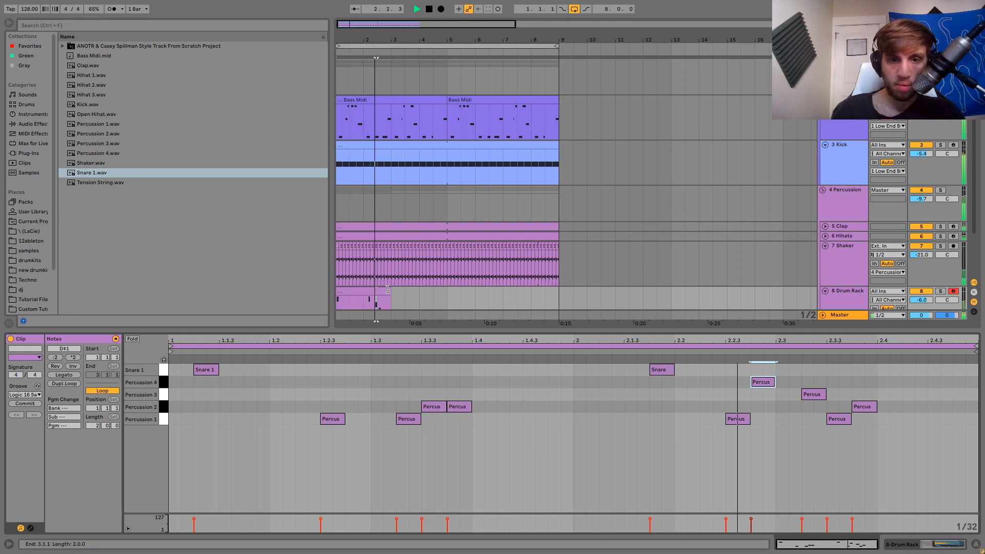
# Extend the Drum Rack clip to four bars by duplicating its loop, and delete the Percussion 4 note in bar 2.
pyautogui.moveTo(392, 297); pyautogui.dragTo(448, 297)
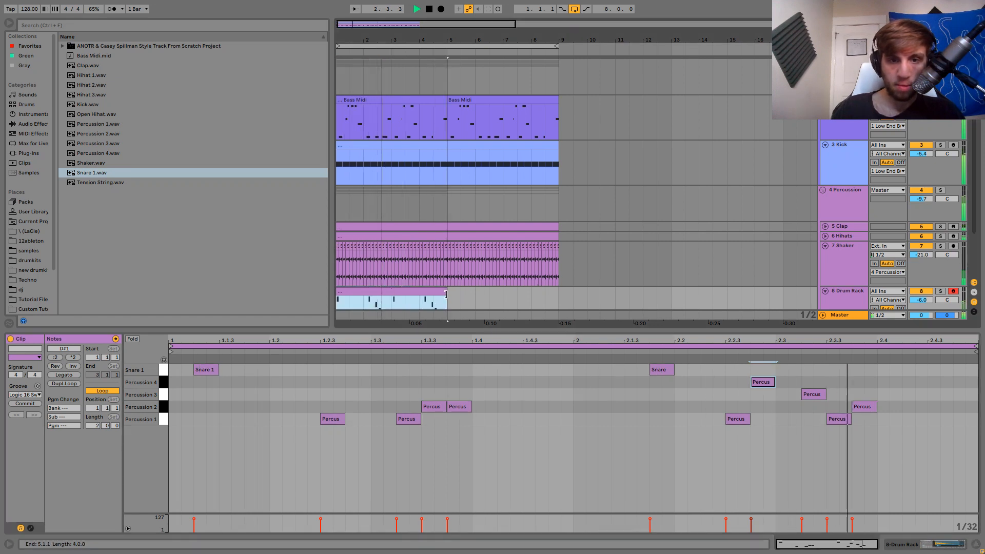
pyautogui.click(73, 385)
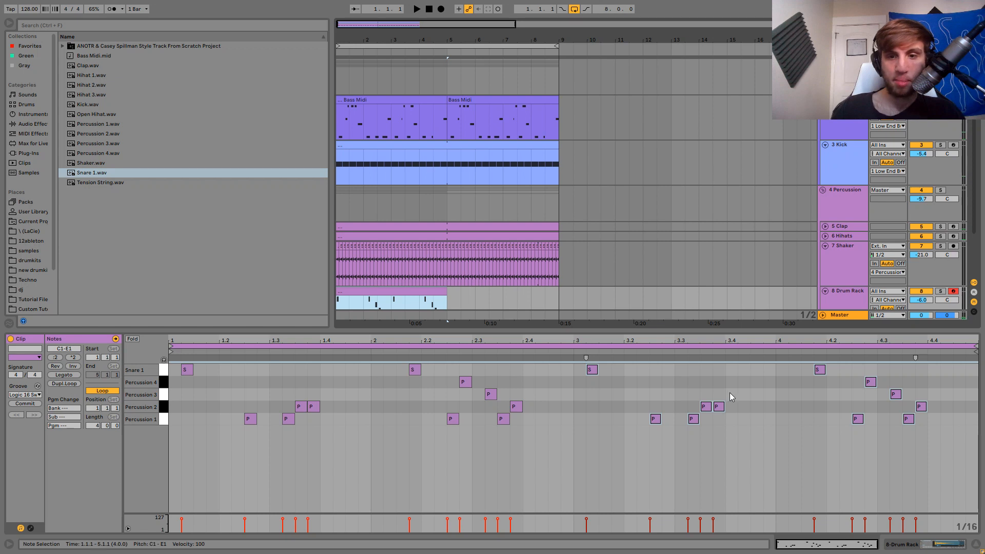
pyautogui.click(465, 382)
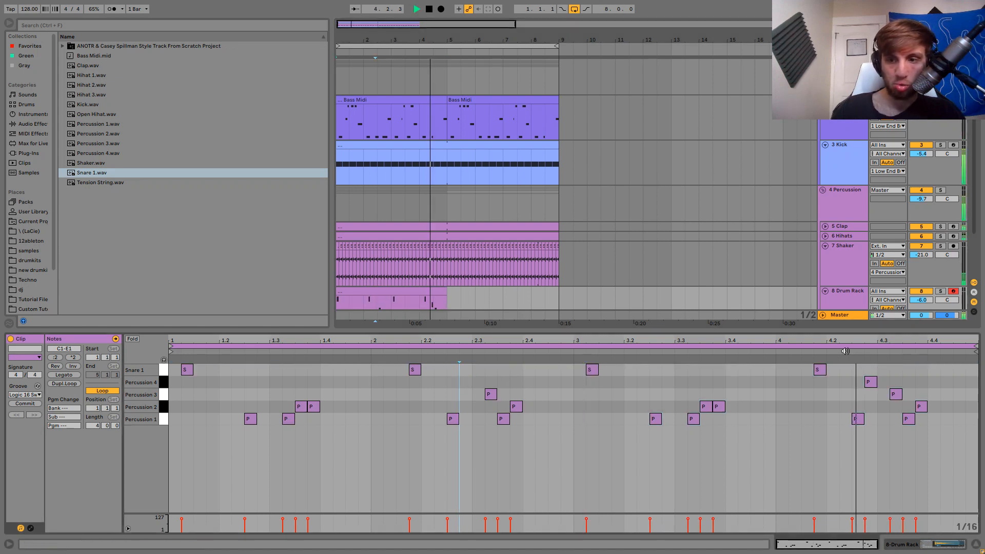
# Solo the Drum Rack track, show its device chain and extend its clip to fill all eight bars.
pyautogui.click(941, 292)
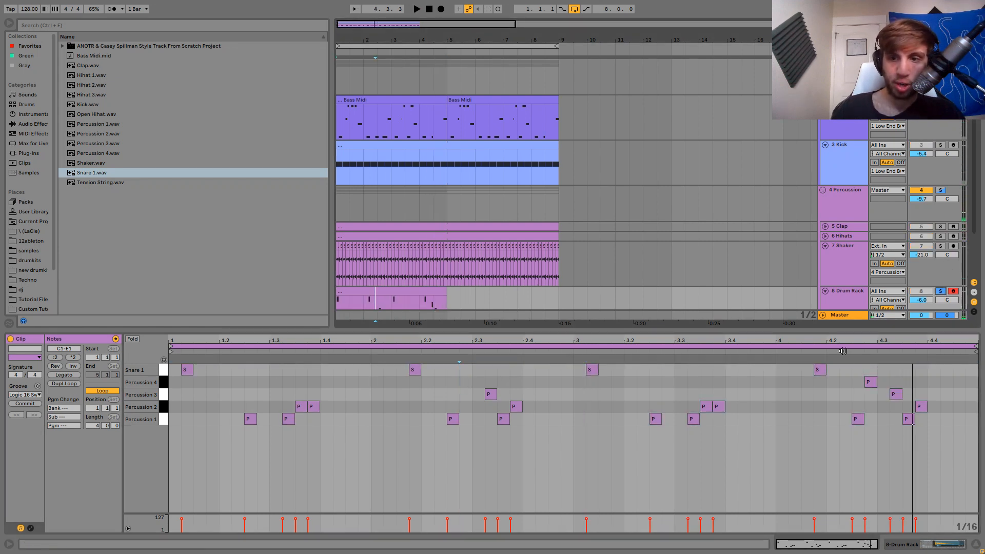
pyautogui.doubleClick(838, 301)
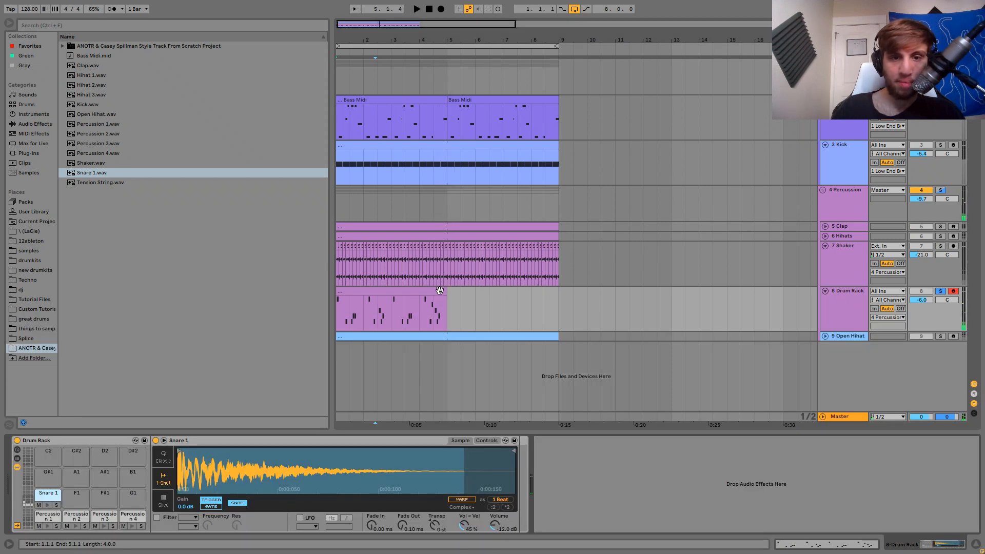
pyautogui.moveTo(446, 291); pyautogui.dragTo(555, 318)
# Play the soloed drum loop and lower the Percussion 4 pad's sample volume to -14.0 dB.
pyautogui.press('space')
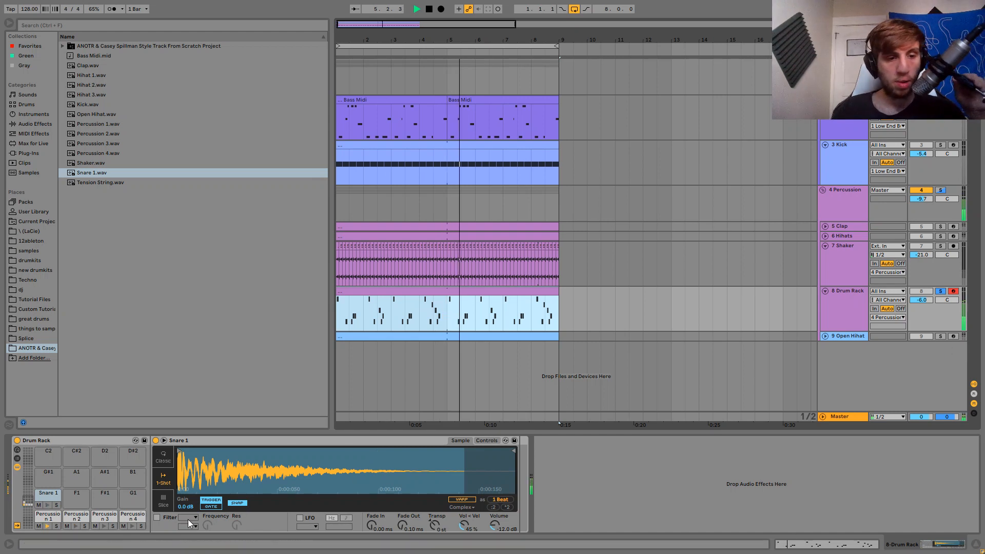
pyautogui.click(132, 517)
pyautogui.moveTo(493, 526); pyautogui.dragTo(493, 531)
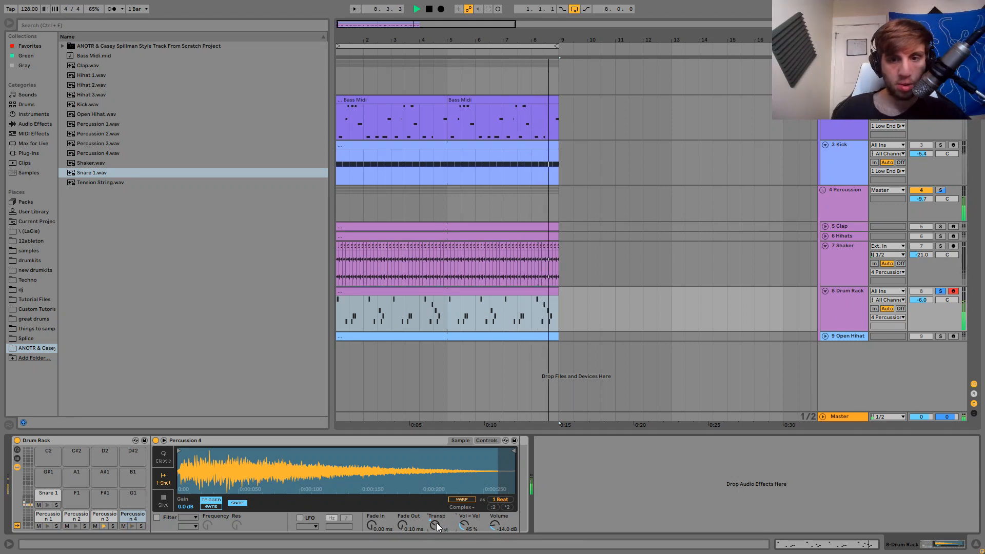
# Unsolo the Drum Rack track, lower its volume to -8.1 dB against the full mix, and collapse the Drum Rack and Shaker tracks.
pyautogui.click(941, 291)
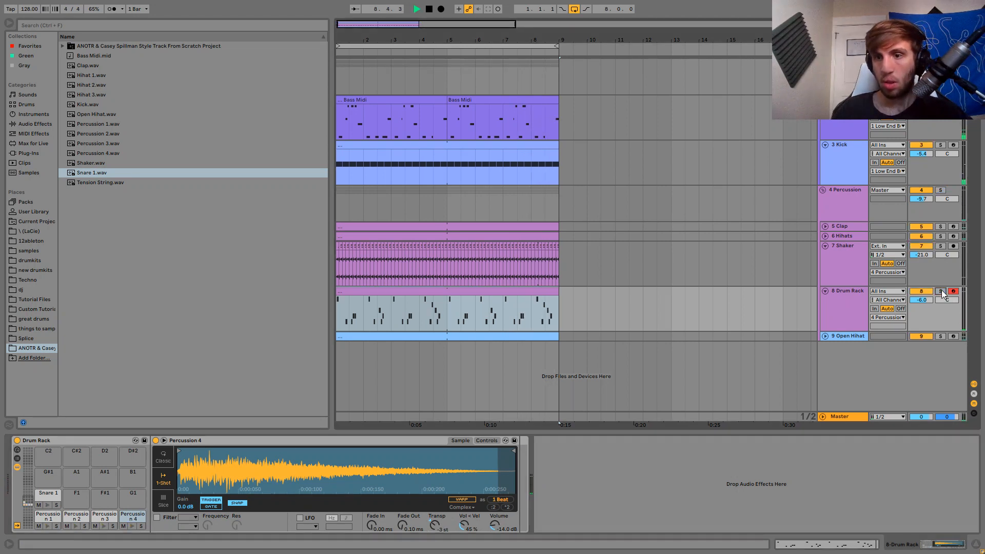
pyautogui.press('space')
pyautogui.moveTo(920, 299); pyautogui.dragTo(919, 303)
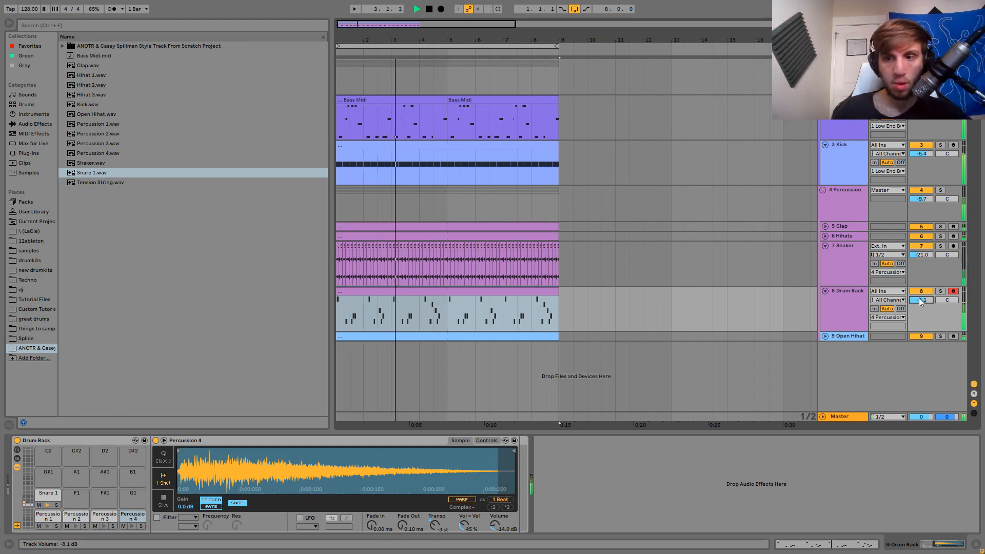
pyautogui.click(826, 292)
pyautogui.click(827, 245)
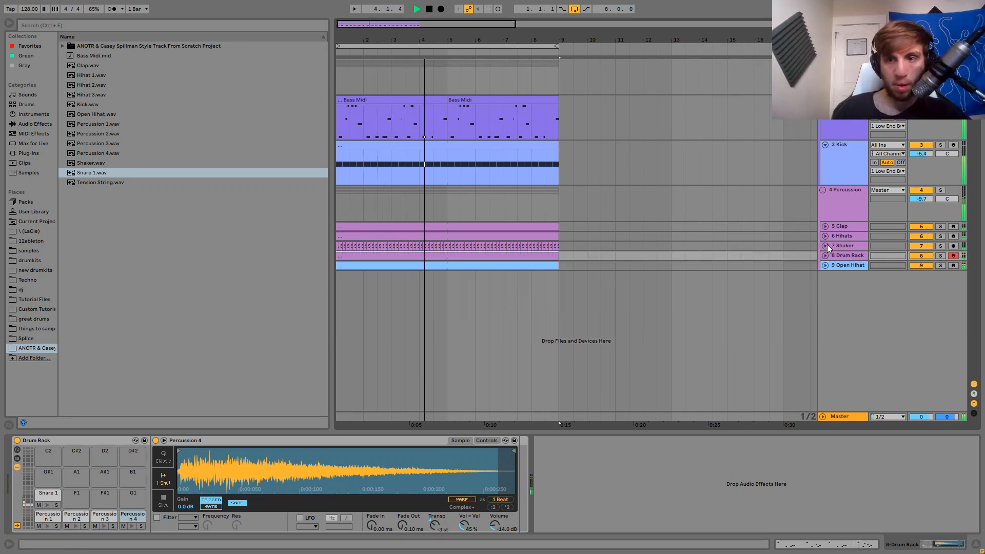
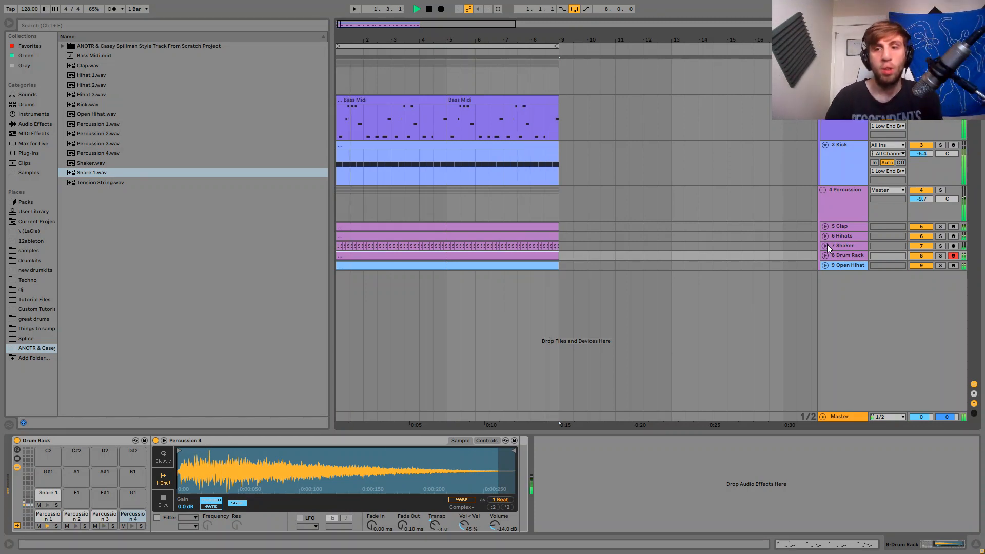
# Open the Drum Rack clip's notes and add Percussion 1 hits at 4.4.2 and 4.4.4.
pyautogui.click(825, 255)
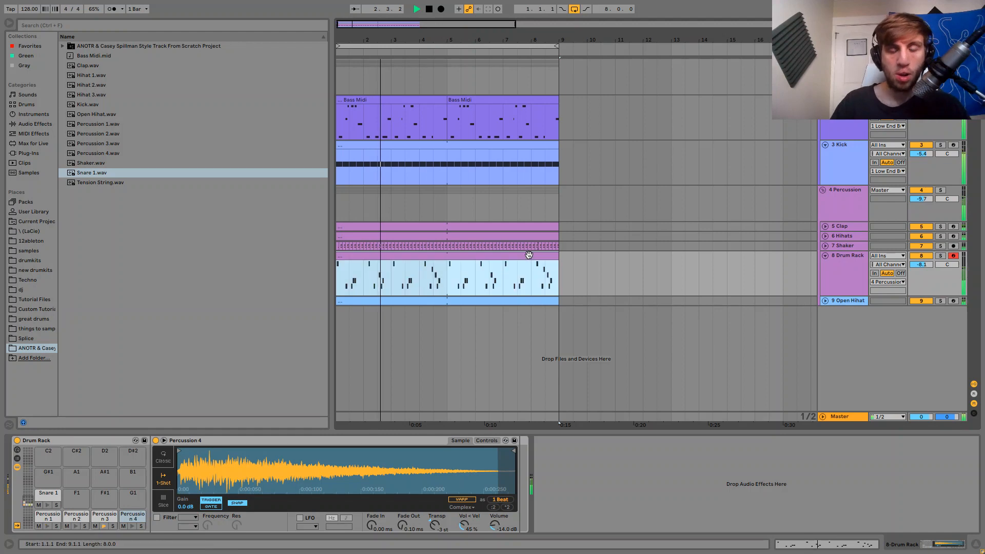
pyautogui.doubleClick(528, 255)
pyautogui.doubleClick(959, 382)
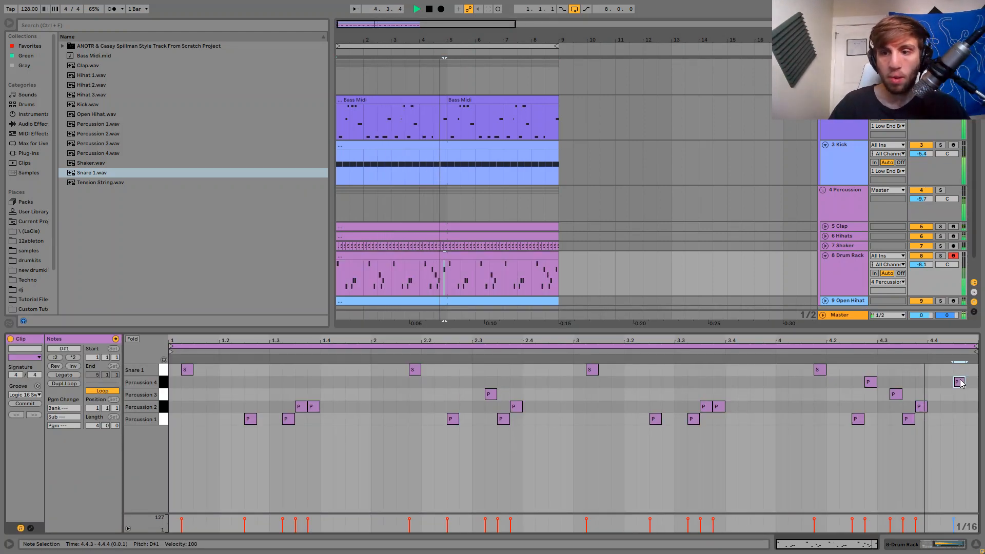
pyautogui.press('Down')
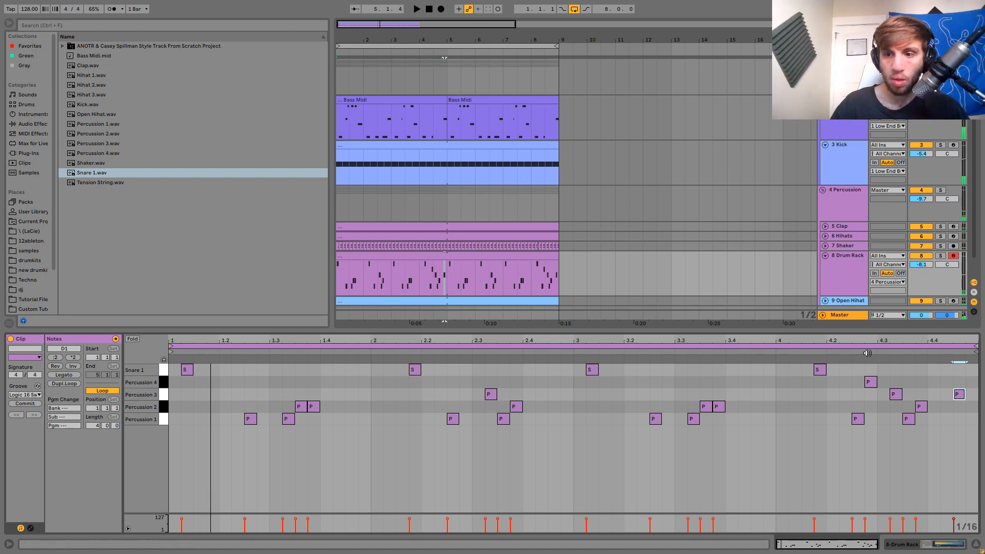
pyautogui.press('Down')
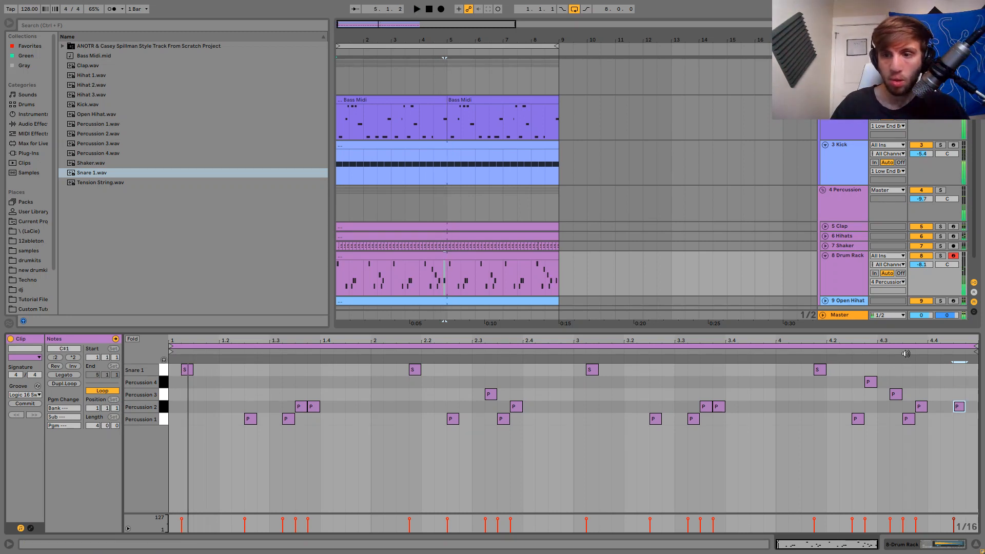
pyautogui.press('Down')
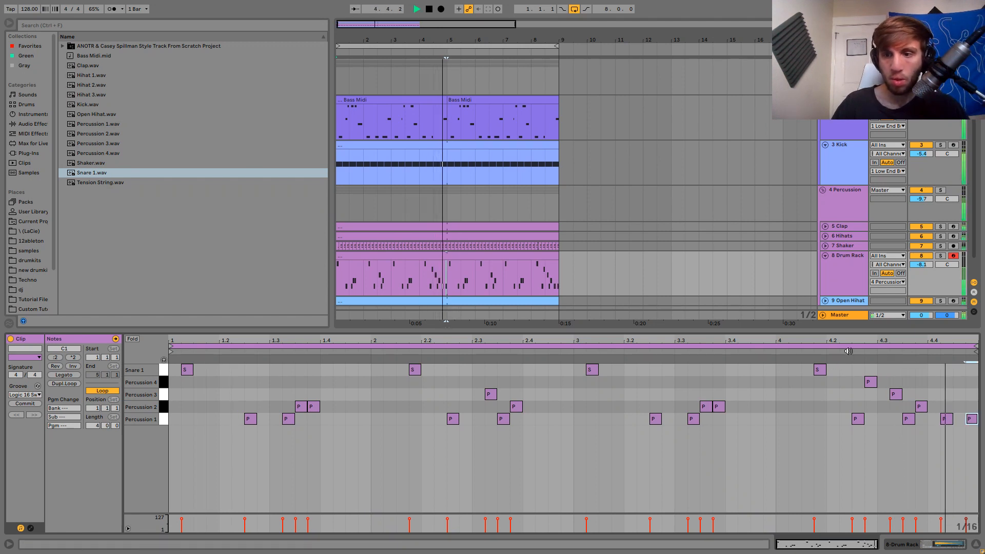
# Play the loop, delete the Percussion 1 note at 4.4.2 and add a Percussion 1 note at 2.4.4.
pyautogui.press('space')
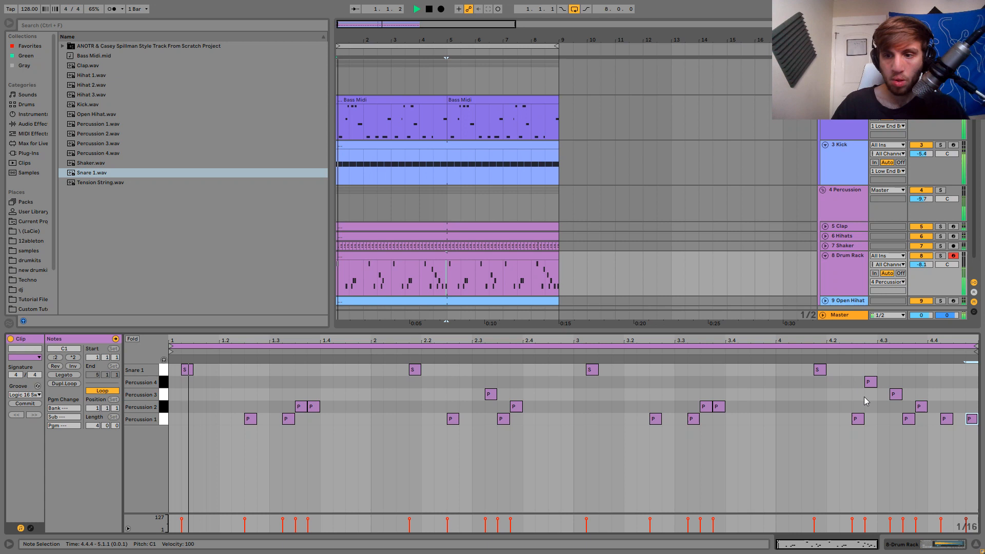
pyautogui.doubleClick(948, 420)
pyautogui.doubleClick(567, 420)
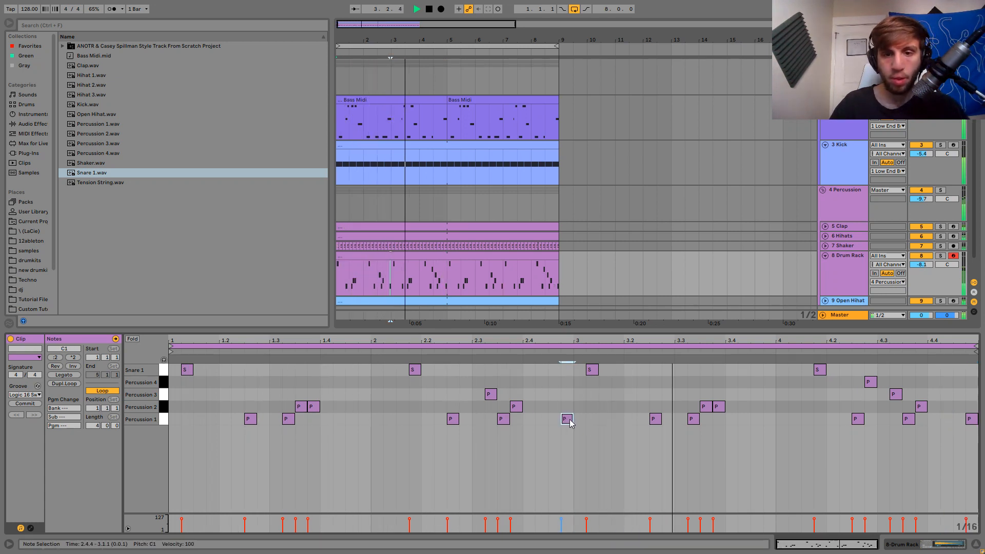
# Set the Percussion 4 sample's fade out to 2.00 s in the Drum Rack and audition the pad.
pyautogui.click(862, 269)
pyautogui.press('space')
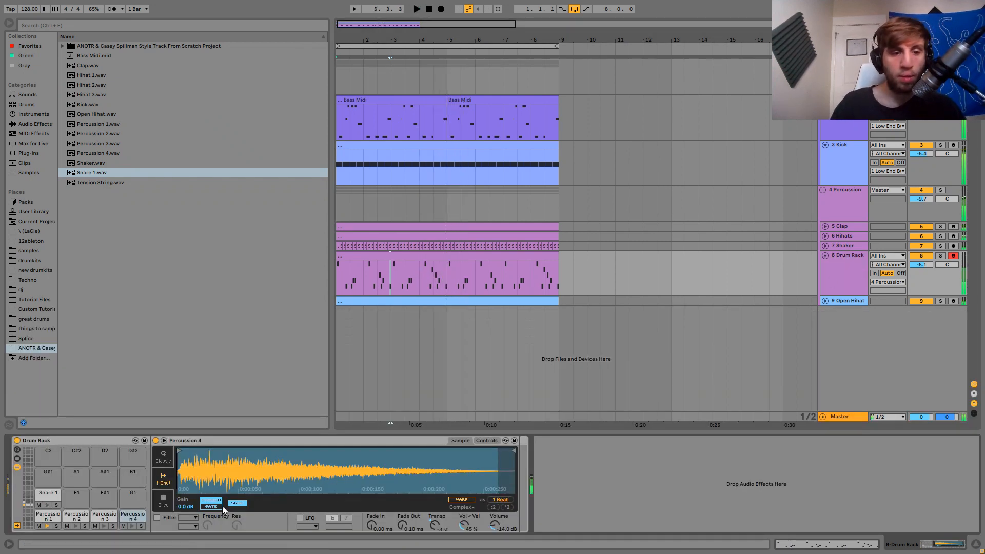
pyautogui.moveTo(408, 528); pyautogui.dragTo(409, 488)
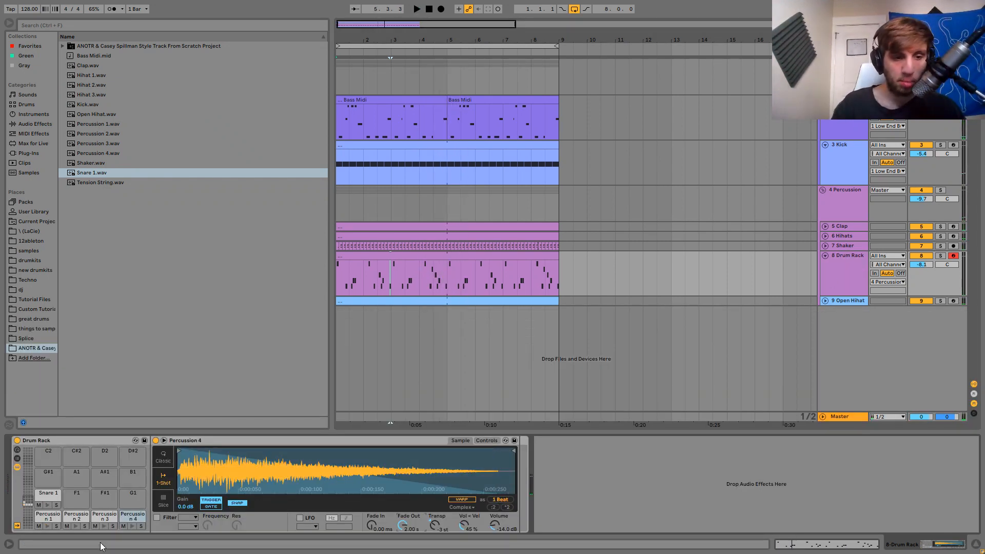
pyautogui.click(133, 528)
pyautogui.press('space')
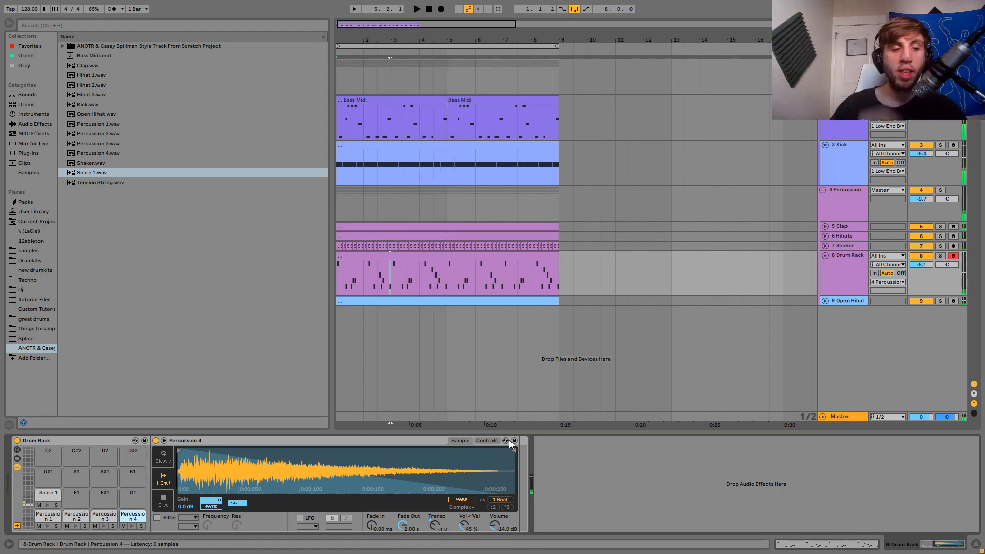
# Audition the Percussion 3 and Percussion 2 pads in the Drum Rack.
pyautogui.click(106, 517)
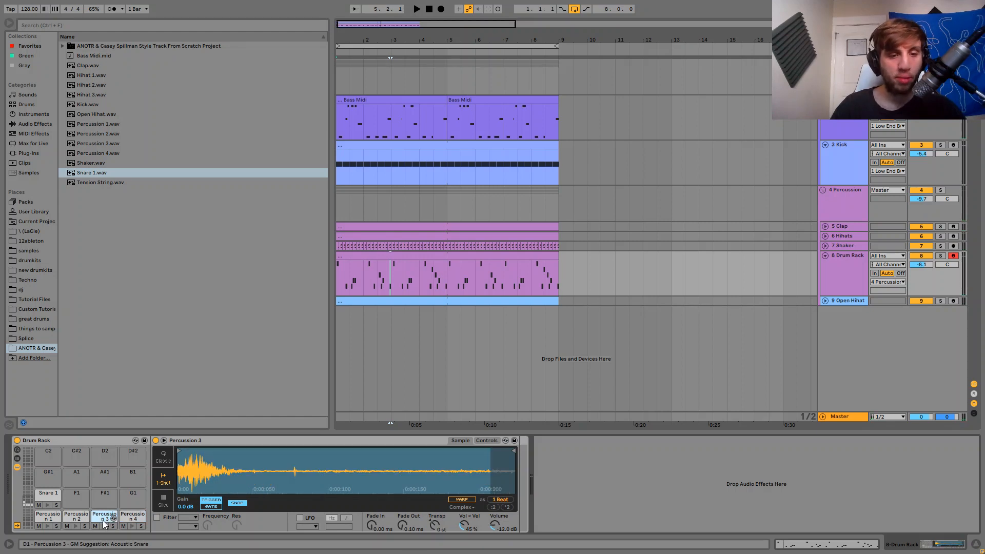
pyautogui.click(102, 528)
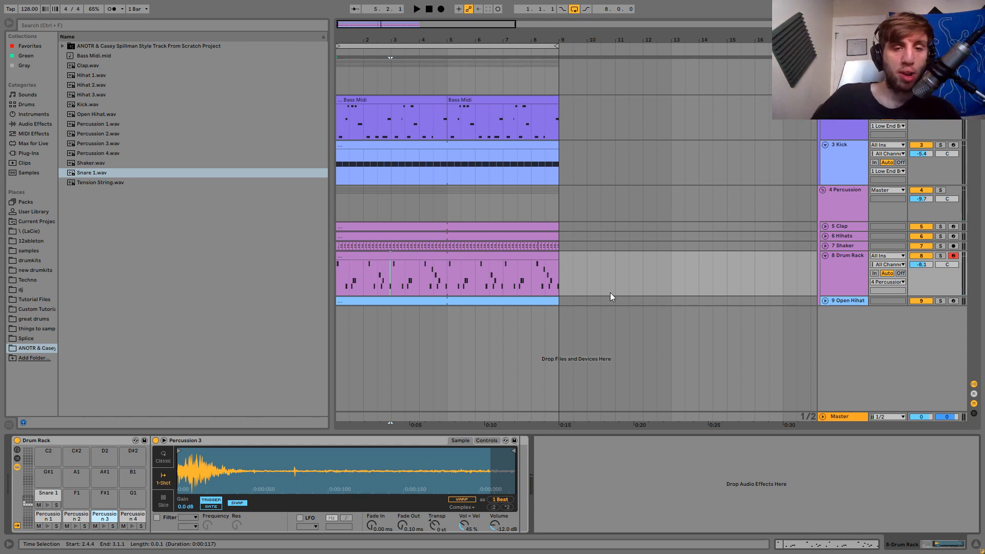
pyautogui.click(490, 256)
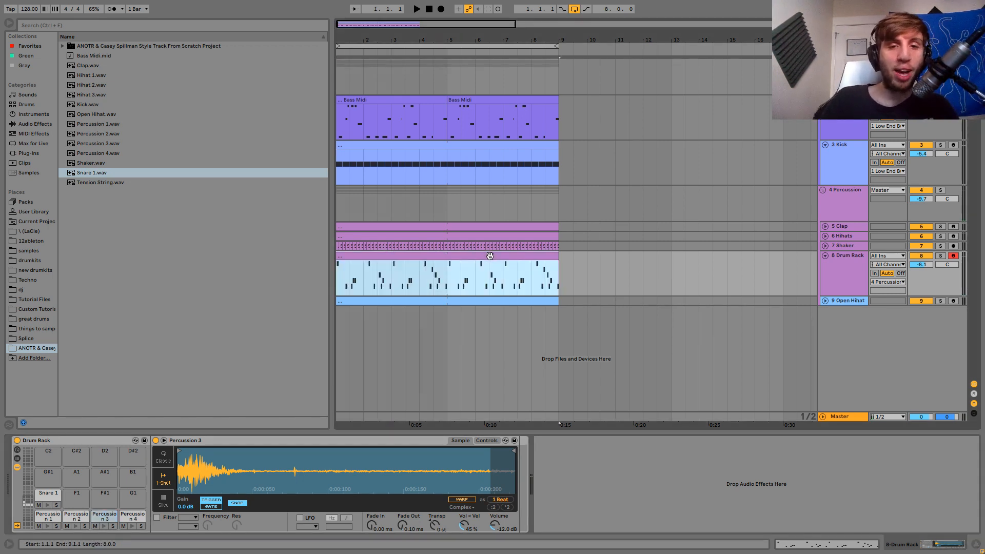
pyautogui.click(117, 144)
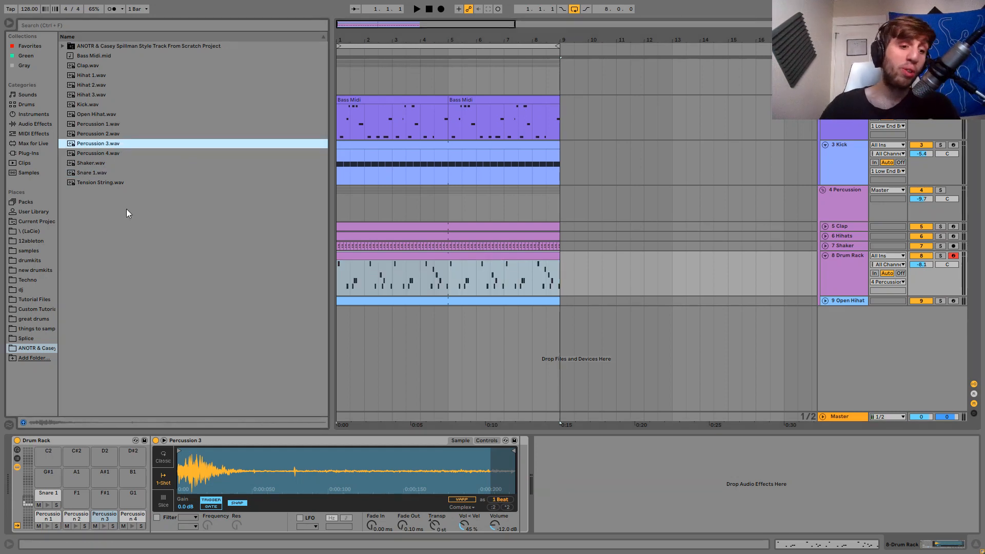
pyautogui.click(104, 526)
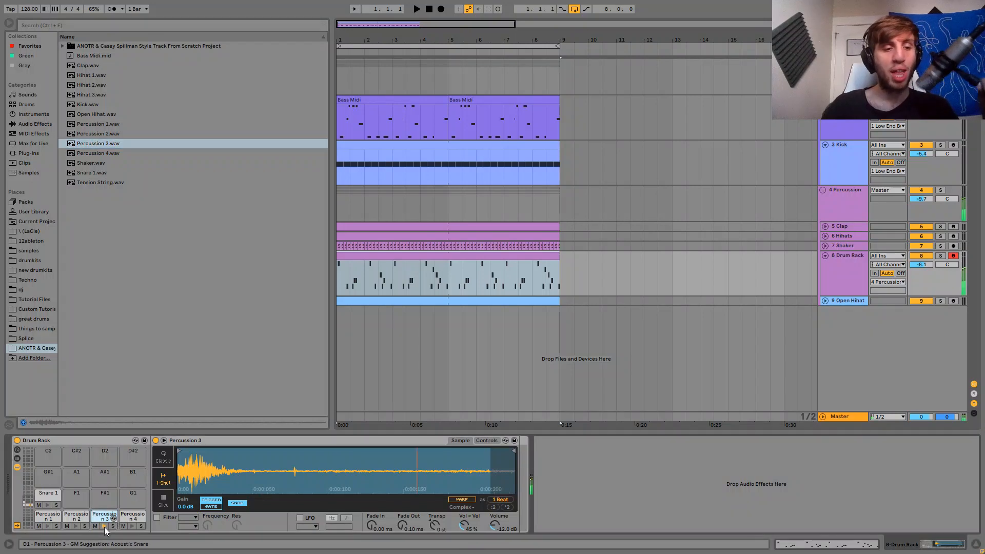
pyautogui.click(78, 526)
pyautogui.click(65, 517)
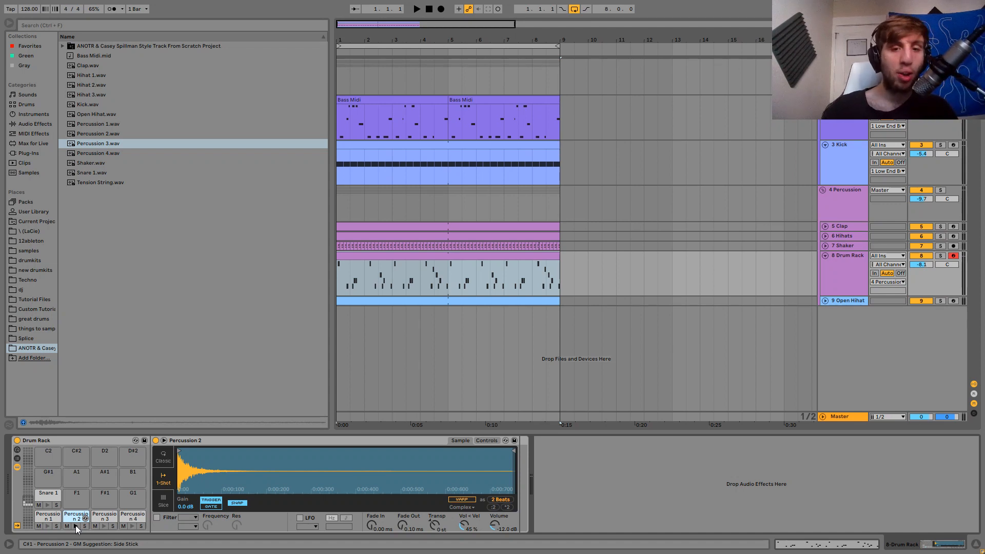
# Play the full mix, lower the Shaker track's volume to -21.2 dB and fold the Percussion group.
pyautogui.press('space')
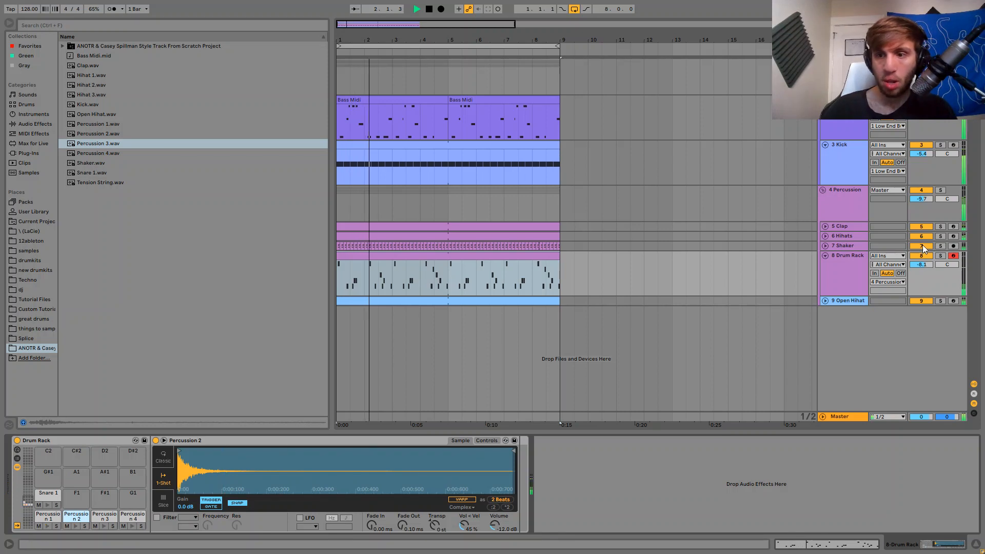
pyautogui.click(826, 246)
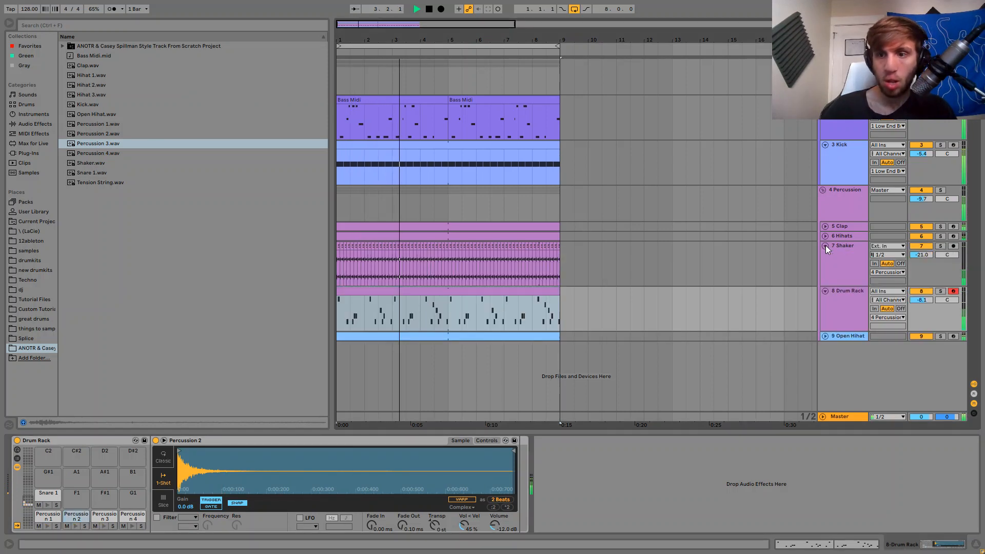
pyautogui.click(858, 247)
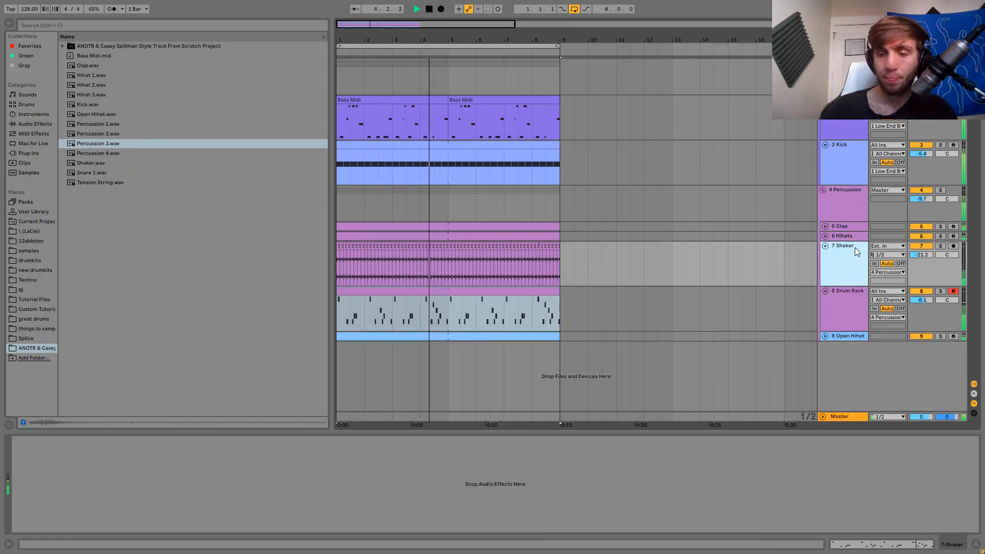
pyautogui.click(826, 245)
pyautogui.click(821, 190)
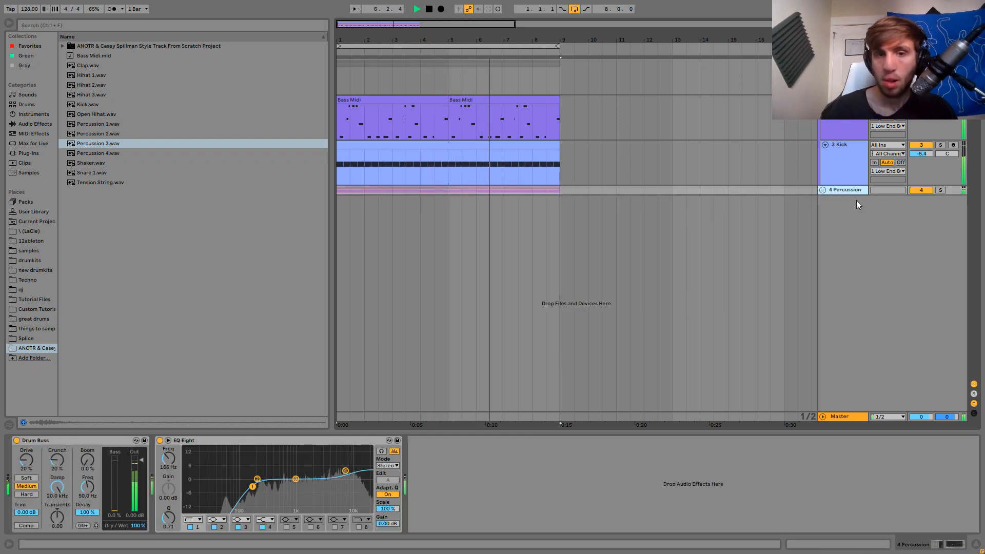
pyautogui.press('space')
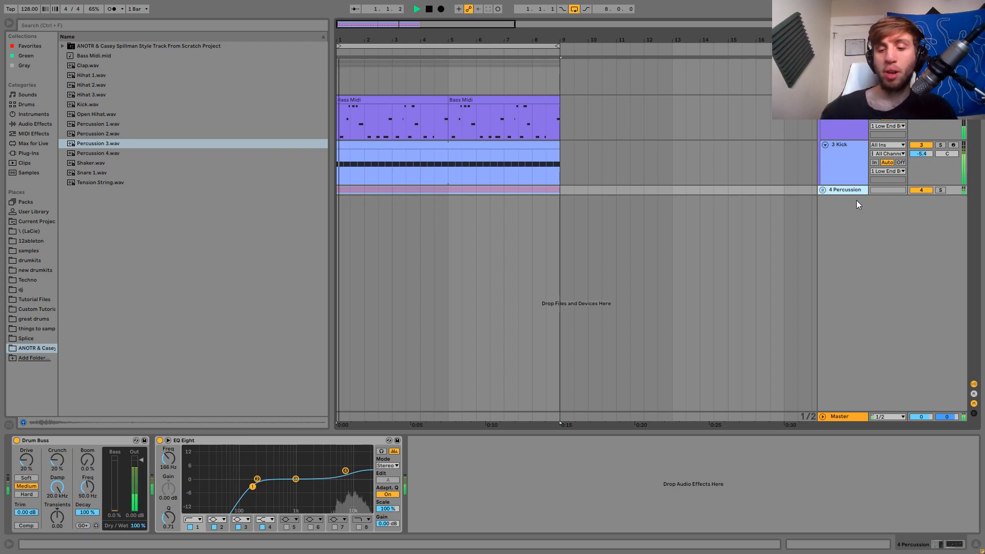
# Unfold the Percussion group, keep the Drum Rack track collapsed, and expand the Open Hihat track to show its mixer controls.
pyautogui.press('Right')
pyautogui.press('Down')
pyautogui.press('Down')
pyautogui.press('Down')
pyautogui.press('Down')
pyautogui.press('Left')
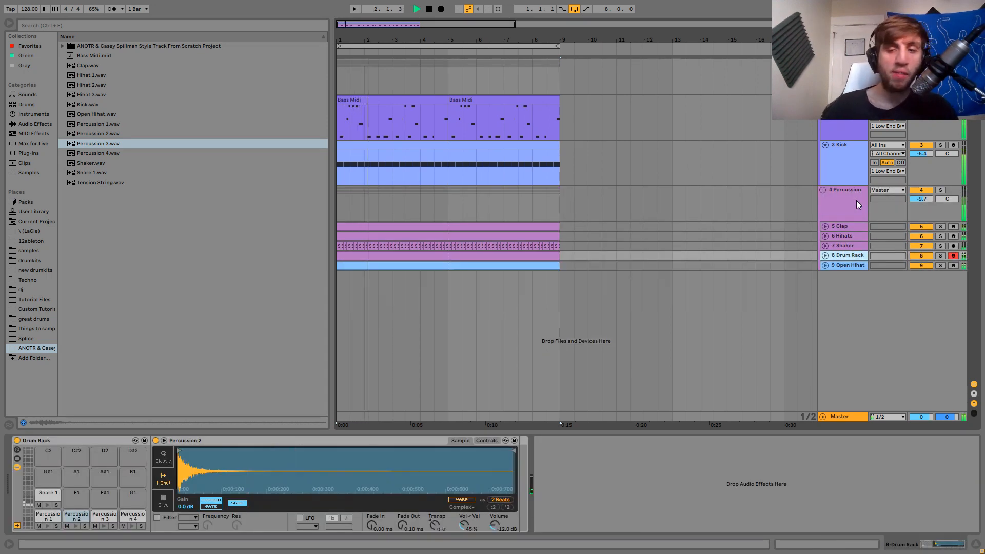
pyautogui.press('Down')
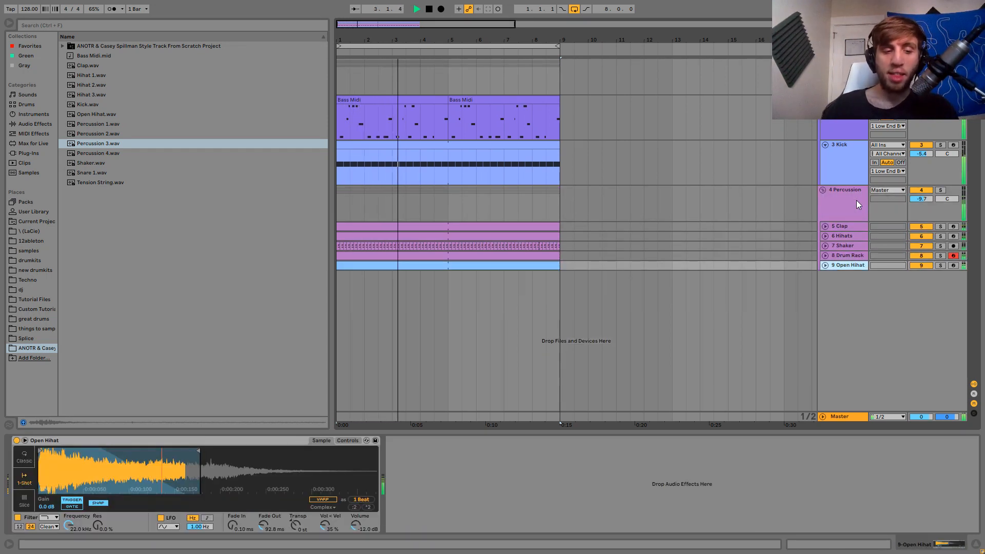
pyautogui.click(825, 265)
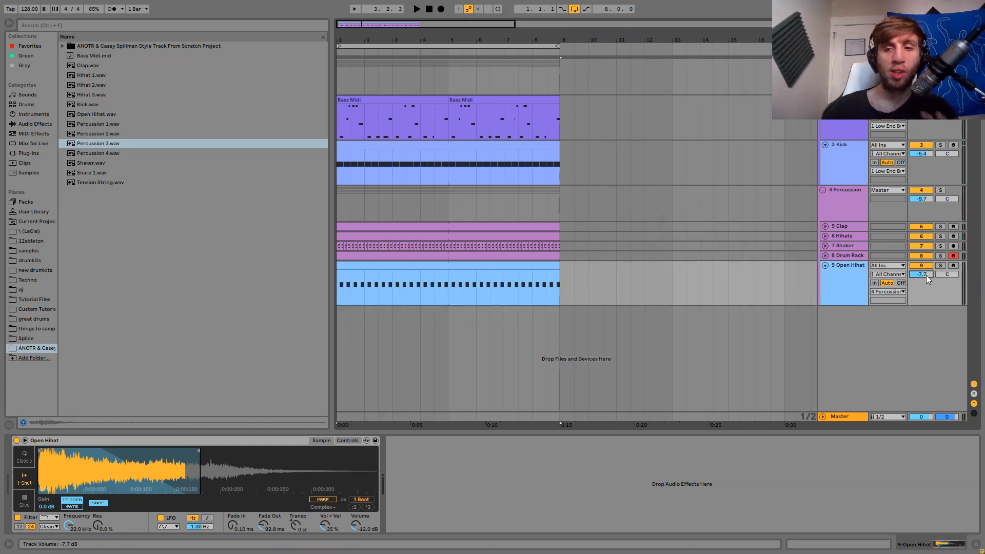
# Solo the Percussion group, listen to its combined groove and unsolo it.
pyautogui.press('space')
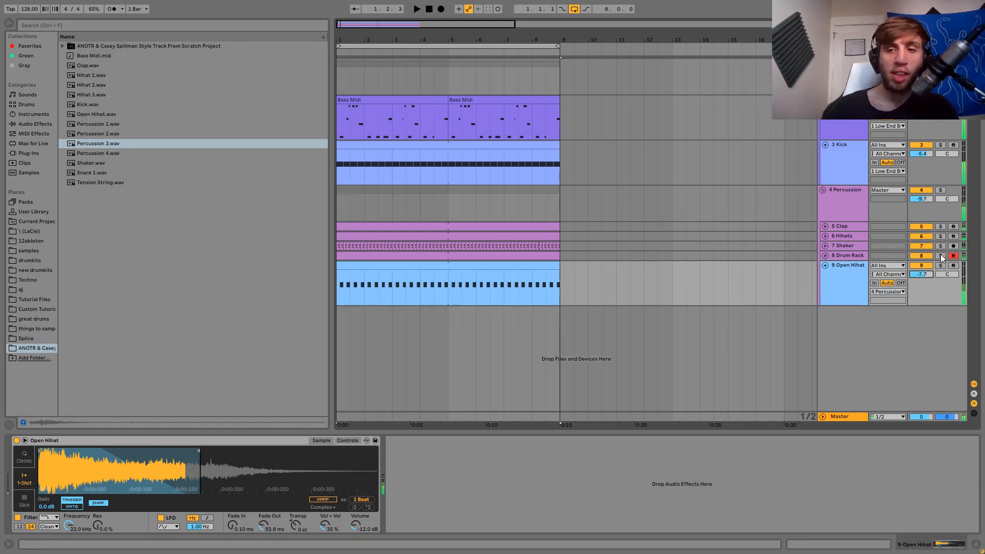
pyautogui.click(866, 209)
pyautogui.click(941, 191)
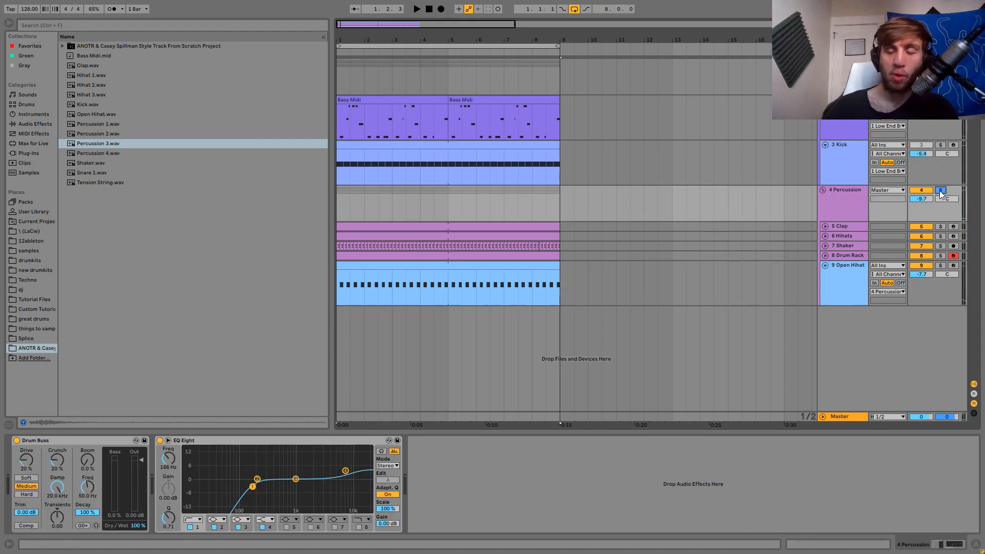
pyautogui.press('space')
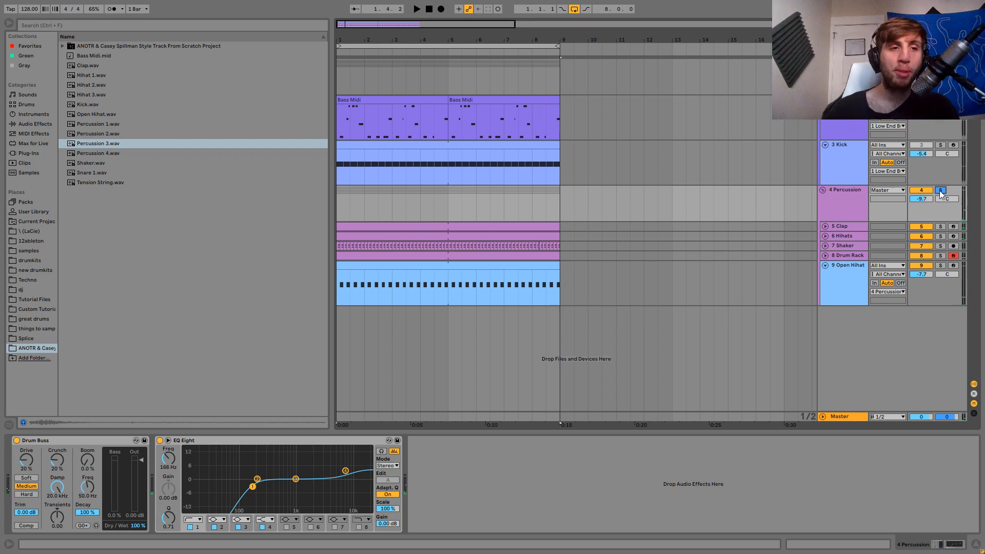
pyautogui.click(941, 191)
pyautogui.press('space')
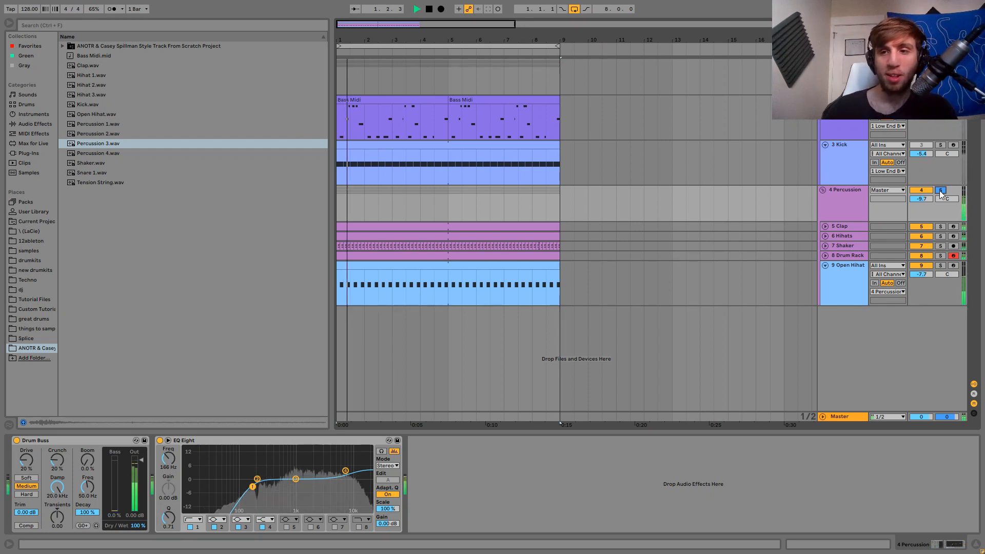
# Select the Percussion group while the full mix plays and switch to the Session view mixer.
pyautogui.click(851, 198)
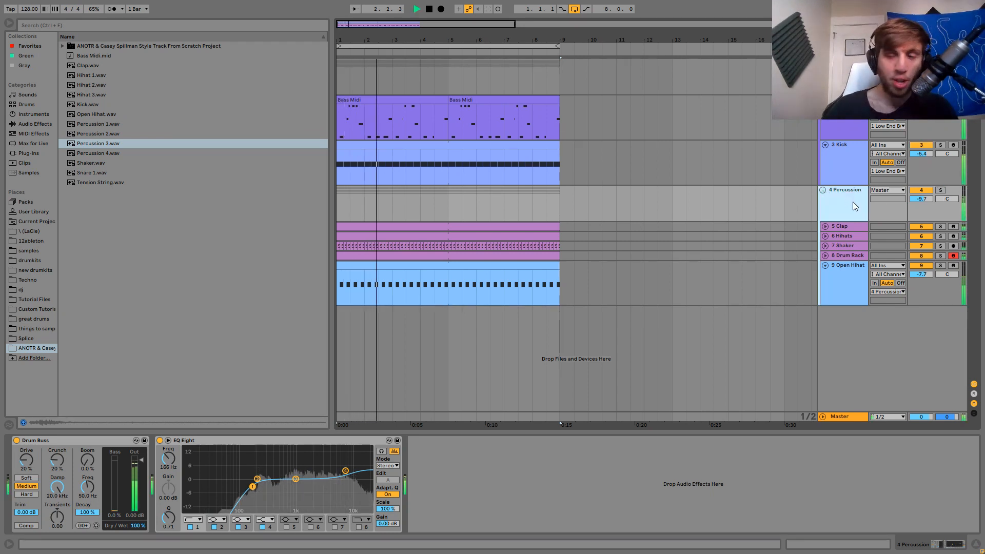
pyautogui.click(912, 200)
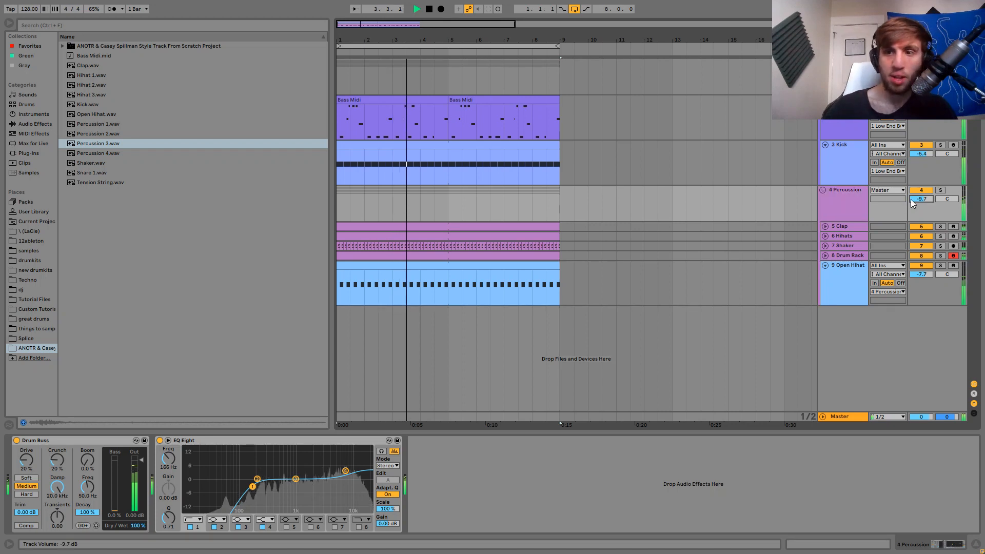
pyautogui.press('Tab')
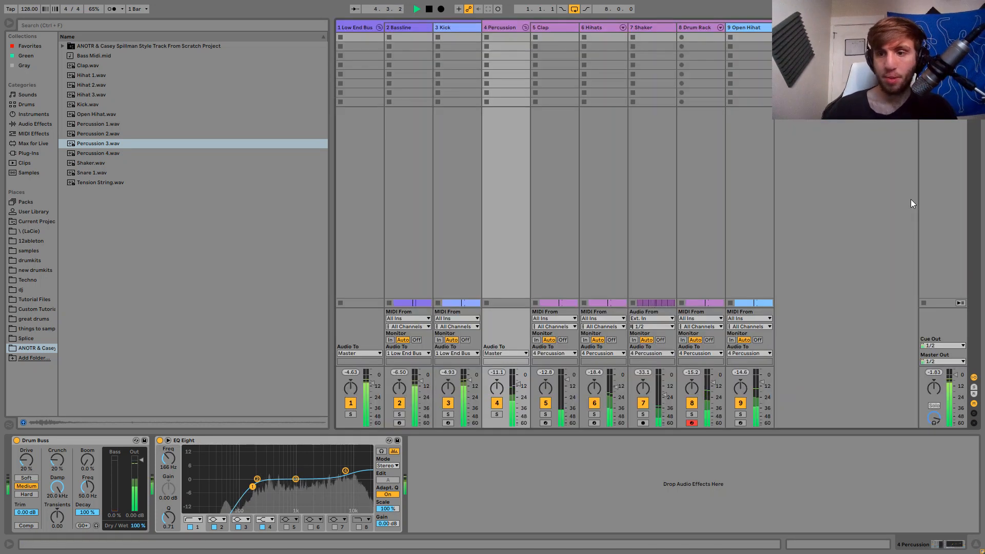
# Lower the Low End Bus and Percussion groups together by 2 dB, taking Percussion to -11.7 dB, and return to the Arrangement view.
pyautogui.press('space')
pyautogui.click(514, 27)
pyautogui.hotkey('ctrl', 'a')
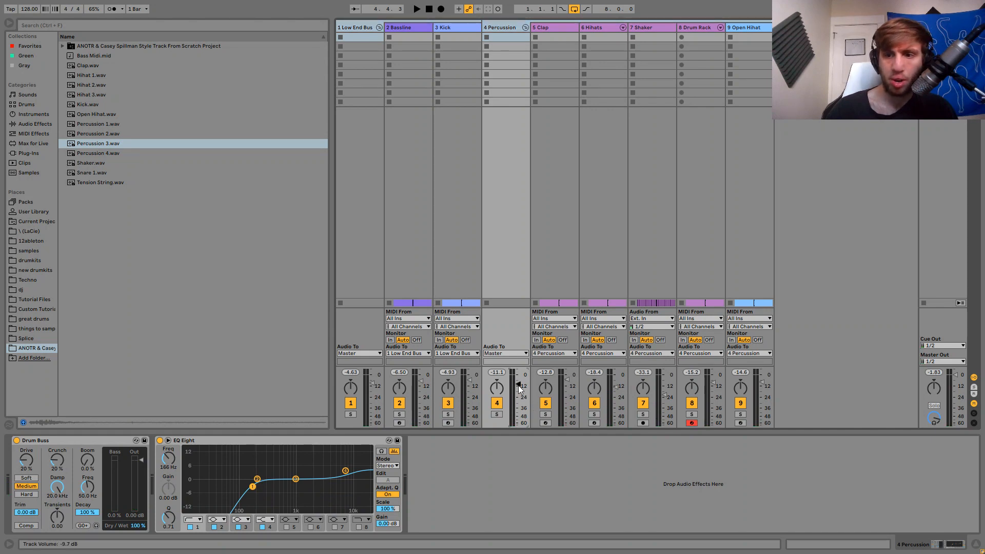
pyautogui.press('space')
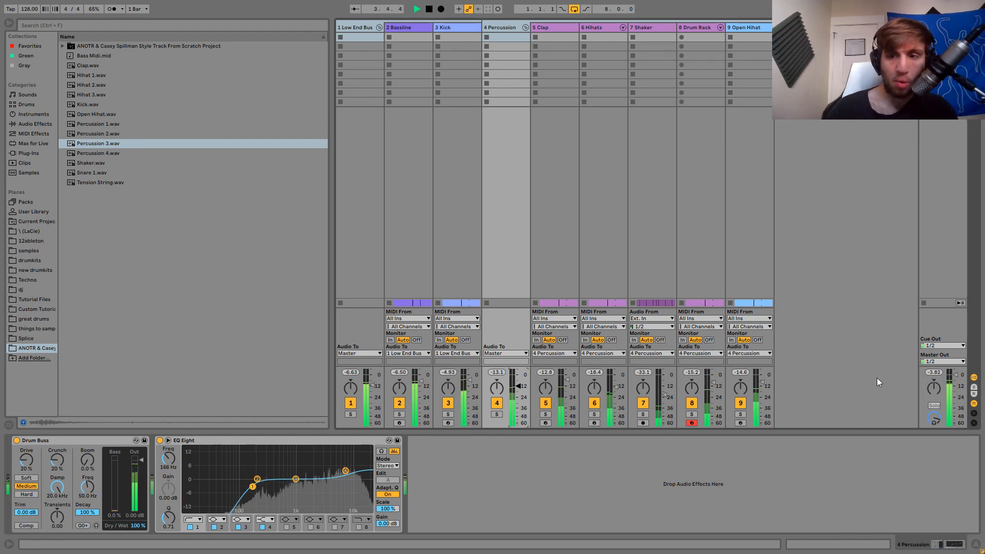
pyautogui.press('Tab')
pyautogui.press('space')
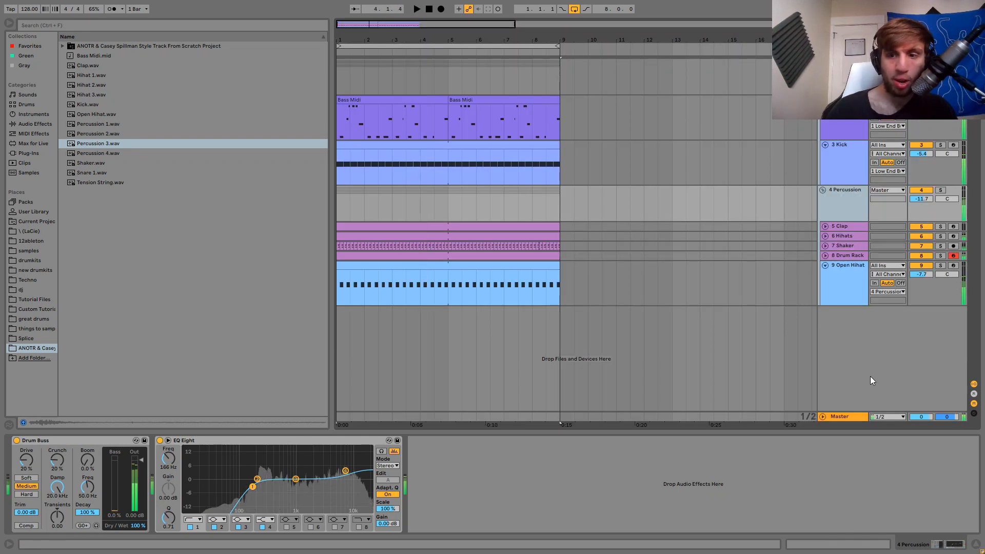
pyautogui.keyDown('alt'); pyautogui.click(821, 188); pyautogui.keyUp('alt')
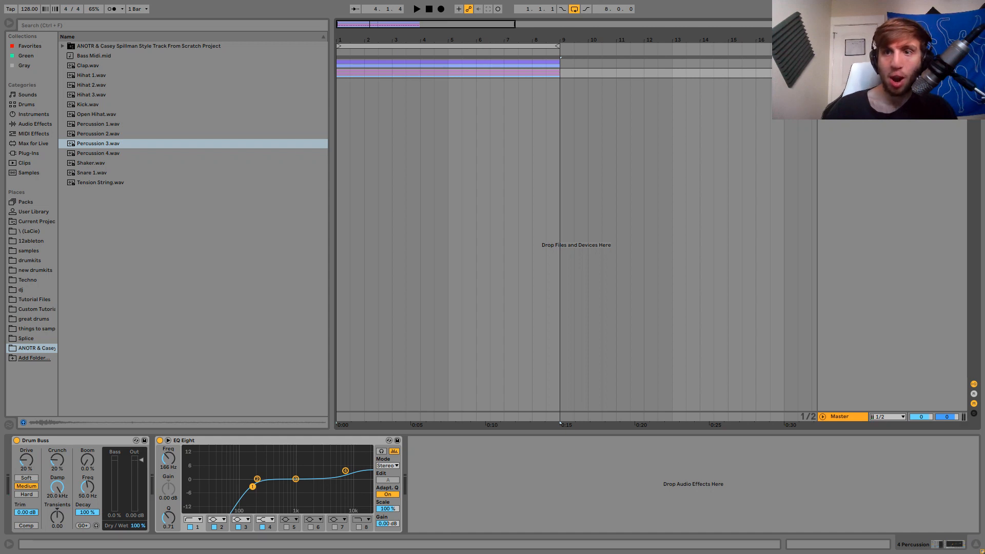
pyautogui.click(822, 72)
pyautogui.click(822, 63)
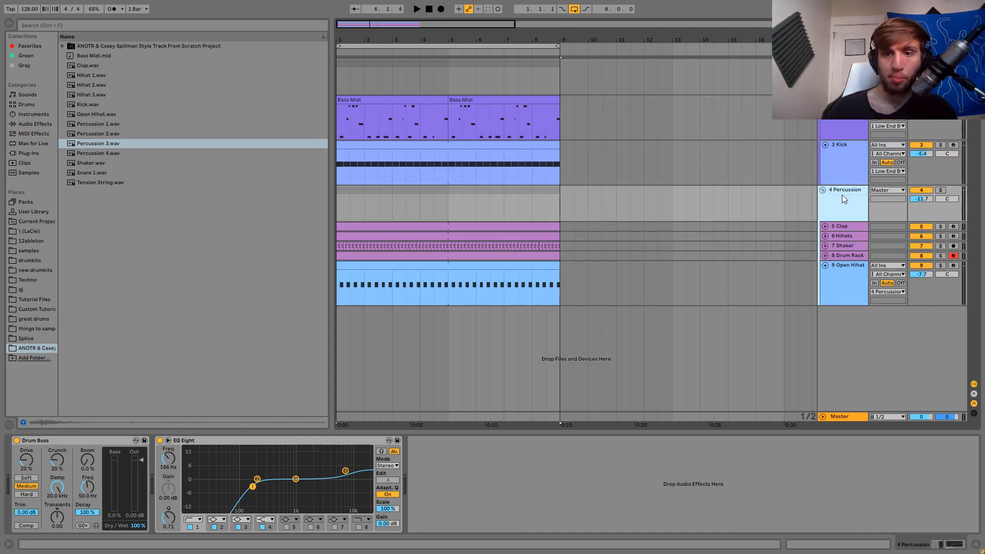
# Add a Reverb audio effect at the start of the Percussion group's device chain, before Drum Buss.
pyautogui.press('space')
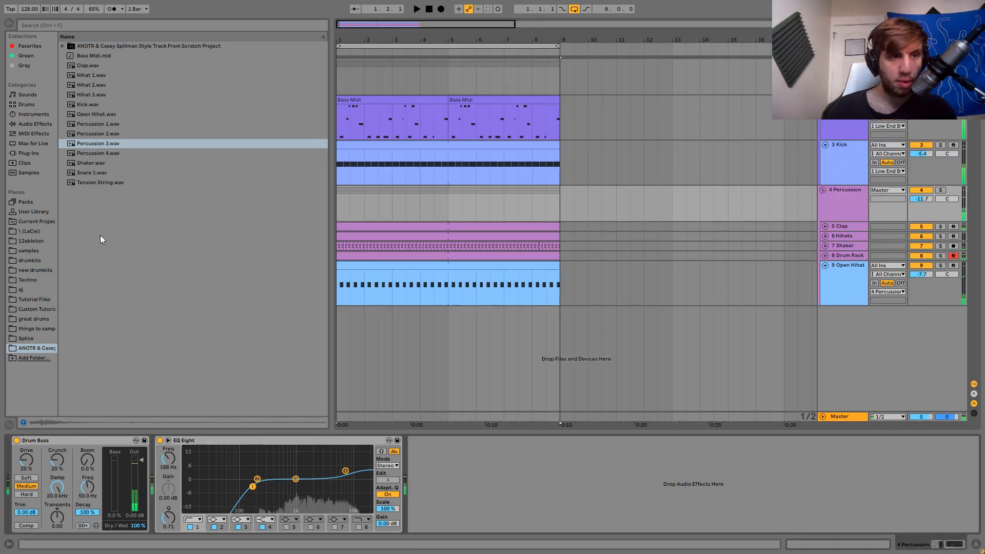
pyautogui.click(41, 124)
pyautogui.scroll(-1, 140, 285)
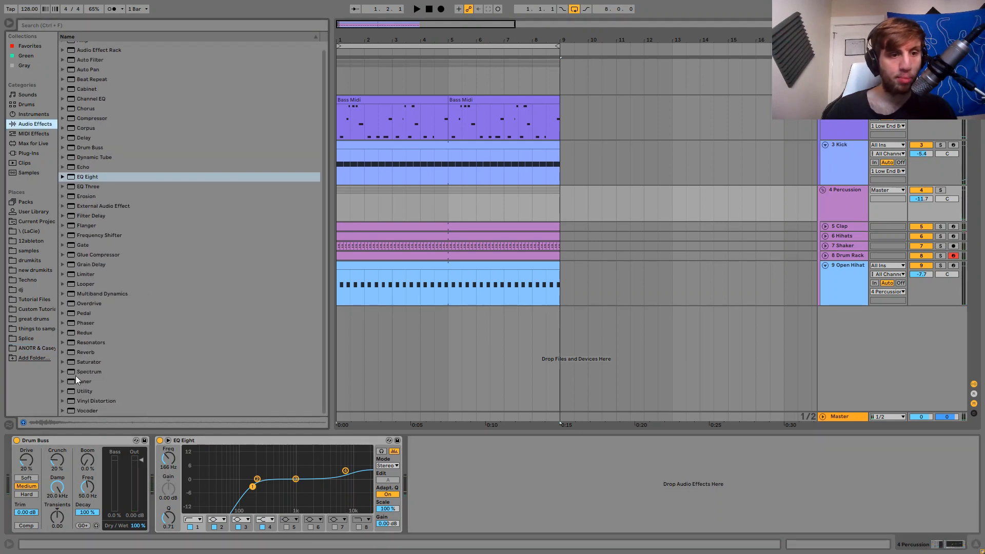
pyautogui.moveTo(82, 353); pyautogui.dragTo(49, 490)
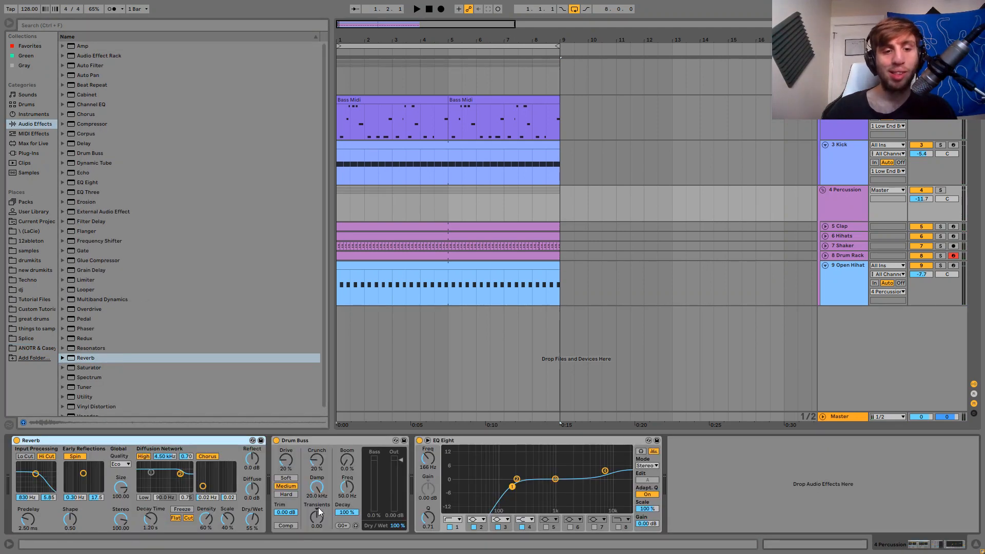
# Set the Percussion group's Reverb Dry/Wet to 8% and audition the group soloed, followed by the full mix.
pyautogui.press('space')
pyautogui.press('space')
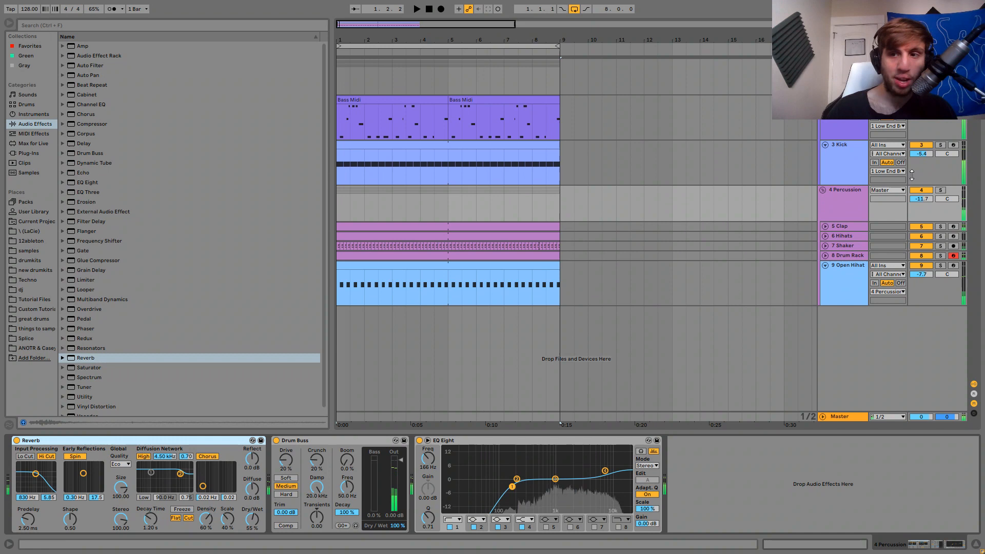
pyautogui.click(941, 190)
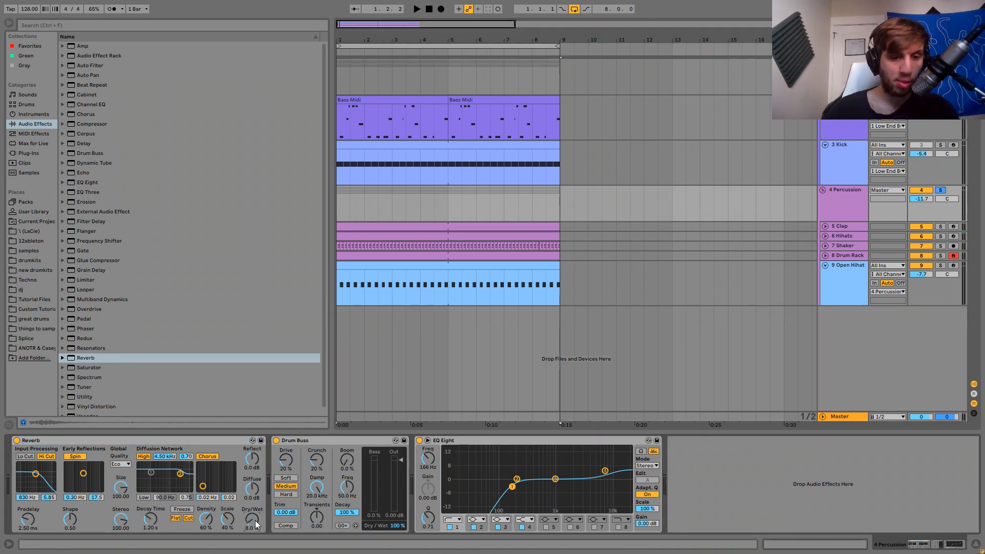
pyautogui.press('space')
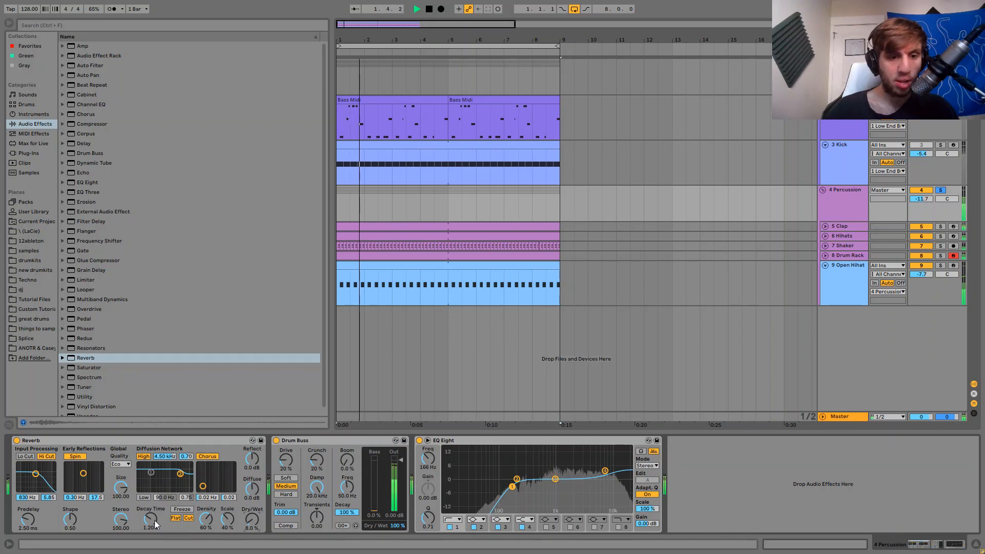
pyautogui.click(940, 190)
pyautogui.click(850, 211)
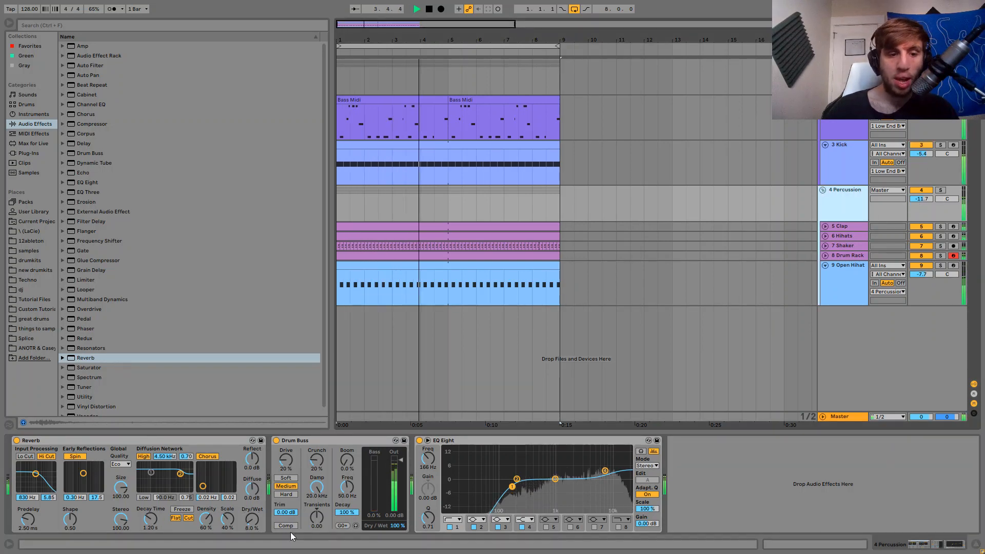
# Lower the Percussion group's Reverb Dry/Wet to 3% and compare the group soloed and in the full mix.
pyautogui.press('space')
pyautogui.press('space')
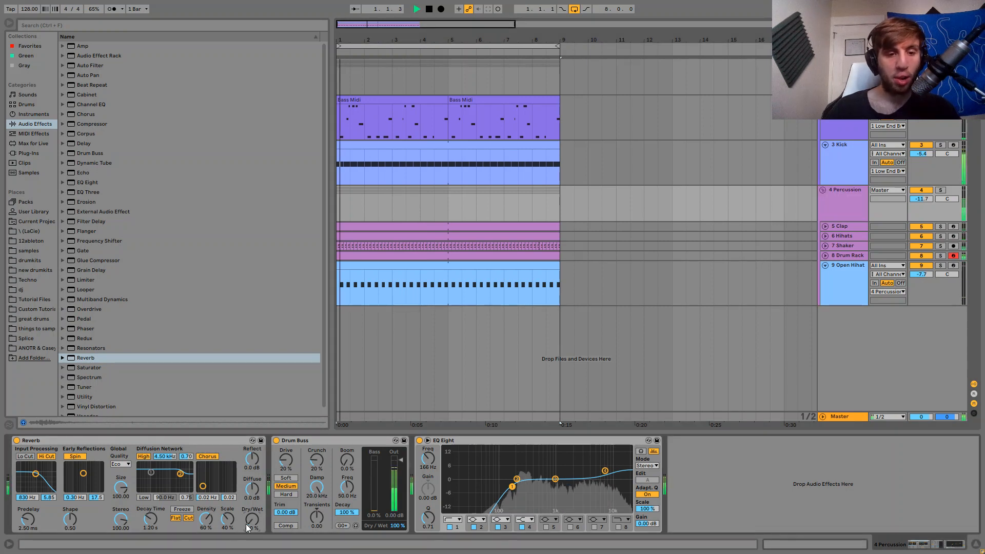
pyautogui.press('space')
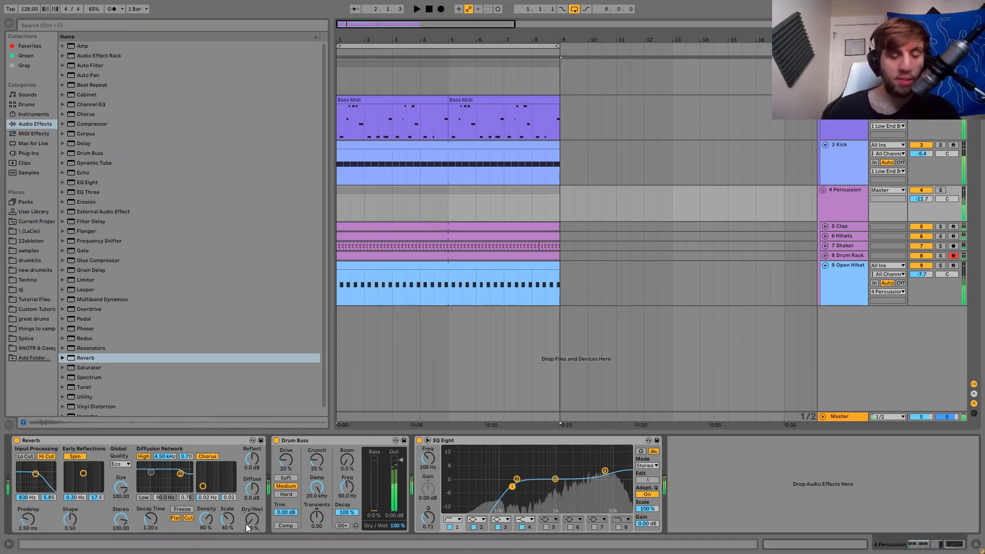
pyautogui.press('space')
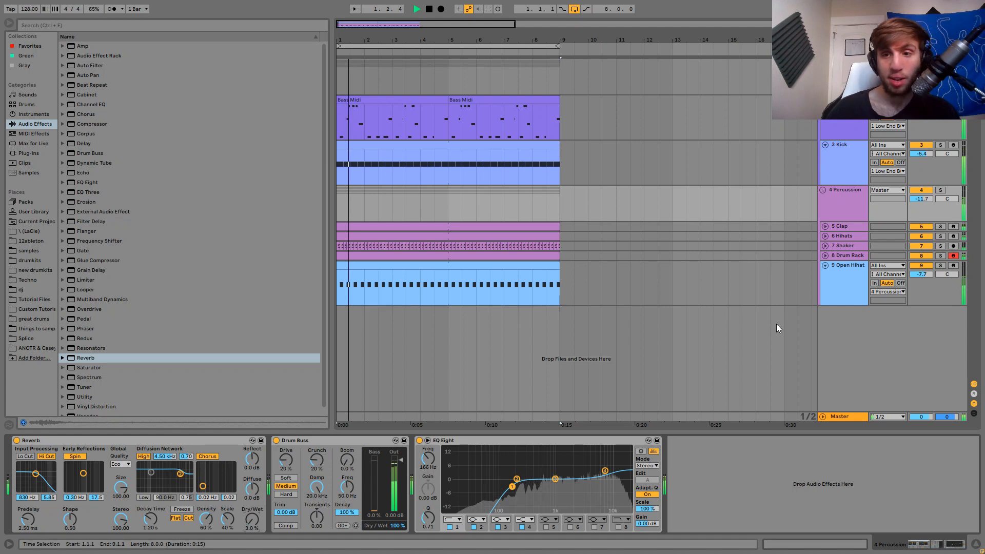
pyautogui.click(941, 190)
pyautogui.click(940, 190)
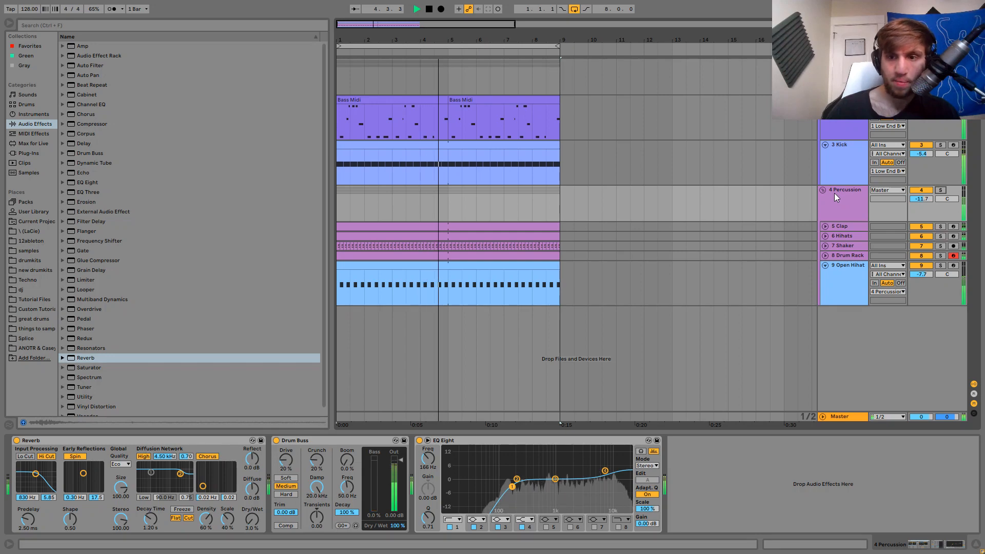
# Group the Hihats, Shaker and Open Hihat tracks inside the Percussion group and solo the new group.
pyautogui.press('space')
pyautogui.click(841, 236)
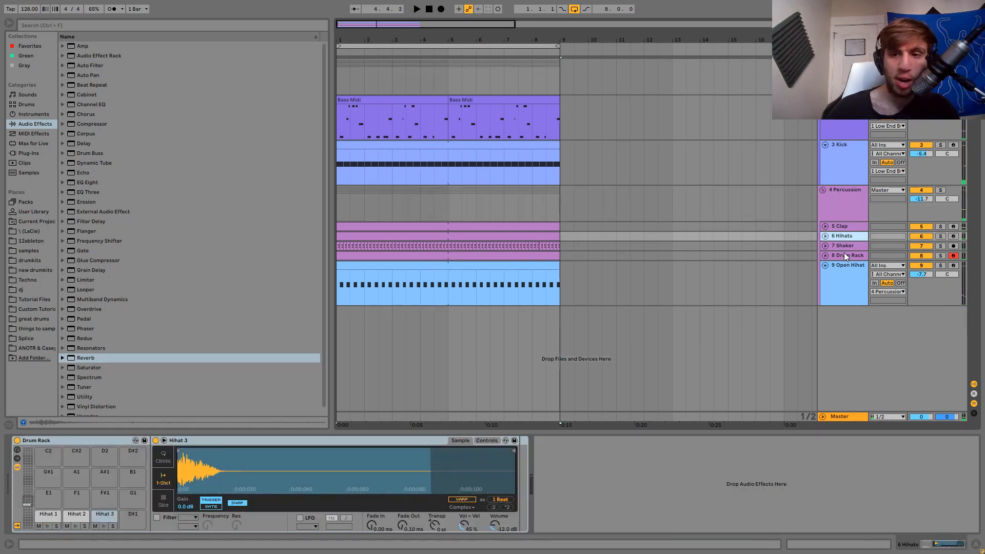
pyautogui.keyDown('shift'); pyautogui.click(844, 271); pyautogui.keyUp('shift')
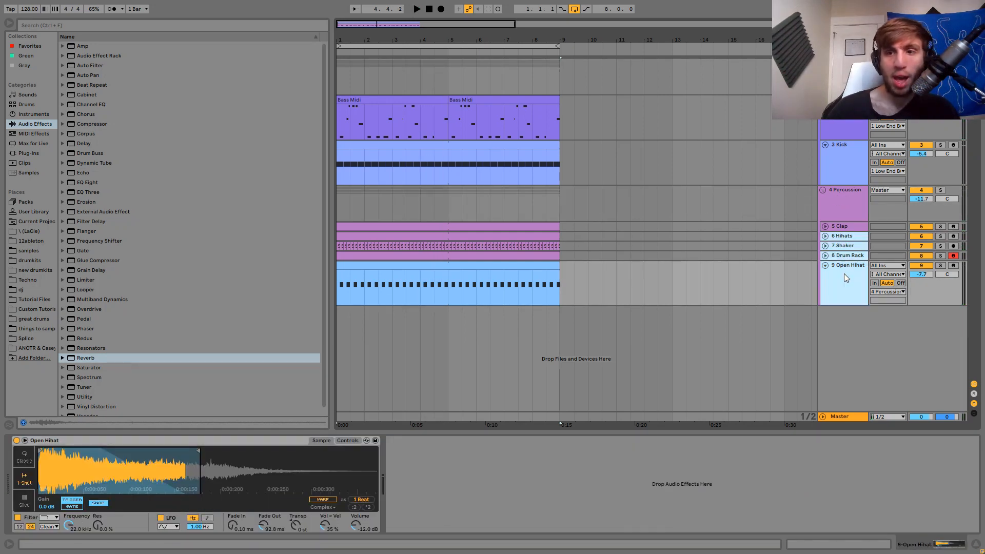
pyautogui.keyDown('ctrl'); pyautogui.click(847, 260); pyautogui.keyUp('ctrl')
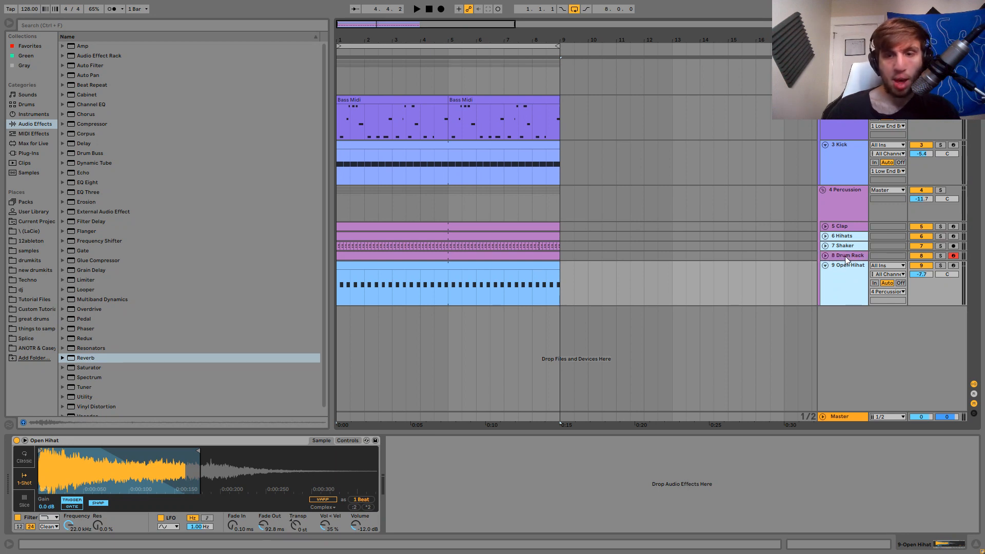
pyautogui.hotkey('ctrl', 'g')
pyautogui.click(941, 237)
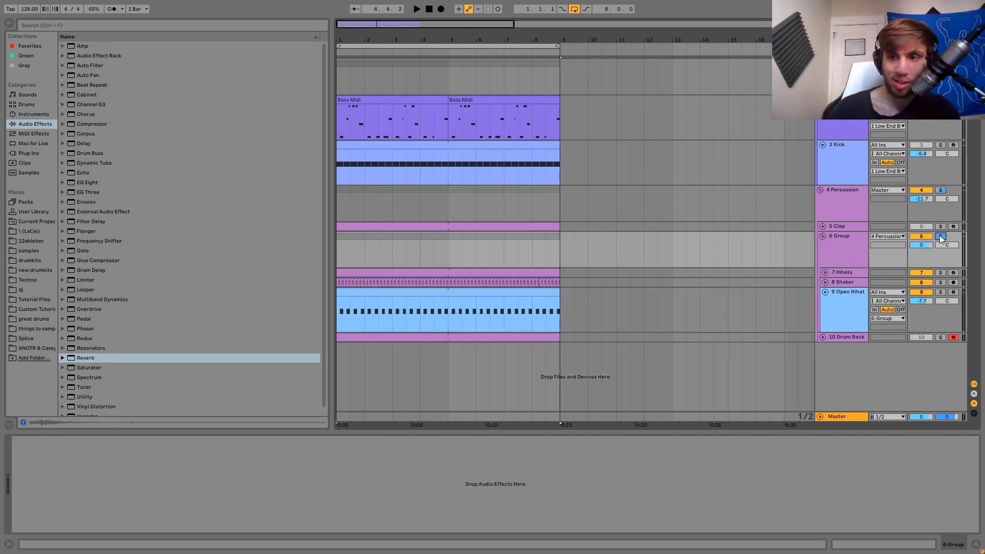
# Move the Reverb from the Percussion group to the new nested group and set its Dry/Wet to 5%.
pyautogui.click(837, 207)
pyautogui.click(220, 439)
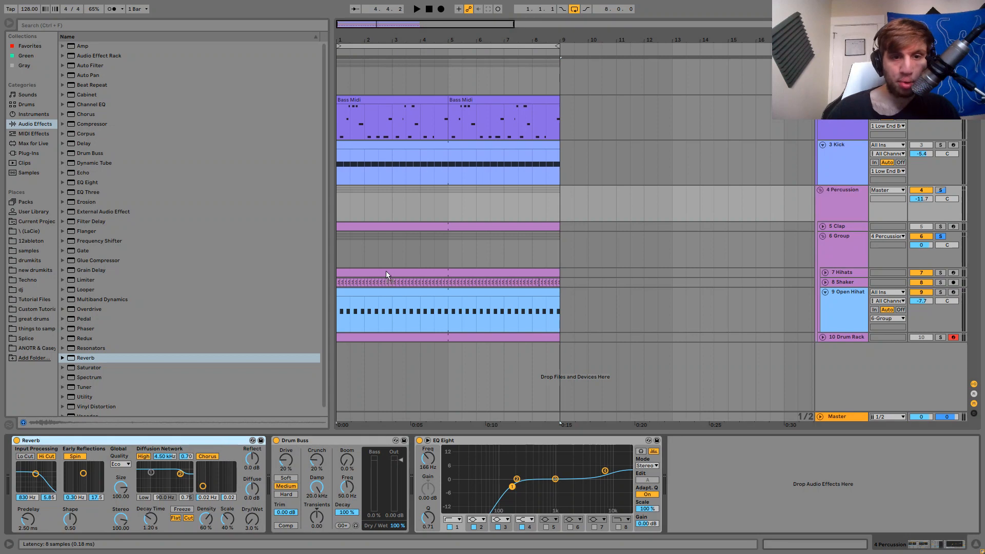
pyautogui.click(373, 248)
pyautogui.press('space')
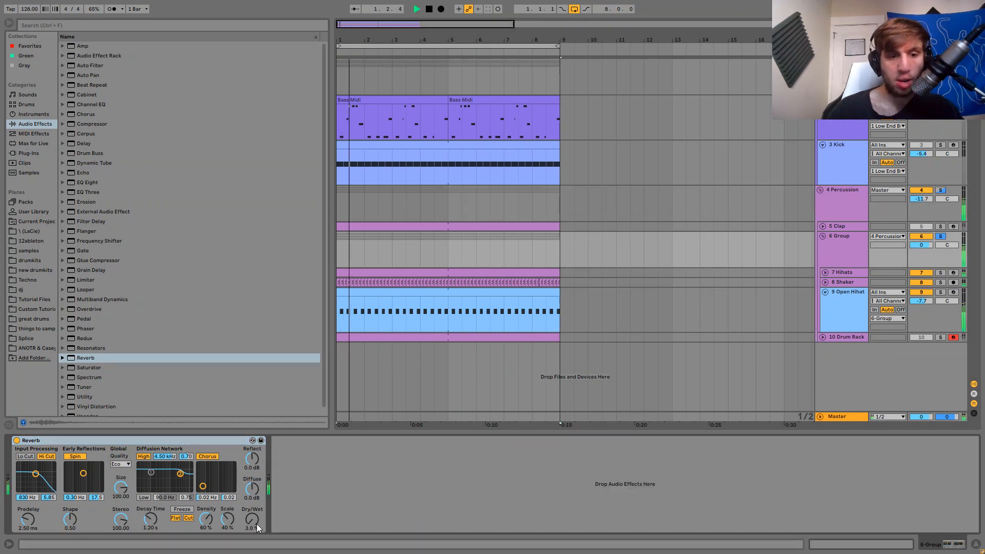
pyautogui.write('5')
pyautogui.press('Return')
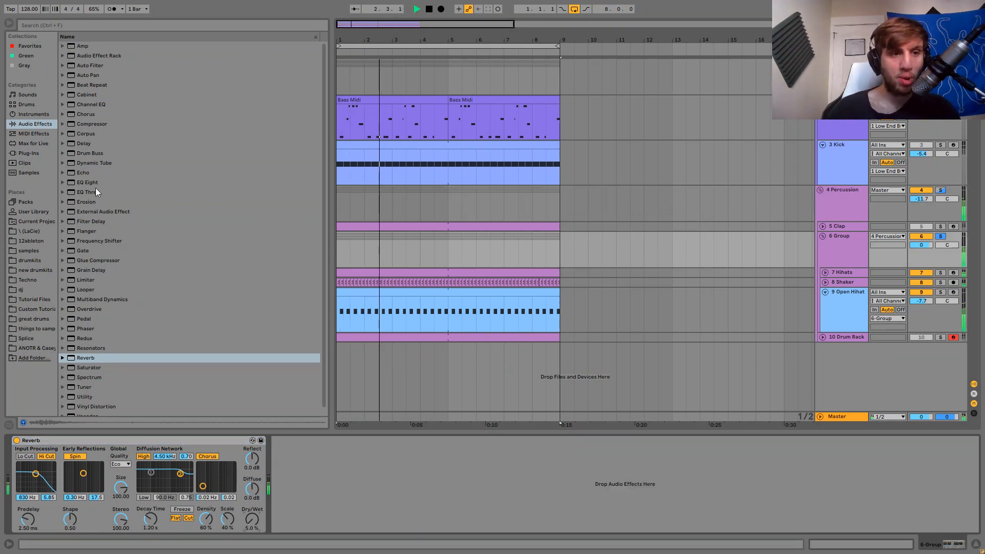
# Add an Auto Filter after the Reverb, switch it to high-pass and set its frequency to 204 Hz with 15% resonance.
pyautogui.doubleClick(79, 65)
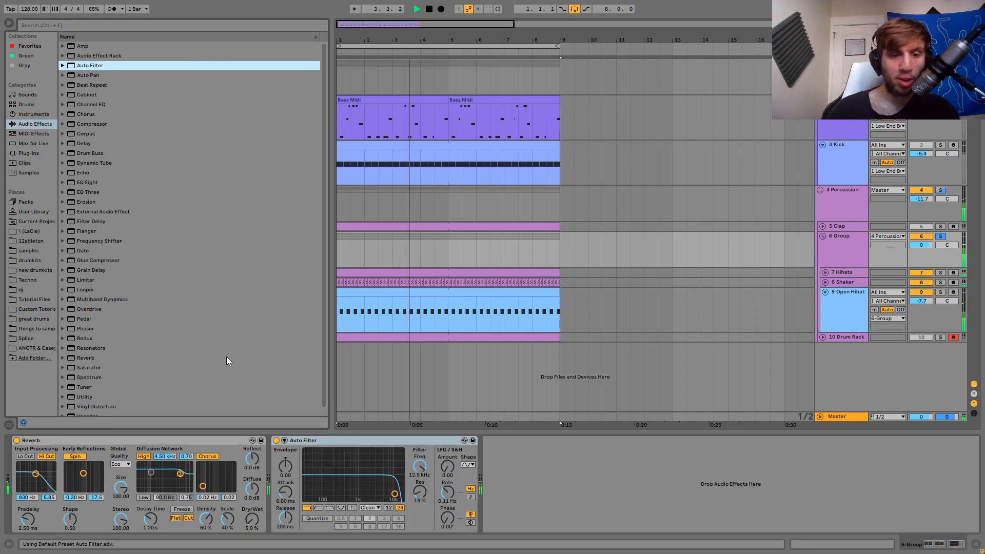
pyautogui.click(318, 508)
pyautogui.moveTo(336, 497); pyautogui.dragTo(335, 493)
# Rename the new nested group as Hihats.
pyautogui.click(858, 240)
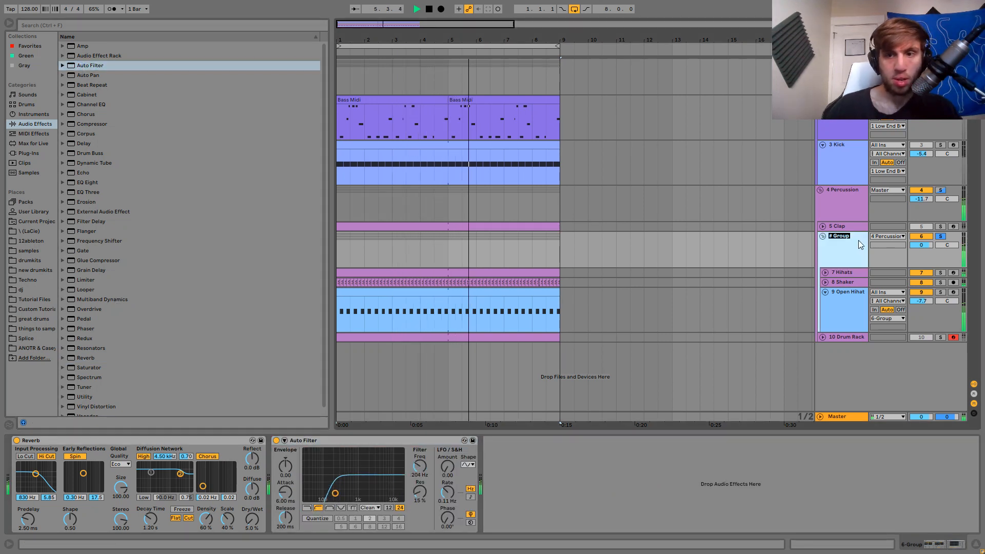
pyautogui.hotkey('ctrl', 'r')
pyautogui.write('Hihats')
pyautogui.press('Return')
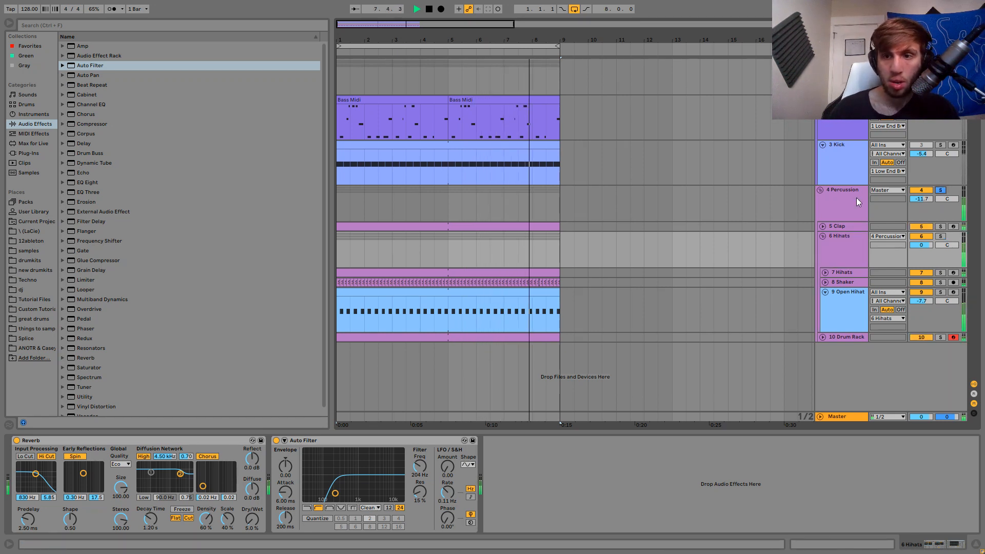
# Unsolo the percussion groups, set the Hihats group's volume to 1.0 dB in the full mix and expand the Shaker track.
pyautogui.click(913, 190)
pyautogui.click(941, 190)
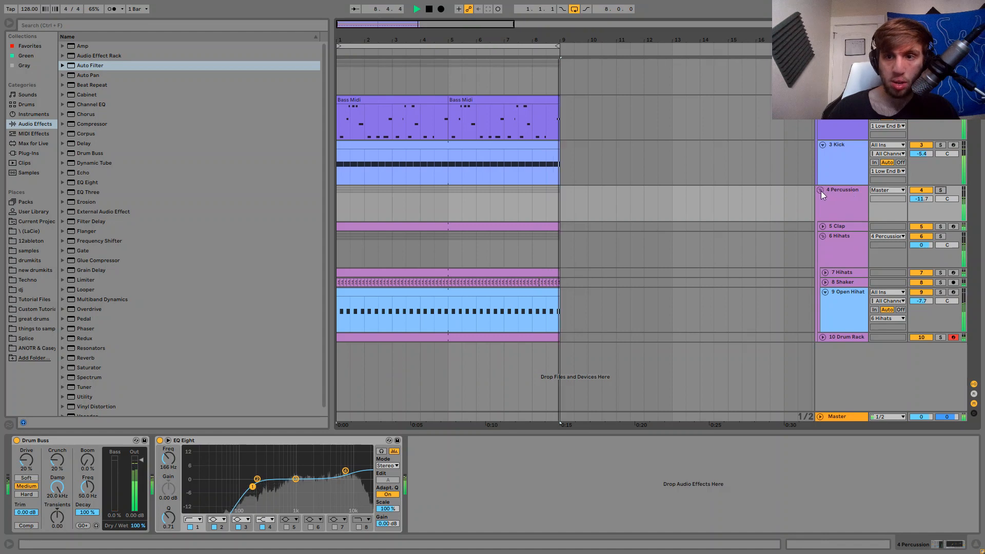
pyautogui.click(835, 263)
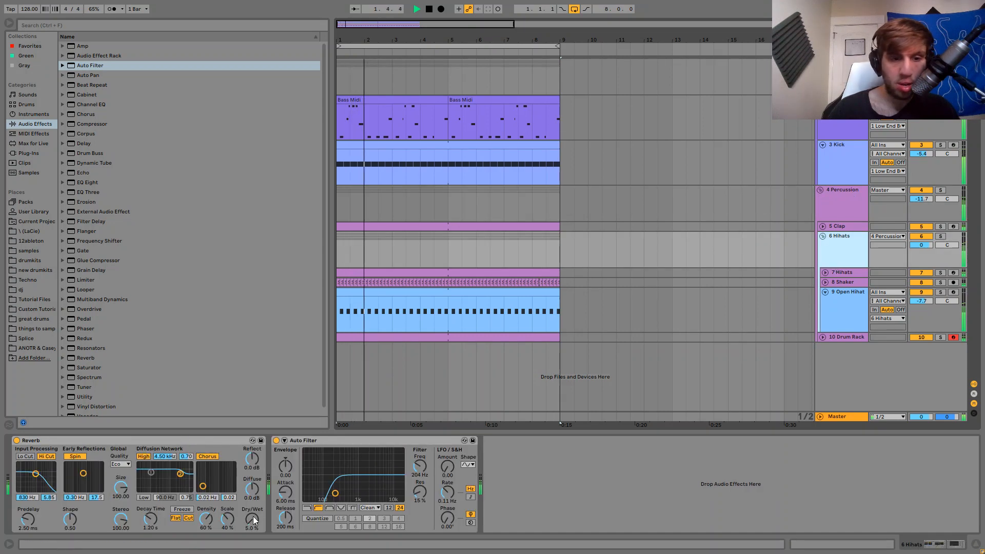
pyautogui.click(920, 246)
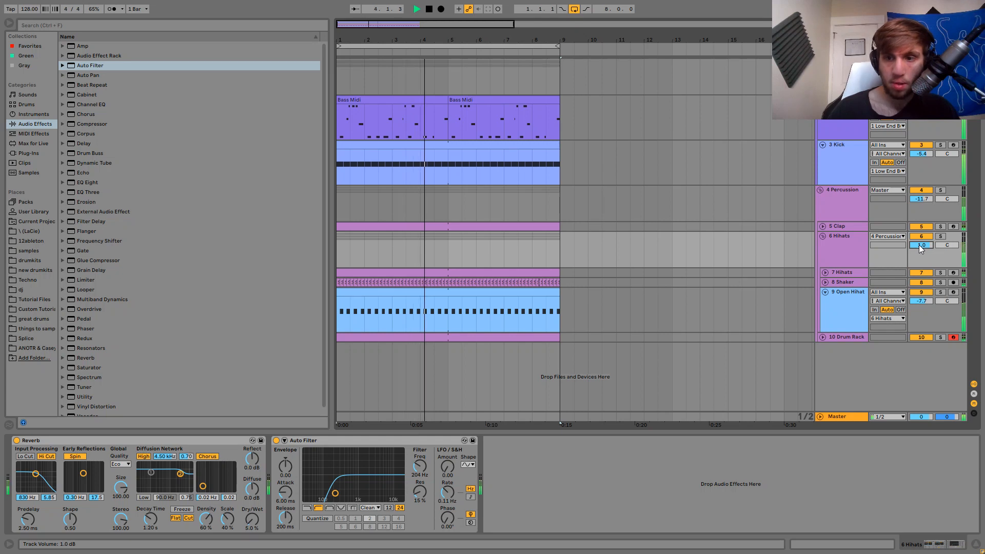
pyautogui.press('Up')
pyautogui.click(825, 283)
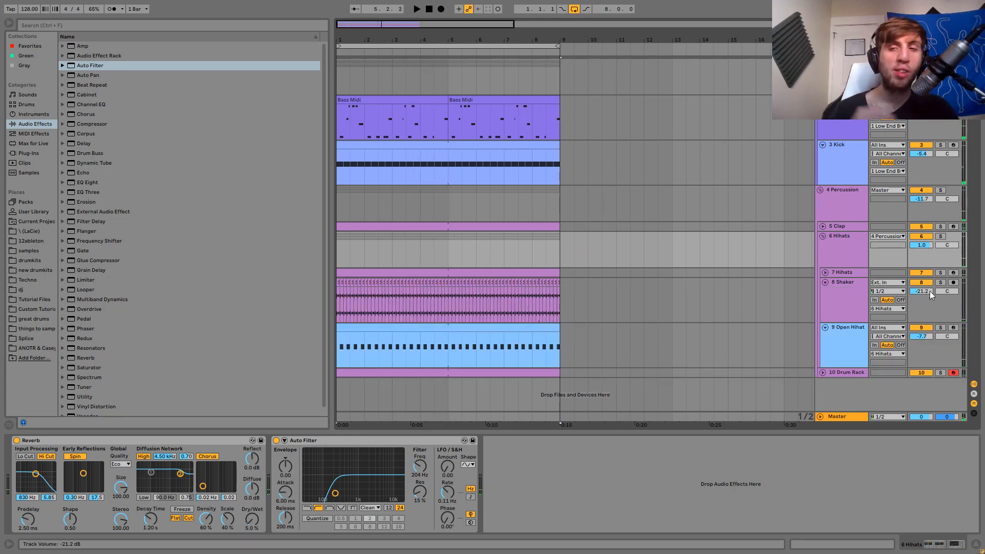
pyautogui.press('space')
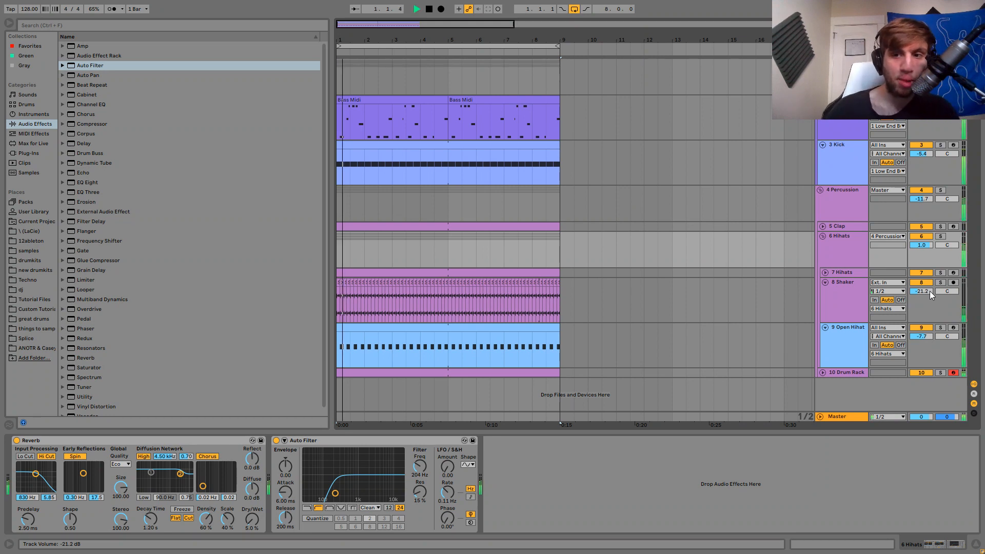
# Fold the Percussion and Low End Bus groups and set the Percussion group's Drum Buss Crunch to 27% and Transients to 0.18.
pyautogui.click(820, 191)
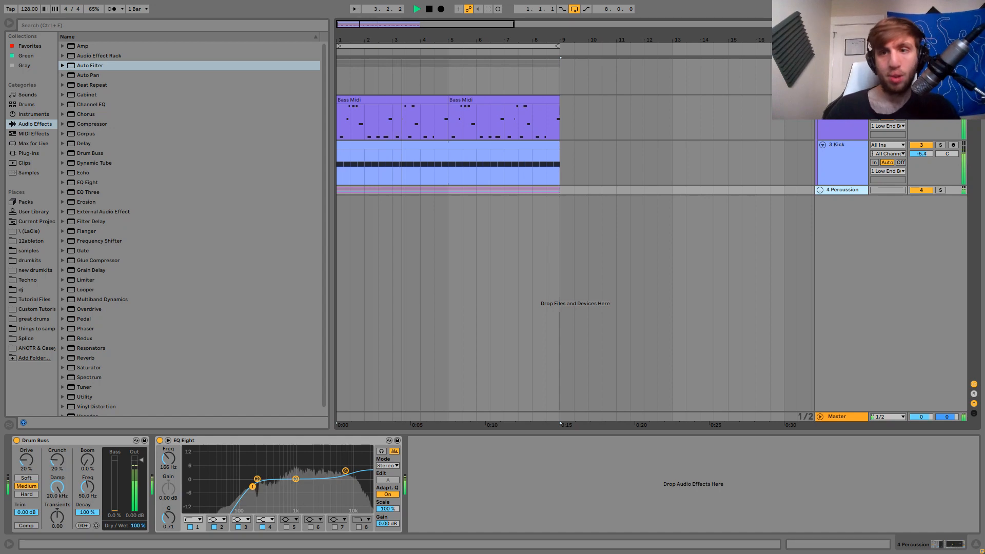
pyautogui.click(820, 64)
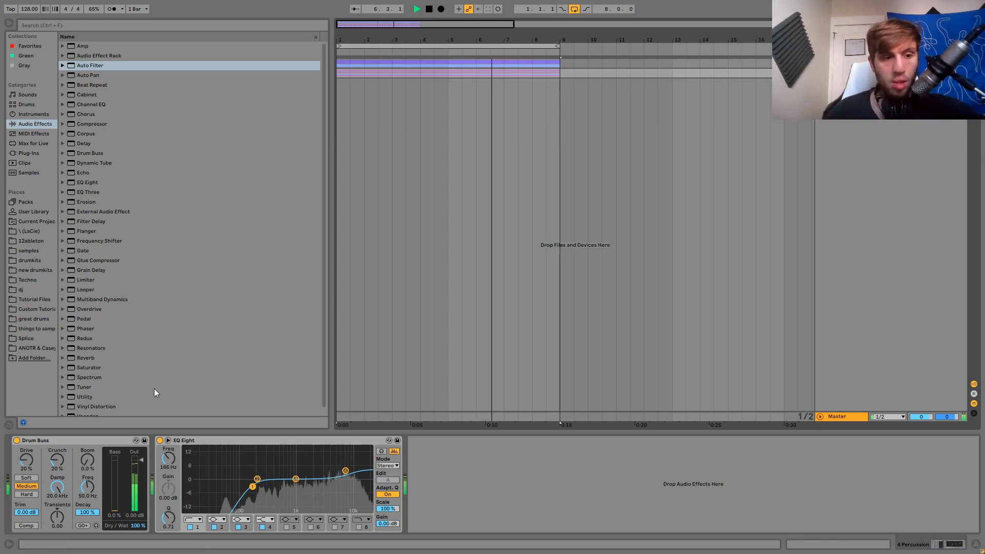
pyautogui.moveTo(51, 451); pyautogui.dragTo(51, 447)
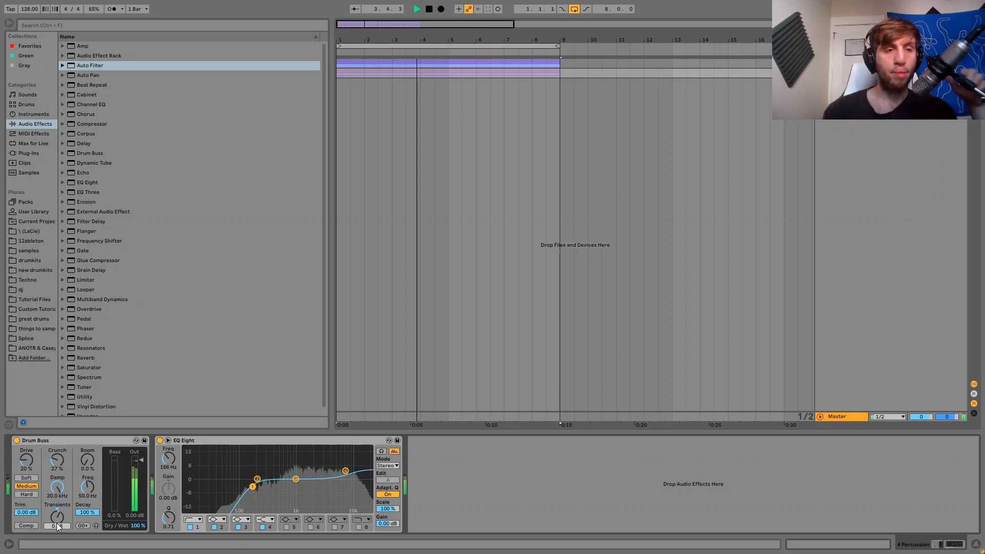
pyautogui.press('space')
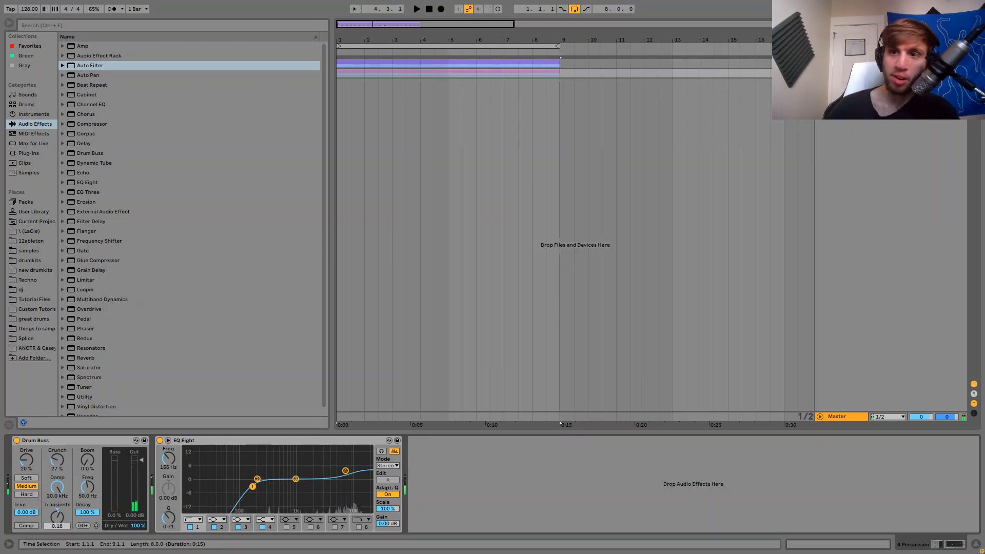
# Add a new MIDI track below the Percussion group and unfold the group.
pyautogui.click(820, 73)
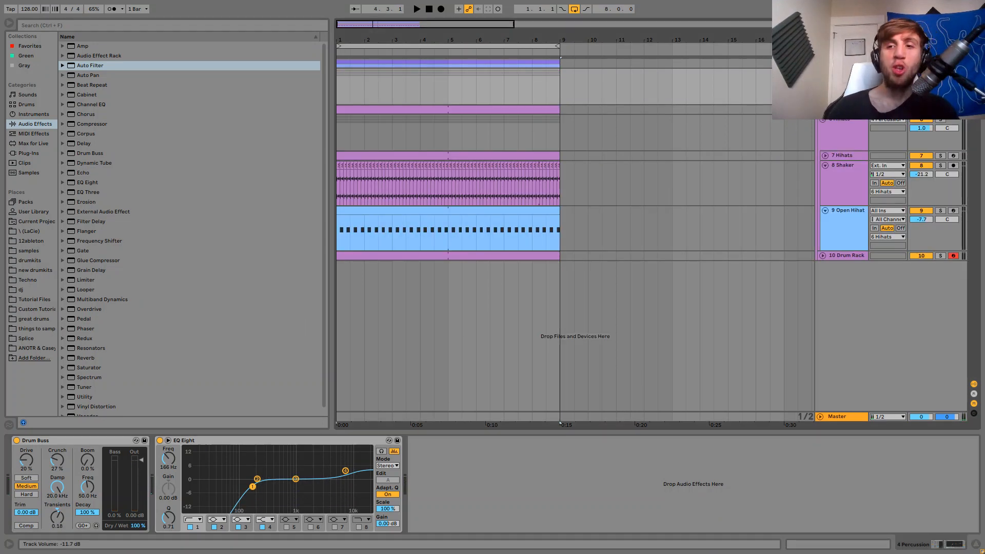
pyautogui.click(820, 74)
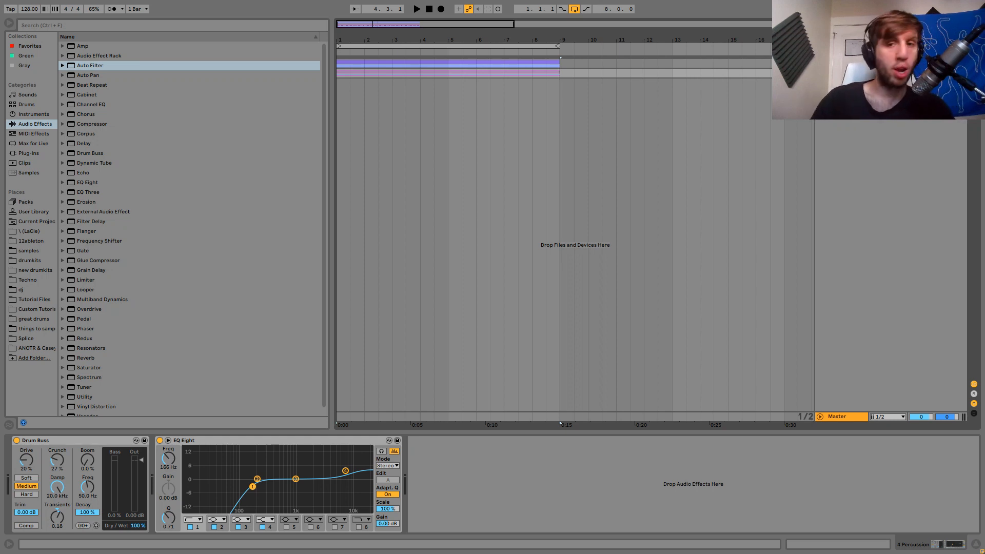
pyautogui.hotkey('ctrl', 'shift', 't')
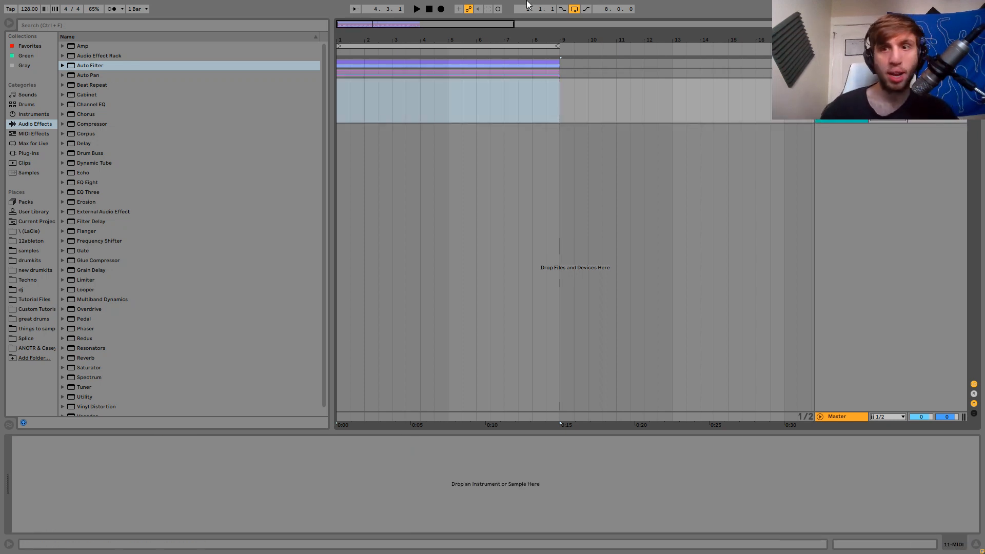
pyautogui.click(820, 73)
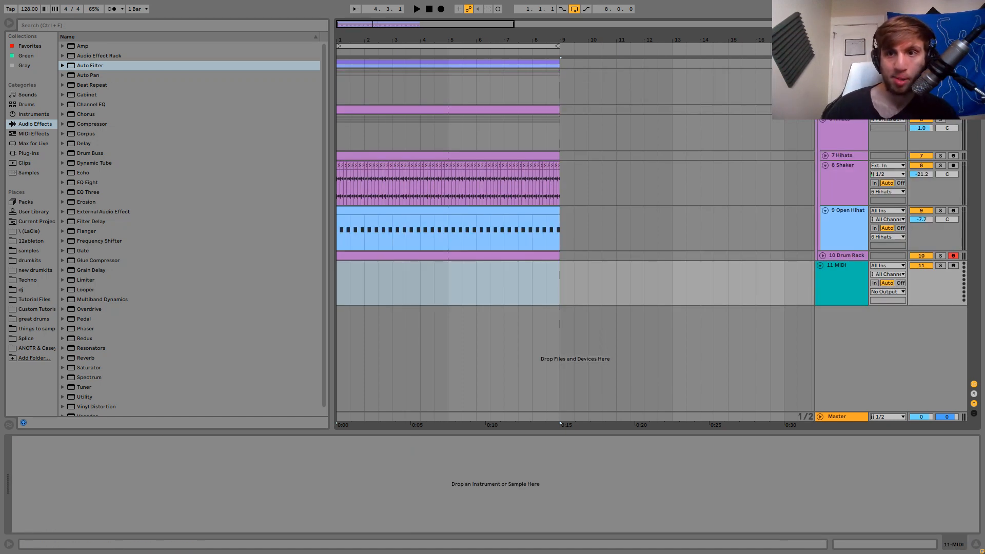
pyautogui.scroll(3, 842, 201)
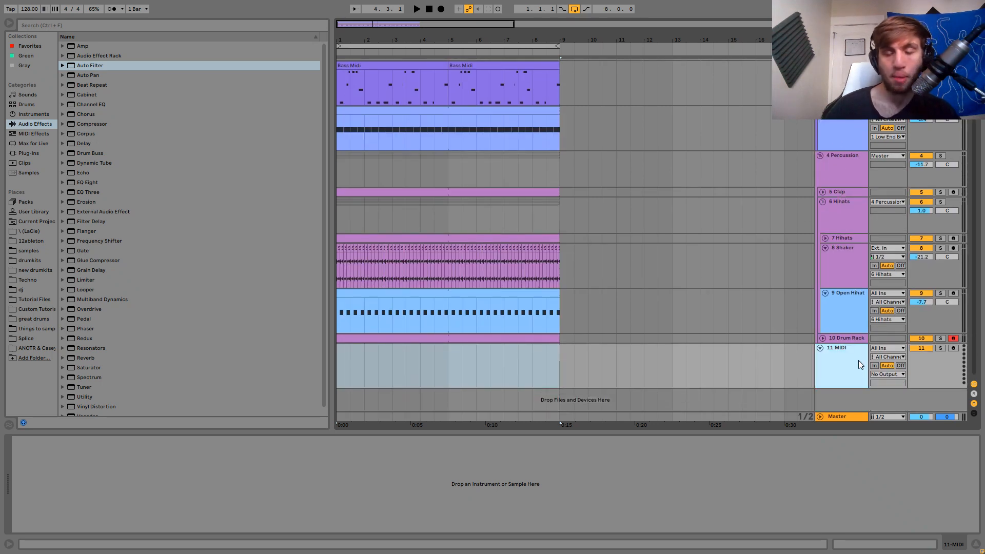
pyautogui.click(564, 373)
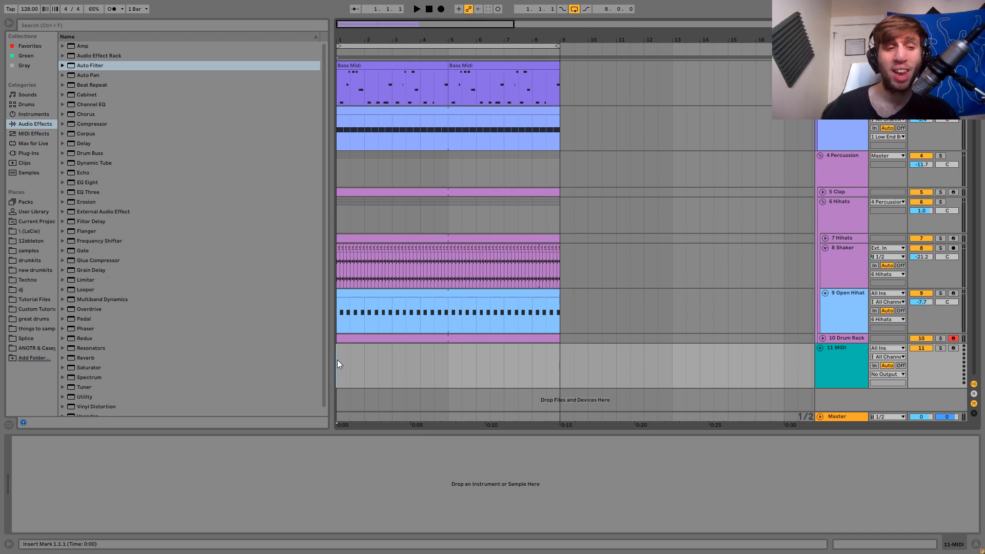
# Load the Operator instrument onto the new MIDI track and select the track's first four bars.
pyautogui.click(41, 116)
pyautogui.click(97, 112)
pyautogui.doubleClick(96, 112)
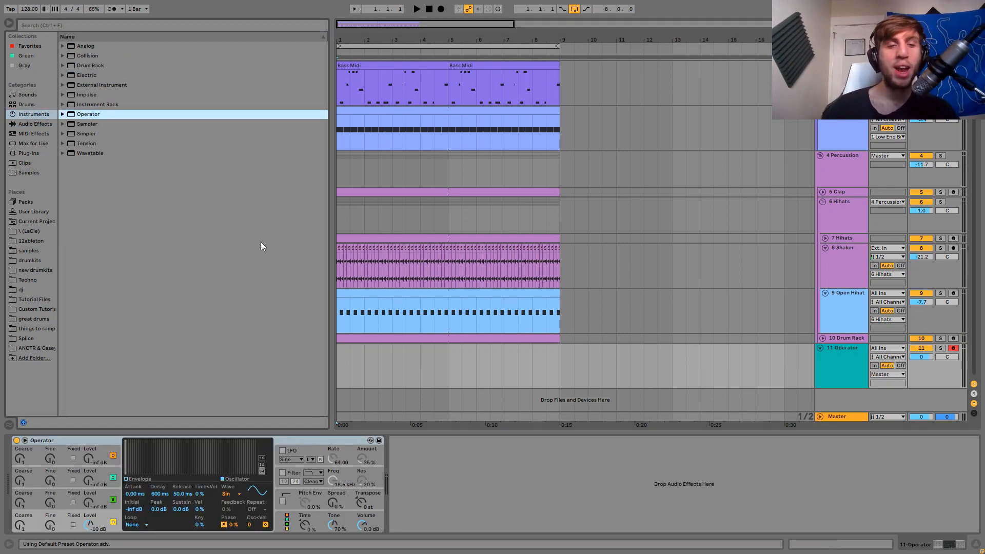
pyautogui.moveTo(337, 369); pyautogui.dragTo(449, 377)
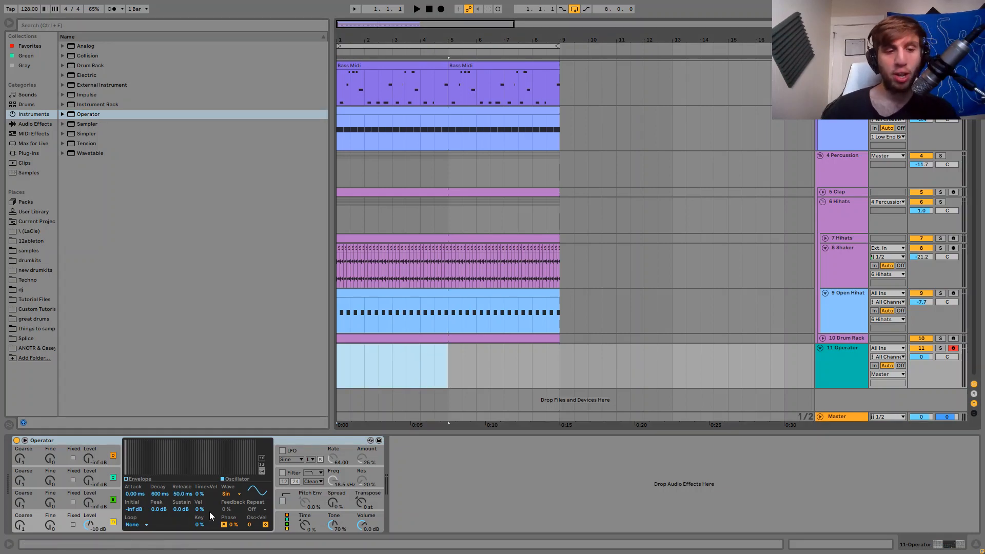
# Set the sustain of Operator's oscillator A to -inf dB and the Operator track's volume to -4.9 dB.
pyautogui.moveTo(183, 510); pyautogui.dragTo(182, 534)
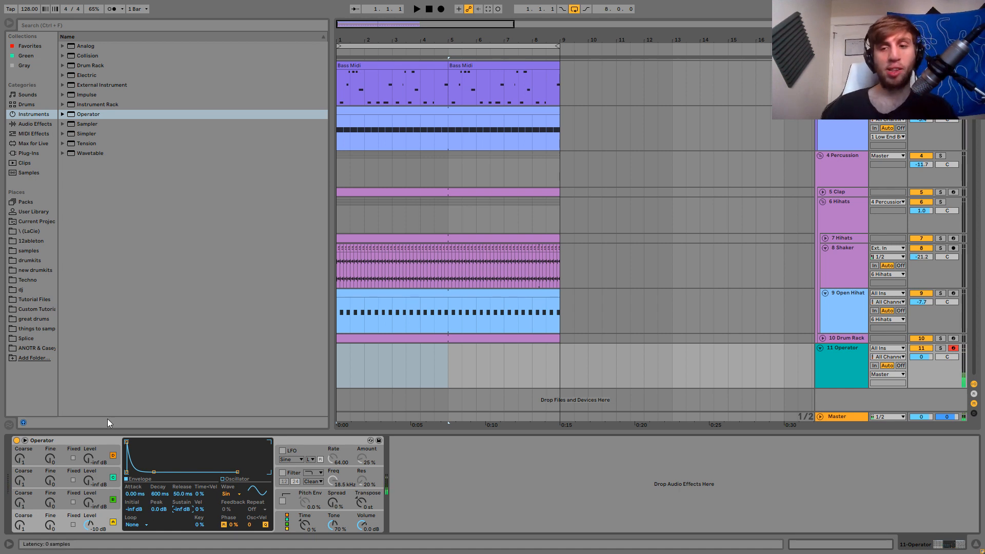
pyautogui.moveTo(922, 357); pyautogui.dragTo(922, 370)
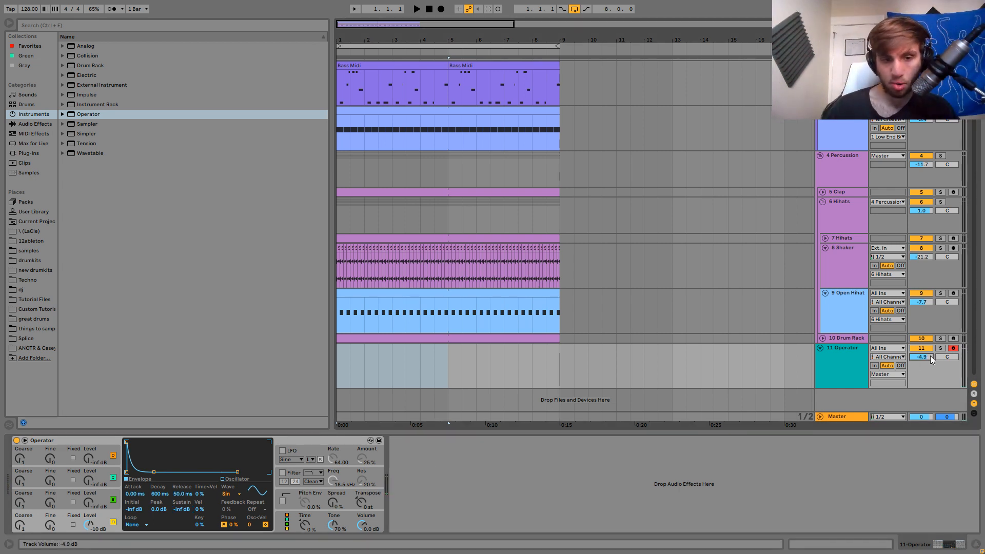
# Set Operator's oscillator B to -22 dB with 60.0 s release, C to -25 dB, and D to -5.1 dB with Coarse at 6.
pyautogui.moveTo(93, 510); pyautogui.dragTo(93, 506)
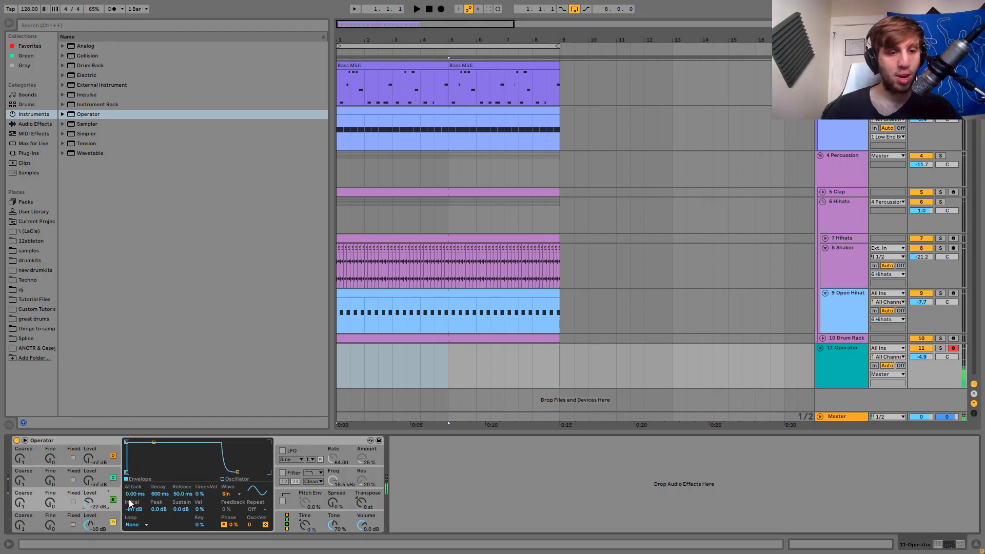
pyautogui.moveTo(188, 498); pyautogui.dragTo(188, 447)
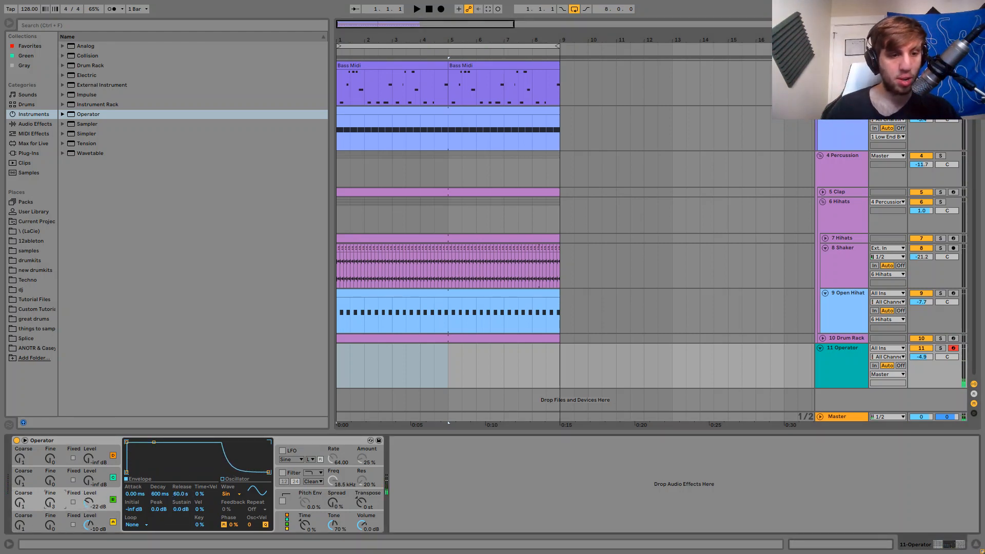
pyautogui.moveTo(87, 485); pyautogui.dragTo(87, 482)
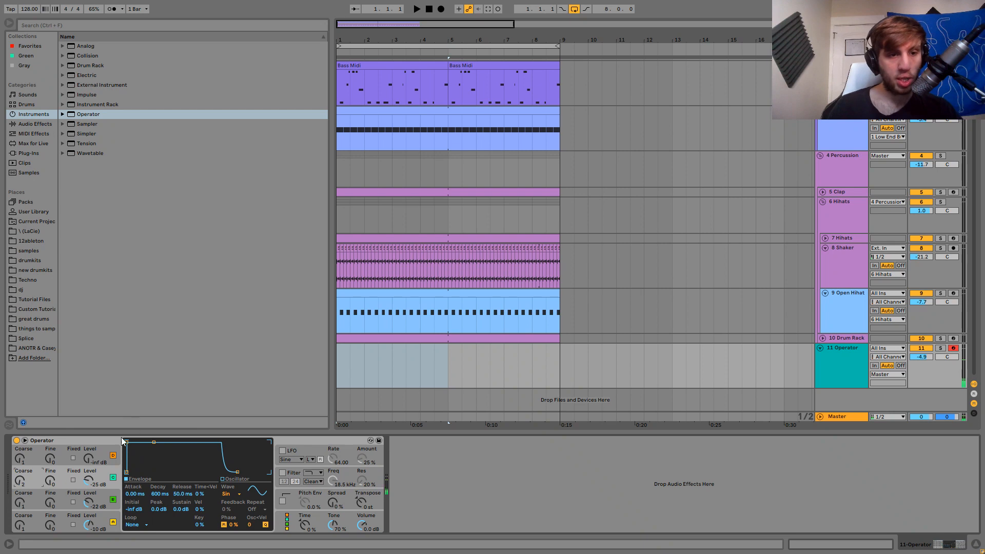
pyautogui.click(89, 460)
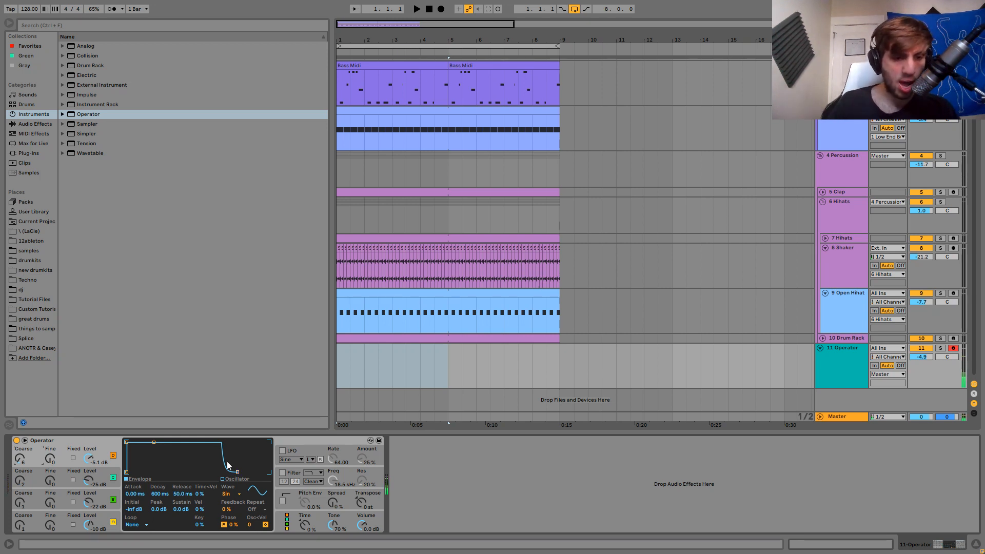
# Turn on Operator's filter with 87% resonance and 8% envelope amount, and lower the instrument's volume to -11 dB.
pyautogui.click(282, 474)
pyautogui.click(323, 474)
pyautogui.click(315, 502)
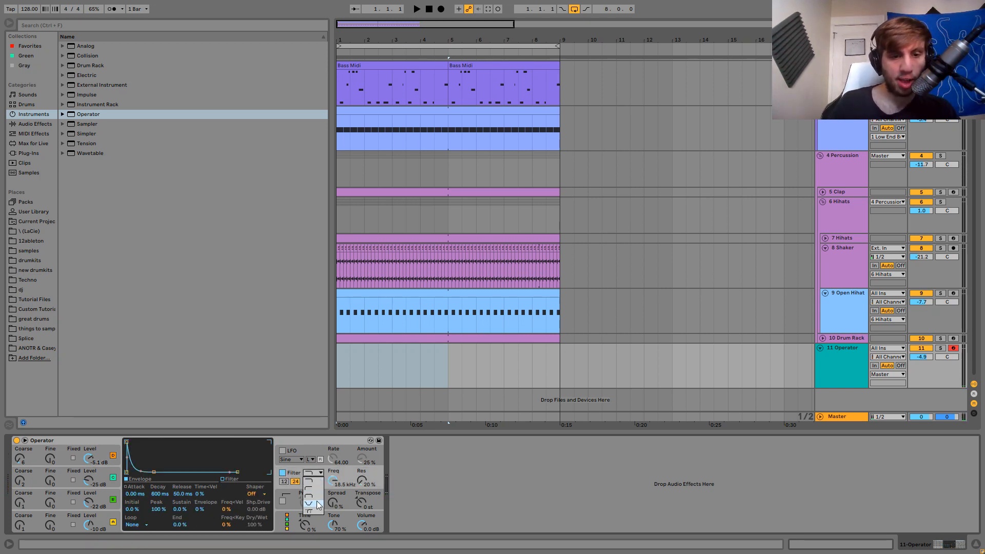
pyautogui.click(318, 505)
pyautogui.click(318, 483)
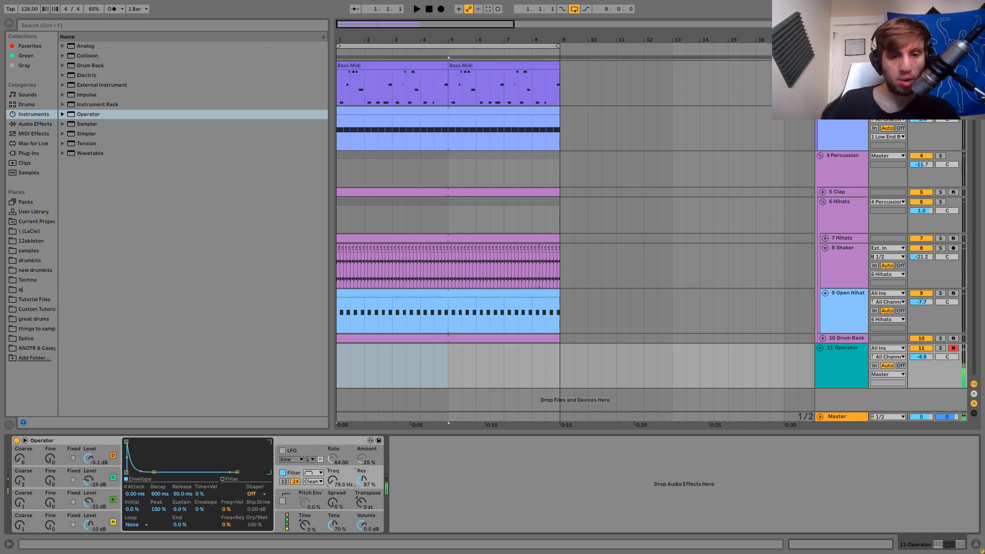
pyautogui.moveTo(362, 534); pyautogui.dragTo(362, 539)
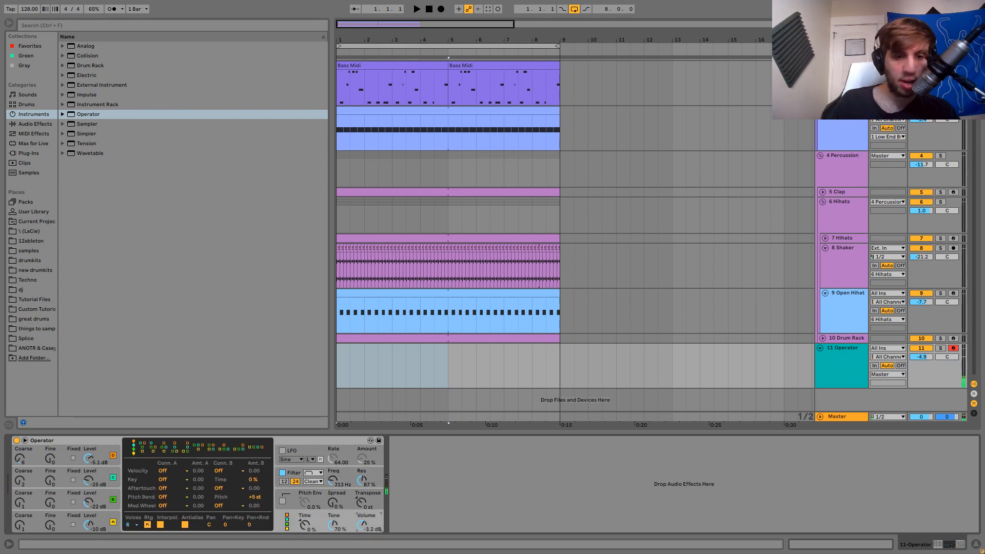
pyautogui.click(290, 474)
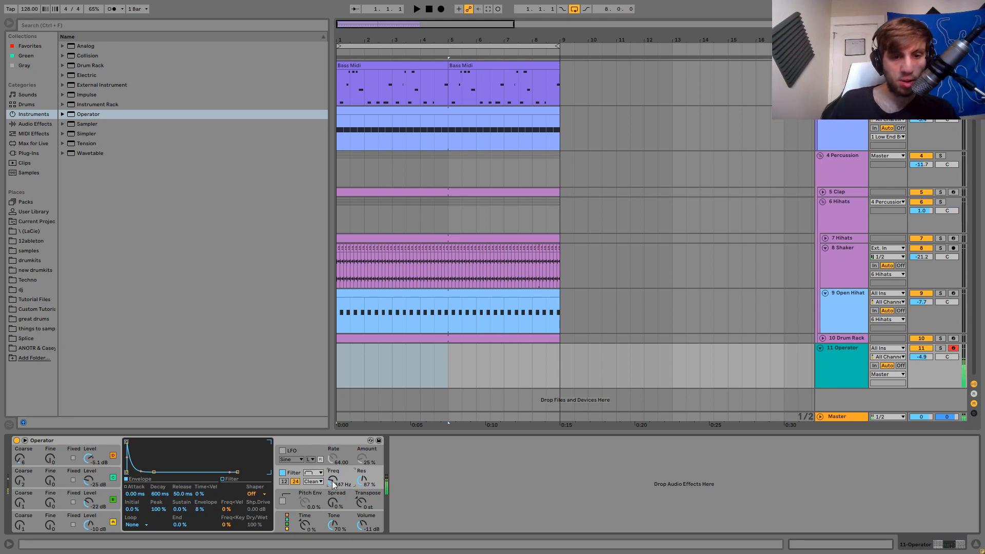
# Add a Chorus after Operator and set Operator's filter frequency to 228 Hz.
pyautogui.click(32, 126)
pyautogui.doubleClick(79, 116)
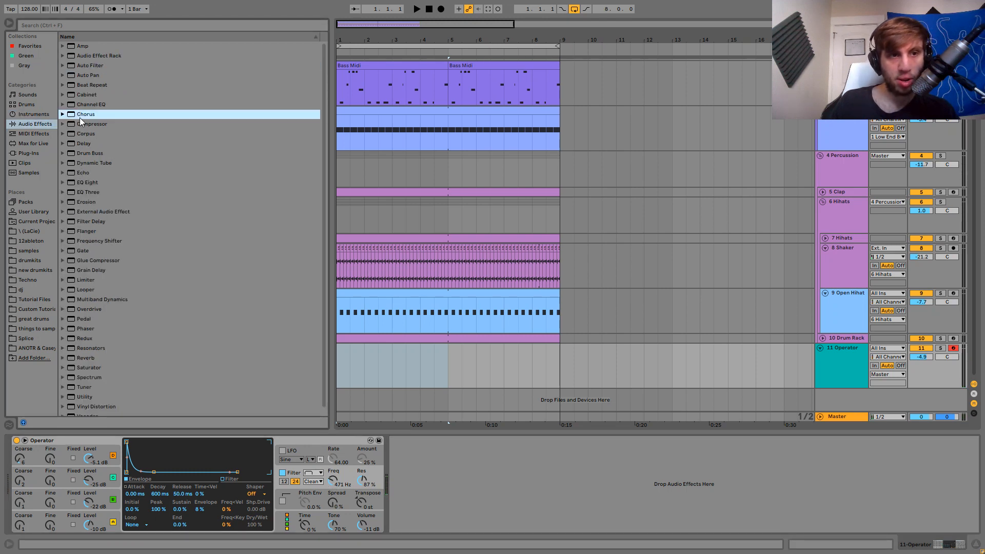
pyautogui.click(332, 480)
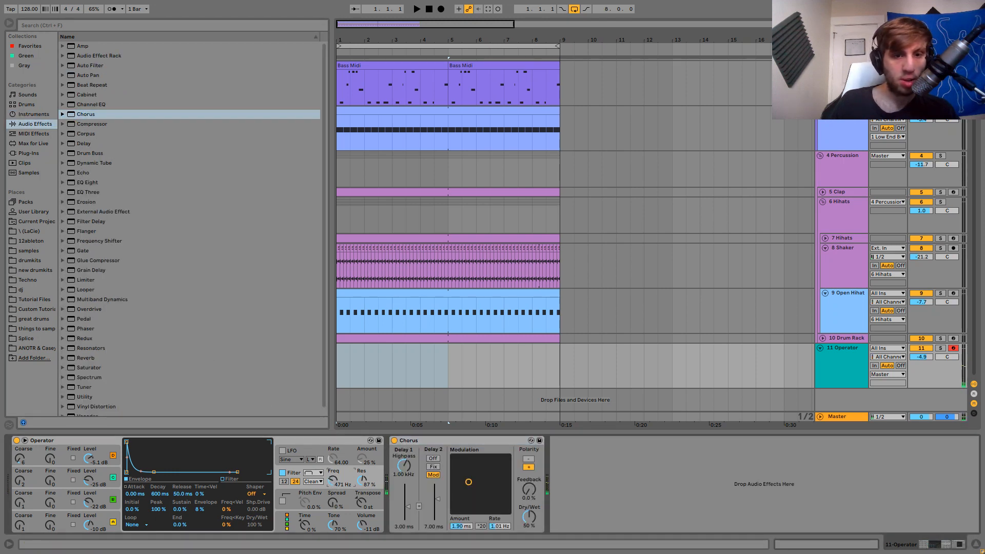
pyautogui.rightClick(331, 478)
pyautogui.click(332, 478)
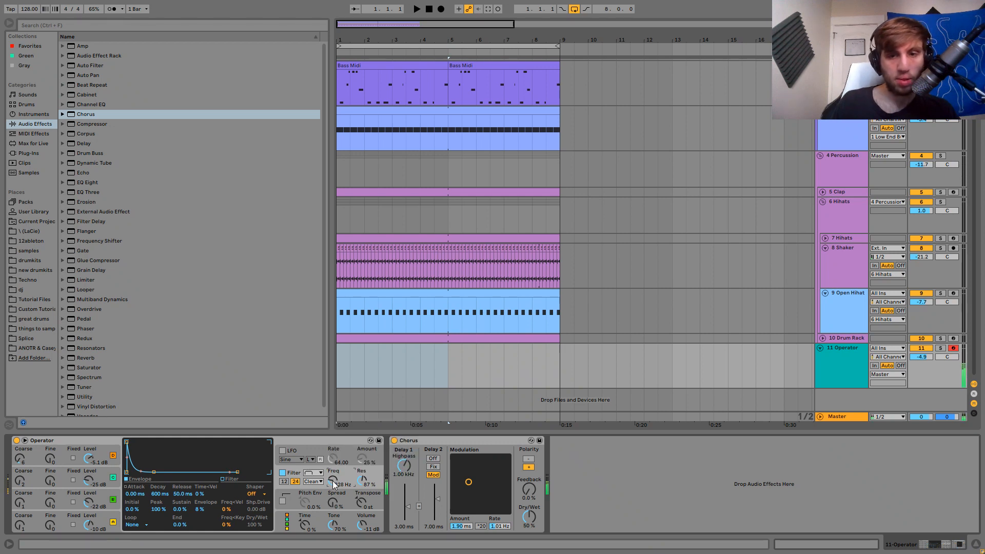
# Create an empty four-bar MIDI clip at the start of the Operator track.
pyautogui.click(467, 354)
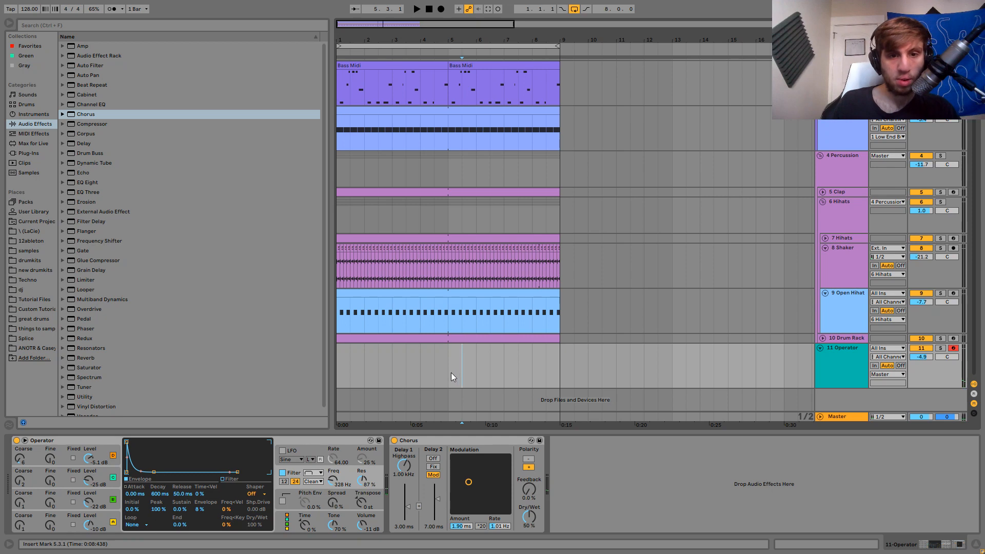
pyautogui.moveTo(451, 374); pyautogui.dragTo(334, 372)
pyautogui.hotkey('ctrl', 'shift', 'm')
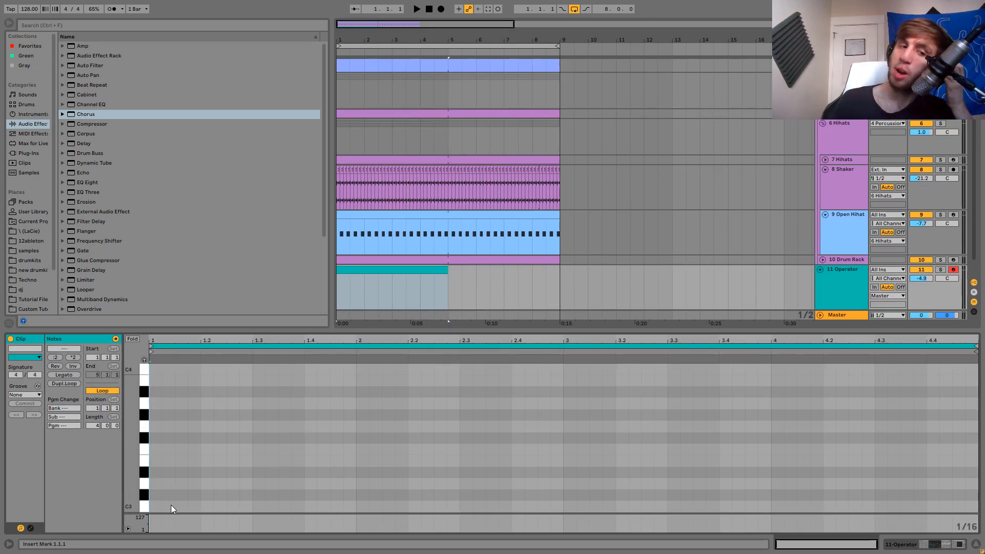
# Enter an E3 sixteenth note at 1.1.2 and stack a duplicate on G3 above it.
pyautogui.doubleClick(171, 461)
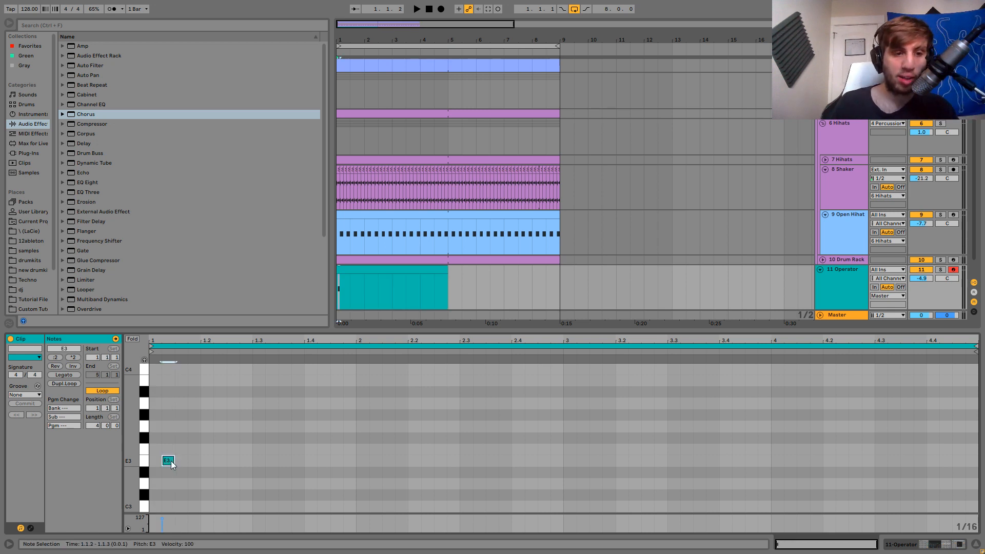
pyautogui.hotkey('ctrl', 'd')
pyautogui.press('Up')
pyautogui.press('Up')
pyautogui.press('Up')
pyautogui.press('Up')
pyautogui.press('Down')
pyautogui.press('Left')
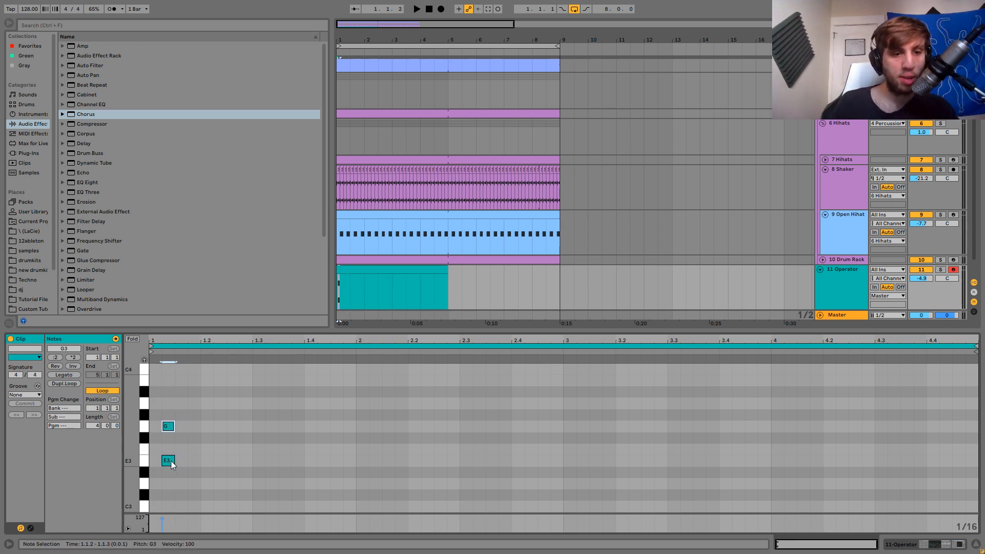
# Complete the chord at 1.1.2 by stacking duplicated notes on B3 and D4.
pyautogui.hotkey('ctrl', 'd')
pyautogui.click(171, 460)
pyautogui.hotkey('alt', 'Right')
pyautogui.press('Up')
pyautogui.press('Up')
pyautogui.press('Up')
pyautogui.press('Up')
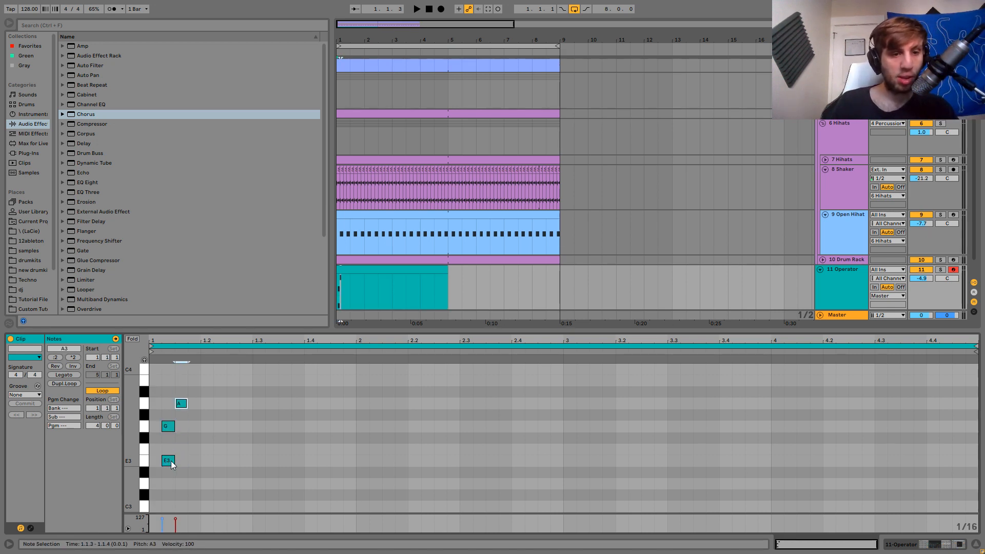
pyautogui.press('Left')
pyautogui.hotkey('ctrl', 'd')
pyautogui.press('Up')
pyautogui.press('Up')
pyautogui.press('Up')
pyautogui.press('Left')
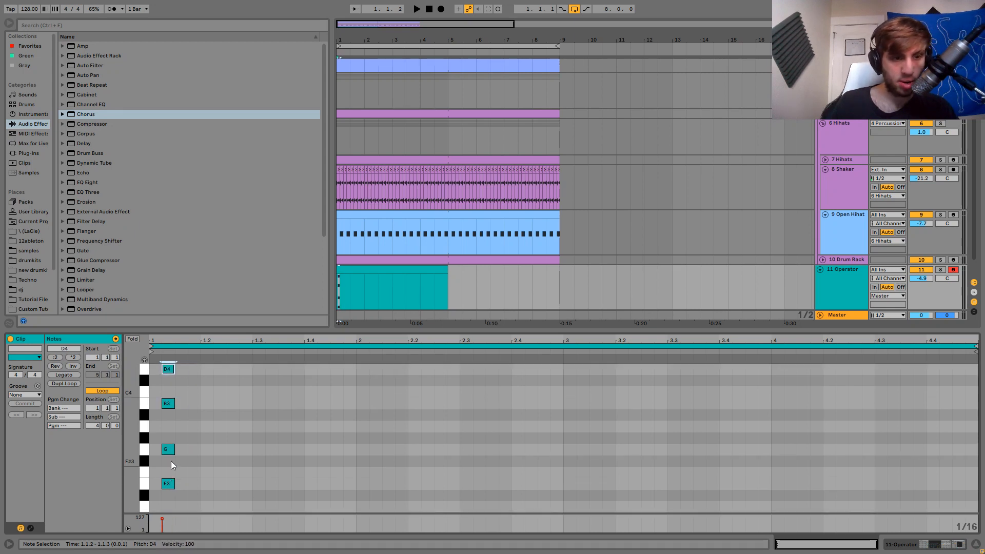
pyautogui.hotkey('ctrl', 'a')
# Apply the Logic 16 Swing groove to the chord clip and play it briefly with the drums.
pyautogui.click(214, 403)
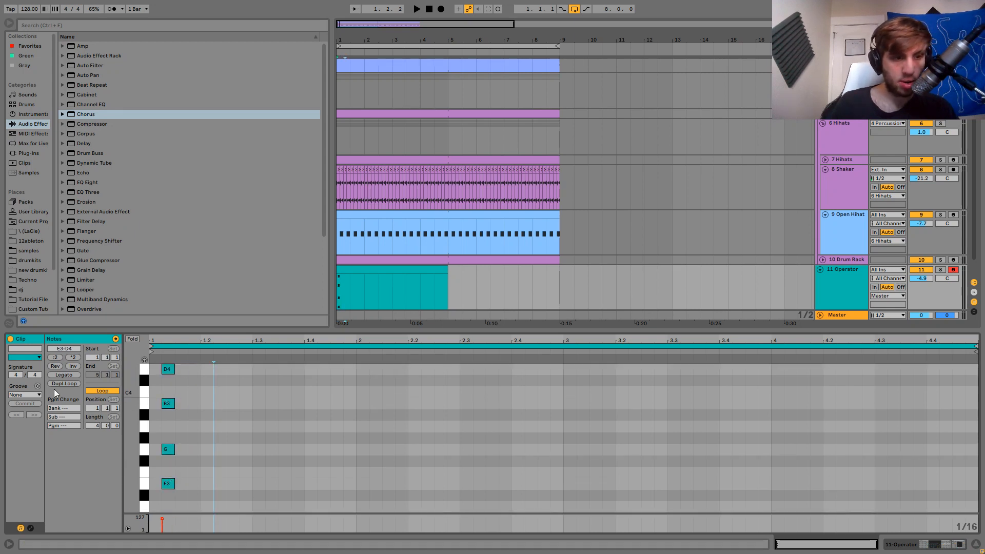
pyautogui.click(20, 393)
pyautogui.click(30, 414)
pyautogui.press('space')
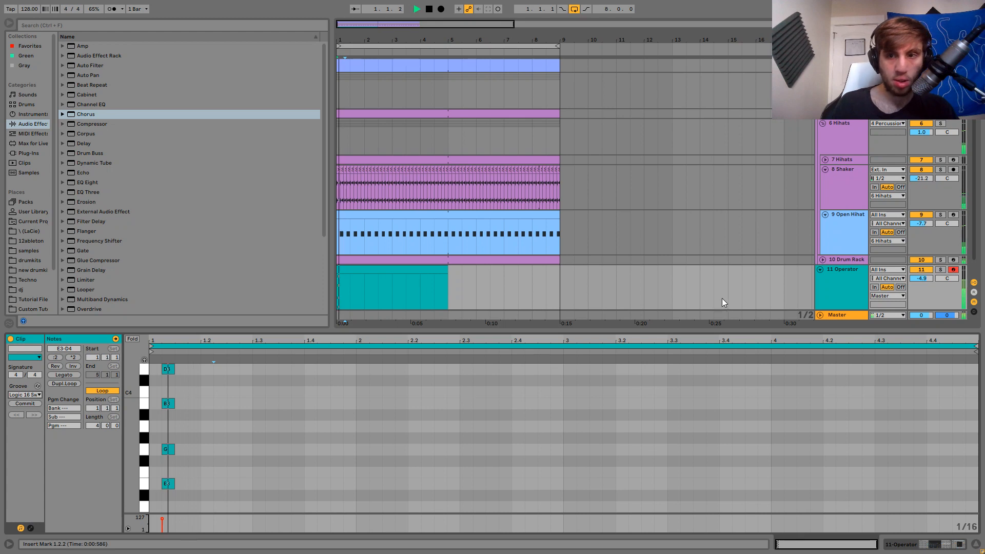
pyautogui.press('space')
# Move the chord to 1.2.1, duplicate it at 1.2.3 and make both chords a sixteenth note long.
pyautogui.hotkey('ctrl', 'a')
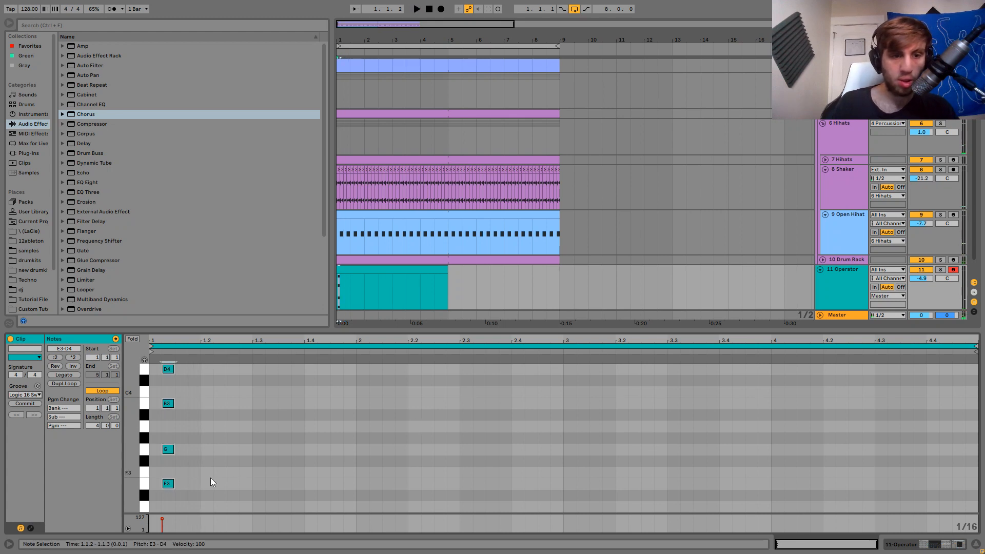
pyautogui.press('Right')
pyautogui.press('Right')
pyautogui.press('Right')
pyautogui.hotkey('shift', 'Right')
pyautogui.press('space')
pyautogui.hotkey('ctrl', 'd')
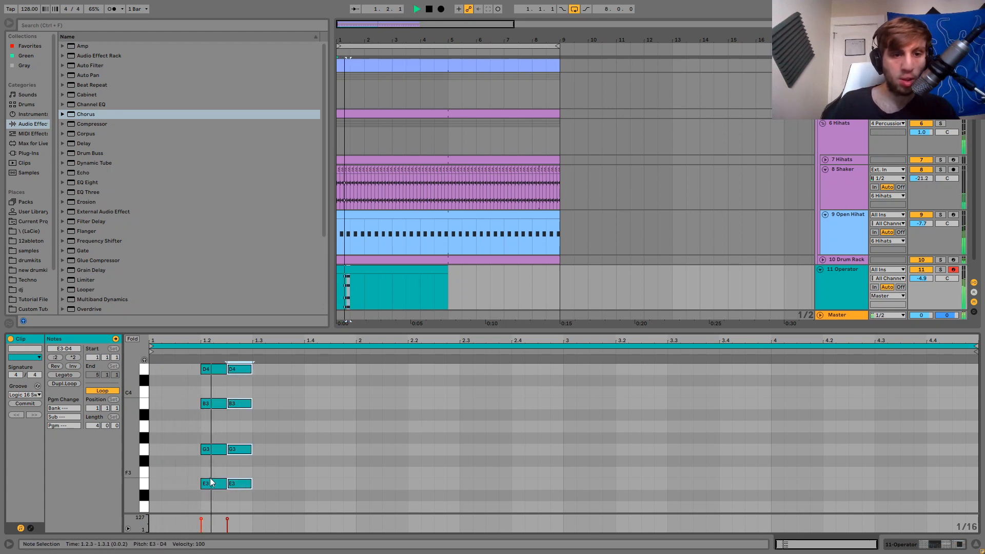
pyautogui.hotkey('ctrl', 'a')
pyautogui.hotkey('shift', 'Left')
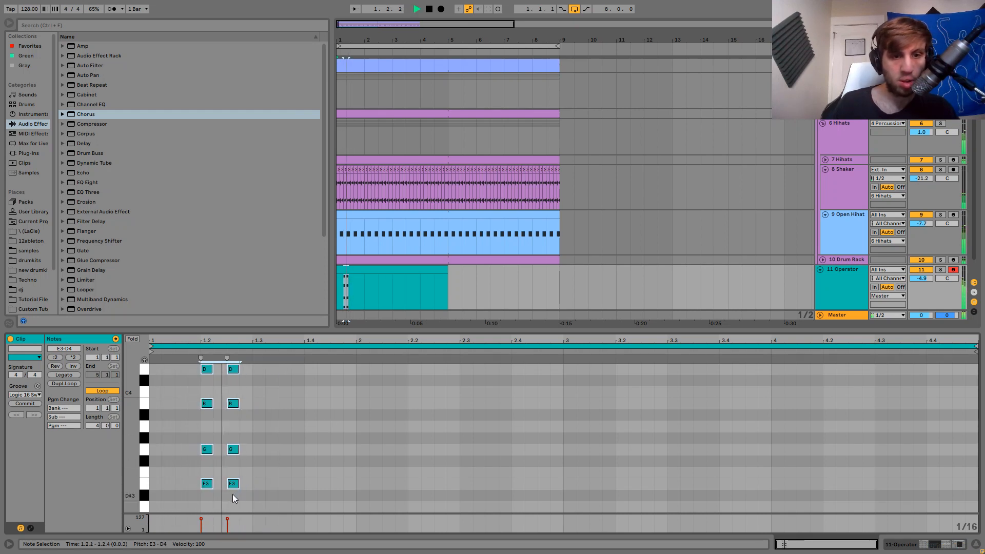
# Duplicate the second chord and shift the copy to 1.3.2 while auditioning its placement.
pyautogui.moveTo(230, 507); pyautogui.dragTo(243, 341)
pyautogui.hotkey('ctrl', 'd')
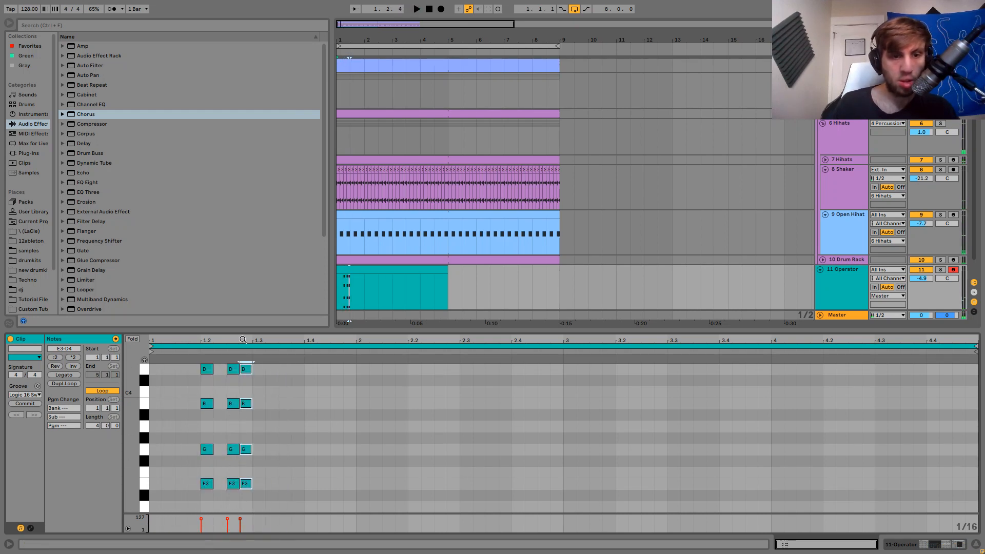
pyautogui.press('Right')
pyautogui.press('Right')
pyautogui.press('Right')
pyautogui.press('Right')
pyautogui.press('space')
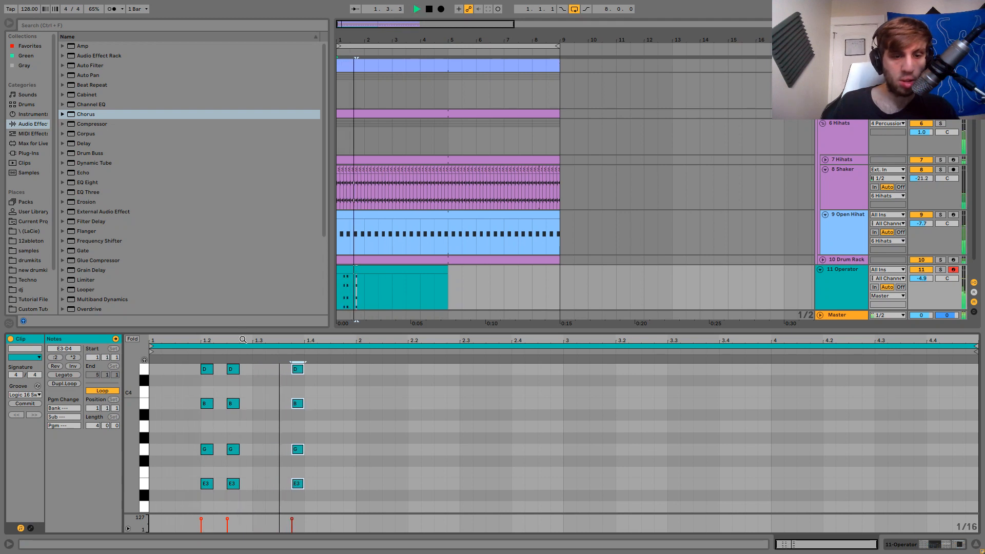
pyautogui.press('Left')
pyautogui.press('Left')
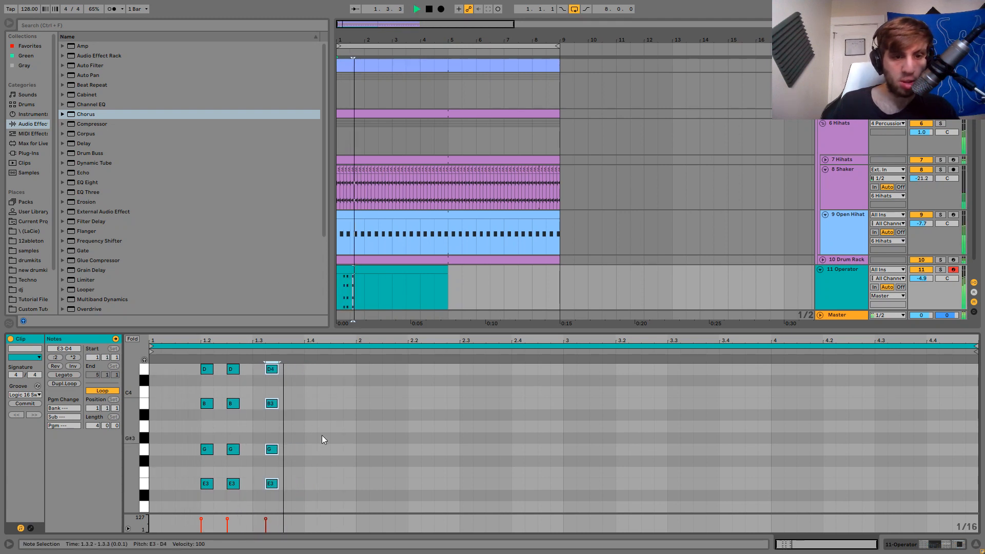
# Remove the third chord from the Operator clip and shorten the clip to one bar.
pyautogui.press('Right')
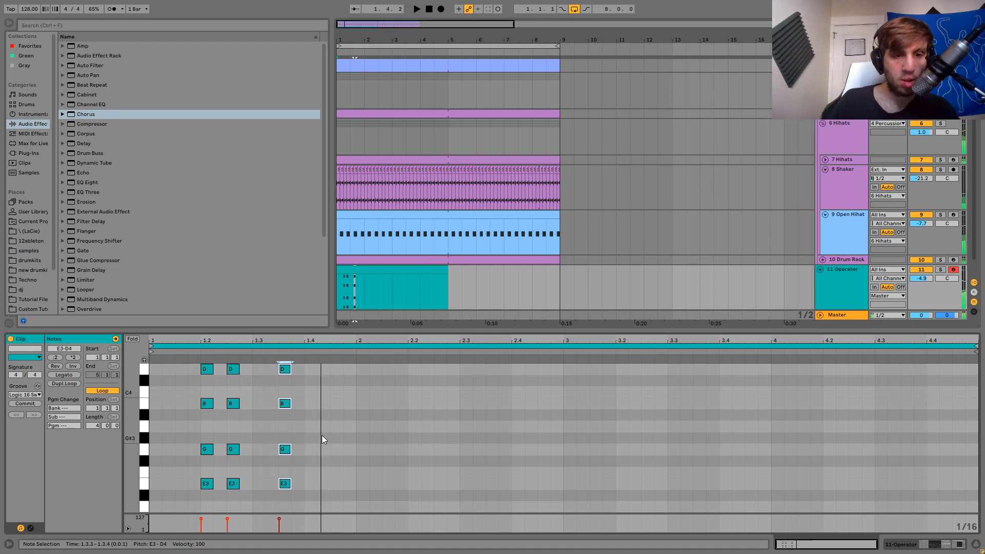
pyautogui.press('Delete')
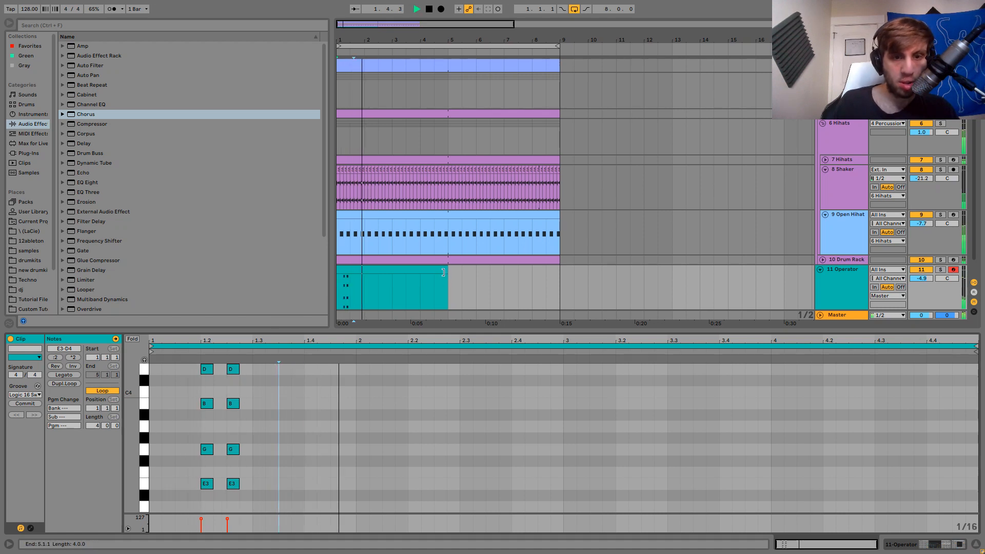
pyautogui.moveTo(443, 272); pyautogui.dragTo(365, 273)
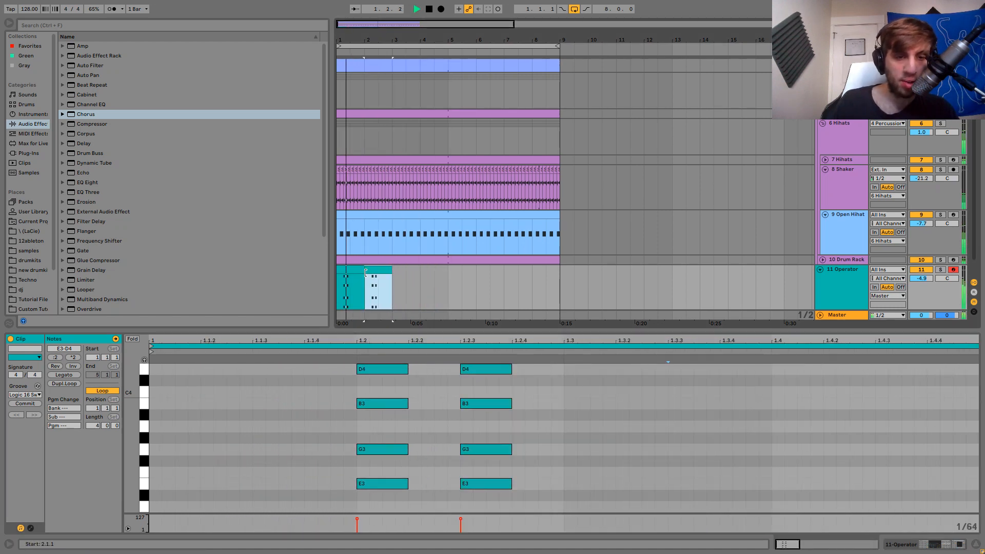
# Duplicate the one-bar chord clip through bar 8 and delete the copy in bar 2.
pyautogui.hotkey('ctrl', 'd')
pyautogui.hotkey('ctrl', 'd')
pyautogui.hotkey('ctrl', 'd')
pyautogui.hotkey('ctrl', 'd')
pyautogui.hotkey('ctrl', 'd')
pyautogui.hotkey('ctrl', 'd')
pyautogui.hotkey('ctrl', 'a')
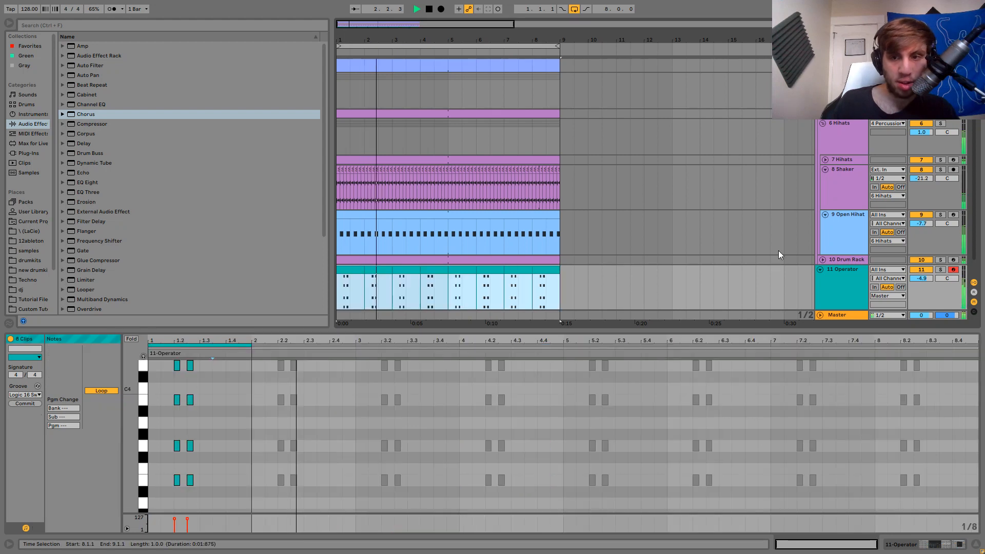
pyautogui.click(387, 274)
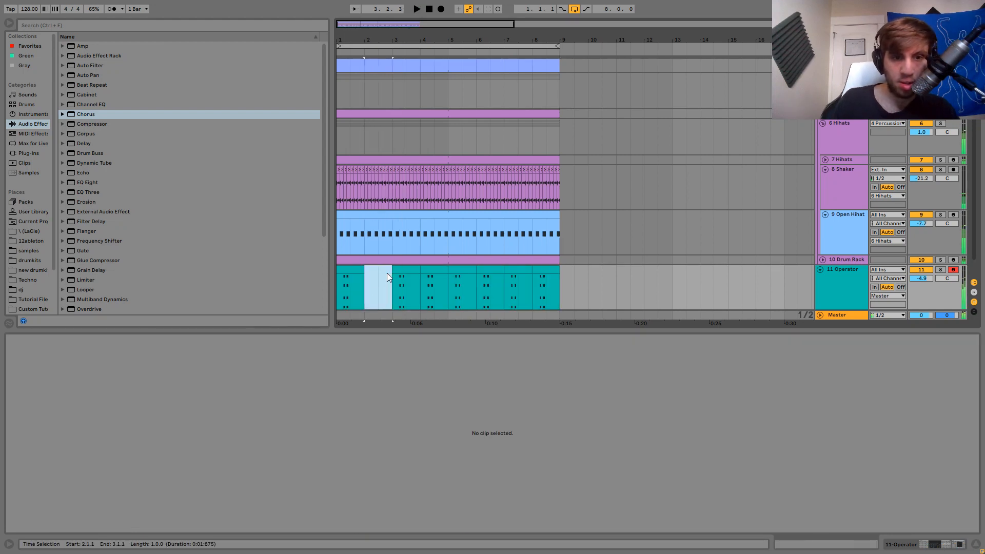
pyautogui.press('Delete')
# Audition the Operator chords in solo while raising the filter frequency to 521 Hz, and unsolo the track.
pyautogui.click(359, 277)
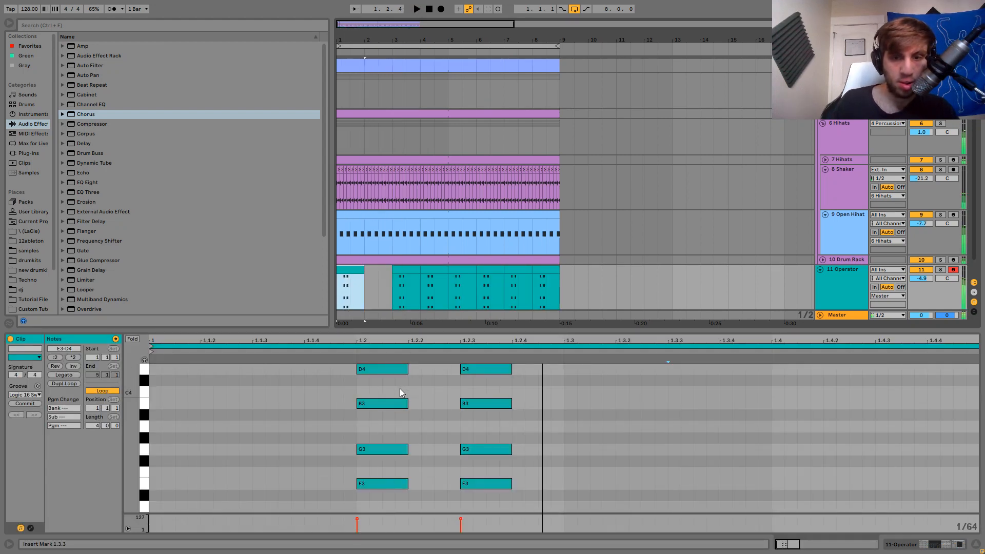
pyautogui.click(839, 287)
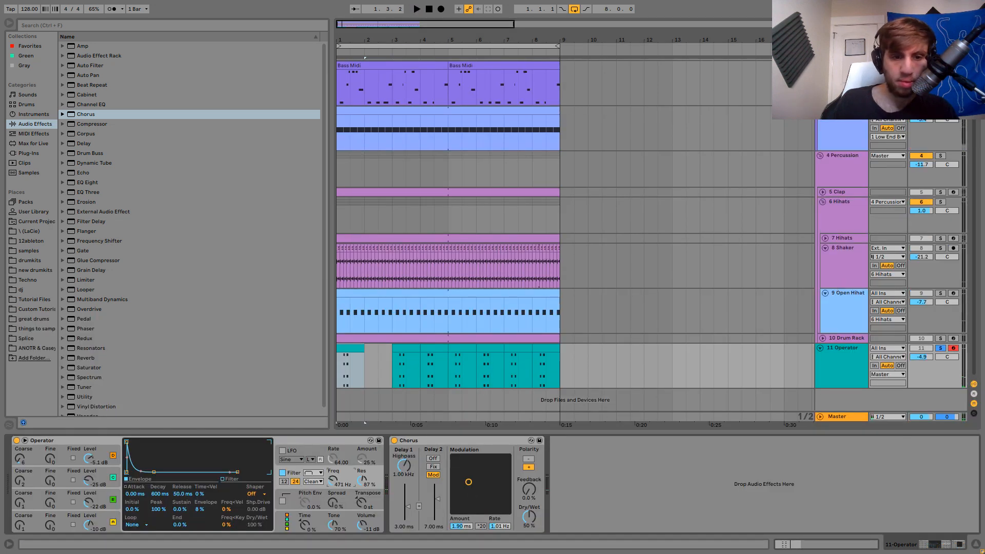
pyautogui.press('space')
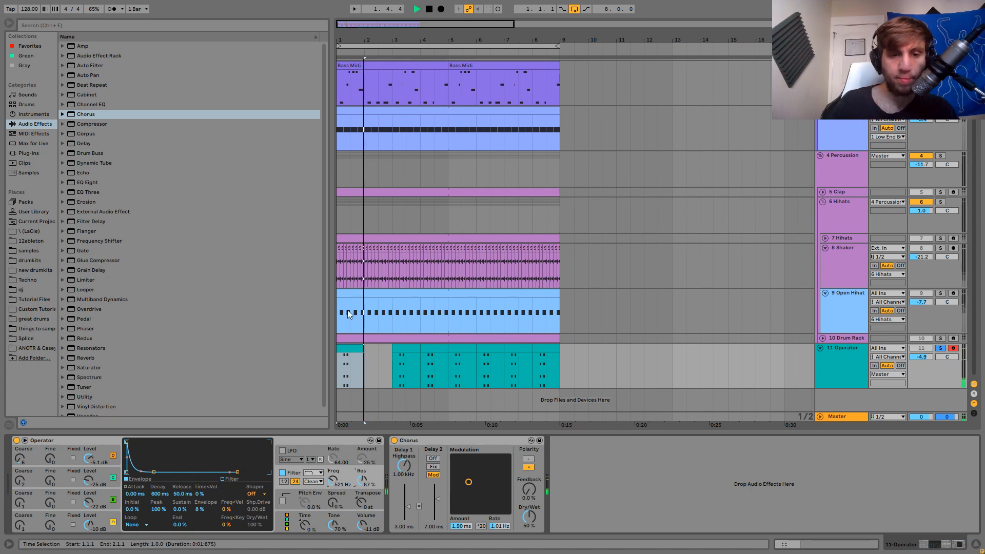
pyautogui.doubleClick(347, 348)
pyautogui.press('space')
pyautogui.press('space')
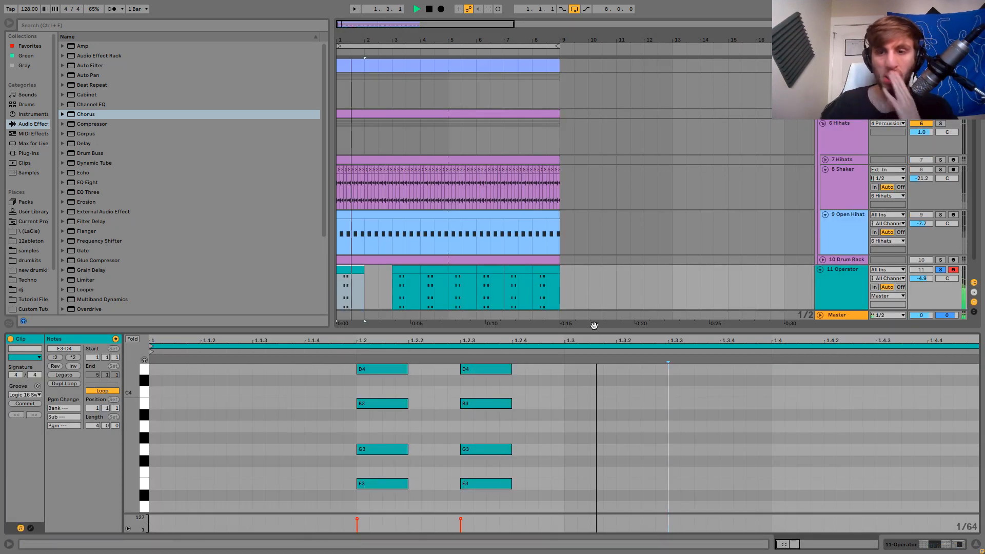
pyautogui.click(940, 269)
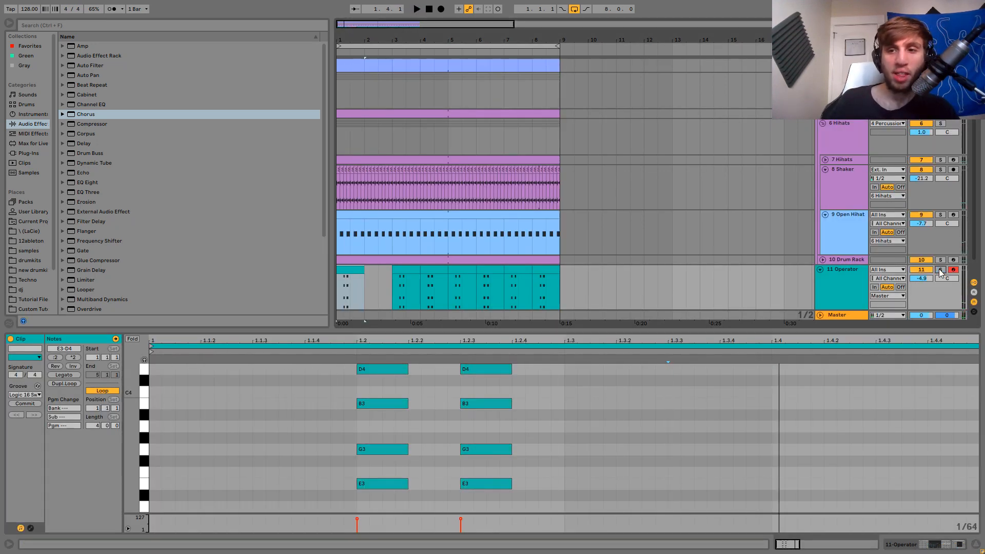
# Delete the Operator clips from bar 4 onward and duplicate the first four bars so chords play in bars 1, 3, 5 and 7.
pyautogui.click(848, 281)
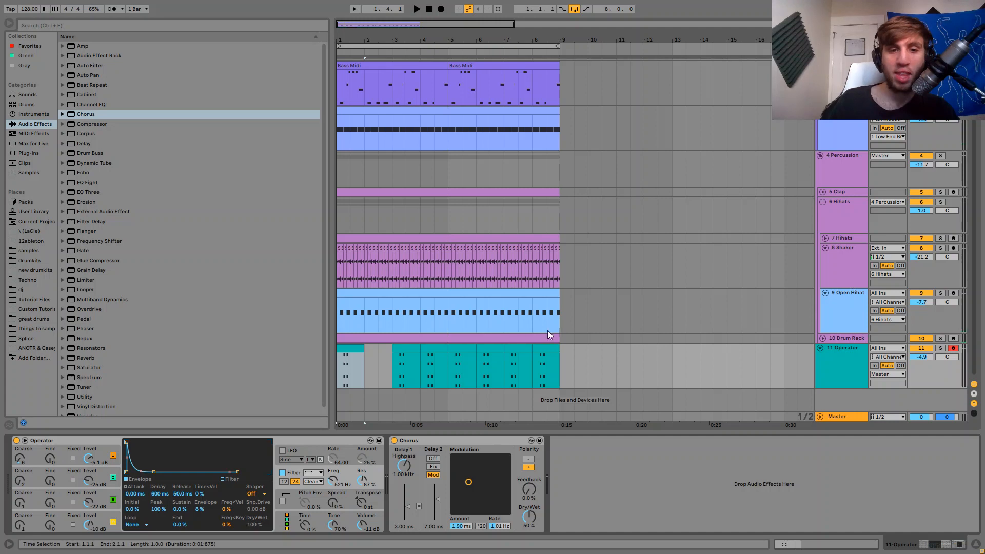
pyautogui.click(430, 349)
pyautogui.keyDown('shift'); pyautogui.click(588, 363); pyautogui.keyUp('shift')
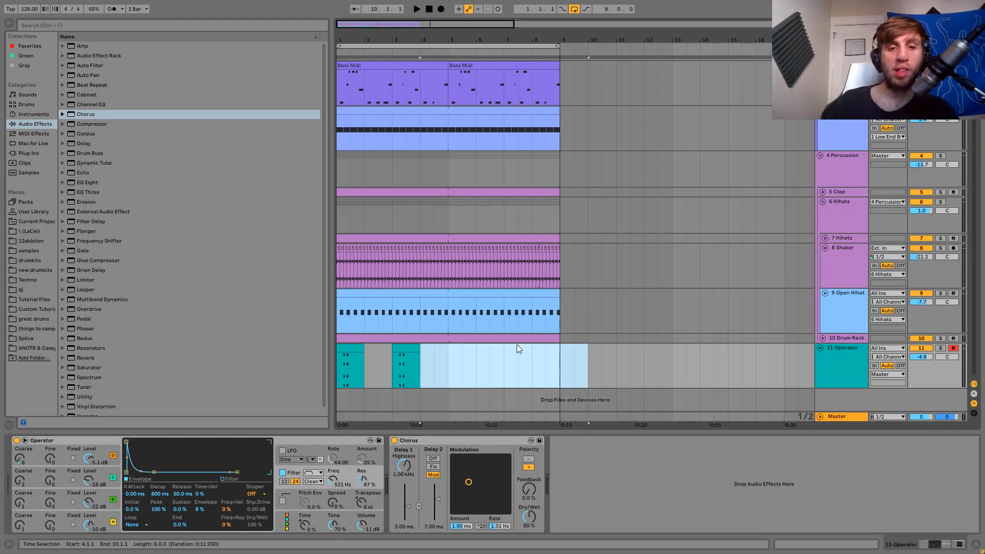
pyautogui.moveTo(450, 376); pyautogui.dragTo(340, 353)
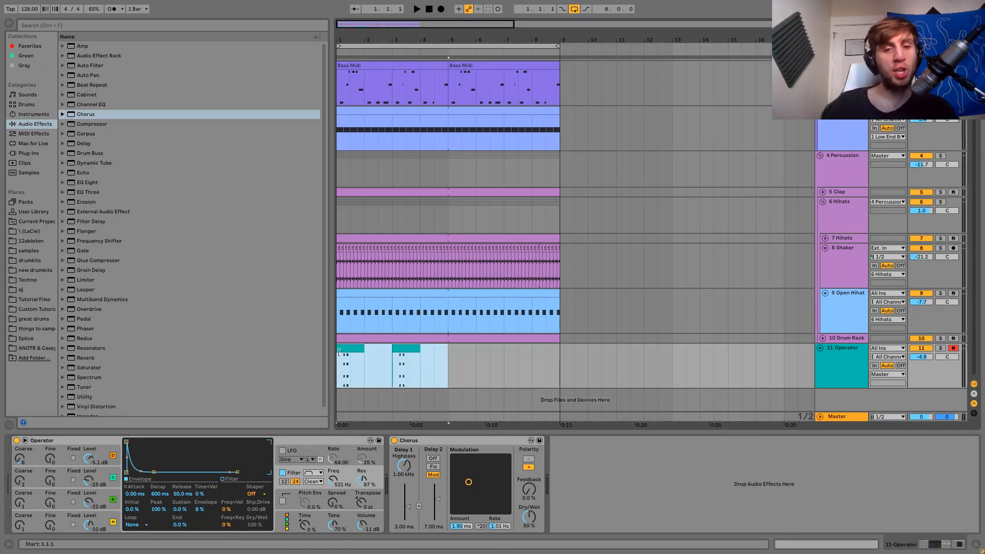
pyautogui.hotkey('ctrl', 'd')
# Set the Operator track volume to -7.7 dB and its filter frequency to 317 Hz while auditioning from bar 1.
pyautogui.click(343, 352)
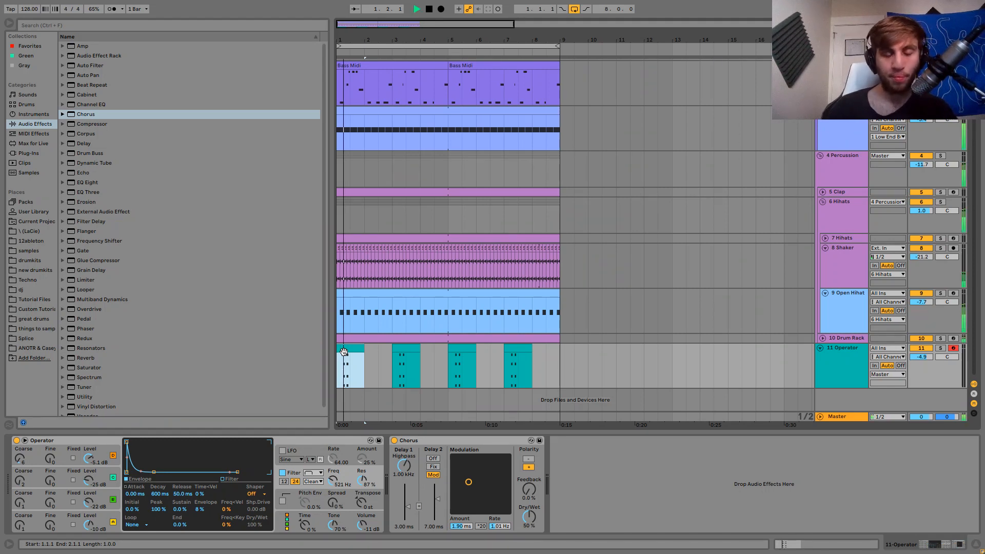
pyautogui.moveTo(922, 356); pyautogui.dragTo(922, 371)
pyautogui.press('space')
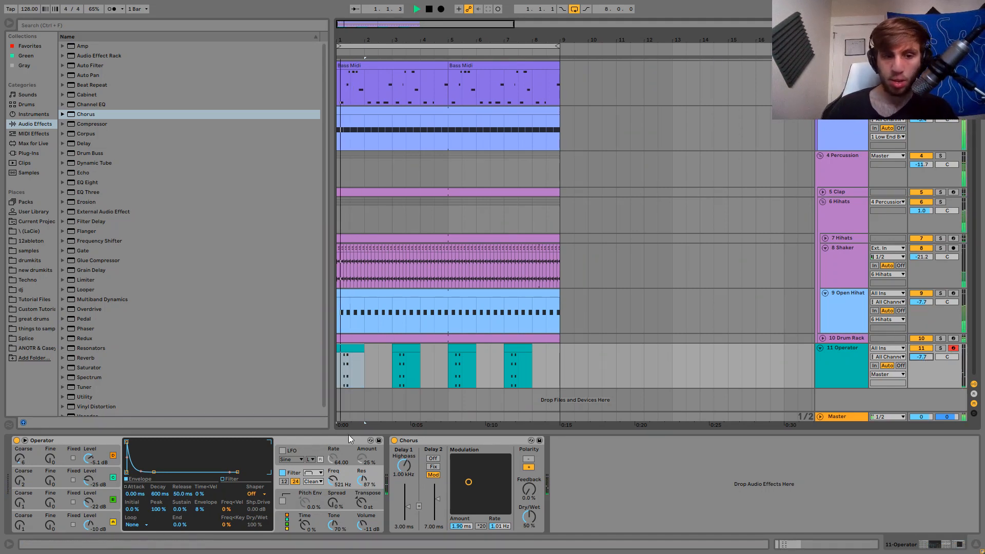
pyautogui.press('space')
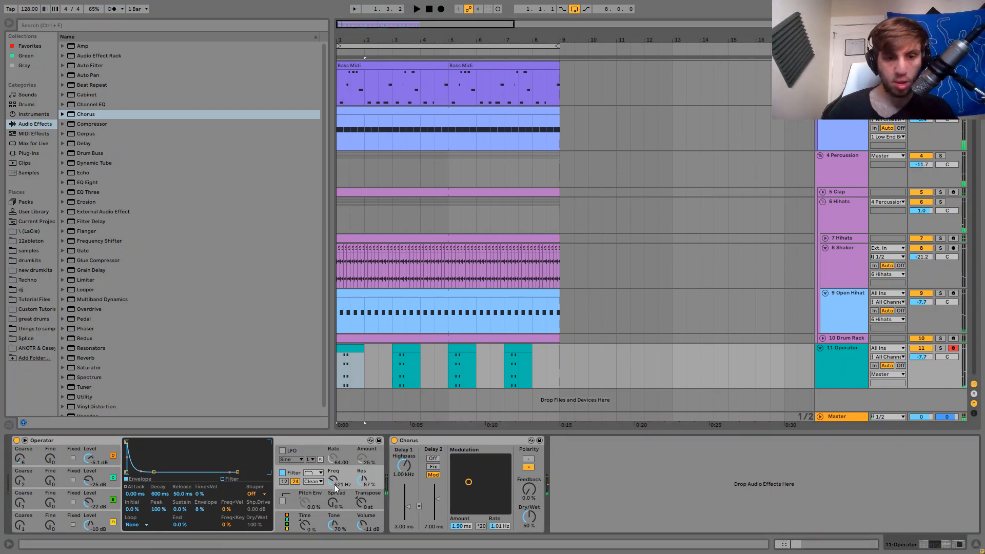
pyautogui.moveTo(334, 485); pyautogui.dragTo(334, 491)
pyautogui.press('space')
pyautogui.press('space')
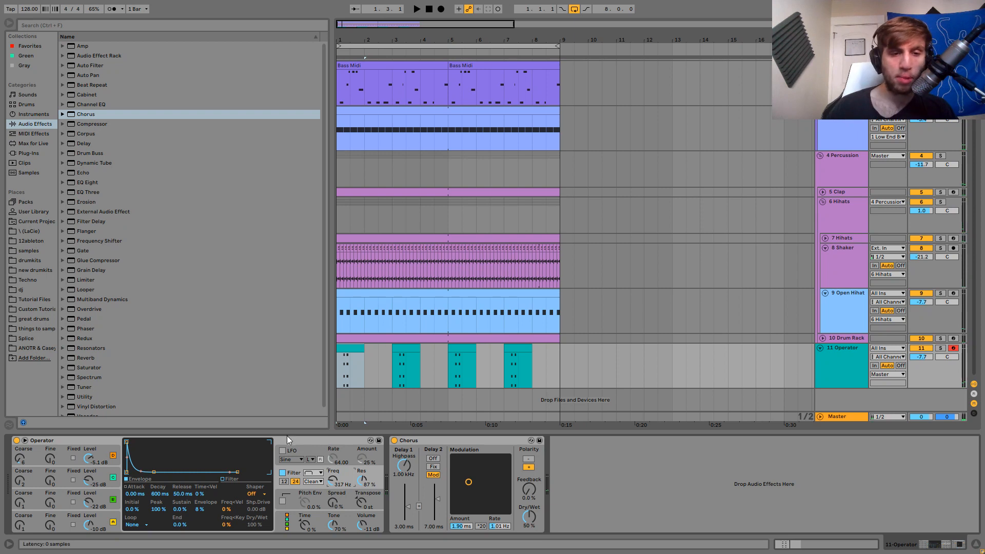
# Enable Operator's LFO with only the filter as its destination, setting the rate to 71.44 and the amount to 17%.
pyautogui.click(282, 451)
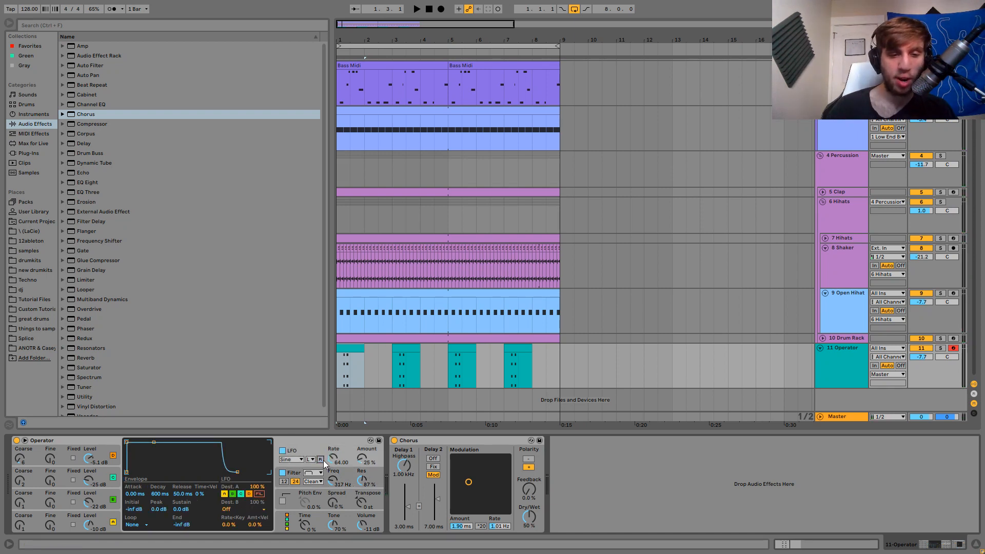
pyautogui.click(259, 494)
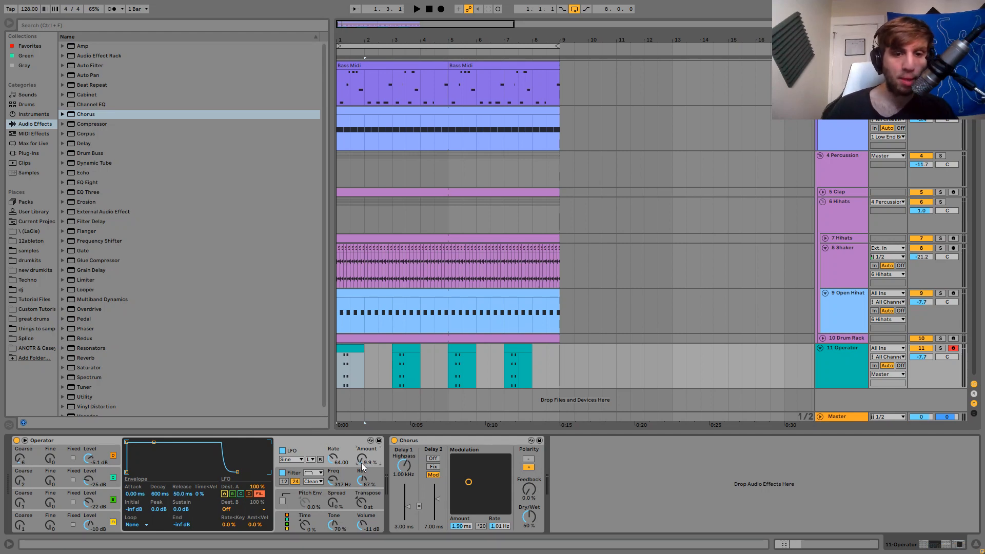
pyautogui.press('space')
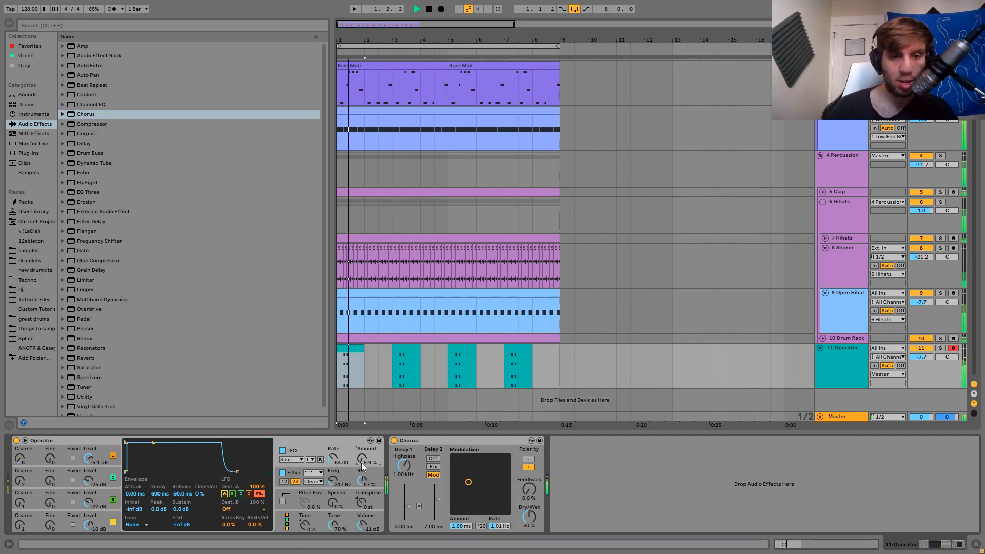
pyautogui.moveTo(362, 459); pyautogui.dragTo(333, 454)
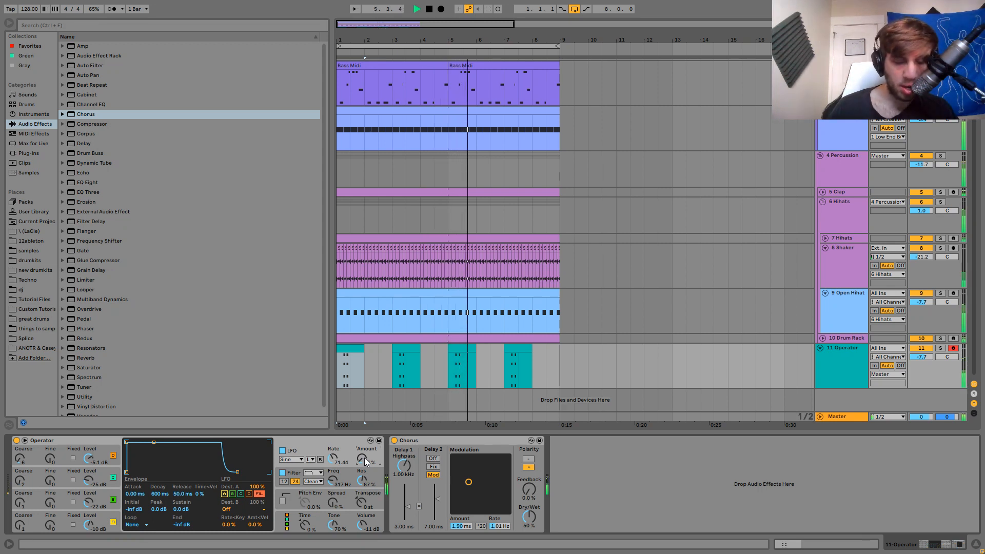
# Set the Operator track volume to -6.8 dB and solo the track.
pyautogui.click(855, 359)
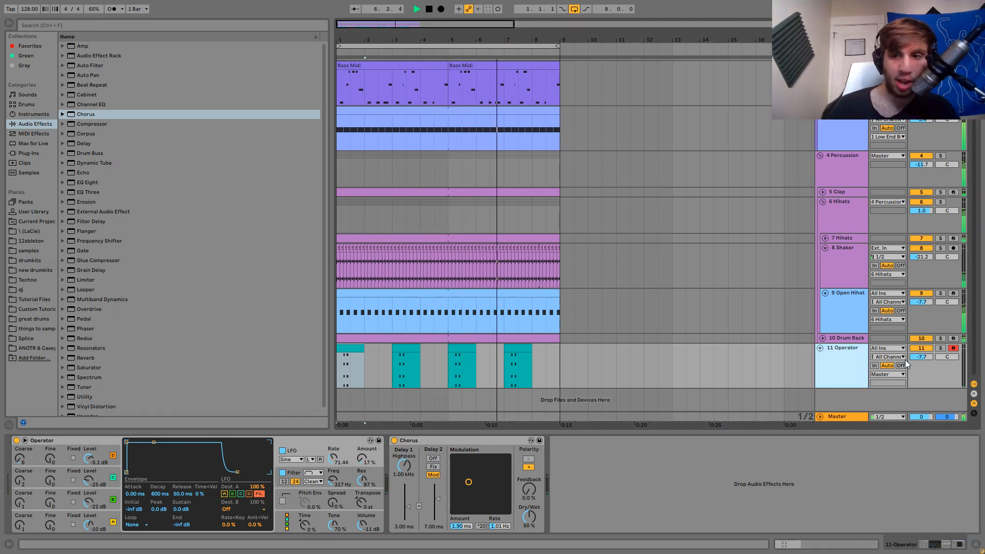
pyautogui.moveTo(919, 357); pyautogui.dragTo(922, 355)
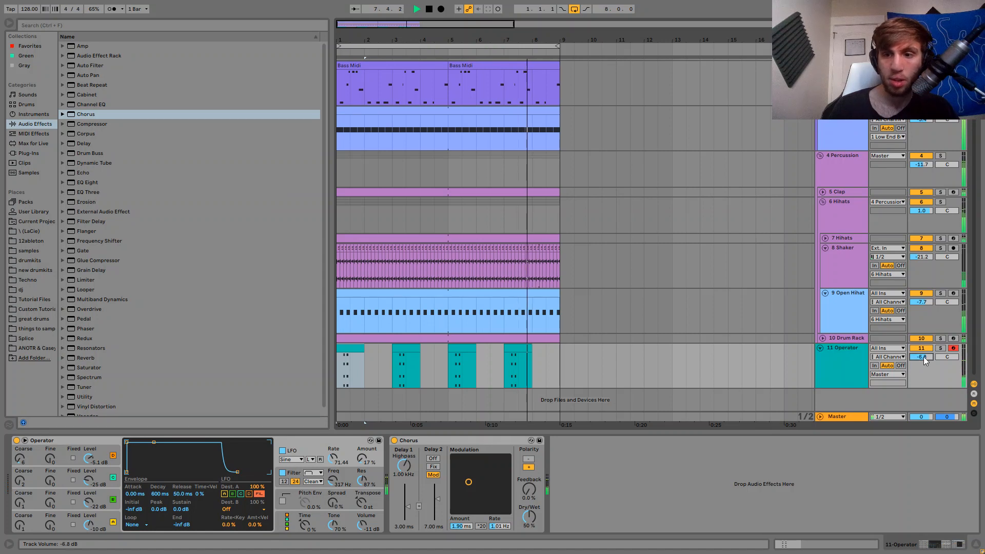
pyautogui.click(941, 348)
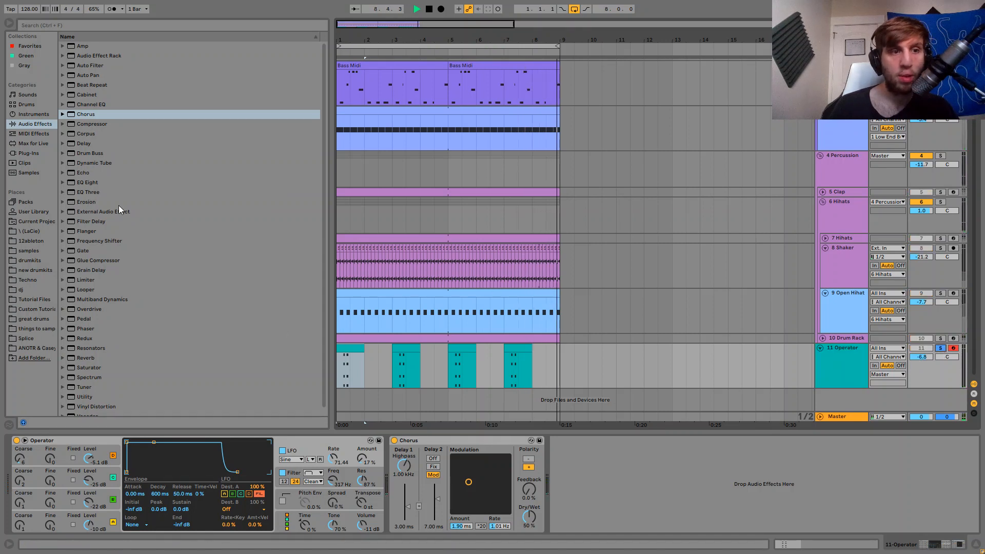
pyautogui.press('space')
# Add Drum Buss after Chorus on the Operator track, with Medium drive type and Damp at 20.0 kHz.
pyautogui.moveTo(90, 153); pyautogui.dragTo(543, 462)
pyautogui.click(571, 487)
pyautogui.moveTo(601, 493); pyautogui.dragTo(599, 480)
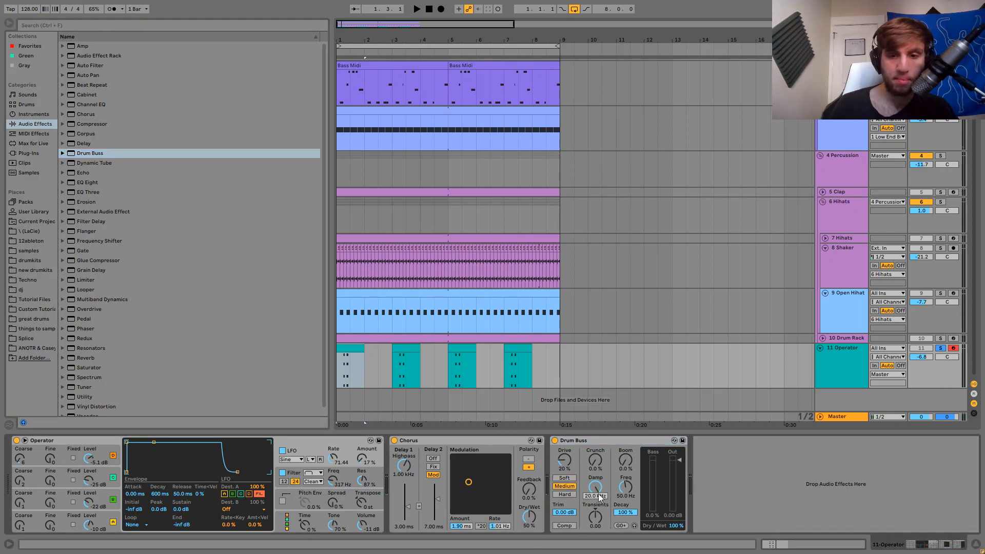
# Set Drum Buss Transients to 0.44 and Crunch to 21% while listening to the soloed chords.
pyautogui.press('space')
pyautogui.moveTo(598, 528); pyautogui.dragTo(599, 517)
pyautogui.moveTo(596, 466); pyautogui.dragTo(596, 454)
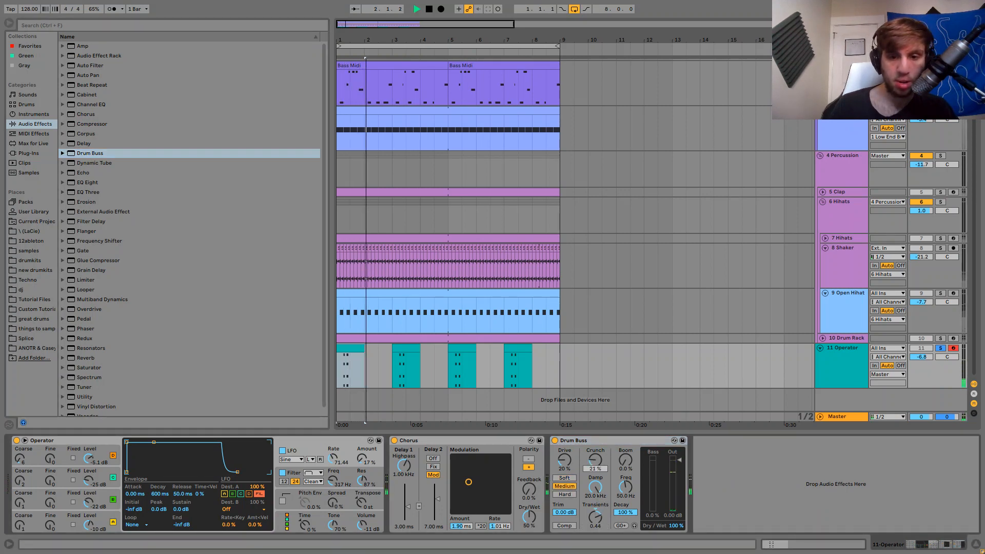
pyautogui.press('space')
pyautogui.press('space')
pyautogui.press('space')
# Set Operator's filter resonance to 48% and its frequency to 474 Hz, checking the sound in playback.
pyautogui.click(377, 469)
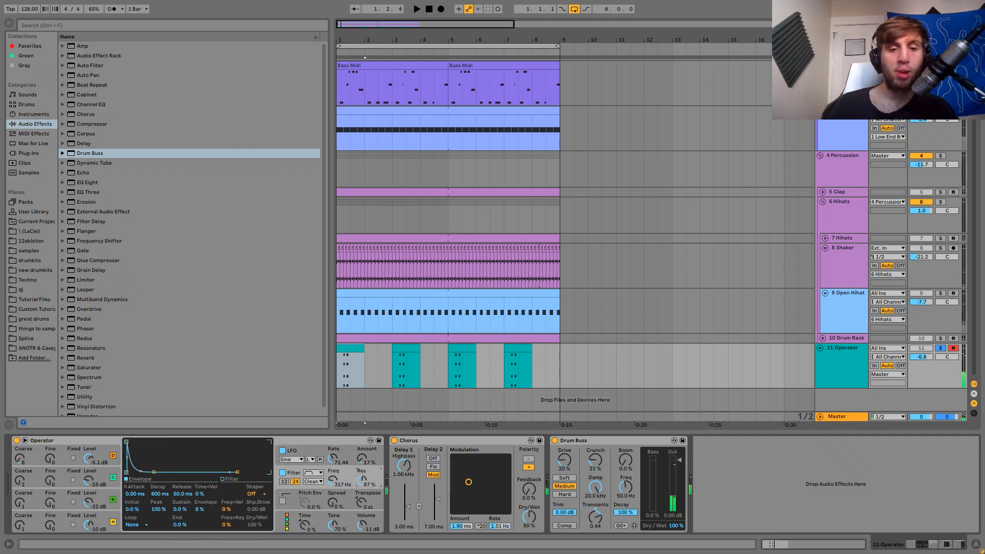
pyautogui.press('space')
pyautogui.moveTo(334, 482); pyautogui.dragTo(334, 496)
pyautogui.press('space')
pyautogui.press('space')
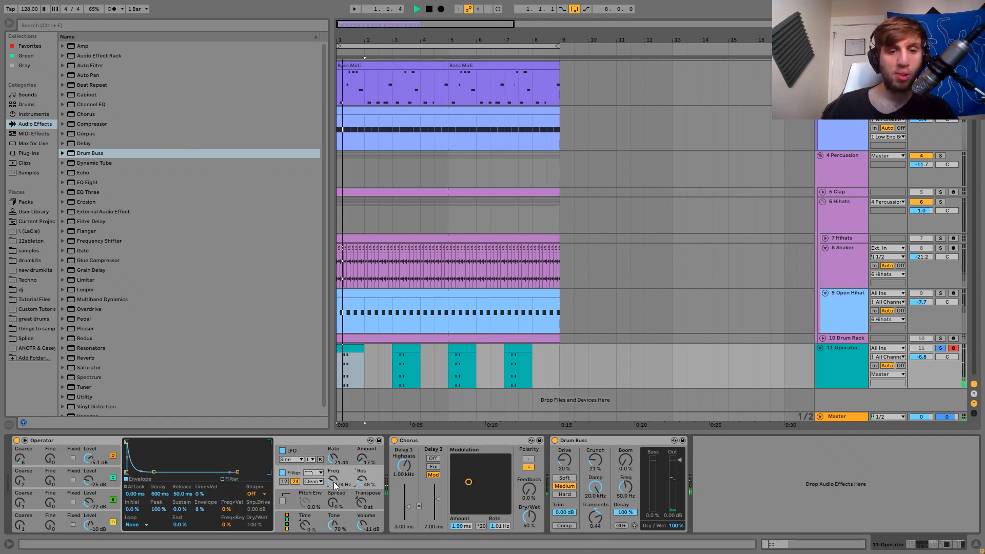
pyautogui.press('space')
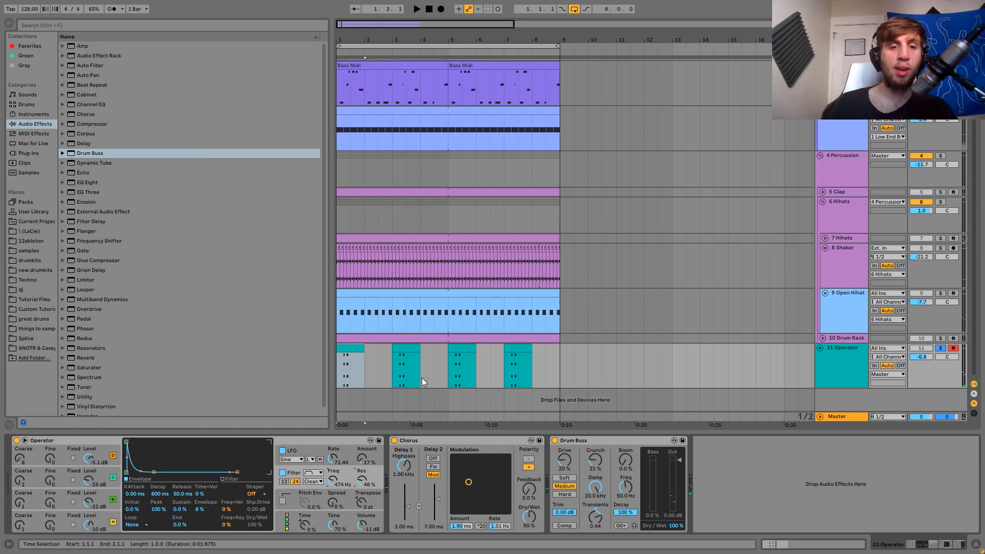
# Replay the soloed chords and set Operator's LFO amount to 23% and rate to 88.30.
pyautogui.press('space')
pyautogui.press('space')
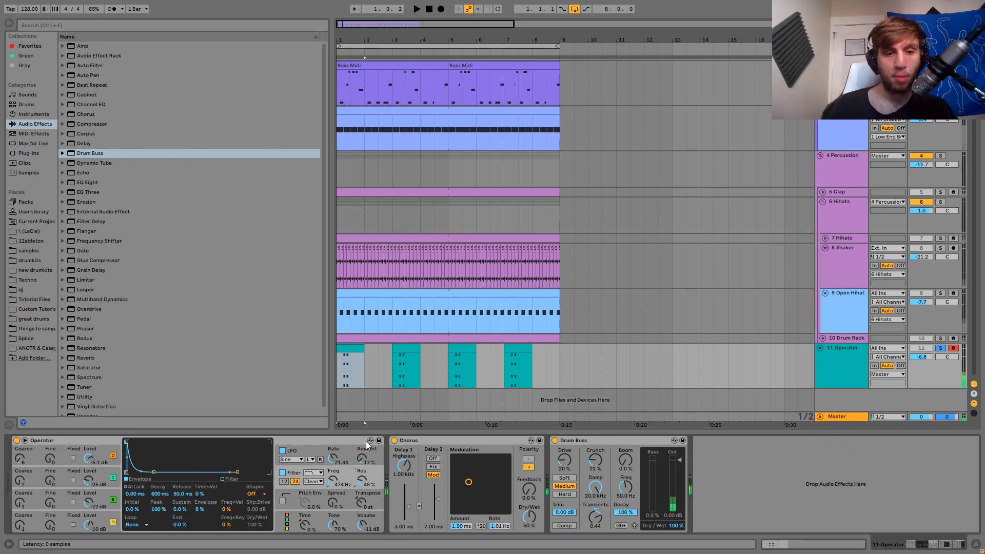
pyautogui.click(366, 465)
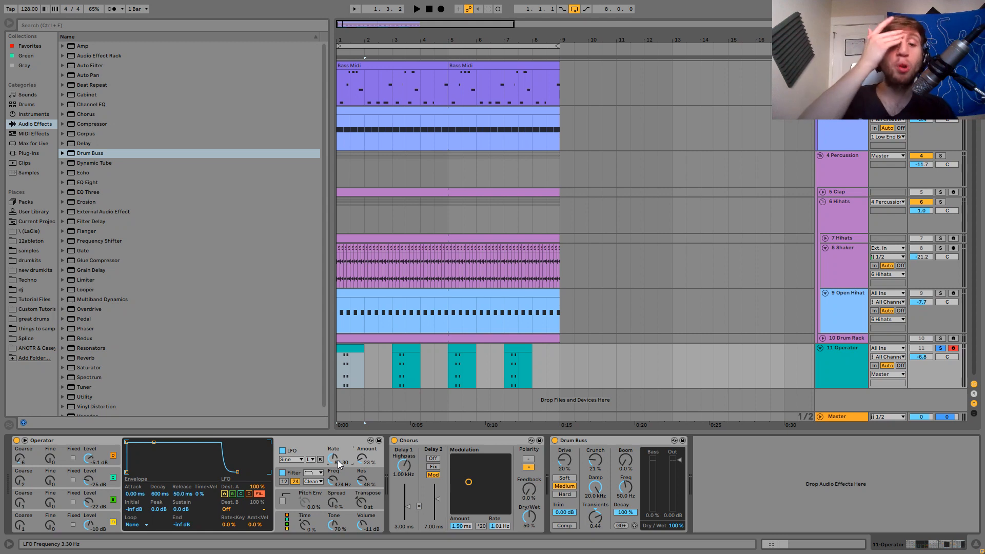
pyautogui.press('space')
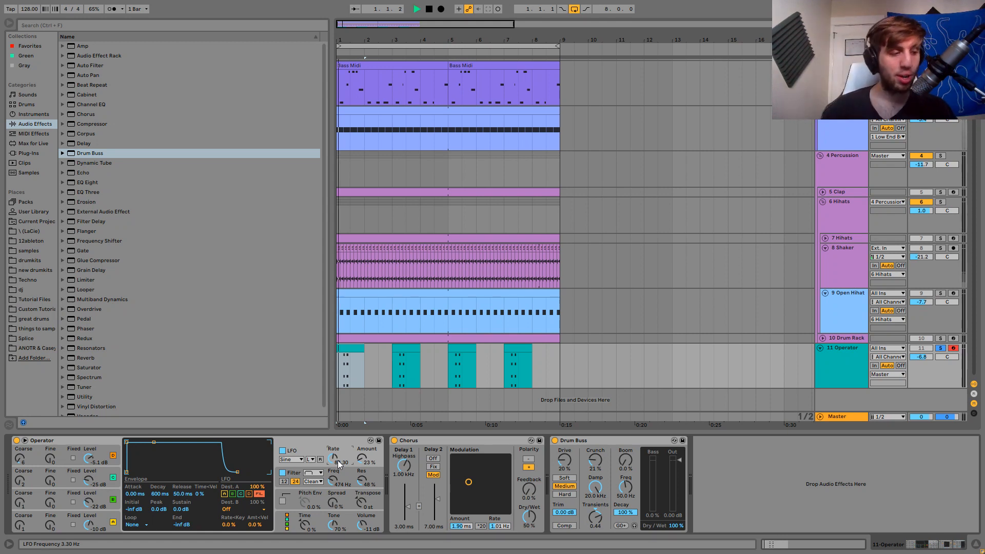
# Lower Operator's filter frequency to 283 Hz during playback and unsolo the track to hear it in the mix.
pyautogui.click(334, 482)
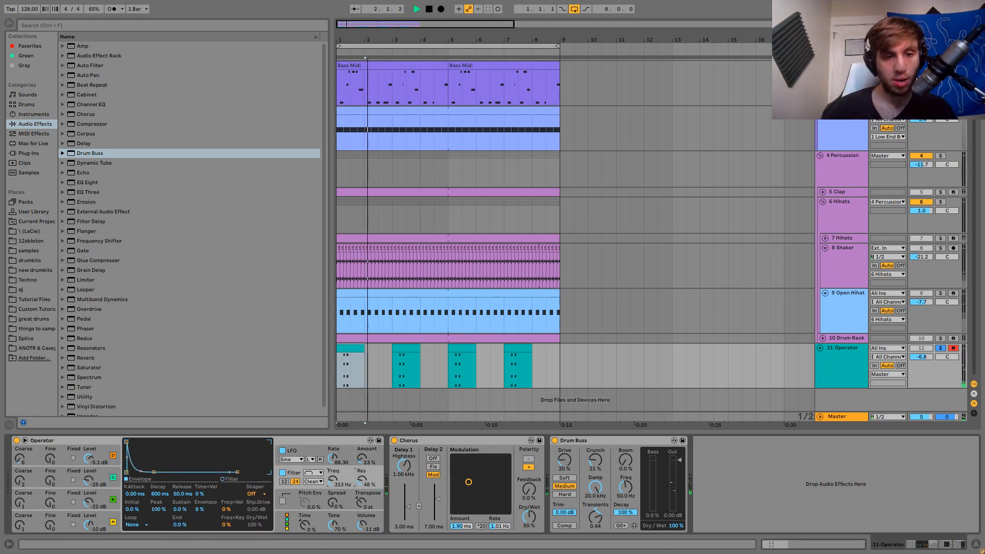
pyautogui.moveTo(334, 483); pyautogui.dragTo(333, 487)
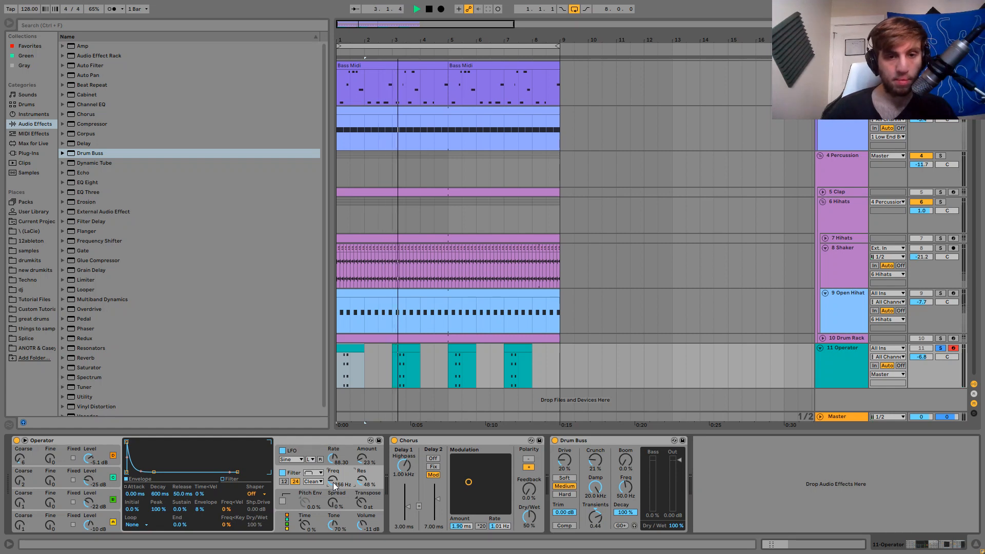
pyautogui.click(940, 349)
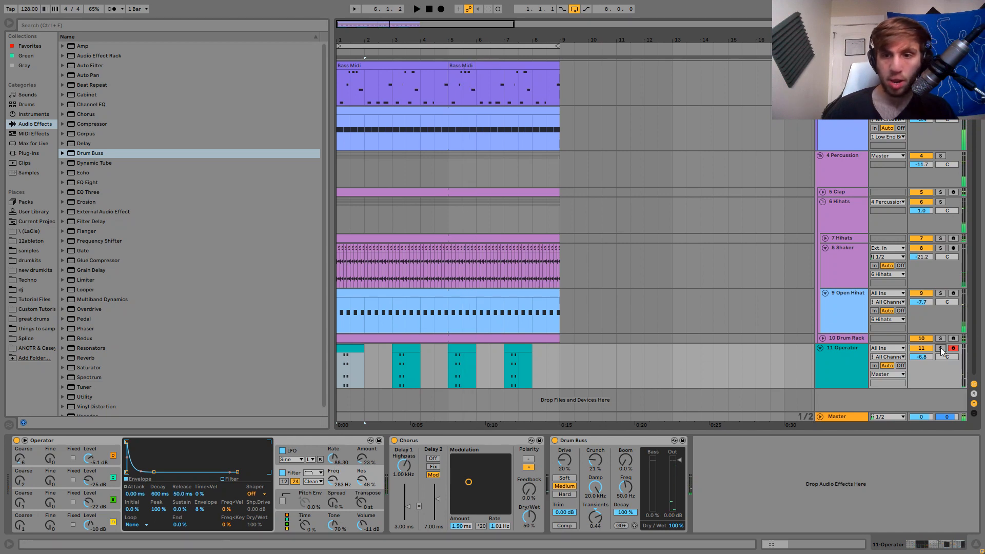
# Insert a Reverb between Chorus and Drum Buss with 1.68 s decay and 15% Dry/Wet, checking it soloed and in the mix.
pyautogui.moveTo(85, 357); pyautogui.dragTo(609, 504)
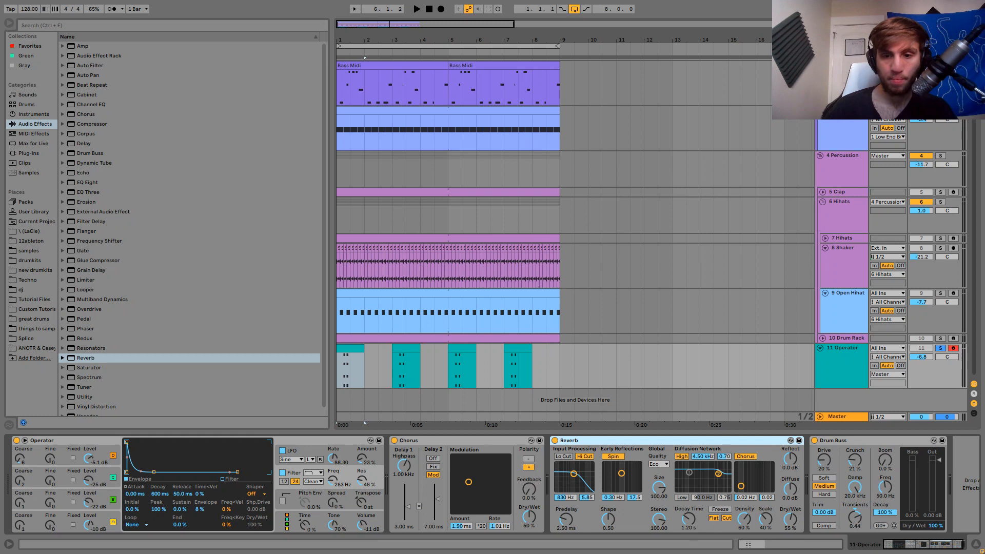
pyautogui.moveTo(688, 519); pyautogui.dragTo(688, 514)
pyautogui.press('space')
pyautogui.click(791, 519)
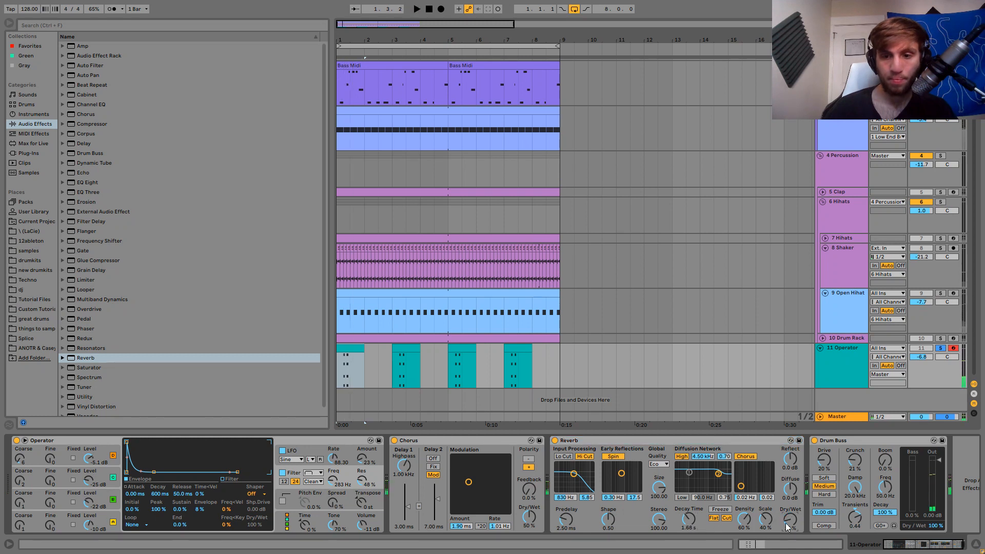
pyautogui.press('space')
pyautogui.click(942, 348)
pyautogui.press('space')
pyautogui.press('space')
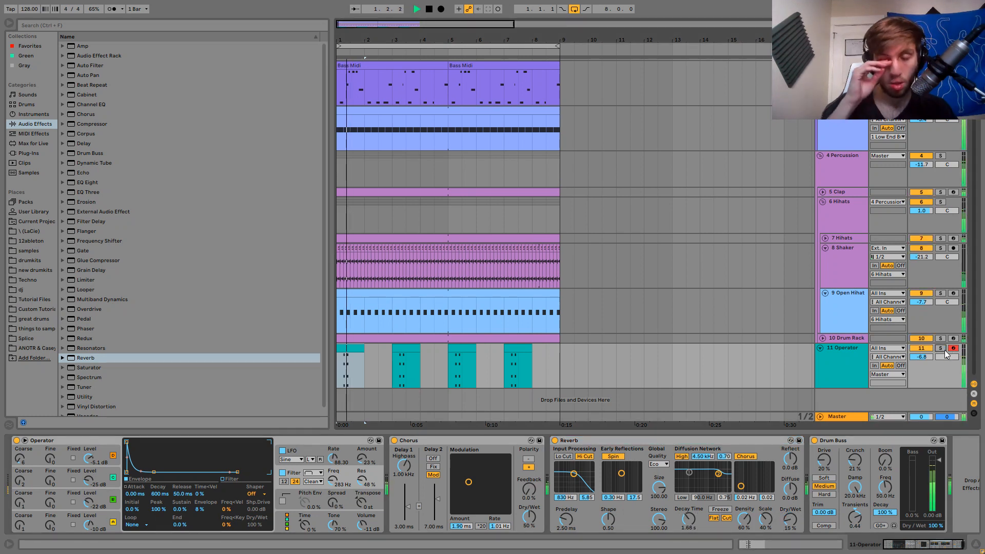
# Set the Reverb's size to 2.28 and decay time to 743 ms, comparing the chords in the mix and soloed.
pyautogui.press('space')
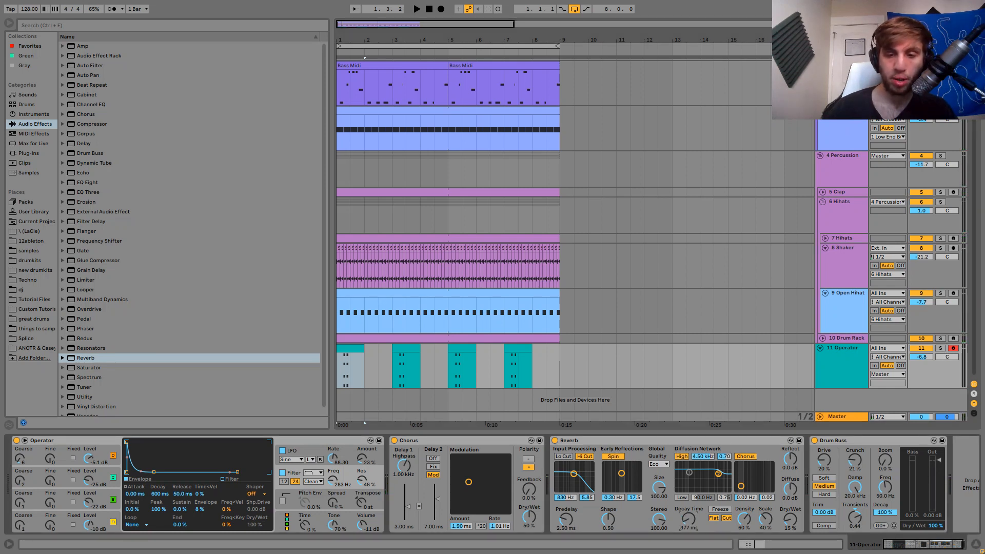
pyautogui.press('space')
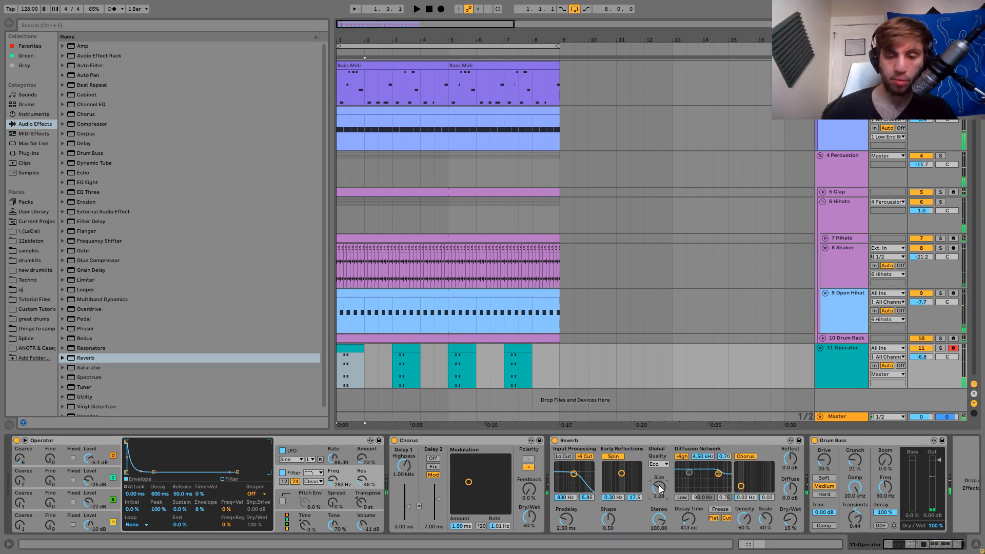
pyautogui.press('space')
pyautogui.moveTo(689, 519); pyautogui.dragTo(689, 528)
pyautogui.press('space')
pyautogui.press('space')
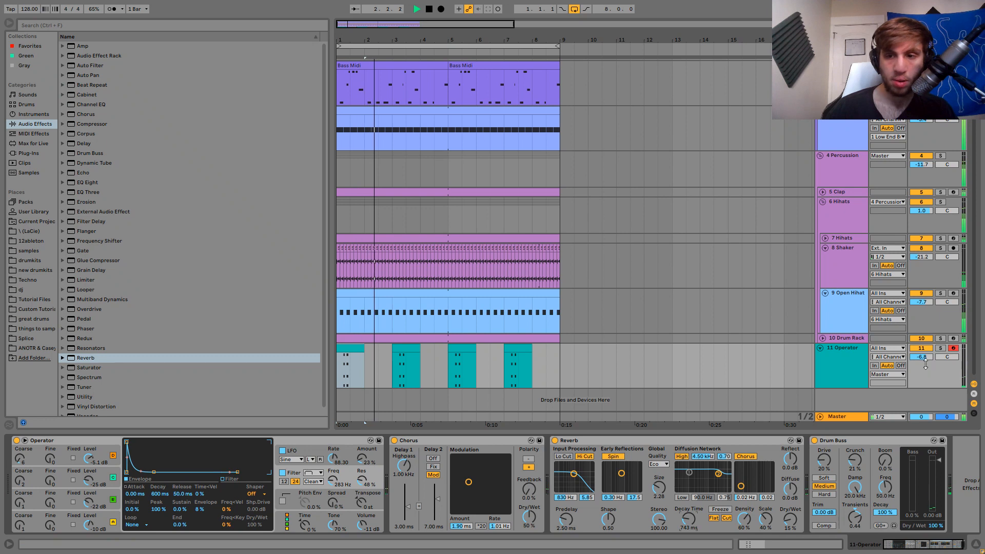
pyautogui.click(941, 349)
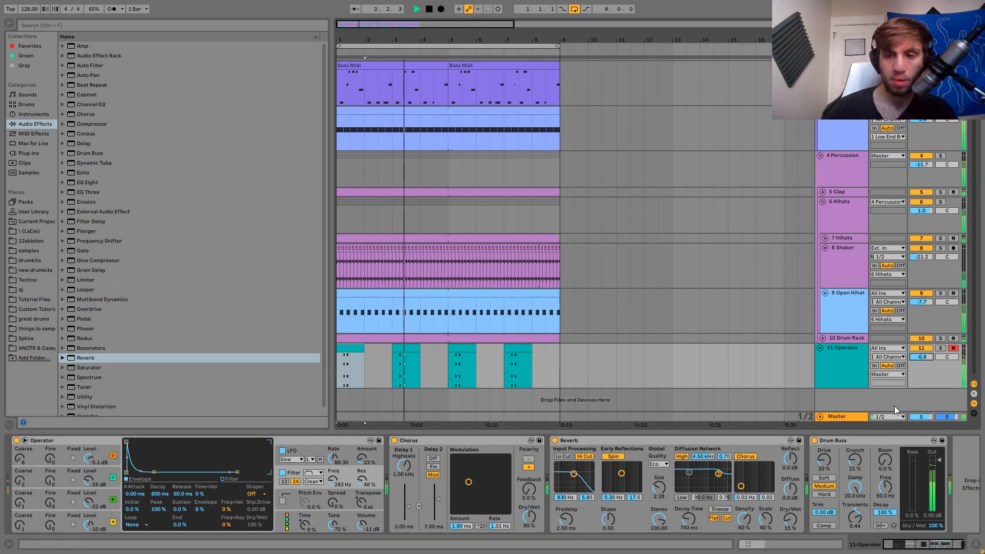
pyautogui.press('space')
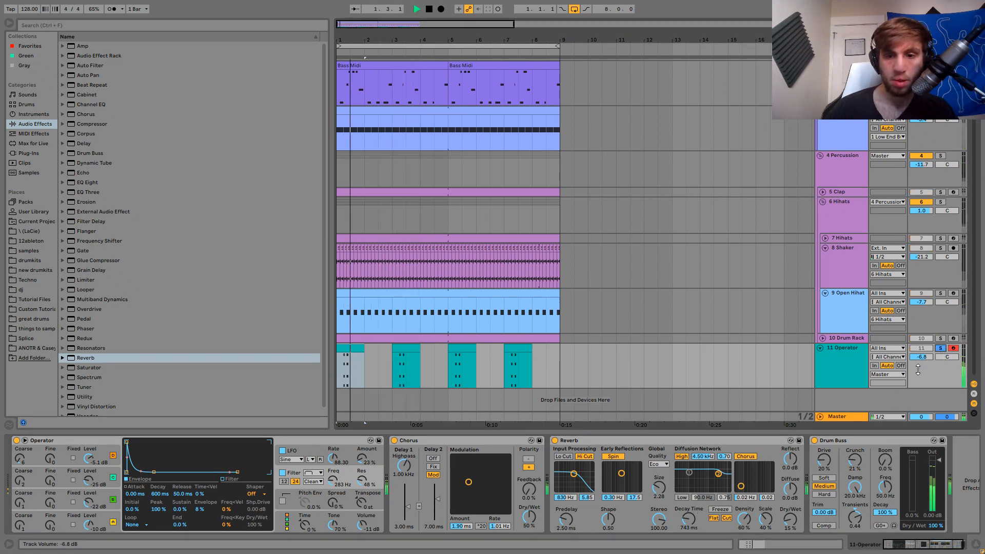
pyautogui.press('space')
# Add a second Reverb after the first with 2.43 s decay and 0% Dry/Wet, and show its Dry/Wet automation.
pyautogui.moveTo(91, 358); pyautogui.dragTo(819, 470)
pyautogui.moveTo(859, 519); pyautogui.dragTo(858, 519)
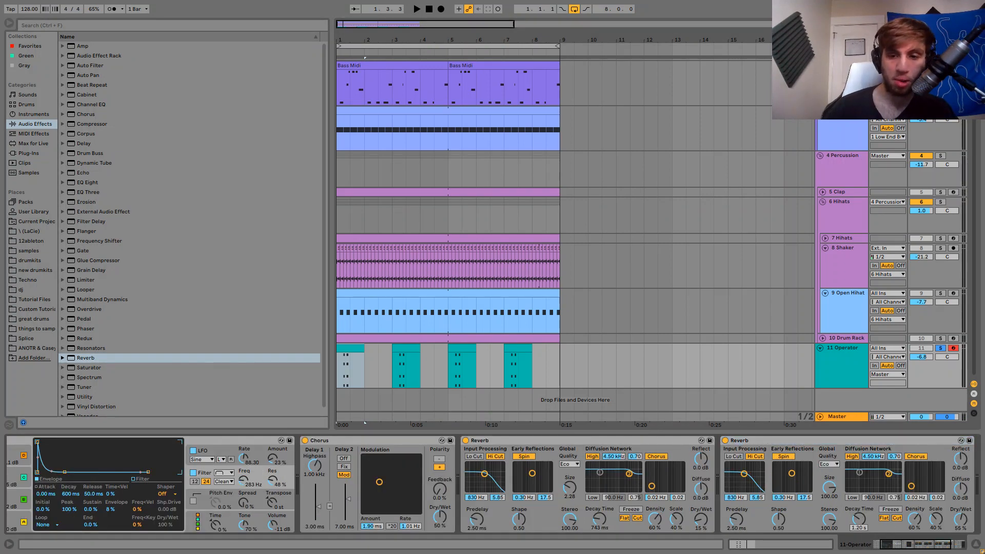
pyautogui.rightClick(962, 521)
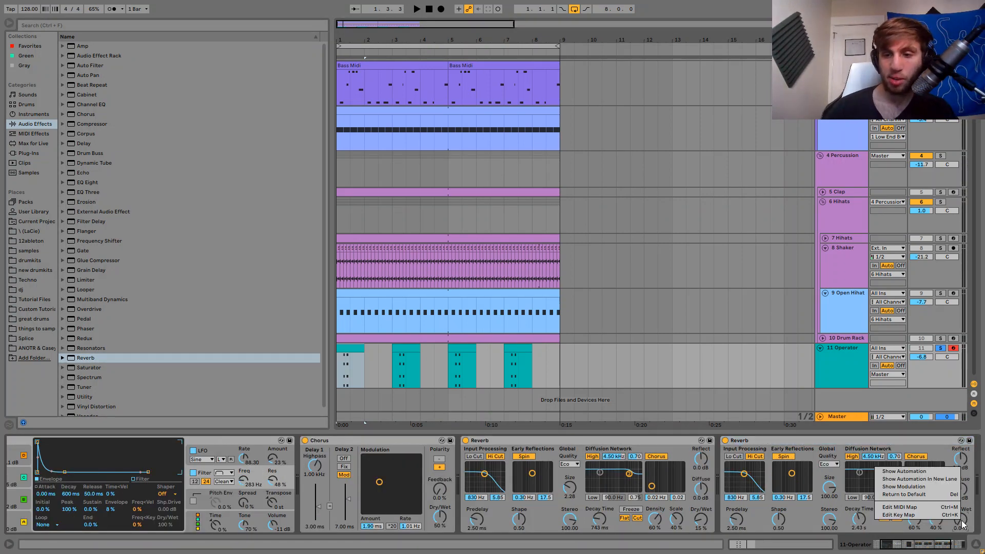
pyautogui.click(904, 472)
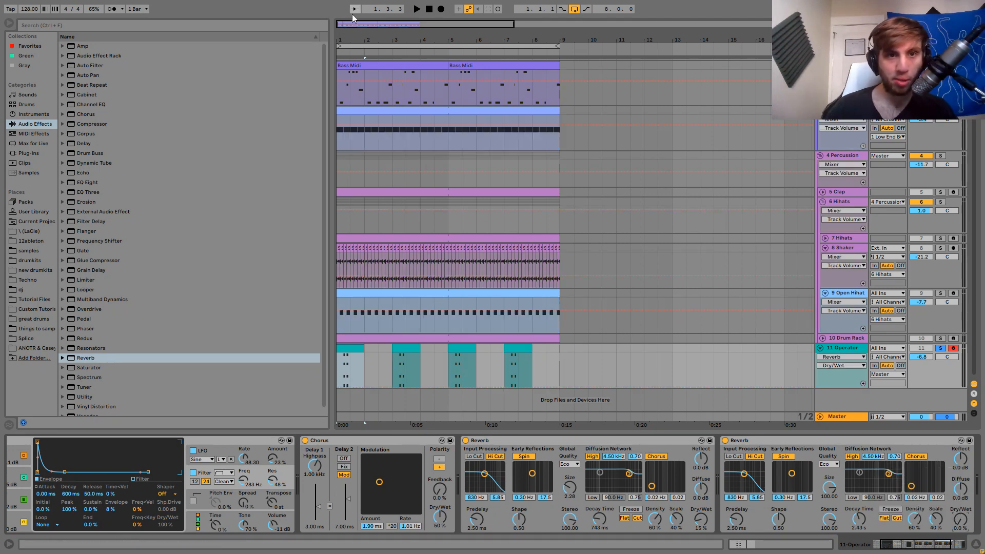
# Draw a Dry/Wet automation ramp for the second Reverb rising between the first bar's two chord stabs and dropping back to zero, and audition it.
pyautogui.moveTo(349, 39); pyautogui.dragTo(420, 256)
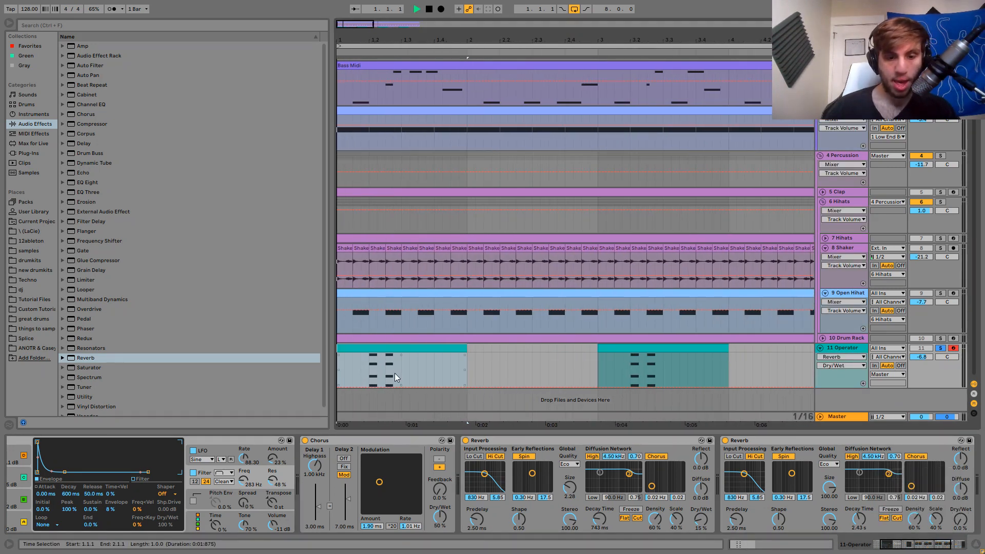
pyautogui.press('space')
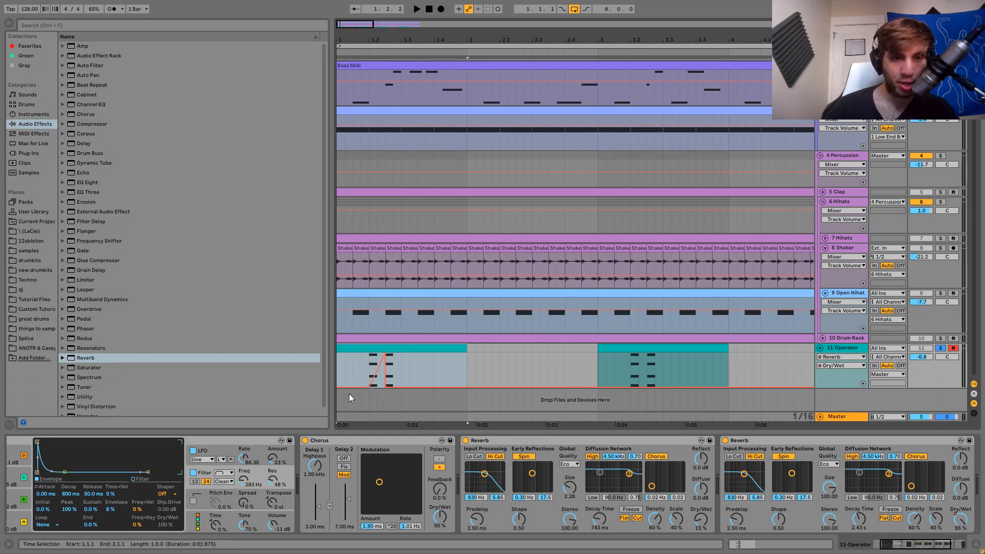
pyautogui.press('space')
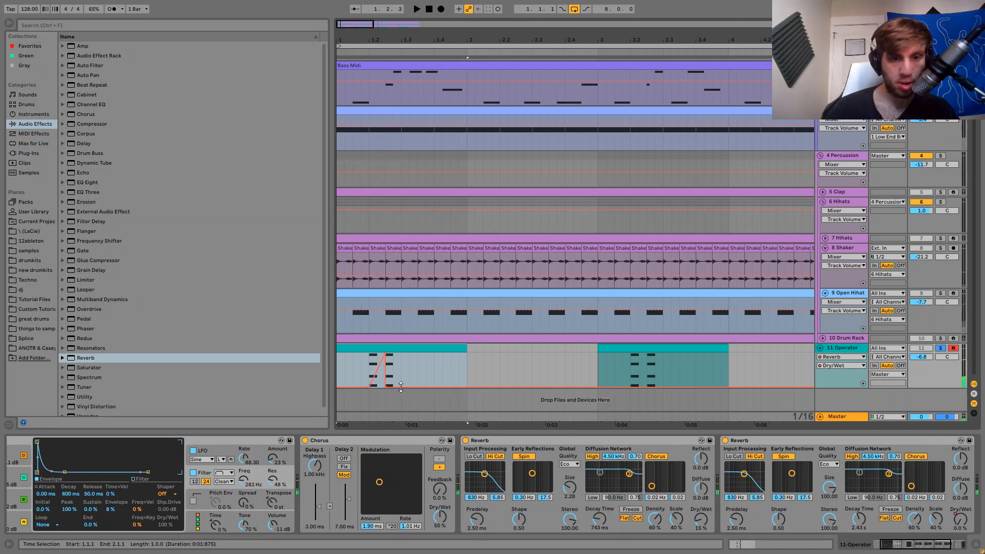
pyautogui.click(434, 370)
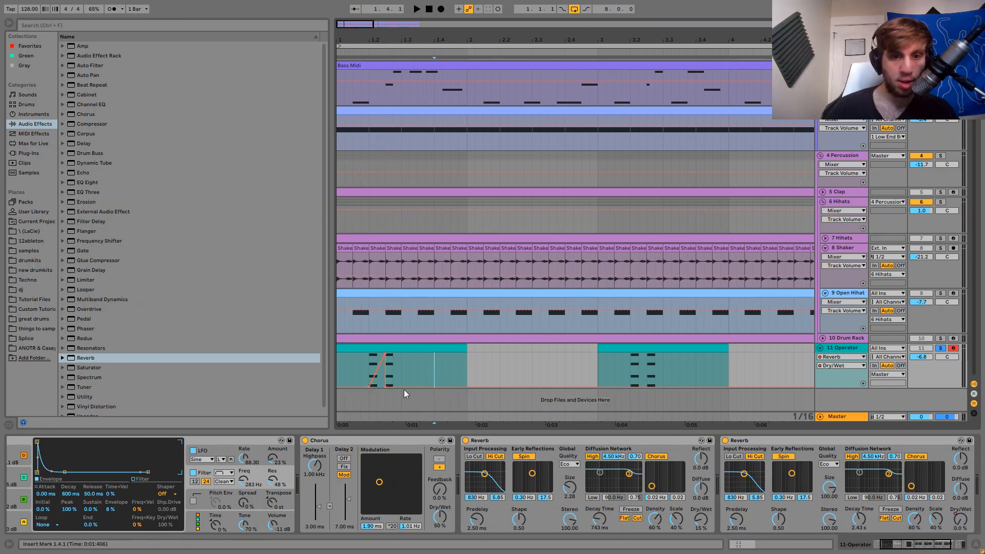
# Reshape the Reverb Dry/Wet automation in bar 1 of the Operator track to fall gradually to zero by beat 1.3, and audition it.
pyautogui.click(400, 386)
pyautogui.click(385, 387)
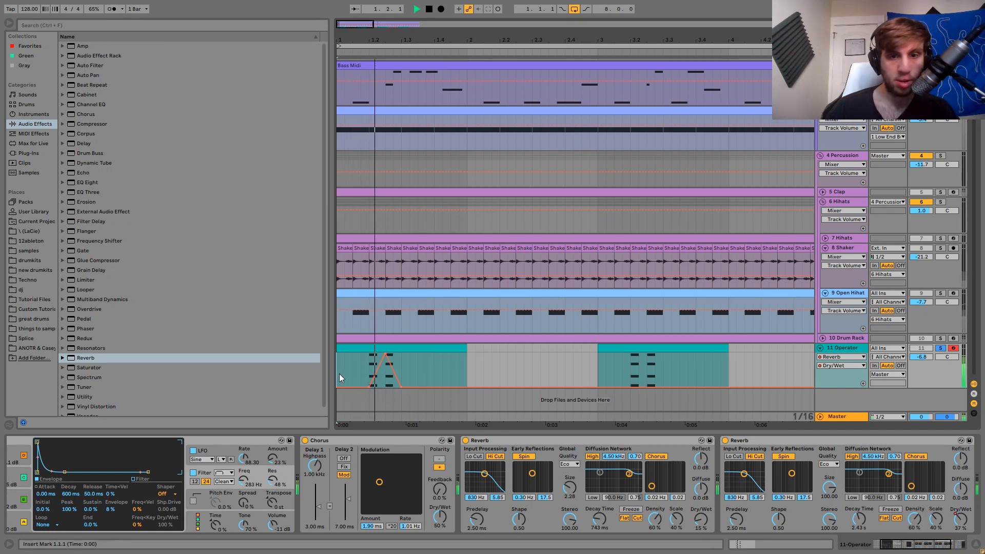
pyautogui.press('space')
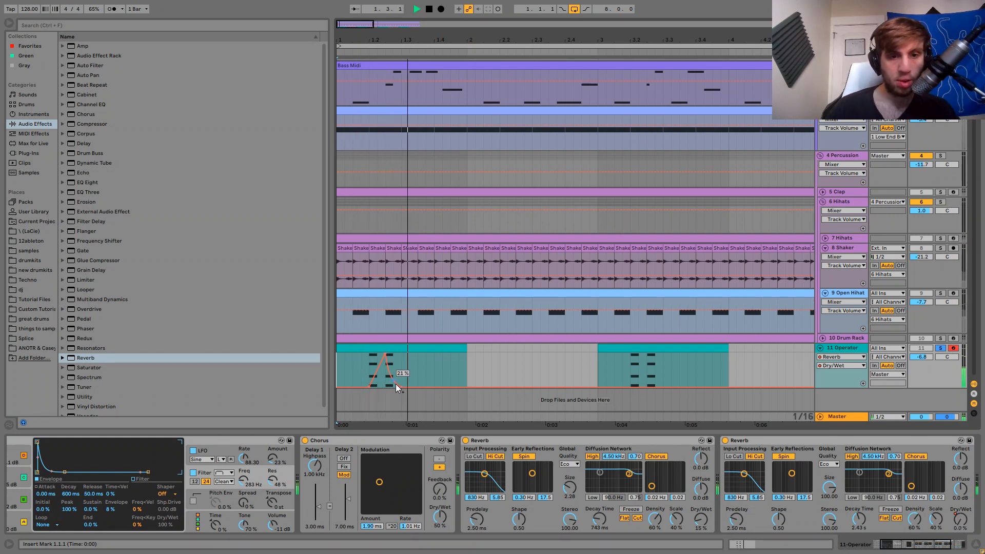
pyautogui.press('space')
pyautogui.press('space')
pyautogui.press('space')
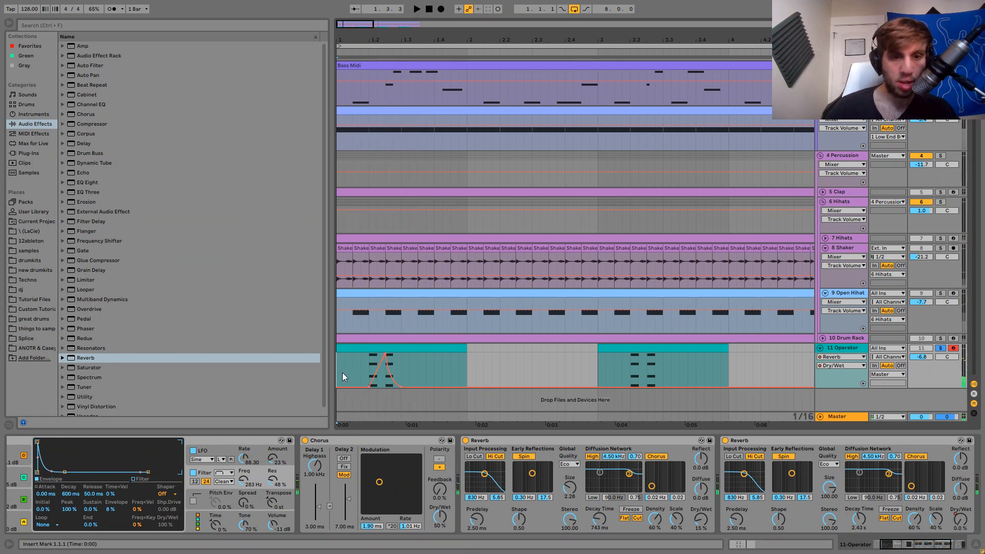
# Unsolo the Operator track and duplicate its first two bars, with clip and Dry/Wet automation, to bar 3.
pyautogui.moveTo(369, 378); pyautogui.dragTo(615, 387)
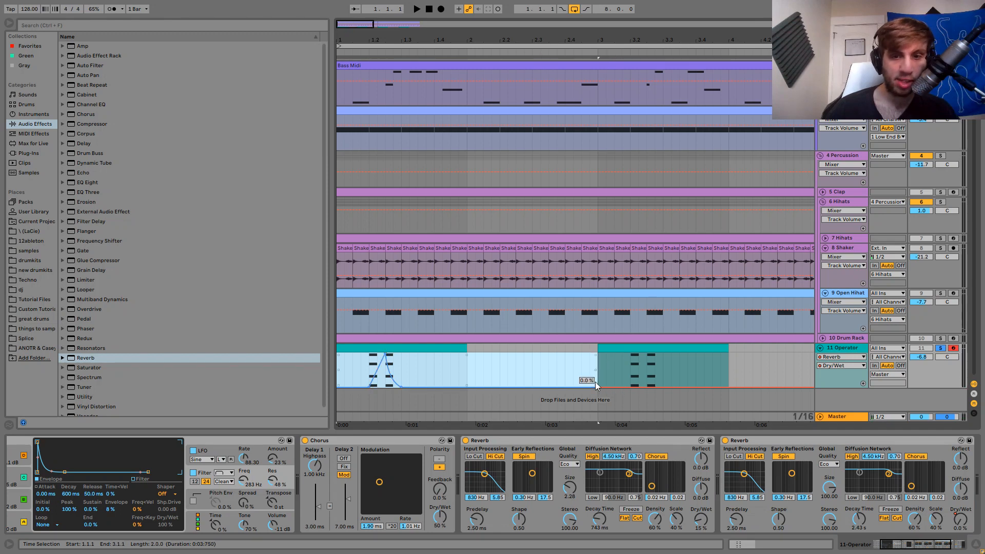
pyautogui.click(941, 349)
pyautogui.press('space')
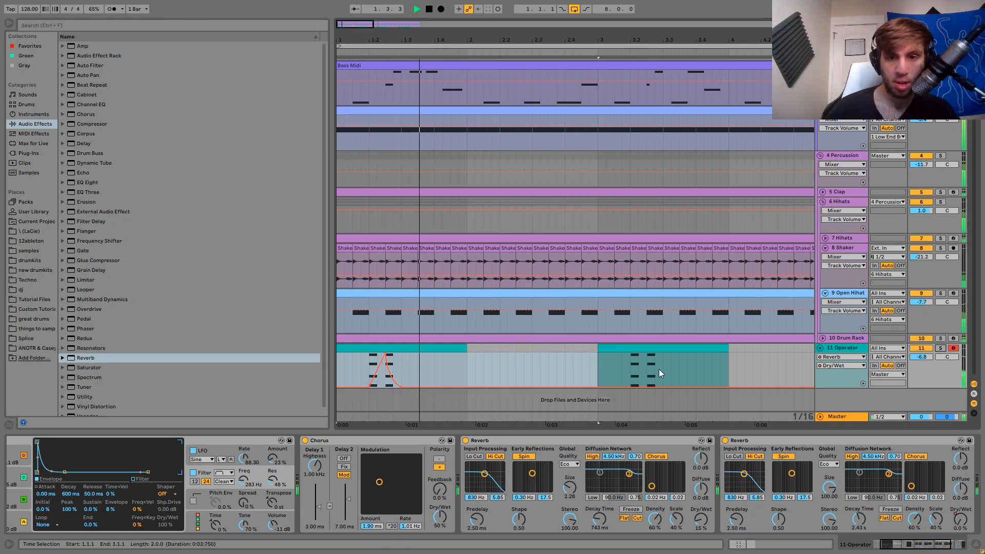
pyautogui.keyDown('shift'); pyautogui.click(600, 368); pyautogui.keyUp('shift')
pyautogui.hotkey('ctrl', 'd')
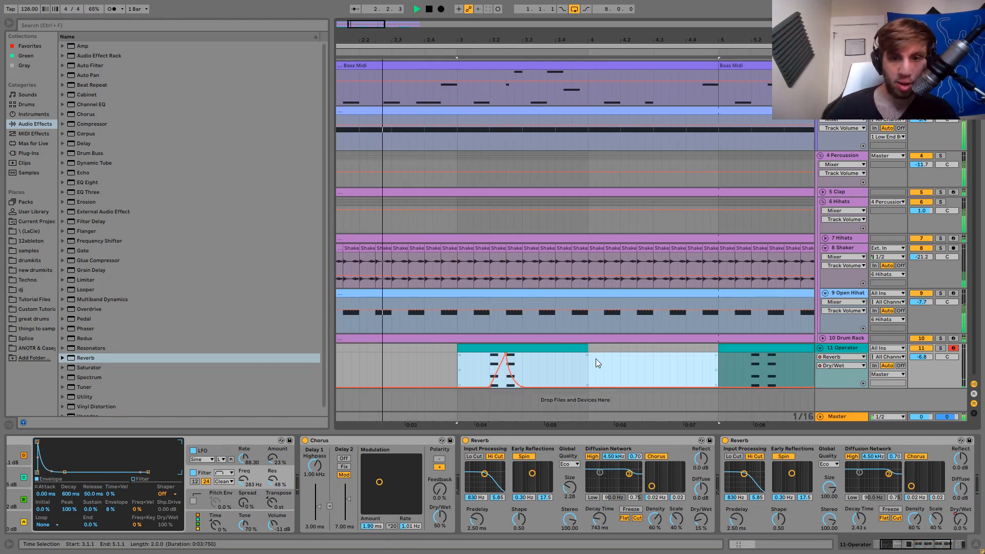
# Move the Reverb Dry/Wet spike in bar 3 to rise on the second chord and peak at beat 3.3, and audition it.
pyautogui.click(530, 365)
pyautogui.moveTo(502, 369)
pyautogui.mouseDown()
pyautogui.moveTo(506, 355)
pyautogui.moveTo(523, 355)
pyautogui.moveTo(506, 386)
pyautogui.mouseUp()
pyautogui.click(480, 370)
pyautogui.press('space')
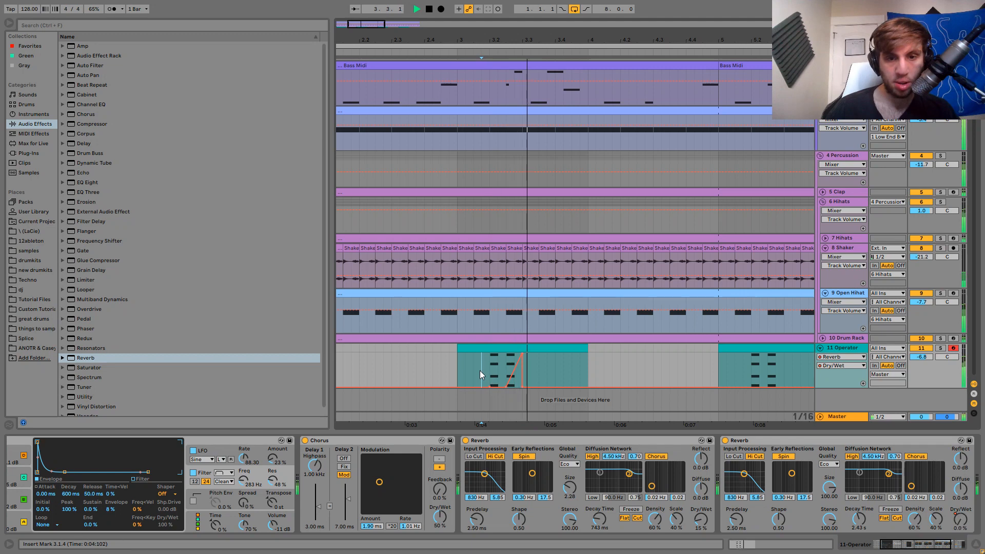
pyautogui.press('space')
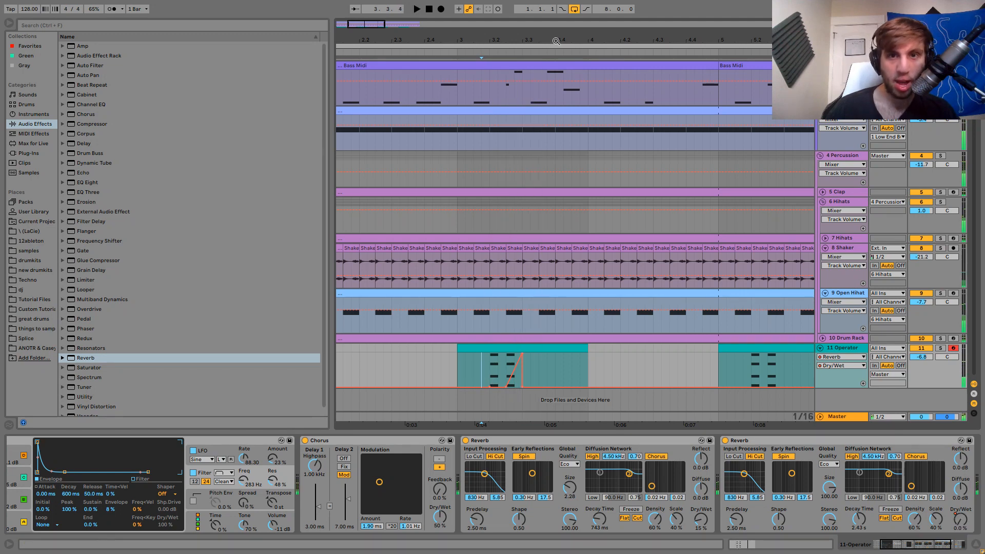
# Play the arrangement from the start to check the Operator chords against the drums and bass, and review the track's volume and effects chain.
pyautogui.doubleClick(557, 41)
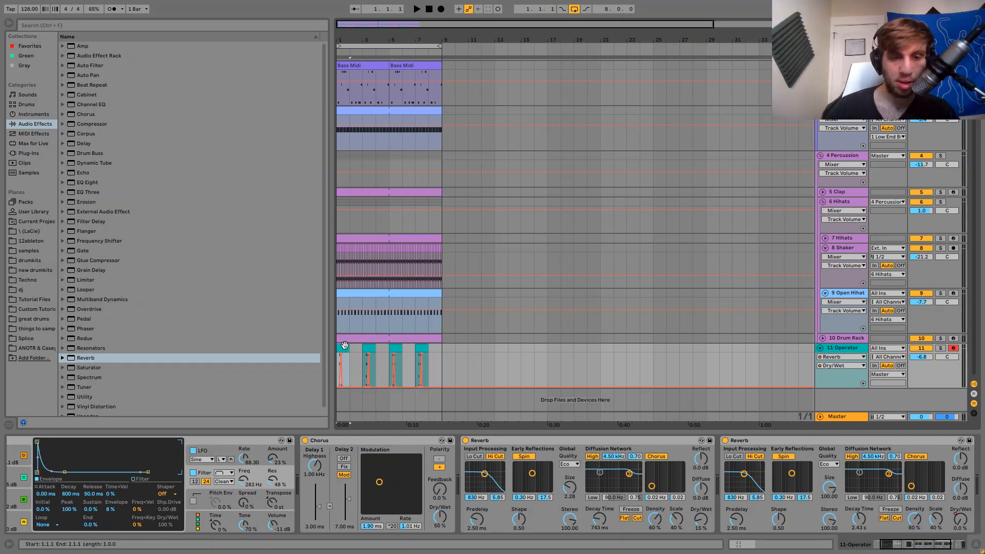
pyautogui.press('space')
pyautogui.moveTo(340, 41); pyautogui.dragTo(351, 97)
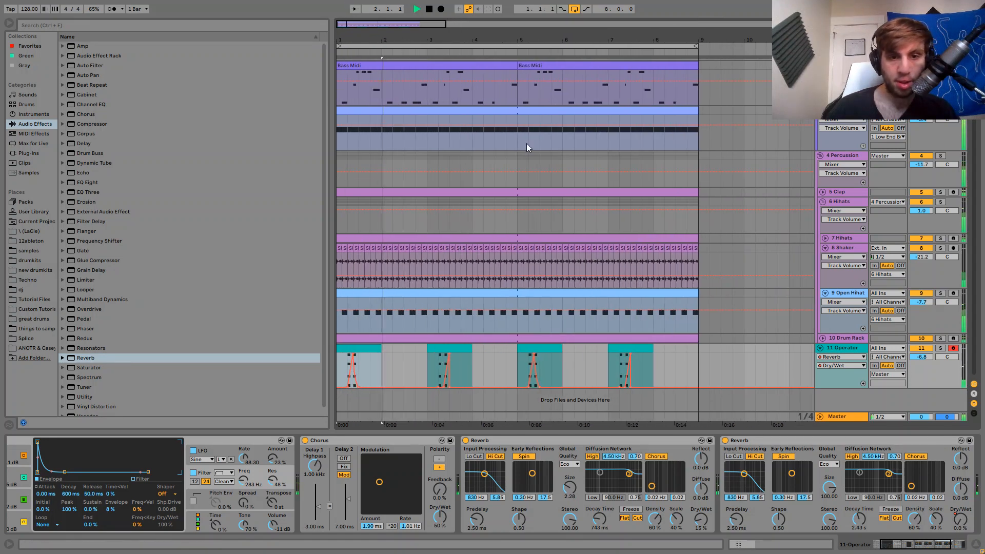
pyautogui.click(921, 357)
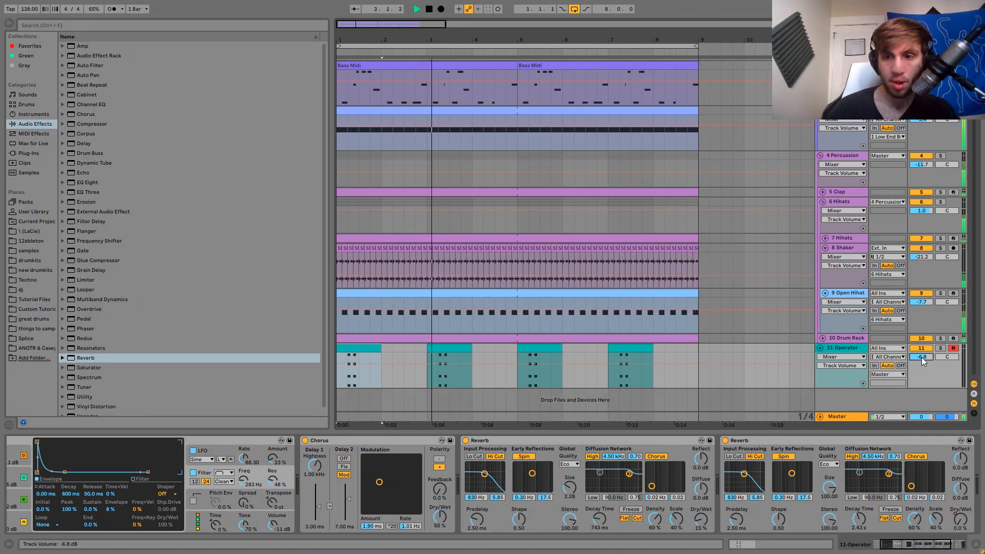
pyautogui.click(820, 349)
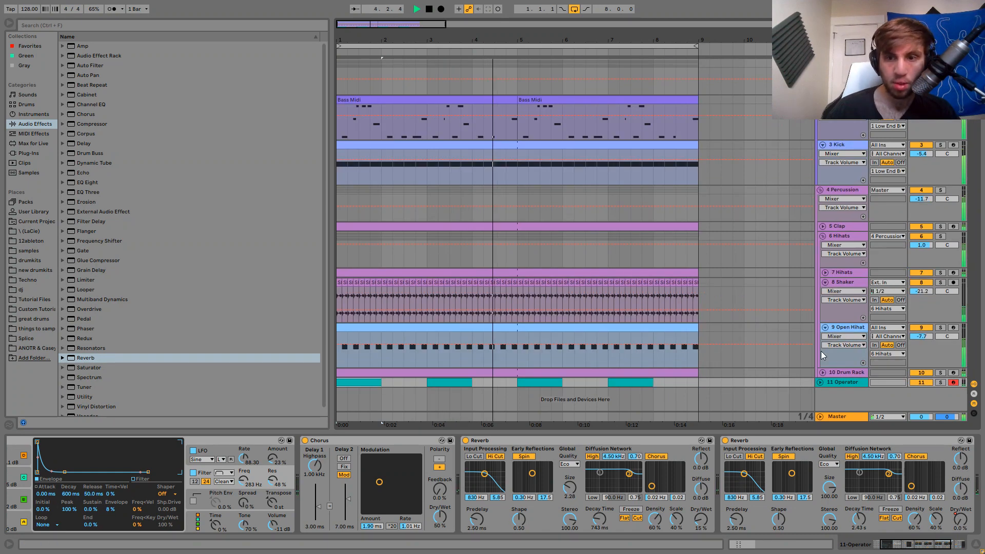
pyautogui.click(820, 382)
pyautogui.scroll(-2, 822, 384)
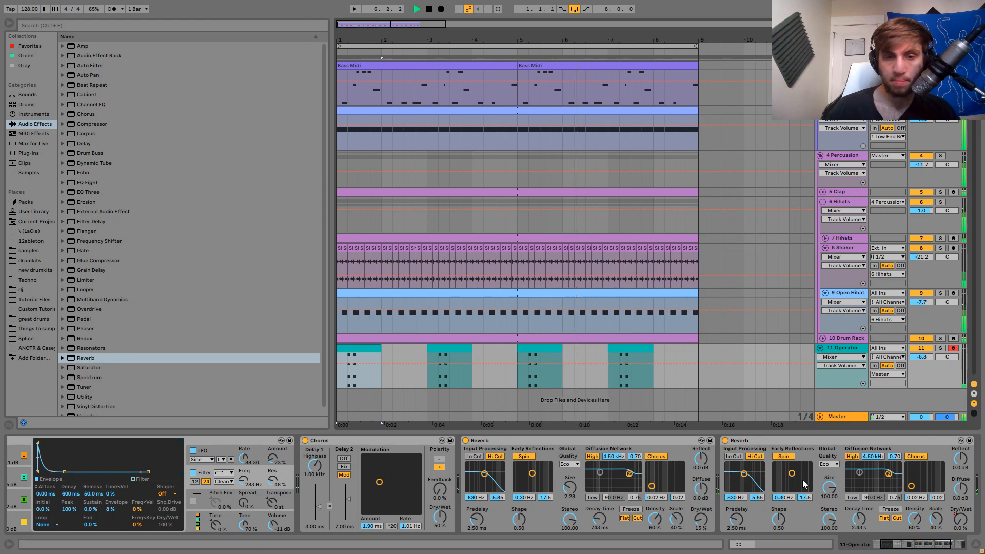
pyautogui.hscroll(5, 804, 484)
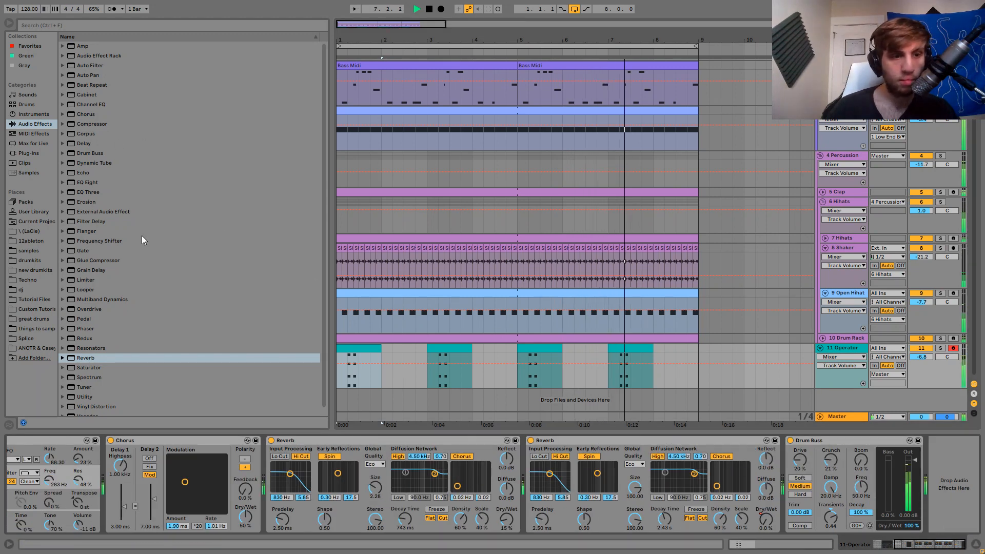
# Add EQ Eight at the end of the Operator track's chain with band 1 as a low cut at 122 Hz.
pyautogui.press('space')
pyautogui.moveTo(93, 184); pyautogui.dragTo(640, 382)
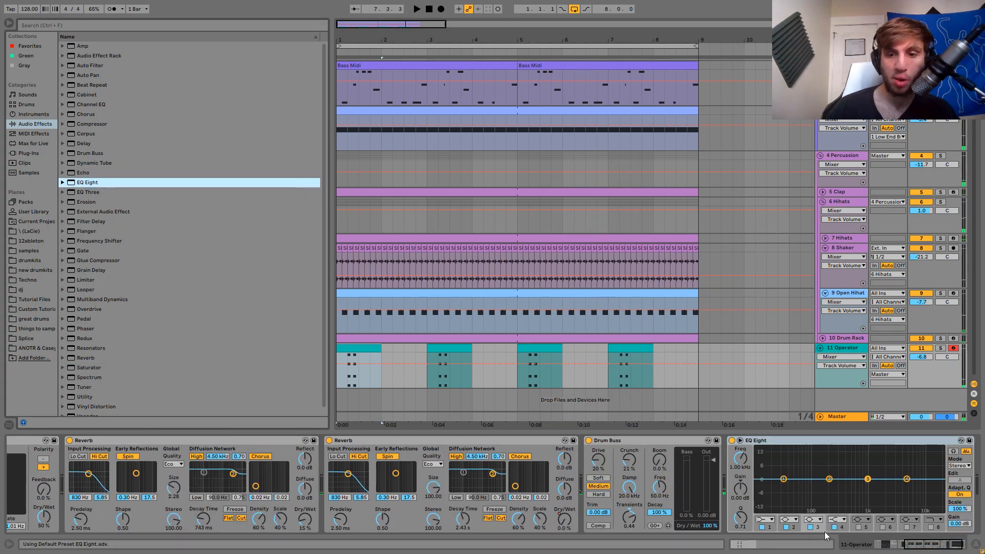
pyautogui.click(772, 520)
pyautogui.click(764, 458)
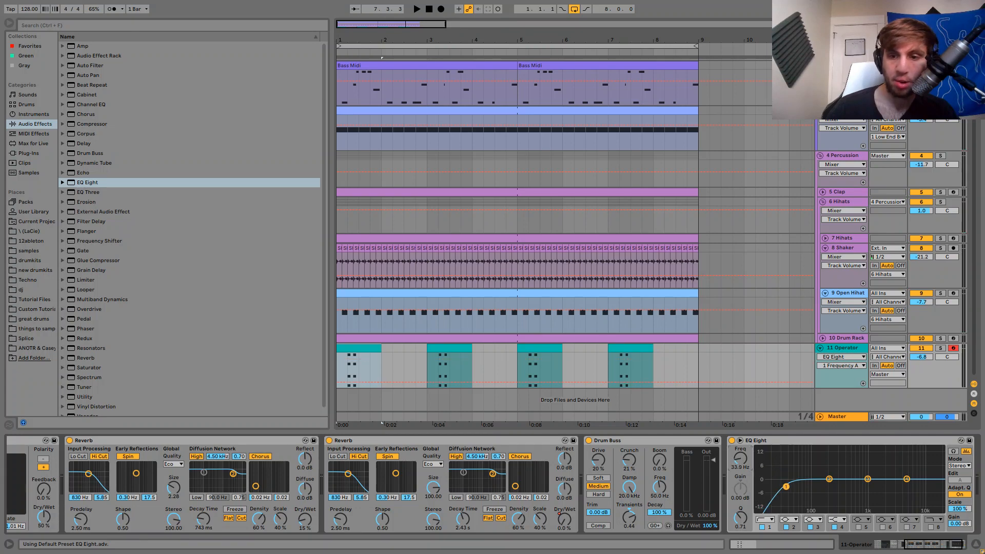
pyautogui.moveTo(739, 458); pyautogui.dragTo(739, 444)
pyautogui.press('space')
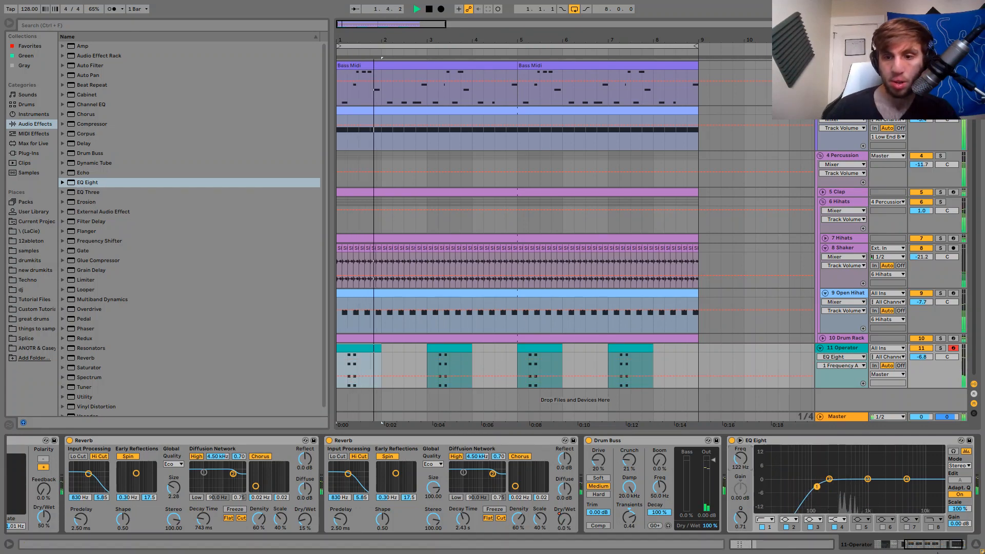
# Copy the kick-sidechained Compressor from the bassline track to the end of the Operator track's effects chain.
pyautogui.moveTo(938, 548); pyautogui.dragTo(893, 548)
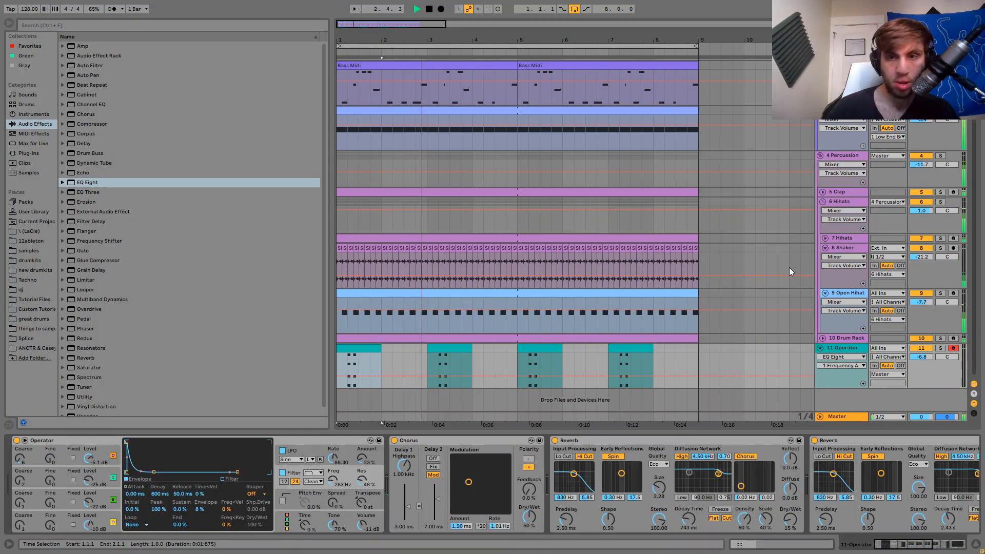
pyautogui.press('space')
pyautogui.click(842, 66)
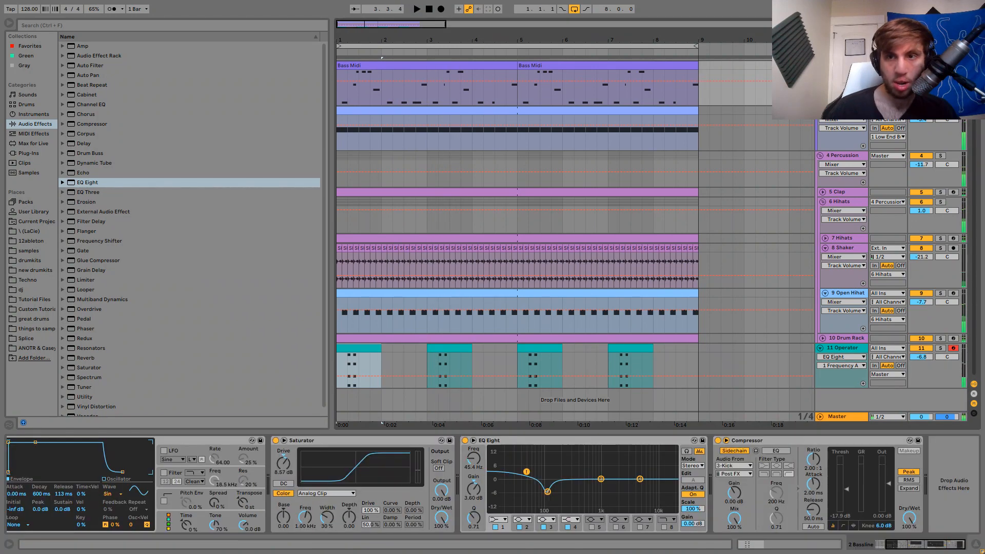
pyautogui.click(740, 440)
pyautogui.click(663, 347)
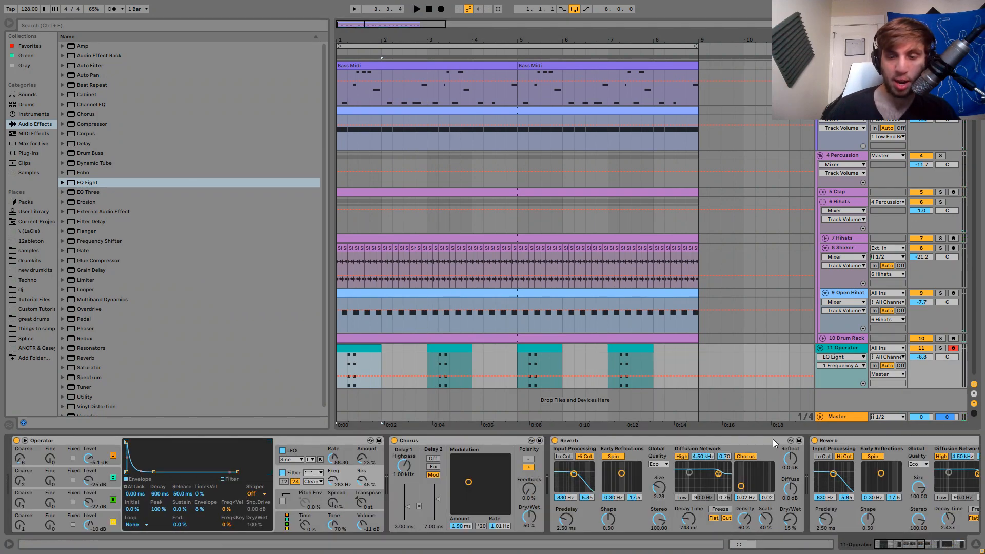
pyautogui.scroll(-10, 844, 485)
# Set the Operator track's Compressor threshold to -12.0 dB while listening to the sidechain effect in the mix.
pyautogui.moveTo(841, 482); pyautogui.dragTo(846, 480)
pyautogui.press('space')
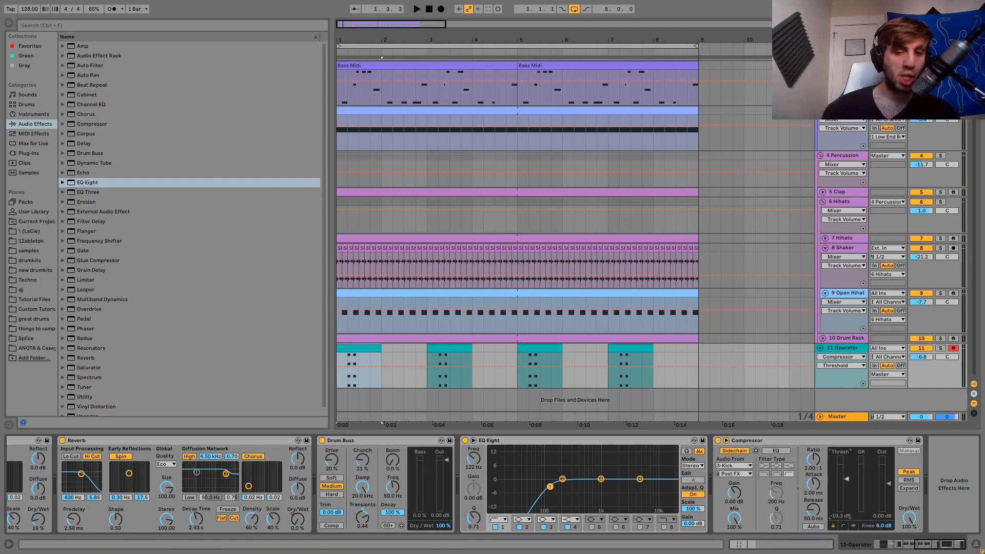
pyautogui.press('space')
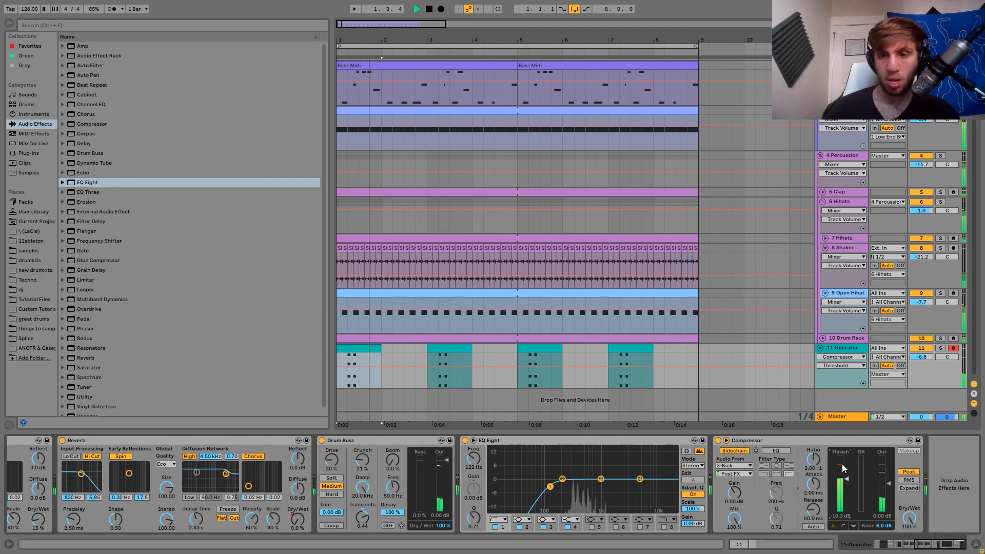
pyautogui.moveTo(848, 476); pyautogui.dragTo(848, 484)
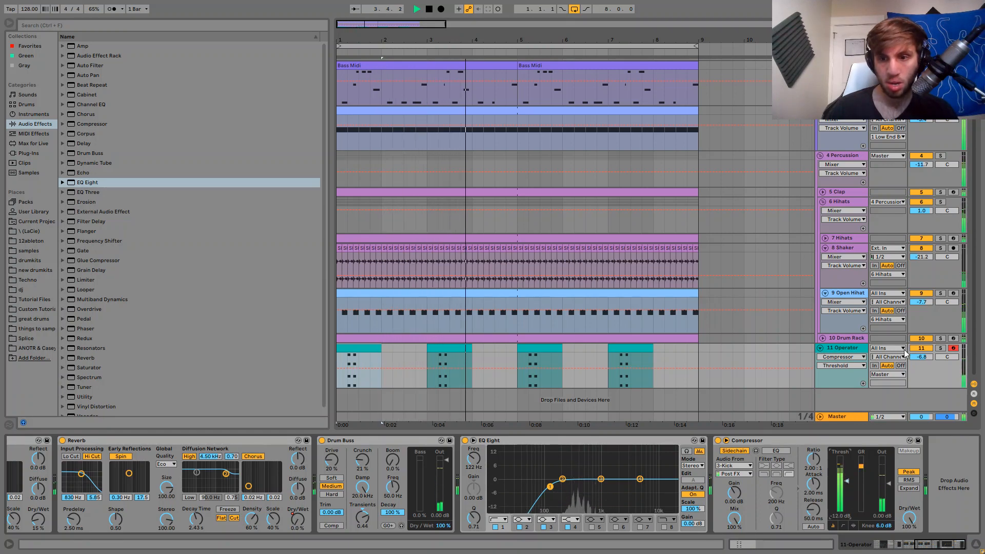
pyautogui.click(820, 349)
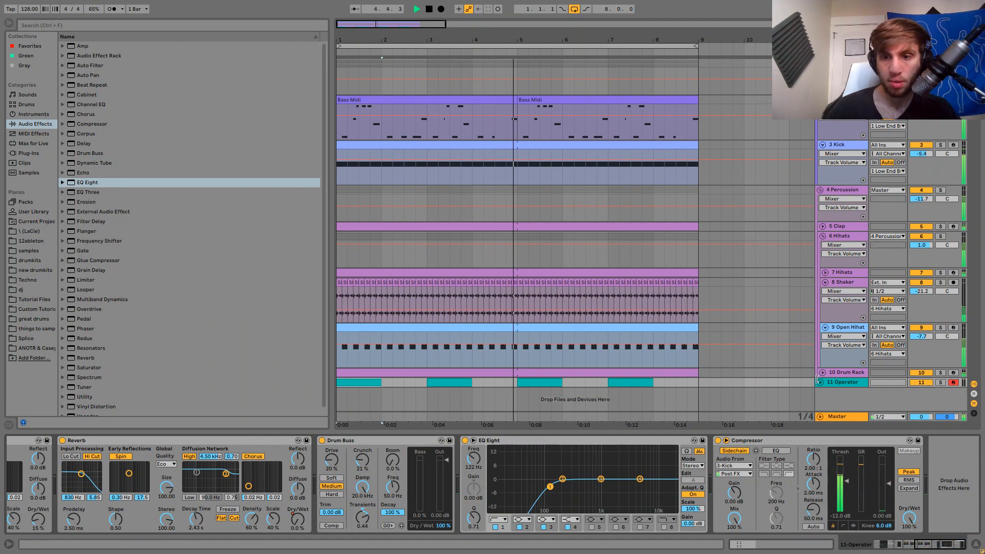
pyautogui.click(820, 382)
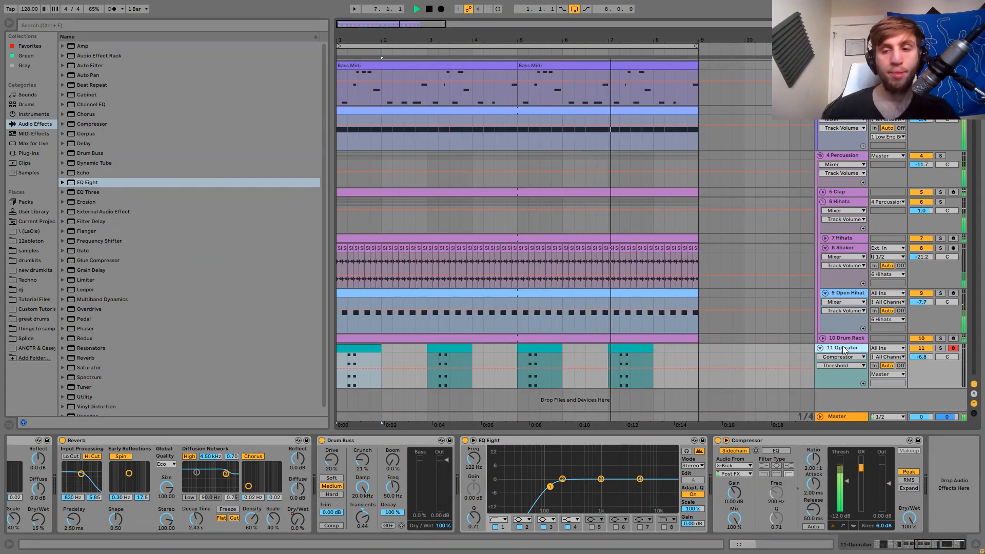
pyautogui.press('Tab')
pyautogui.press('Tab')
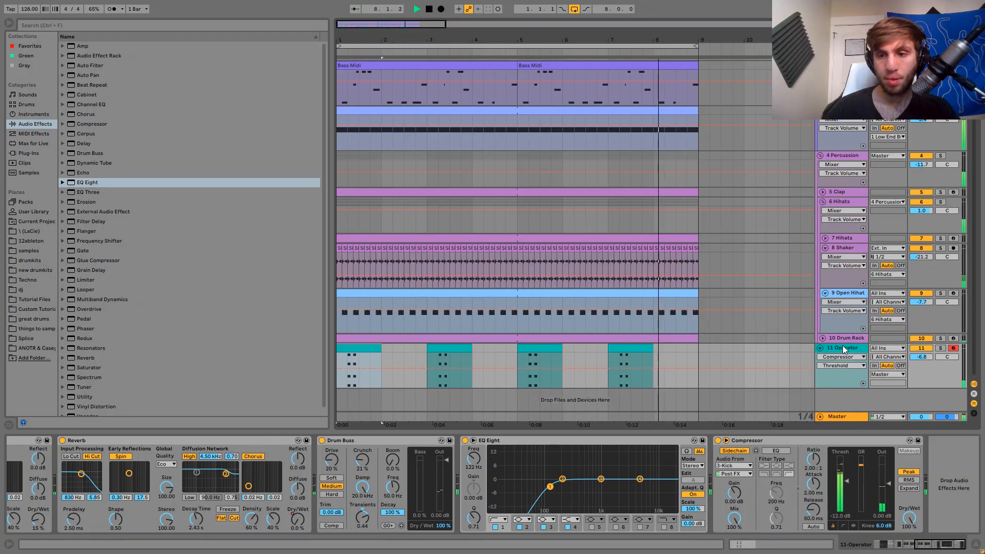
# Stop playback, insert a new MIDI track below Operator and load the Analog instrument on it.
pyautogui.press('space')
pyautogui.hotkey('ctrl', 'shift', 't')
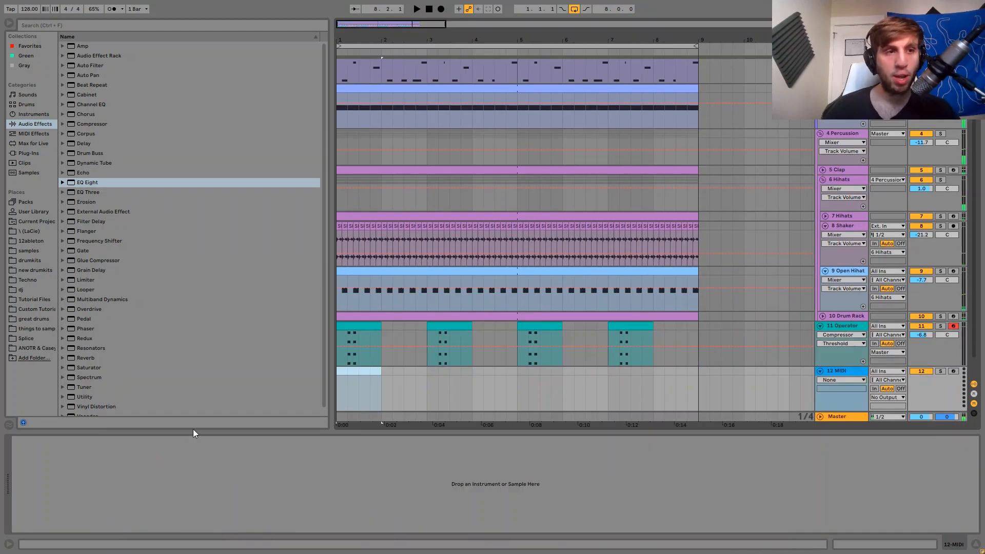
pyautogui.click(22, 117)
pyautogui.doubleClick(81, 47)
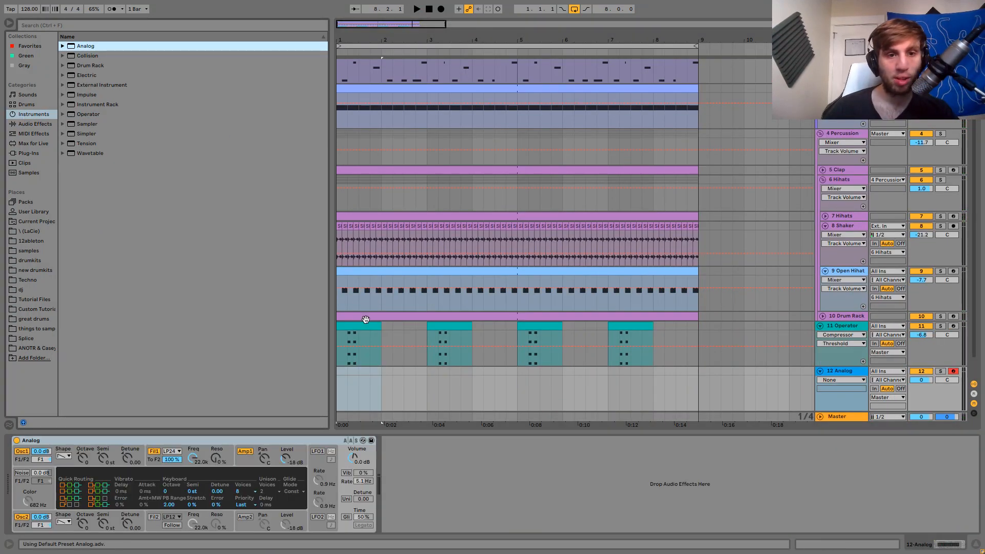
# Create an empty two-bar MIDI clip over bars 1 and 2 of the Analog track.
pyautogui.moveTo(427, 374); pyautogui.dragTo(341, 374)
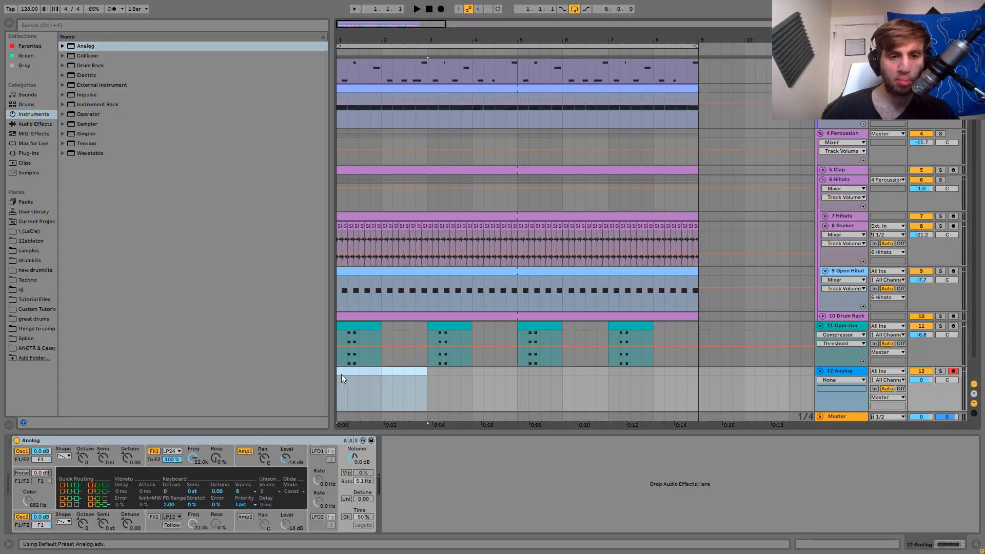
pyautogui.hotkey('ctrl', 'shift', 'm')
pyautogui.press('space')
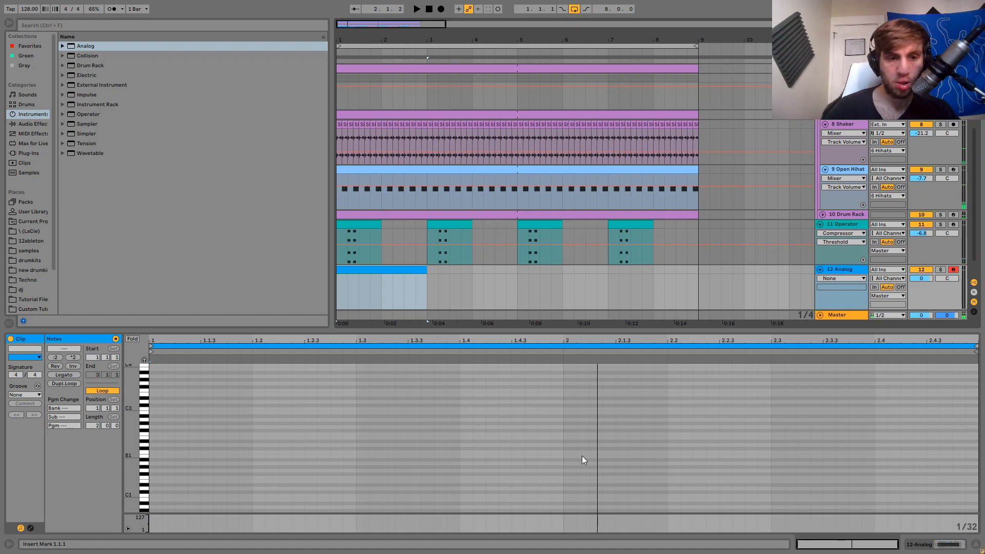
# Add a sixteenth-long E2 note at 2.1.2 in the Analog clip and apply the Logic 16 swing groove.
pyautogui.doubleClick(583, 437)
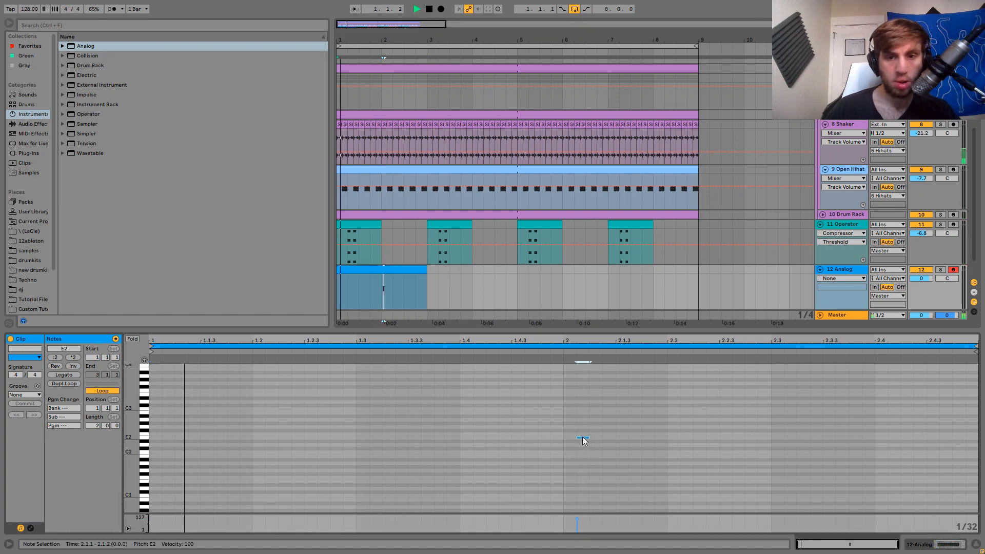
pyautogui.press('Right')
pyautogui.hotkey('shift', 'Right')
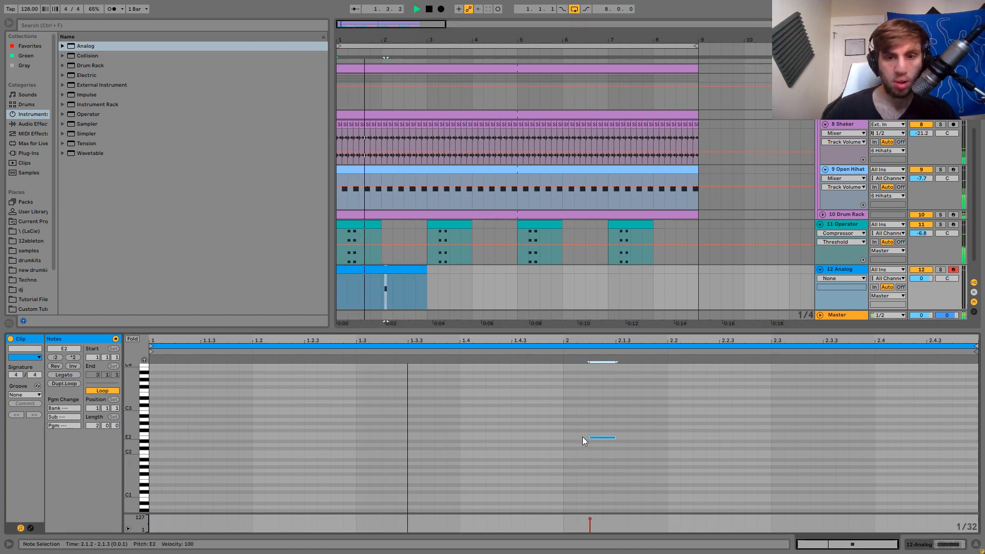
pyautogui.click(29, 394)
pyautogui.click(33, 411)
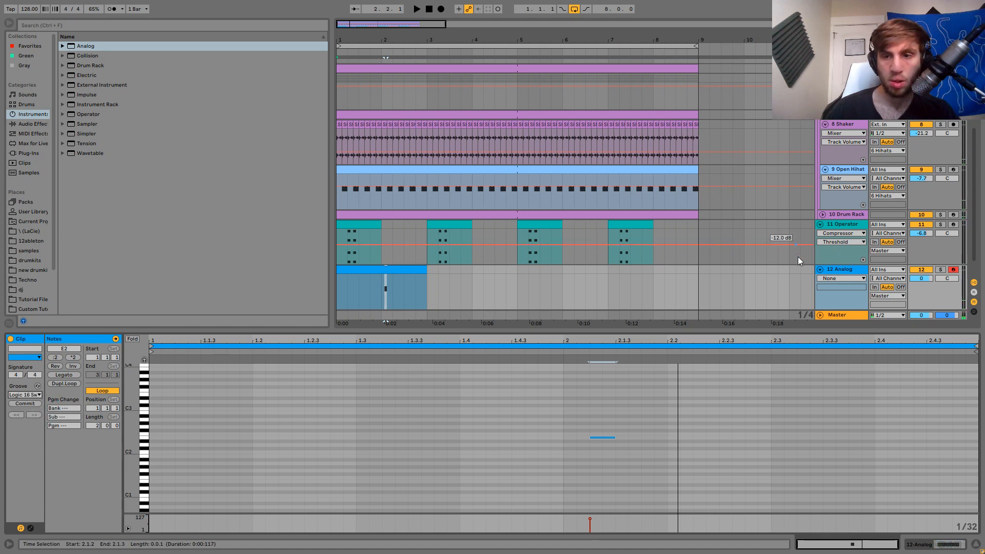
# Add a second E2 note, a sixteenth long, at 1.4.4 in the Analog clip and play the loop.
pyautogui.hotkey('shift', 'Tab')
pyautogui.click(245, 465)
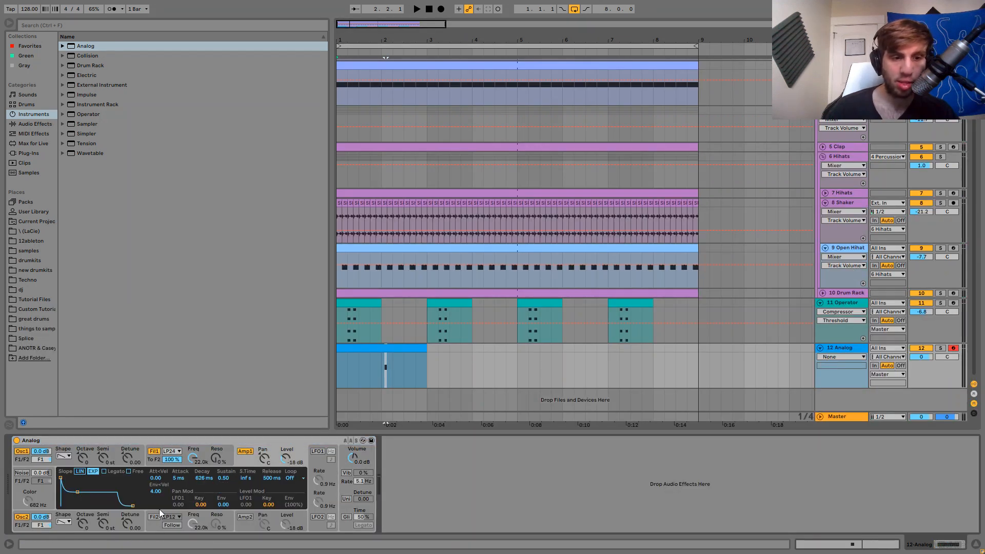
pyautogui.doubleClick(400, 351)
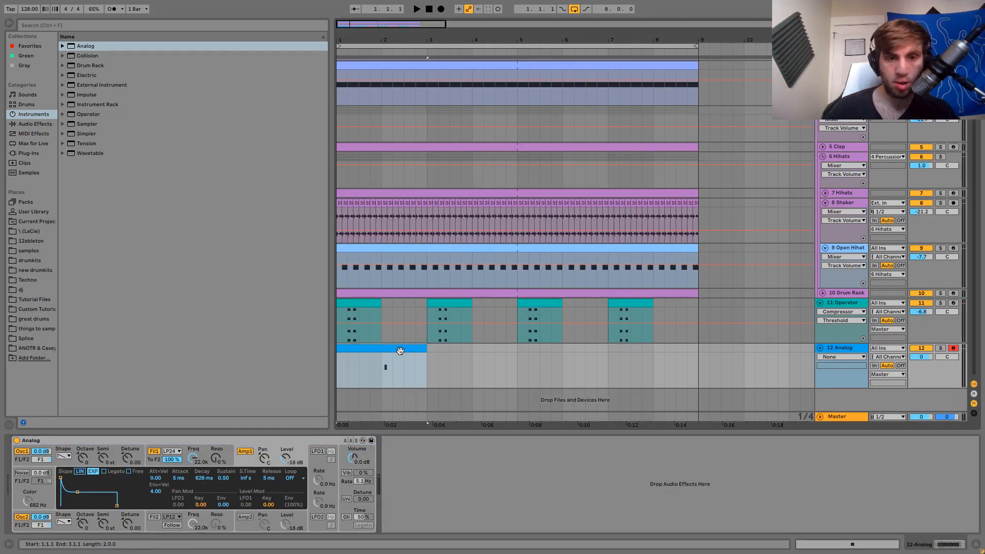
pyautogui.doubleClick(545, 437)
pyautogui.press('space')
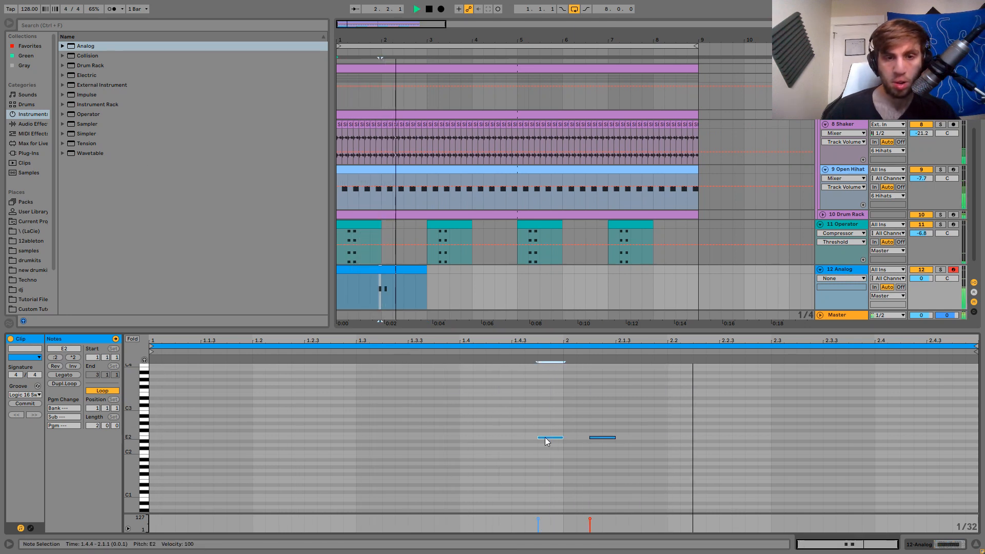
# Stack copies of both E2 notes at A2 and B2 in the Analog clip.
pyautogui.click(578, 434)
pyautogui.keyDown('shift'); pyautogui.click(604, 438); pyautogui.keyUp('shift')
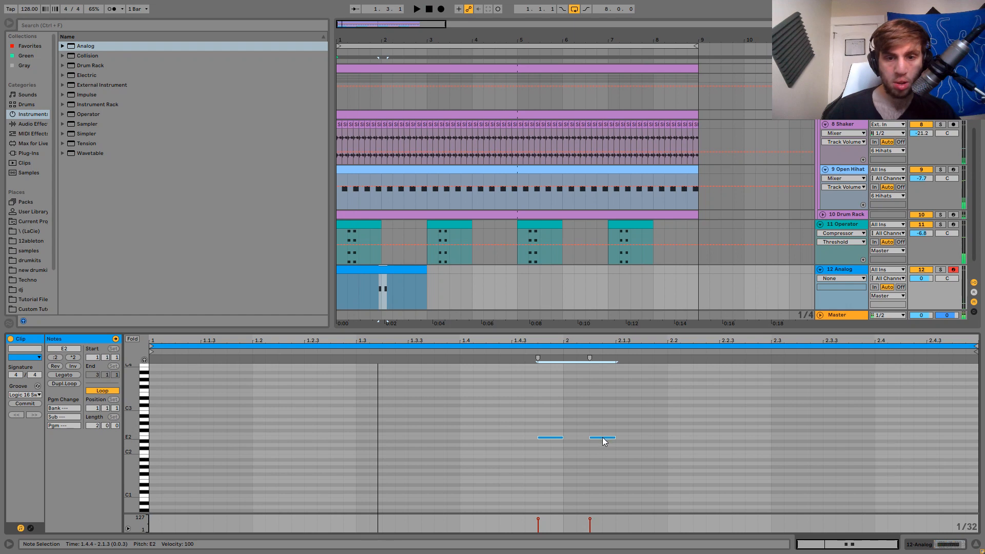
pyautogui.moveTo(603, 440); pyautogui.dragTo(603, 431)
pyautogui.press('Up')
pyautogui.press('Up')
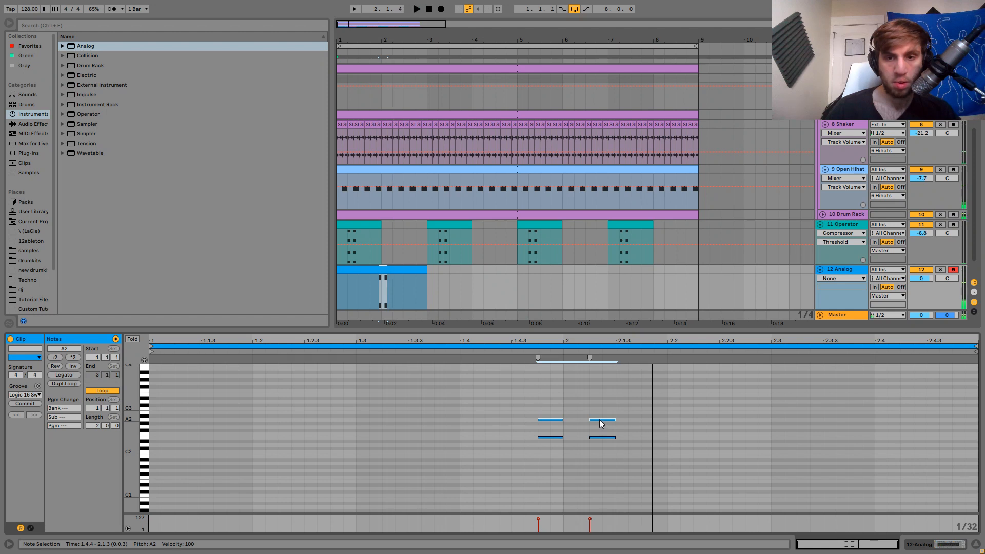
pyautogui.press('Down')
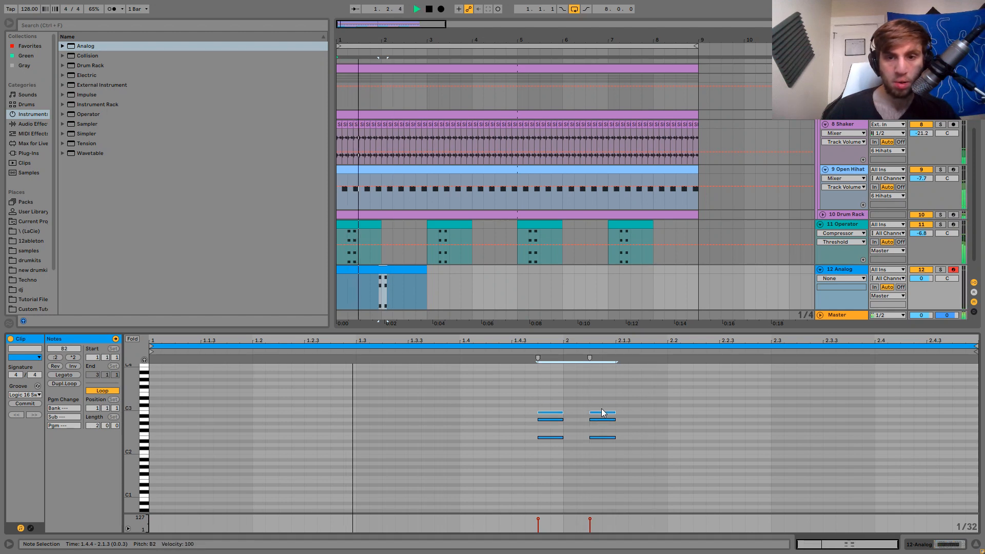
# Transpose all the Analog notes up one octave and lower the Analog track's volume to -9.9 dB.
pyautogui.hotkey('ctrl', 'a')
pyautogui.hotkey('shift', 'Up')
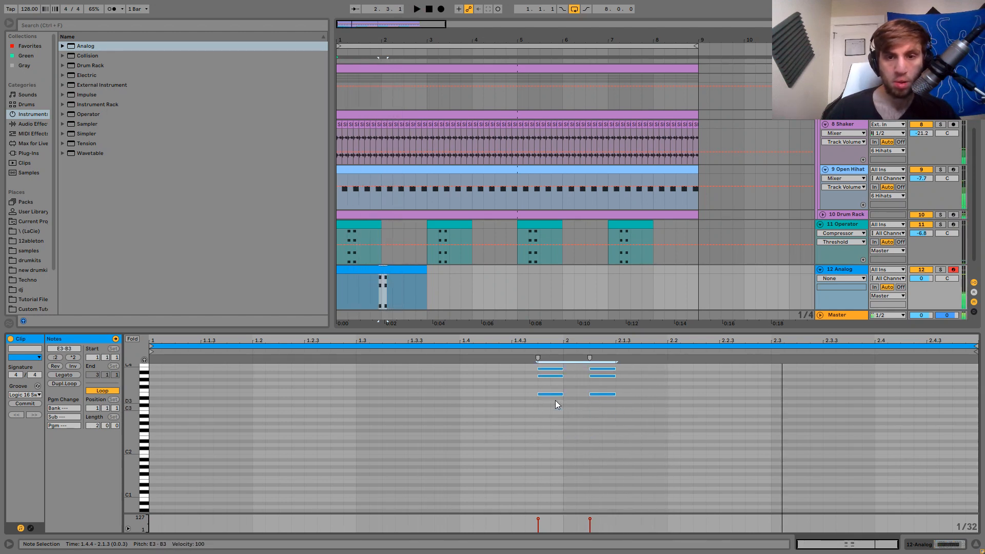
pyautogui.moveTo(921, 278); pyautogui.dragTo(925, 281)
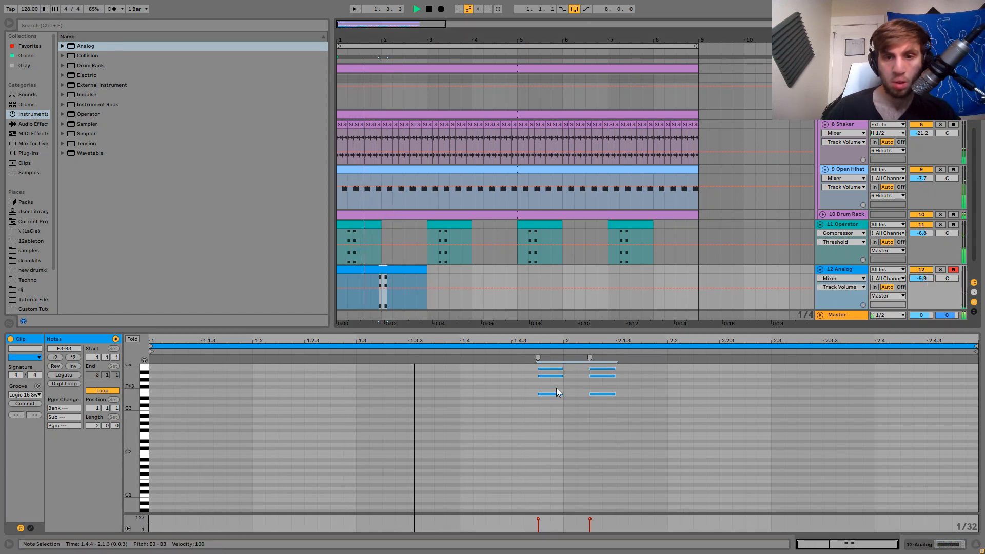
# Add a copied pair of notes at D4 on top of both Analog chords and listen to them in the loop.
pyautogui.moveTo(544, 384); pyautogui.dragTo(602, 379)
pyautogui.press('space')
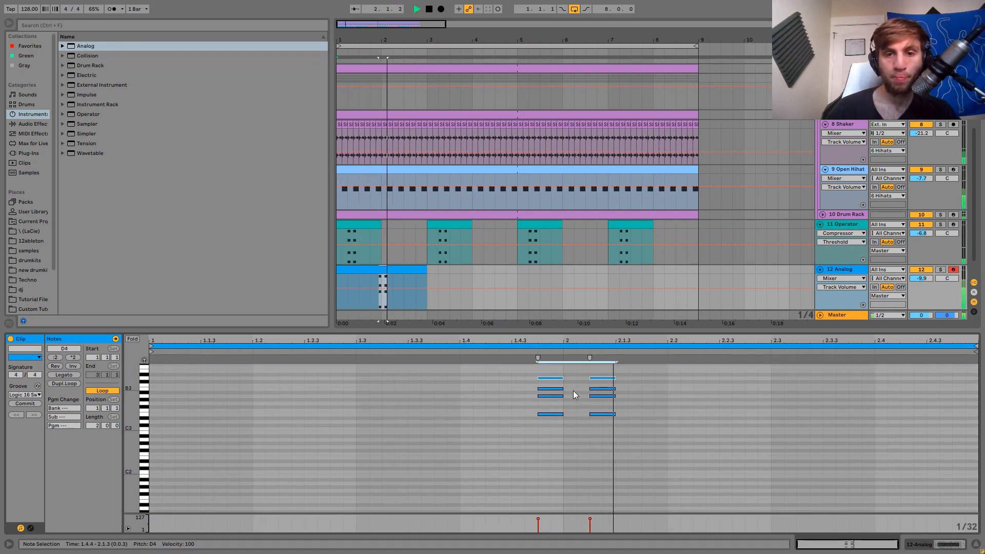
pyautogui.moveTo(543, 405); pyautogui.dragTo(602, 396)
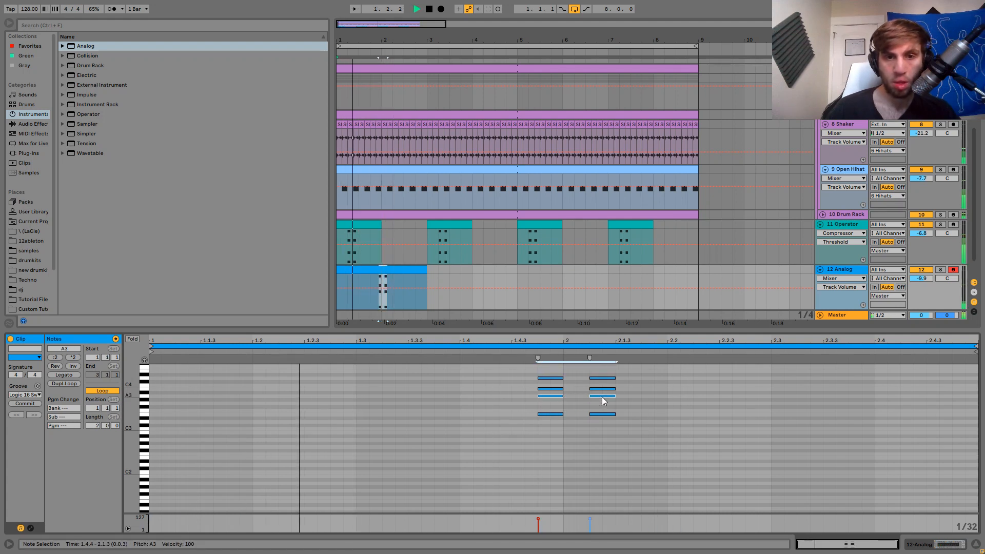
# Insert a new MIDI track below Analog with the Operator instrument and create an empty one-bar MIDI clip over bar 2.
pyautogui.click(837, 270)
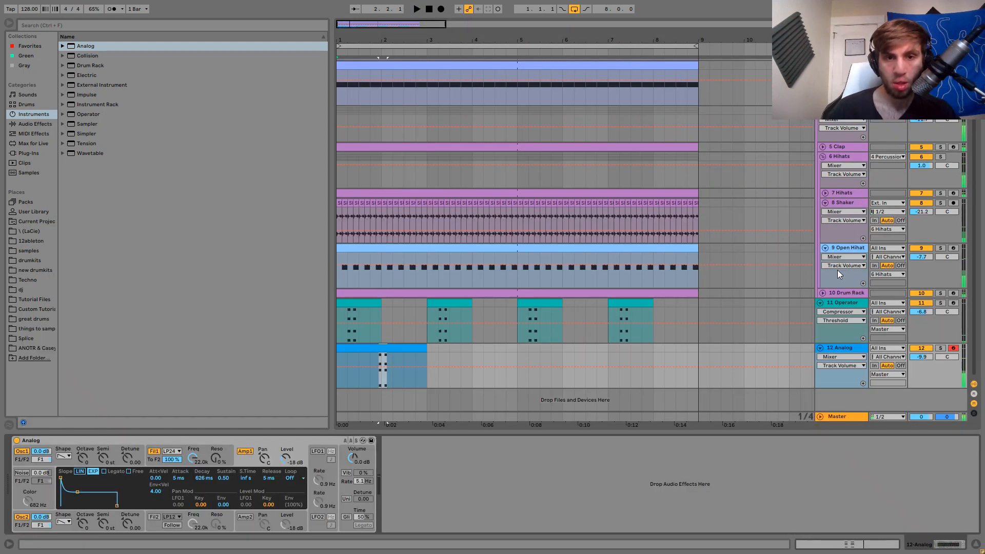
pyautogui.hotkey('ctrl', 'shift', 't')
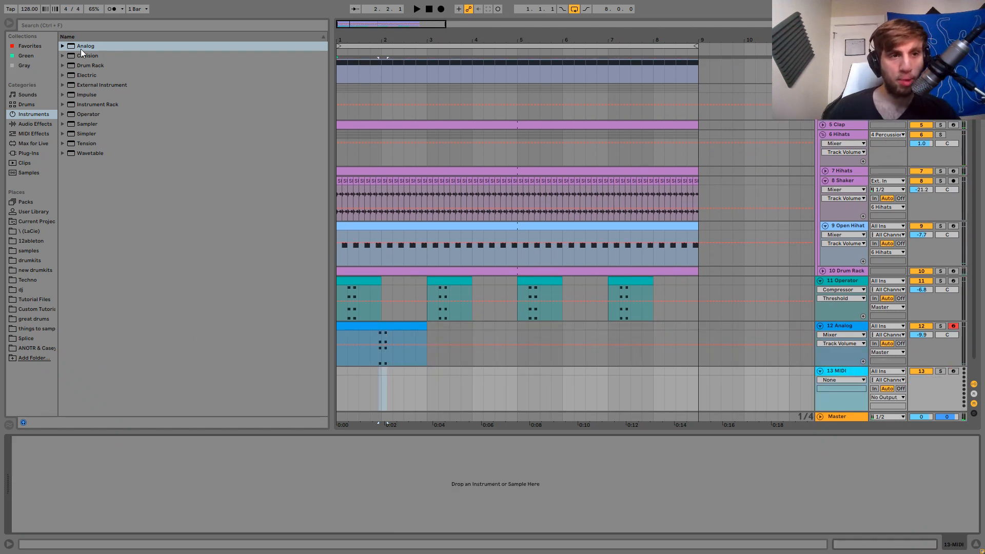
pyautogui.doubleClick(89, 115)
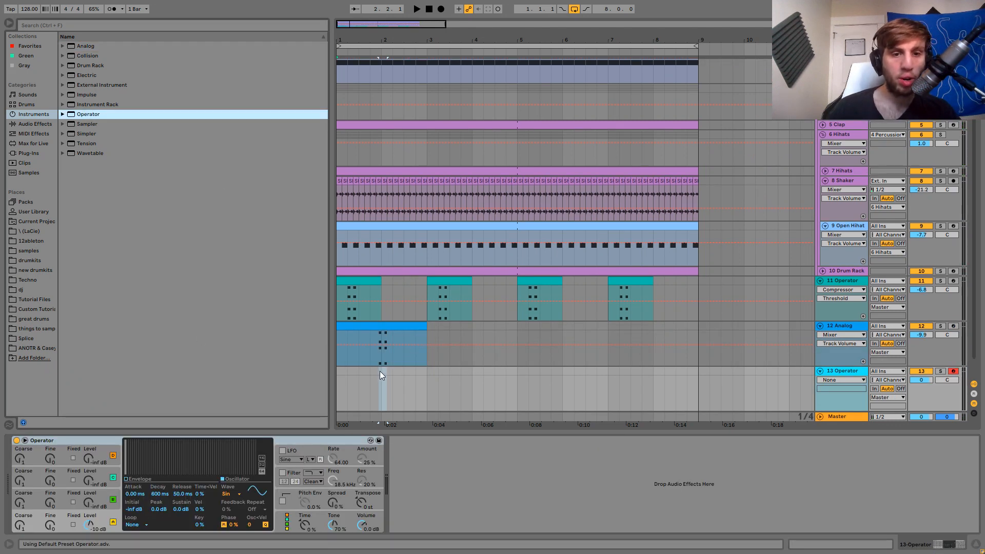
pyautogui.moveTo(380, 376); pyautogui.dragTo(426, 369)
pyautogui.hotkey('ctrl', 'shift', 'm')
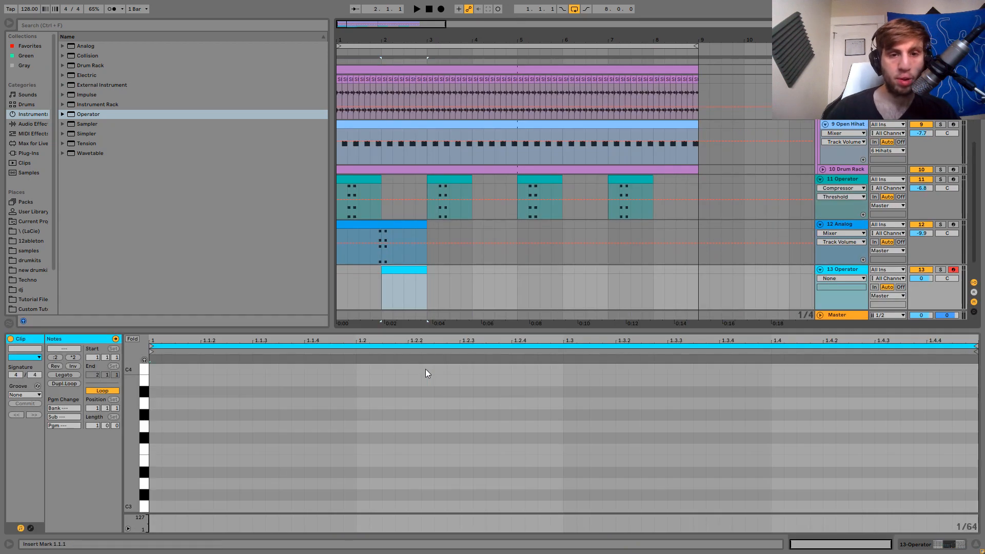
# Add a D3 note at 1.2.1 in the new Operator clip and lengthen it to the end of the clip.
pyautogui.doubleClick(362, 460)
pyautogui.press('Down')
pyautogui.press('Down')
pyautogui.hotkey('shift', 'Right')
pyautogui.hotkey('shift', 'Right')
pyautogui.hotkey('shift', 'Right')
pyautogui.hotkey('shift', 'Right')
pyautogui.hotkey('shift', 'Right')
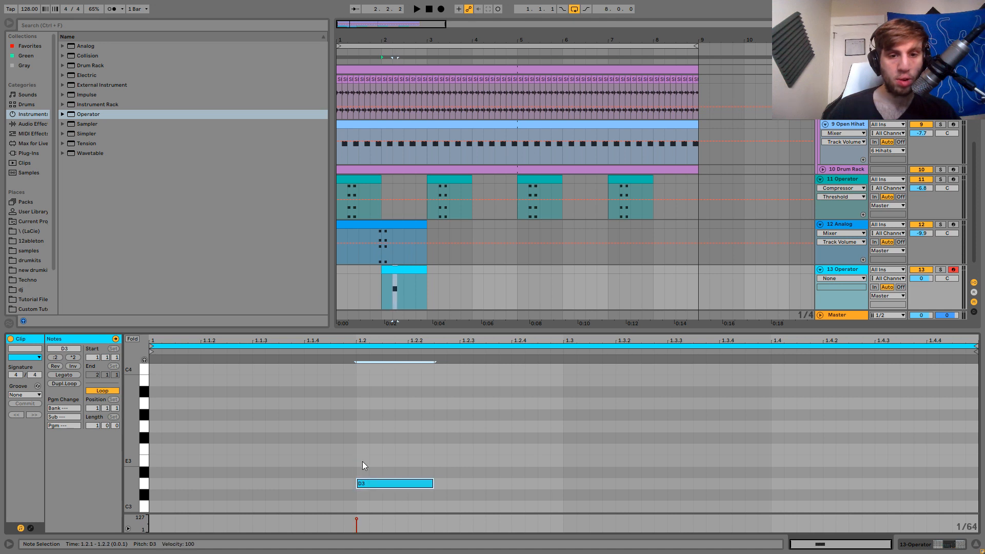
pyautogui.hotkey('shift', 'Right')
pyautogui.hotkey('shift', 'Right')
pyautogui.hotkey('shift', 'Right')
pyautogui.hotkey('shift', 'Right')
pyautogui.hotkey('shift', 'Right')
pyautogui.hotkey('shift', 'Right')
pyautogui.hotkey('shift', 'Right')
pyautogui.hotkey('shift', 'Right')
pyautogui.hotkey('shift', 'Right')
pyautogui.hotkey('shift', 'Right')
pyautogui.hotkey('shift', 'Right')
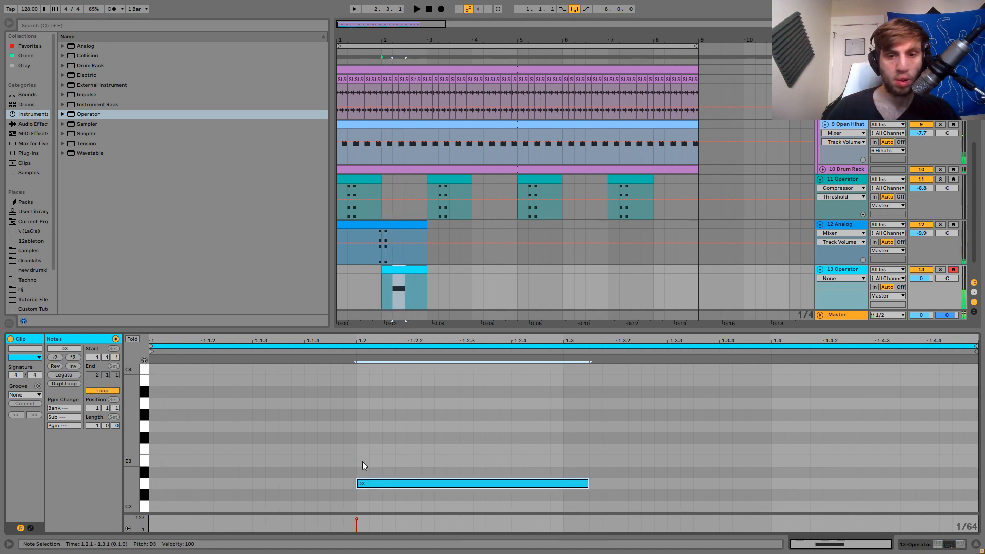
pyautogui.hotkey('shift', 'Right')
pyautogui.hotkey('shift', 'Right')
pyautogui.hotkey('shift', 'Right')
pyautogui.hotkey('shift', 'Right')
pyautogui.hotkey('shift', 'Right')
pyautogui.hotkey('shift', 'Right')
pyautogui.hotkey('shift', 'Right')
pyautogui.hotkey('shift', 'Right')
pyautogui.hotkey('shift', 'Right')
pyautogui.hotkey('shift', 'Right')
pyautogui.hotkey('shift', 'Right')
pyautogui.hotkey('shift', 'Right')
pyautogui.hotkey('shift', 'Right')
pyautogui.hotkey('shift', 'Right')
pyautogui.hotkey('shift', 'Right')
pyautogui.hotkey('shift', 'Right')
pyautogui.hotkey('shift', 'Right')
pyautogui.hotkey('shift', 'Right')
pyautogui.hotkey('shift', 'Right')
pyautogui.hotkey('shift', 'Right')
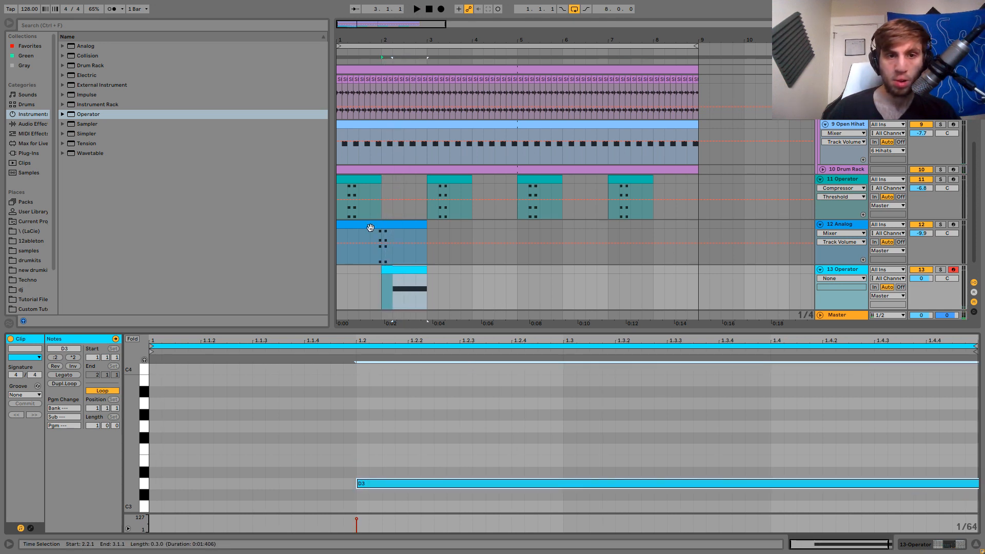
# Play the loop from the Analog clip's start and lower the new Operator track's volume to -6.5 dB.
pyautogui.click(345, 225)
pyautogui.press('space')
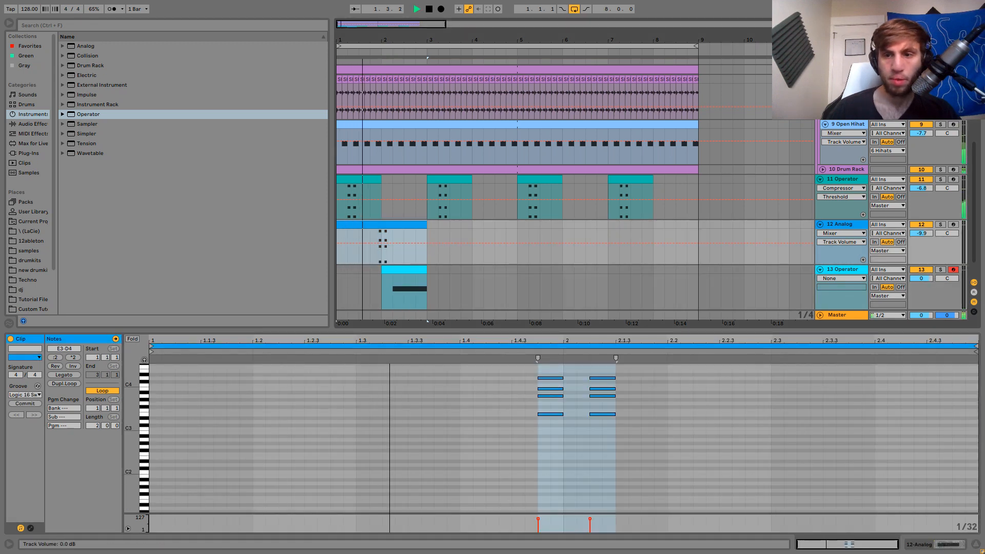
pyautogui.click(494, 368)
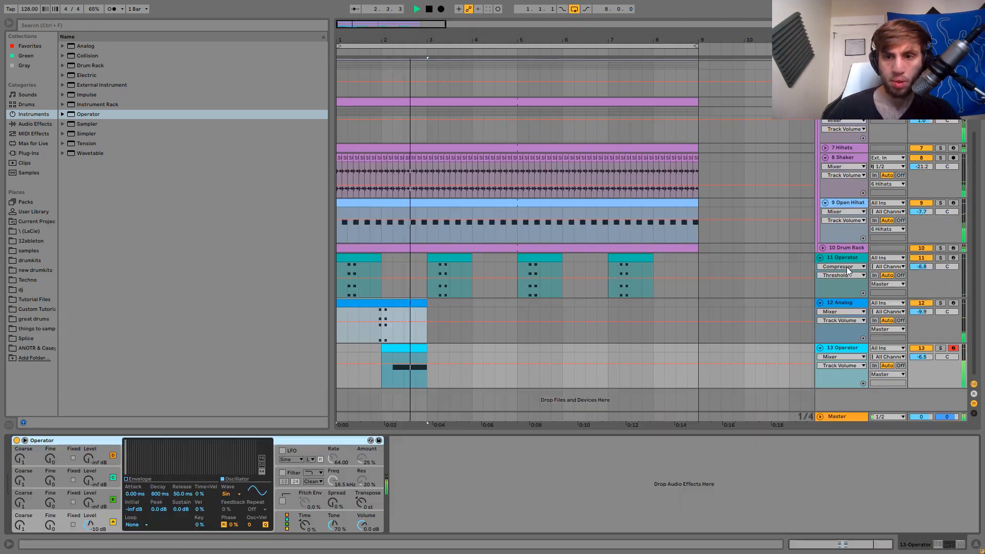
# Copy the long D3 note upward to build a D3, F#3, A3 and C#4 chord in the bar 2 Operator clip.
pyautogui.click(411, 348)
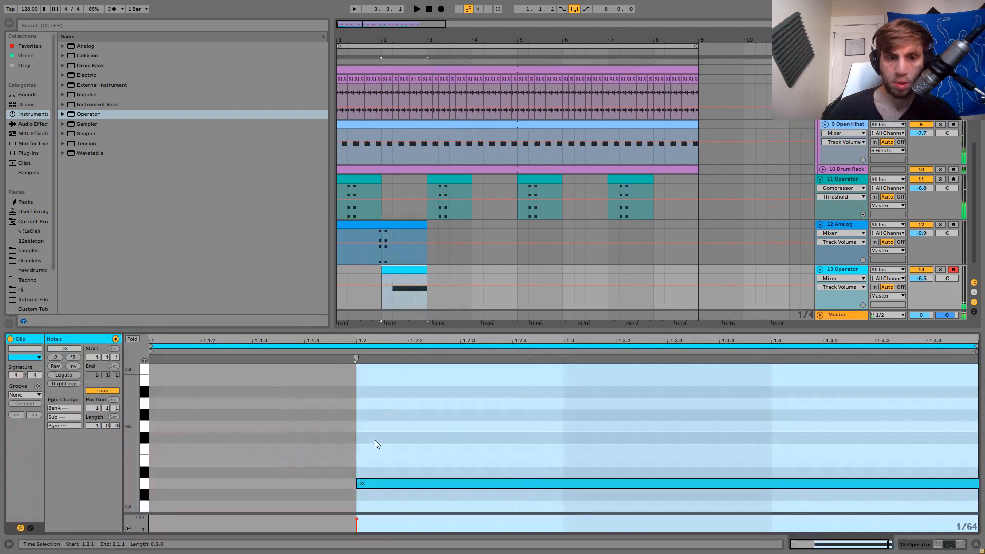
pyautogui.click(383, 471)
pyautogui.moveTo(382, 486); pyautogui.dragTo(377, 376)
pyautogui.press('Up')
pyautogui.press('space')
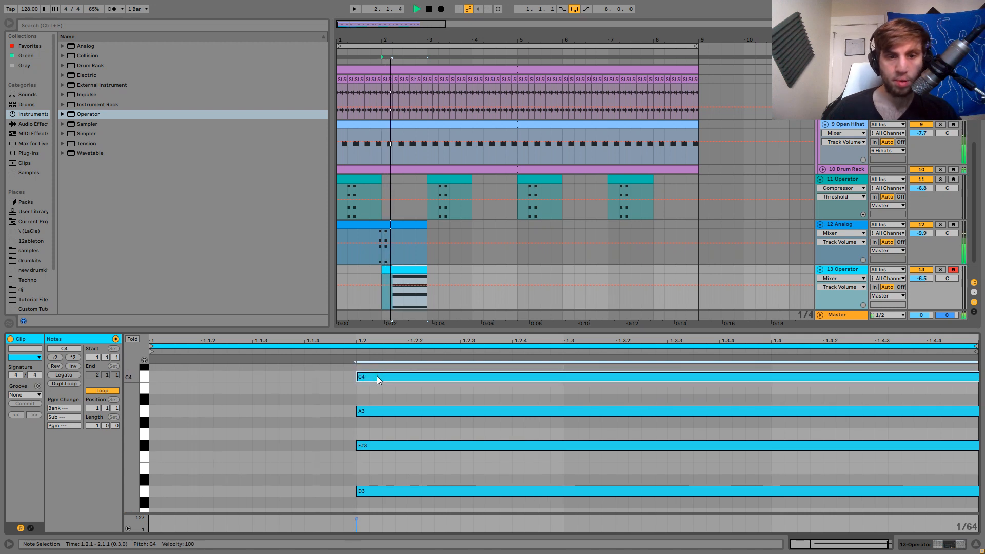
pyautogui.press('Up')
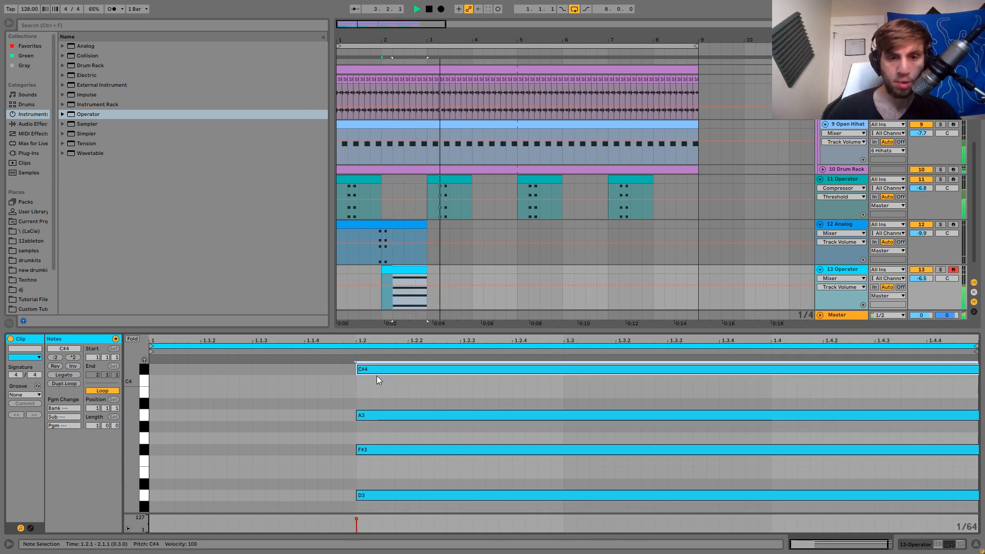
# Transpose the chord up two semitones, and lower its second and top notes to G3 and D4.
pyautogui.press('space')
pyautogui.hotkey('ctrl', 'a')
pyautogui.press('Up')
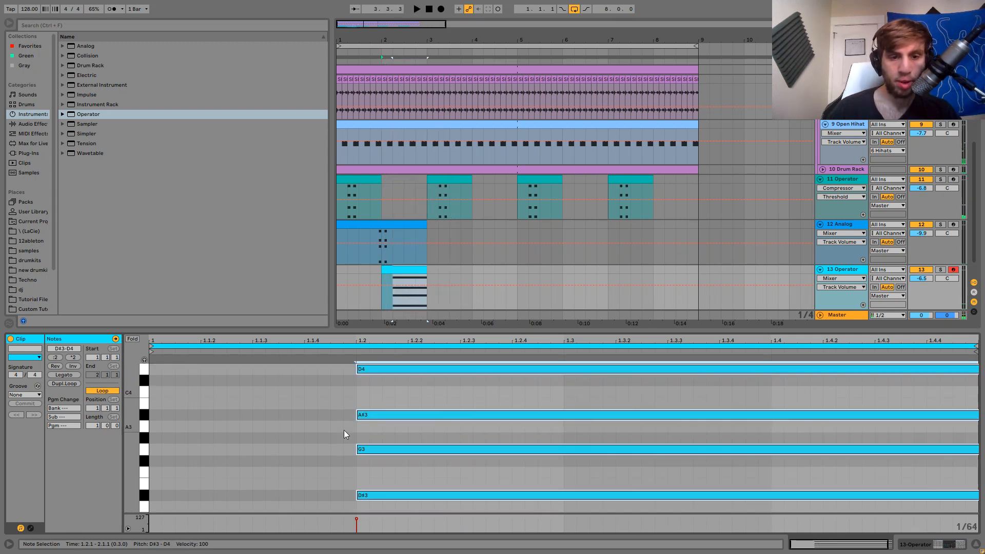
pyautogui.press('Up')
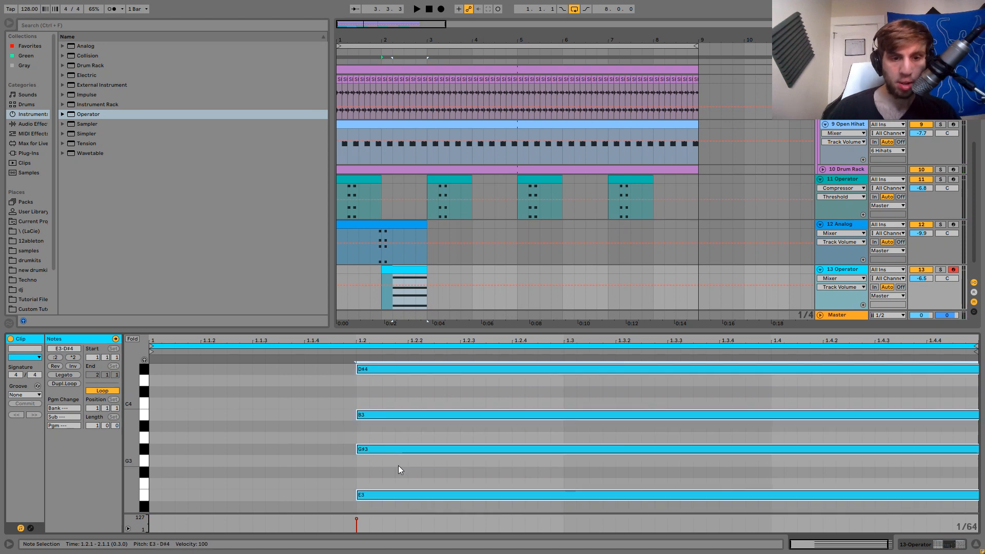
pyautogui.click(395, 448)
pyautogui.keyDown('shift'); pyautogui.click(394, 366); pyautogui.keyUp('shift')
pyautogui.press('Down')
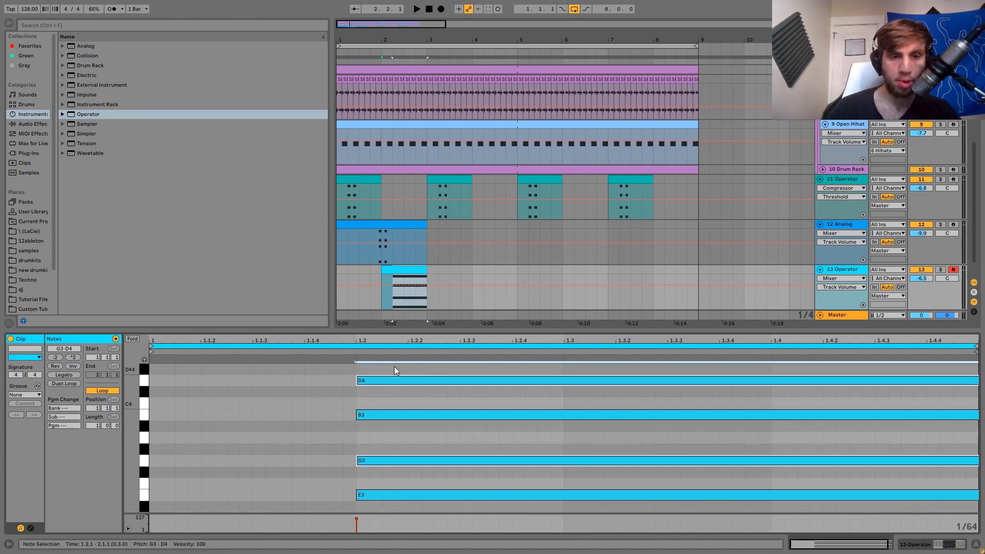
# Transpose the whole chord down five semitones to B2, D3, F#3 and A3 and play it in the loop.
pyautogui.hotkey('ctrl', 'a')
pyautogui.press('Down')
pyautogui.press('Down')
pyautogui.press('Down')
pyautogui.press('Down')
pyautogui.press('Down')
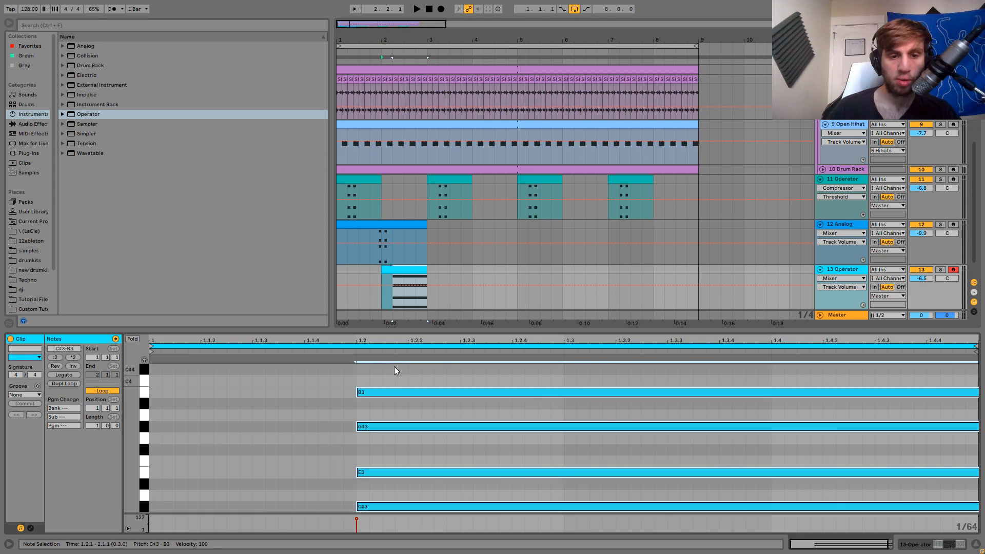
pyautogui.press('space')
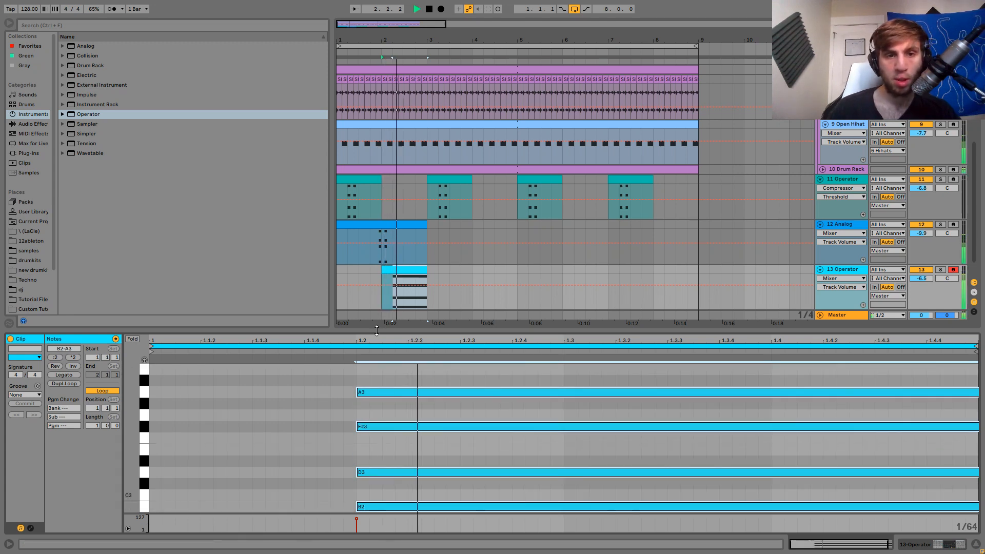
pyautogui.click(370, 224)
pyautogui.click(405, 287)
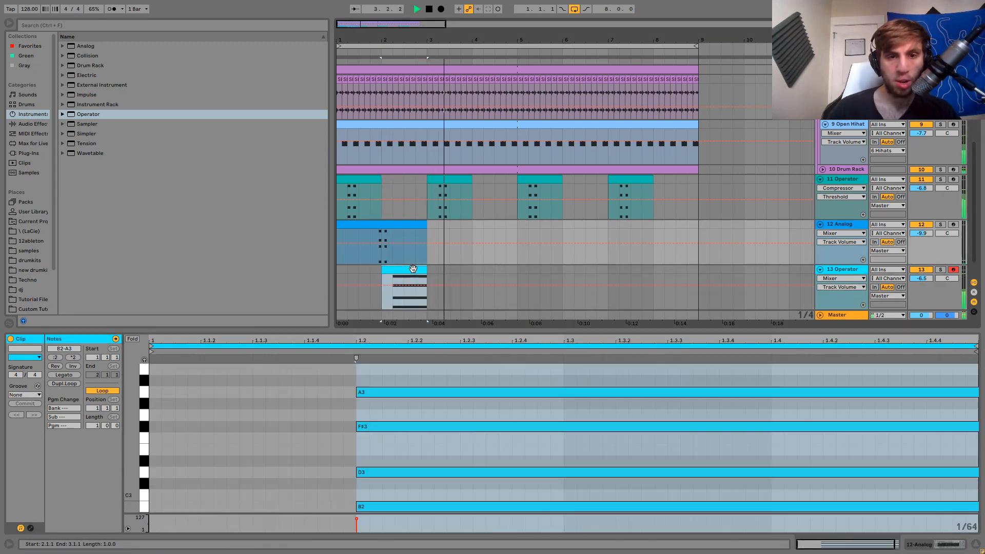
# Raise the chord's lowest note to E3, play the new voicing and select the bar 2 Operator clip.
pyautogui.press('space')
pyautogui.click(380, 505)
pyautogui.press('Up')
pyautogui.press('Up')
pyautogui.press('Up')
pyautogui.press('Up')
pyautogui.press('Up')
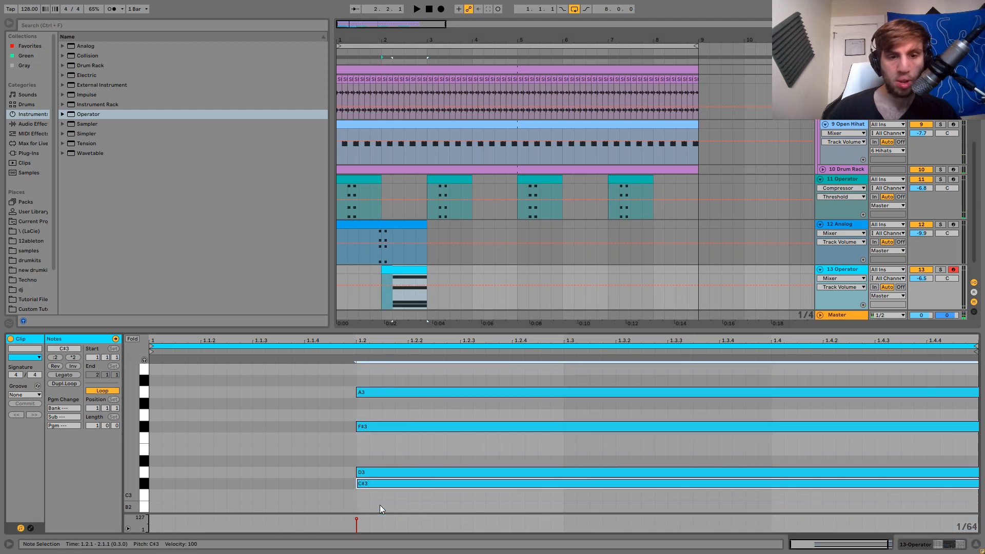
pyautogui.press('space')
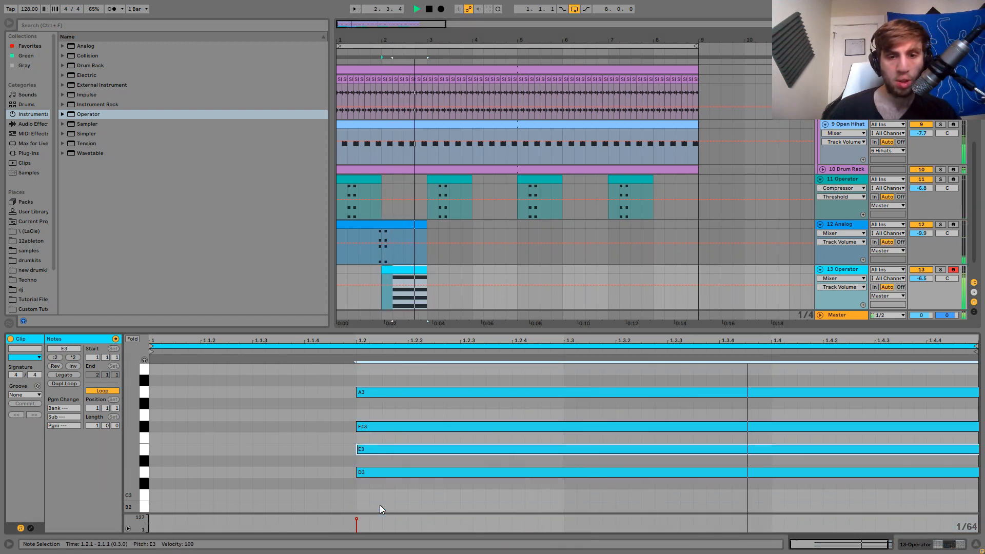
pyautogui.click(427, 271)
pyautogui.click(418, 270)
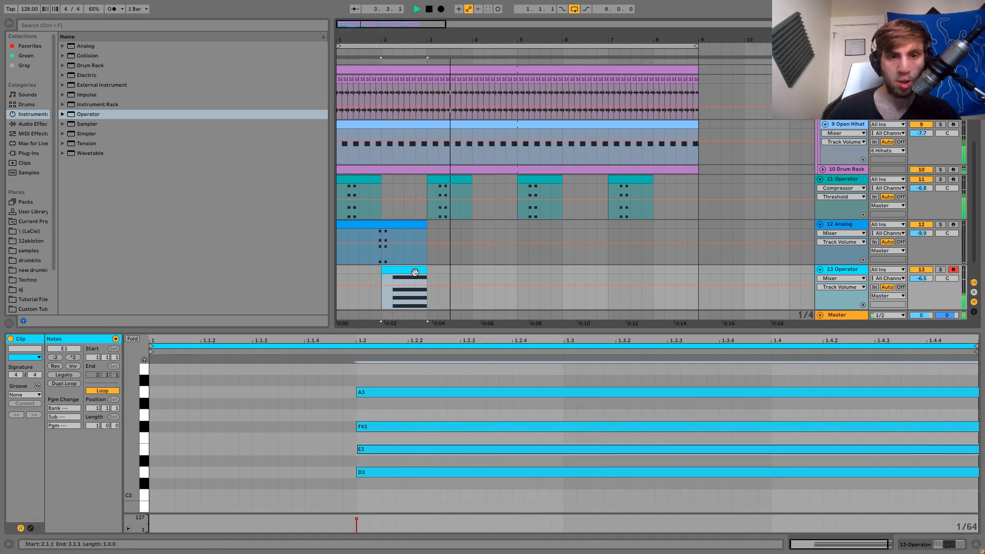
pyautogui.keyDown('shift'); pyautogui.click(339, 272); pyautogui.keyUp('shift')
pyautogui.hotkey('ctrl', 'd')
pyautogui.keyDown('shift'); pyautogui.click(340, 272); pyautogui.keyUp('shift')
pyautogui.press('space')
pyautogui.hotkey('ctrl', 'z')
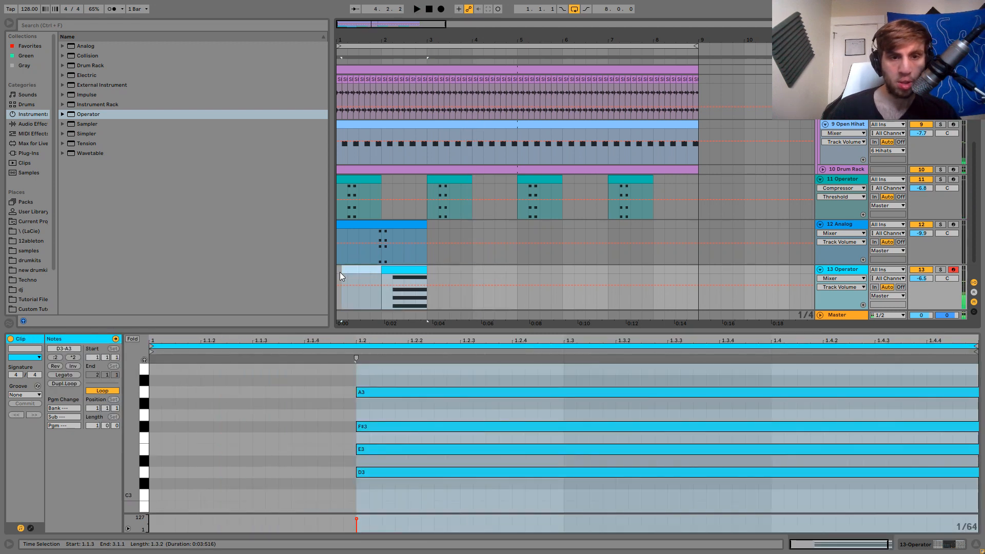
# Duplicate bars 1 and 2 of the new Operator track into bars 3 and 4, and open the bar 2 clip.
pyautogui.keyDown('shift'); pyautogui.click(337, 272); pyautogui.keyUp('shift')
pyautogui.hotkey('ctrl', 'd')
pyautogui.click(395, 269)
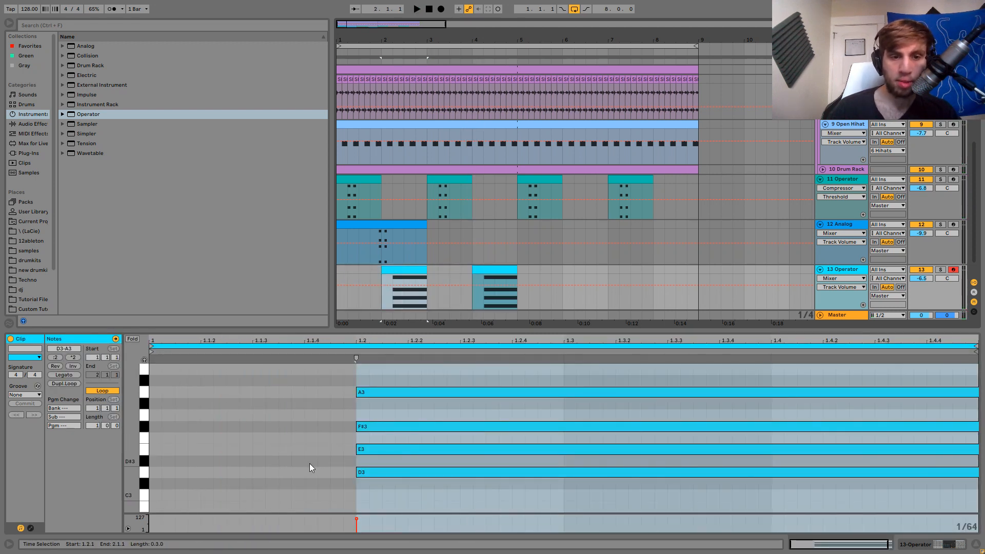
# Transpose the bar 2 chord up two semitones and raise its F#3 note to G3.
pyautogui.hotkey('ctrl', 'a')
pyautogui.press('Up')
pyautogui.press('Up')
pyautogui.click(385, 430)
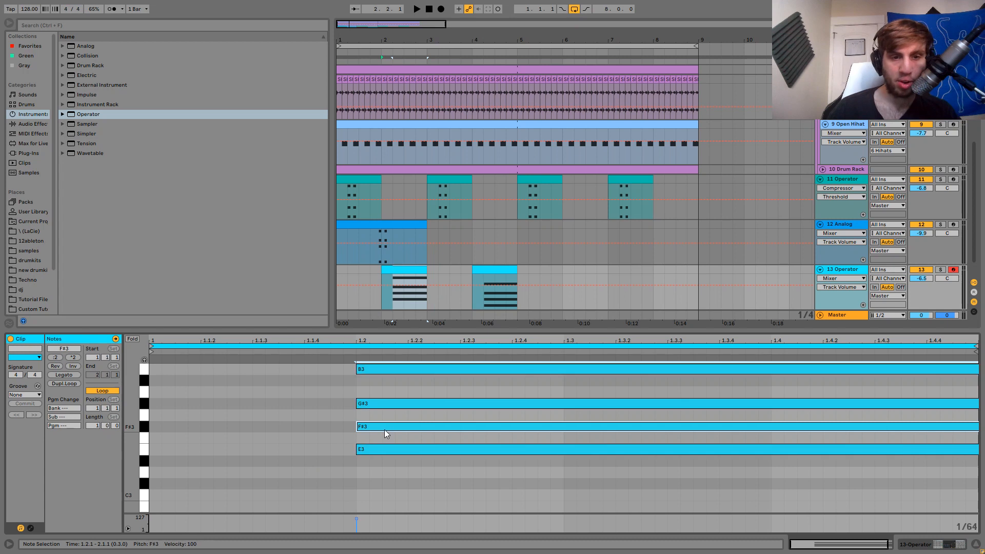
pyautogui.press('Up')
# Raise the G#3 note of the bar 2 chord to D4.
pyautogui.click(383, 430)
pyautogui.click(386, 403)
pyautogui.press('Up')
pyautogui.press('Up')
pyautogui.press('Up')
pyautogui.press('Up')
pyautogui.press('Up')
pyautogui.press('Up')
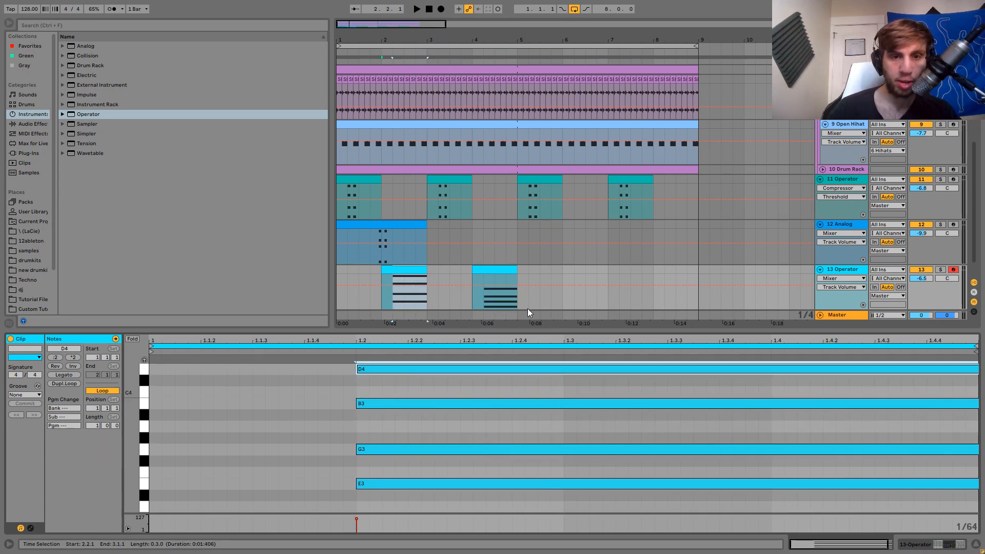
# Play the bar 2 chord and lower the second Operator track's volume to -11.4 dB.
pyautogui.press('space')
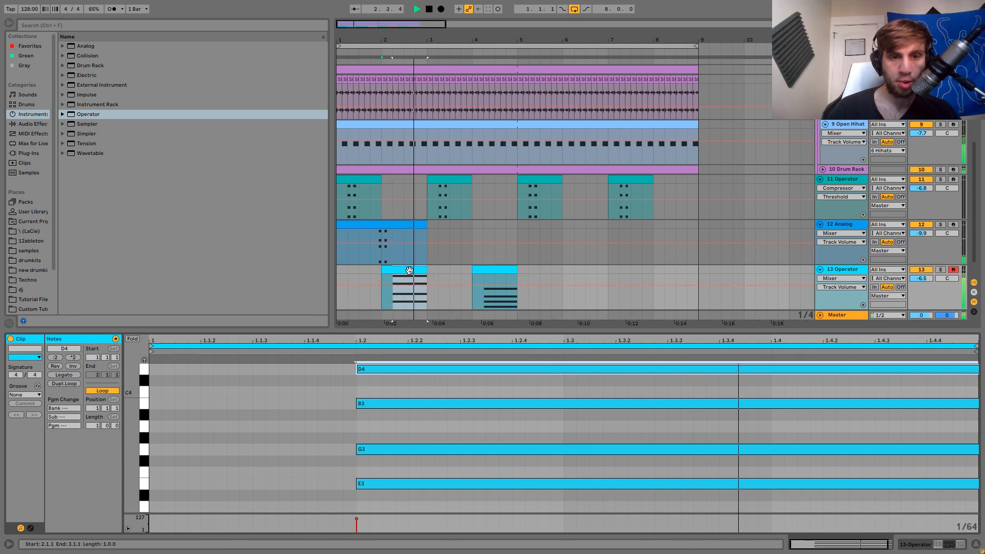
pyautogui.moveTo(922, 278); pyautogui.dragTo(921, 287)
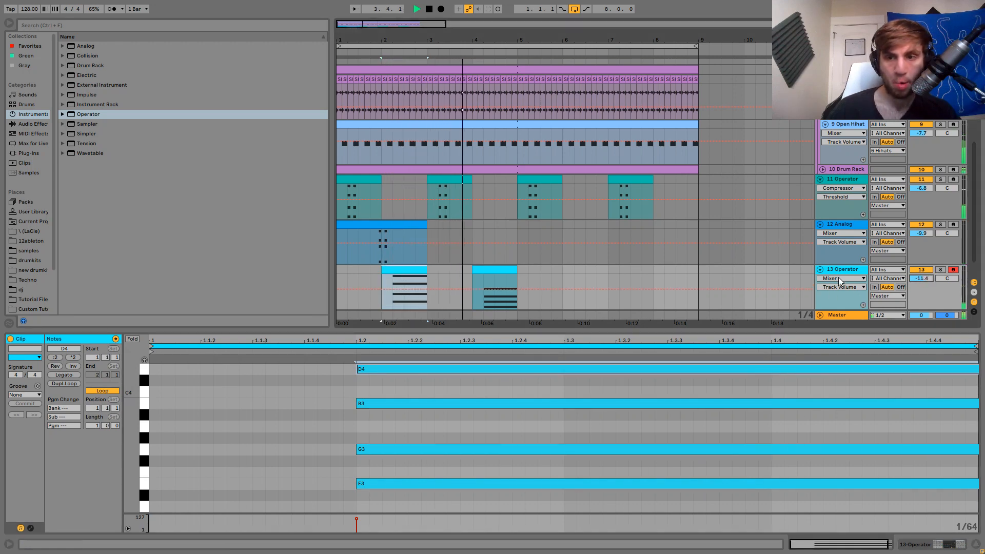
pyautogui.click(838, 272)
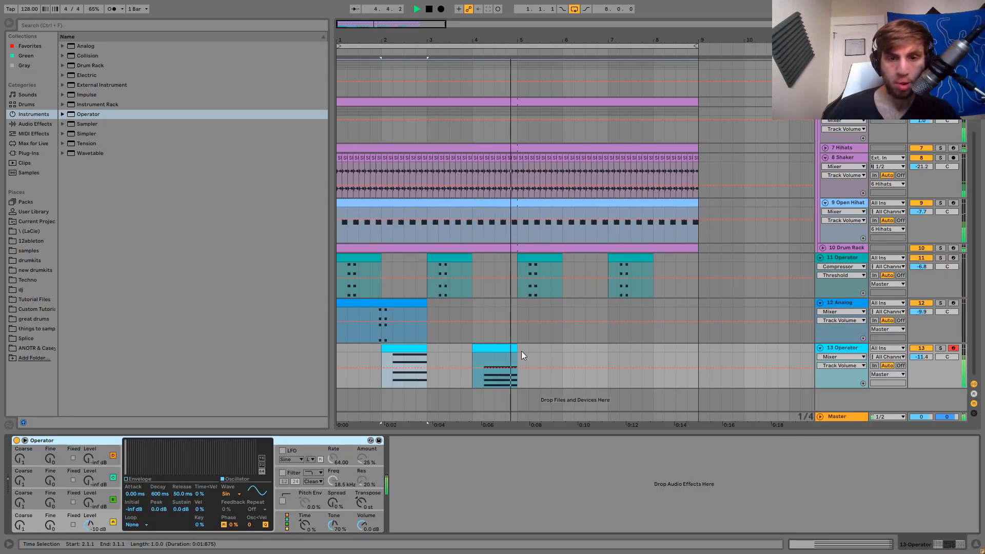
# Duplicate bars 1 to 4 of both Operator tracks and the Analog track into bars 5 to 8.
pyautogui.moveTo(521, 349); pyautogui.dragTo(327, 296)
pyautogui.hotkey('ctrl', 'd')
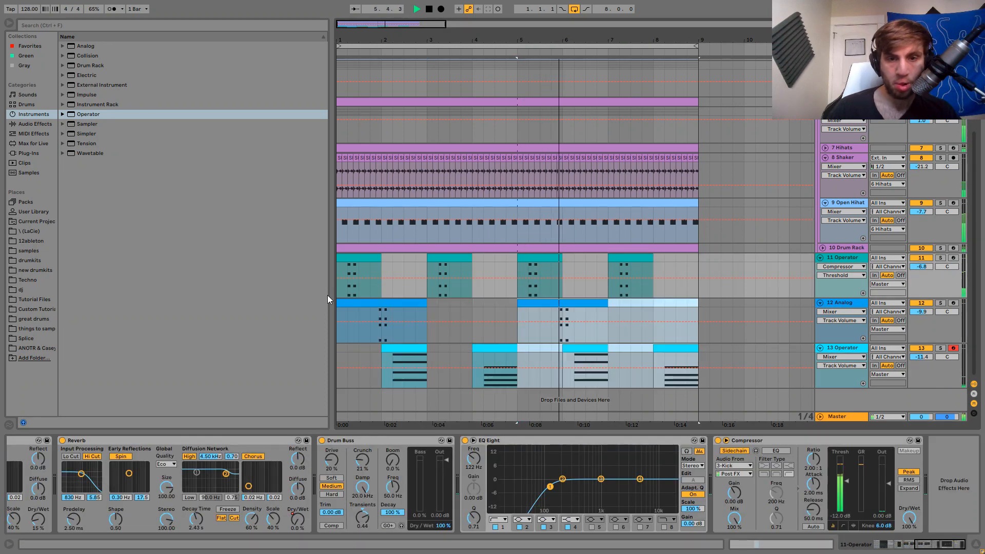
pyautogui.click(414, 339)
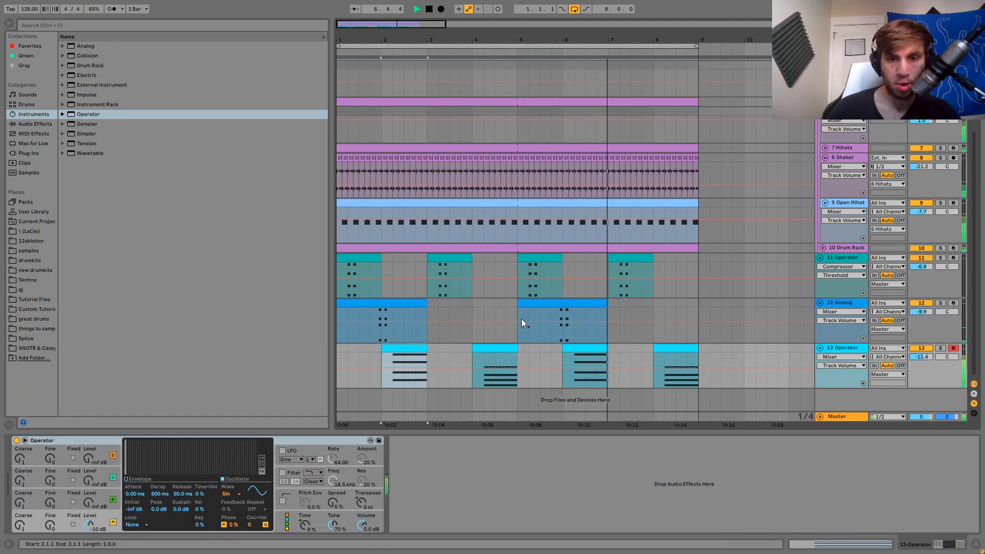
# Transpose the second Operator track's bar 8 chord up two semitones, rework it to E3, F#3, G3 and B3, and play it.
pyautogui.doubleClick(676, 349)
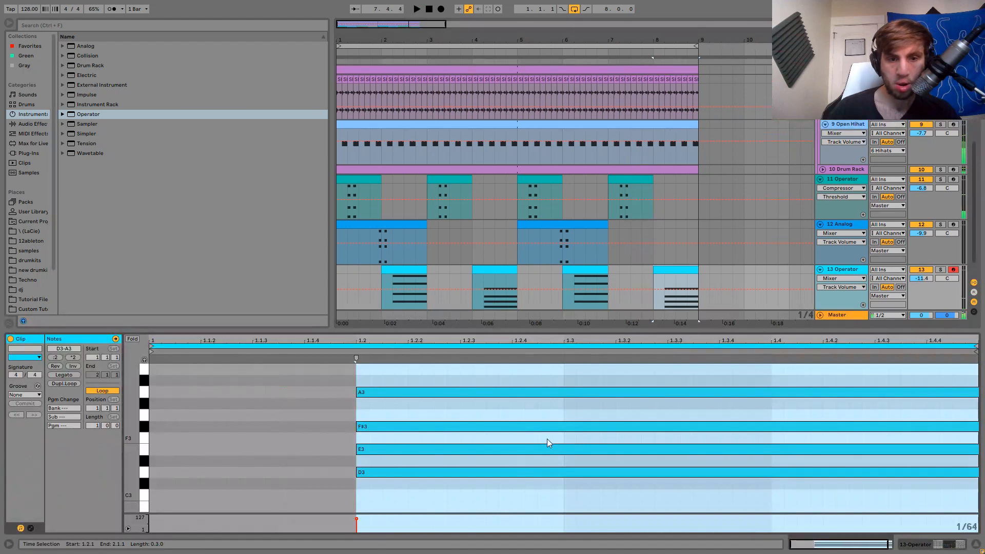
pyautogui.press('Up')
pyautogui.press('Up')
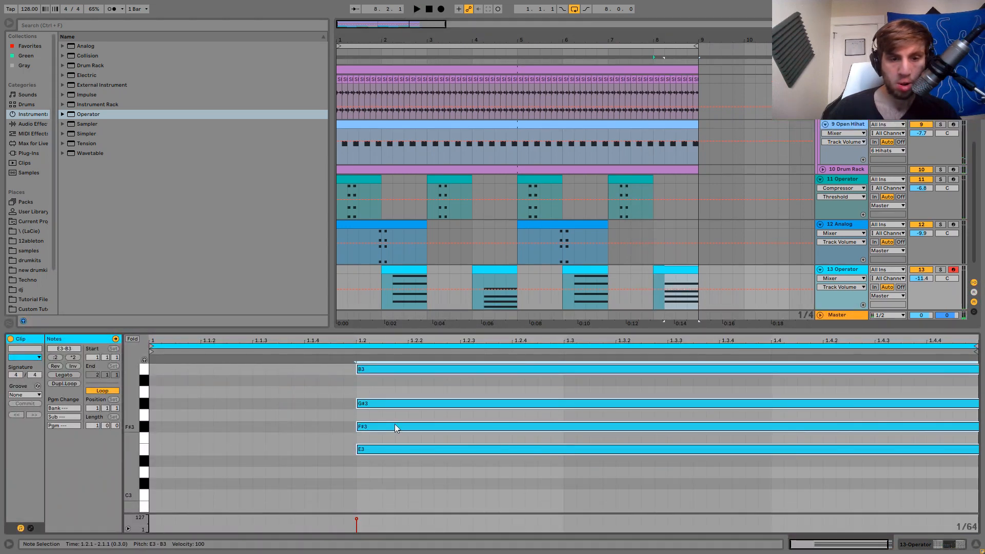
pyautogui.click(395, 424)
pyautogui.moveTo(396, 423); pyautogui.dragTo(386, 403)
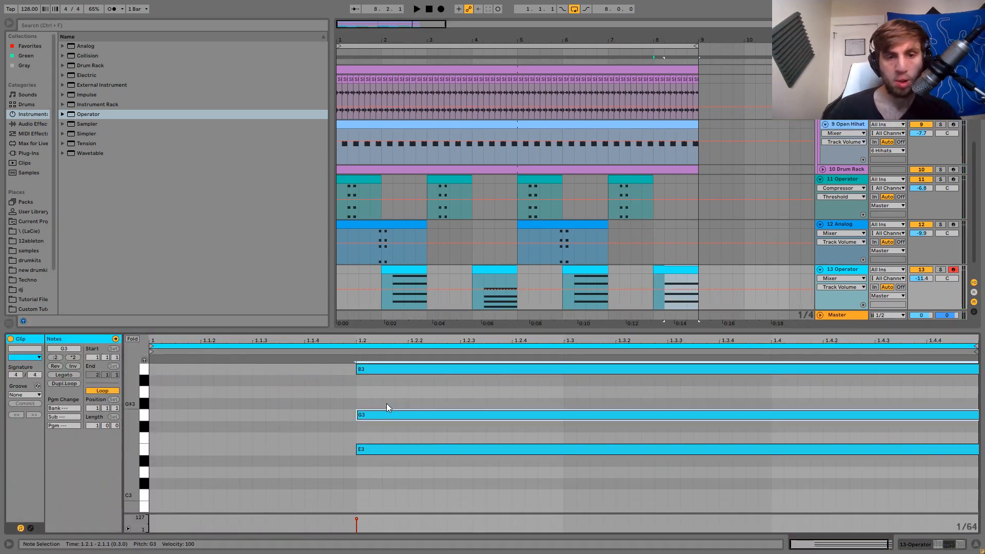
pyautogui.press('Down')
pyautogui.press('space')
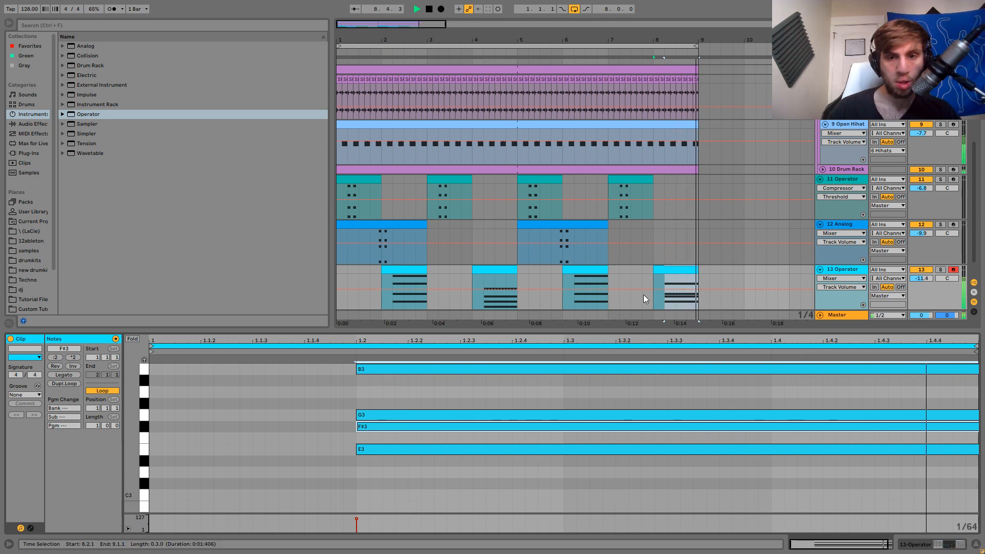
# Copy the second Operator track's bar 8 clip over its bar 4 clip and lower the track volume to -17.3 dB.
pyautogui.press('space')
pyautogui.click(587, 268)
pyautogui.press('space')
pyautogui.click(686, 266)
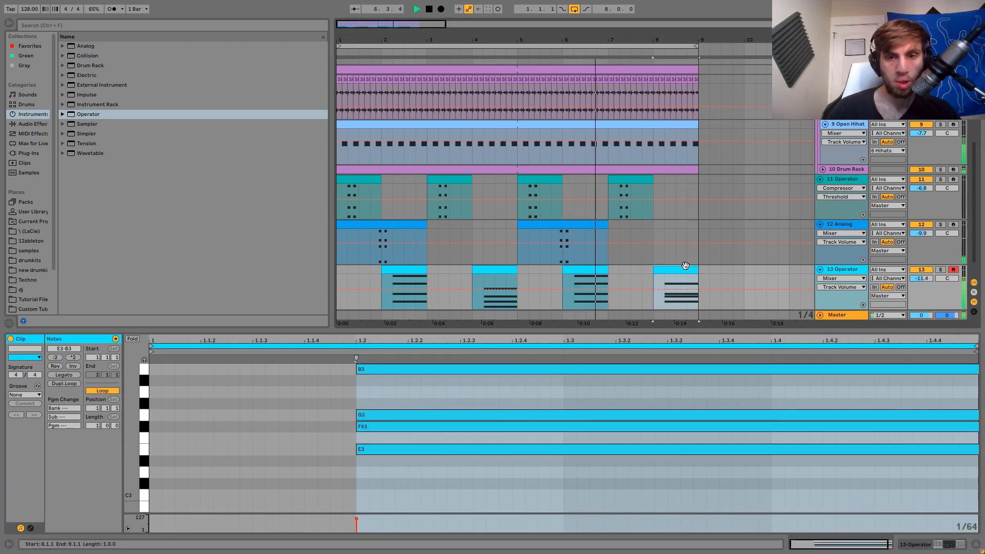
pyautogui.click(507, 295)
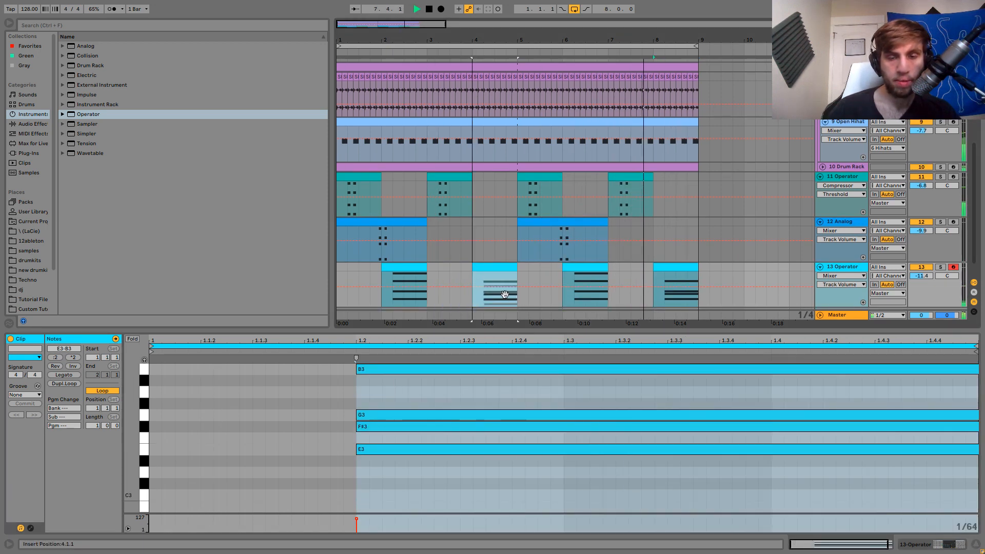
pyautogui.moveTo(505, 294); pyautogui.dragTo(505, 295)
pyautogui.moveTo(921, 276); pyautogui.dragTo(922, 287)
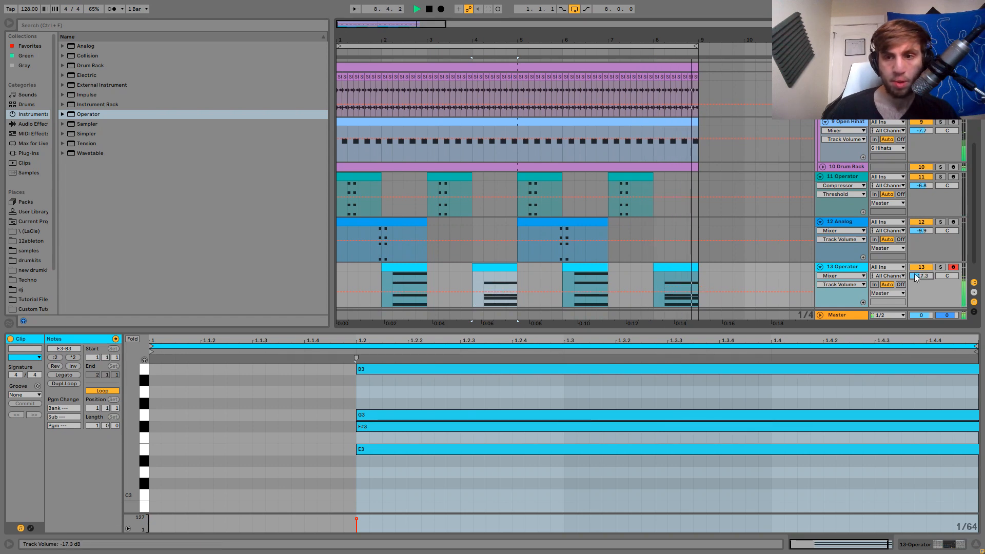
pyautogui.click(833, 266)
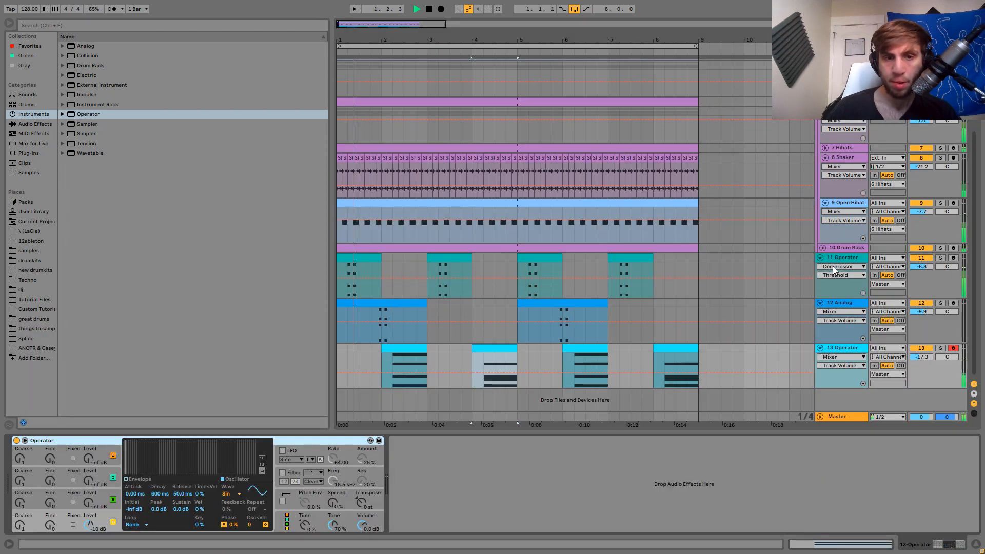
# Shorten the bar 2 chord's notes to two sixteenths and transpose them down one octave to E2 through D3.
pyautogui.doubleClick(402, 350)
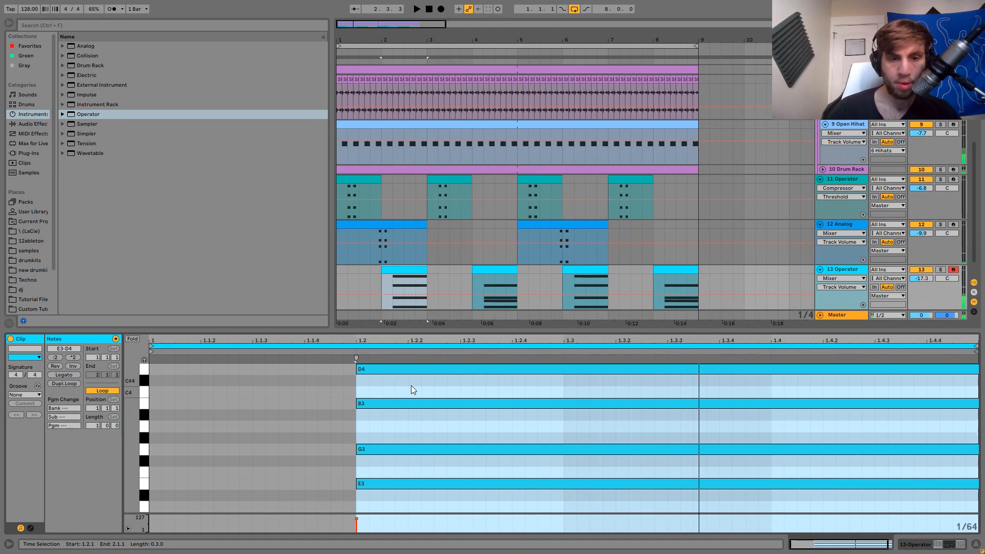
pyautogui.hotkey('ctrl', 'a')
pyautogui.hotkey('shift', 'Left')
pyautogui.hotkey('shift', 'Left')
pyautogui.hotkey('shift', 'Left')
pyautogui.hotkey('shift', 'Left')
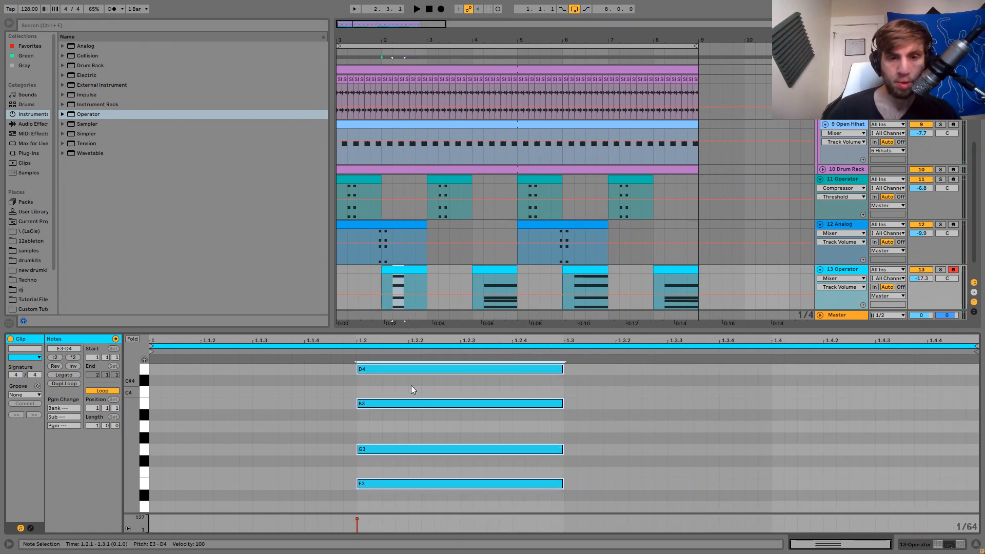
pyautogui.hotkey('shift', 'Left')
pyautogui.hotkey('shift', 'Down')
pyautogui.press('space')
pyautogui.hotkey('shift', 'Left')
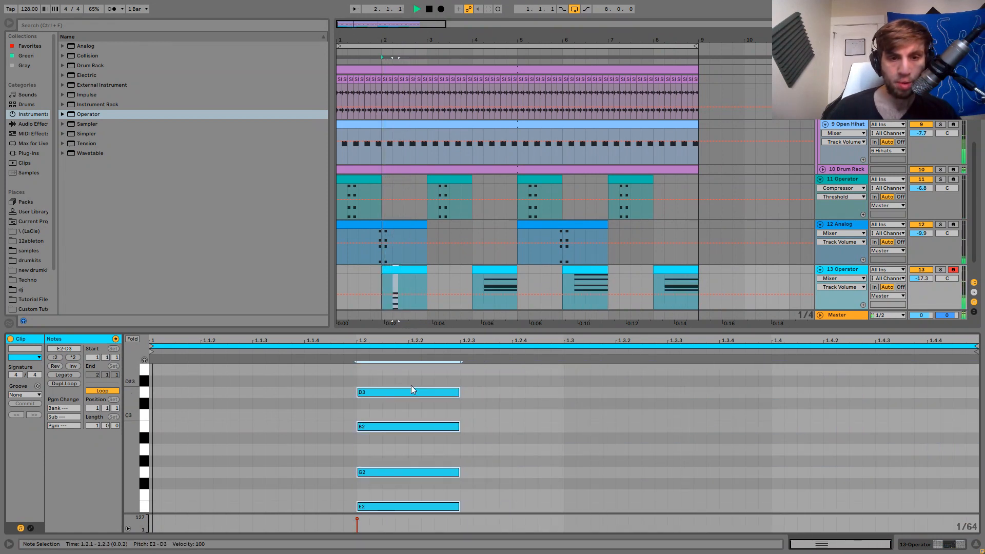
# Shorten the bar 4 chord's notes to just over two sixteenths and transpose them down one octave to E2 through B2.
pyautogui.click(835, 272)
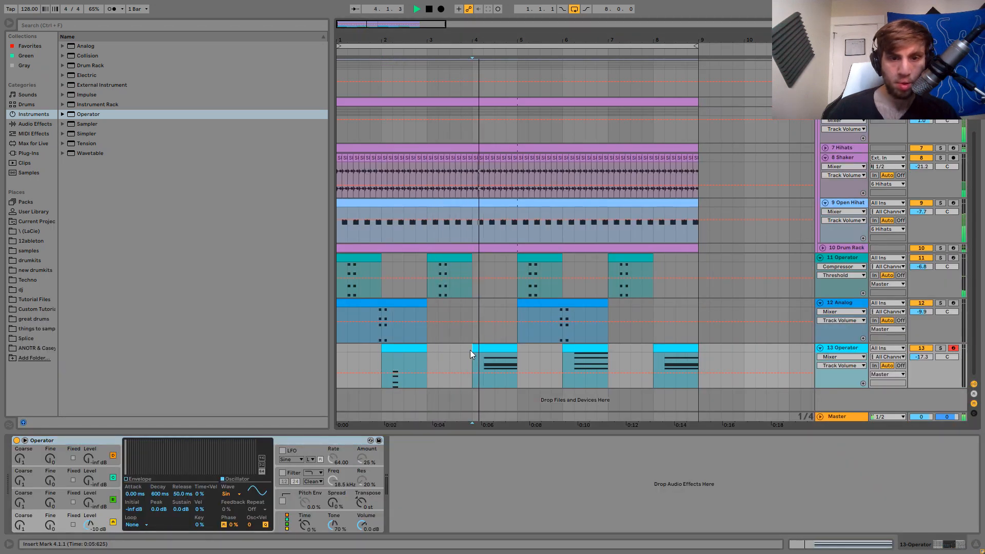
pyautogui.click(398, 347)
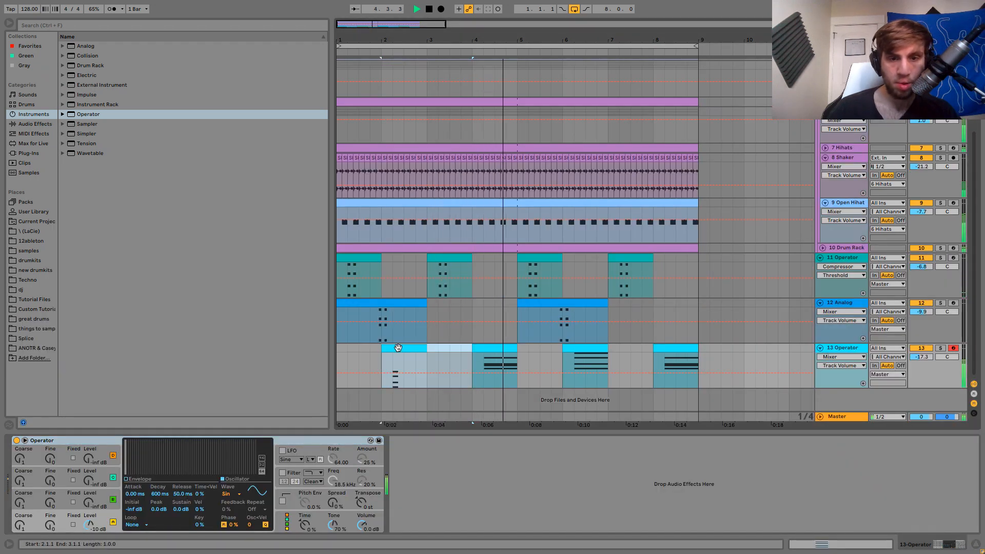
pyautogui.doubleClick(488, 351)
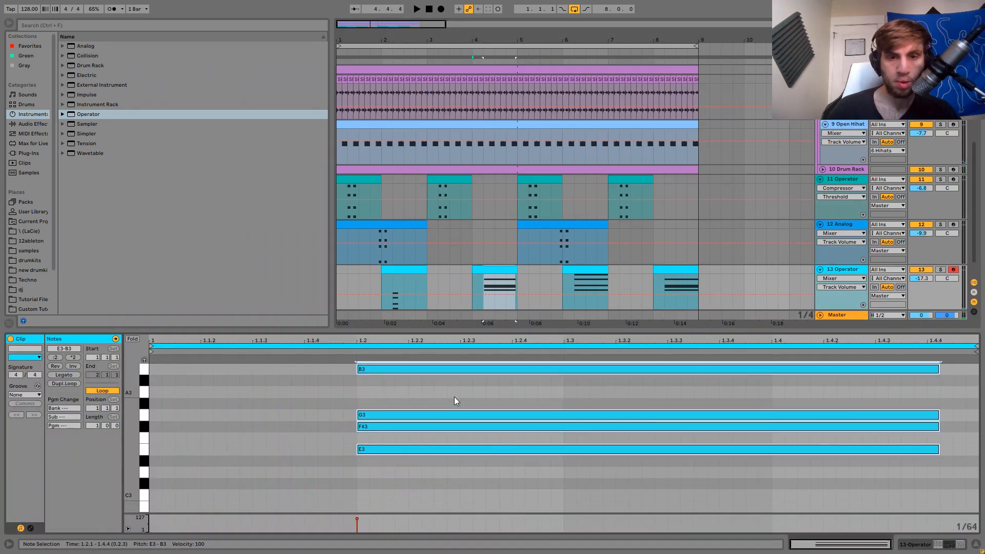
pyautogui.hotkey('shift', 'Left')
pyautogui.hotkey('shift', 'Left')
pyautogui.hotkey('shift', 'Left')
pyautogui.hotkey('shift', 'Left')
pyautogui.hotkey('shift', 'Left')
pyautogui.hotkey('shift', 'Left')
pyautogui.hotkey('shift', 'Left')
pyautogui.hotkey('shift', 'Left')
pyautogui.hotkey('shift', 'Left')
pyautogui.hotkey('shift', 'Down')
pyautogui.press('space')
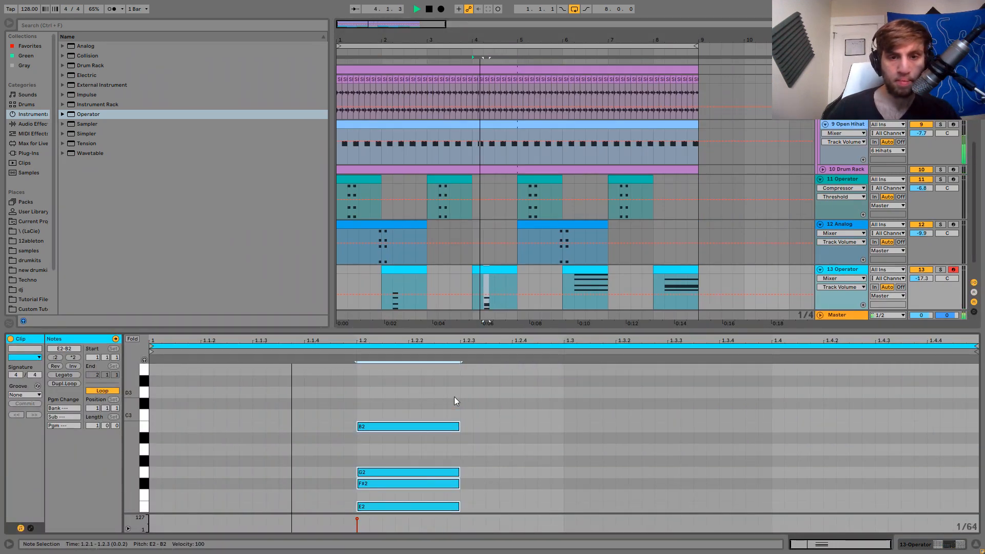
pyautogui.hotkey('shift', 'Right')
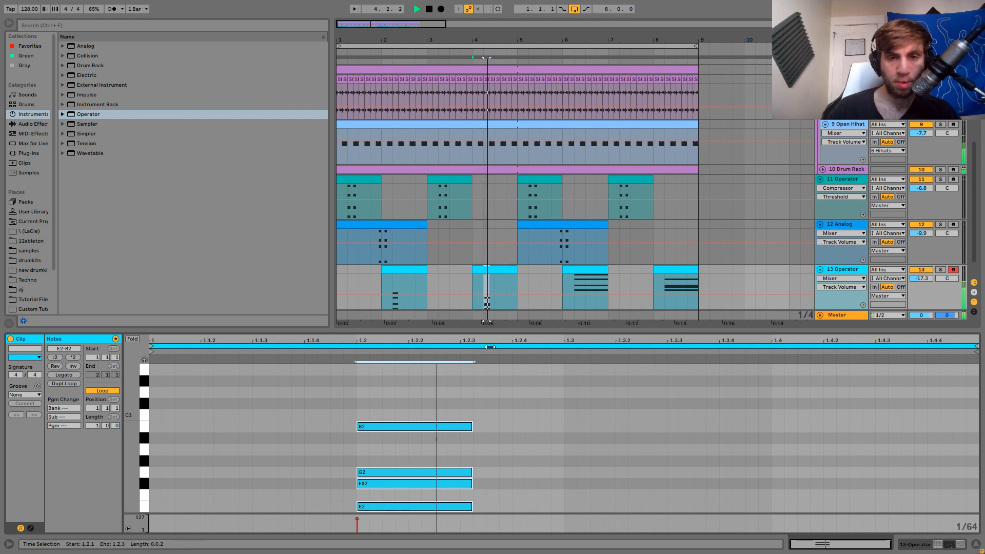
# Stop playback, delete the second Operator track's clips from bar 5 onward and return to the start of bar 1.
pyautogui.press('space')
pyautogui.moveTo(517, 270); pyautogui.dragTo(722, 276)
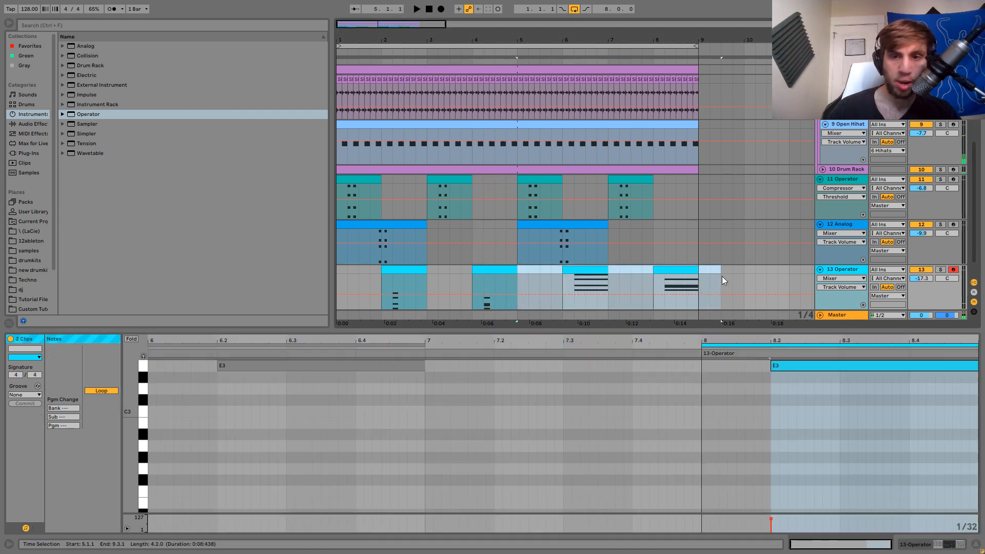
pyautogui.press('Delete')
pyautogui.click(345, 272)
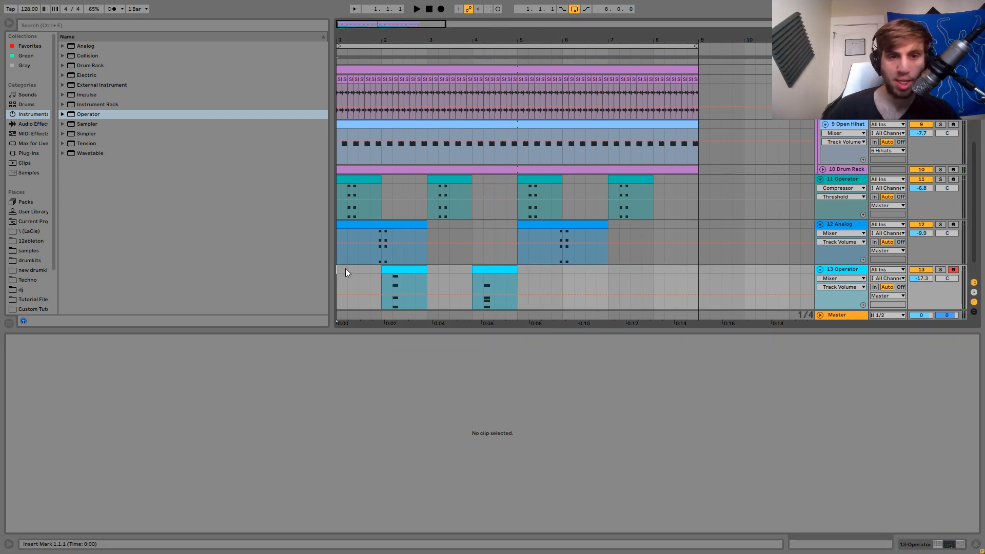
# Add a Reverb audio effect after the Operator instrument on the second Operator track.
pyautogui.click(829, 277)
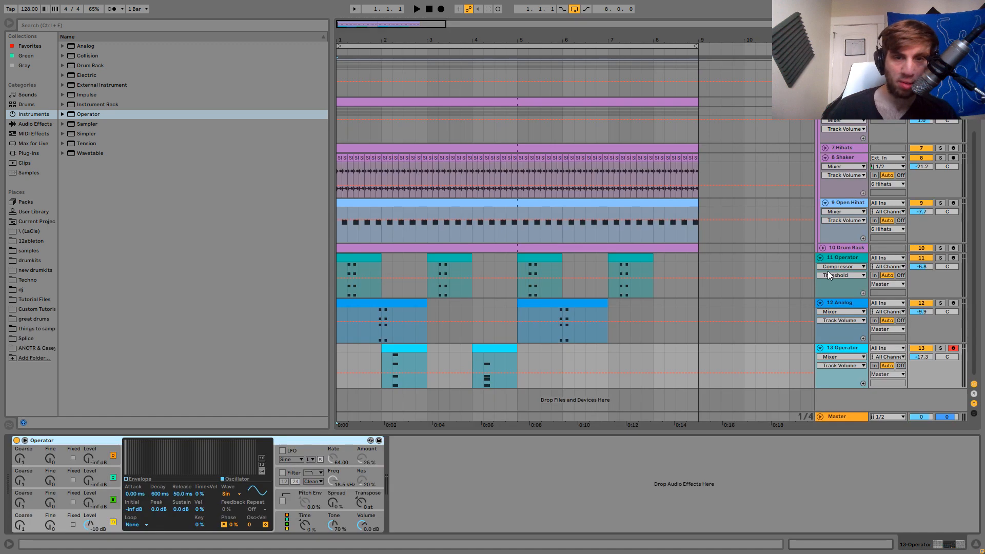
pyautogui.click(30, 124)
pyautogui.click(90, 354)
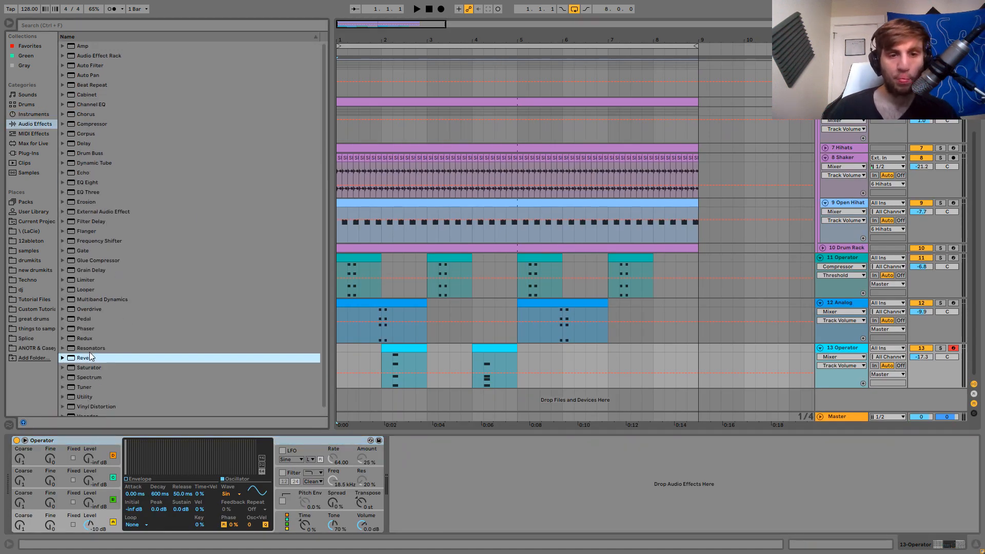
pyautogui.moveTo(91, 356); pyautogui.dragTo(476, 467)
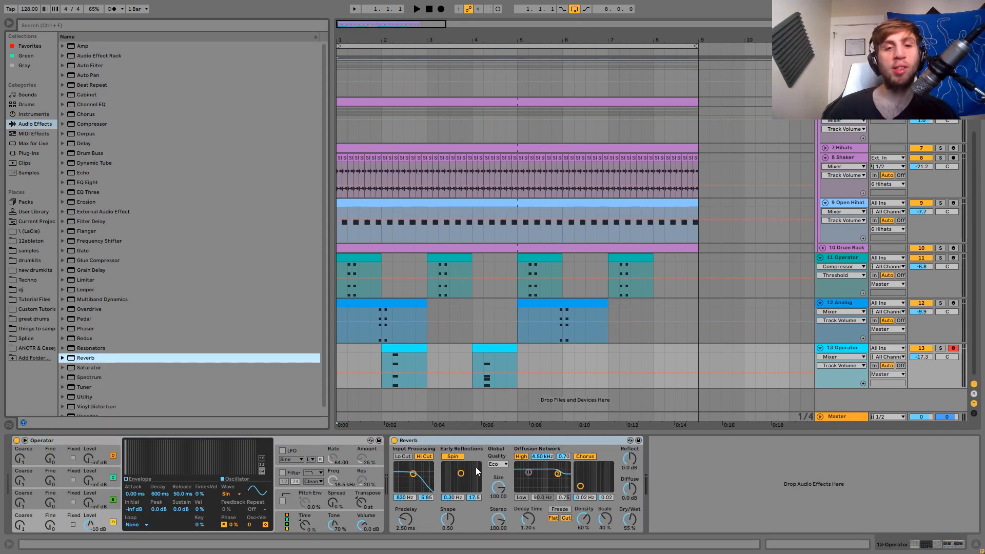
# Set the Reverb's Dry/Wet to 0% with its automation lane shown, and set its decay time to 3.31 s.
pyautogui.moveTo(631, 534); pyautogui.dragTo(630, 525)
pyautogui.rightClick(631, 524)
pyautogui.click(661, 480)
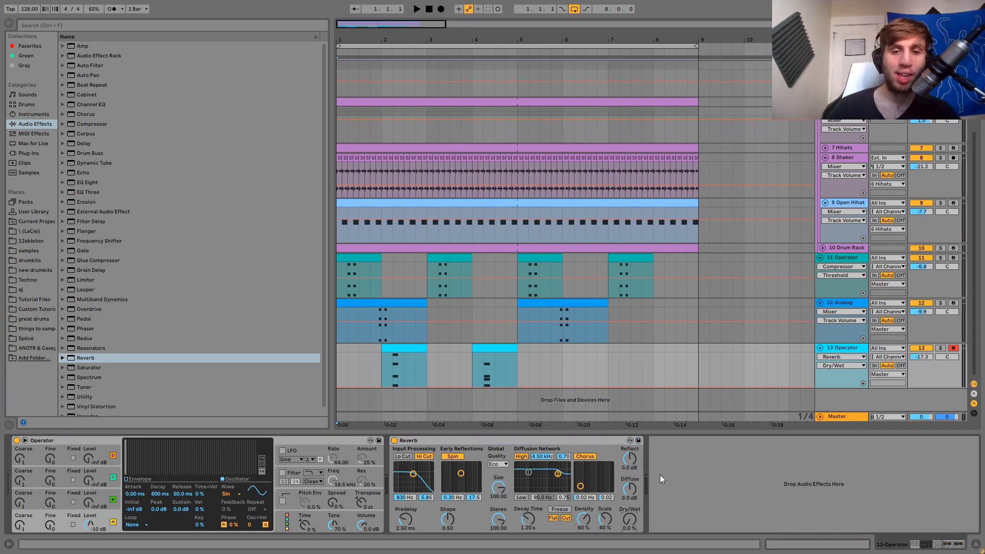
pyautogui.click(627, 527)
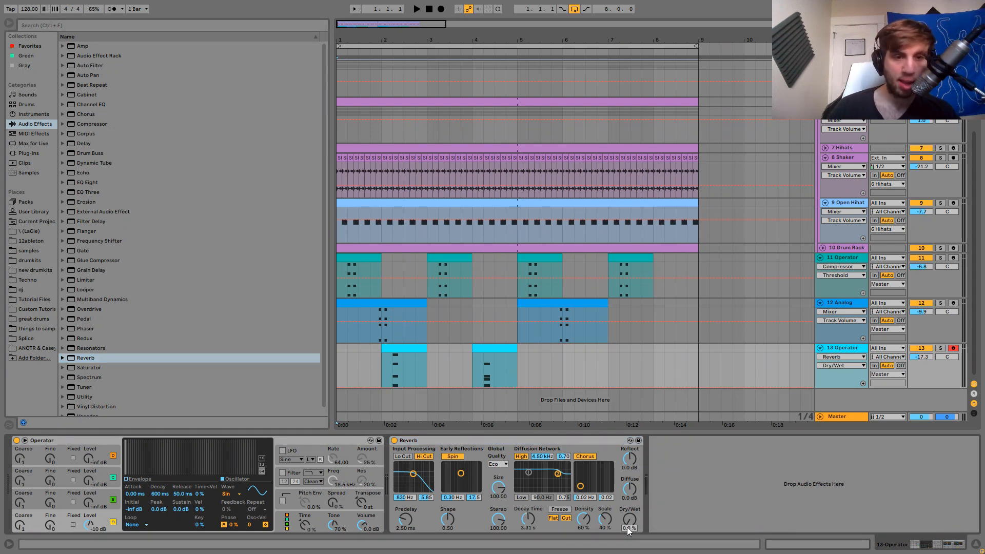
# Draw Dry/Wet automation that ramps up from 0% on the bar 2 chord and drops back to 0% at bar 3.
pyautogui.click(393, 386)
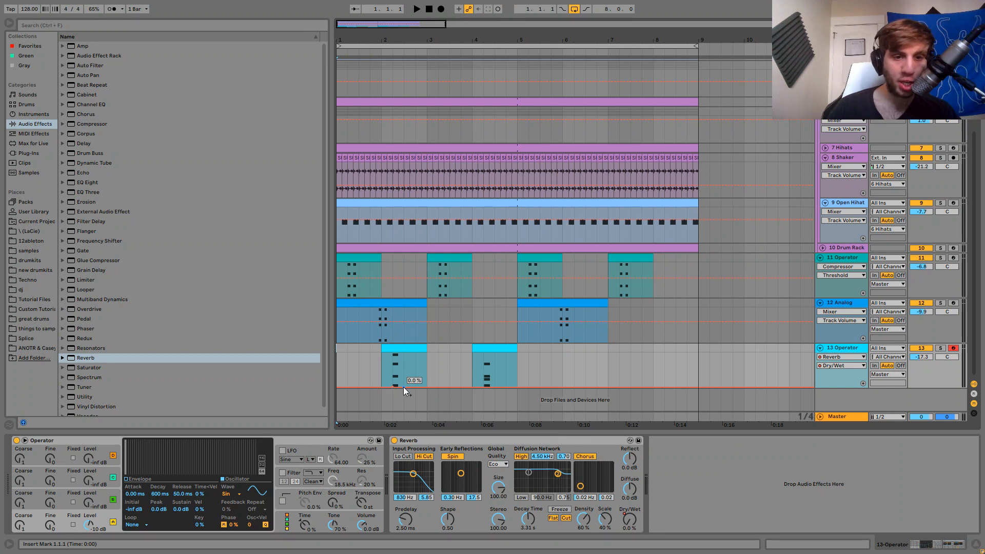
pyautogui.moveTo(404, 387); pyautogui.dragTo(405, 353)
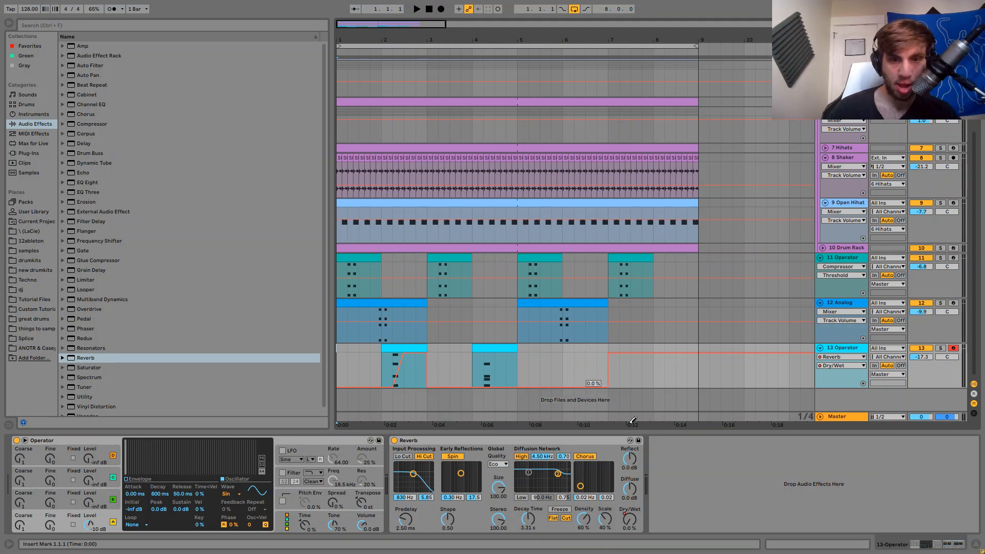
pyautogui.click(712, 353)
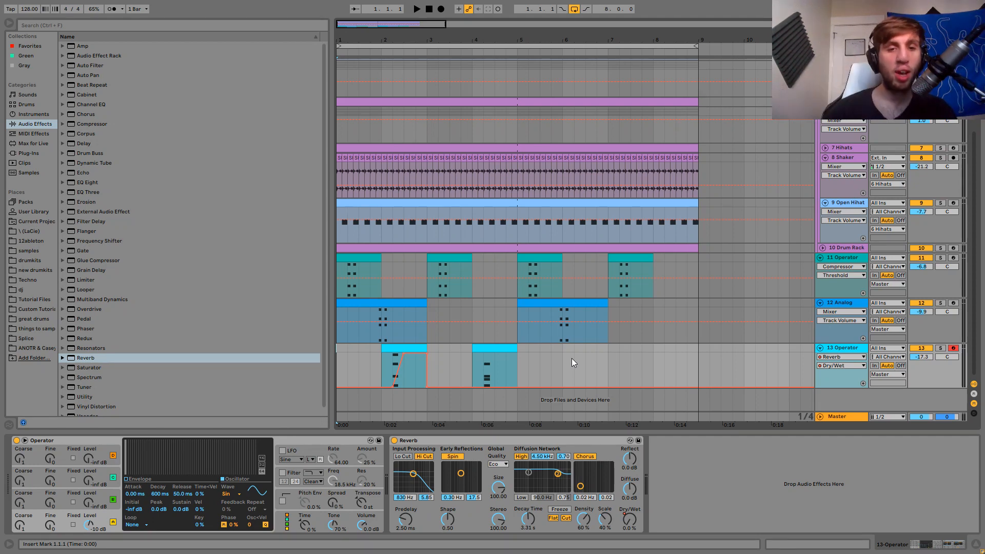
# Play the arrangement from 1.4.1 through bar 2 to hear the Reverb automation, and stop playback.
pyautogui.click(366, 337)
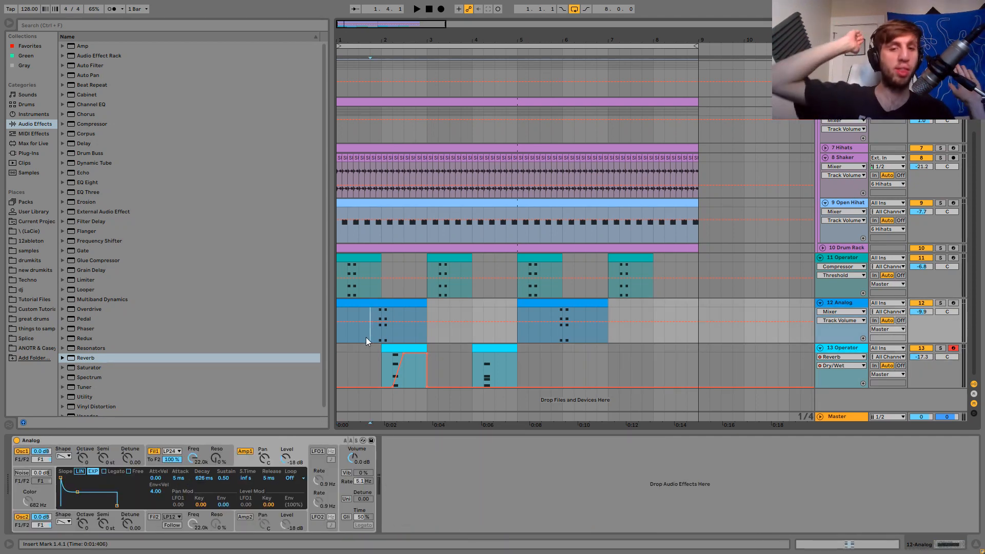
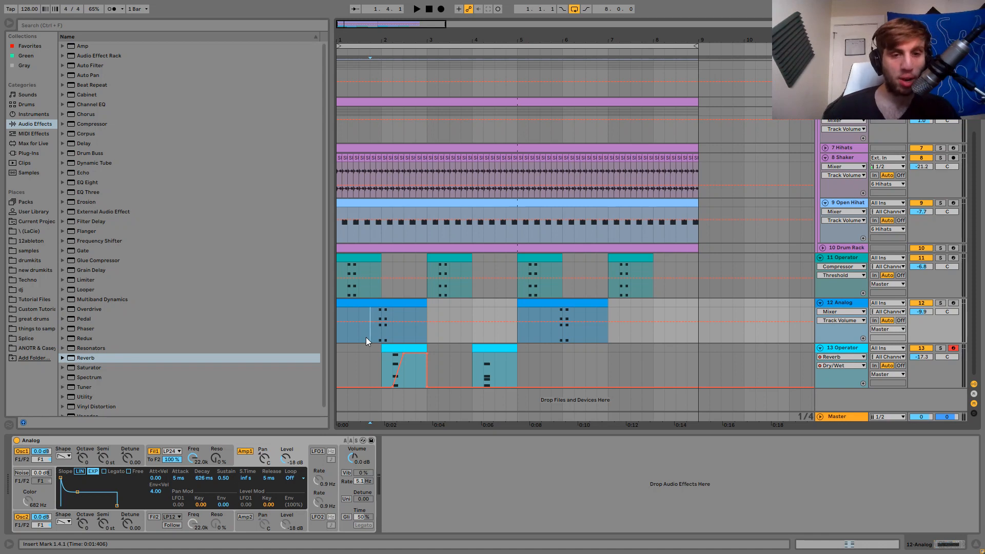
pyautogui.press('space')
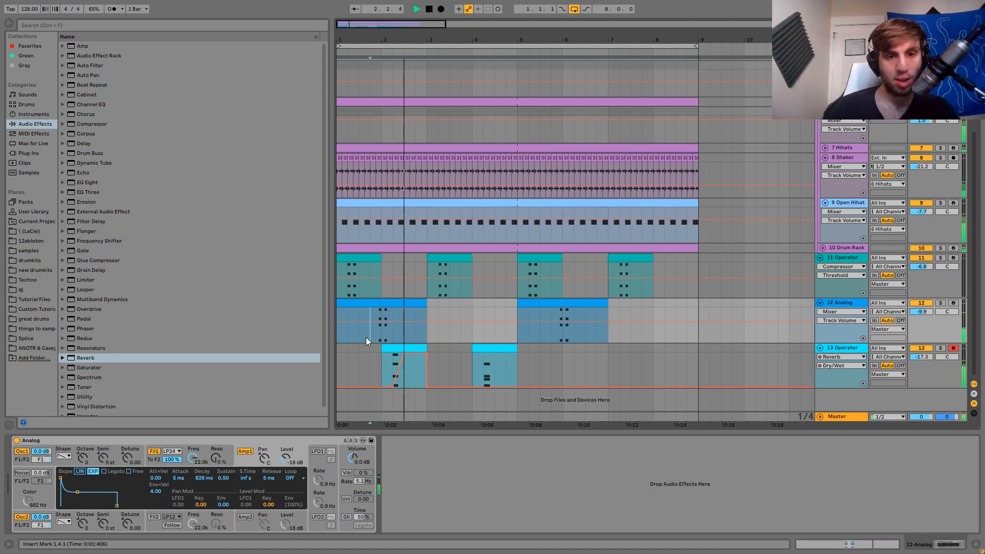
pyautogui.press('space')
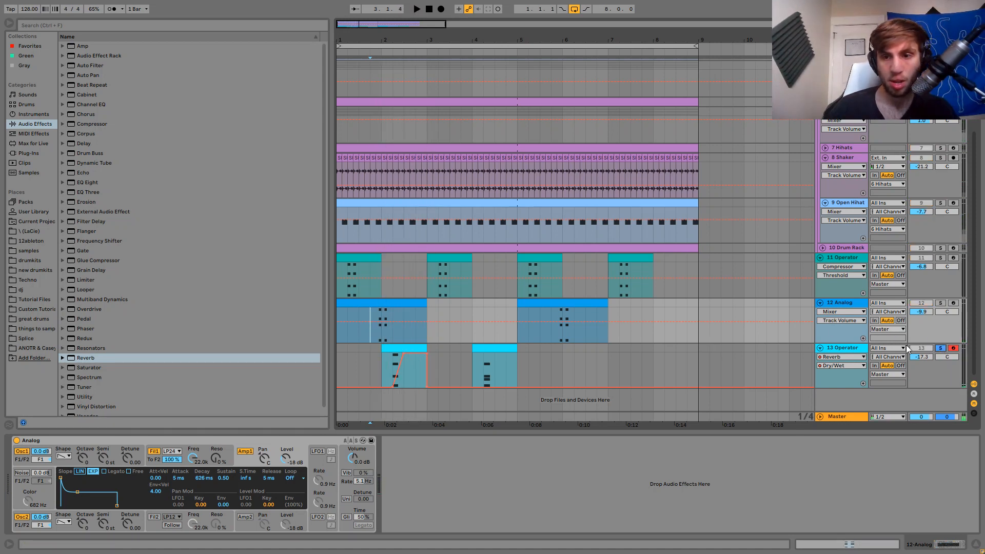
# Set the Reverb's decay time on the second Operator track to 5.91 s while the arrangement plays.
pyautogui.click(856, 349)
pyautogui.click(528, 520)
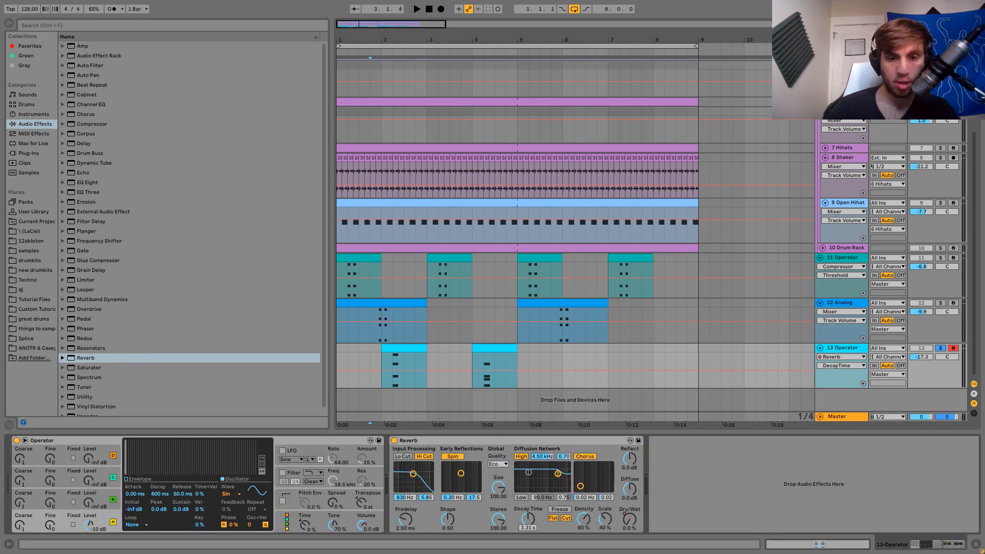
pyautogui.press('space')
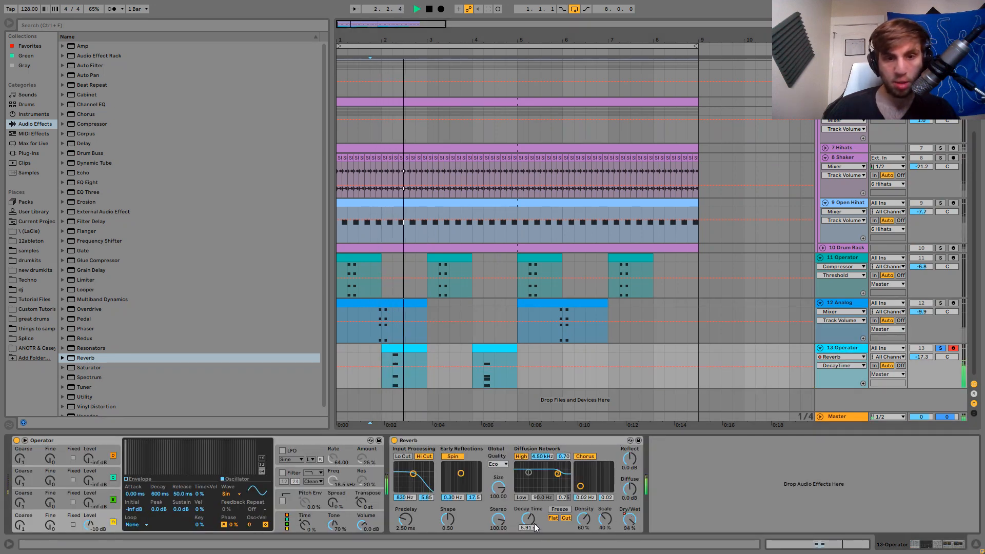
# Shorten all notes of the second Operator track's bar 2 chord to three 1/64 grid steps and play the result.
pyautogui.doubleClick(404, 358)
pyautogui.hotkey('ctrl', 'a')
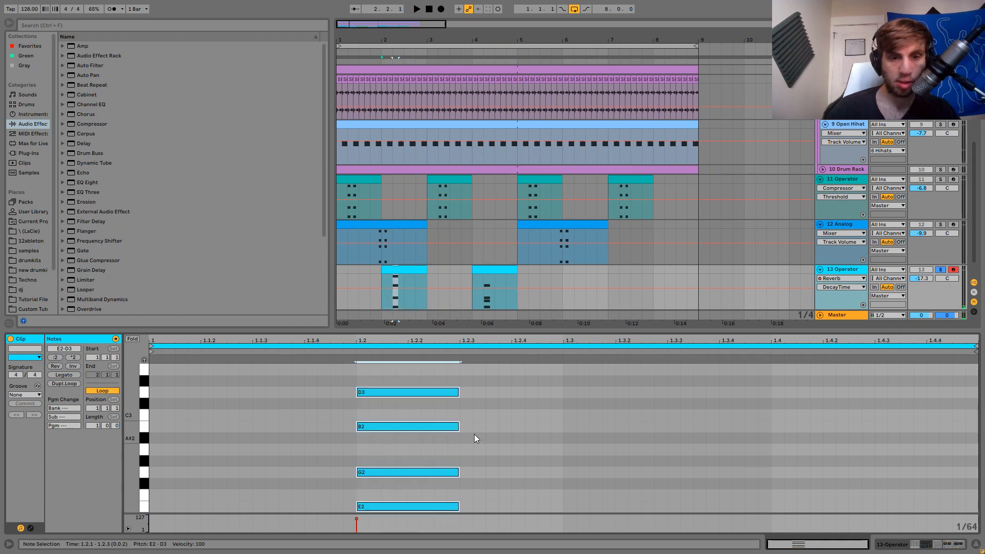
pyautogui.hotkey('shift', 'Left')
pyautogui.hotkey('shift', 'Left')
pyautogui.hotkey('shift', 'Left')
pyautogui.hotkey('shift', 'Left')
pyautogui.hotkey('shift', 'Left')
pyautogui.press('space')
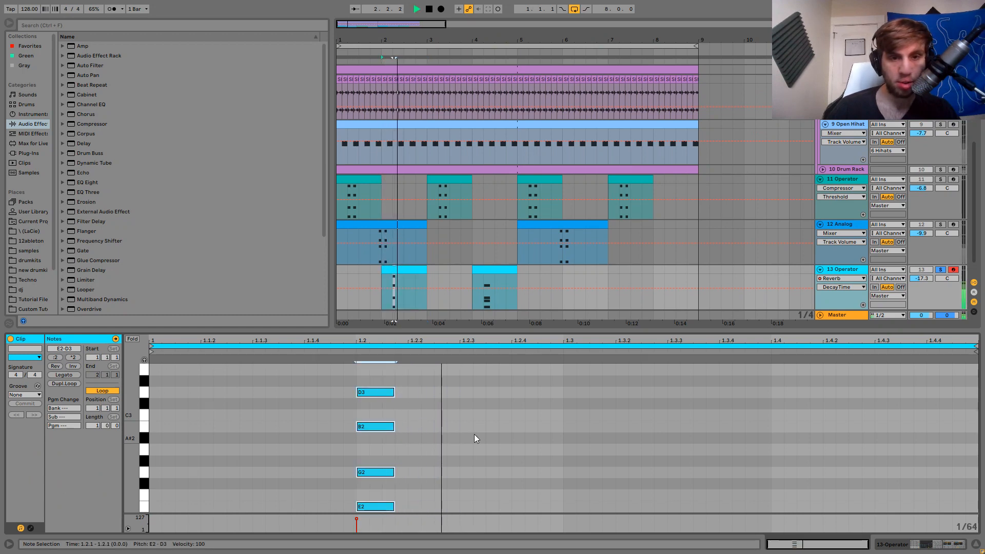
# Reshape the Reverb Dry/Wet ramp on the bar 2 chord into a curve and play from 2.1.1 to hear it.
pyautogui.click(846, 268)
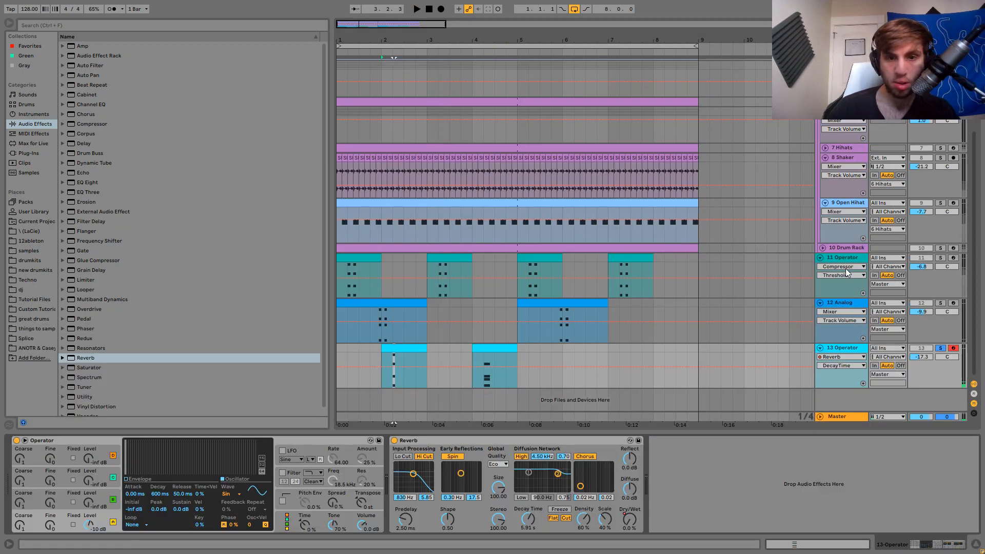
pyautogui.click(412, 372)
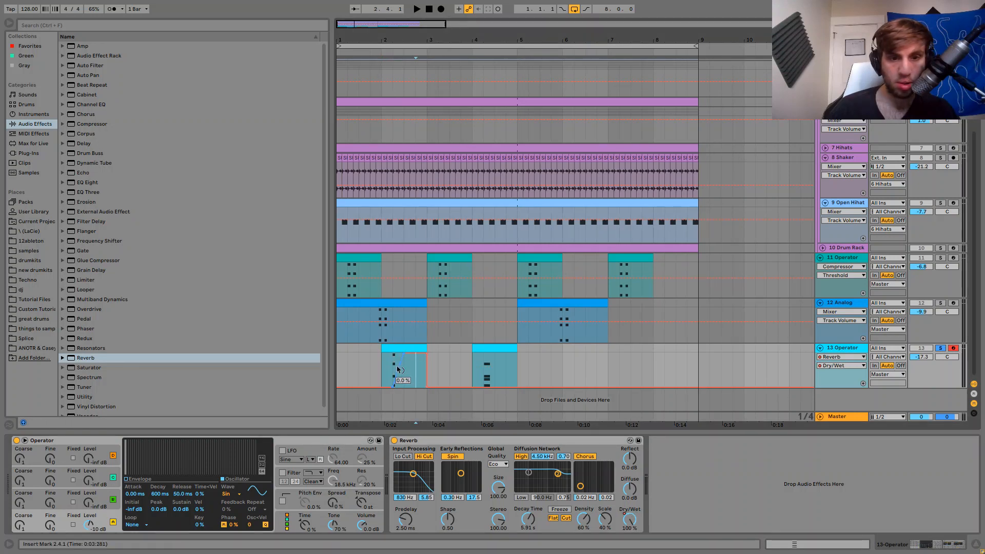
pyautogui.press('space')
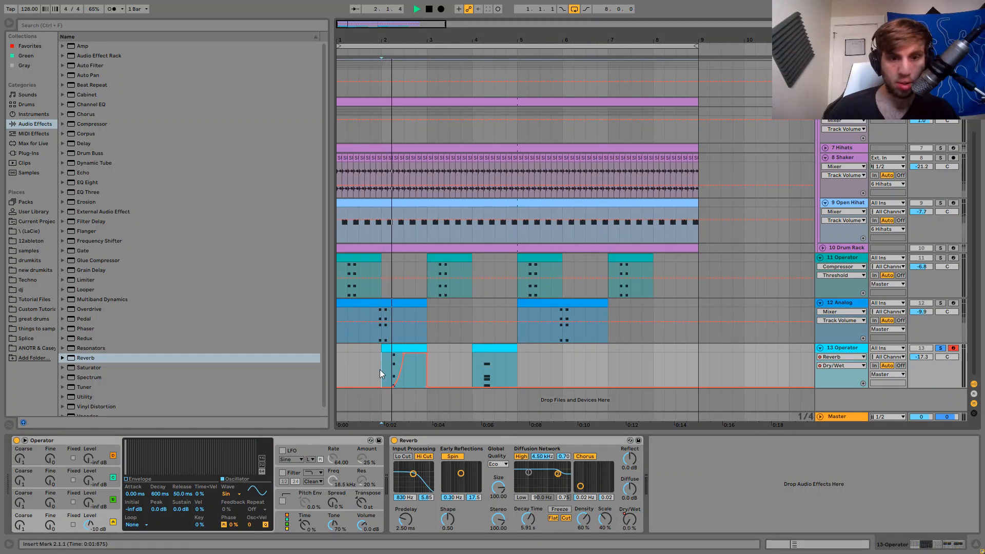
pyautogui.press('space')
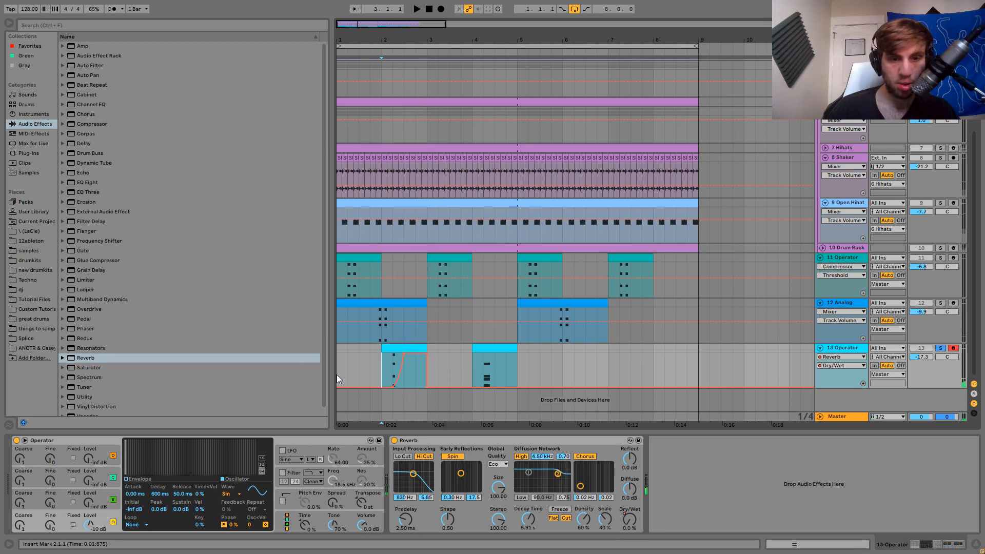
# Duplicate the Dry/Wet automation of bars 1 and 2 onto bars 3 and 4, and loop the four bars during playback.
pyautogui.click(337, 374)
pyautogui.press('space')
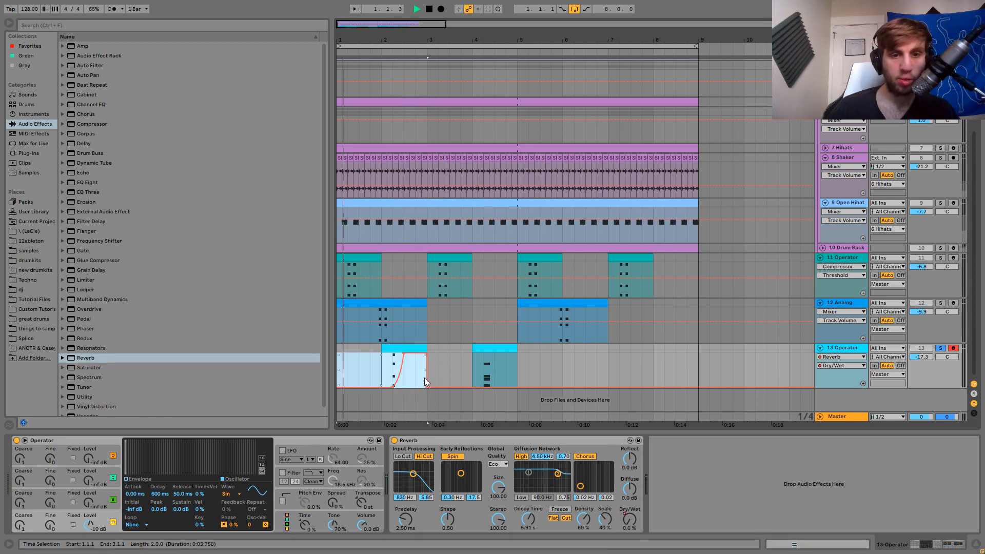
pyautogui.hotkey('ctrl', 'd')
pyautogui.keyDown('shift'); pyautogui.click(337, 367); pyautogui.keyUp('shift')
pyautogui.hotkey('ctrl', 'l')
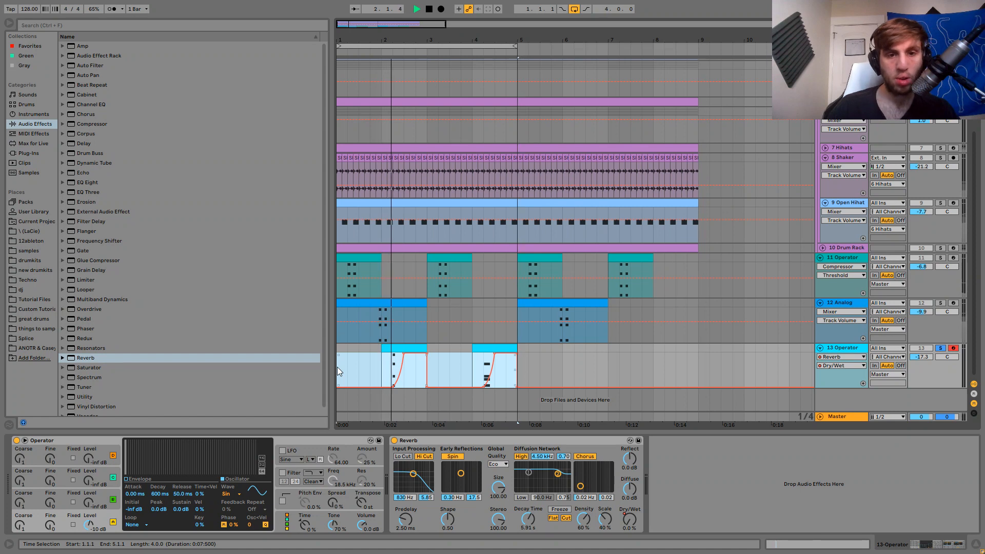
# Set the second Operator track's volume to -16.7 dB in the full mix, and with it soloed raise Oscillator B's level to -31 dB.
pyautogui.click(942, 349)
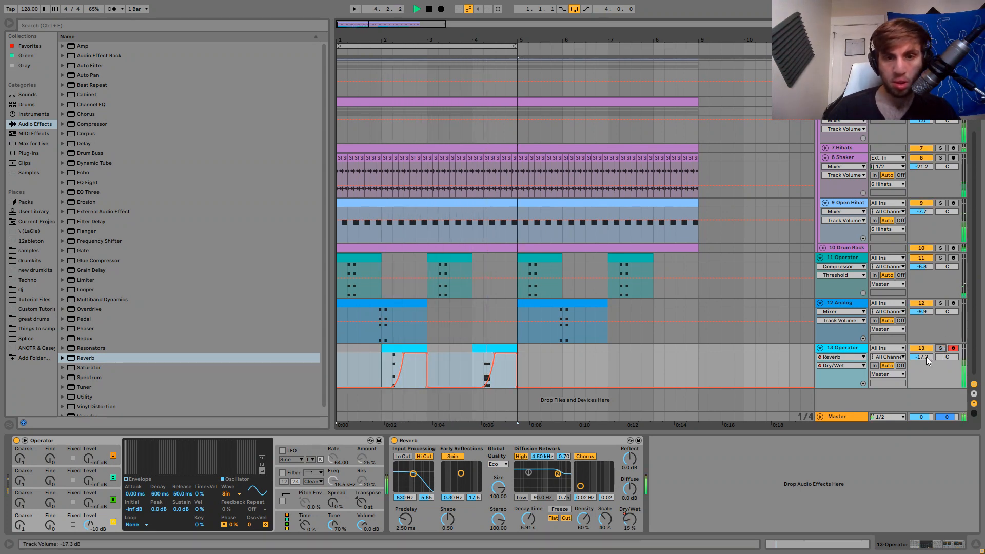
pyautogui.moveTo(926, 356); pyautogui.dragTo(926, 353)
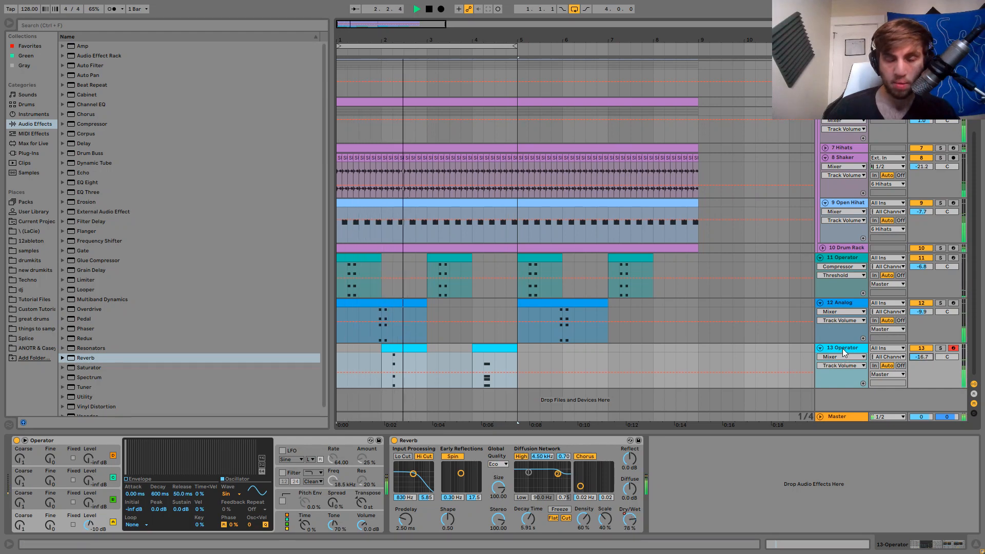
pyautogui.click(942, 351)
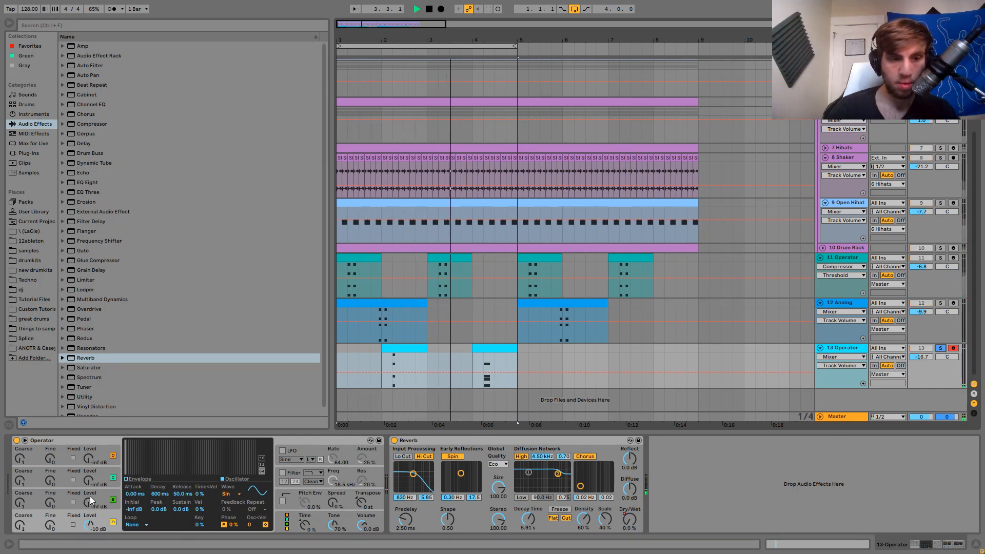
pyautogui.moveTo(88, 503); pyautogui.dragTo(89, 486)
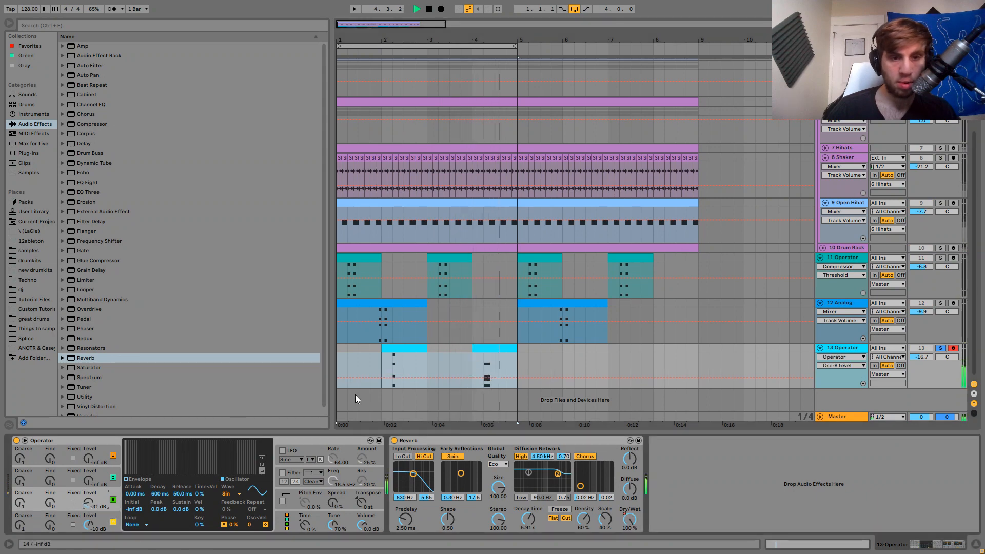
# Shorten the bar 4 chord's notes on the second Operator track to end at 1.2.2 and transpose them up an octave to E3–B3.
pyautogui.click(491, 349)
pyautogui.doubleClick(491, 349)
pyautogui.click(508, 409)
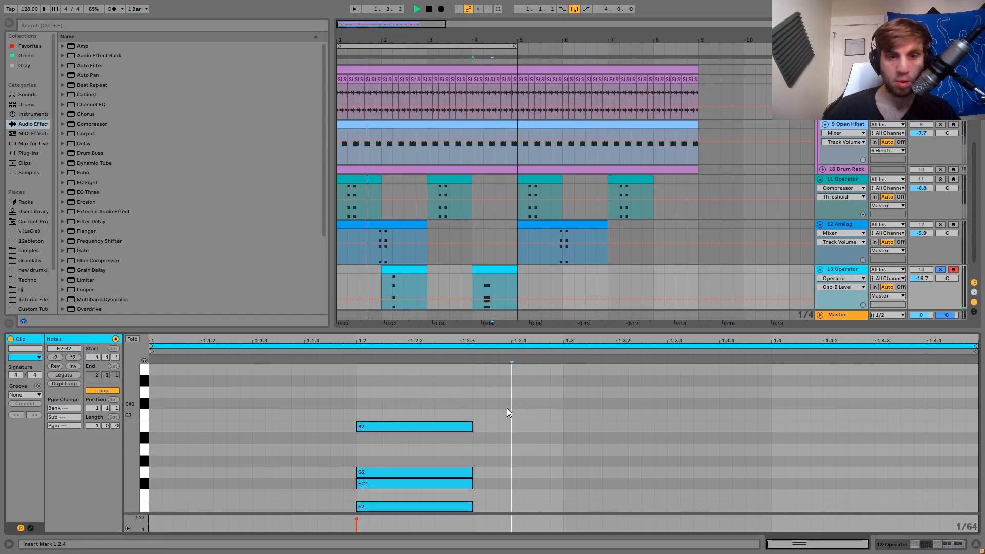
pyautogui.hotkey('ctrl', 'a')
pyautogui.hotkey('shift', 'Left')
pyautogui.hotkey('shift', 'Left')
pyautogui.hotkey('shift', 'Left')
pyautogui.hotkey('shift', 'Left')
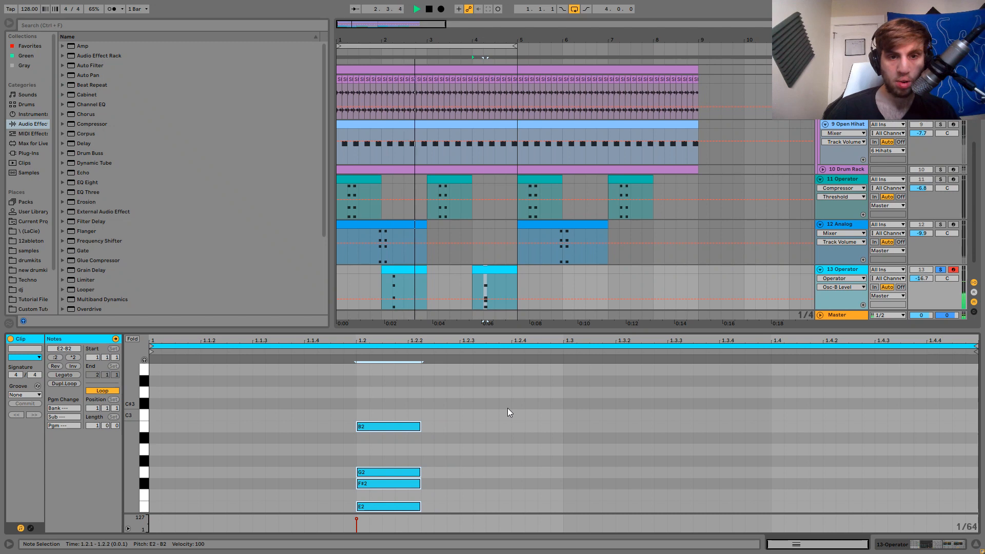
pyautogui.hotkey('shift', 'Left')
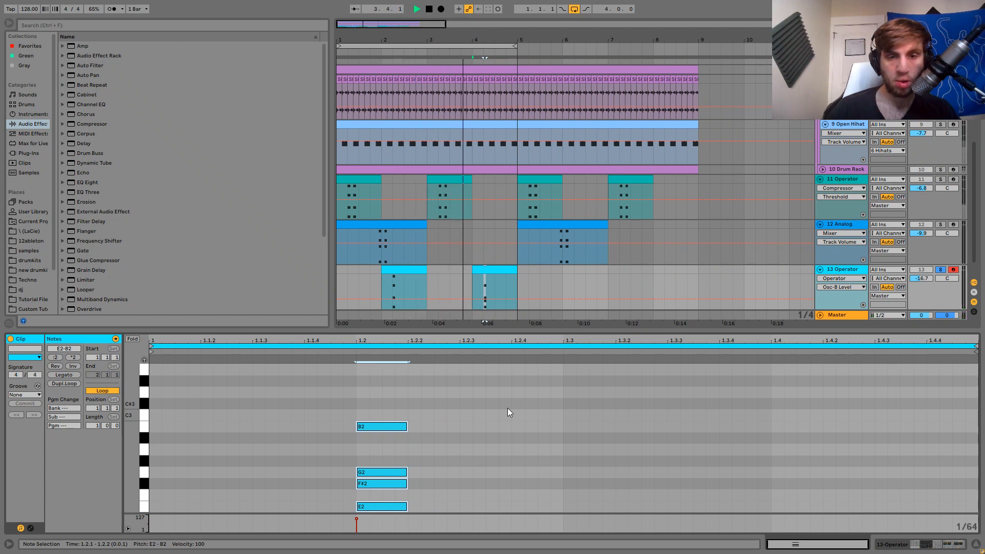
pyautogui.hotkey('shift', 'Up')
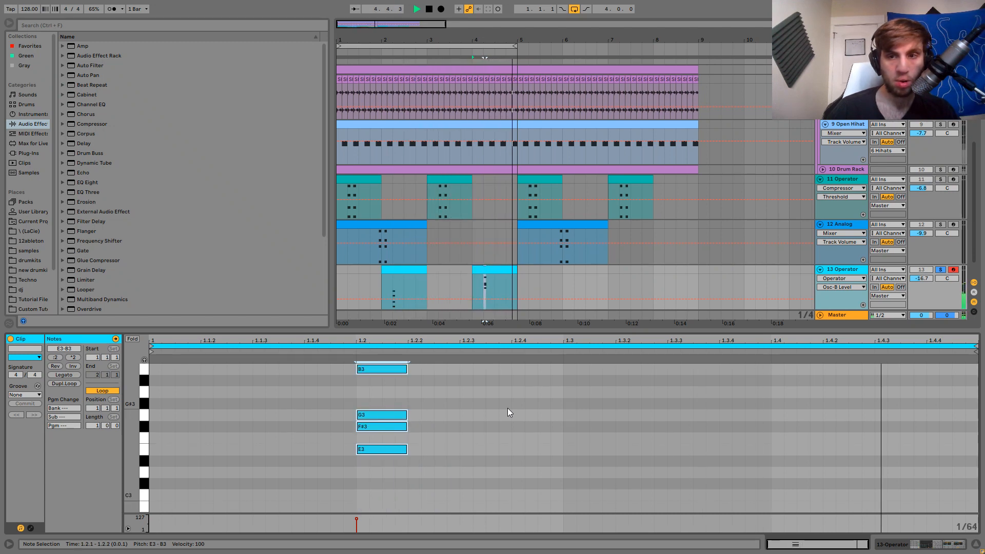
pyautogui.click(847, 268)
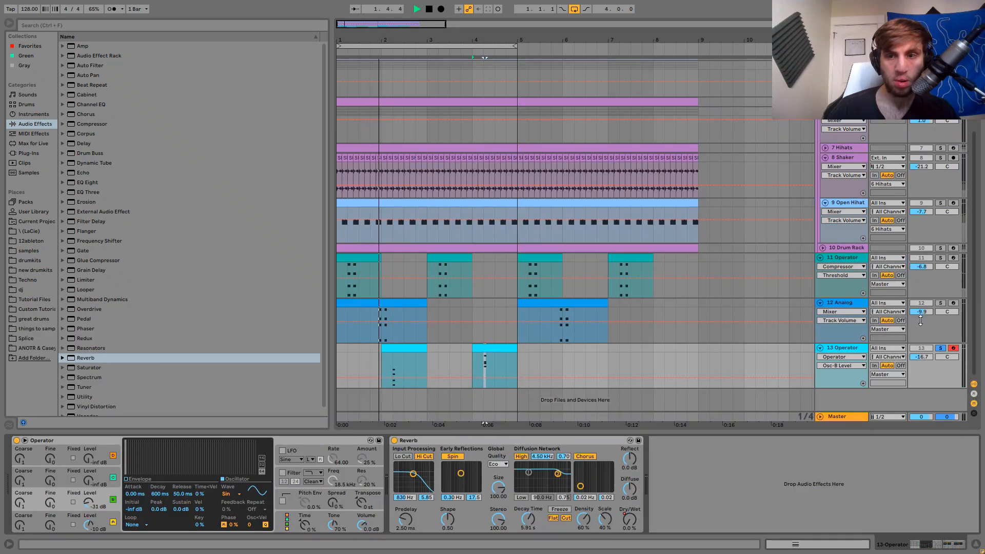
# Unsolo the second Operator track and duplicate the first Analog clip onto bars 3 and 4.
pyautogui.click(940, 349)
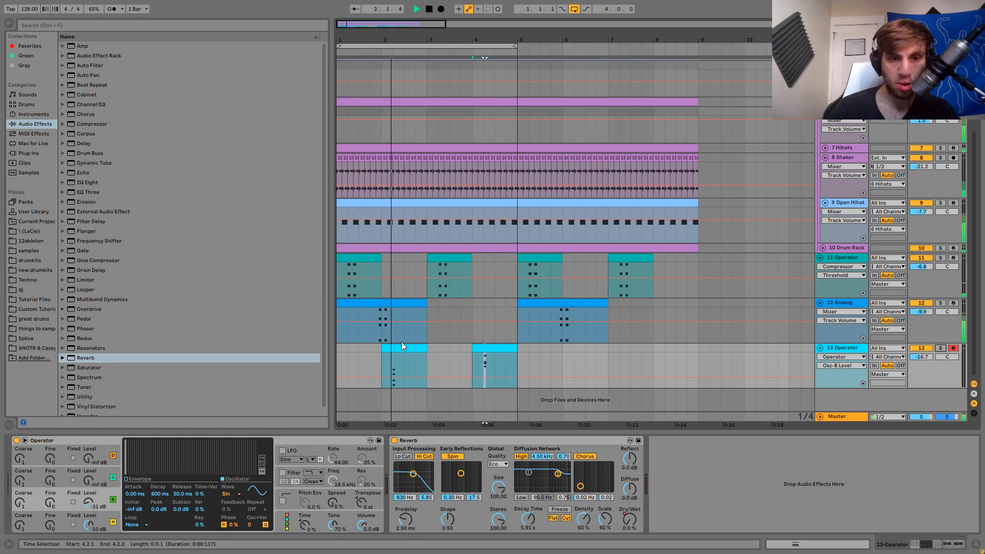
pyautogui.click(389, 301)
pyautogui.hotkey('ctrl', 'd')
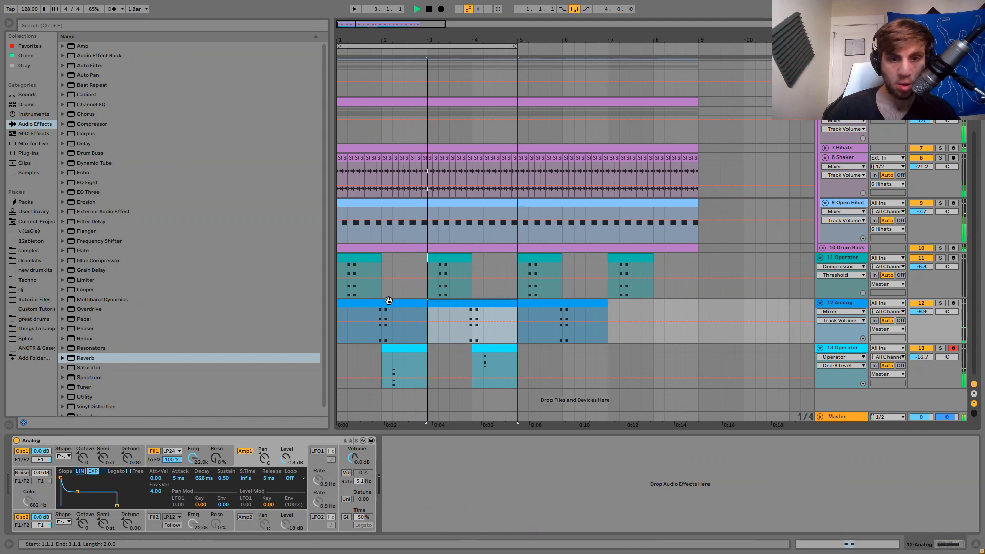
# Replace the bar 2 chord clip with a copy of the bar 4 clip, set an octave lower at E2–B2, and add a D3 note.
pyautogui.click(482, 350)
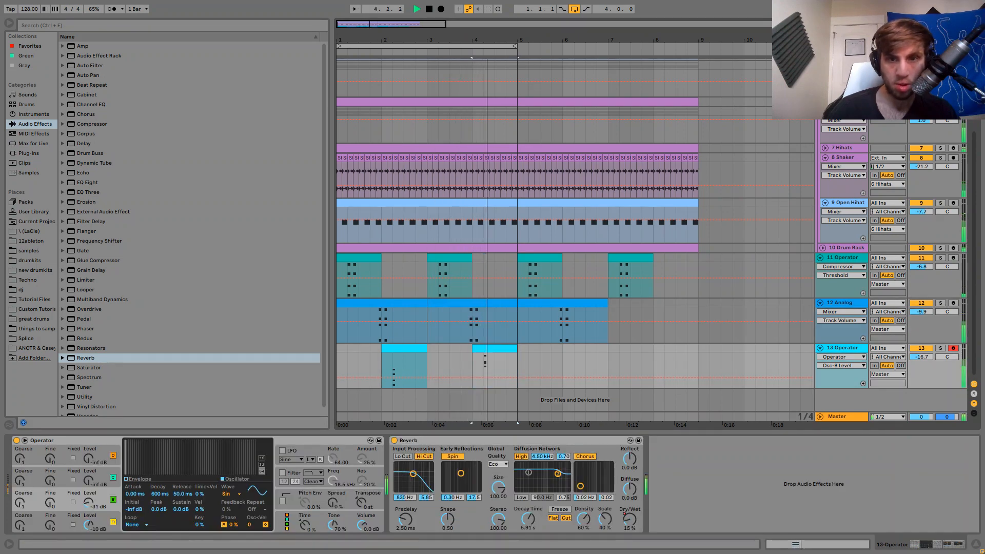
pyautogui.moveTo(495, 349); pyautogui.dragTo(406, 352)
pyautogui.doubleClick(405, 351)
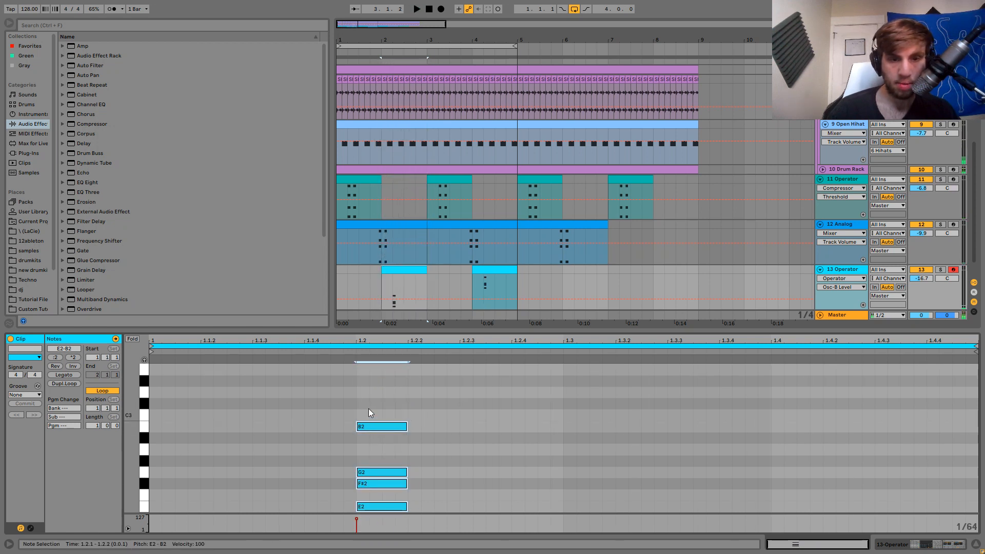
pyautogui.doubleClick(363, 393)
pyautogui.press('space')
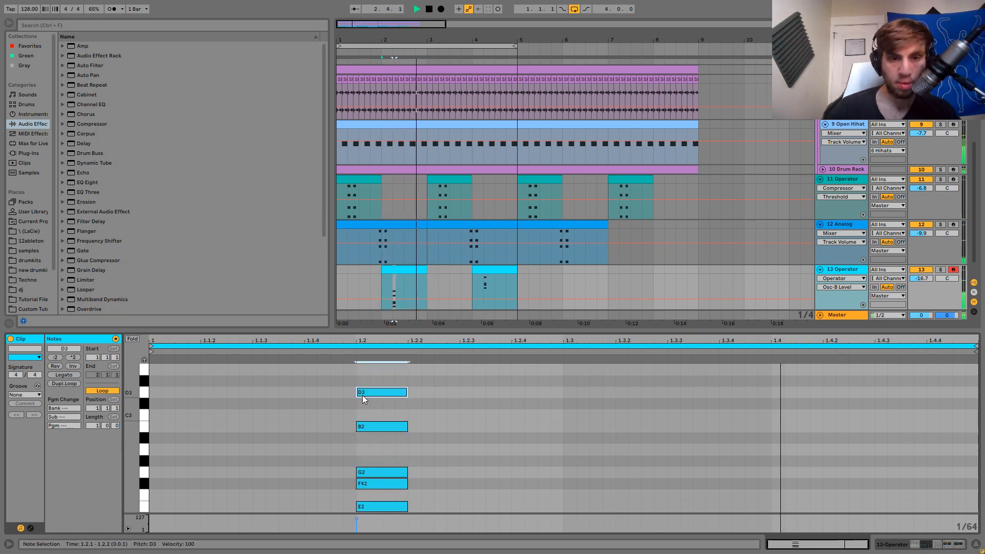
# Raise the bar 2 chord's top note to E3 and on to F#3, auditioning the loop with all tracks playing.
pyautogui.press('Up')
pyautogui.press('Up')
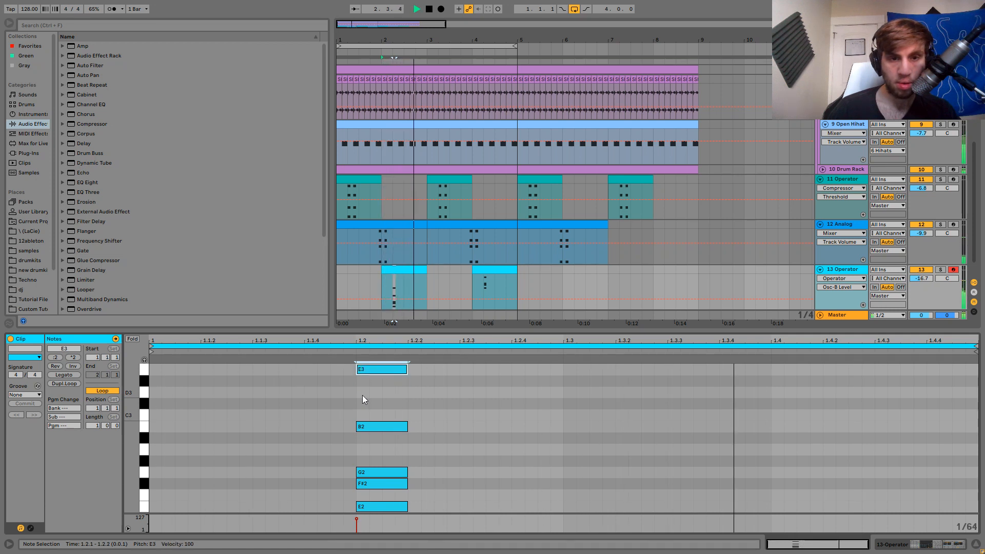
pyautogui.press('space')
pyautogui.press('Up')
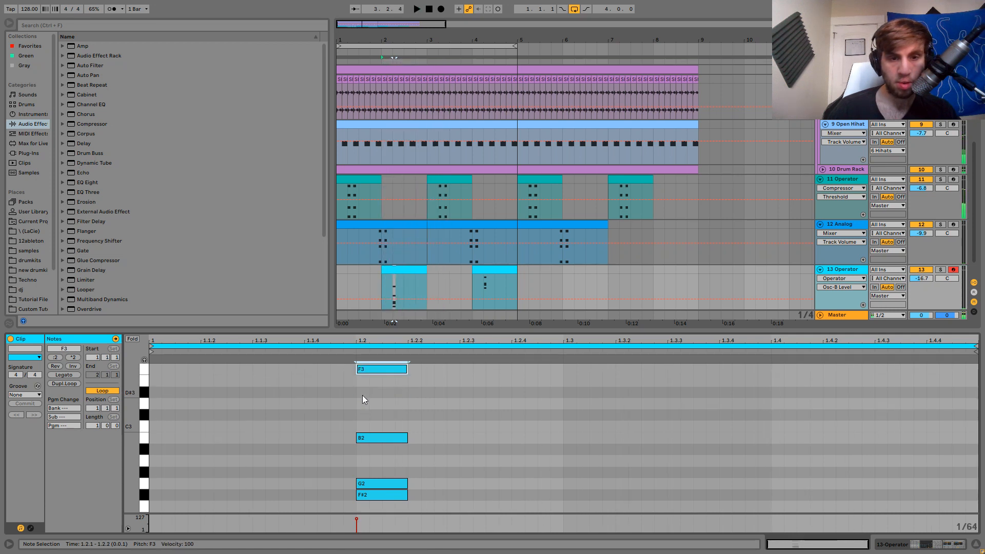
pyautogui.press('Up')
pyautogui.press('space')
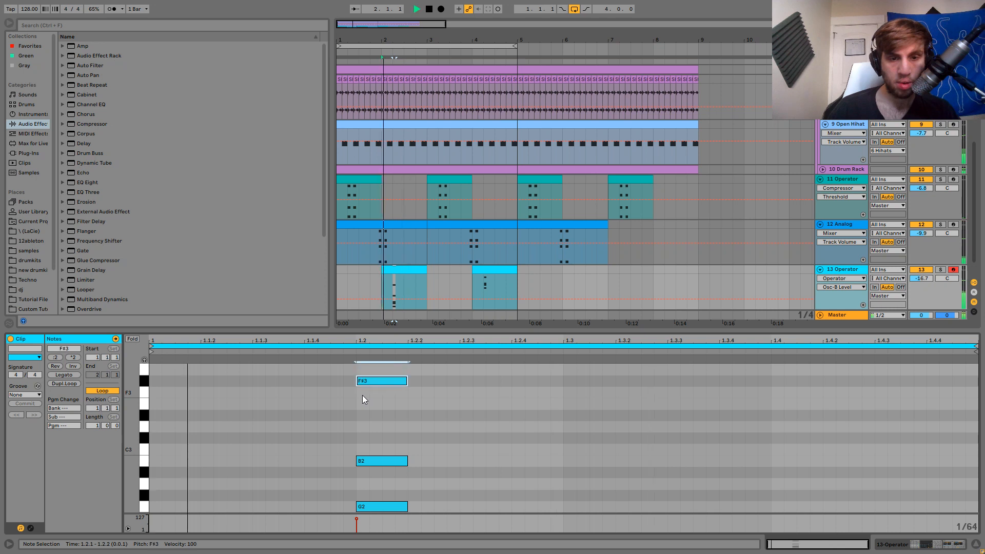
pyautogui.click(404, 271)
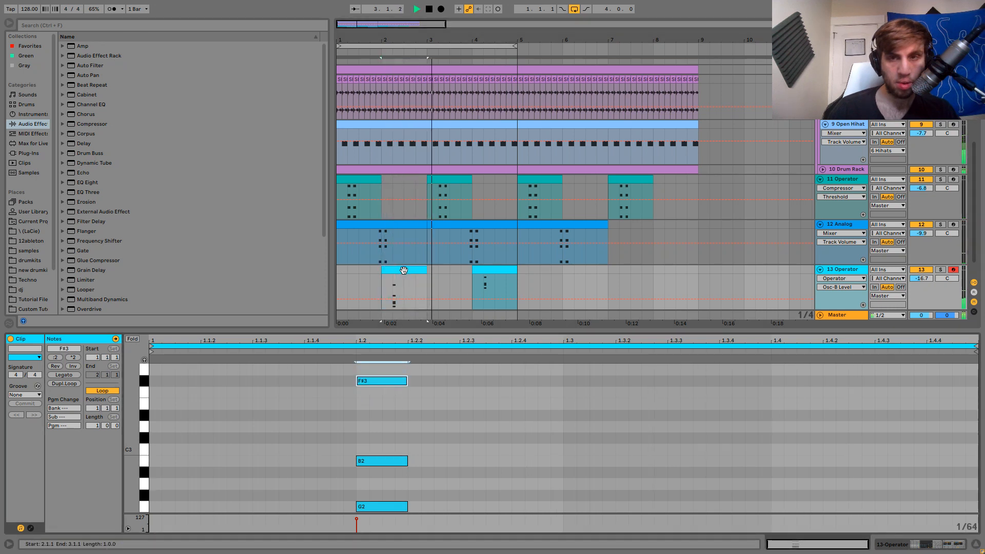
pyautogui.click(842, 268)
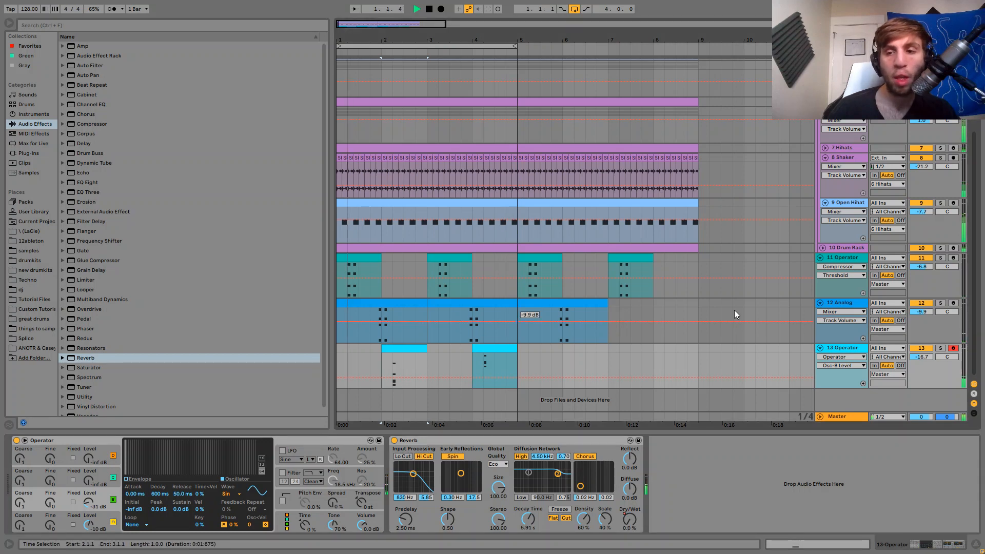
pyautogui.click(839, 350)
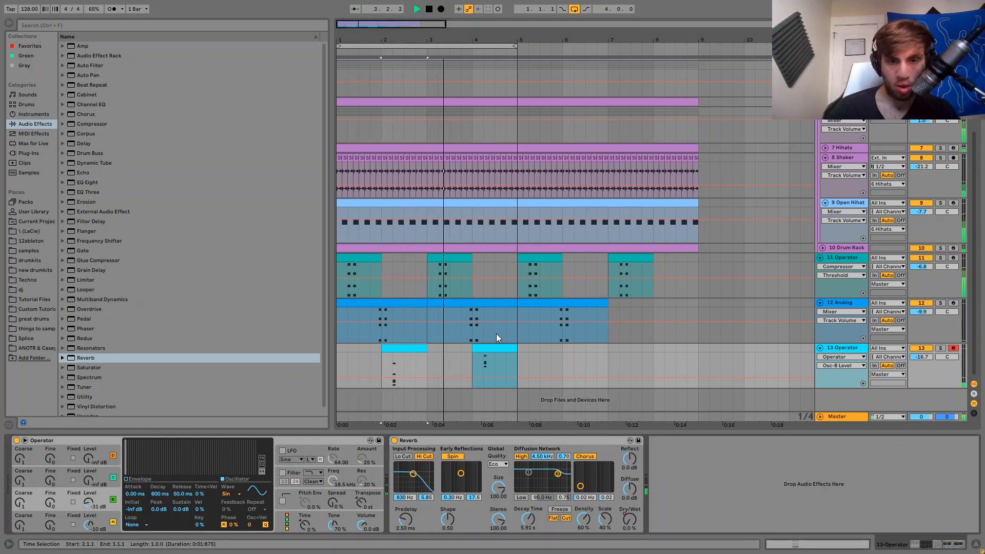
# Transpose the bar 2 chord up an octave and lower its top note to E4 and on to E3.
pyautogui.doubleClick(390, 359)
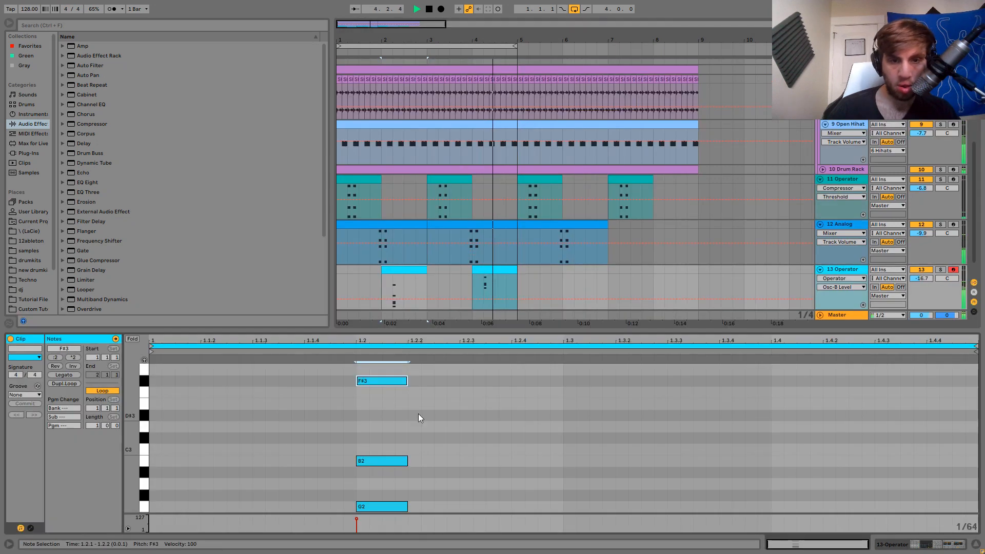
pyautogui.hotkey('ctrl', 'a')
pyautogui.hotkey('shift', 'Up')
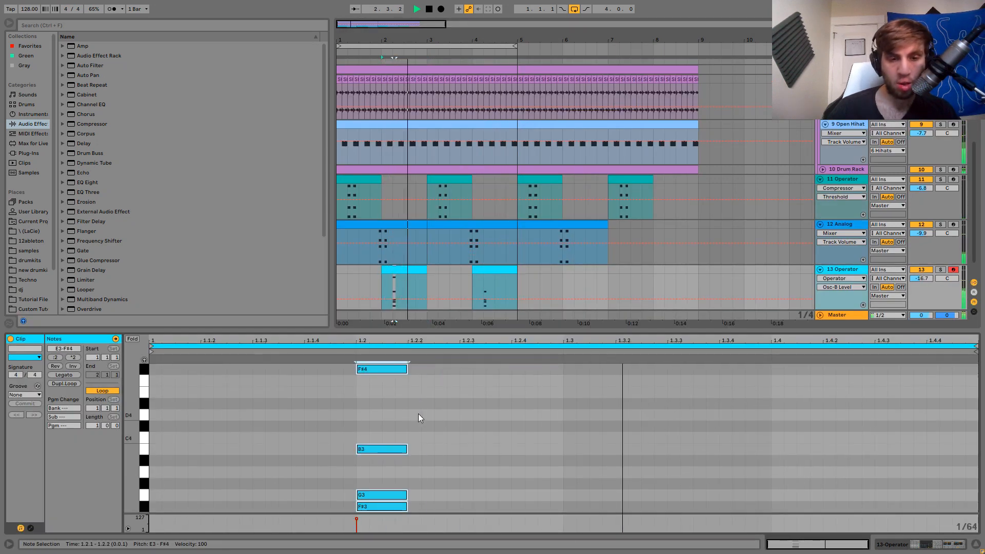
pyautogui.click(381, 370)
pyautogui.press('Down')
pyautogui.press('Down')
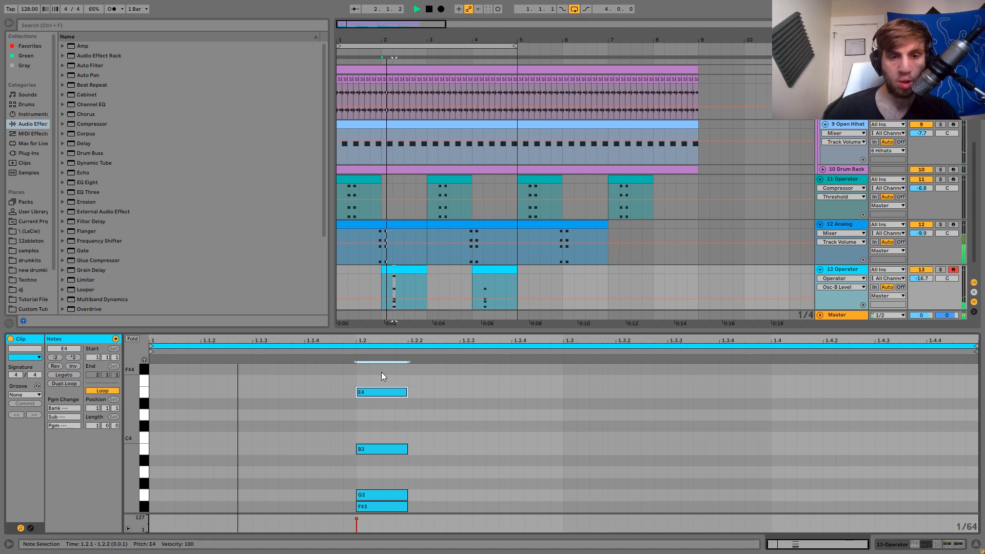
pyautogui.hotkey('shift', 'Down')
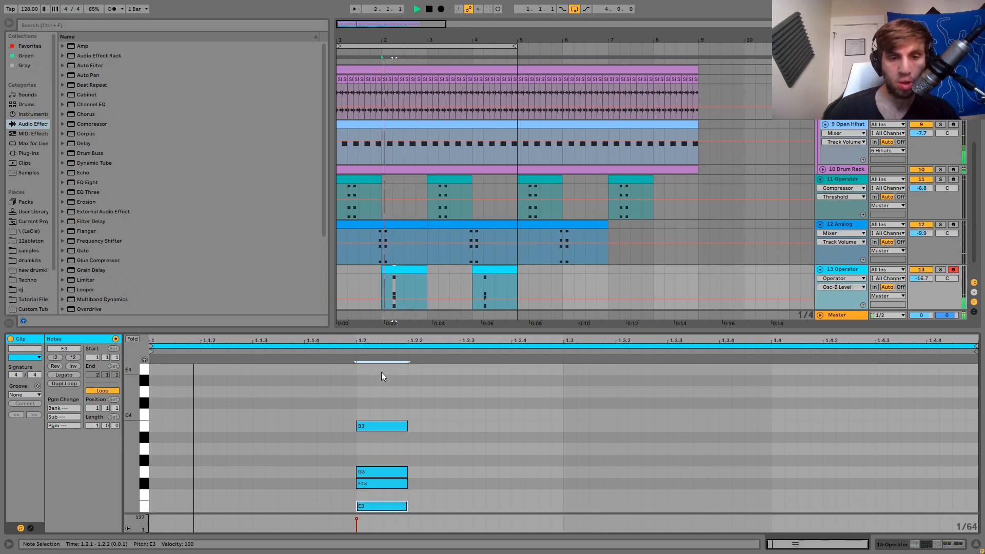
# Duplicate the E3 note of the second Operator track's bar 4 chord, placing the copy at E2 aligned with the chord's start.
pyautogui.click(493, 266)
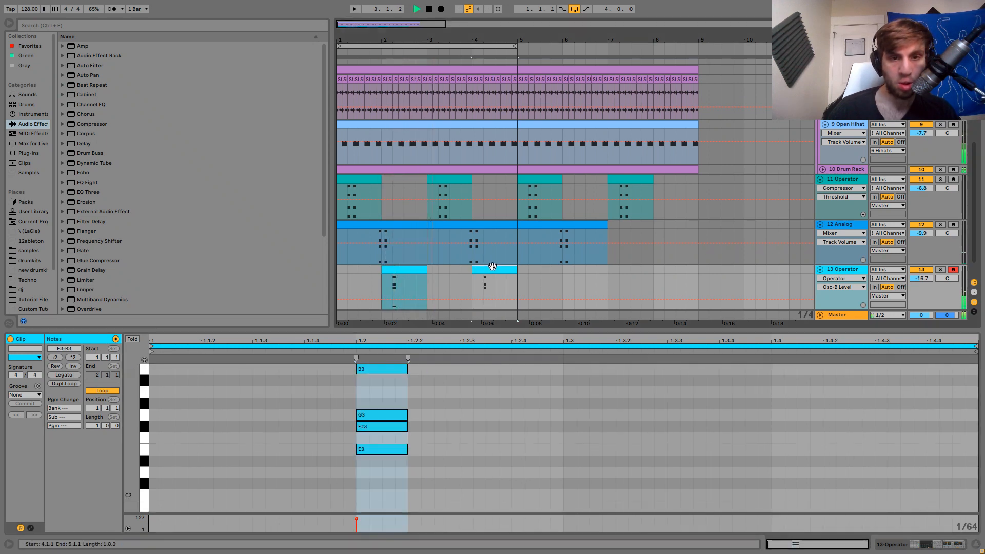
pyautogui.click(398, 451)
pyautogui.hotkey('ctrl', 'd')
pyautogui.press('Down')
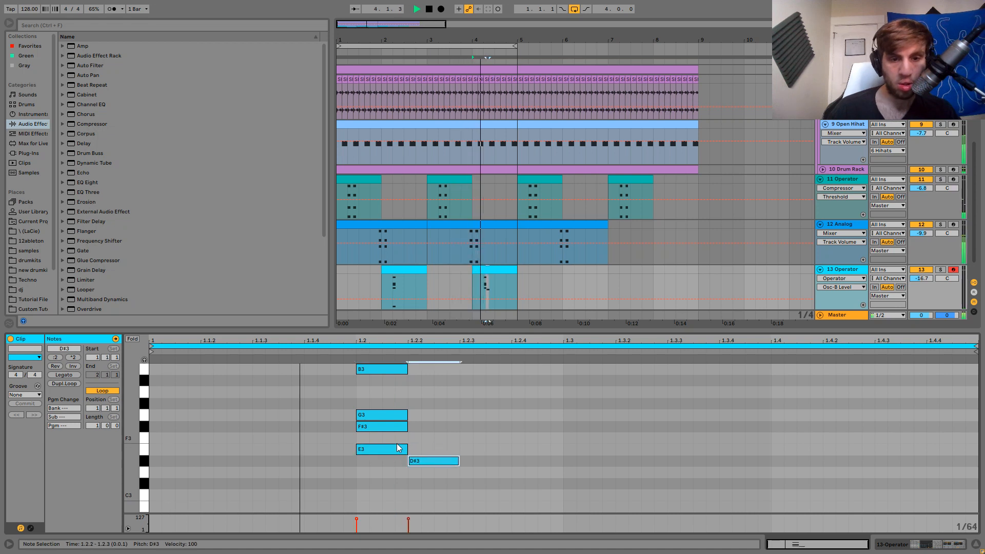
pyautogui.press('Up')
pyautogui.hotkey('shift', 'Down')
pyautogui.press('Left')
pyautogui.press('Left')
pyautogui.press('Left')
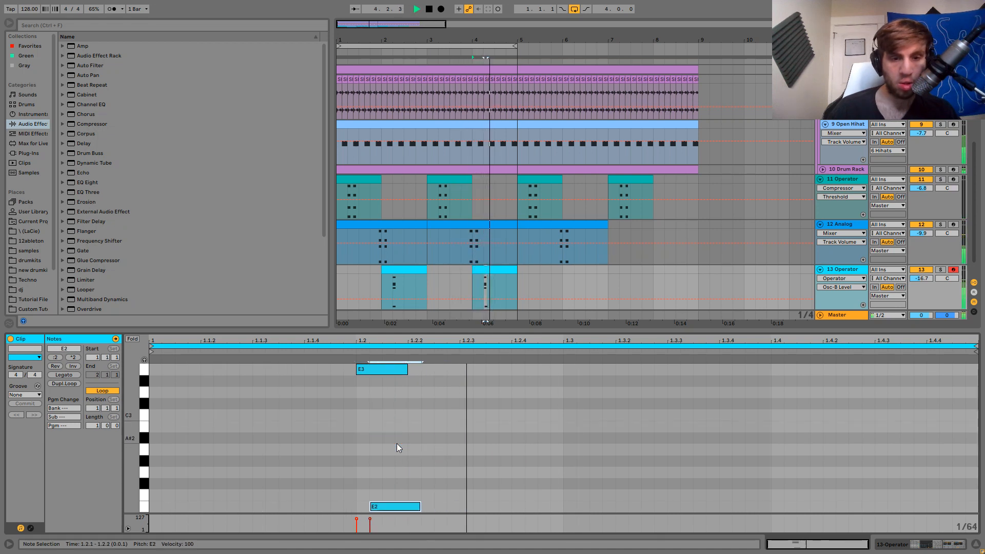
pyautogui.press('Left')
# Raise the bar 4 chord's added low note through F#2 and G2 to B2, and open the bar 2 clip.
pyautogui.press('Up')
pyautogui.press('Up')
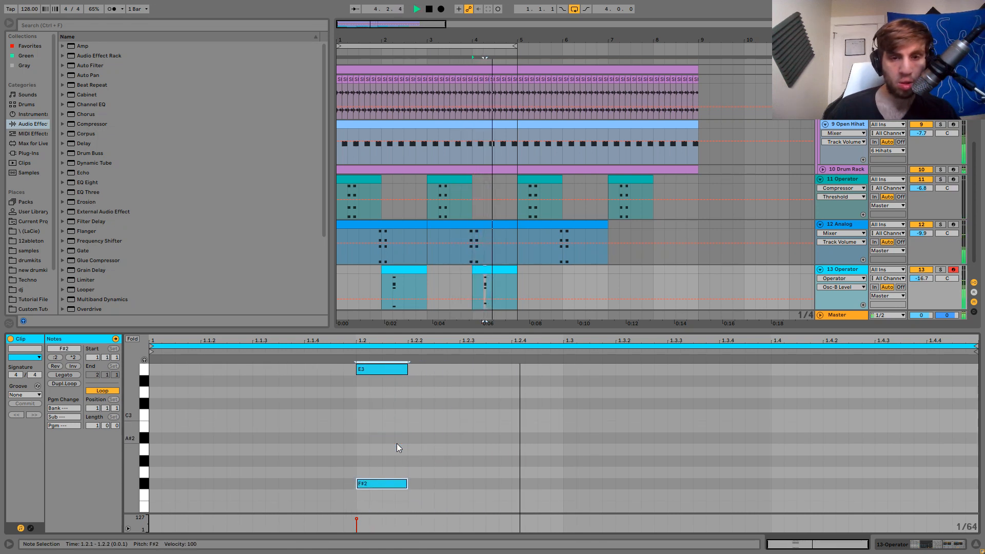
pyautogui.press('Up')
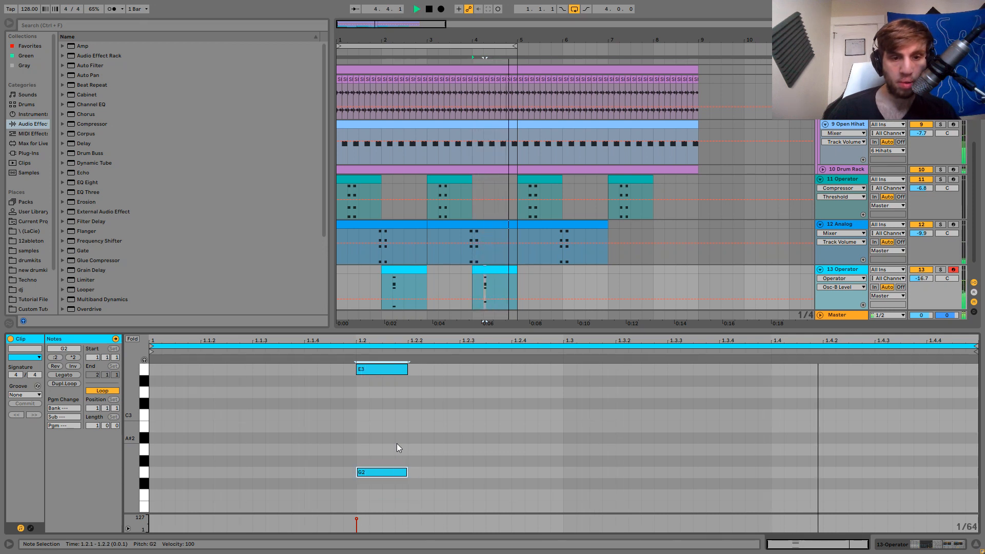
pyautogui.press('Up')
pyautogui.press('Up')
pyautogui.press('Up')
pyautogui.press('Up')
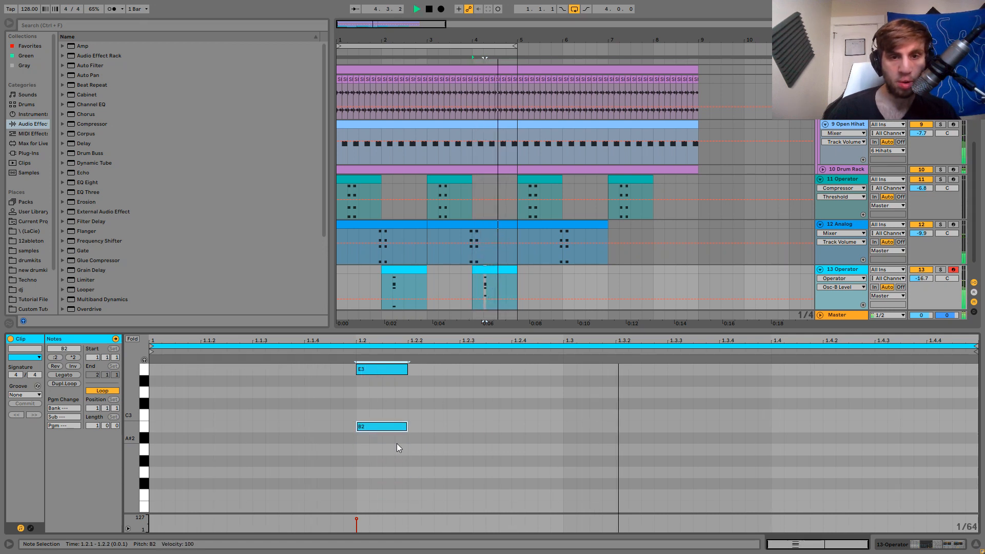
pyautogui.click(411, 282)
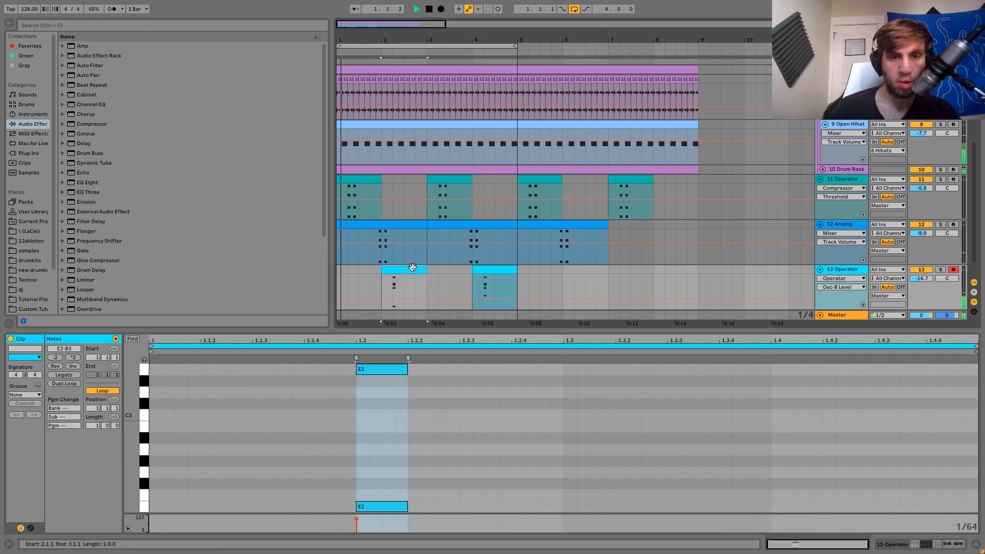
# Solo the Analog track and set the playback start at 1.4.1, just before its first stab.
pyautogui.click(847, 272)
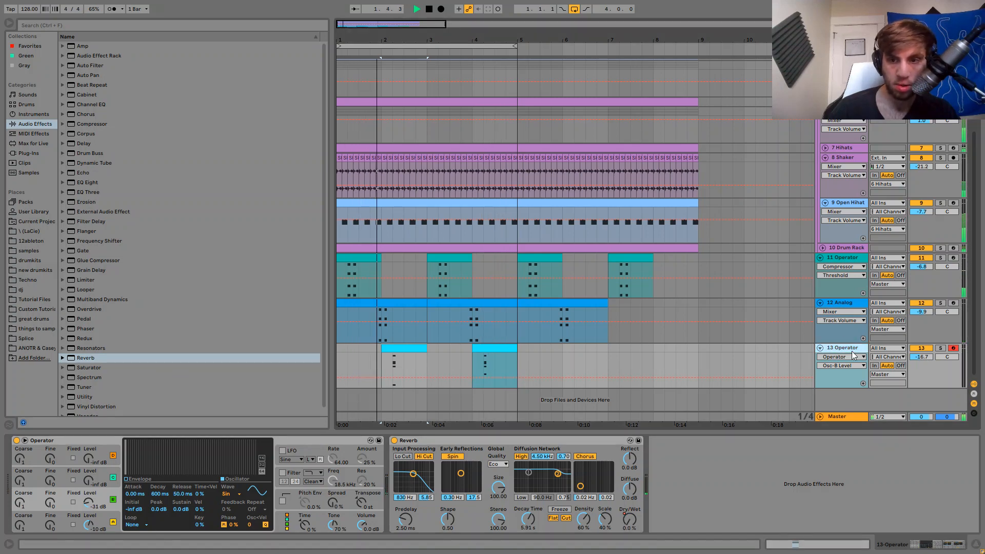
pyautogui.click(844, 303)
pyautogui.click(941, 303)
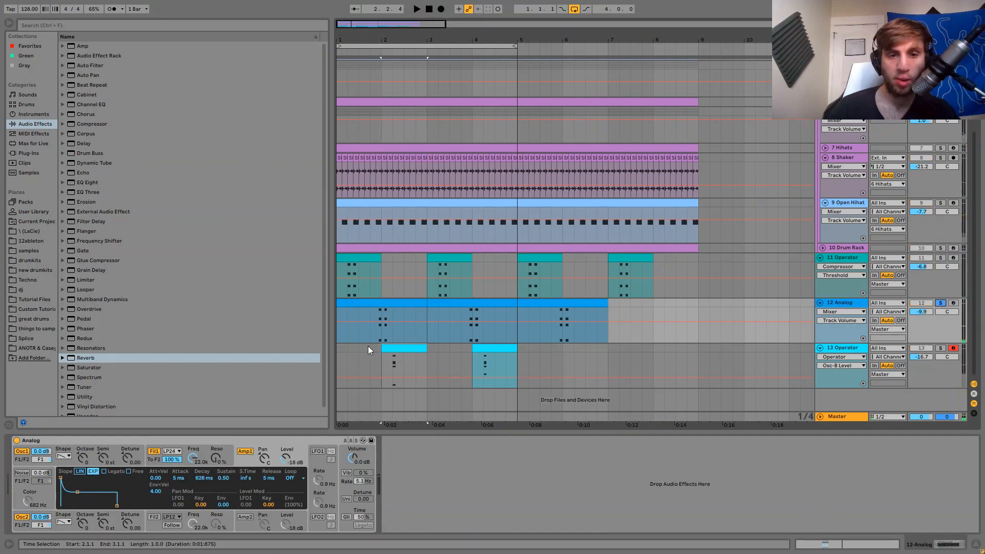
pyautogui.click(370, 336)
# Set Analog's oscillator 1 to a square wave detuned 0.14, with filter 1 frequency at 70 and its envelope amount at 7.02.
pyautogui.click(191, 458)
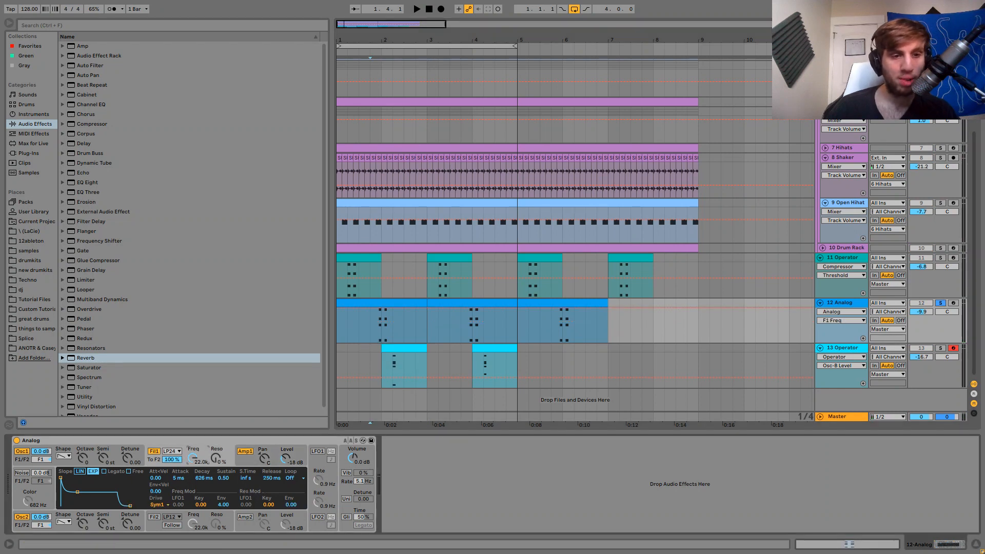
pyautogui.click(69, 457)
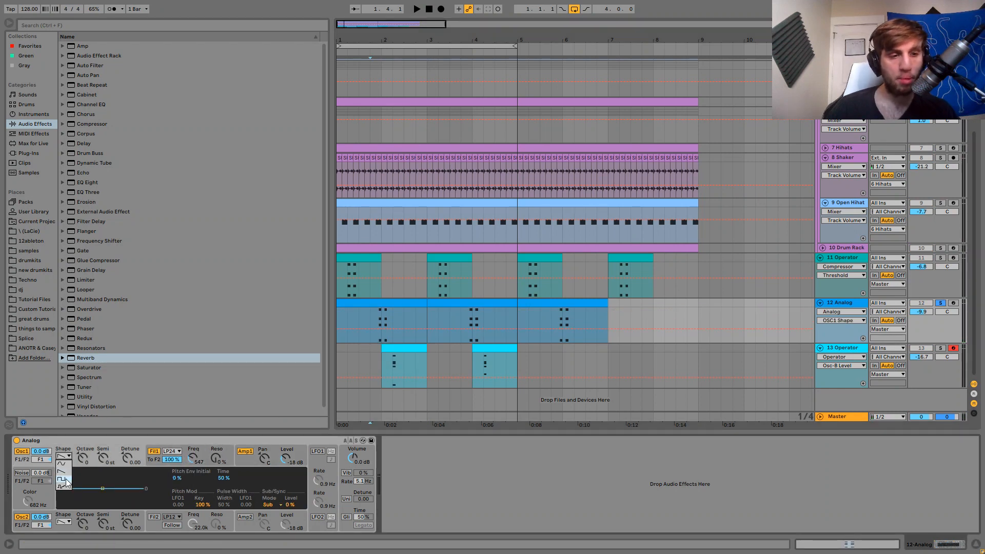
pyautogui.moveTo(126, 466); pyautogui.dragTo(127, 461)
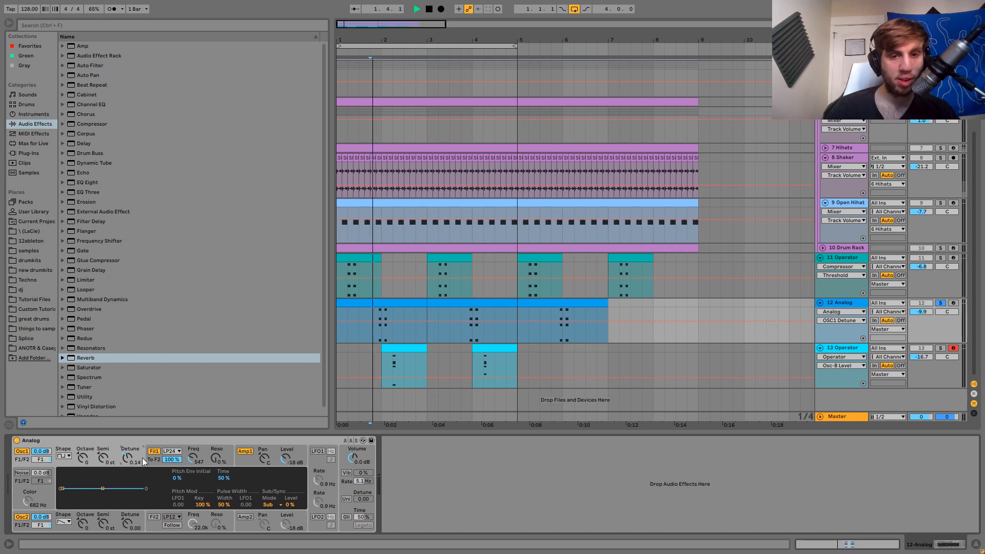
pyautogui.moveTo(194, 461); pyautogui.dragTo(194, 466)
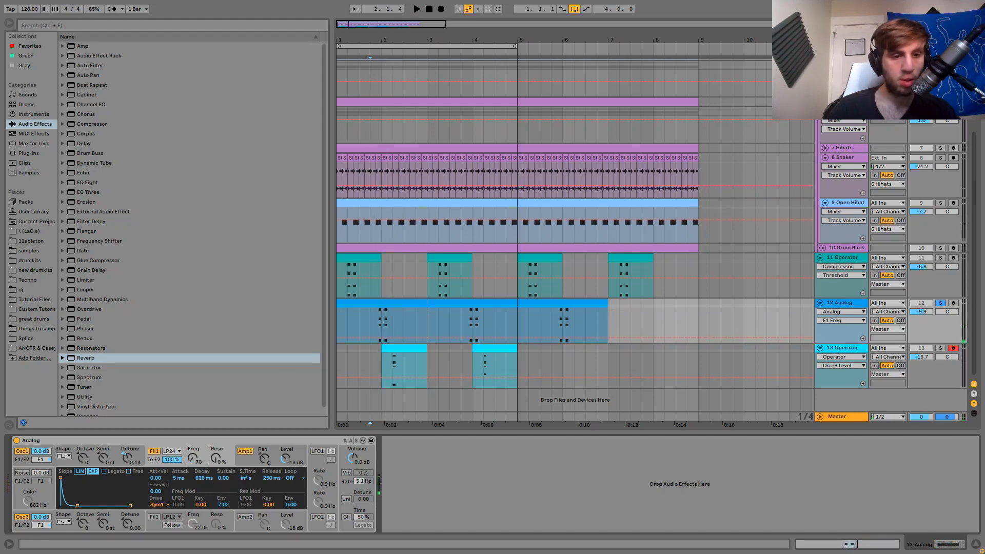
# Shape Analog's amp 1 envelope with a 3.54 s decay and zero sustain, auditioning the stab.
pyautogui.click(252, 461)
pyautogui.press('space')
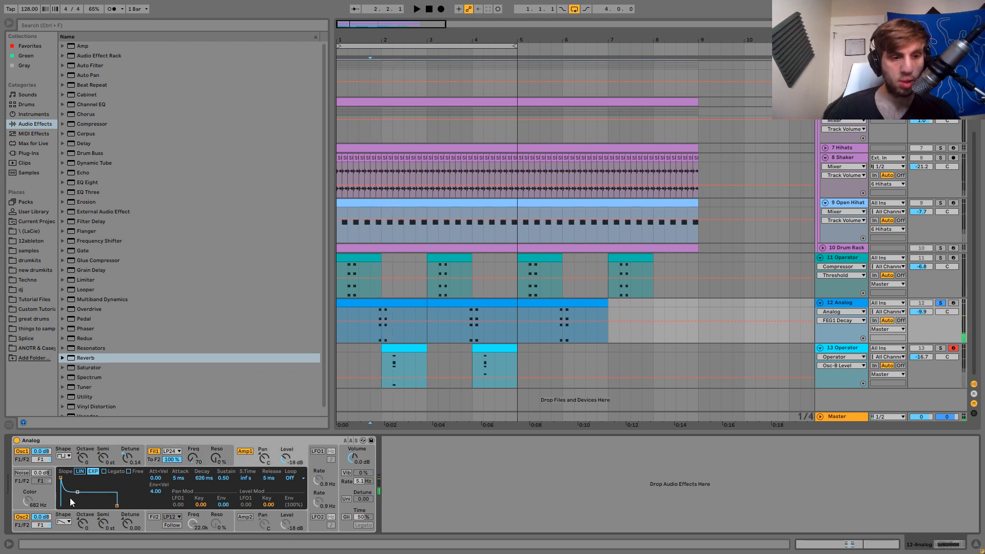
pyautogui.moveTo(77, 493); pyautogui.dragTo(88, 506)
pyautogui.press('space')
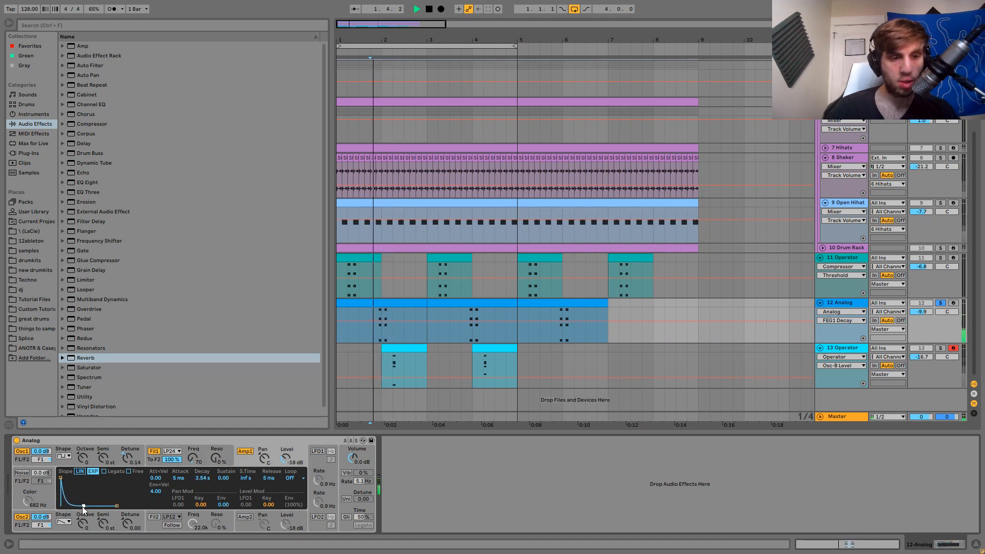
pyautogui.press('space')
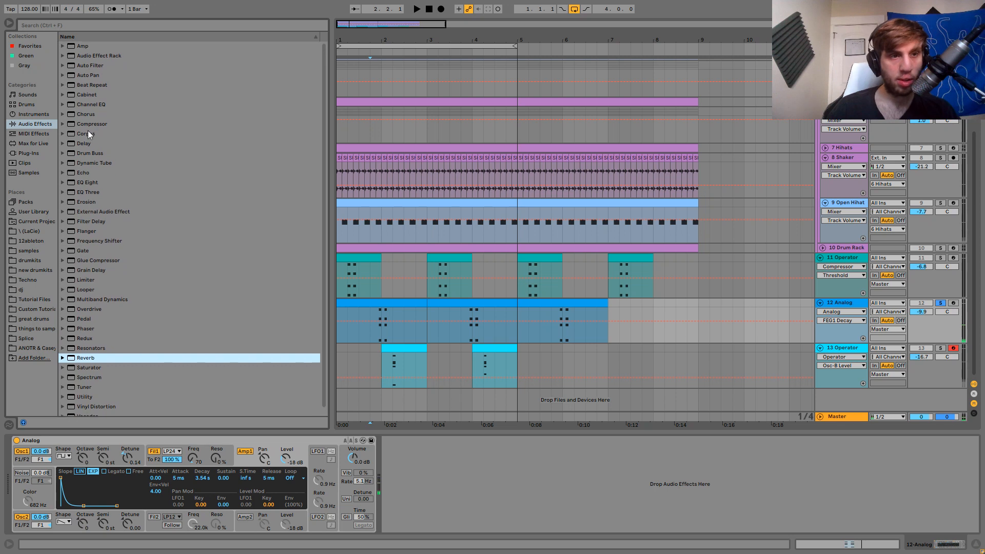
# Add a Chorus after Analog with modulation amount 3.99 ms, rate 0.23 Hz and dry/wet 39%, auditioning the stab.
pyautogui.moveTo(84, 114); pyautogui.dragTo(381, 446)
pyautogui.moveTo(458, 486); pyautogui.dragTo(450, 471)
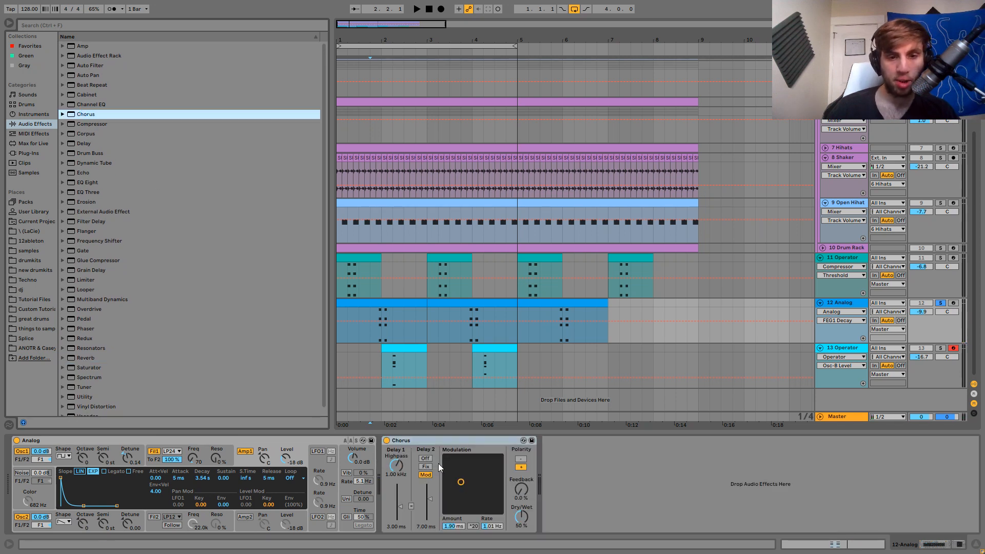
pyautogui.press('space')
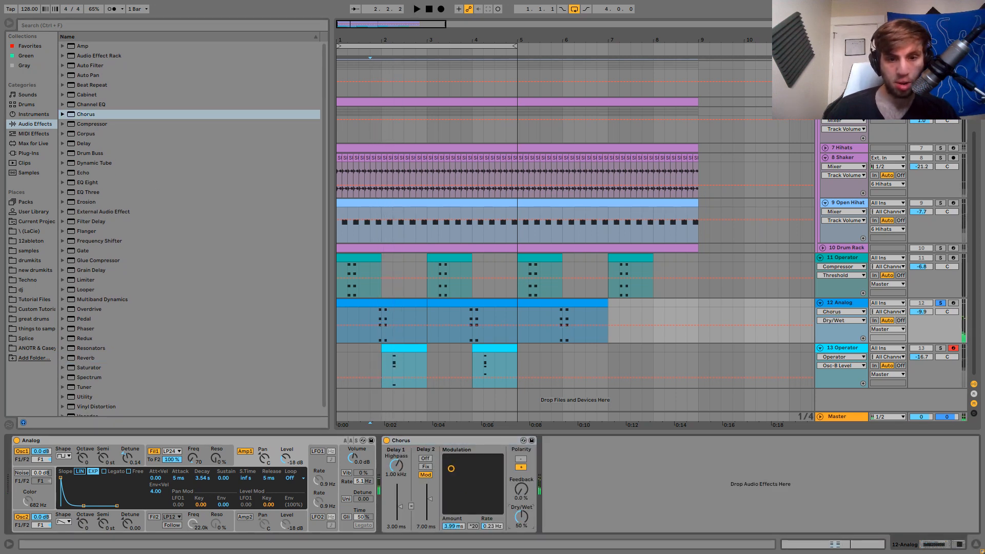
pyautogui.press('space')
# Enable Analog's vibrato at 65% and 6.3 Hz, and unsolo the track to play the full loop.
pyautogui.click(346, 477)
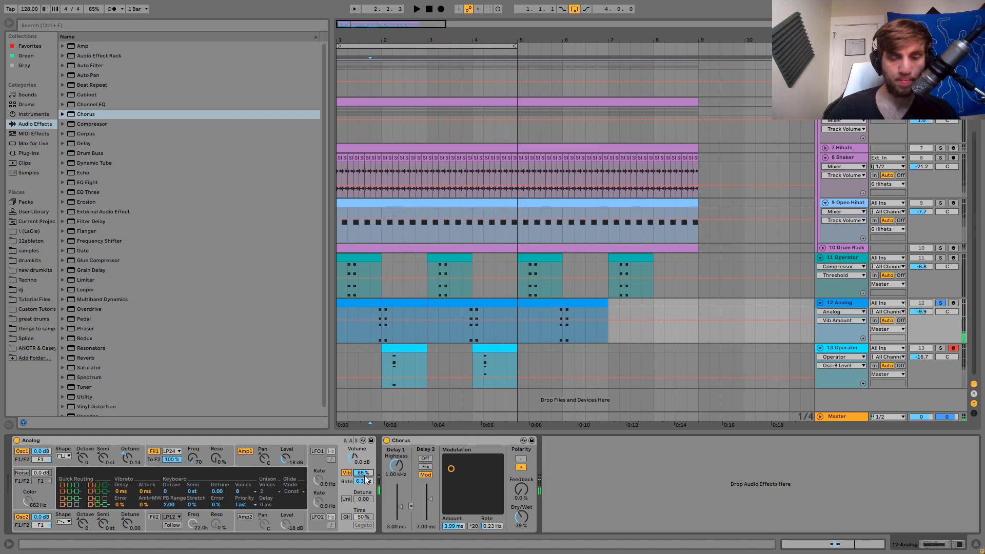
pyautogui.click(941, 303)
pyautogui.press('space')
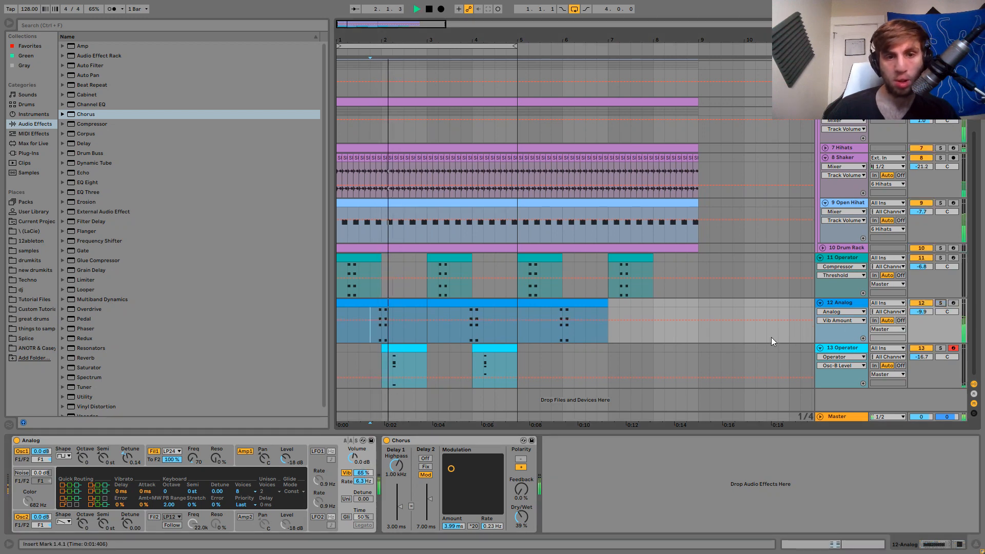
# Audition the loop with the second Operator track's bar 4 clip deactivated, and reactivate the clip.
pyautogui.click(692, 347)
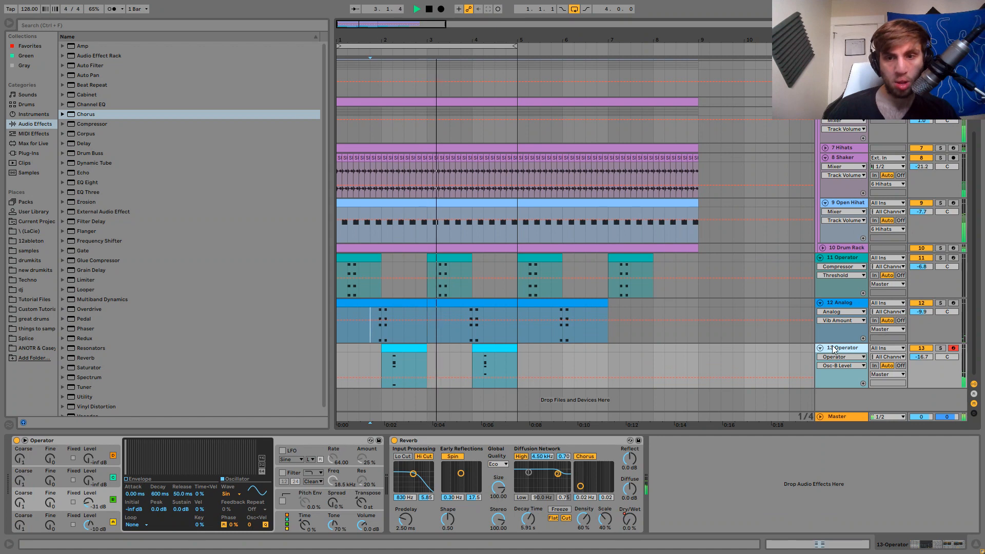
pyautogui.click(489, 349)
pyautogui.press('0')
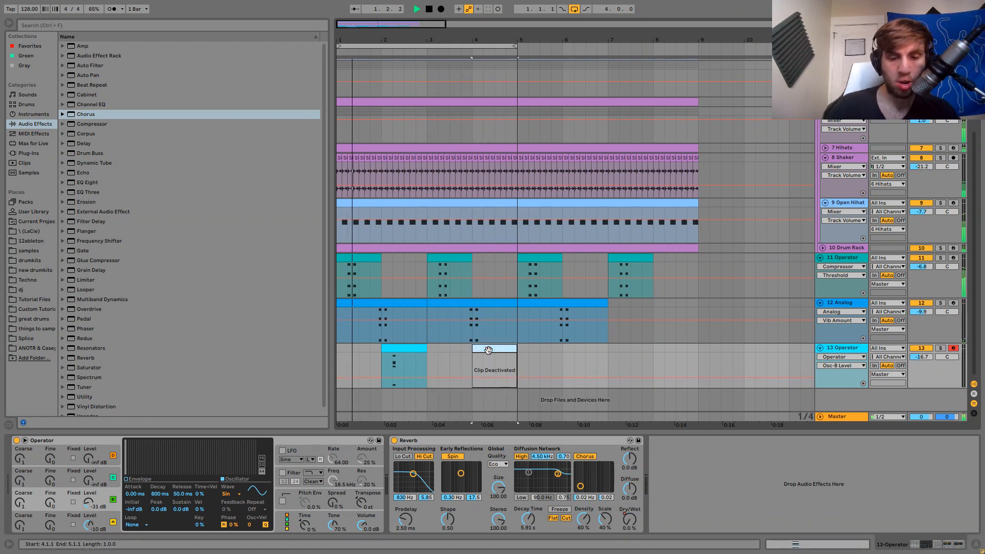
pyautogui.press('0')
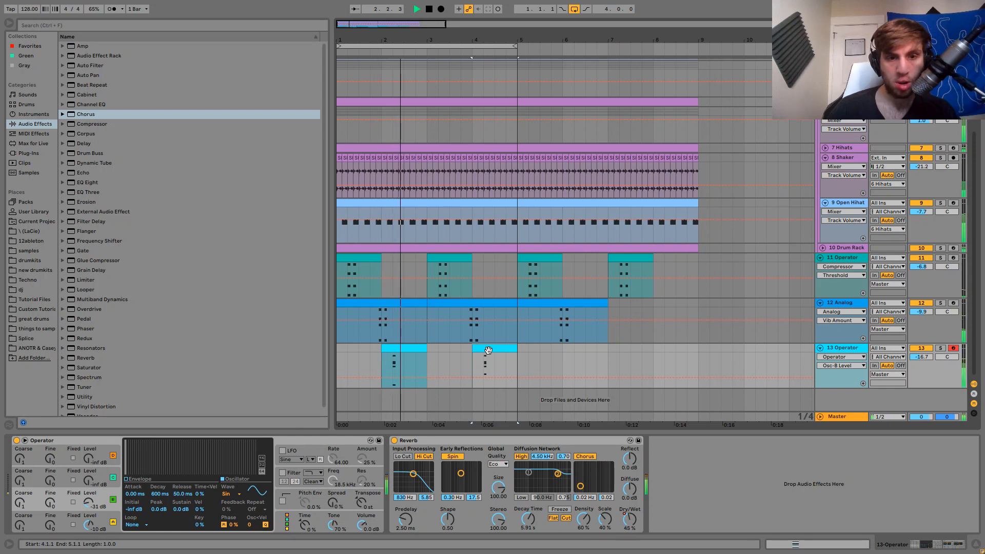
pyautogui.click(820, 303)
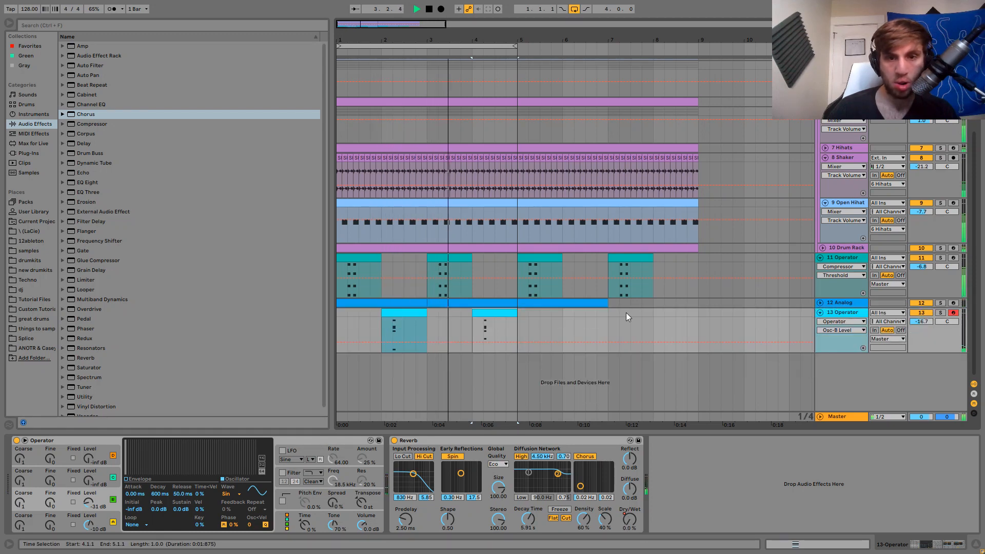
pyautogui.click(821, 302)
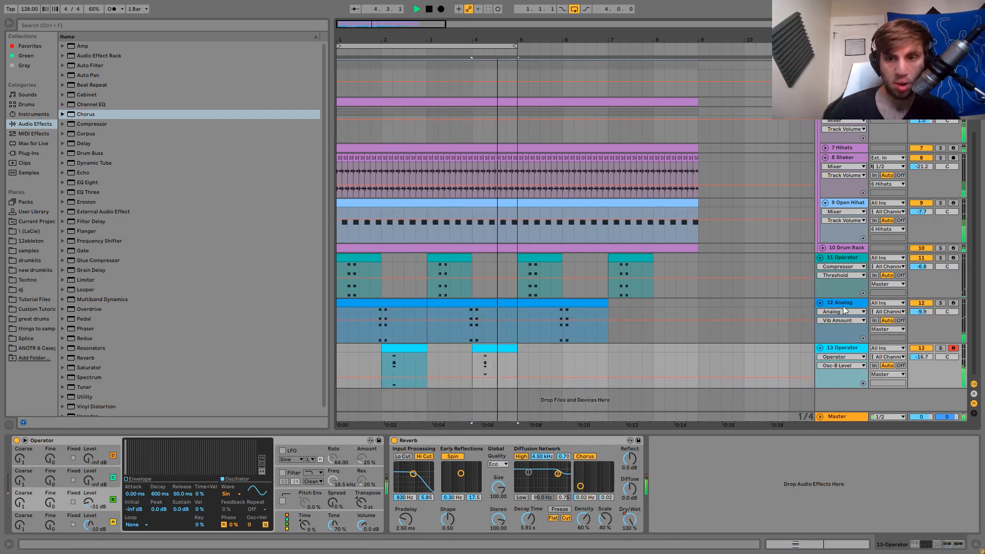
pyautogui.click(845, 304)
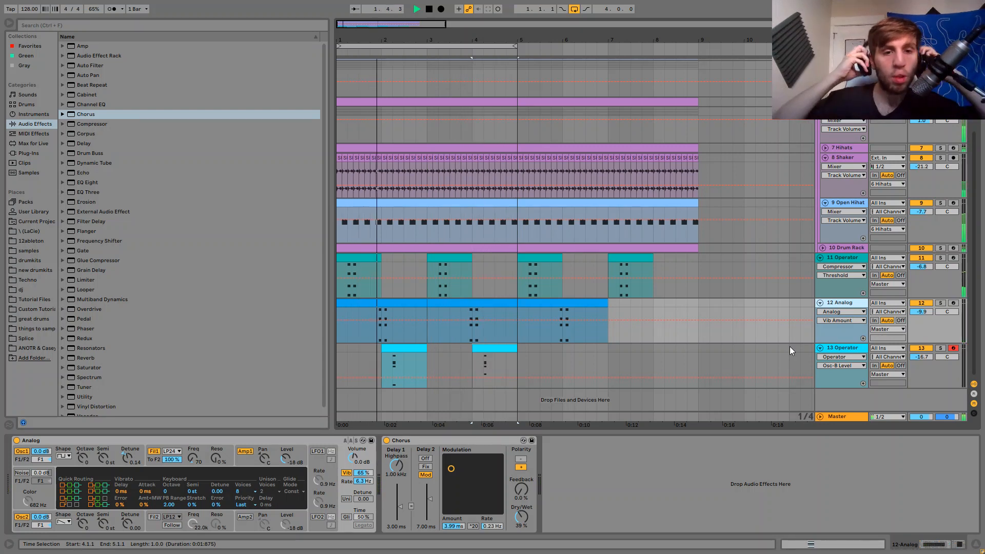
# Copy the first Operator track's sidechain Compressor onto the second Operator track, and raise that track's volume to -14.2 dB during playback.
pyautogui.click(854, 349)
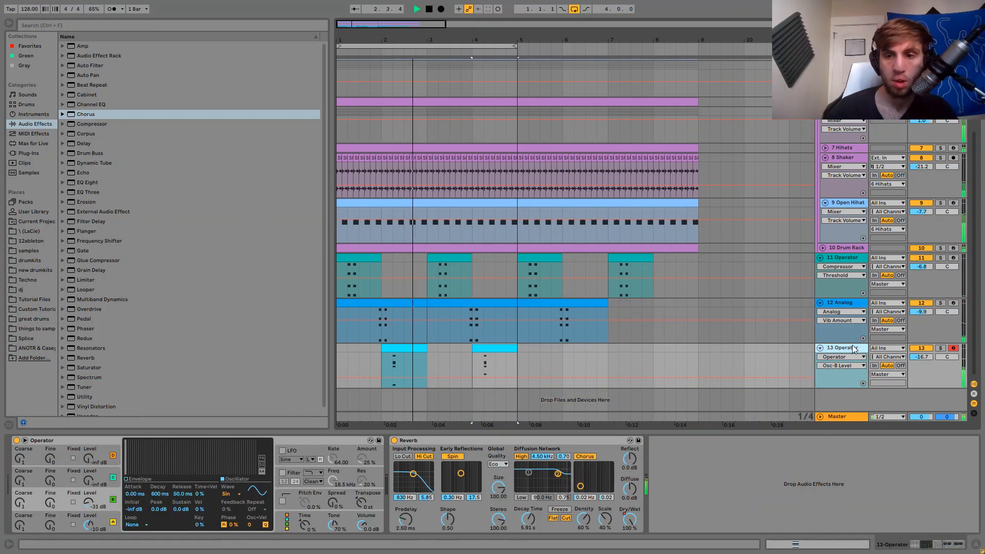
pyautogui.press('space')
pyautogui.click(843, 258)
pyautogui.moveTo(793, 437); pyautogui.dragTo(701, 405)
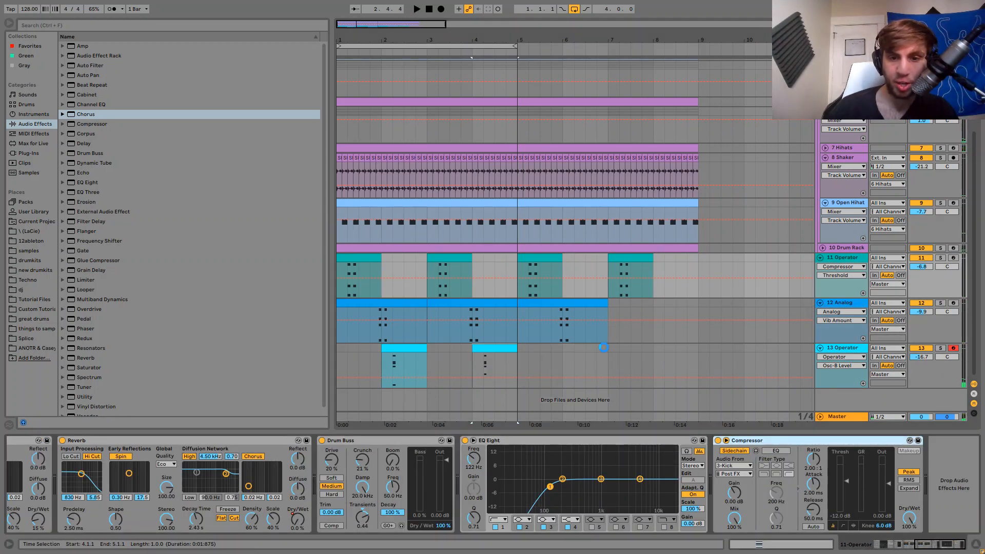
pyautogui.moveTo(603, 348); pyautogui.dragTo(605, 348)
pyautogui.press('space')
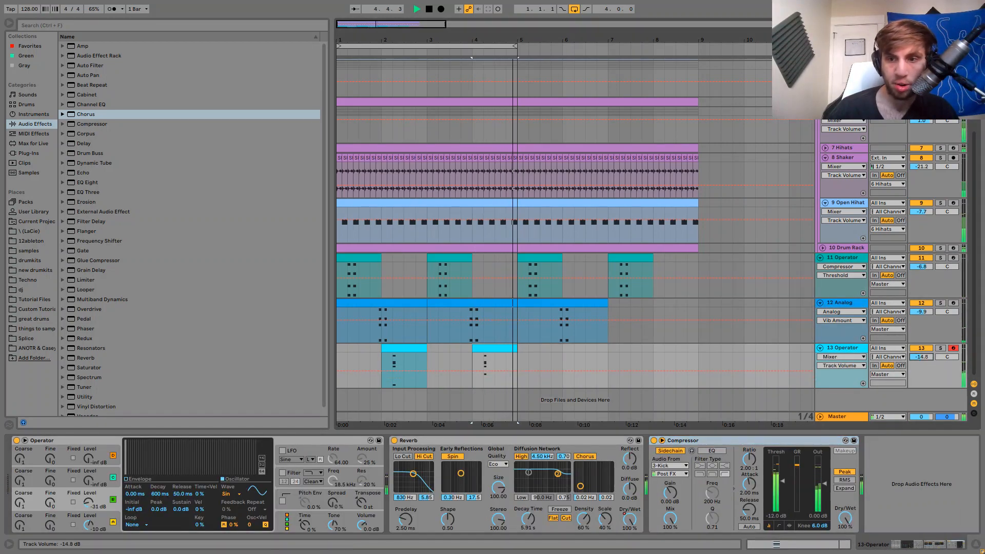
# Lower the copied Compressor's threshold to -17.9 dB with the second Operator track soloed, and unsolo the track.
pyautogui.click(941, 348)
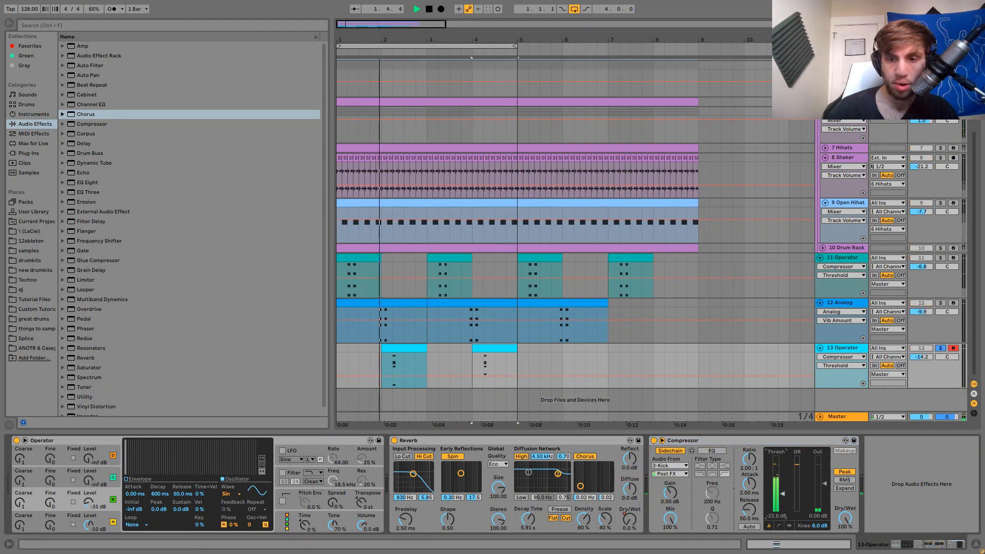
pyautogui.moveTo(779, 481); pyautogui.dragTo(778, 492)
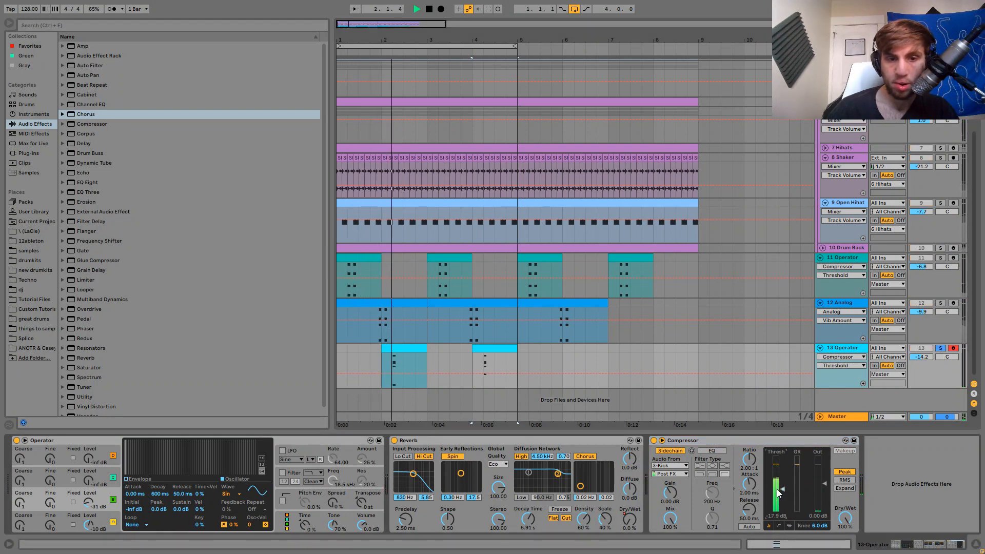
pyautogui.click(941, 349)
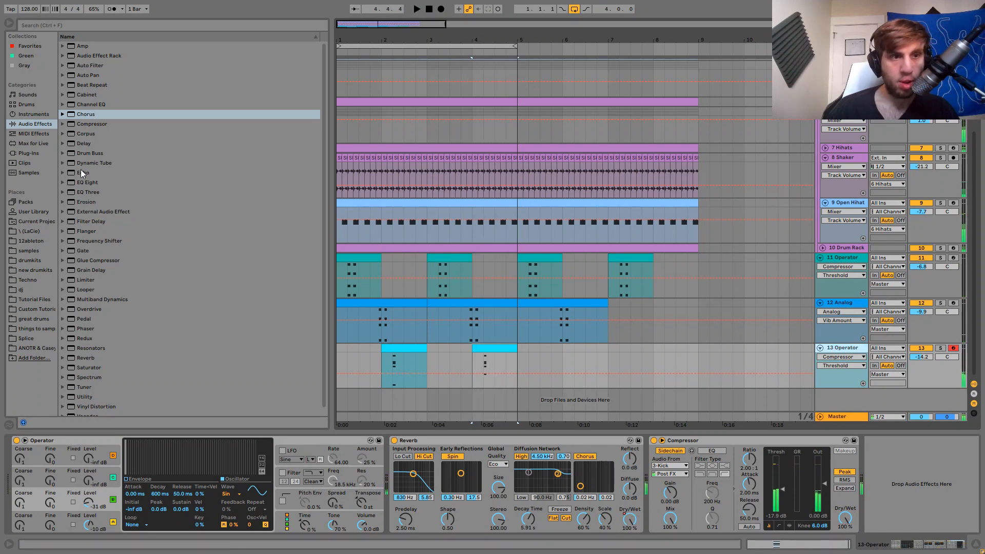
# Insert a Chorus between Operator and Reverb on the second Operator track, select oscillator B's coarse tuning, and replay the loop.
pyautogui.press('space')
pyautogui.moveTo(82, 172); pyautogui.dragTo(124, 208)
pyautogui.moveTo(86, 114); pyautogui.dragTo(171, 482)
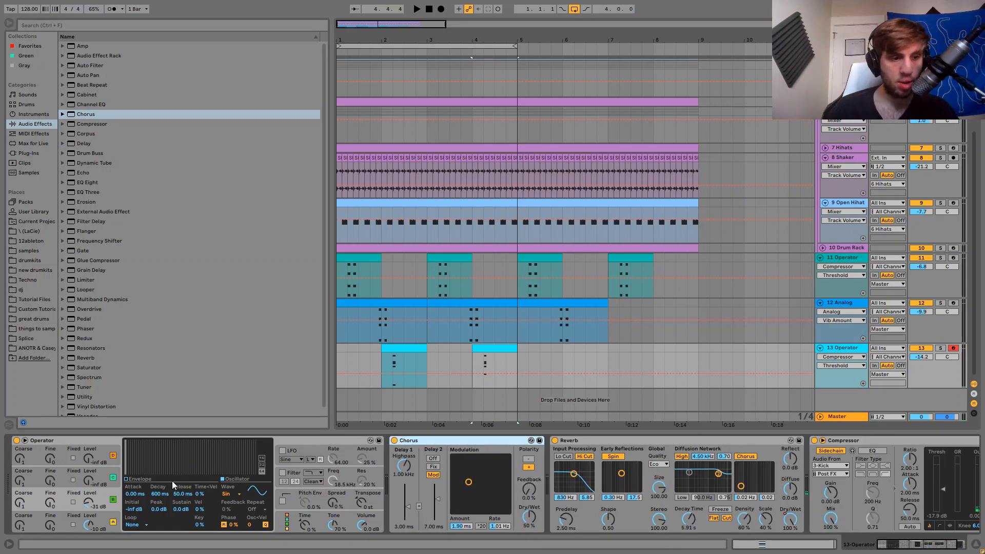
pyautogui.click(45, 496)
pyautogui.click(25, 504)
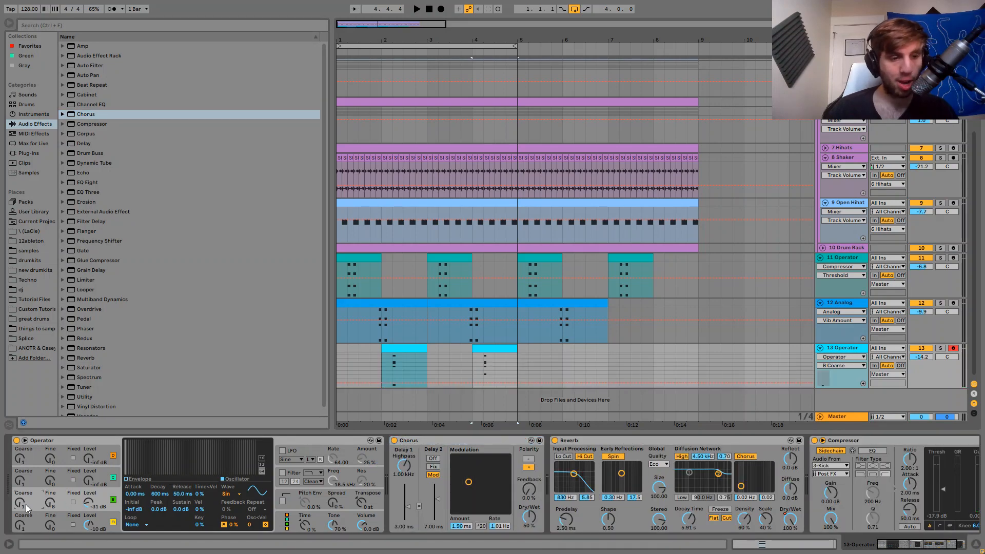
pyautogui.press('space')
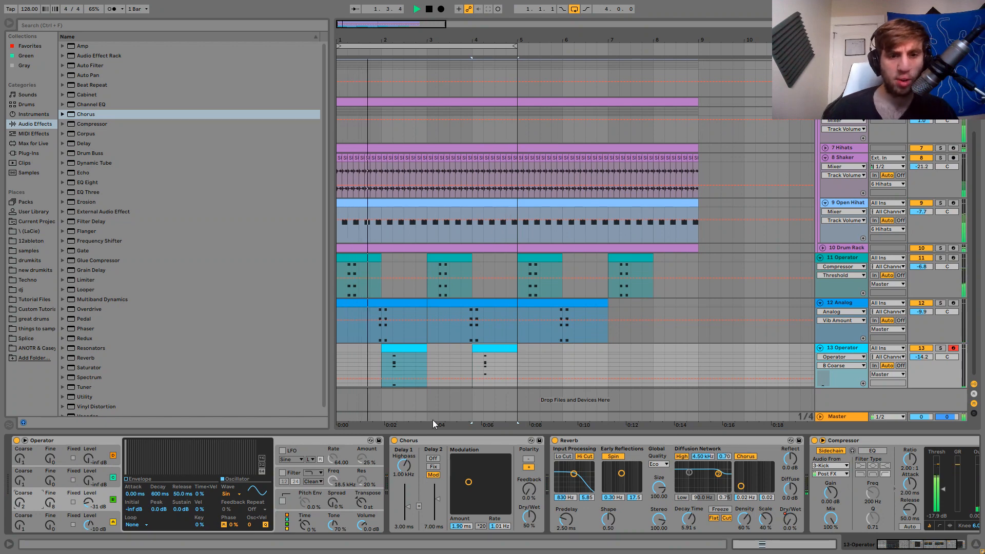
# With the second Operator track raised to -10.1 dB and soloed, insert a Drum Buss between its Reverb and Compressor.
pyautogui.moveTo(921, 357); pyautogui.dragTo(921, 348)
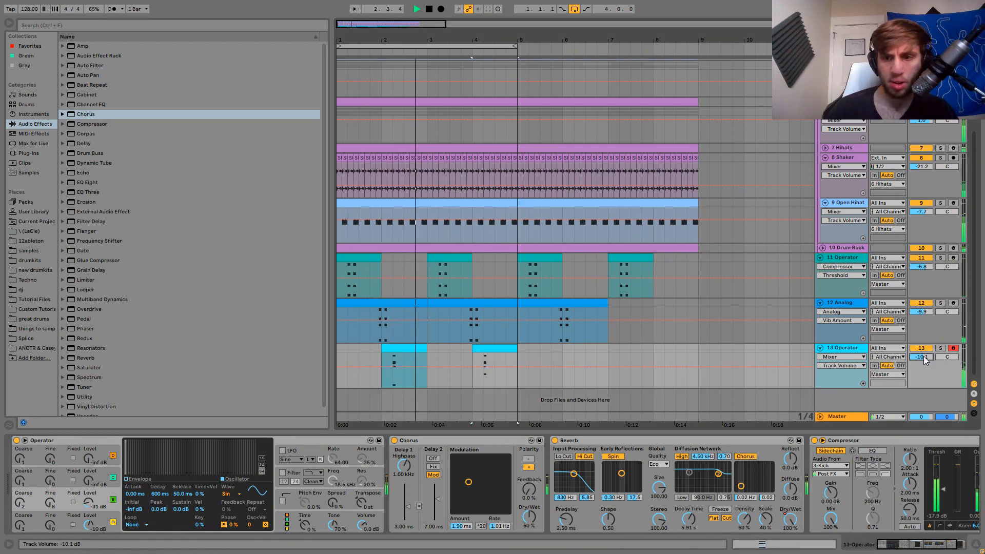
pyautogui.click(845, 350)
pyautogui.click(940, 349)
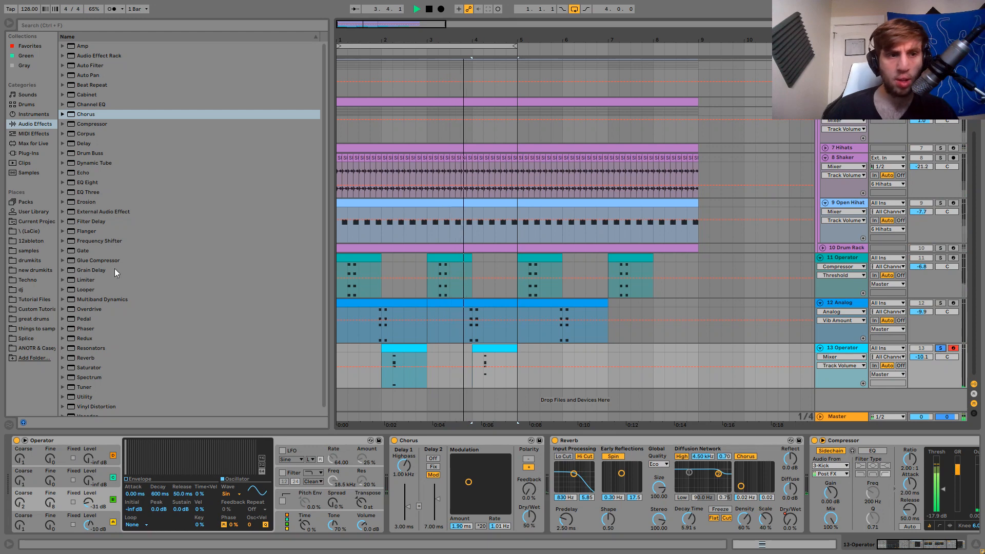
pyautogui.moveTo(81, 155); pyautogui.dragTo(808, 496)
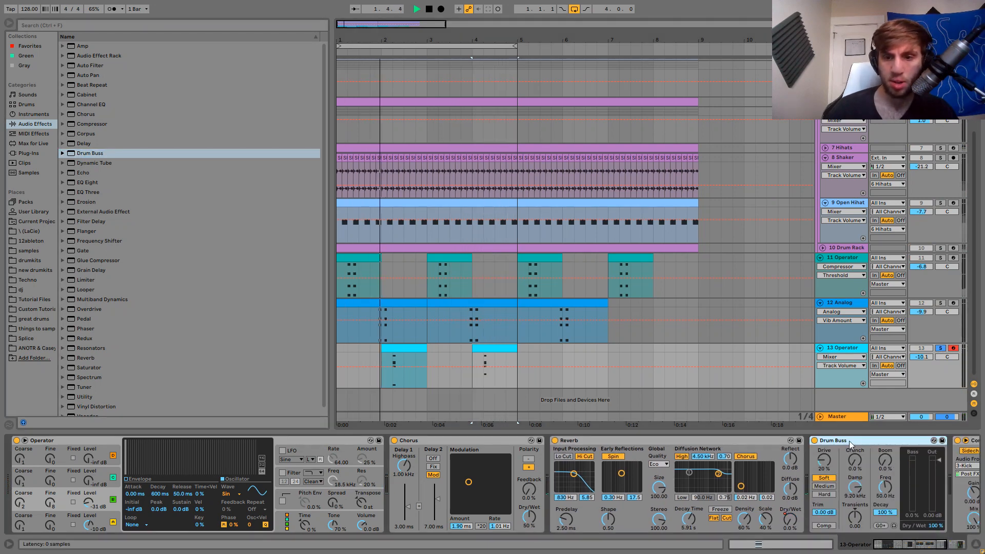
# Set the second Operator track's Drum Buss to 23% Crunch, Medium drive and 20.0 kHz Damp, and unsolo the track.
pyautogui.moveTo(855, 460); pyautogui.dragTo(855, 437)
pyautogui.click(824, 486)
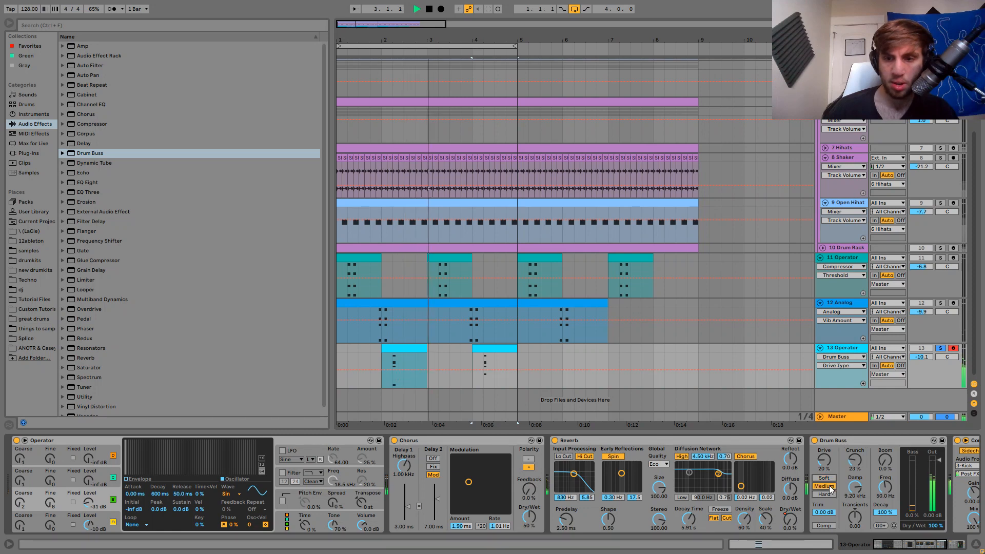
pyautogui.click(855, 488)
pyautogui.moveTo(855, 488); pyautogui.dragTo(855, 462)
pyautogui.click(940, 348)
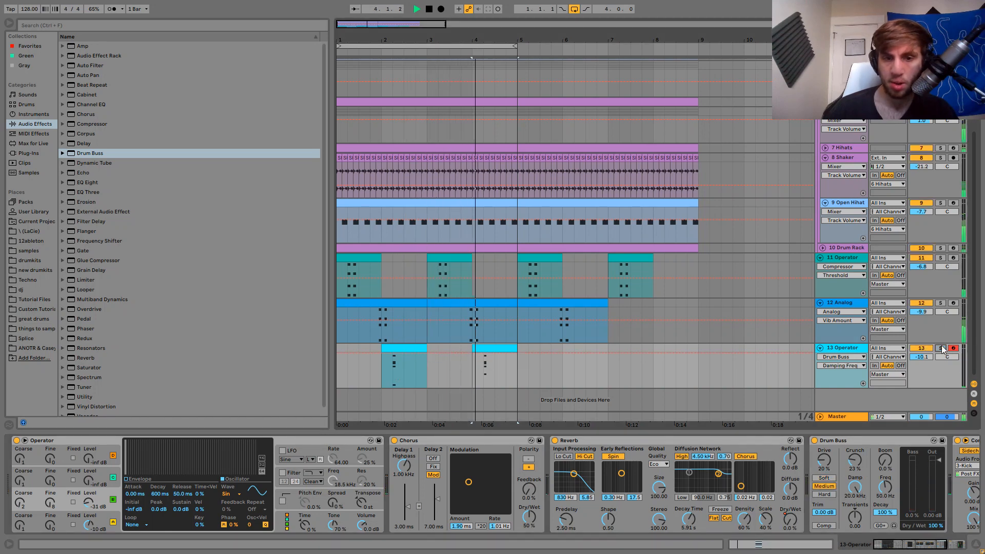
# Balance the layers during playback by setting the second Operator track's volume to -17.2 dB and the Analog track's to -6.7 dB.
pyautogui.moveTo(923, 357); pyautogui.dragTo(924, 362)
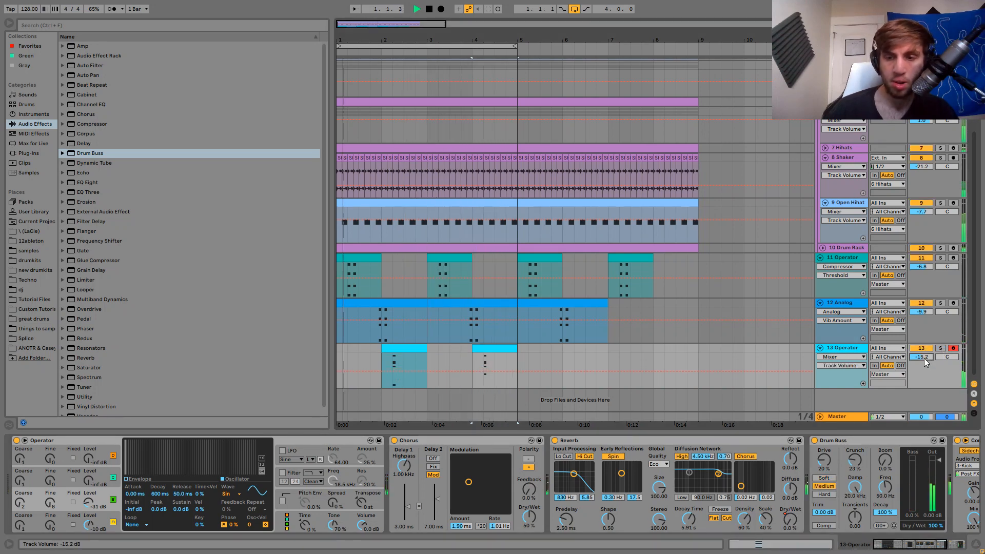
pyautogui.moveTo(921, 314); pyautogui.dragTo(919, 311)
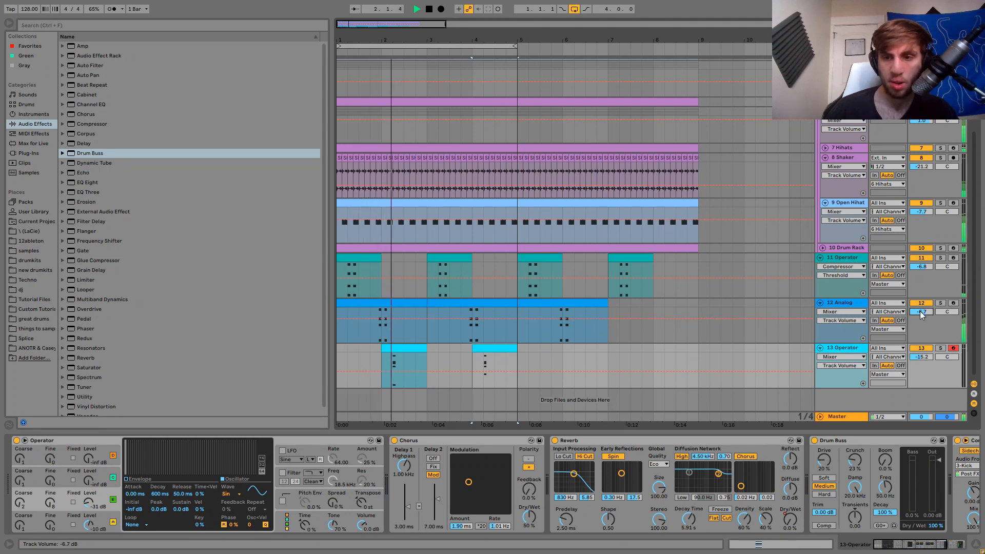
pyautogui.click(838, 306)
pyautogui.moveTo(923, 356); pyautogui.dragTo(925, 359)
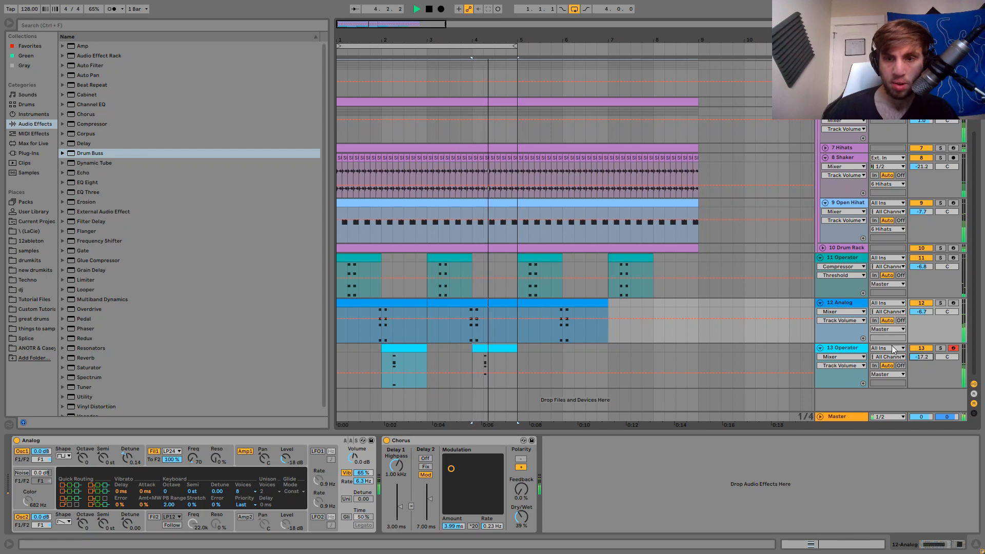
pyautogui.click(852, 347)
pyautogui.click(839, 304)
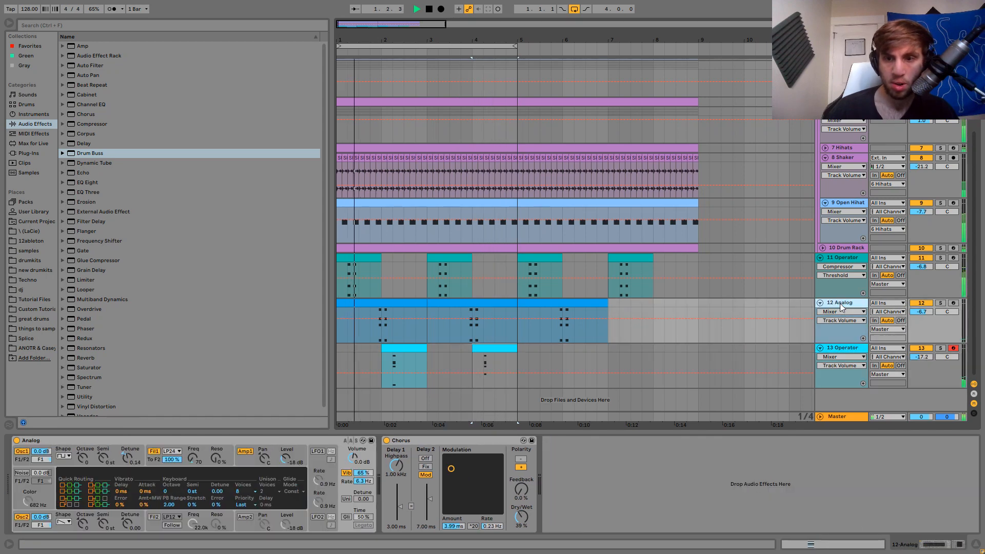
# Shape the second Operator track's Reverb Dry/Wet automation to slope back down at the end of both clips, and replay from bar 4.
pyautogui.click(850, 349)
pyautogui.scroll(-5, 873, 485)
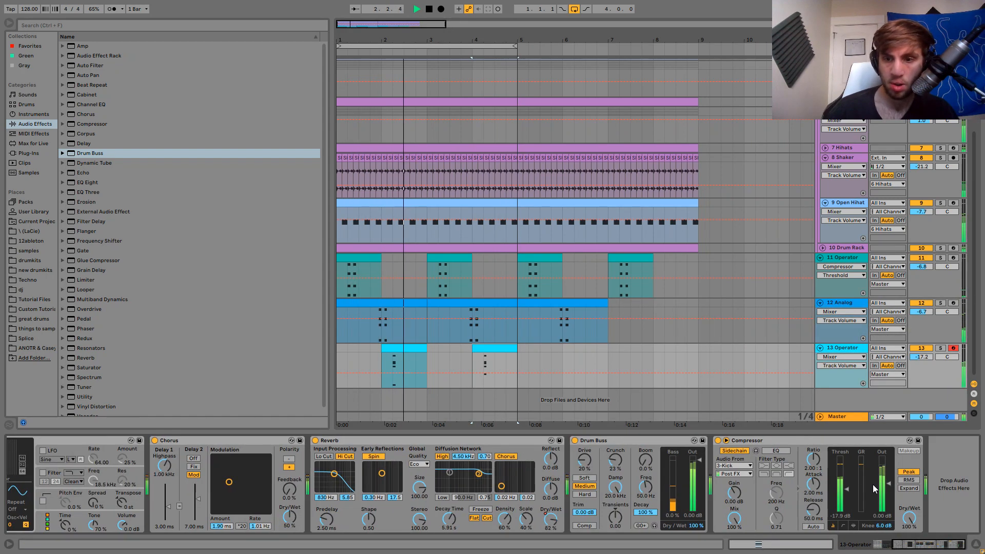
pyautogui.click(600, 519)
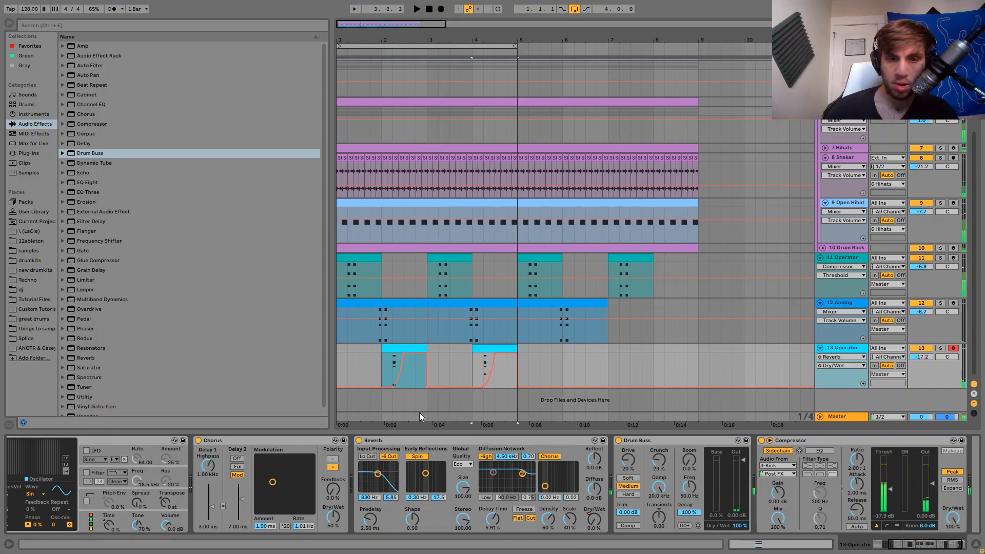
pyautogui.moveTo(425, 358)
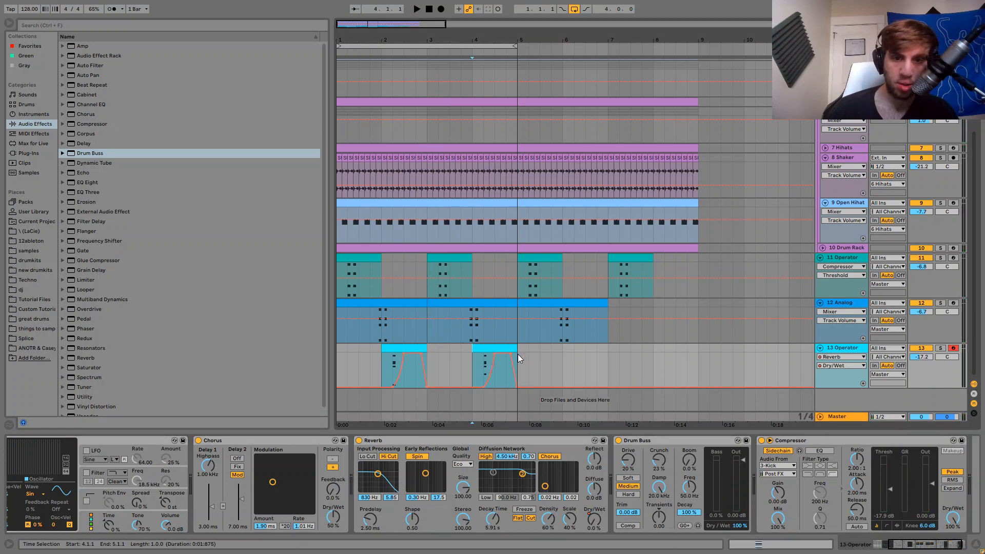
pyautogui.click(472, 358)
pyautogui.press('space')
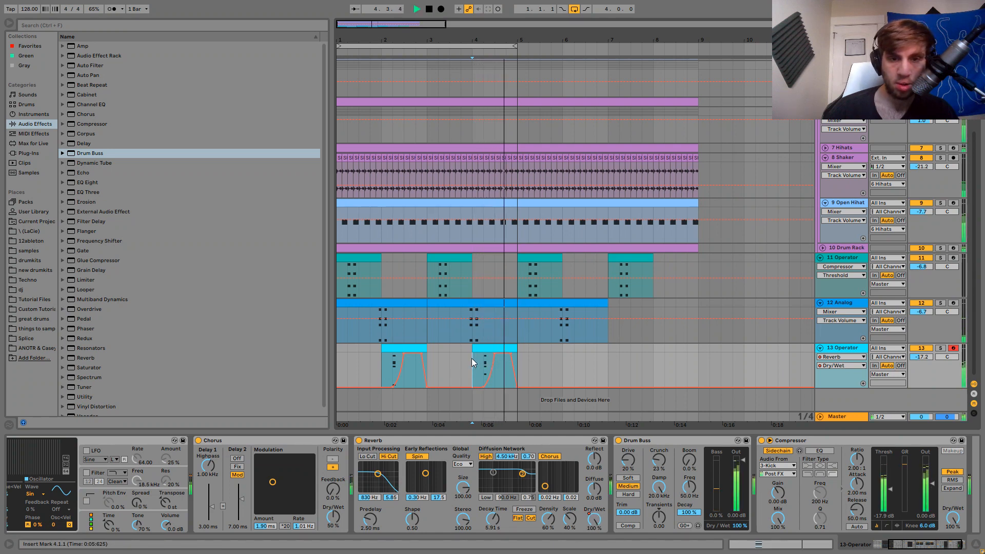
# Solo the Analog track, restart playback just before bar 2, and add a Drum Buss after its Chorus.
pyautogui.click(406, 348)
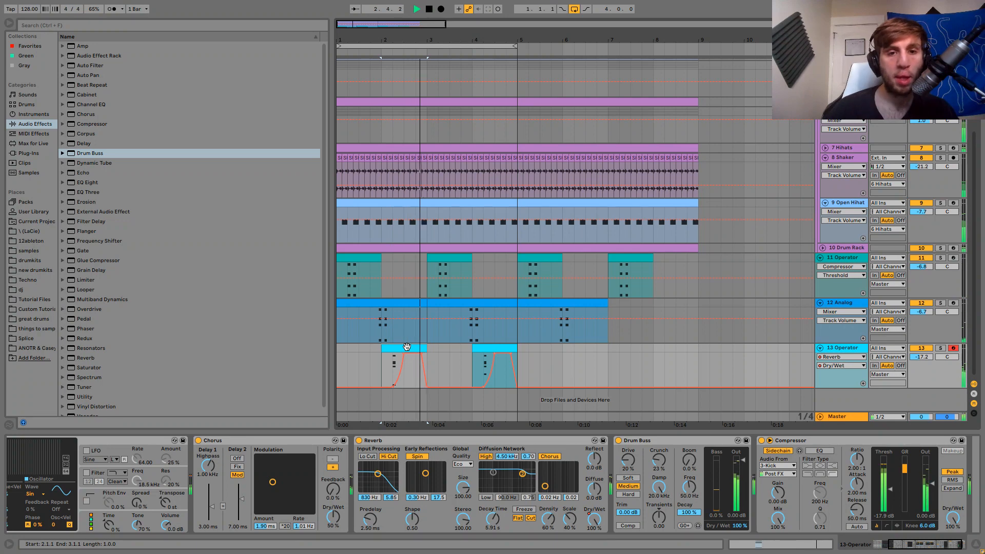
pyautogui.click(395, 302)
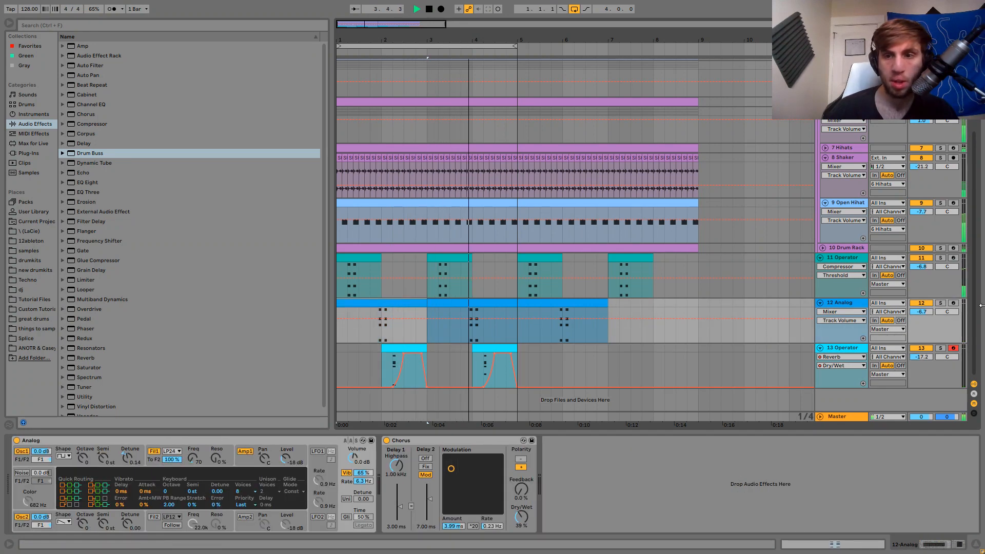
pyautogui.click(941, 303)
pyautogui.press('space')
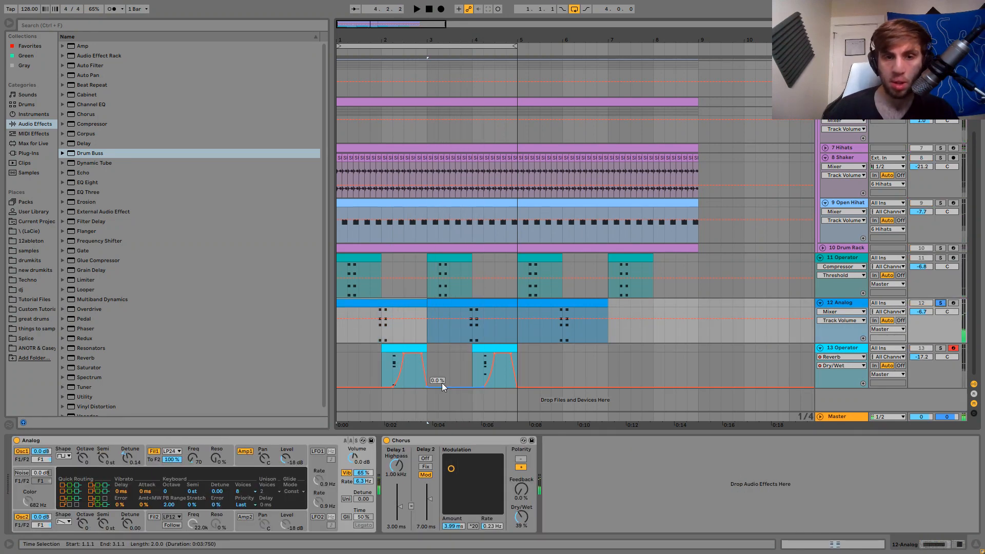
pyautogui.click(369, 340)
pyautogui.press('space')
pyautogui.doubleClick(87, 153)
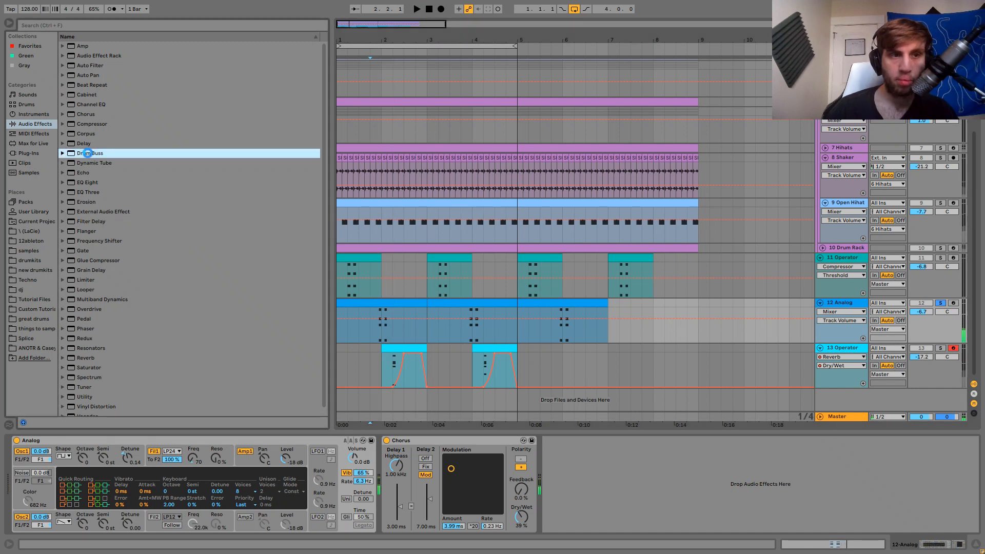
# Set the Analog track's Drum Buss to 23% Crunch, 20.0 kHz Damp, Medium drive and 0.16 Transients.
pyautogui.moveTo(594, 492); pyautogui.dragTo(595, 465)
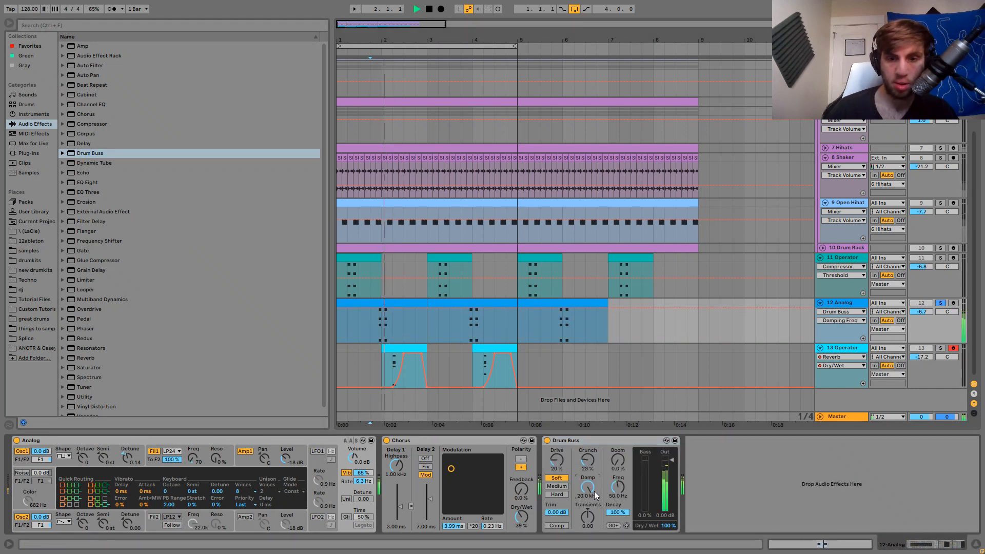
pyautogui.click(556, 486)
pyautogui.moveTo(595, 522); pyautogui.dragTo(594, 518)
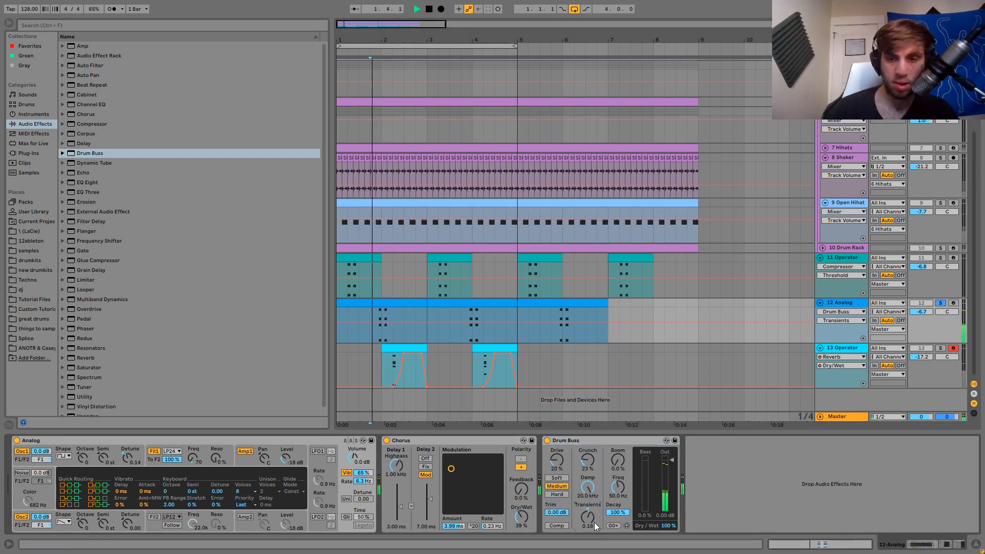
# Lower the Analog track's volume to -14.1 dB, unsolo it and replay the full mix.
pyautogui.moveTo(932, 319)
pyautogui.mouseDown()
pyautogui.moveTo(931, 339)
pyautogui.moveTo(926, 311)
pyautogui.mouseUp()
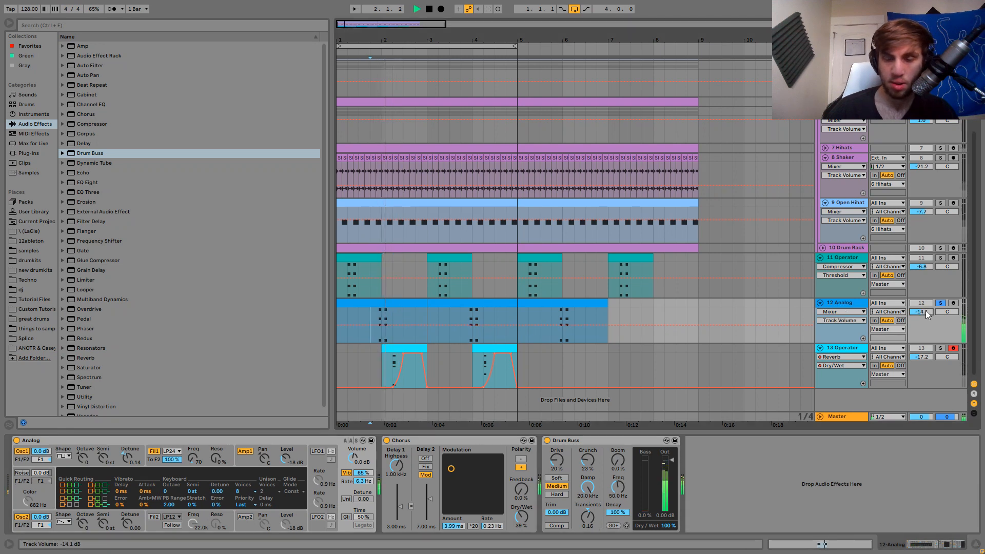
pyautogui.press('space')
pyautogui.click(941, 304)
pyautogui.press('space')
pyautogui.press('space')
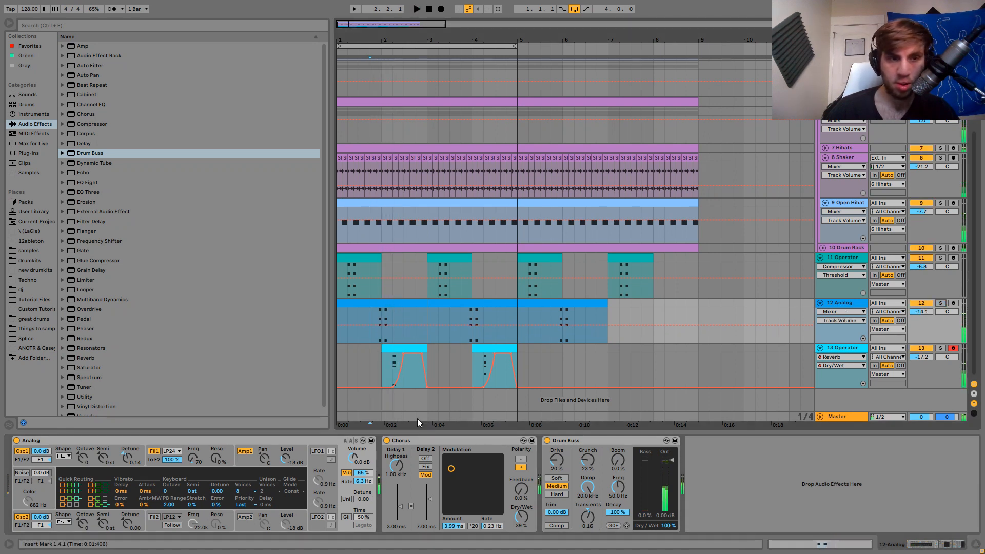
pyautogui.press('space')
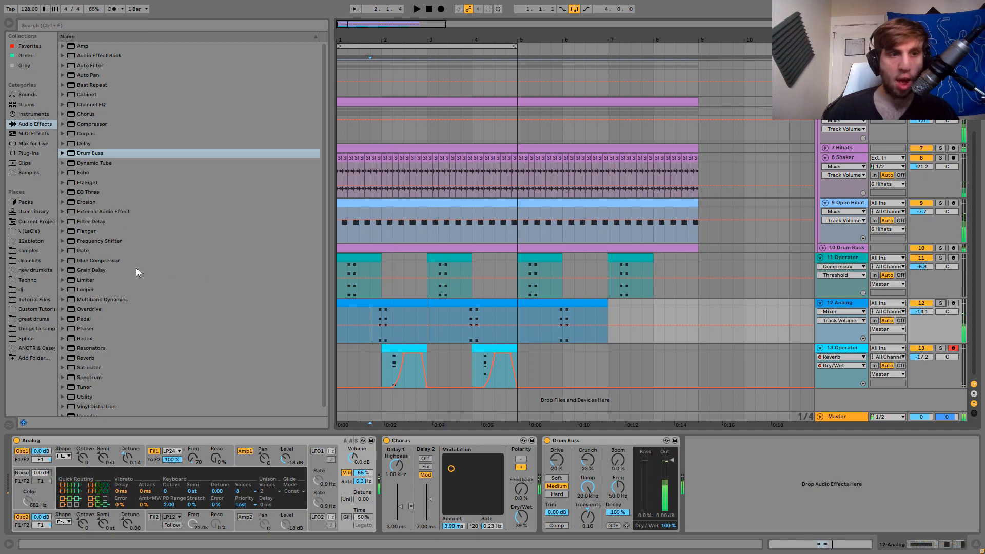
# Insert a Filter Delay between the Analog track's Chorus and Drum Buss, with L/L+R/R delay times 4, 5, 6 and L/R volumes -5.7 and -1.9 dB.
pyautogui.moveTo(88, 224); pyautogui.dragTo(206, 314)
pyautogui.moveTo(506, 427); pyautogui.dragTo(566, 460)
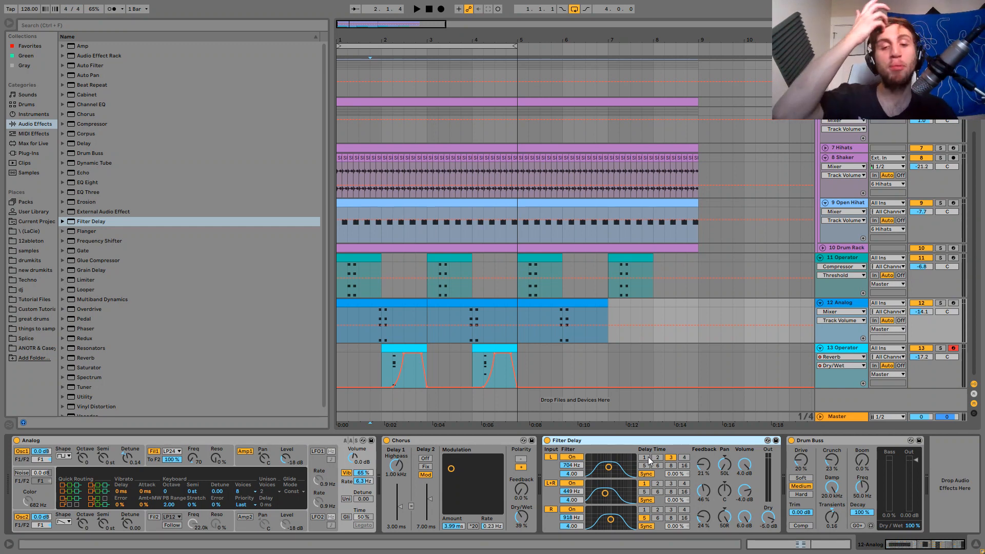
pyautogui.click(645, 491)
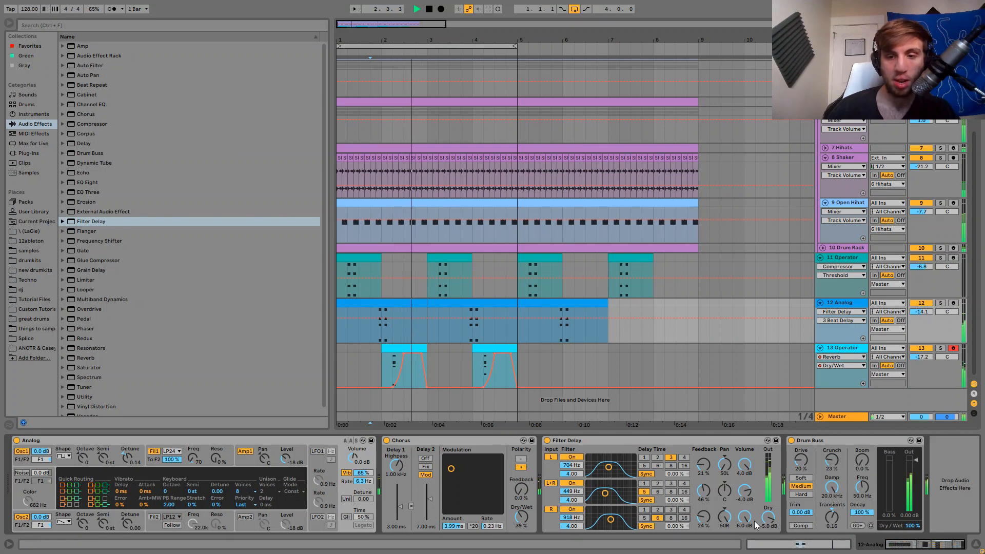
pyautogui.press('space')
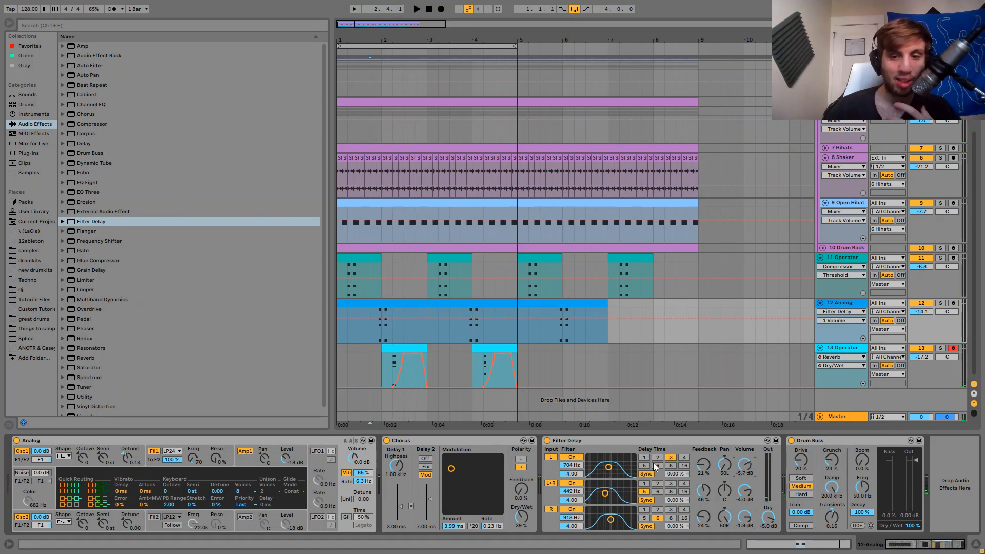
pyautogui.click(684, 458)
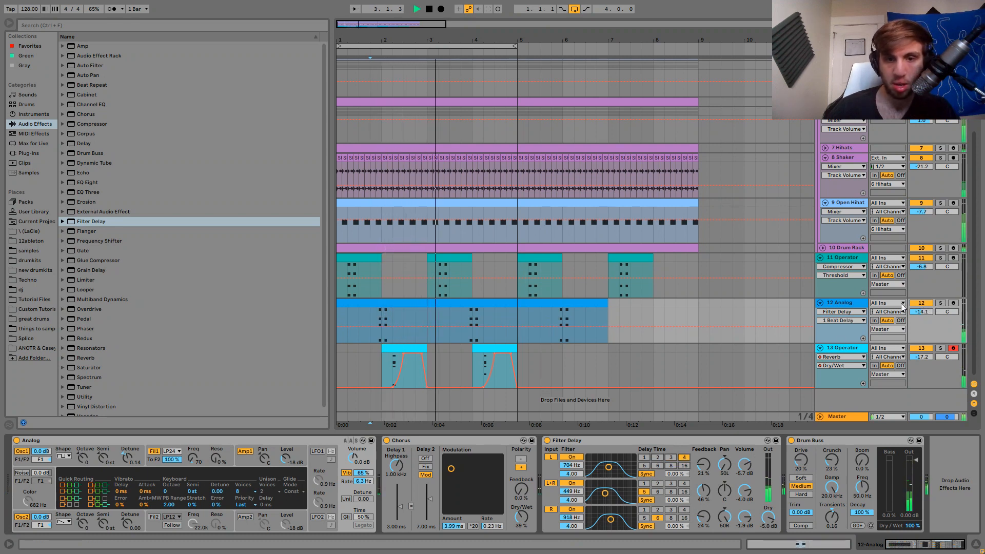
# Compare the loop with the second Operator track muted and unmuted during playback.
pyautogui.click(855, 300)
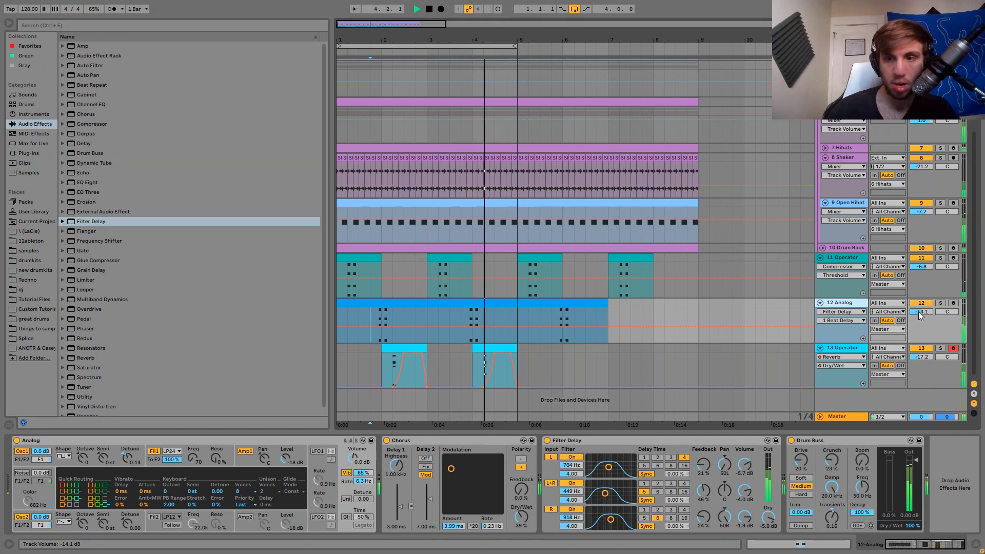
pyautogui.click(856, 348)
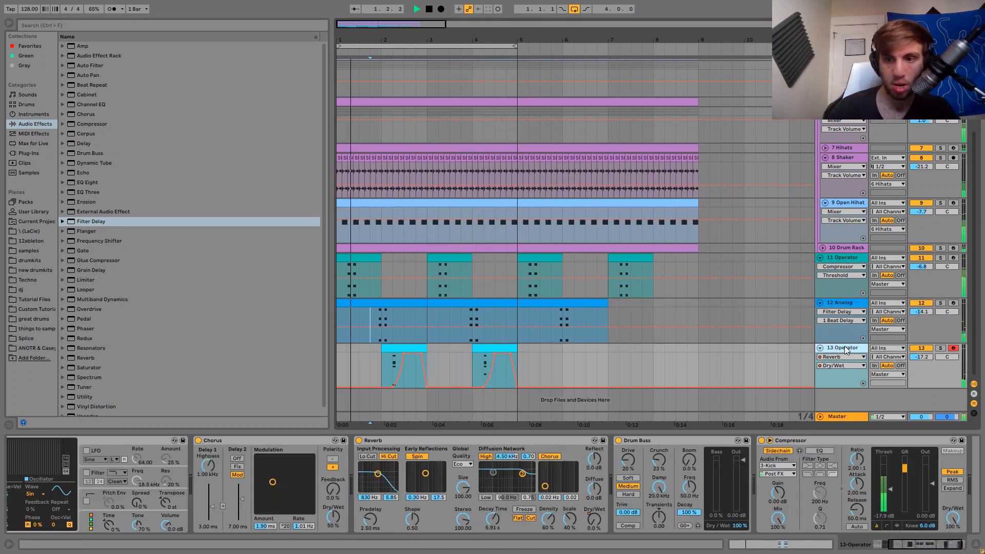
pyautogui.click(921, 349)
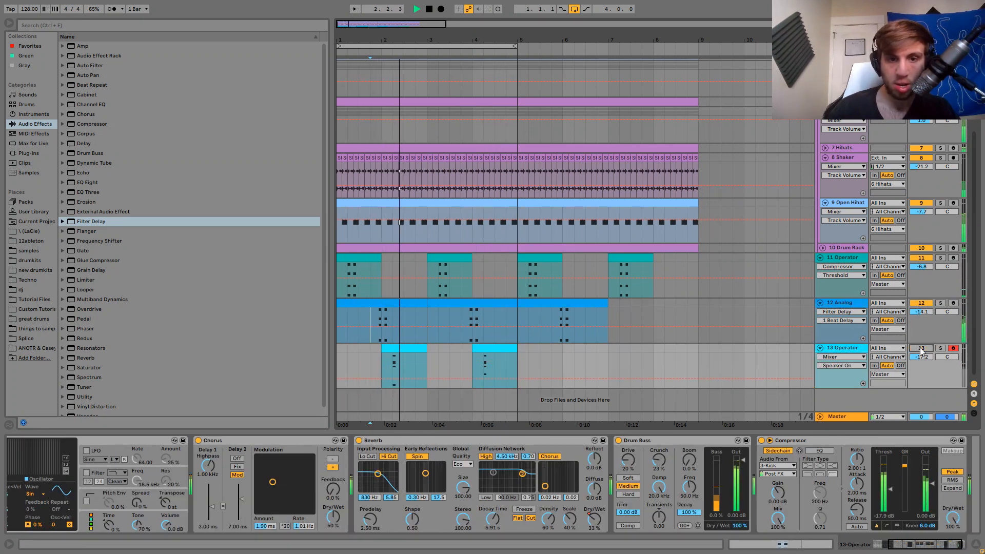
pyautogui.click(921, 348)
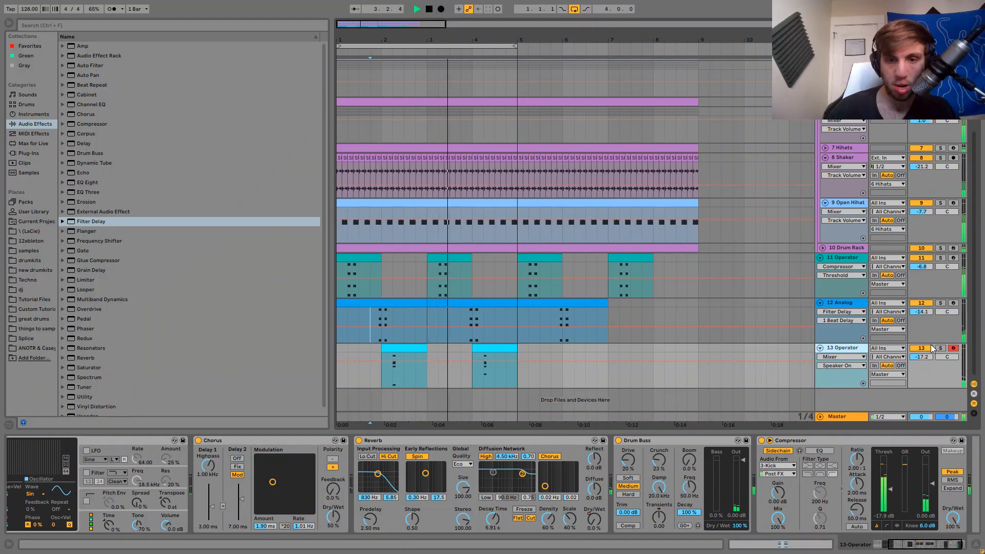
# Lower the L+R feedback of the Analog track's Filter Delay and replay the loop.
pyautogui.click(845, 303)
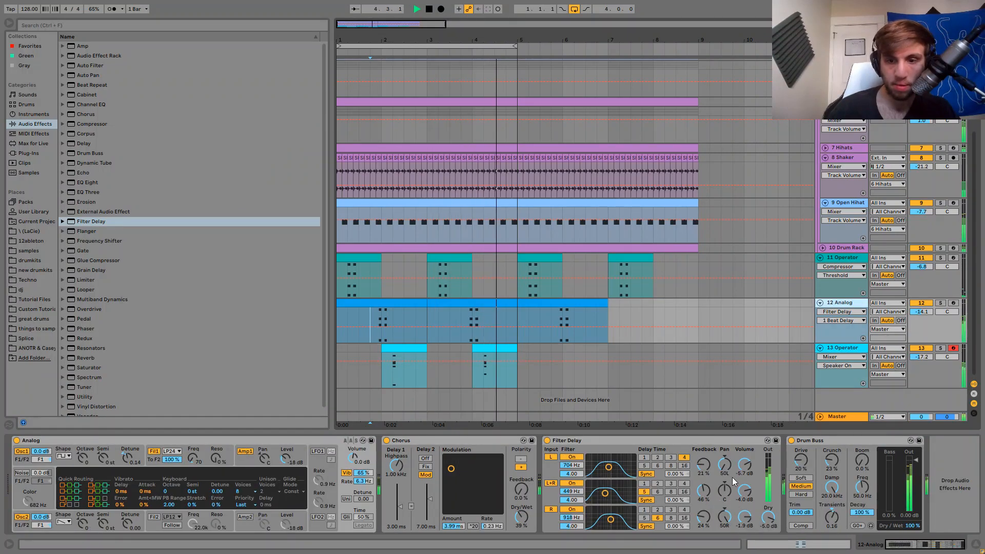
pyautogui.press('space')
pyautogui.moveTo(704, 489); pyautogui.dragTo(704, 494)
pyautogui.press('space')
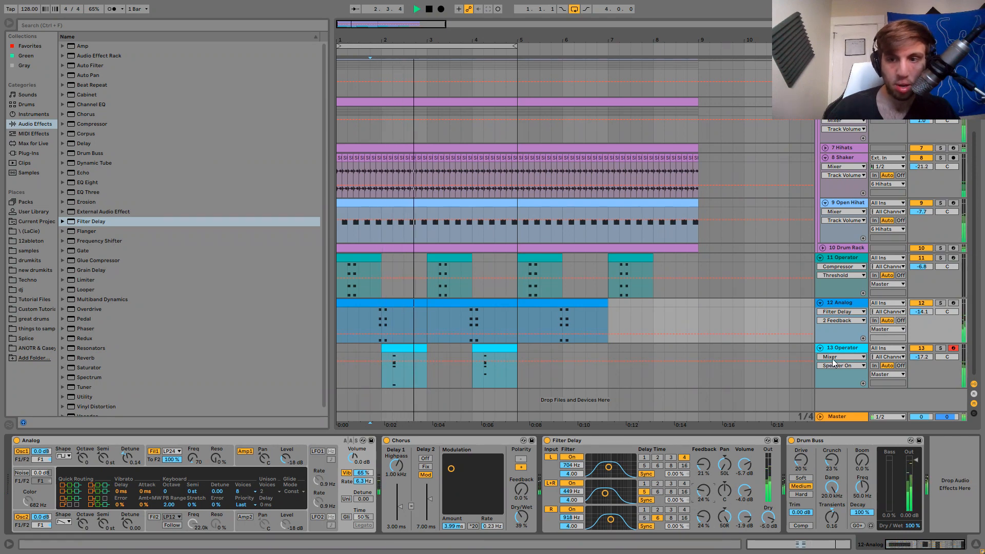
# Raise the first Operator track's volume to -5.4 dB during playback, and return to the Analog track's devices.
pyautogui.click(840, 301)
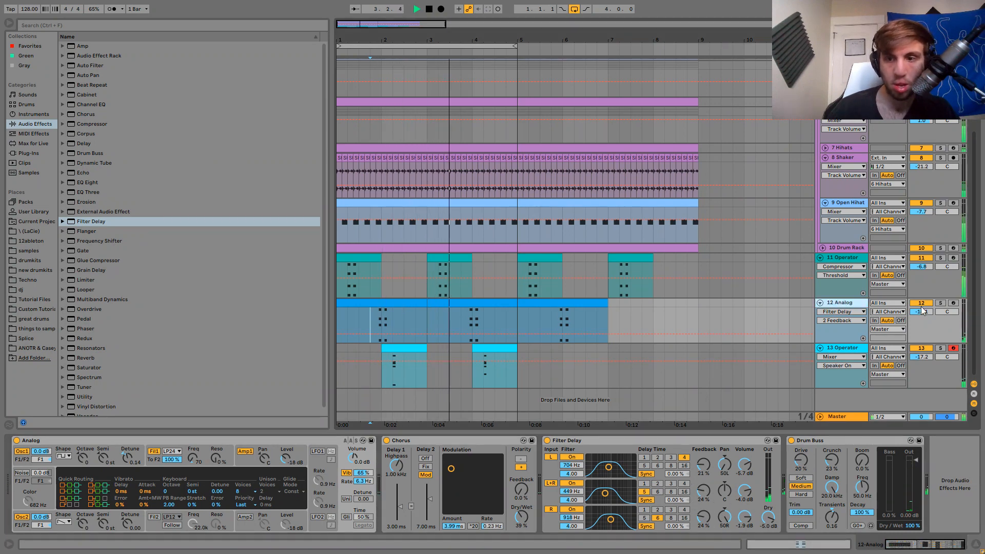
pyautogui.click(838, 258)
pyautogui.click(921, 266)
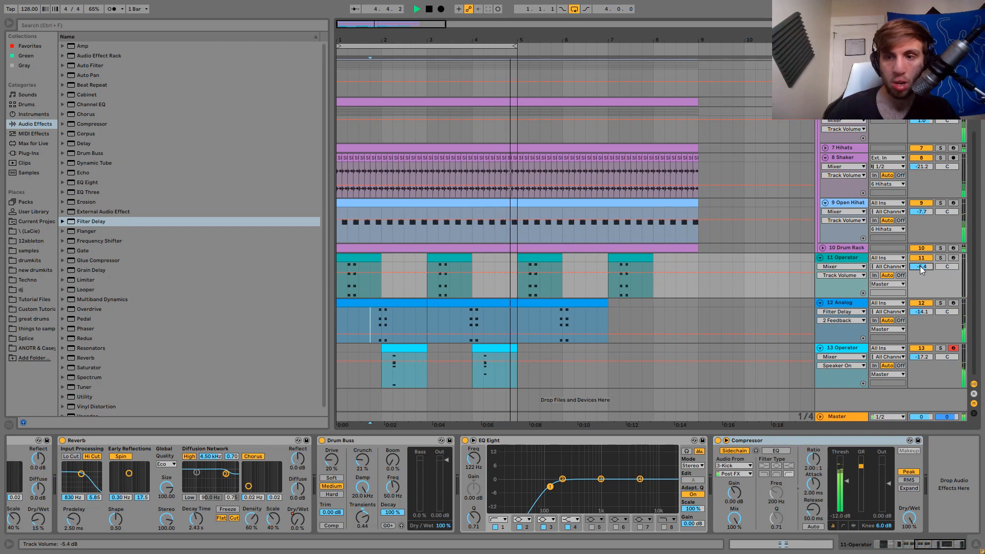
pyautogui.click(842, 304)
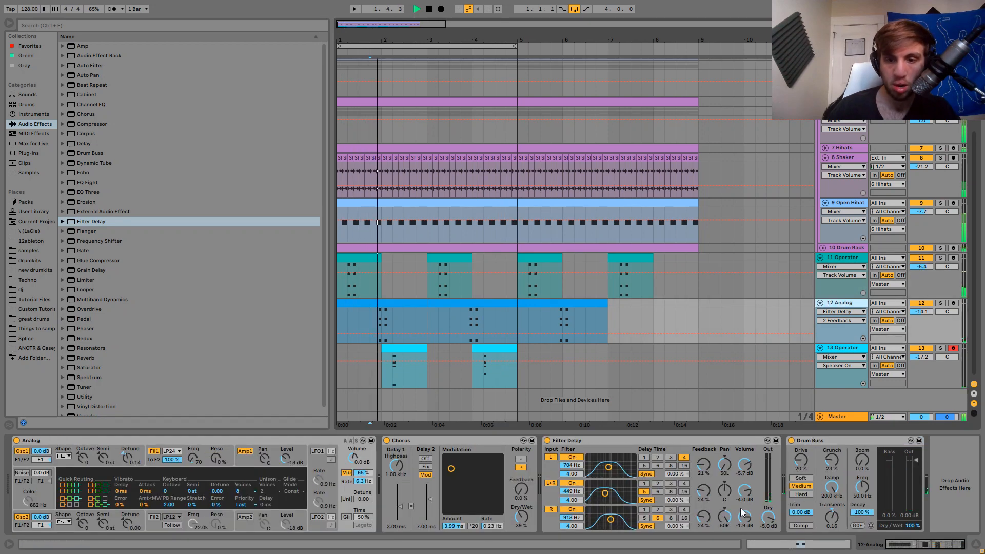
# Set the Analog track's Filter Delay dry level to 0.0 dB and its L+R filter to 700 Hz with a Q of 6.50.
pyautogui.moveTo(768, 517); pyautogui.dragTo(769, 495)
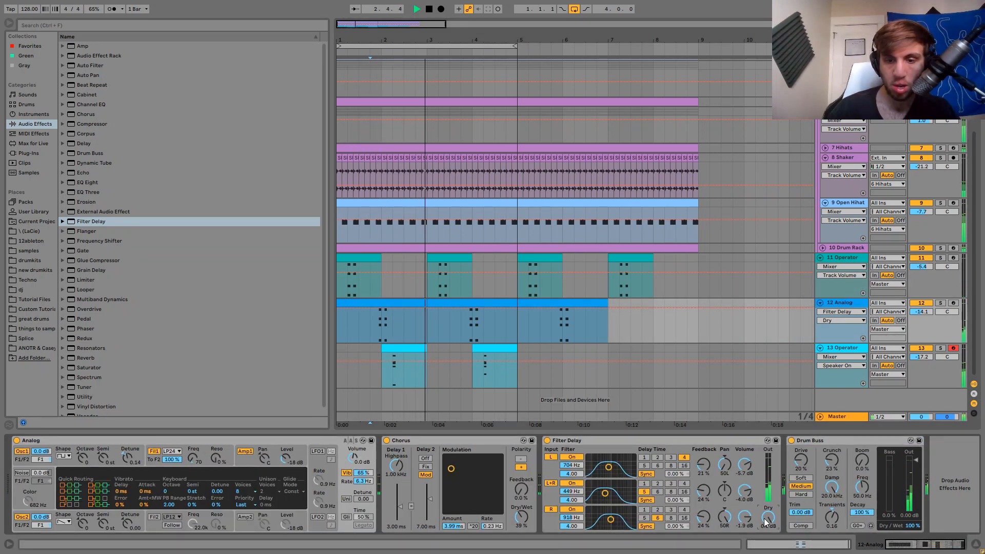
pyautogui.moveTo(605, 493); pyautogui.dragTo(609, 490)
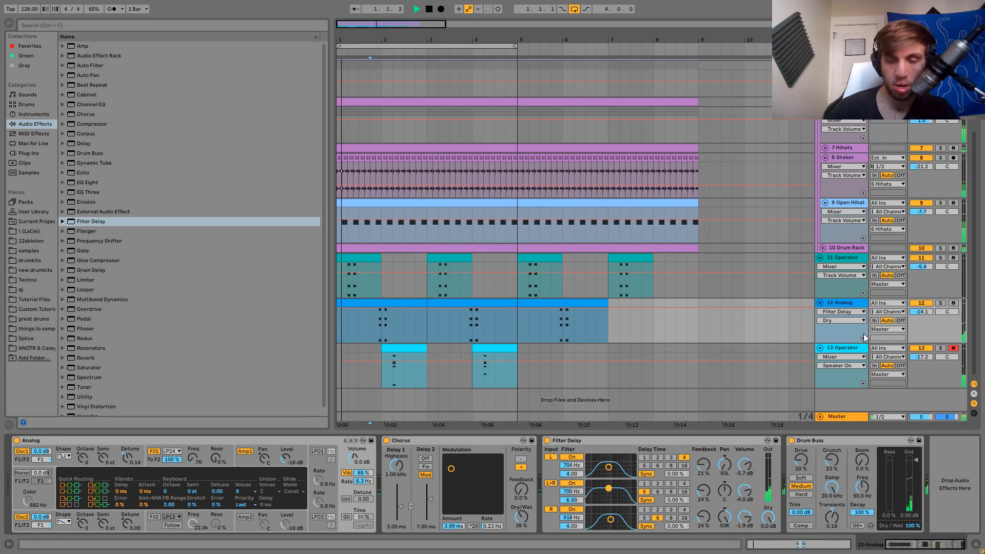
# Solo the second Operator track and the Analog track in turn during playback to hear each alone.
pyautogui.click(840, 349)
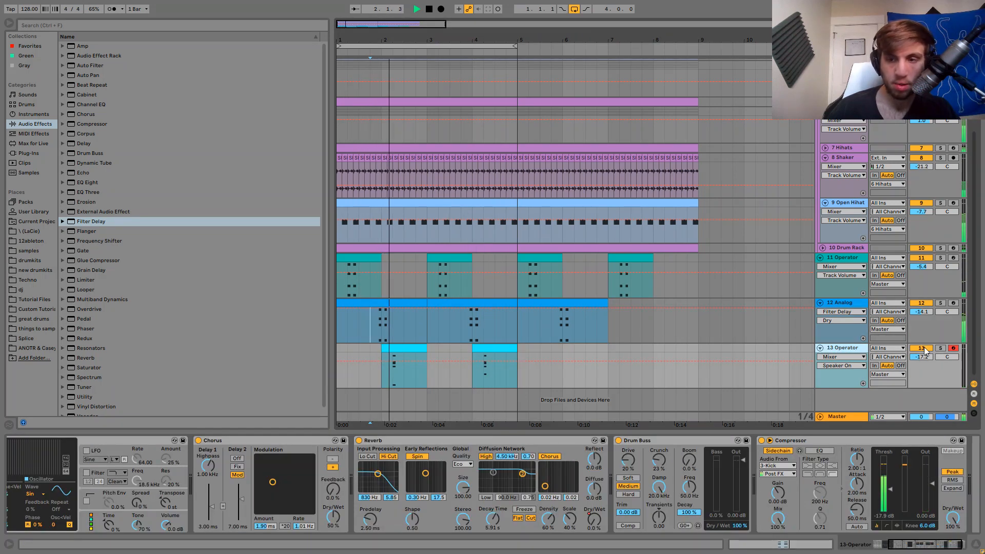
pyautogui.click(940, 348)
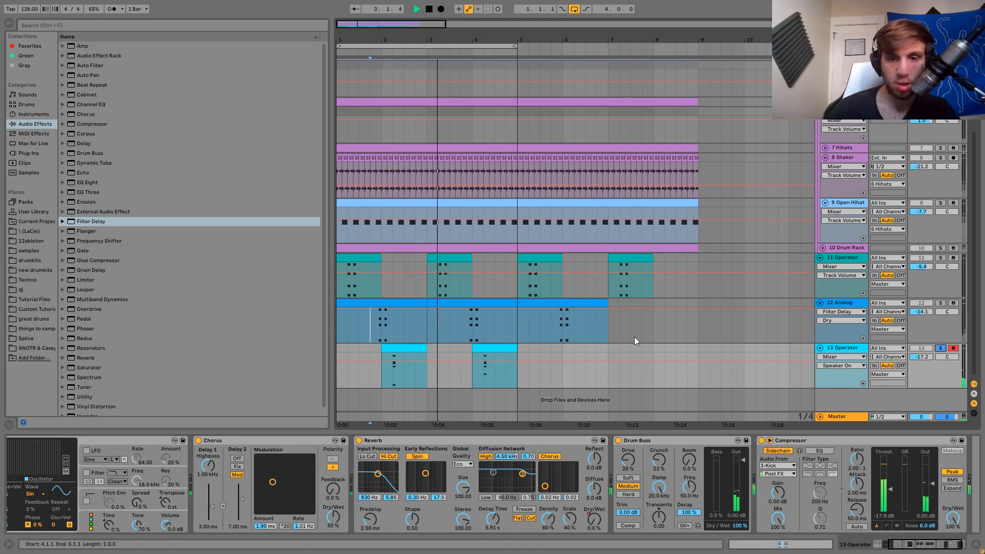
pyautogui.click(940, 303)
pyautogui.click(855, 302)
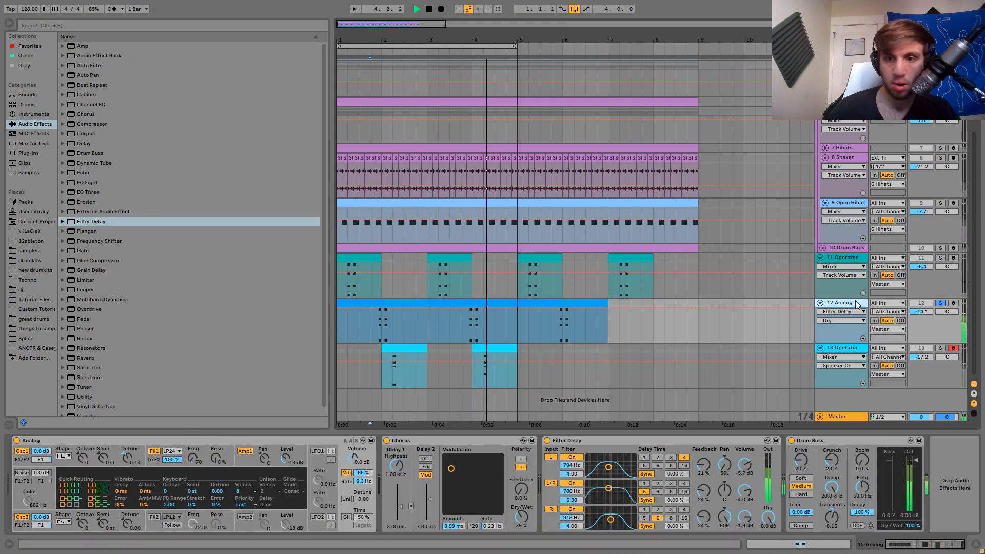
# Set the Analog's filter 1 frequency envelope amount to 6.05, and replay the loop with all tracks unsoloed.
pyautogui.click(218, 460)
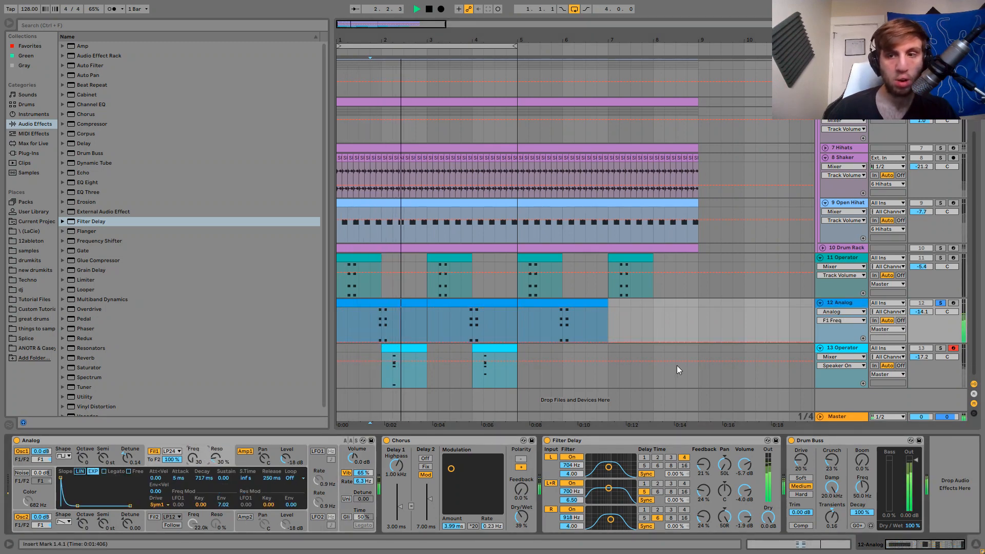
pyautogui.rightClick(229, 506)
pyautogui.hotkey('ctrl', 'k')
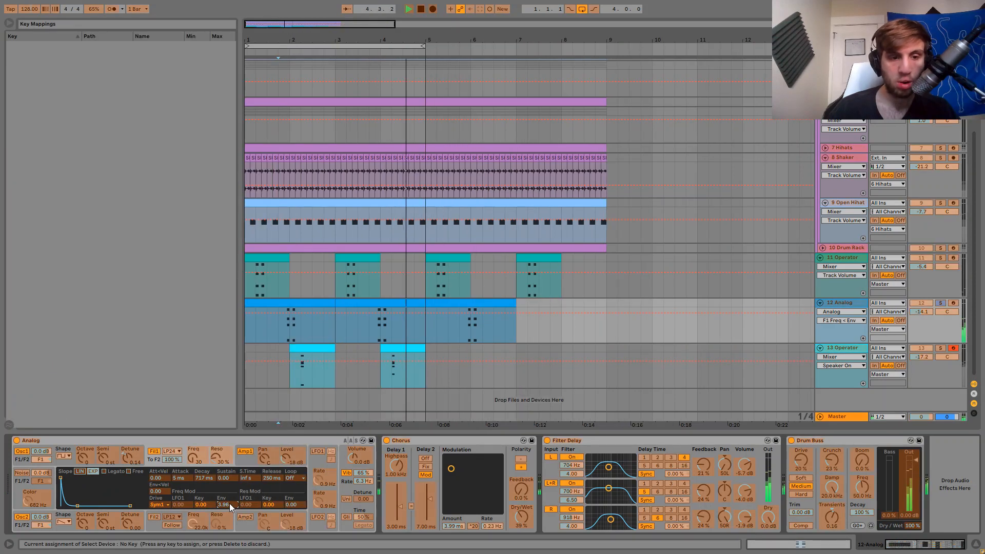
pyautogui.rightClick(230, 503)
pyautogui.click(250, 498)
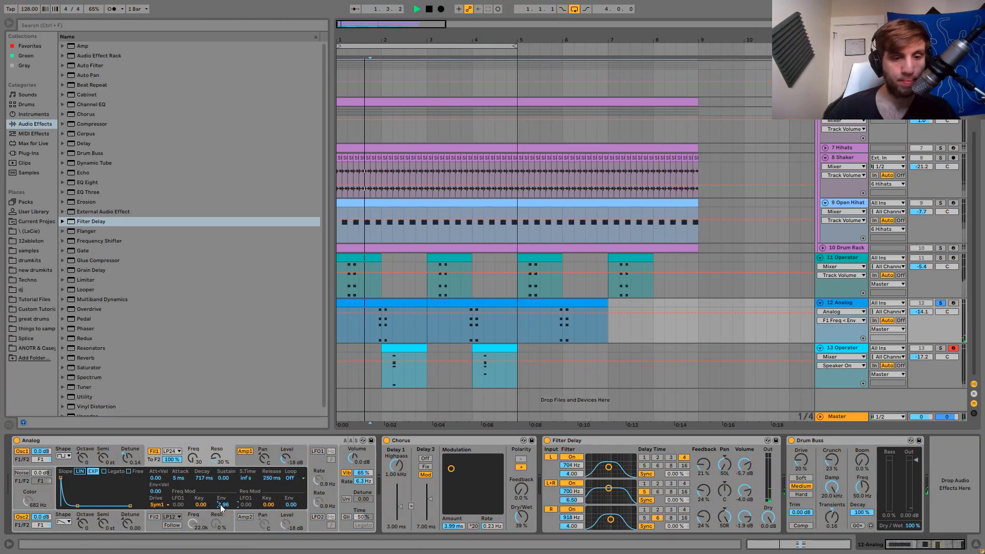
pyautogui.moveTo(222, 505); pyautogui.dragTo(224, 508)
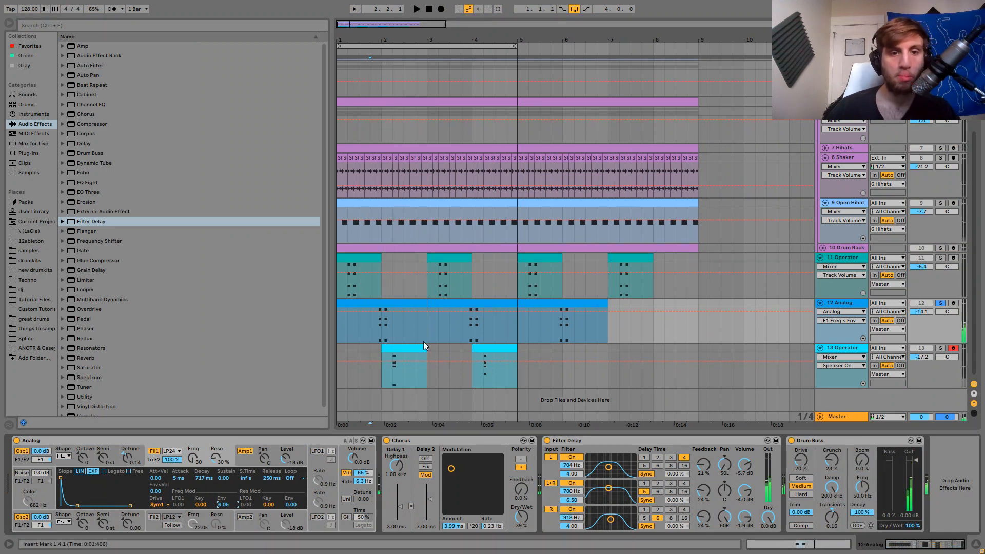
pyautogui.press('space')
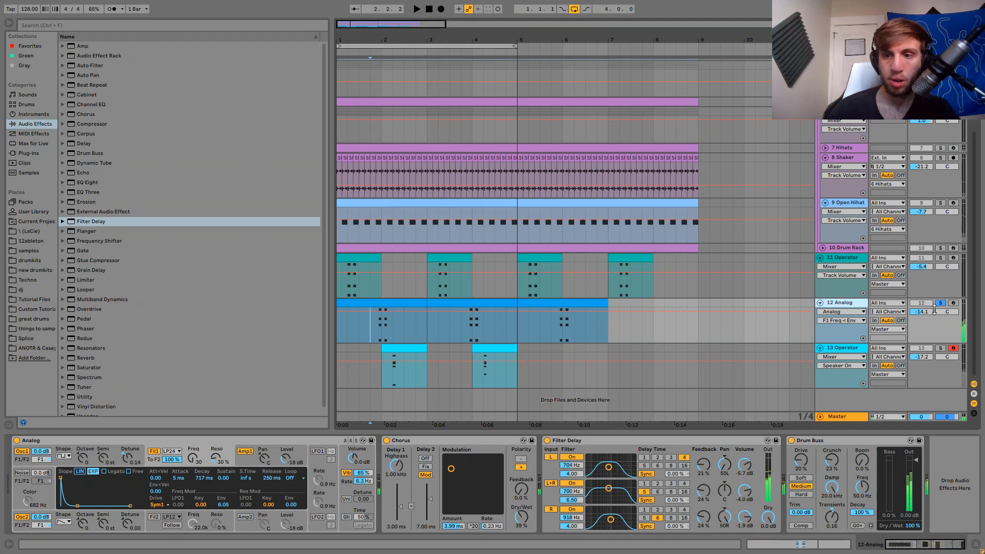
pyautogui.click(357, 301)
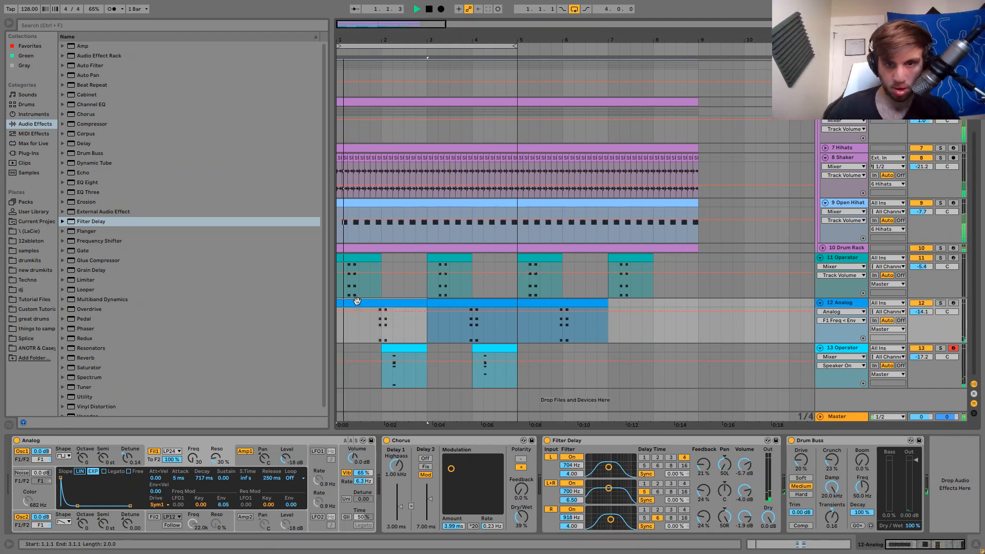
pyautogui.press('space')
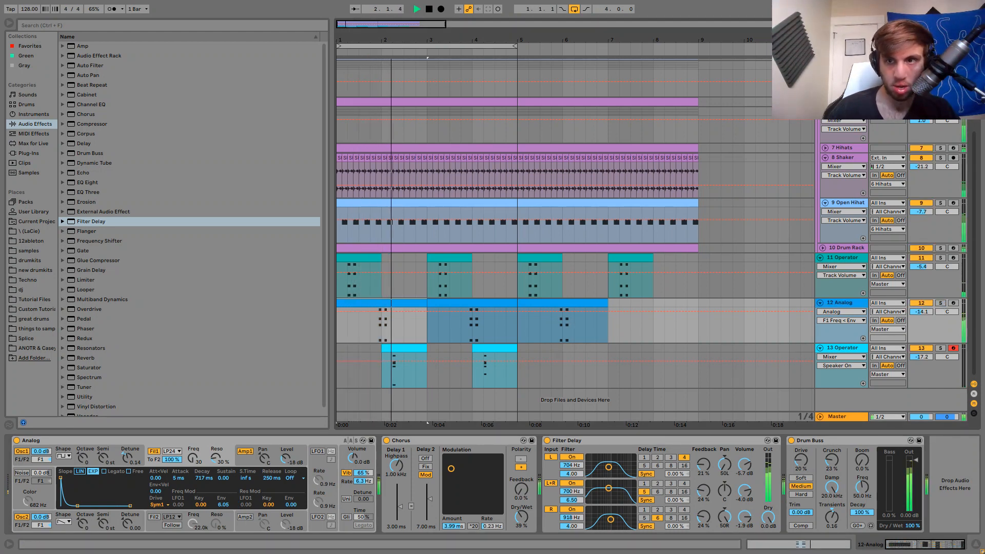
# Stop playback and delete all clips on every track from bar 5 up to bar 9.
pyautogui.moveTo(518, 349); pyautogui.dragTo(699, 61)
pyautogui.press('space')
pyautogui.press('Delete')
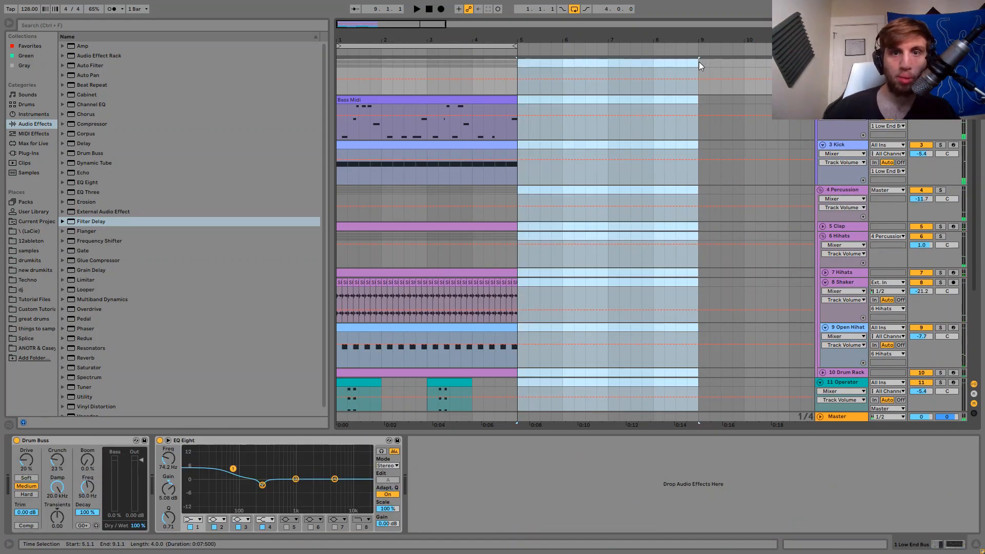
# Duplicate the first four bars of all tracks so the copy starts at bar 5.
pyautogui.scroll(-5, 629, 152)
pyautogui.click(521, 350)
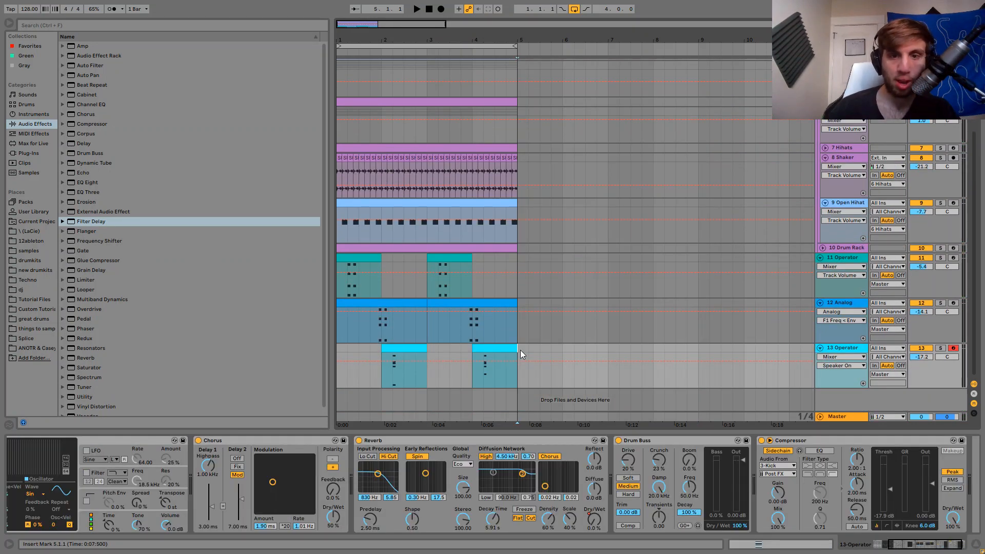
pyautogui.scroll(3, 371, 130)
pyautogui.keyDown('shift'); pyautogui.click(336, 61); pyautogui.keyUp('shift')
pyautogui.hotkey('ctrl', 'd')
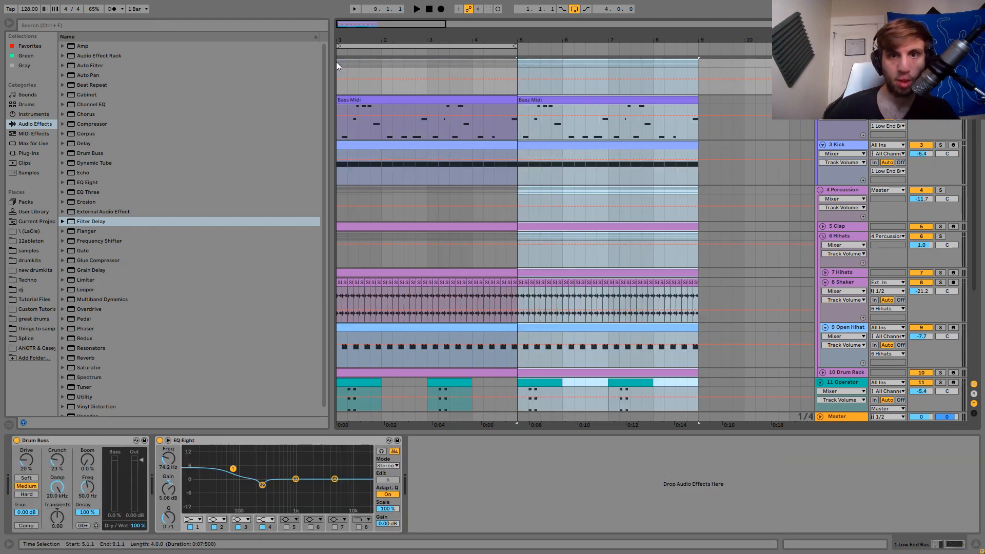
# Loop all eight bars of the arrangement and play them back.
pyautogui.keyDown('shift'); pyautogui.click(337, 62); pyautogui.keyUp('shift')
pyautogui.hotkey('ctrl', 'l')
pyautogui.press('space')
pyautogui.scroll(-5, 337, 62)
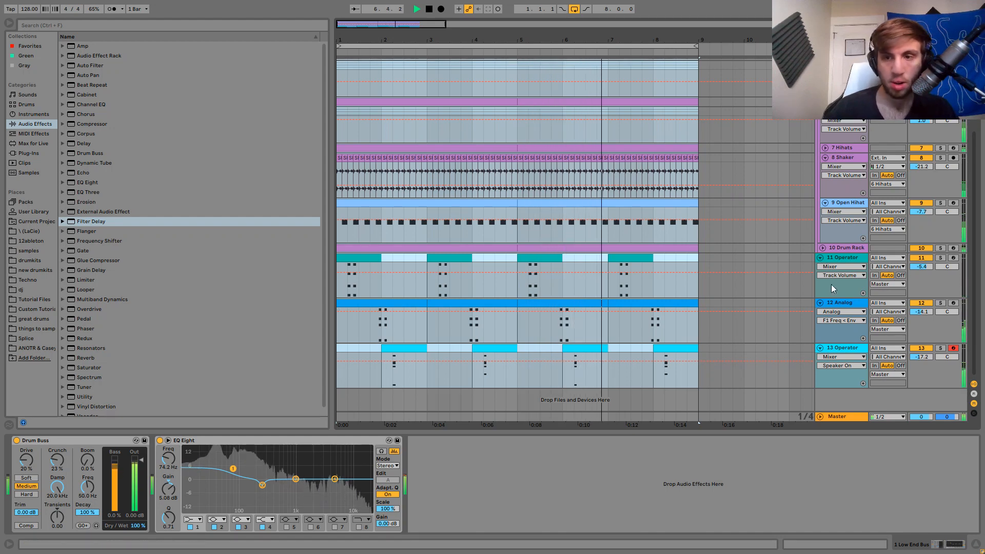
# Group the two Operator tracks and the Analog track, and play the group soloed.
pyautogui.click(834, 304)
pyautogui.press('space')
pyautogui.click(837, 258)
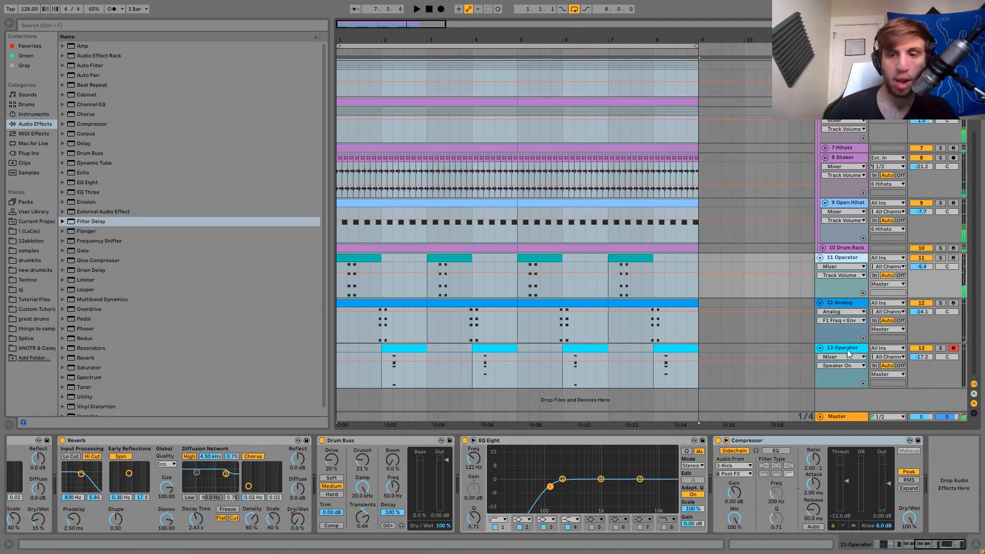
pyautogui.keyDown('shift'); pyautogui.click(845, 347); pyautogui.keyUp('shift')
pyautogui.hotkey('ctrl', 'g')
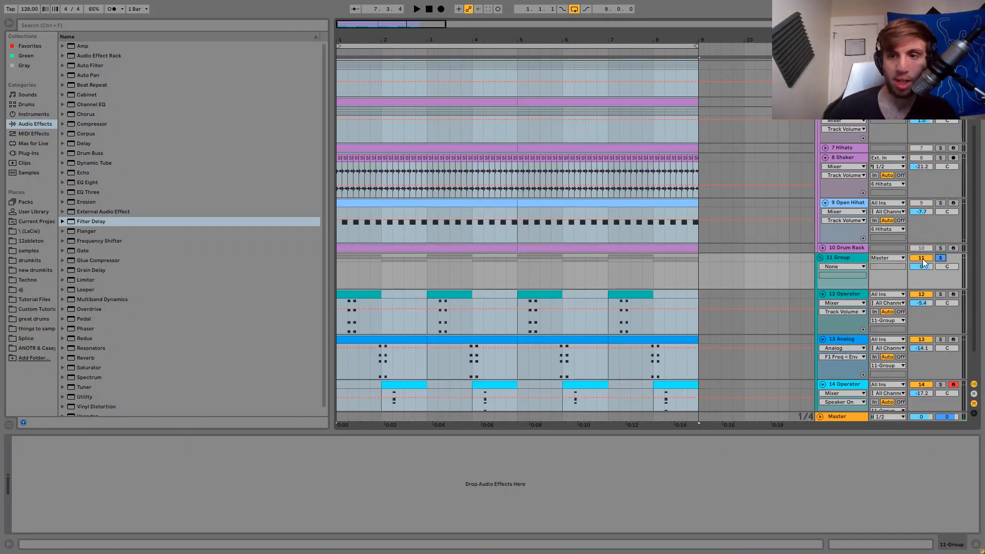
pyautogui.press('space')
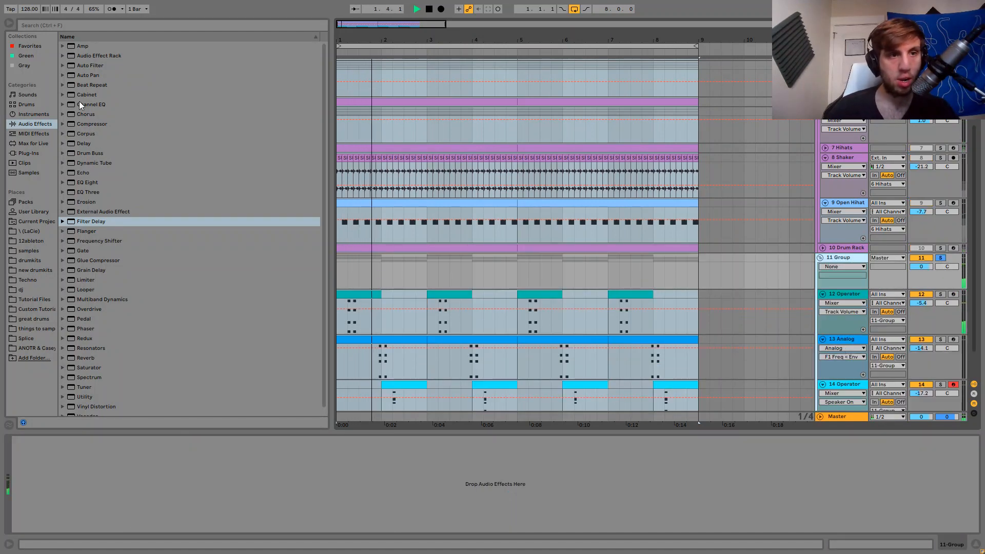
# Add an EQ Eight to the group with band 1 as a low cut at 306 Hz, and audition it.
pyautogui.click(82, 183)
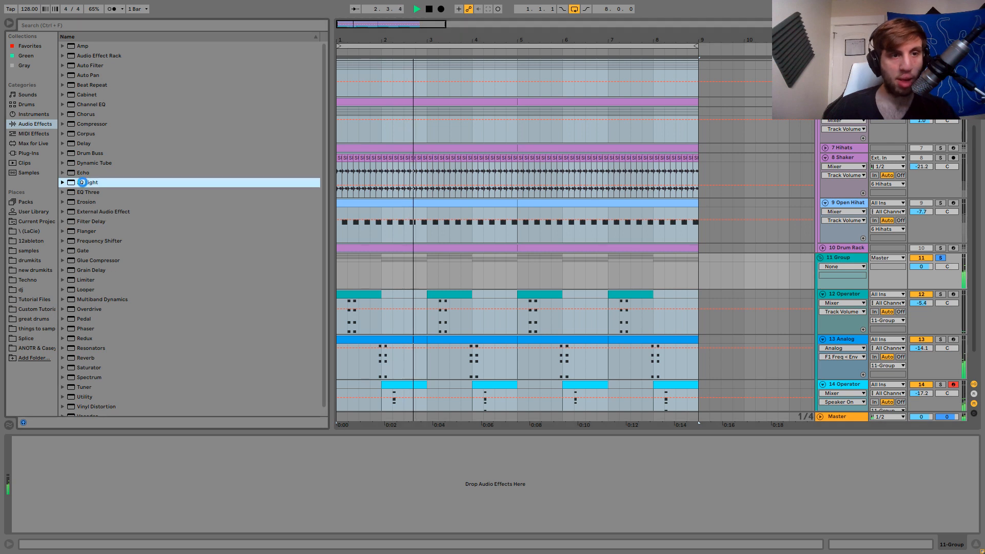
pyautogui.press('space')
pyautogui.moveTo(82, 183); pyautogui.dragTo(107, 487)
pyautogui.click(56, 521)
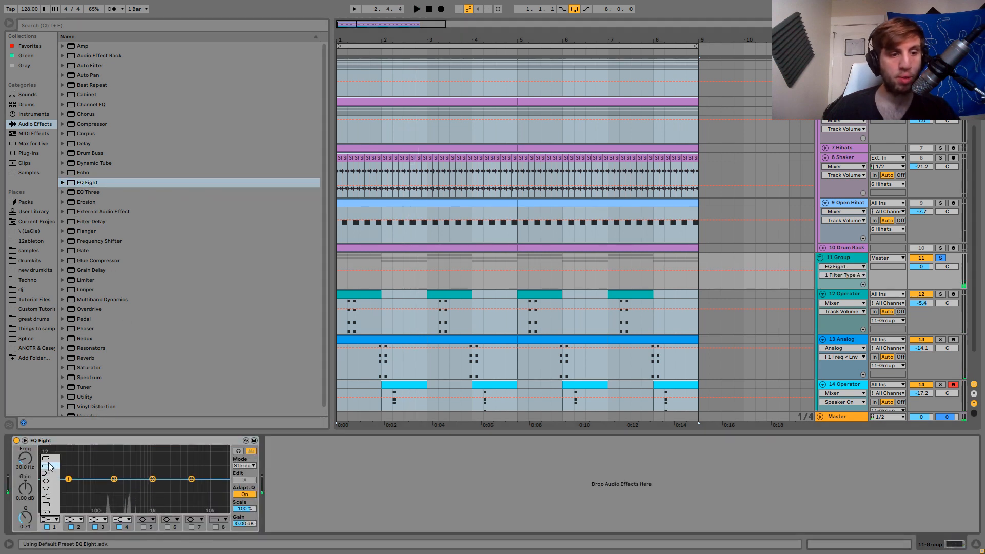
pyautogui.click(49, 466)
pyautogui.moveTo(27, 457); pyautogui.dragTo(26, 450)
pyautogui.press('space')
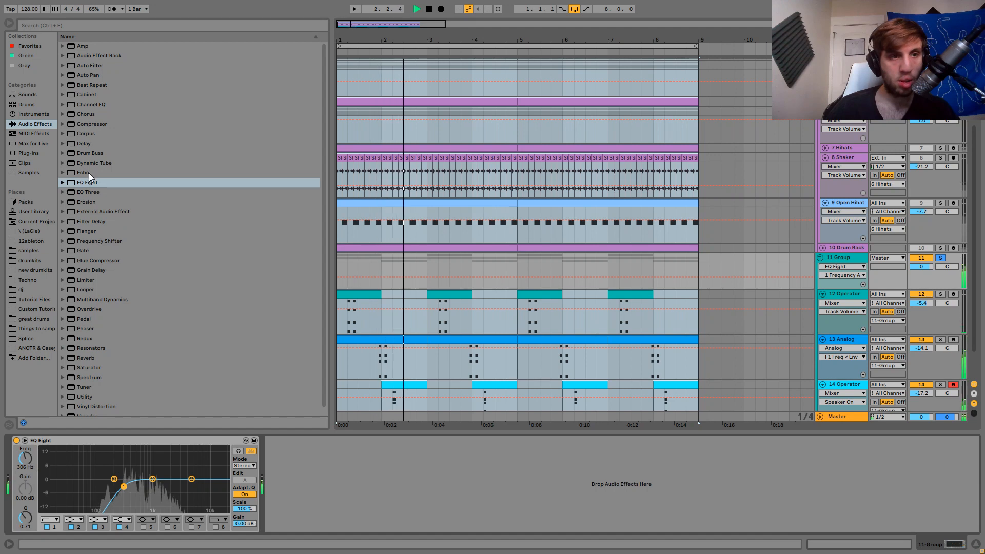
# Insert an Echo before the group's EQ Eight in Ping Pong mode with Dry/Wet at 16%, and play it back.
pyautogui.moveTo(85, 173); pyautogui.dragTo(158, 492)
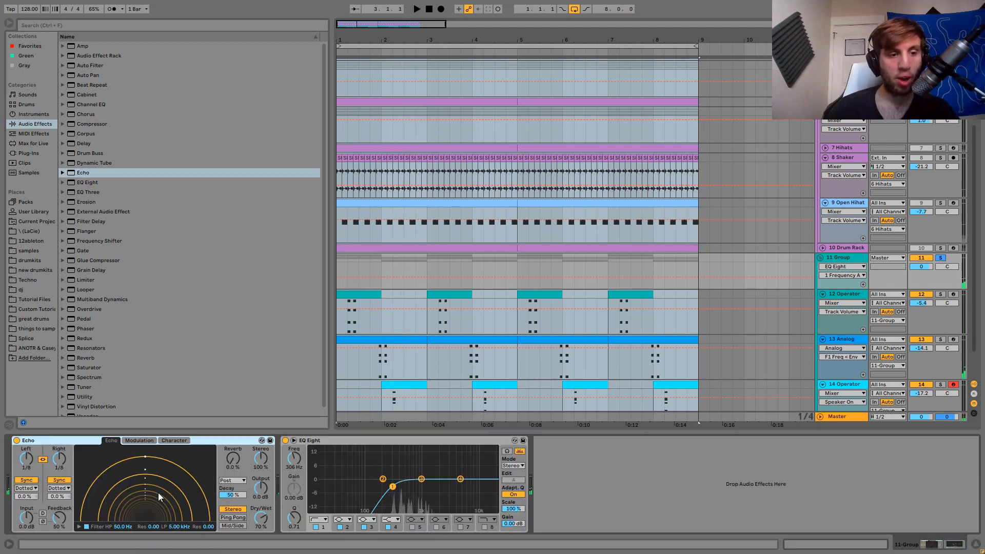
pyautogui.moveTo(270, 516); pyautogui.dragTo(269, 539)
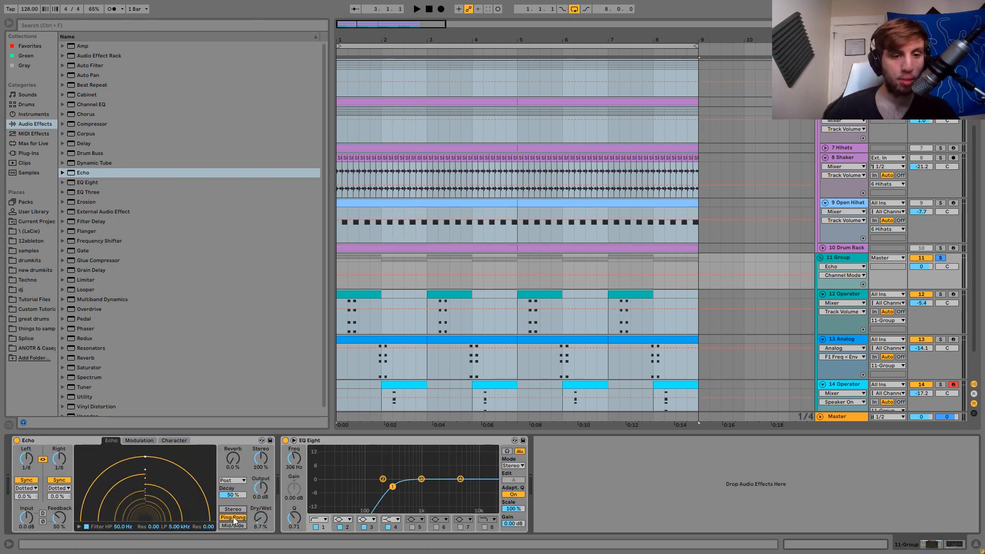
pyautogui.press('space')
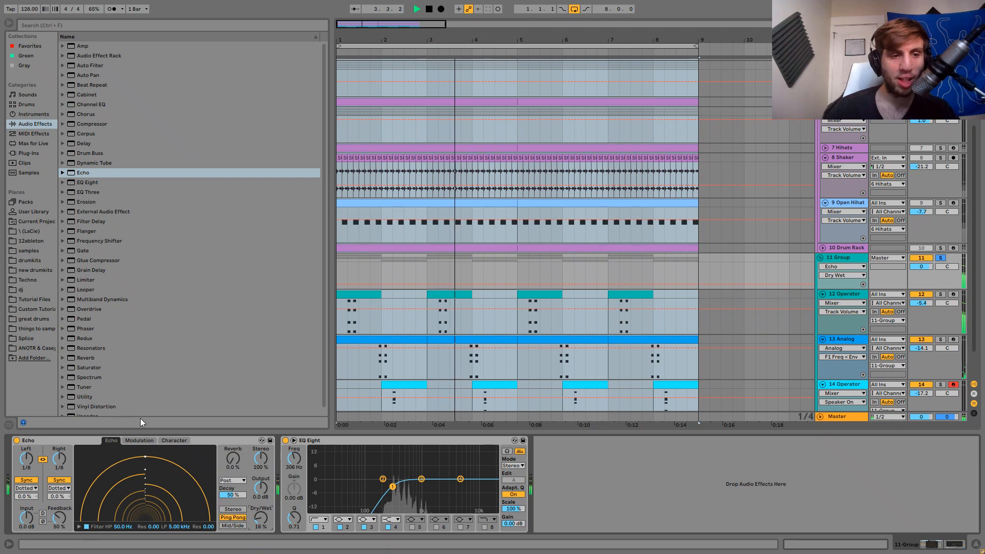
# Insert a Saturator between the group's Echo and EQ Eight with 4.57 dB of drive, and replay the group.
pyautogui.click(97, 367)
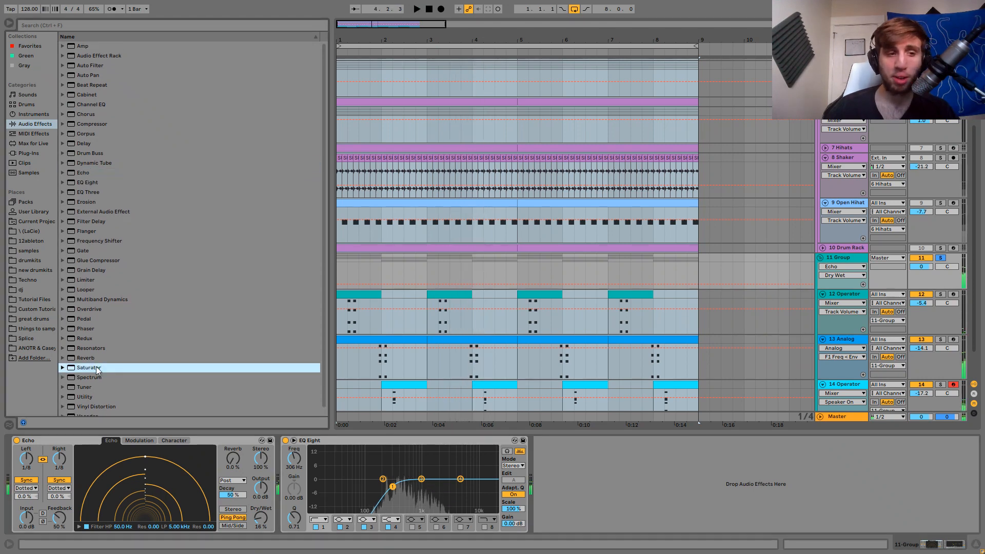
pyautogui.moveTo(307, 494); pyautogui.dragTo(303, 490)
pyautogui.press('space')
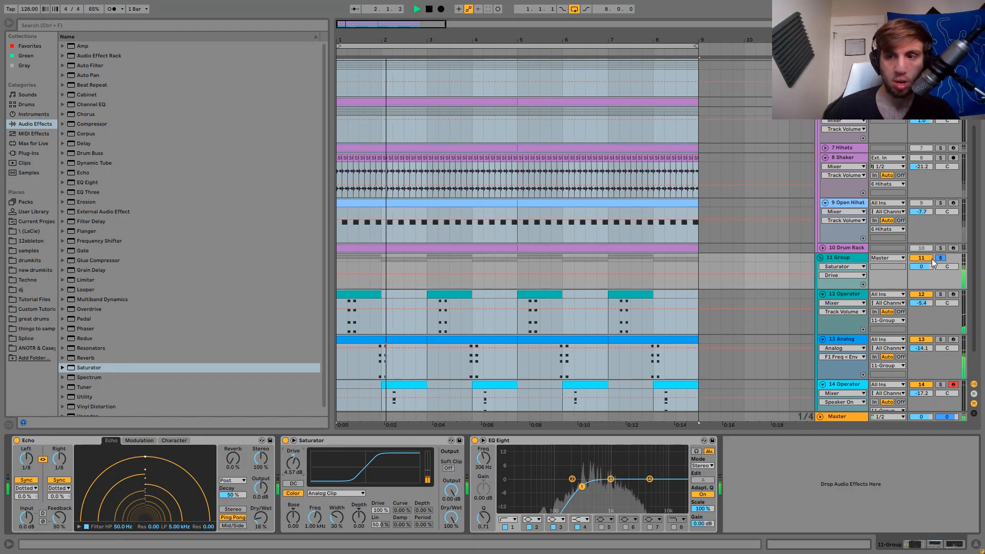
# Unsolo the group, lower its volume to -2.7 dB and name it "# Stabs".
pyautogui.moveTo(927, 267); pyautogui.dragTo(926, 276)
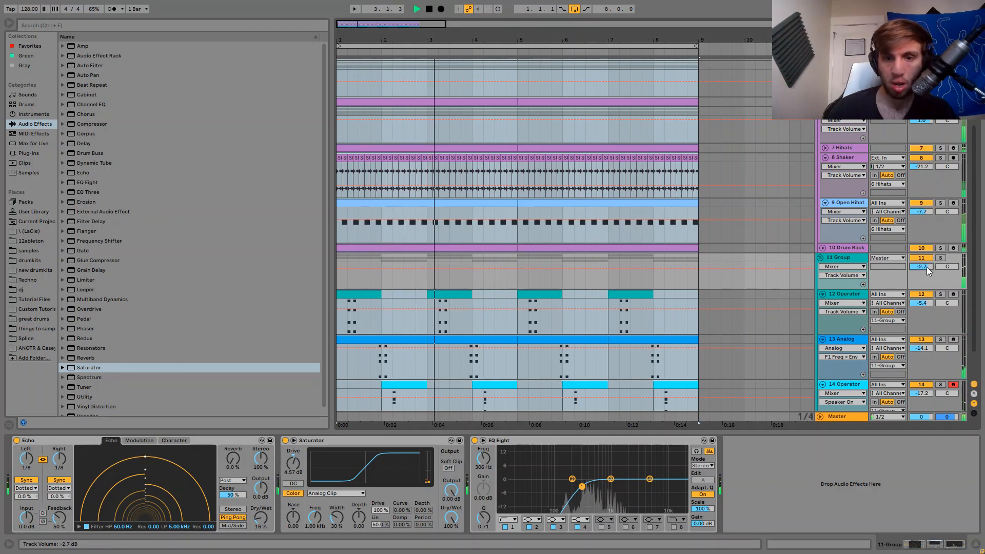
pyautogui.click(839, 258)
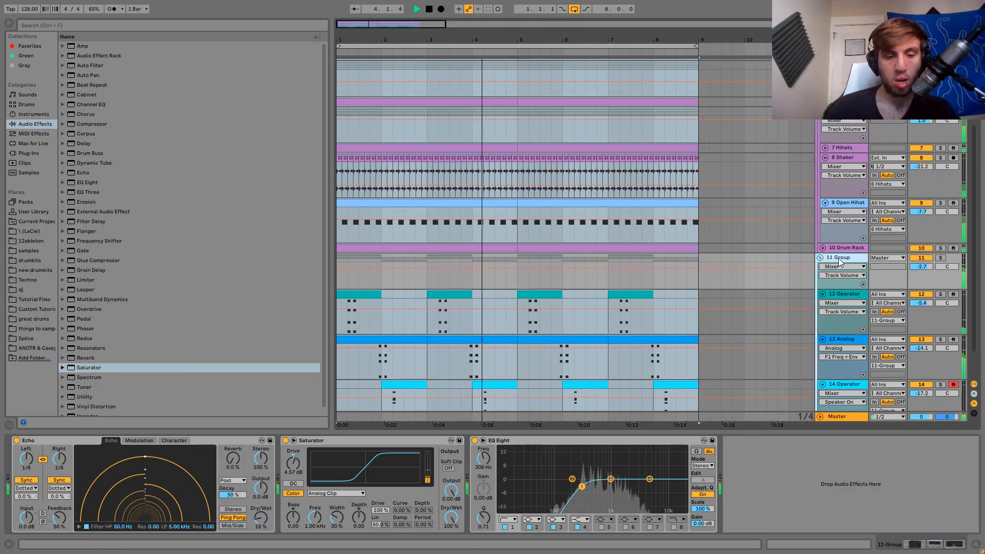
pyautogui.hotkey('ctrl', 'r')
pyautogui.write('# Stabs')
pyautogui.press('Return')
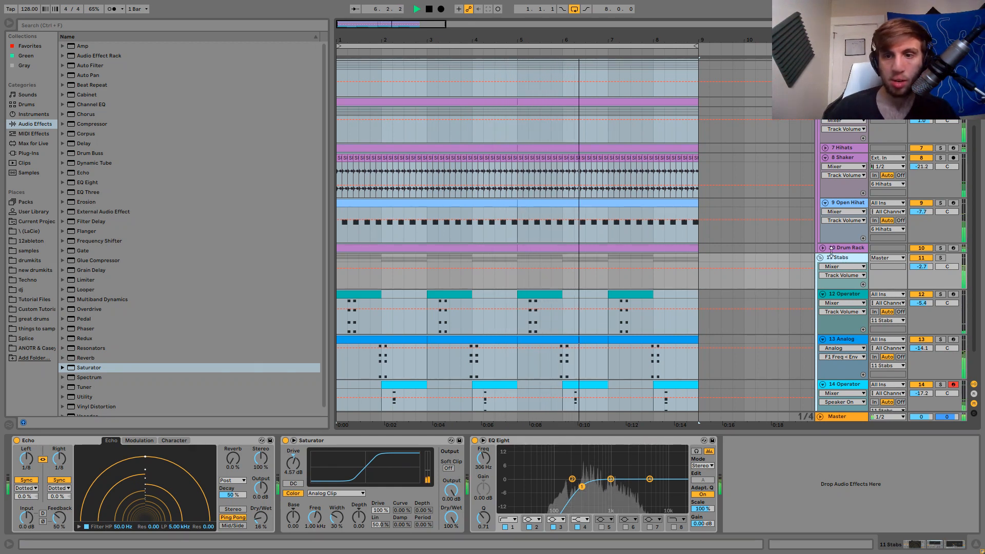
pyautogui.press('space')
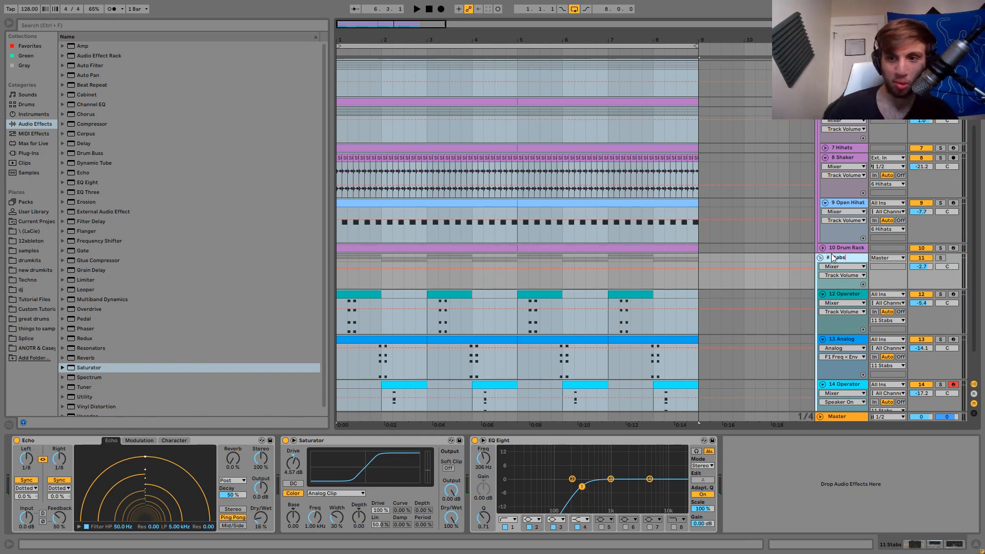
pyautogui.press('Return')
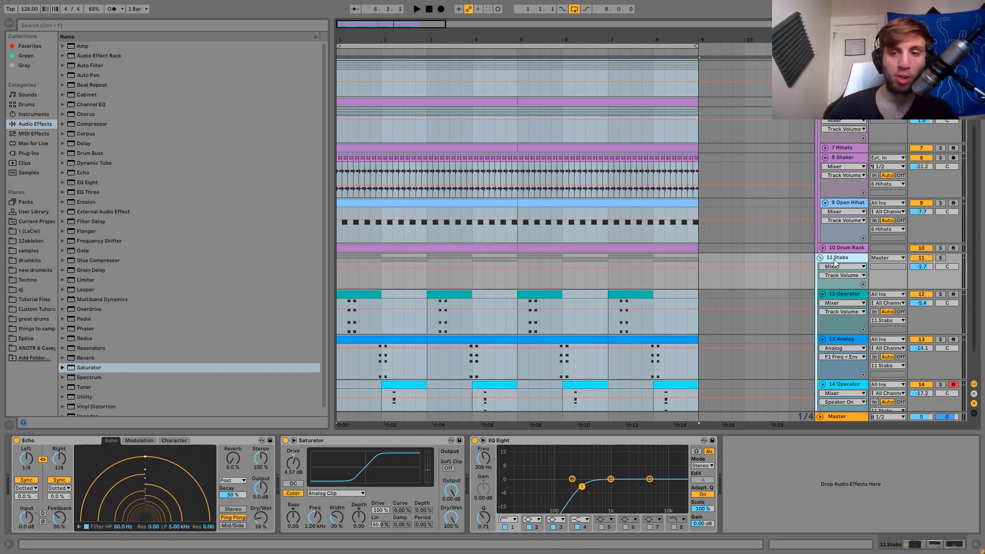
# Try moving the Percussion group above the Low End Bus group, and undo the move.
pyautogui.press('space')
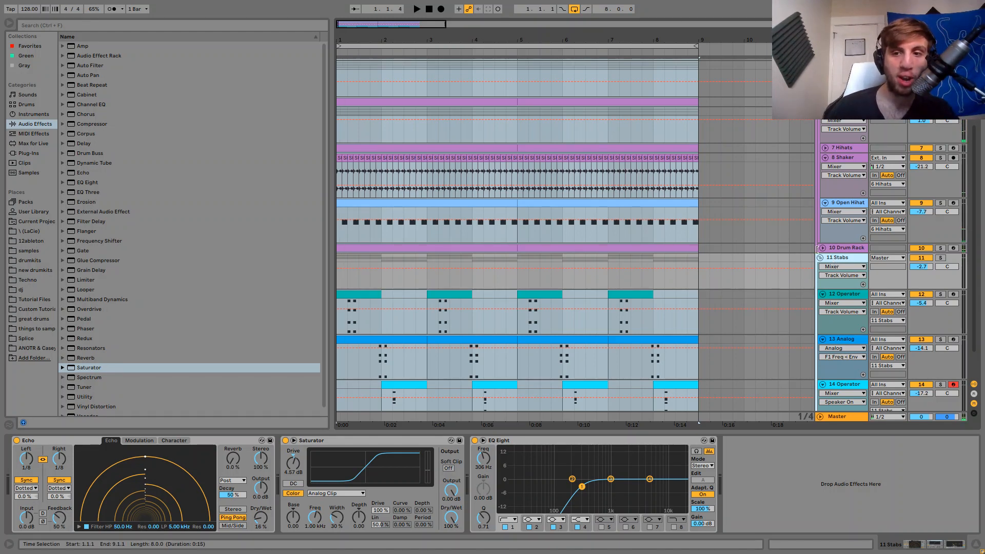
pyautogui.scroll(5, 818, 309)
pyautogui.click(844, 192)
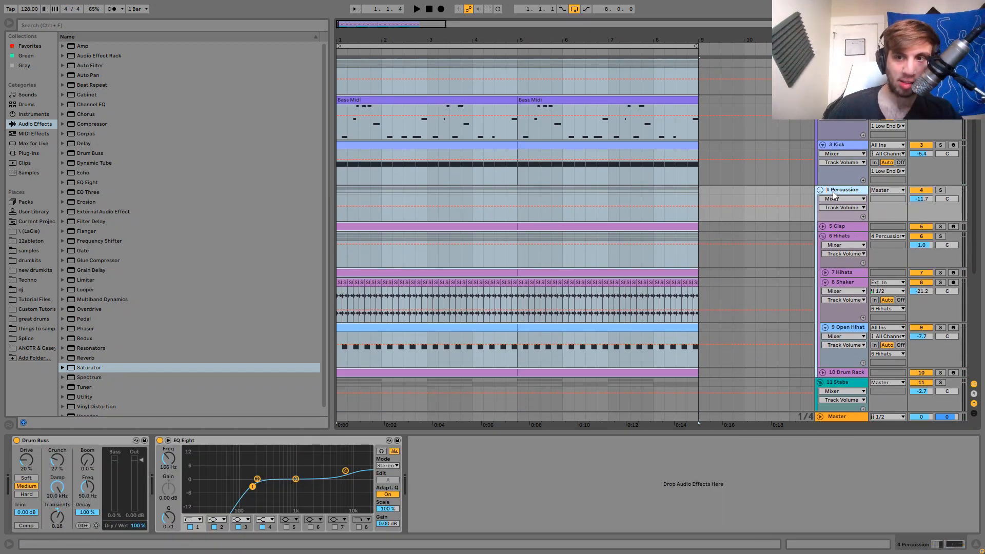
pyautogui.rightClick(832, 193)
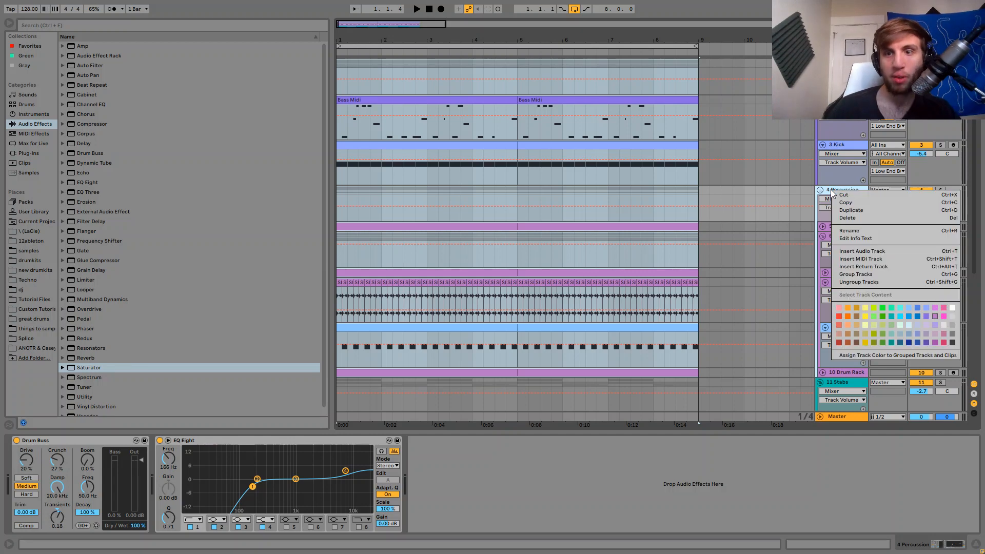
pyautogui.click(841, 188)
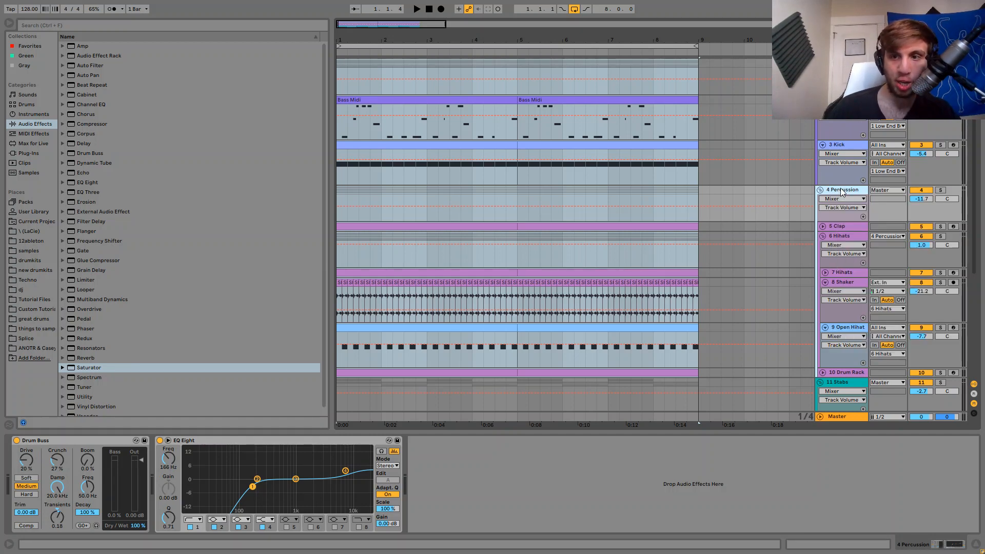
pyautogui.moveTo(841, 189); pyautogui.dragTo(841, 62)
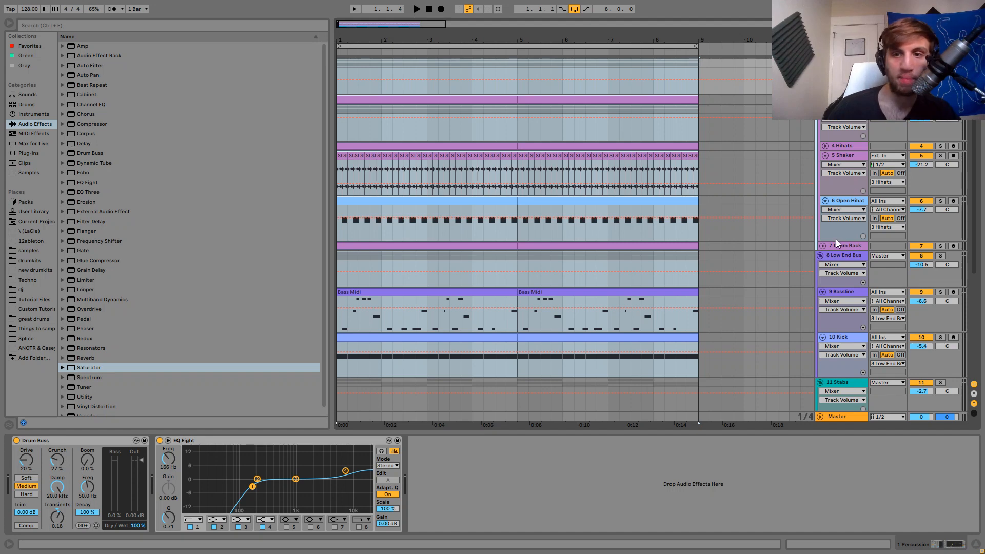
pyautogui.hotkey('ctrl', 'z')
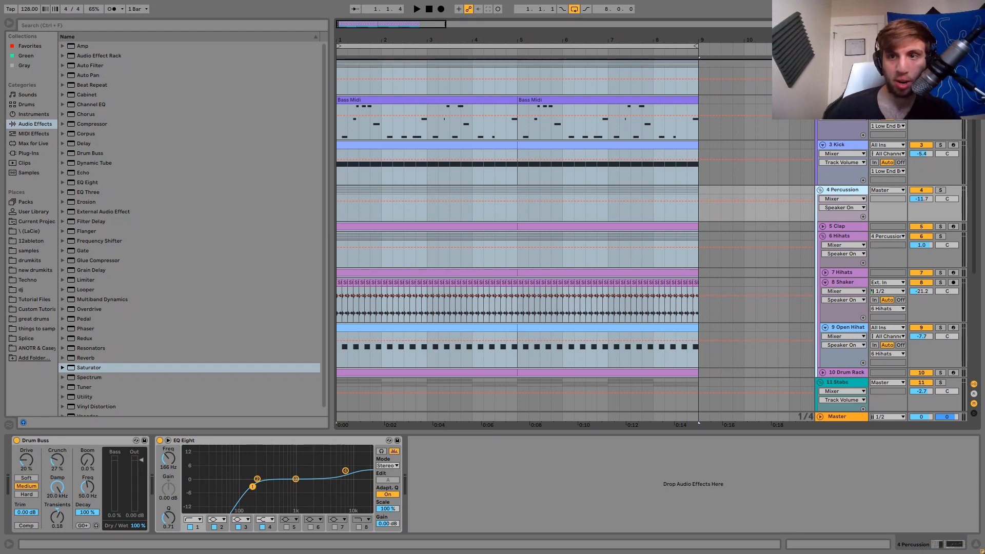
pyautogui.hotkey('ctrl', 'y')
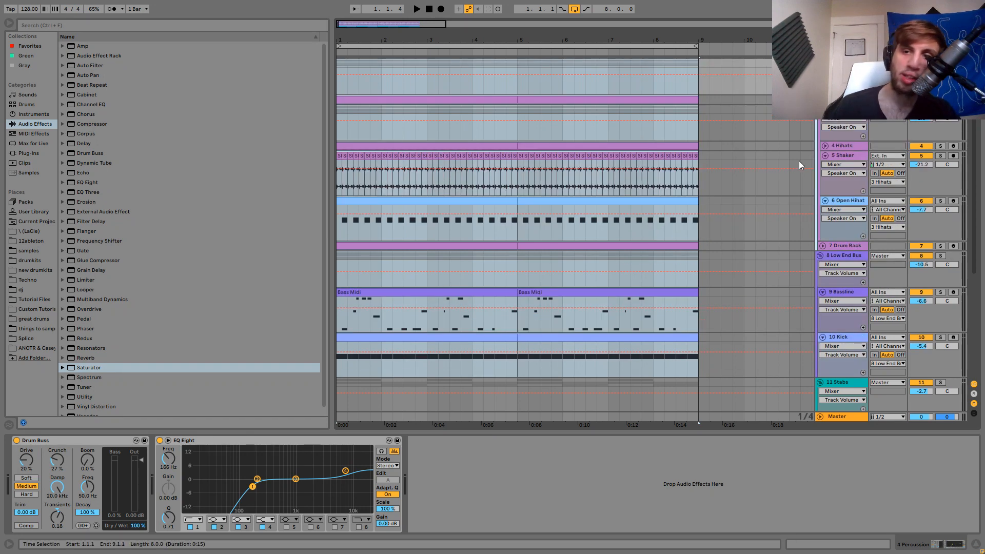
pyautogui.hotkey('ctrl', 'z')
# Play the loop from bar 1, fold the Hihats group and check the Stabs group's volume.
pyautogui.scroll(-5, 798, 161)
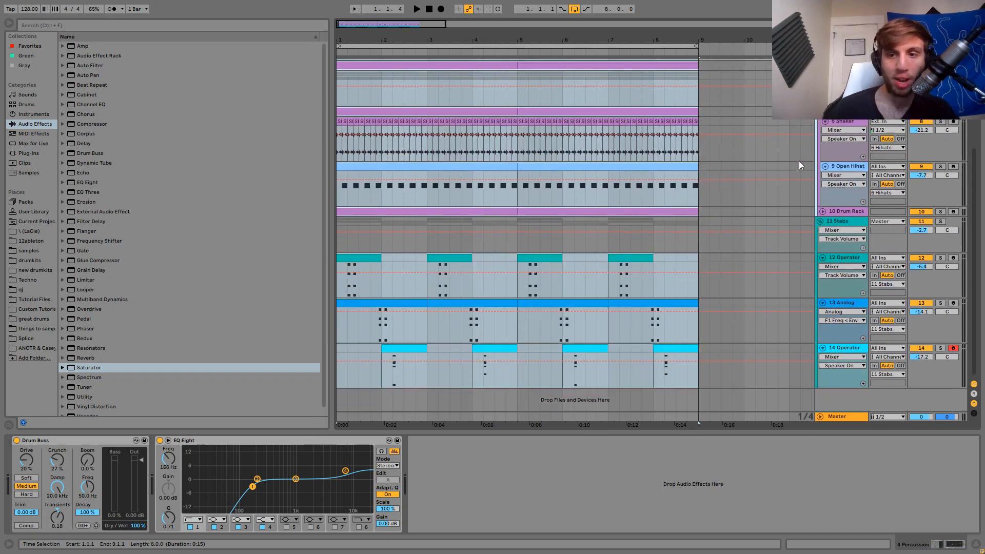
pyautogui.click(338, 222)
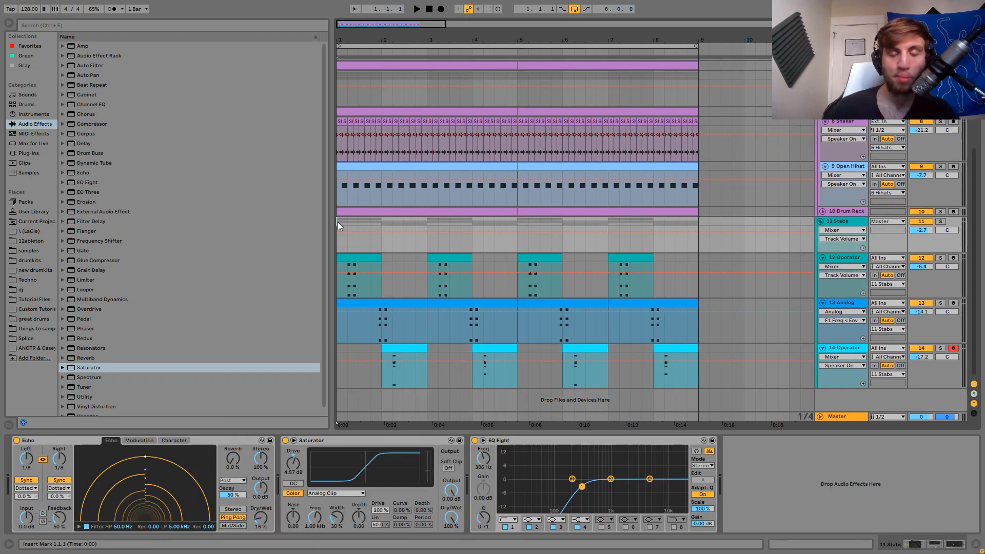
pyautogui.click(607, 213)
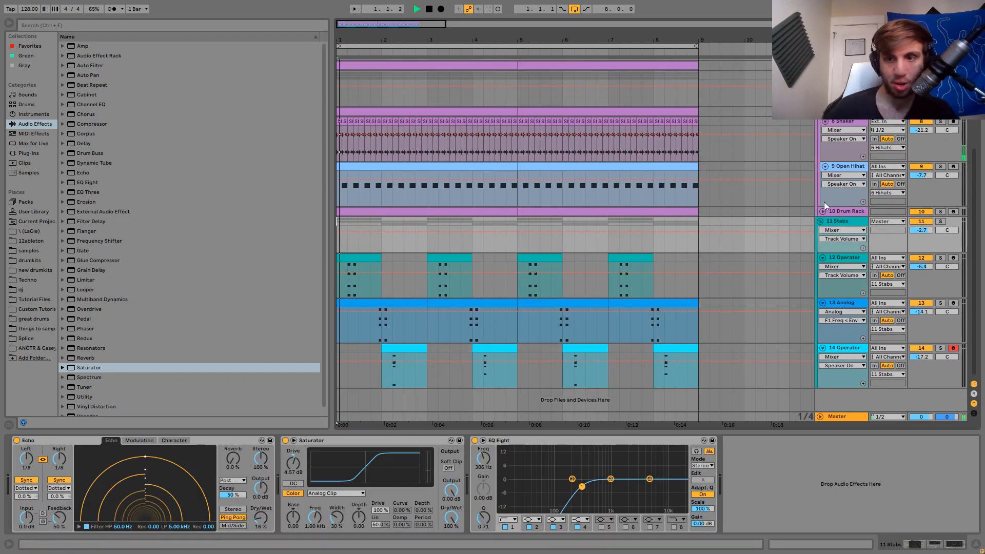
pyautogui.press('u')
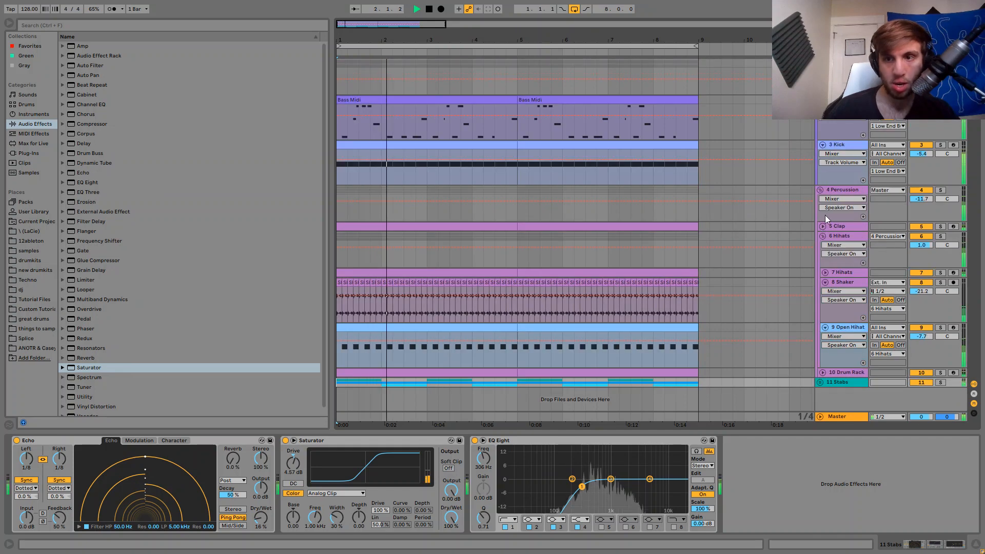
pyautogui.click(823, 236)
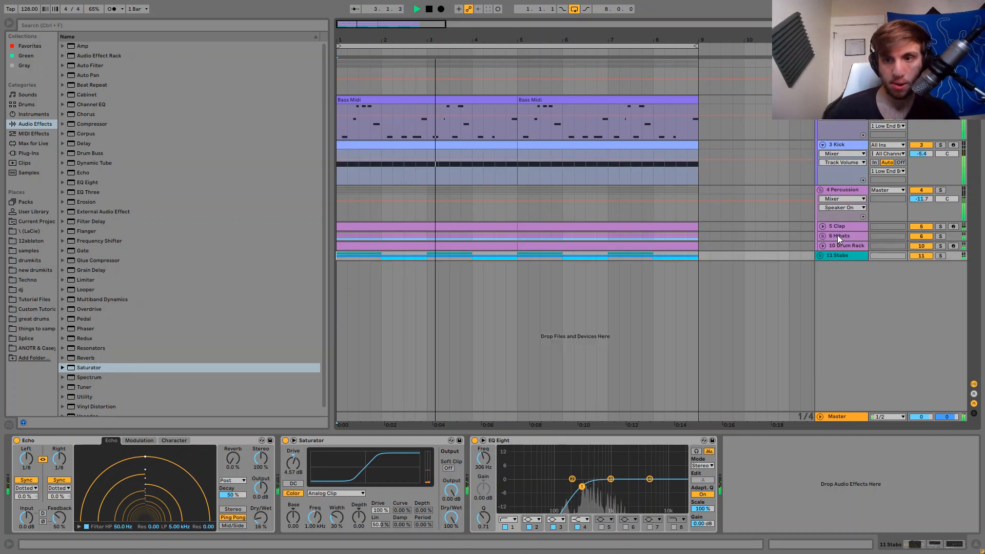
pyautogui.click(841, 256)
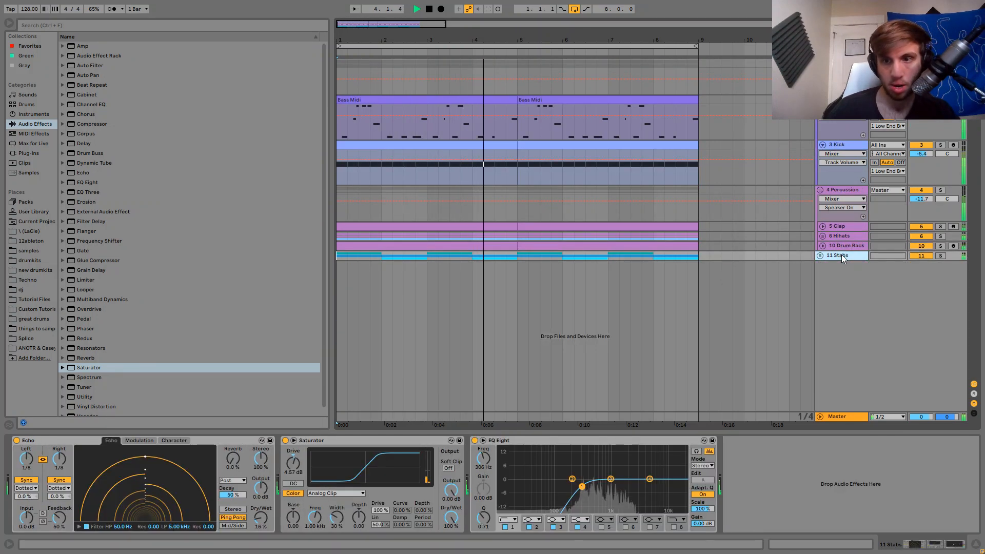
pyautogui.press('u')
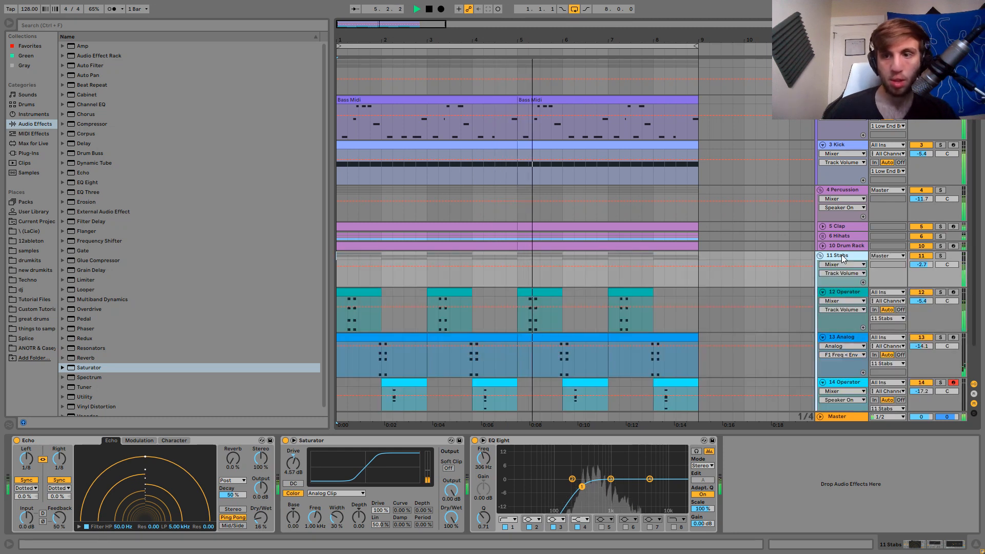
pyautogui.moveTo(922, 265); pyautogui.dragTo(921, 268)
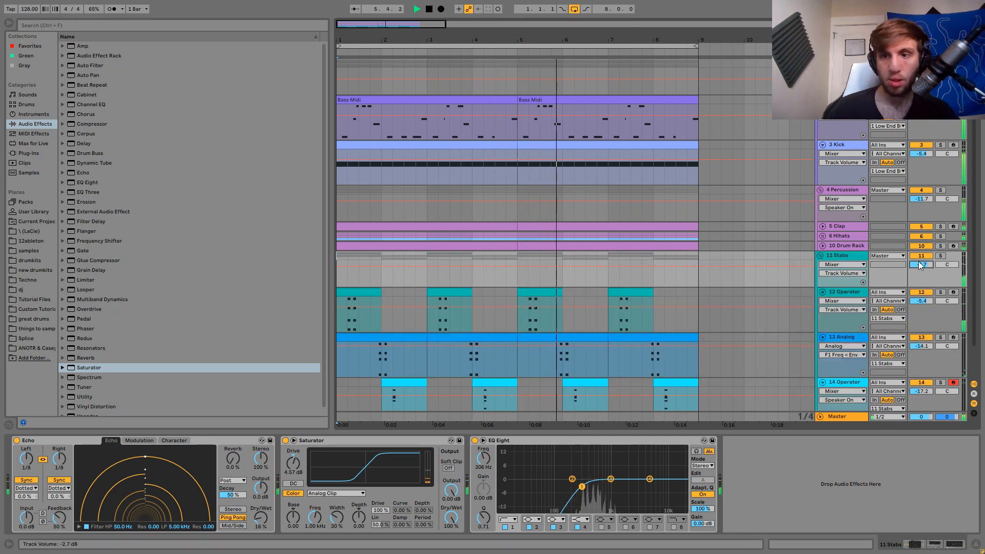
# Fold the Stabs and Percussion groups and the Kick and Bassline tracks, and stop playback.
pyautogui.click(821, 256)
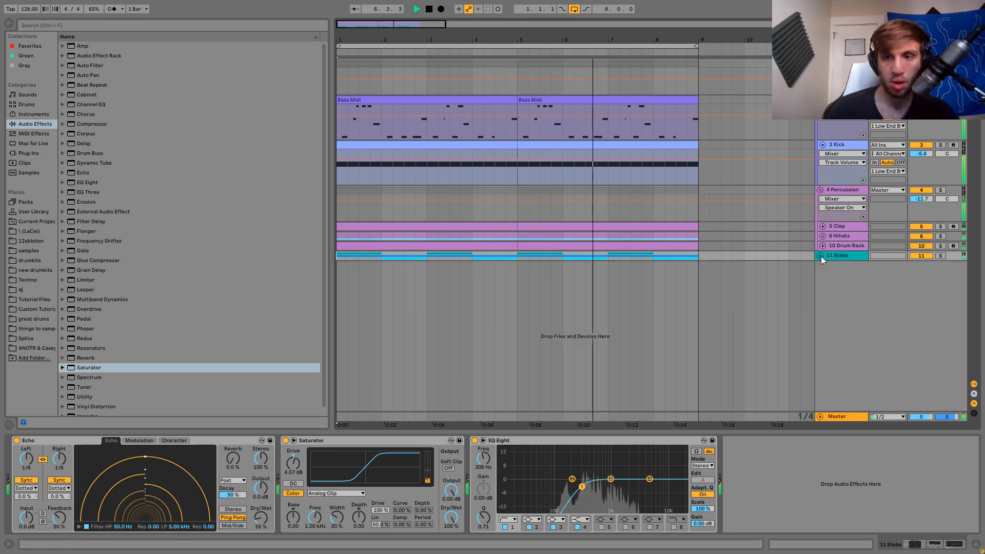
pyautogui.click(820, 191)
pyautogui.click(823, 145)
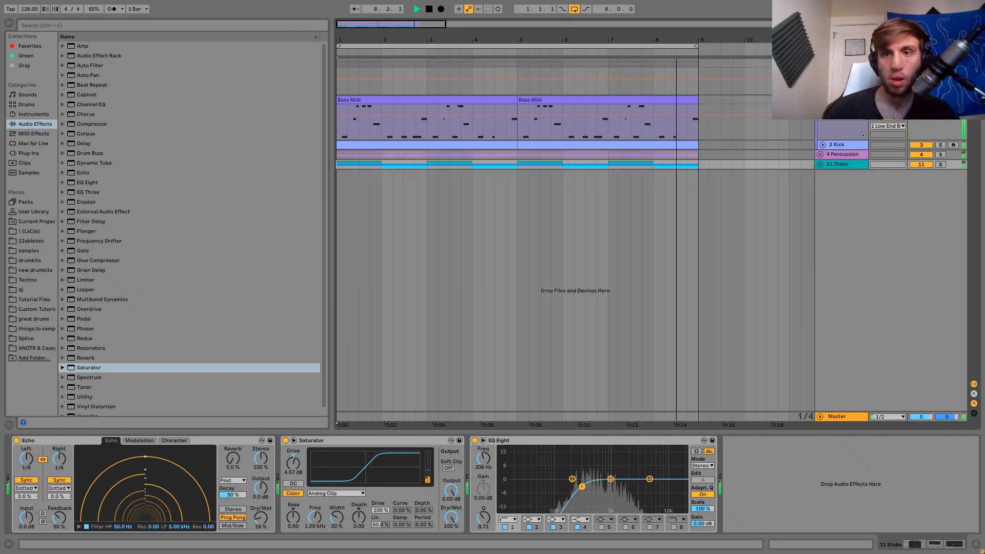
pyautogui.click(822, 100)
pyautogui.press('space')
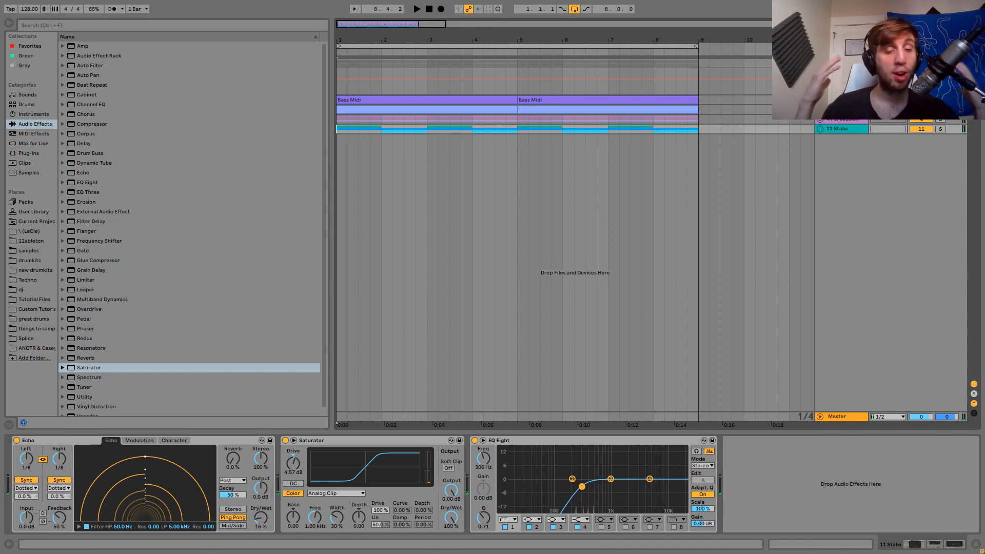
# Move the entire eight-bar loop on all tracks from bar 1 to bar 49 of the arrangement.
pyautogui.moveTo(572, 39); pyautogui.dragTo(380, 38)
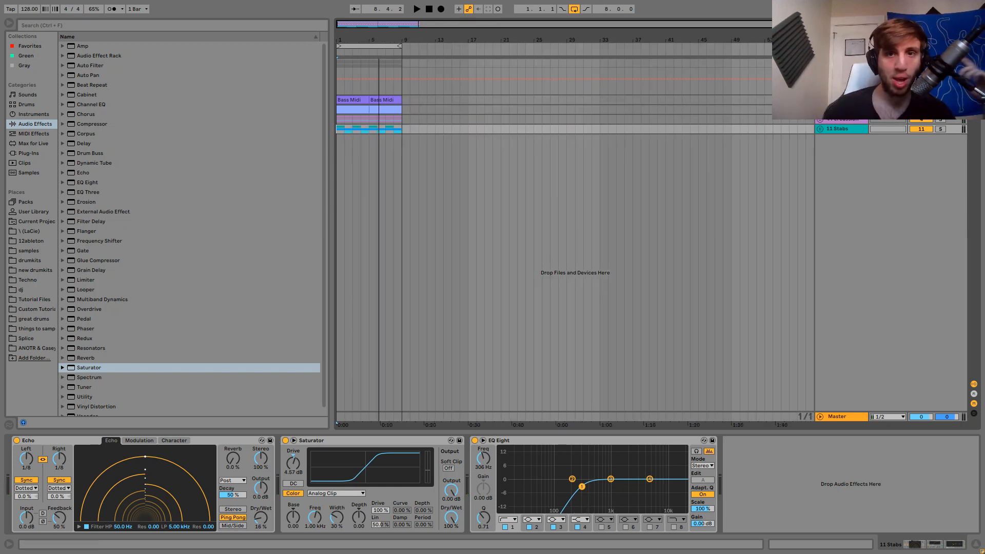
pyautogui.click(399, 62)
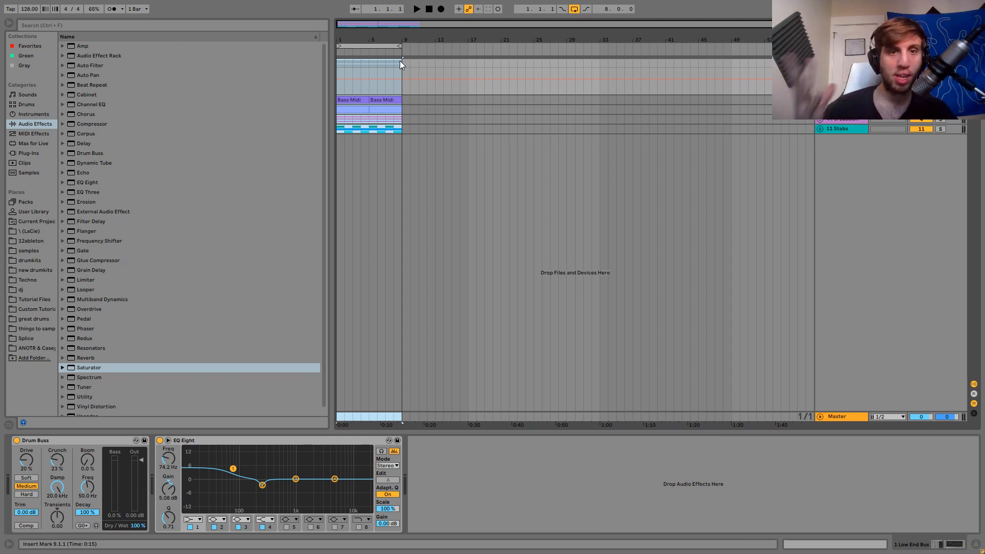
pyautogui.hotkey('ctrl', 'a')
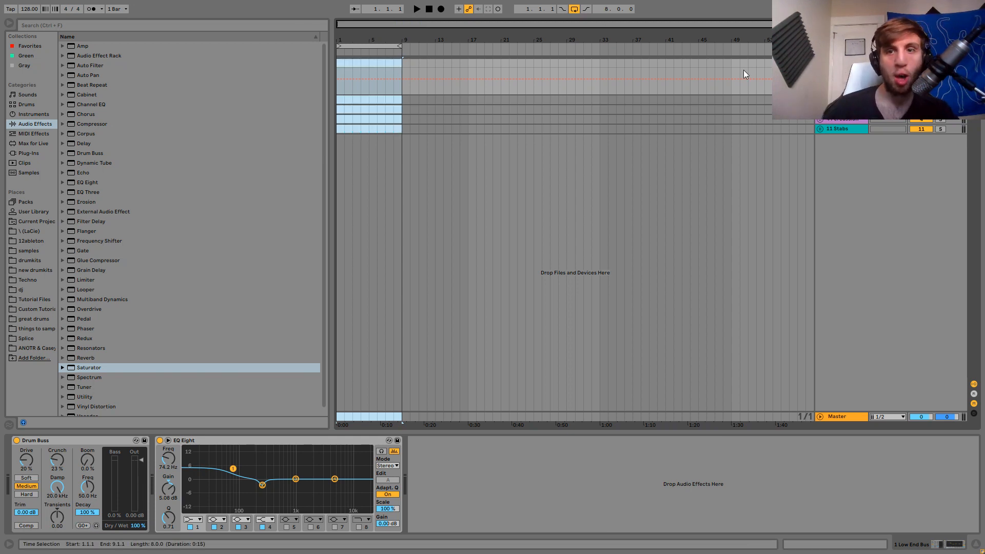
pyautogui.hotkey('ctrl', 'x')
pyautogui.click(730, 65)
pyautogui.hotkey('ctrl', 'v')
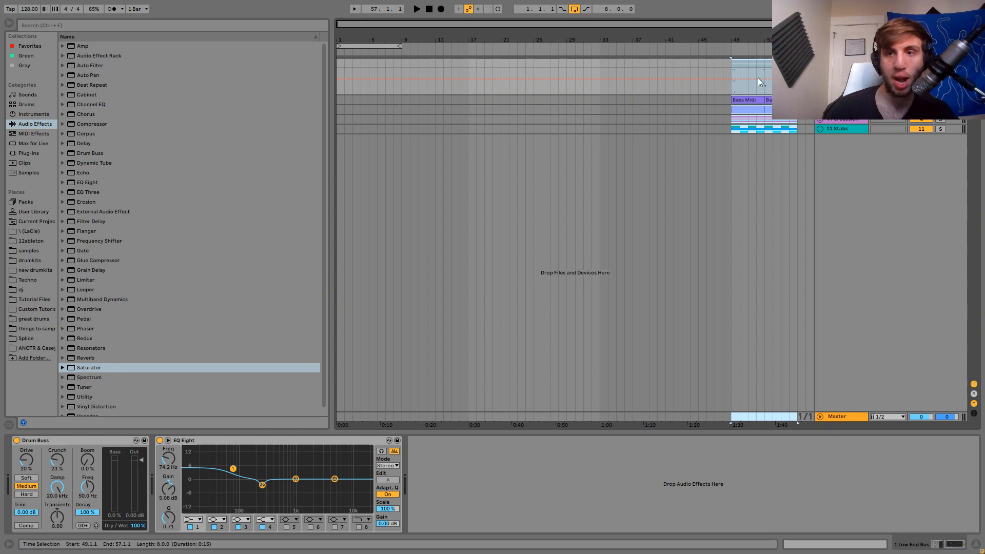
# Copy the first four-bar Kick clip from bar 49 to bar 1 and play it back.
pyautogui.click(742, 111)
pyautogui.moveTo(748, 111); pyautogui.dragTo(352, 112)
pyautogui.press('space')
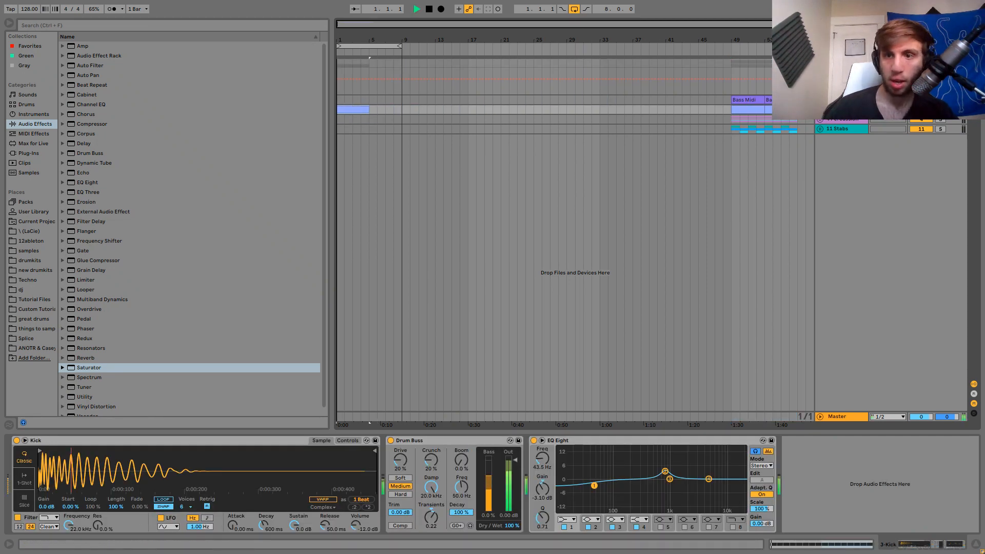
# Unfold the Percussion and Hihats groups, copy the Shaker's first four bars to bar 1 and play them back.
pyautogui.click(821, 119)
pyautogui.press('space')
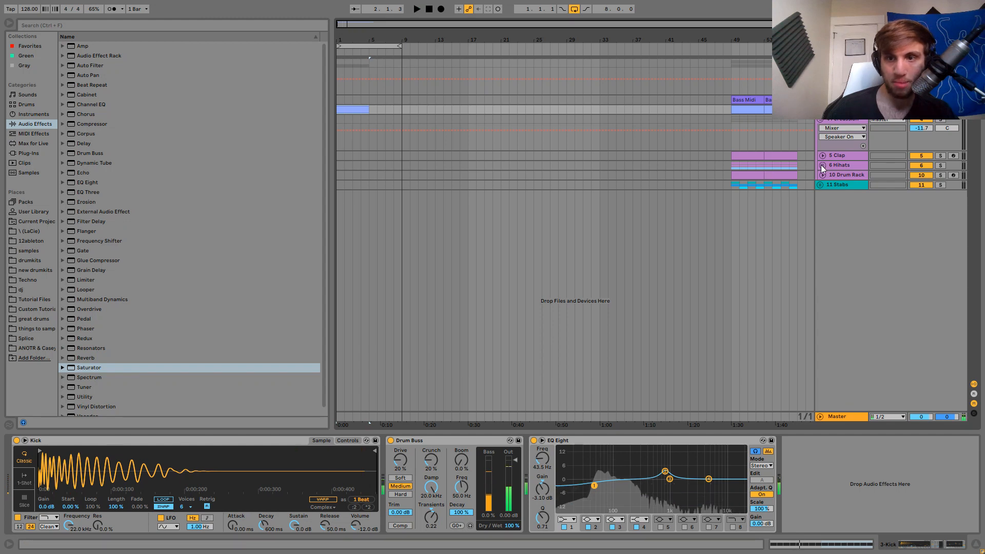
pyautogui.click(822, 166)
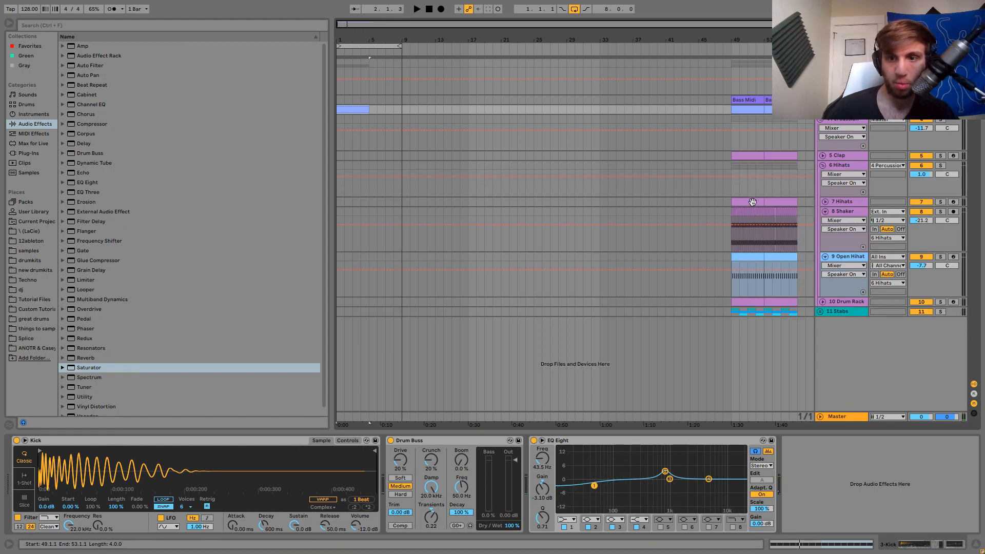
pyautogui.click(762, 213)
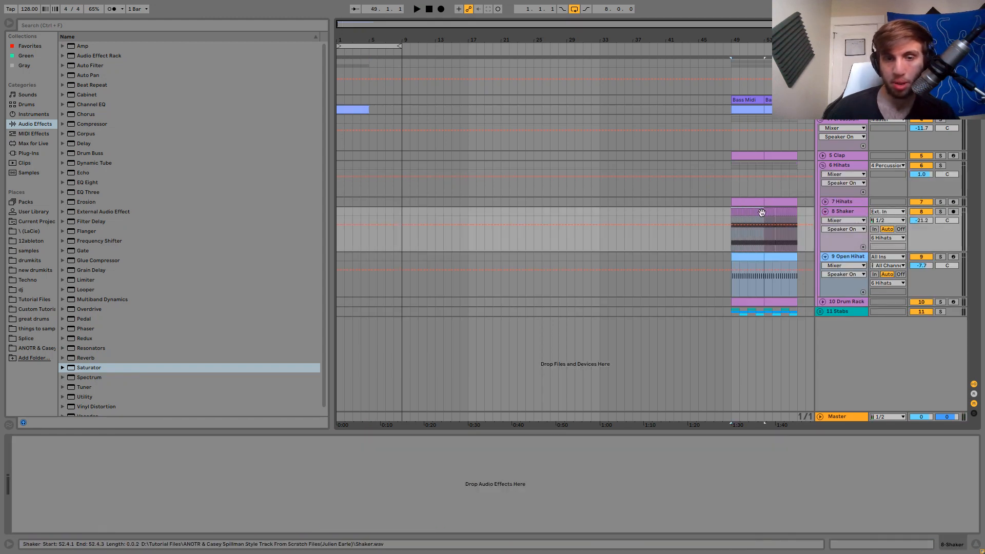
pyautogui.hotkey('ctrl', 'c')
pyautogui.click(338, 210)
pyautogui.hotkey('ctrl', 'v')
pyautogui.press('space')
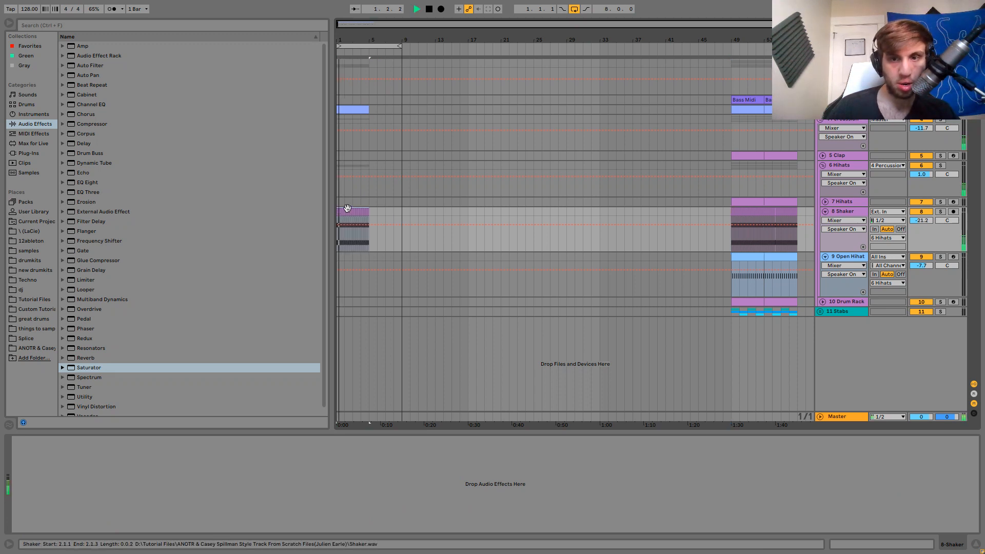
# Duplicate the four-bar Kick and Shaker section so that it also fills bars 5 to 8.
pyautogui.moveTo(371, 210); pyautogui.dragTo(318, 97)
pyautogui.press('space')
pyautogui.hotkey('ctrl', 'd')
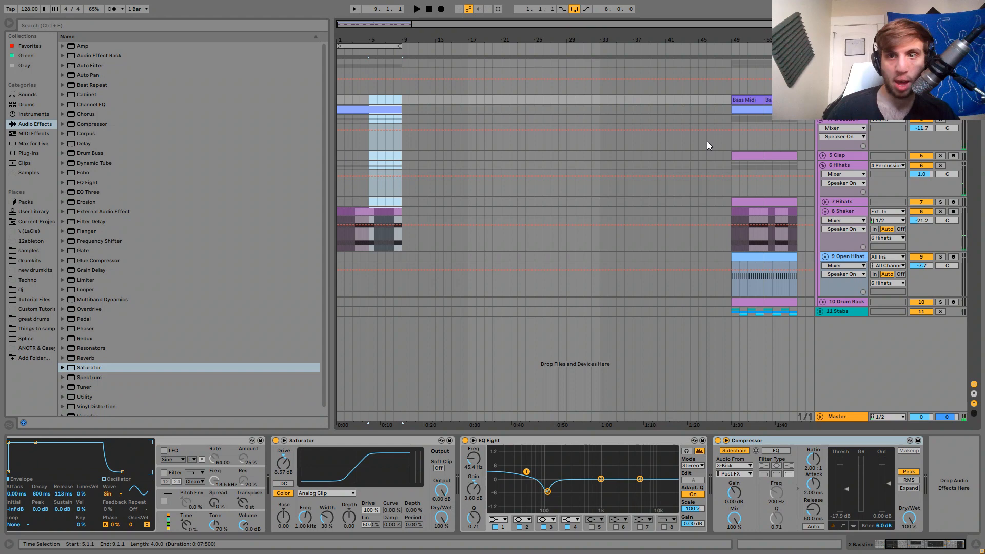
# Copy the four-bar Clap clip to bar 1, repeat it through bar 8 and play the section.
pyautogui.click(738, 155)
pyautogui.click(365, 154)
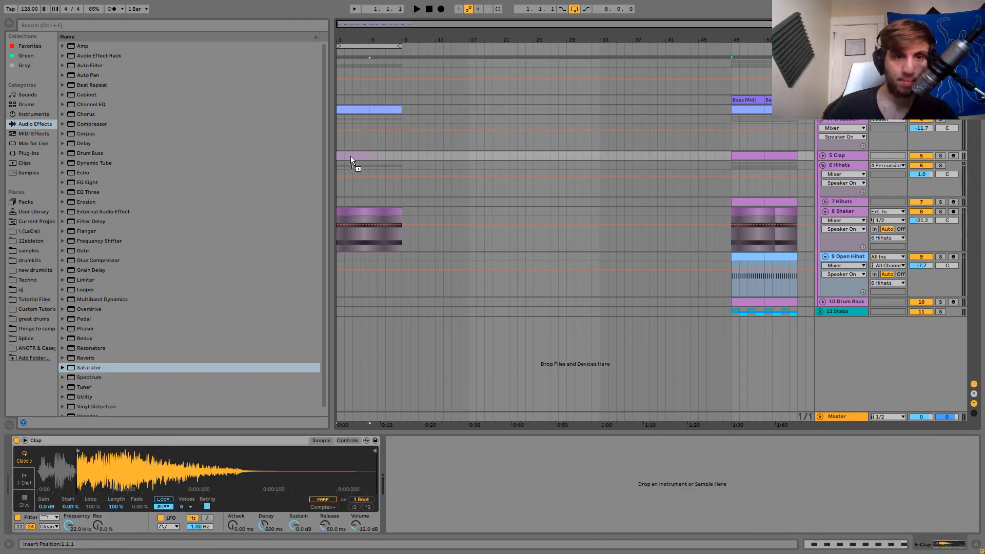
pyautogui.moveTo(350, 156); pyautogui.dragTo(350, 156)
pyautogui.press('space')
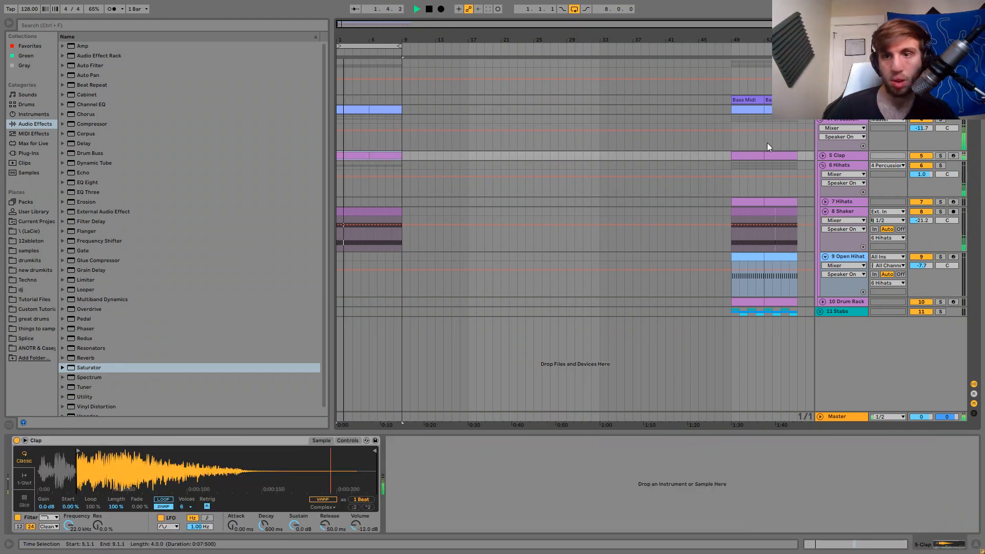
# Drop the attempted Hihats copy and instead copy the four-bar Open Hihat clip to bar 1, repeating it through bar 8.
pyautogui.click(758, 202)
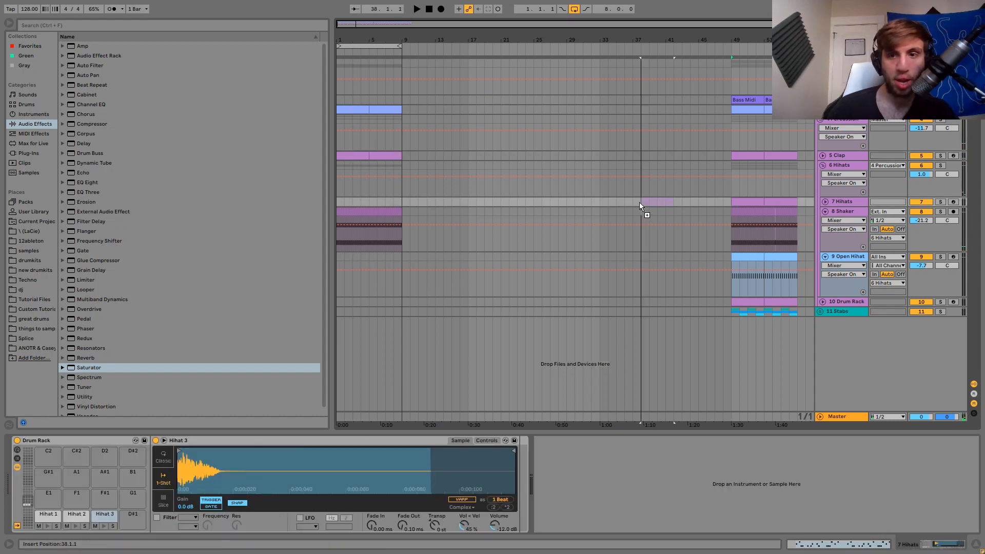
pyautogui.moveTo(640, 202); pyautogui.dragTo(746, 204)
pyautogui.moveTo(755, 256); pyautogui.dragTo(347, 259)
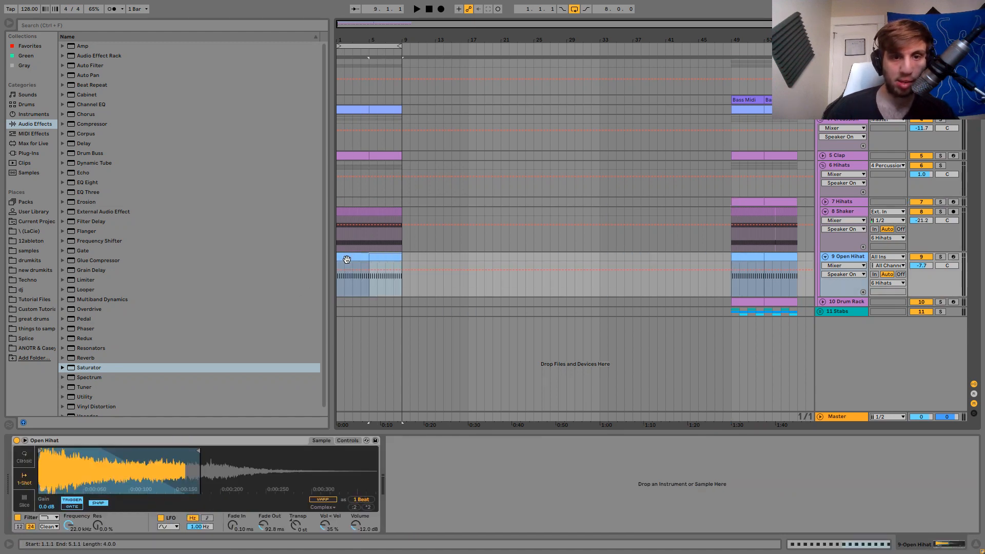
# Move the eight-bar Shaker section from bar 1 to bar 9.
pyautogui.click(359, 226)
pyautogui.press('Delete')
pyautogui.click(403, 211)
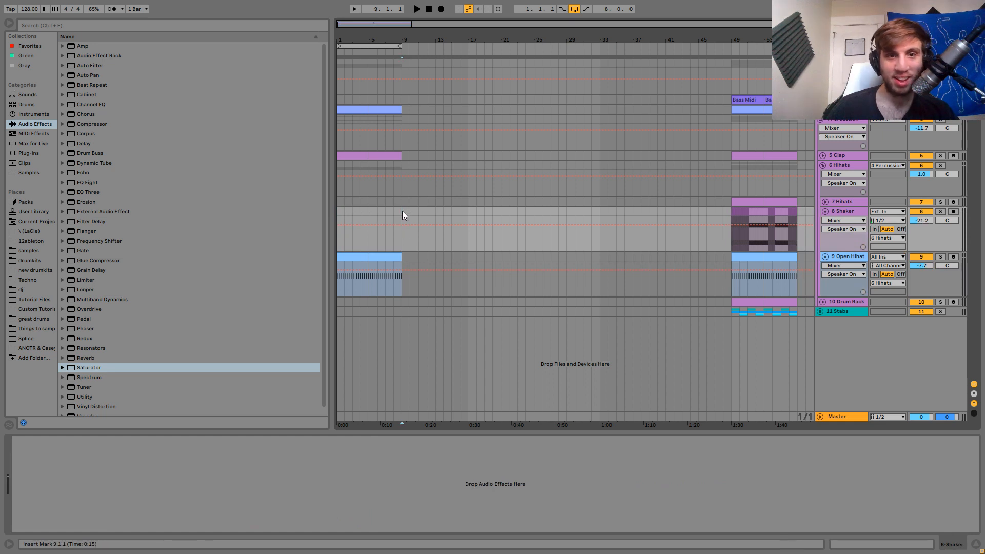
pyautogui.hotkey('ctrl', 'v')
# Add a Fade Out automation drop on the Open Hihat track at bar 30, with a longer fade before it, and play the section.
pyautogui.click(362, 253)
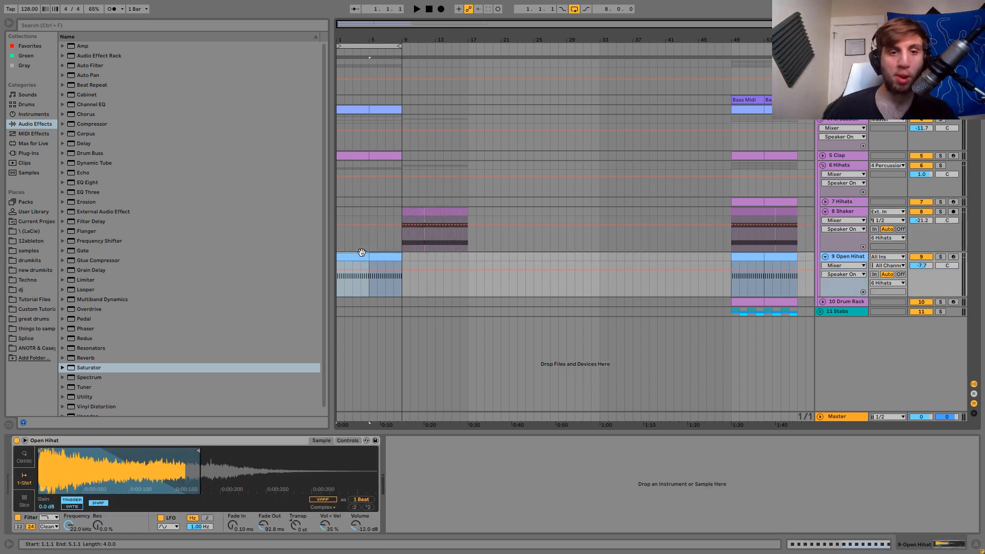
pyautogui.click(262, 526)
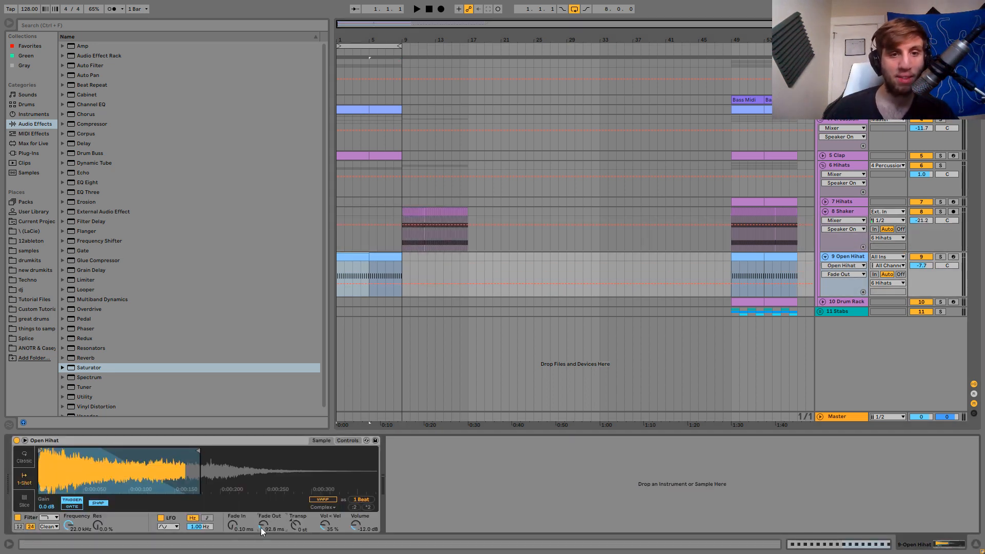
pyautogui.click(399, 285)
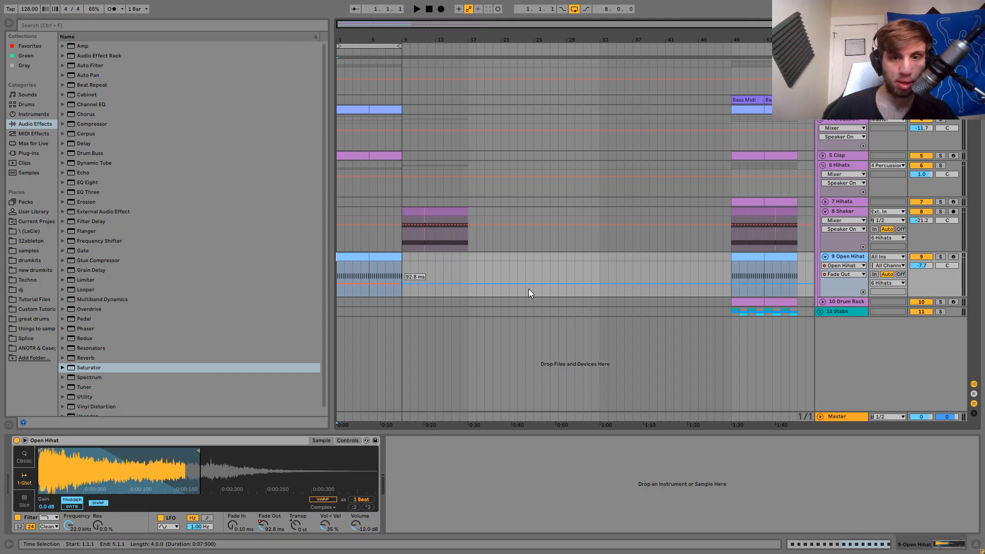
pyautogui.click(575, 283)
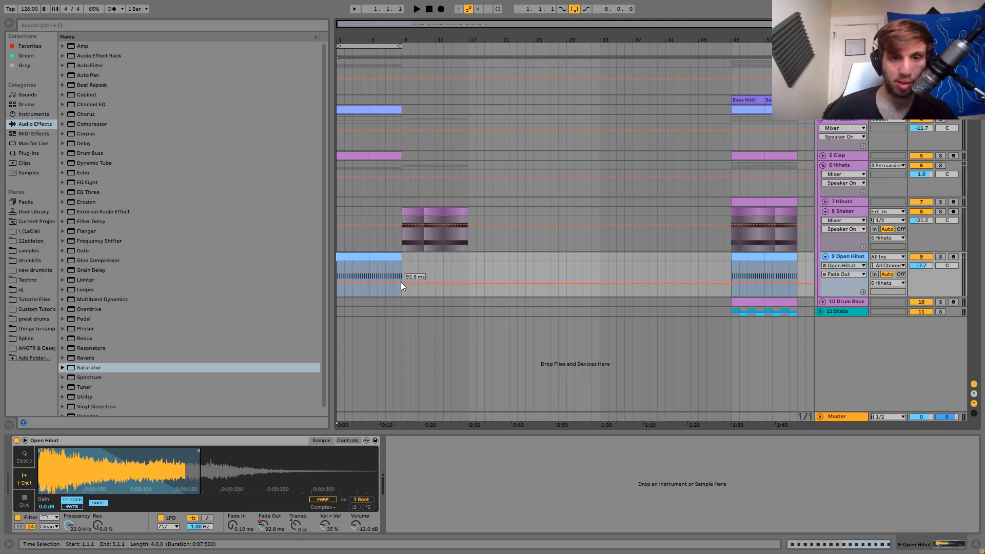
pyautogui.moveTo(402, 283); pyautogui.dragTo(574, 262)
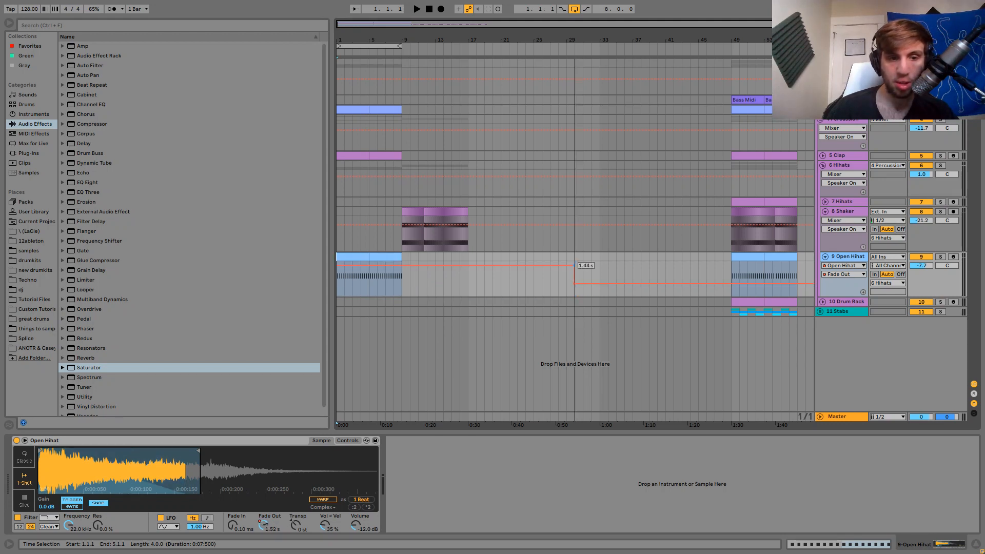
pyautogui.click(354, 257)
pyautogui.press('space')
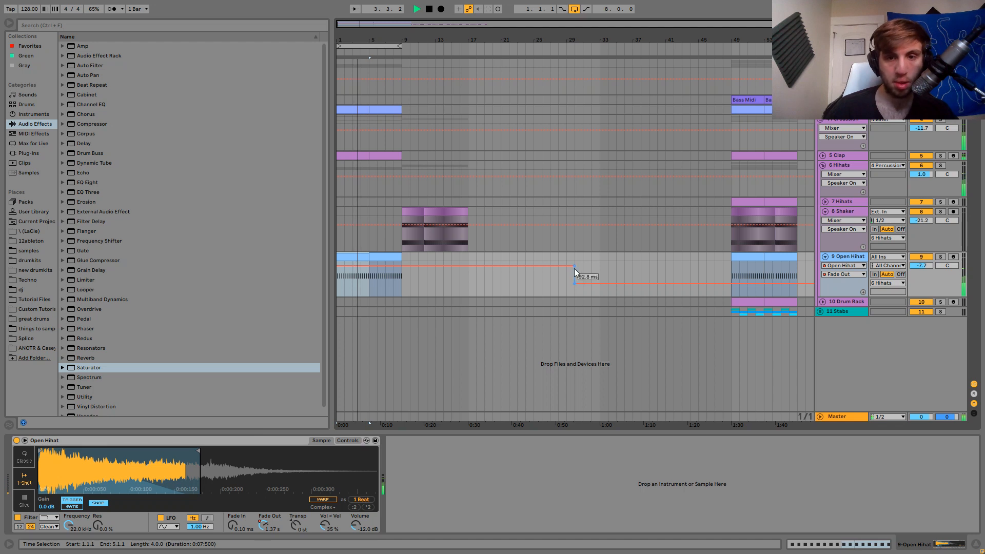
# Audition Open Hihat fade lengths, adjust the sample's end point and set the Fade Out automation before bar 30 to 2.00 s.
pyautogui.moveTo(574, 269); pyautogui.dragTo(574, 261)
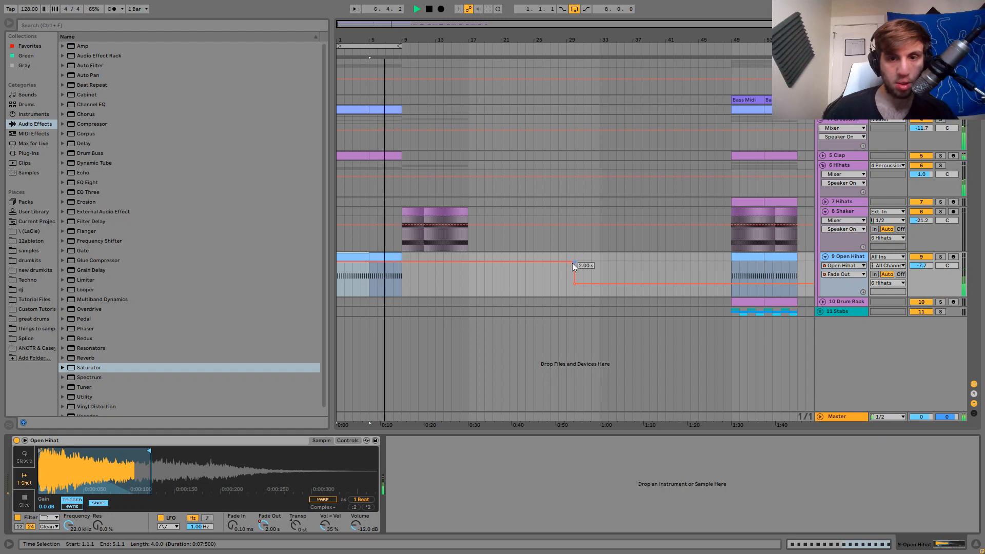
pyautogui.moveTo(574, 262); pyautogui.dragTo(574, 272)
pyautogui.moveTo(575, 276); pyautogui.dragTo(575, 285)
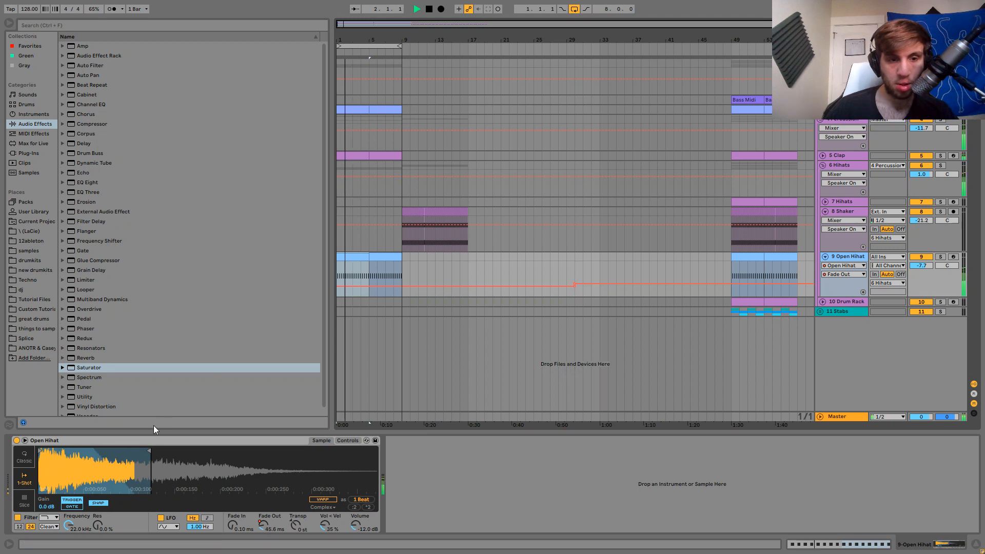
pyautogui.moveTo(150, 451); pyautogui.dragTo(174, 452)
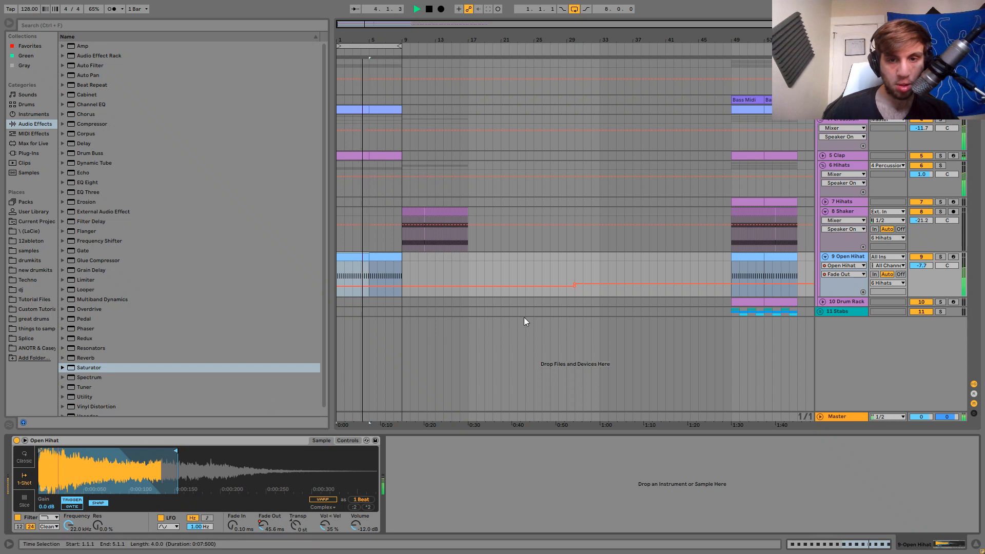
pyautogui.moveTo(574, 288); pyautogui.dragTo(575, 263)
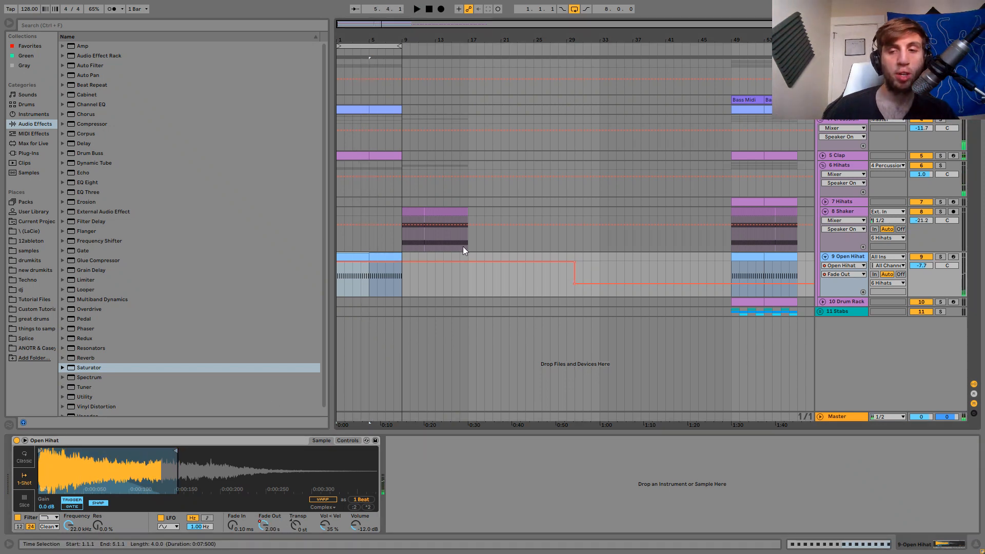
pyautogui.press('space')
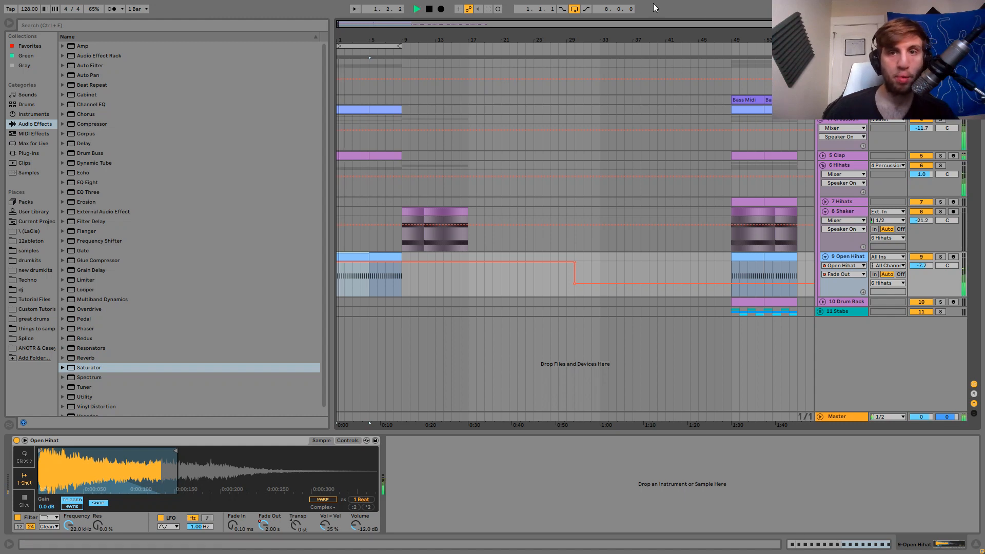
# Copy the first two-bar Analog clip from the Stabs group to bar 1 and delete the second chord from the copy.
pyautogui.click(821, 121)
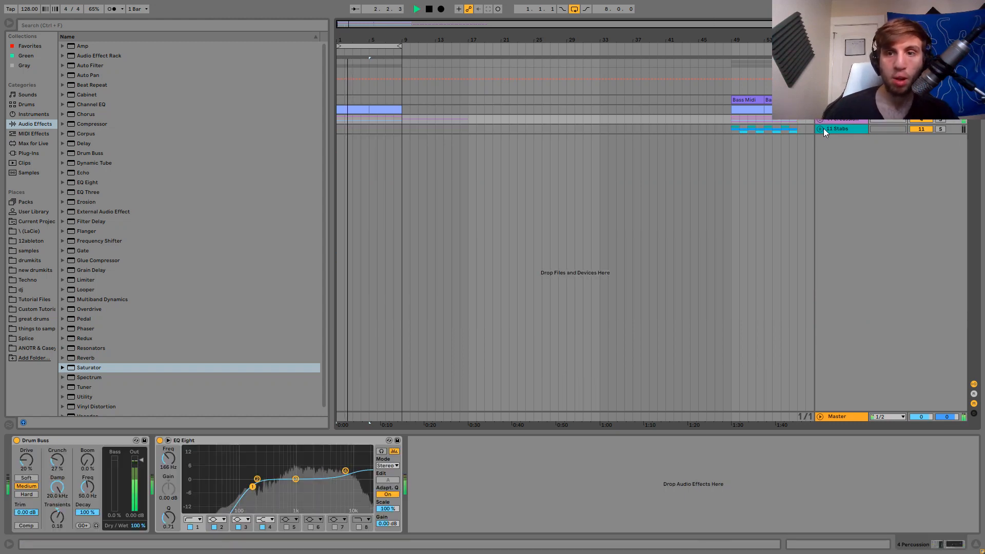
pyautogui.click(822, 128)
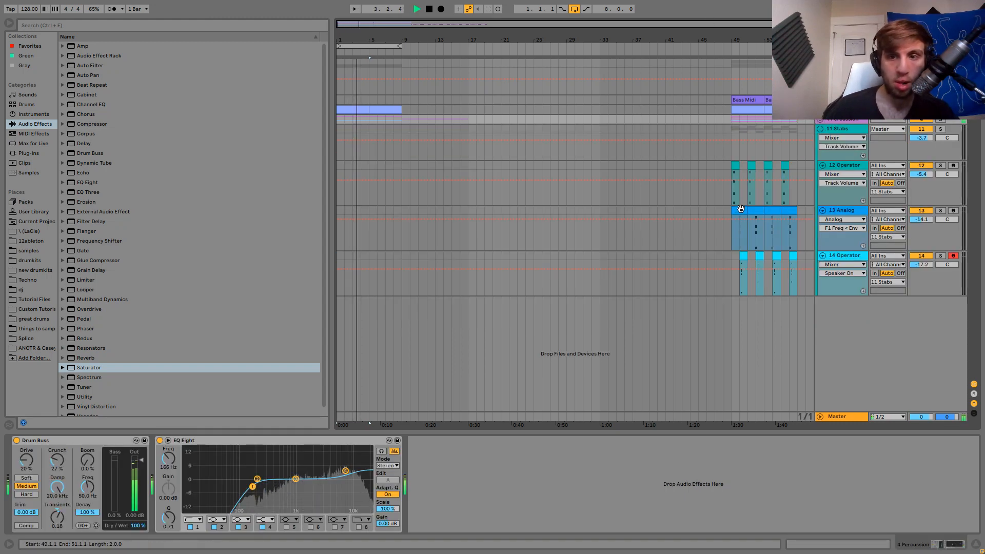
pyautogui.press('space')
pyautogui.moveTo(740, 210); pyautogui.dragTo(346, 226)
pyautogui.doubleClick(345, 212)
pyautogui.moveTo(597, 443); pyautogui.dragTo(621, 321)
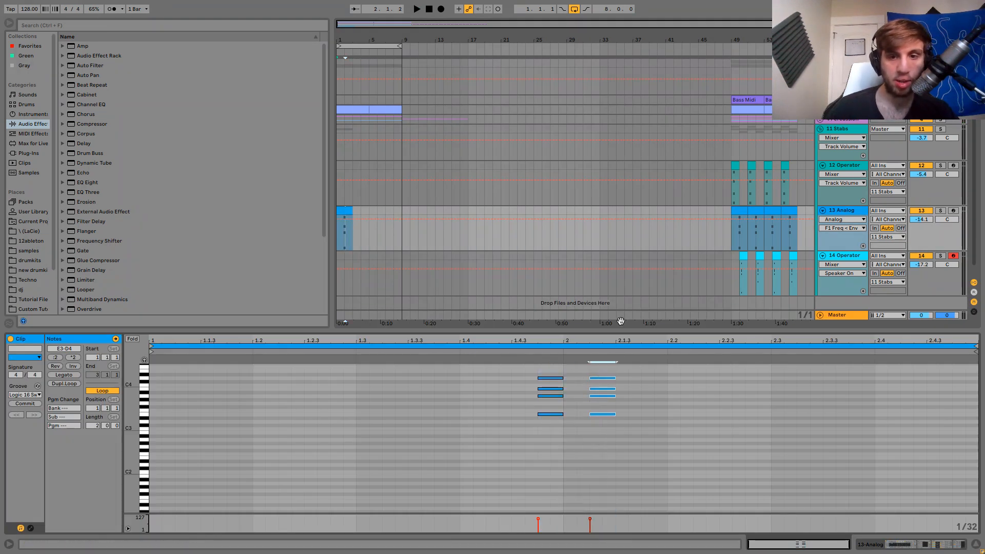
pyautogui.press('Delete')
# Play the section and repeat the edited two-bar Analog clip through bar 8.
pyautogui.press('space')
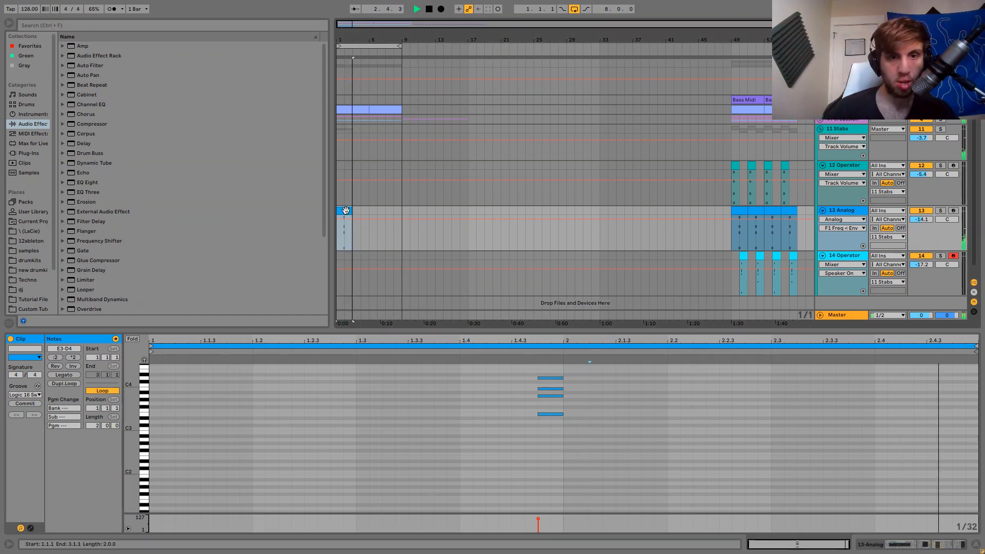
pyautogui.hotkey('ctrl', 'd')
pyautogui.hotkey('ctrl', 'd')
pyautogui.hotkey('ctrl', 'd')
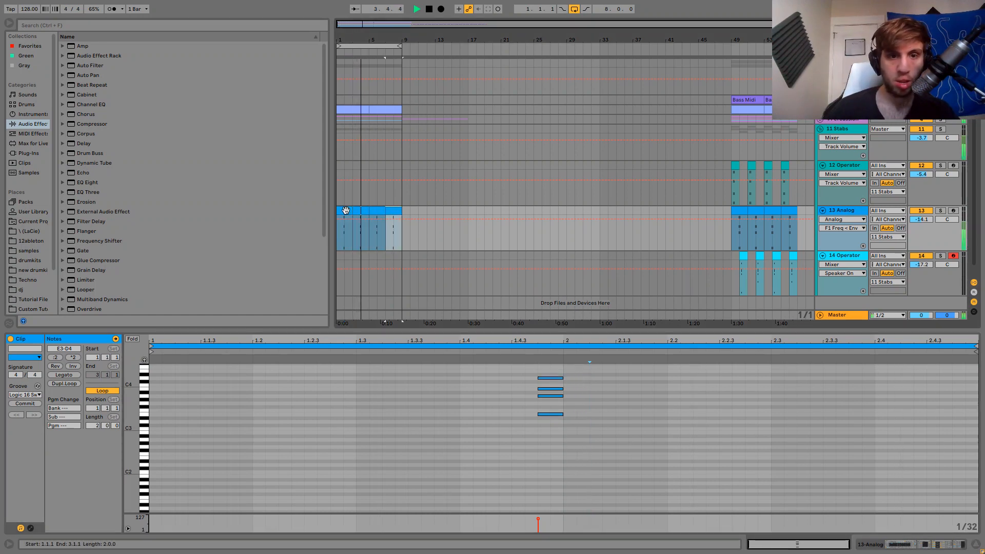
# Move the eight-bar Analog section from bar 1 to bar 9.
pyautogui.keyDown('shift'); pyautogui.click(346, 210); pyautogui.keyUp('shift')
pyautogui.press('space')
pyautogui.hotkey('ctrl', 'x')
pyautogui.click(403, 212)
pyautogui.hotkey('ctrl', 'v')
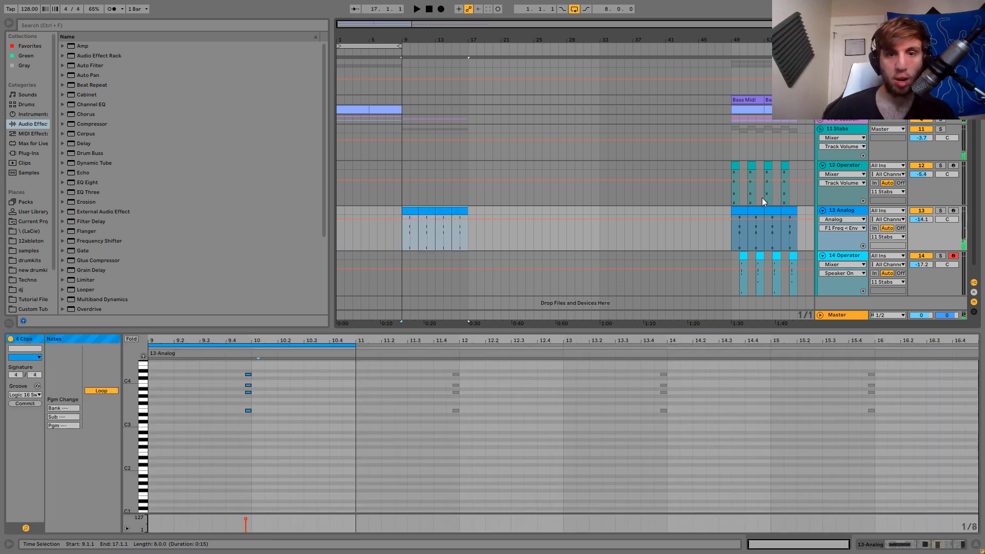
# Duplicate the first eight bars of the Kick and Percussion group into bars 9 to 16 and play from bar 9.
pyautogui.click(835, 213)
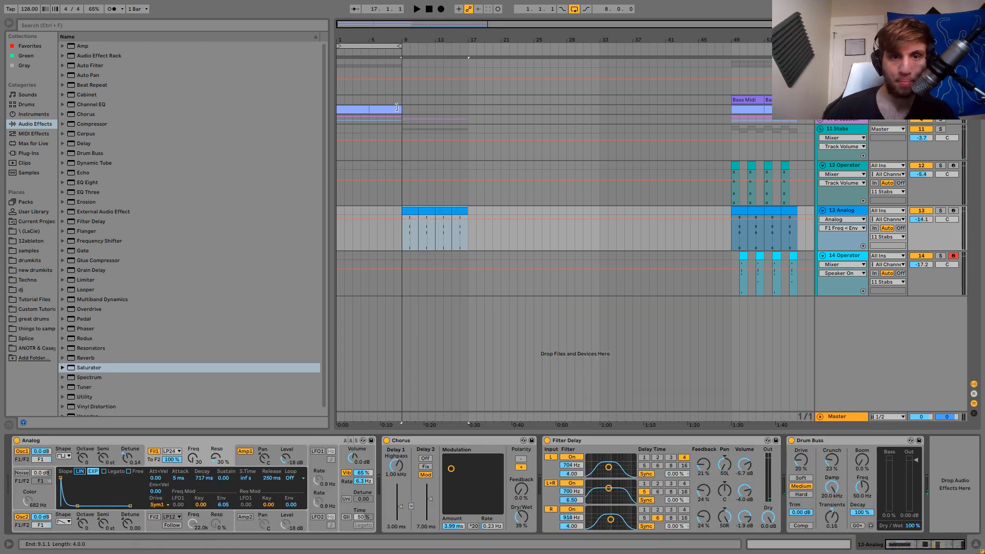
pyautogui.click(396, 107)
pyautogui.keyDown('shift'); pyautogui.click(336, 121); pyautogui.keyUp('shift')
pyautogui.hotkey('ctrl', 'd')
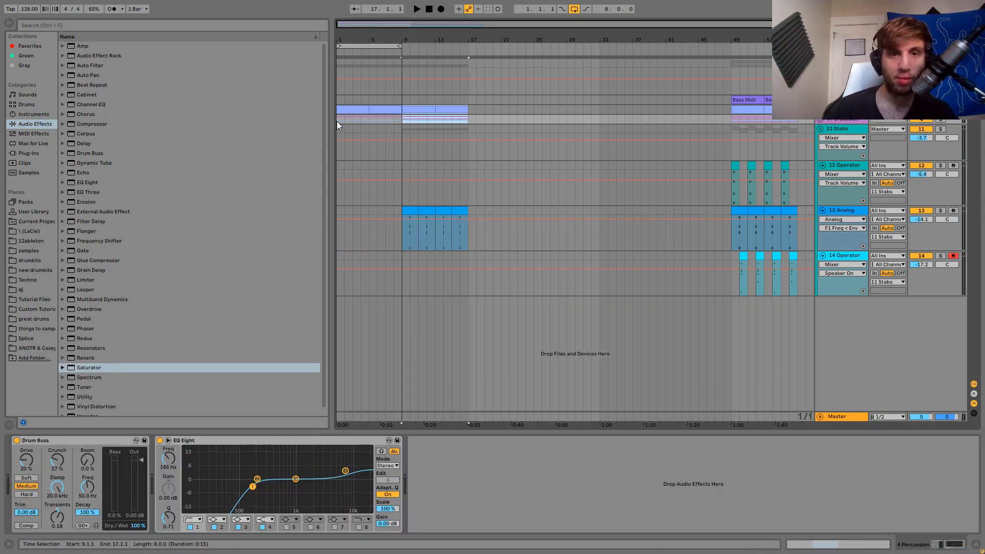
pyautogui.press('space')
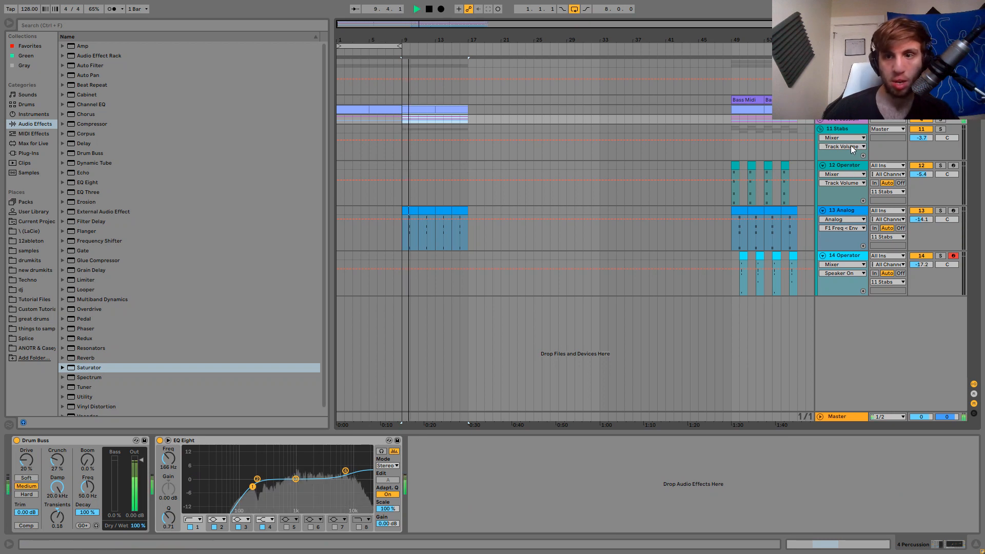
# Duplicate the section from Kick to Analog in bars 9 to 16 so that it also fills bars 17 to 24.
pyautogui.click(855, 128)
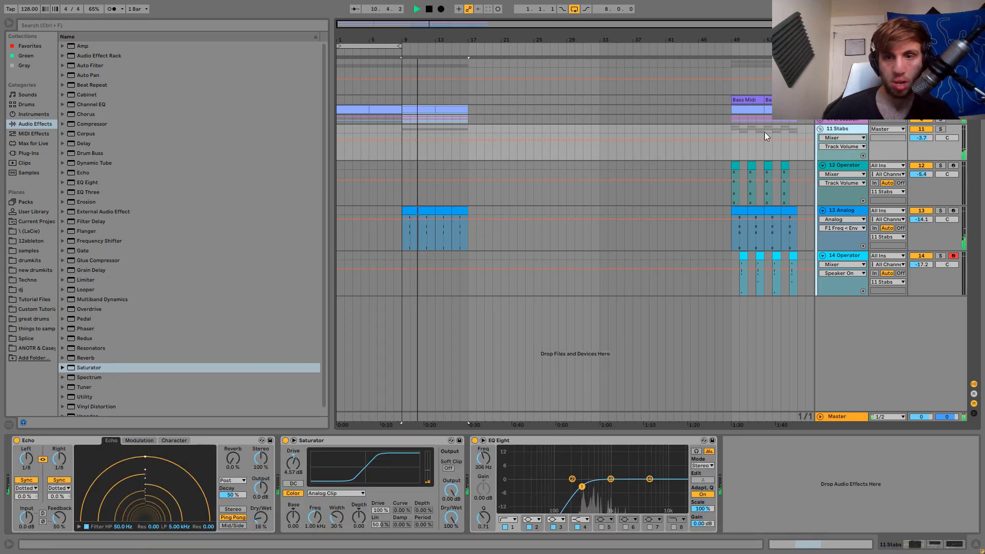
pyautogui.click(457, 211)
pyautogui.keyDown('shift'); pyautogui.click(411, 110); pyautogui.keyUp('shift')
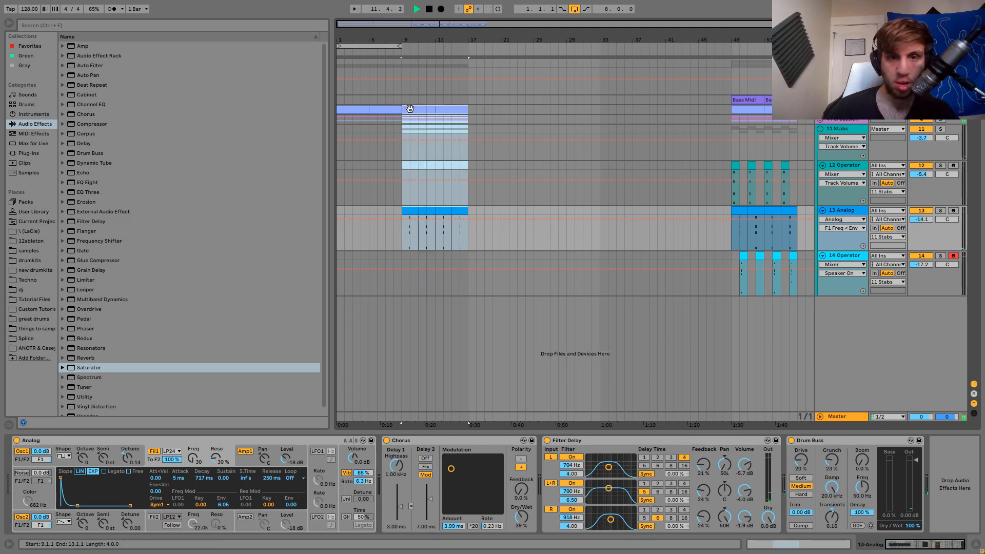
pyautogui.hotkey('ctrl', 'd')
pyautogui.press('space')
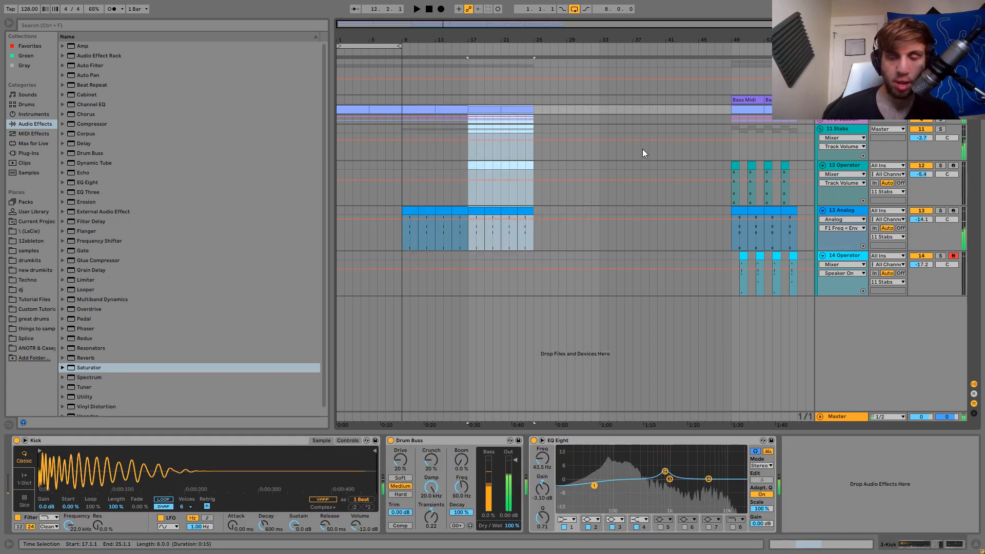
# Add an Auto Filter to the Stabs group, automate its Frequency to rise from bar 9 to bar 25, and play it.
pyautogui.click(845, 131)
pyautogui.click(402, 127)
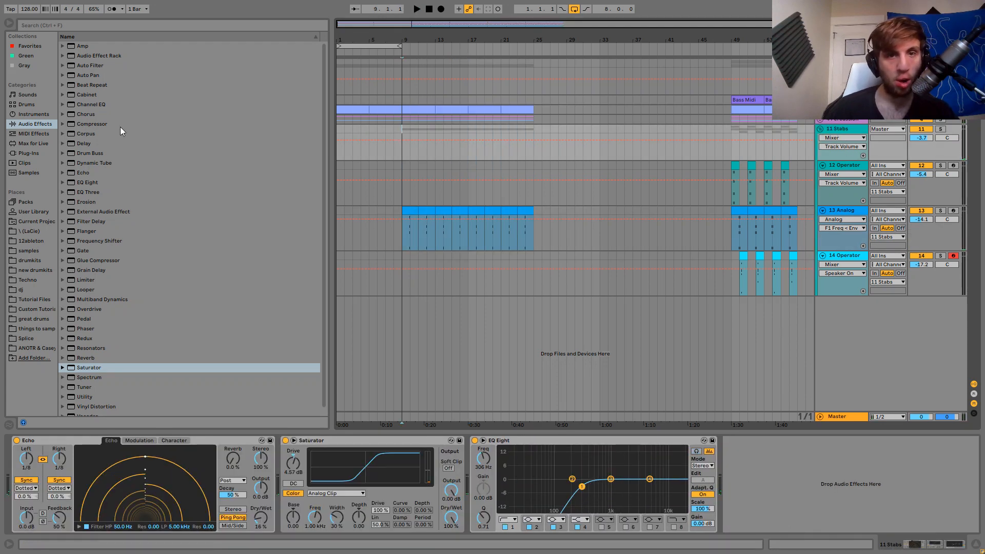
pyautogui.doubleClick(87, 65)
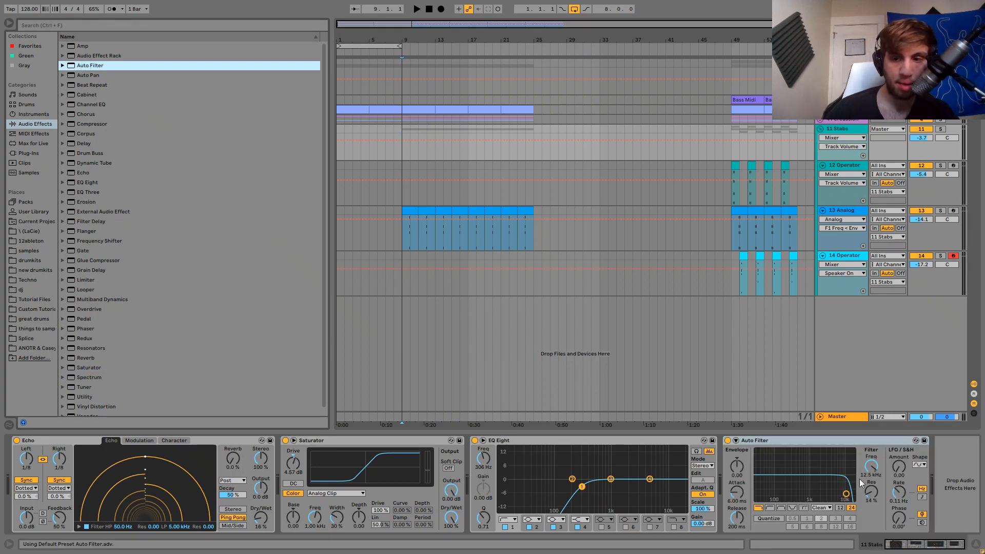
pyautogui.click(534, 135)
pyautogui.moveTo(403, 134); pyautogui.dragTo(401, 150)
pyautogui.press('space')
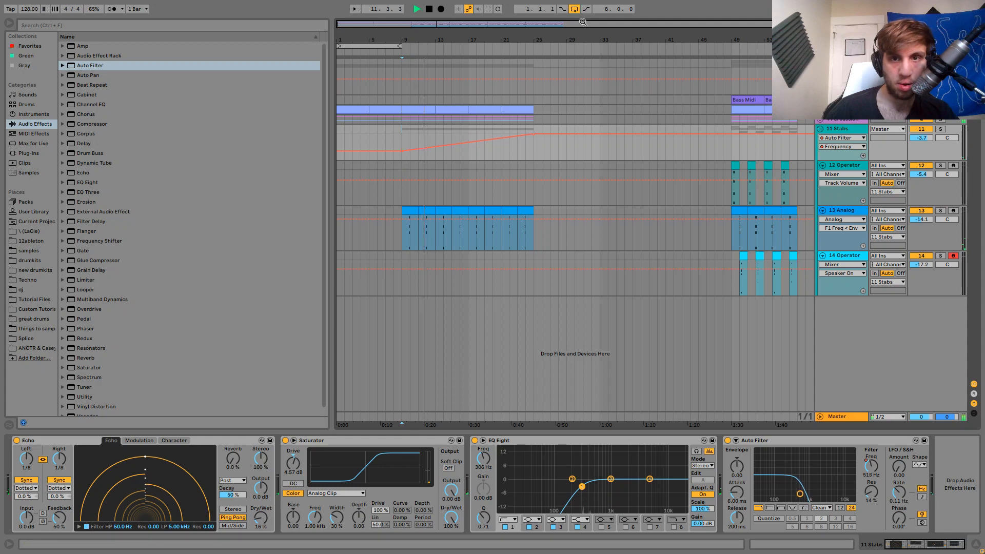
# Copy the four-bar Hihats clip to bar 17, repeat it through bar 24 and loop bars 17 to 24.
pyautogui.scroll(5, 748, 194)
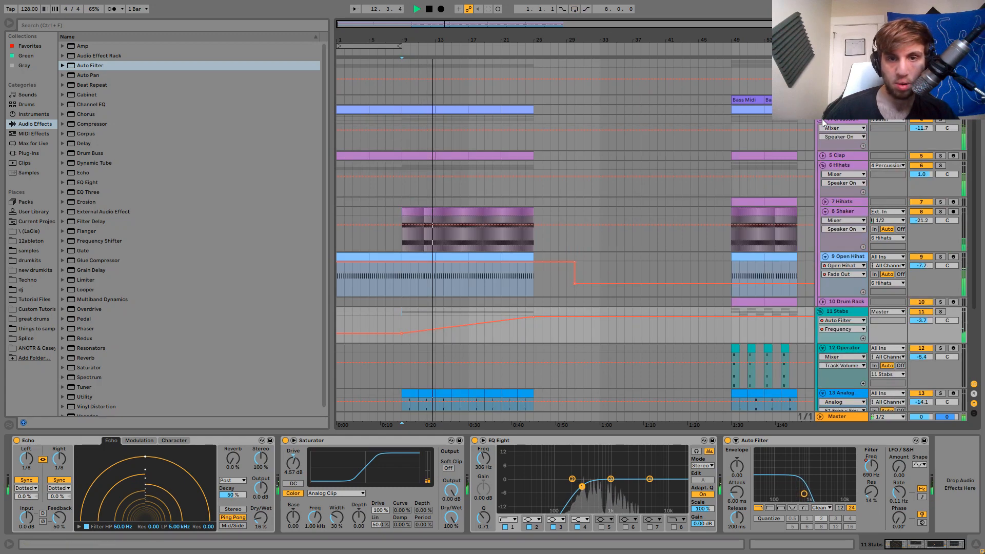
pyautogui.scroll(1, 748, 194)
pyautogui.click(749, 195)
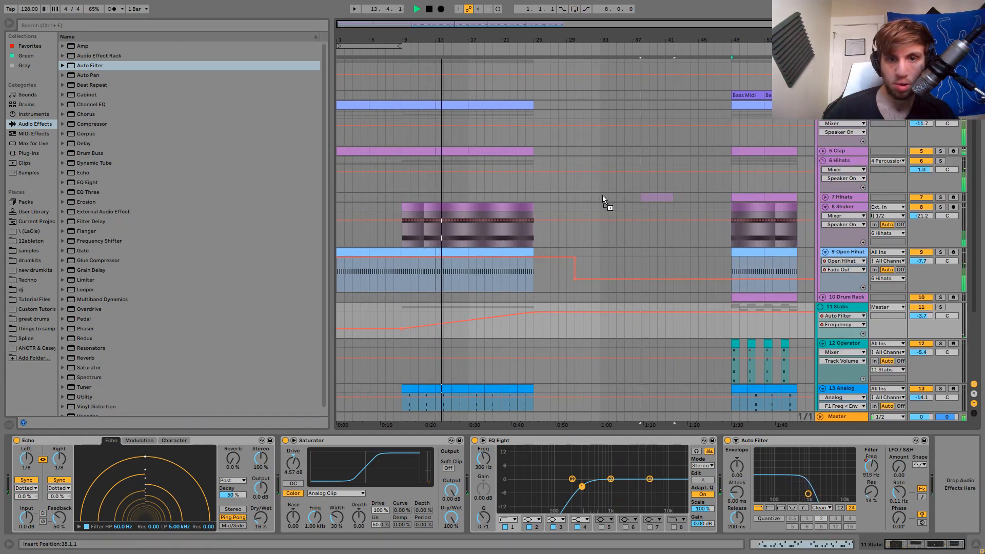
pyautogui.moveTo(603, 195); pyautogui.dragTo(489, 196)
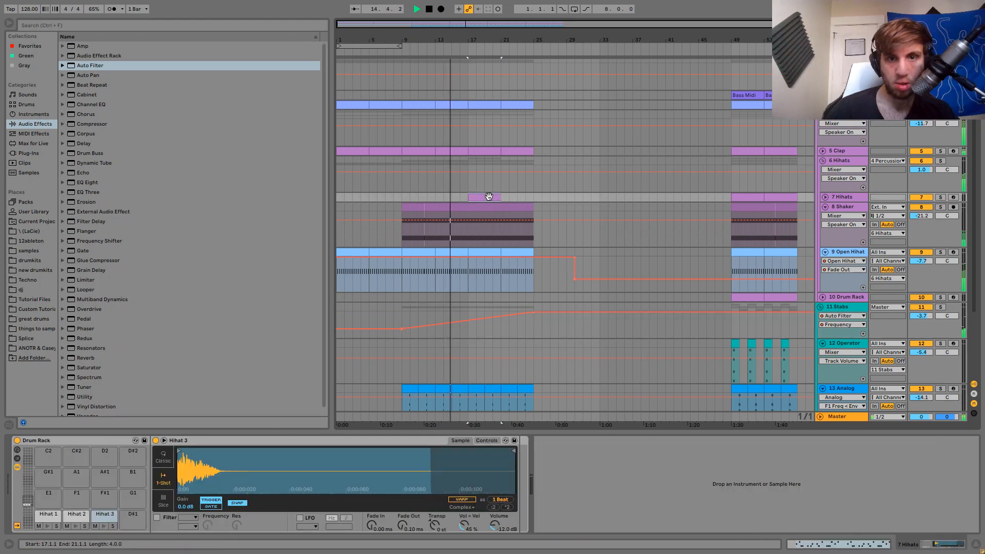
pyautogui.hotkey('ctrl', 'l')
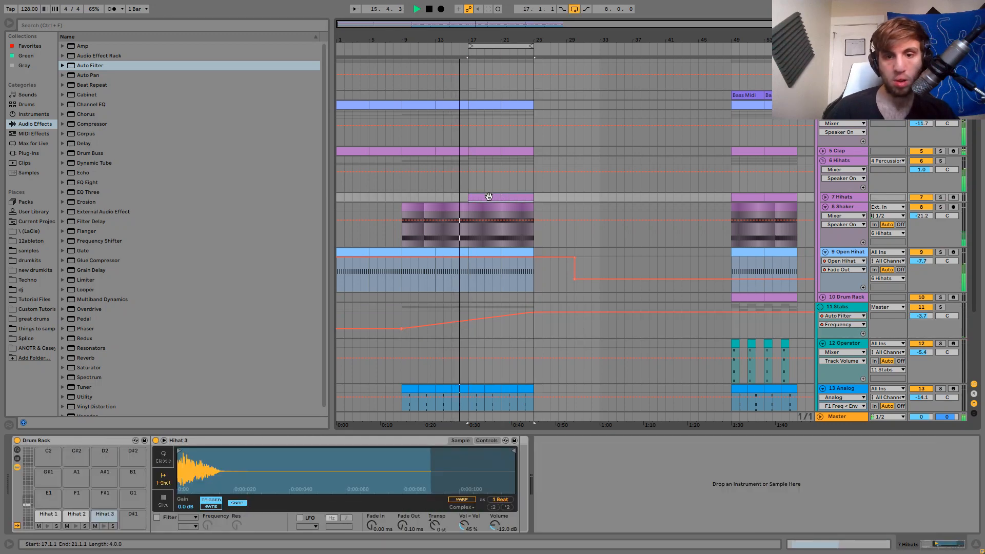
# Duplicate bars 17 to 24 from Kick to Analog into bars 25 to 32, turn off the loop and stop playback.
pyautogui.scroll(-1, 781, 371)
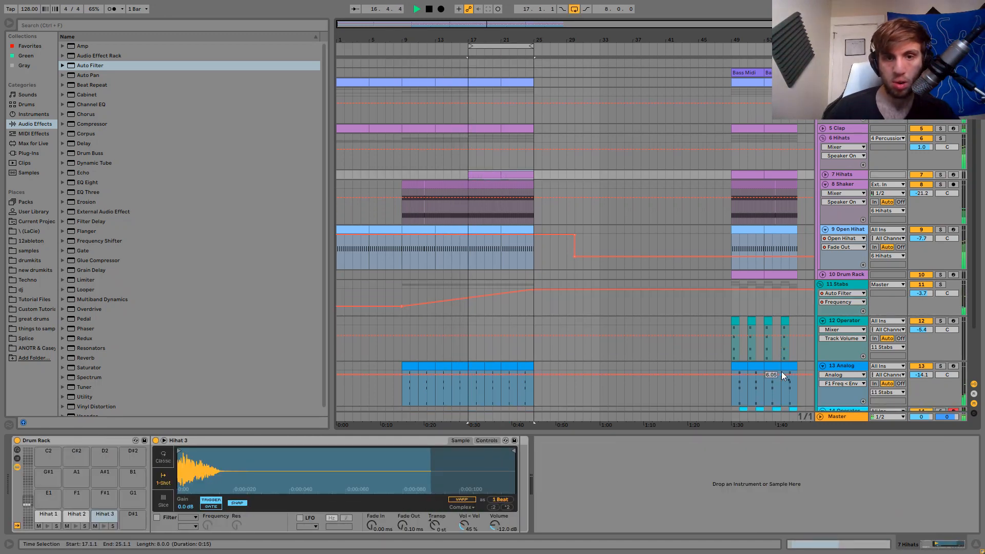
pyautogui.click(844, 231)
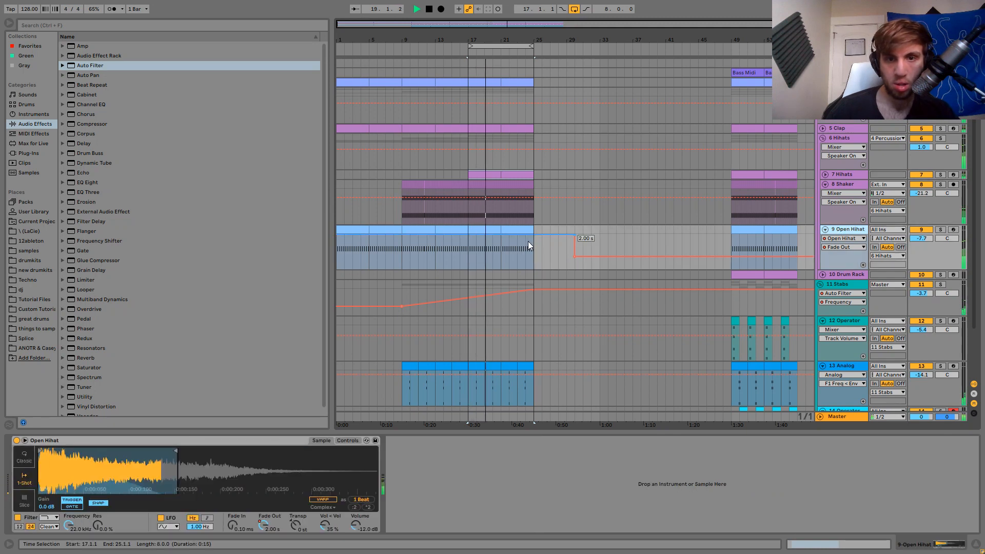
pyautogui.scroll(1, 533, 237)
pyautogui.click(474, 109)
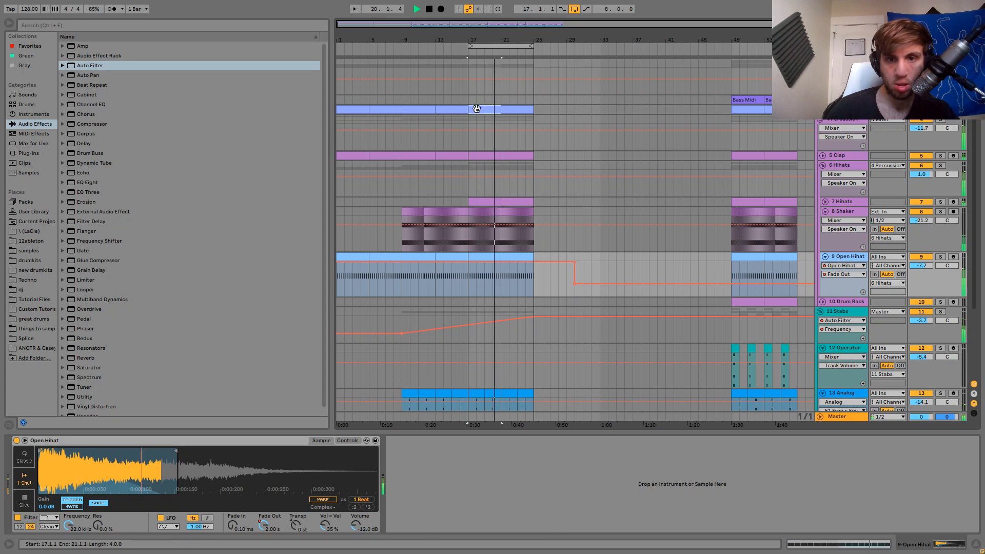
pyautogui.scroll(-2, 529, 336)
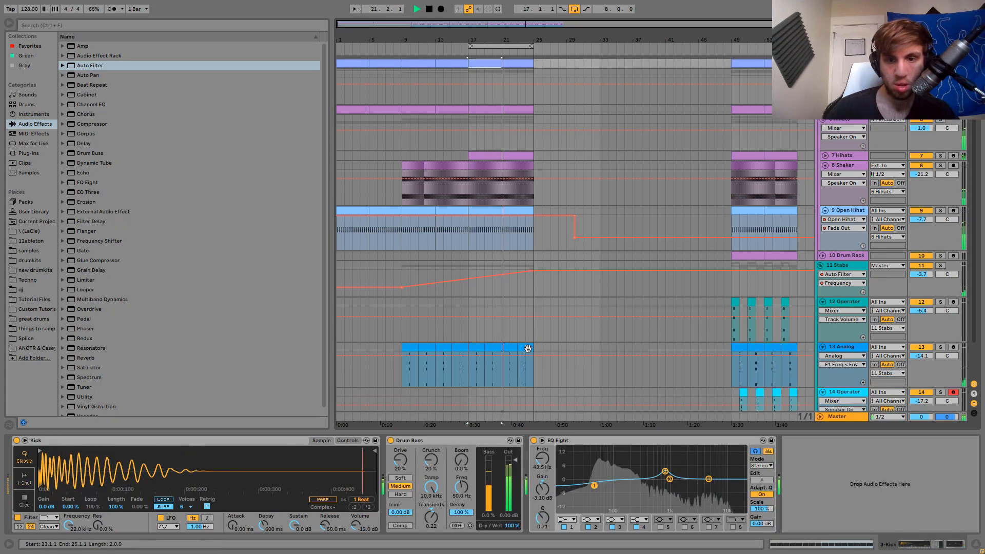
pyautogui.keyDown('shift'); pyautogui.click(527, 348); pyautogui.keyUp('shift')
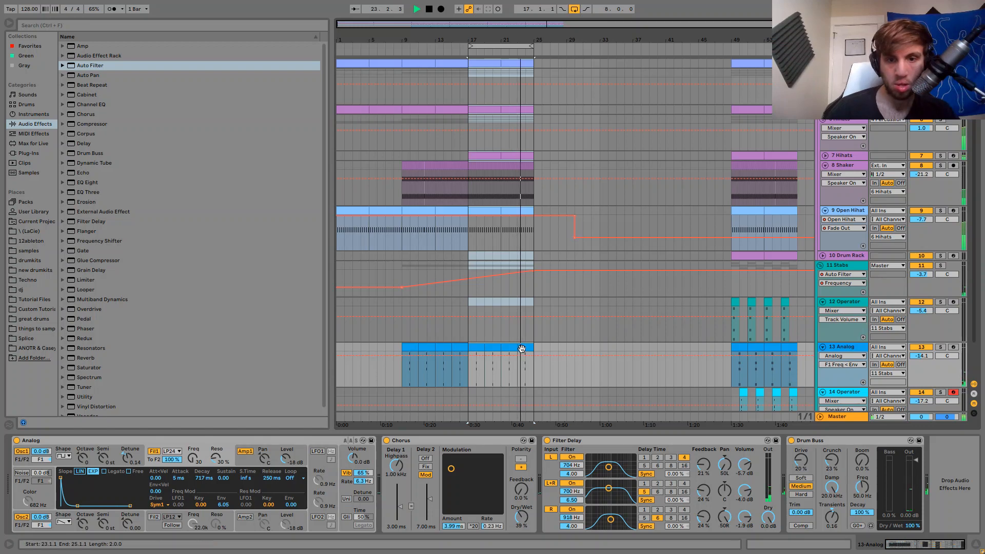
pyautogui.hotkey('ctrl', 'd')
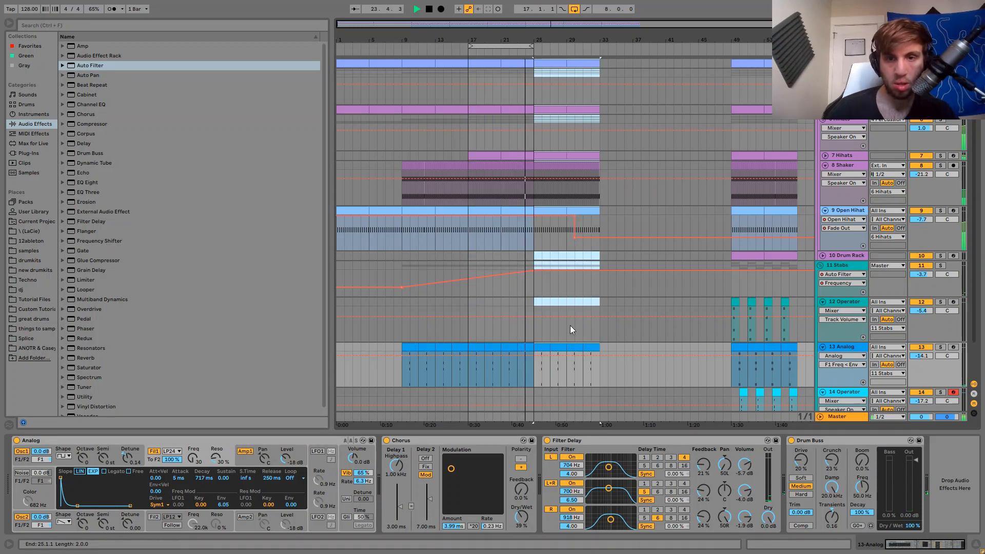
pyautogui.click(576, 11)
pyautogui.press('space')
# Shorten the Kick clip that starts at bar 21 so bar 24 has no kick, and play from bar 22.4.
pyautogui.scroll(1, 544, 101)
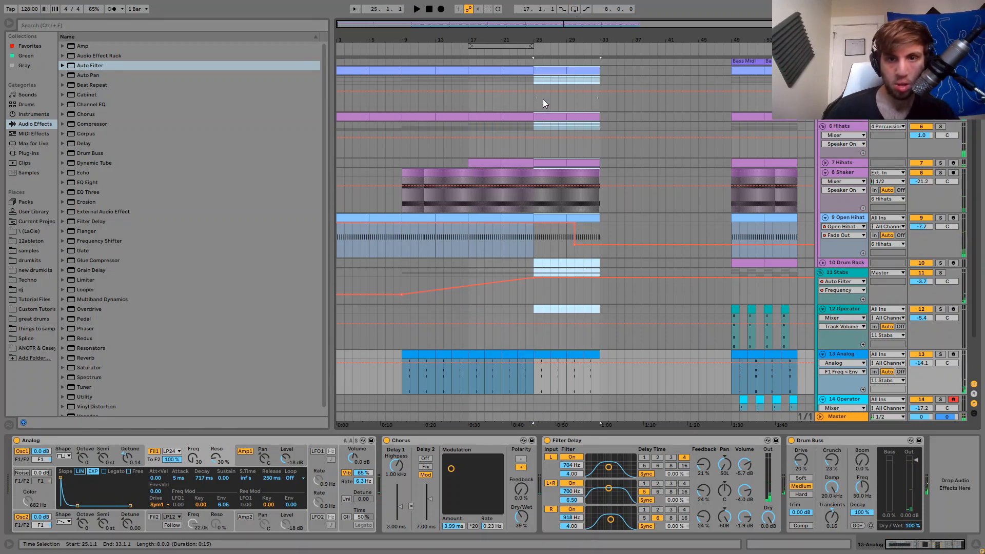
pyautogui.scroll(1, 543, 99)
pyautogui.moveTo(536, 41); pyautogui.dragTo(535, 73)
pyautogui.click(528, 96)
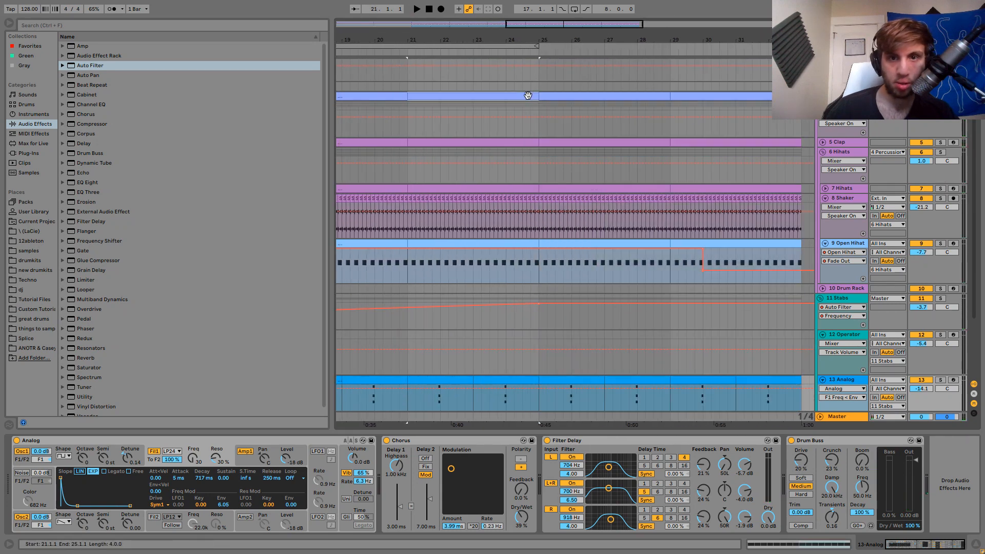
pyautogui.click(543, 95)
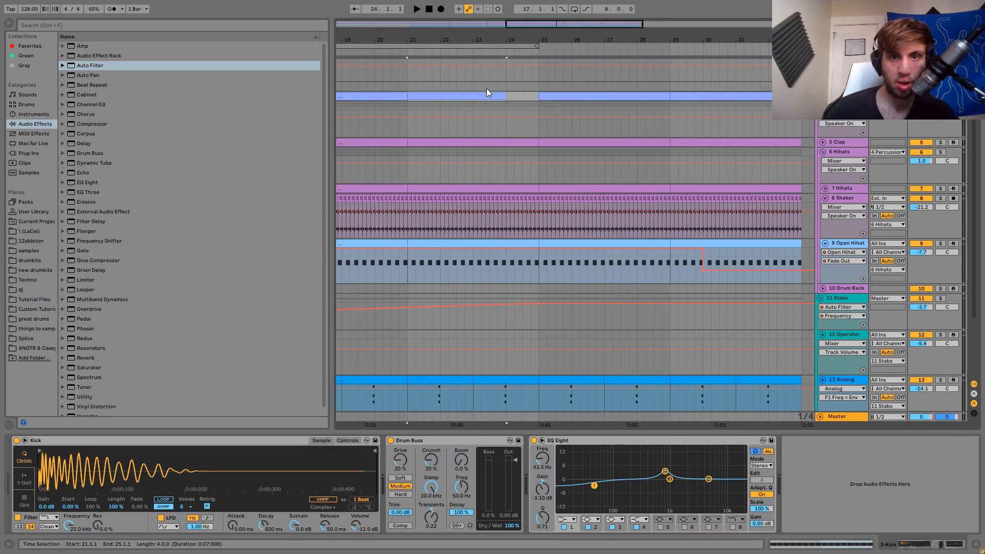
pyautogui.click(465, 88)
pyautogui.press('space')
# Automate the Open Hihat's Fade Out to ramp from 2.00 s at bar 24 down to 38.8 ms at bar 25.
pyautogui.click(505, 250)
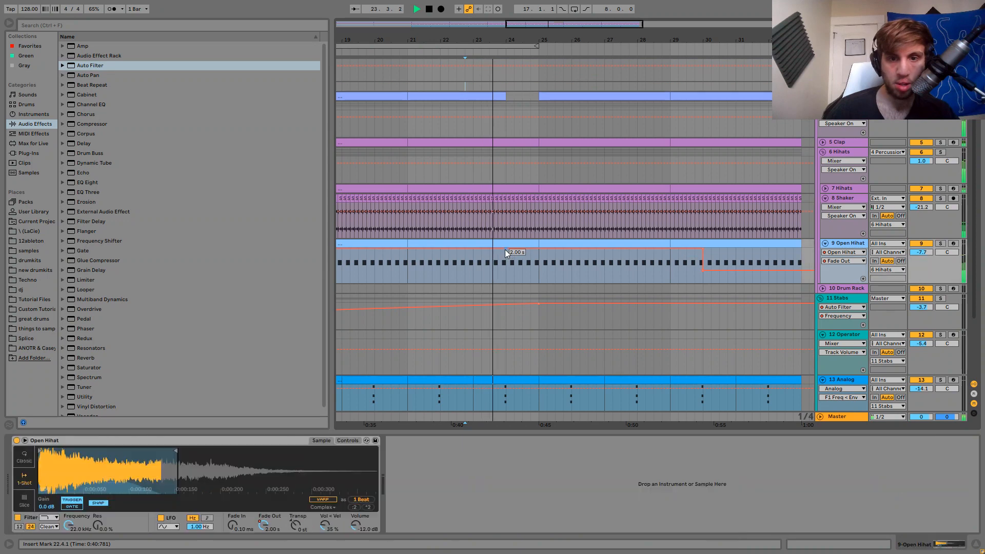
pyautogui.moveTo(703, 251); pyautogui.dragTo(537, 273)
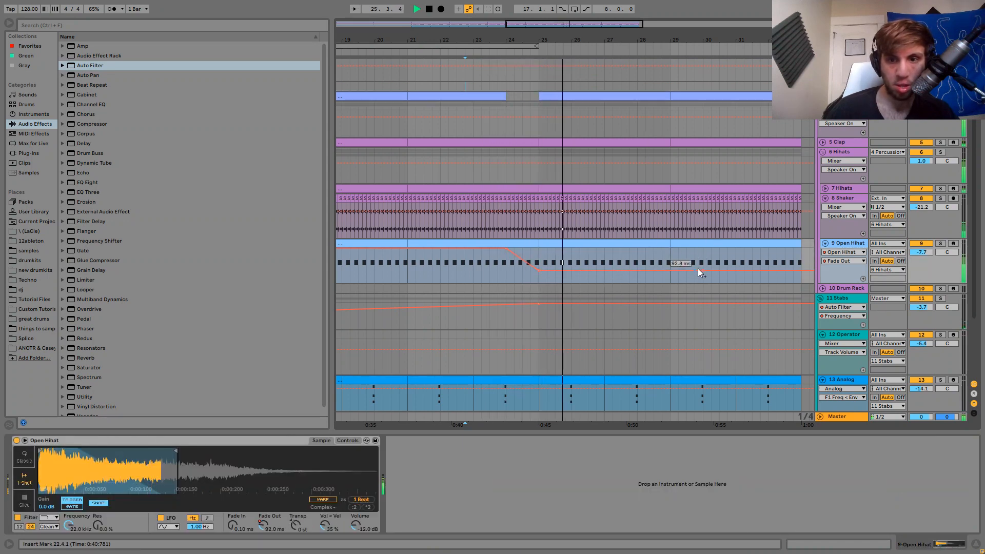
pyautogui.moveTo(538, 272); pyautogui.dragTo(536, 277)
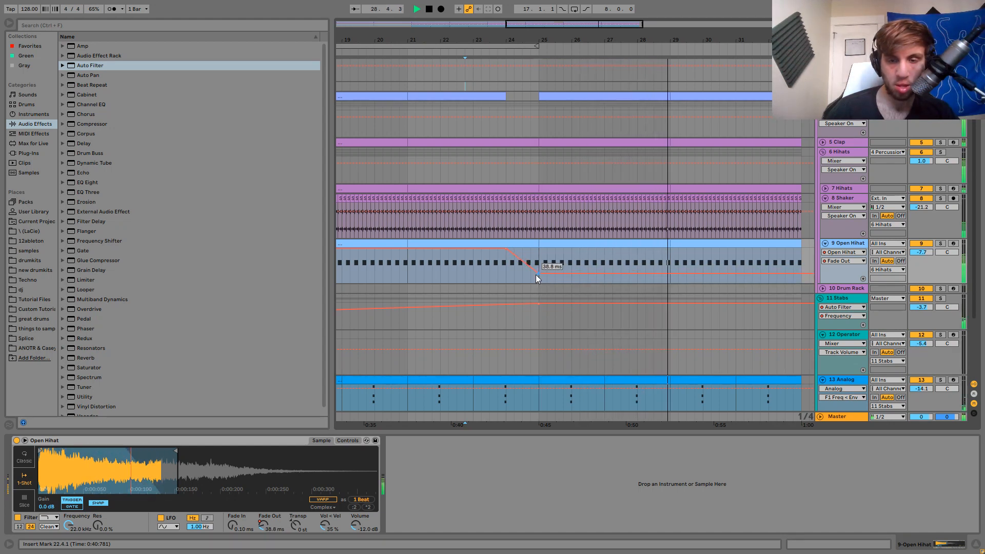
pyautogui.press('space')
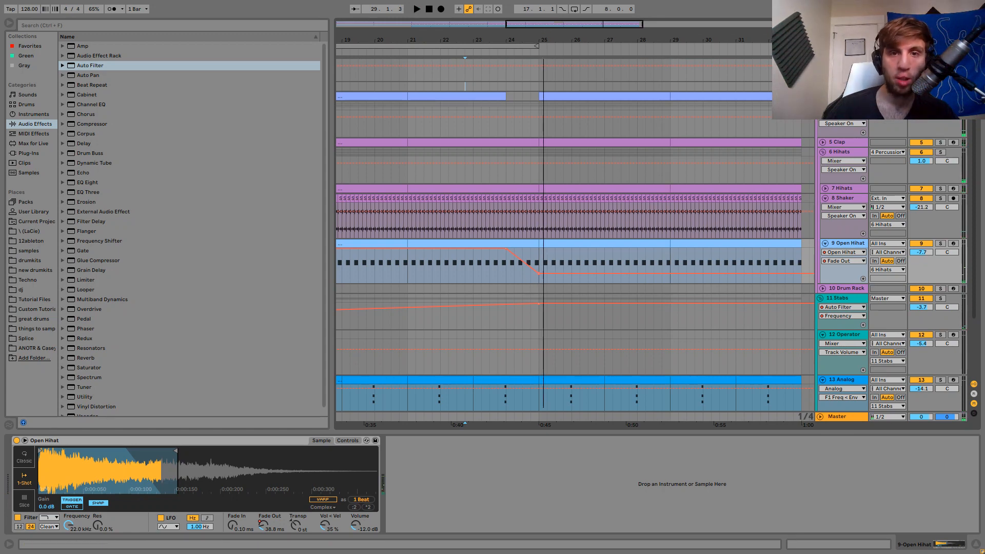
# Copy the first Bass Midi clip from bar 49 to bar 25 on the Bassline track and set the playback start there.
pyautogui.moveTo(537, 24); pyautogui.dragTo(538, 2)
pyautogui.press('space')
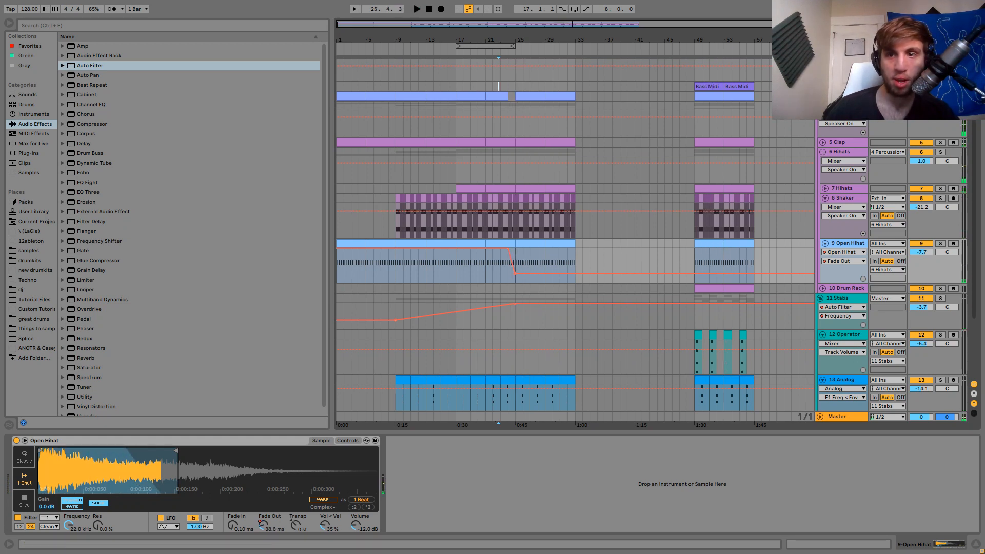
pyautogui.scroll(2, 704, 97)
pyautogui.moveTo(709, 86); pyautogui.dragTo(528, 85)
pyautogui.moveTo(521, 38); pyautogui.dragTo(452, 114)
pyautogui.click(432, 125)
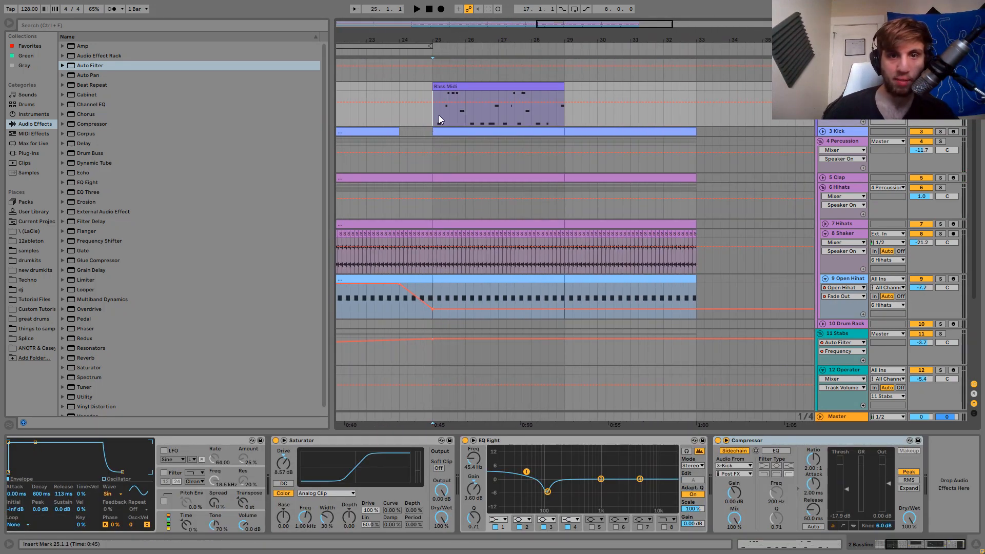
# Try repeating the first three beats of the Bass Midi clip back to back from bar 25, and undo the repeats.
pyautogui.press('space')
pyautogui.hotkey('ctrl', 'd')
pyautogui.hotkey('ctrl', 'd')
pyautogui.hotkey('ctrl', 'd')
pyautogui.hotkey('ctrl', 'd')
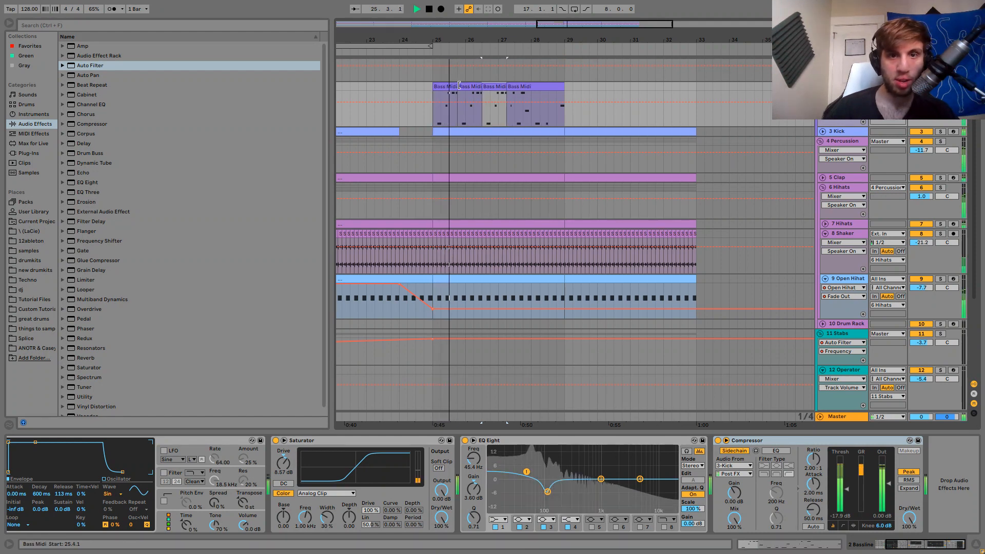
pyautogui.hotkey('ctrl', 'd')
pyautogui.hotkey('ctrl', 'z')
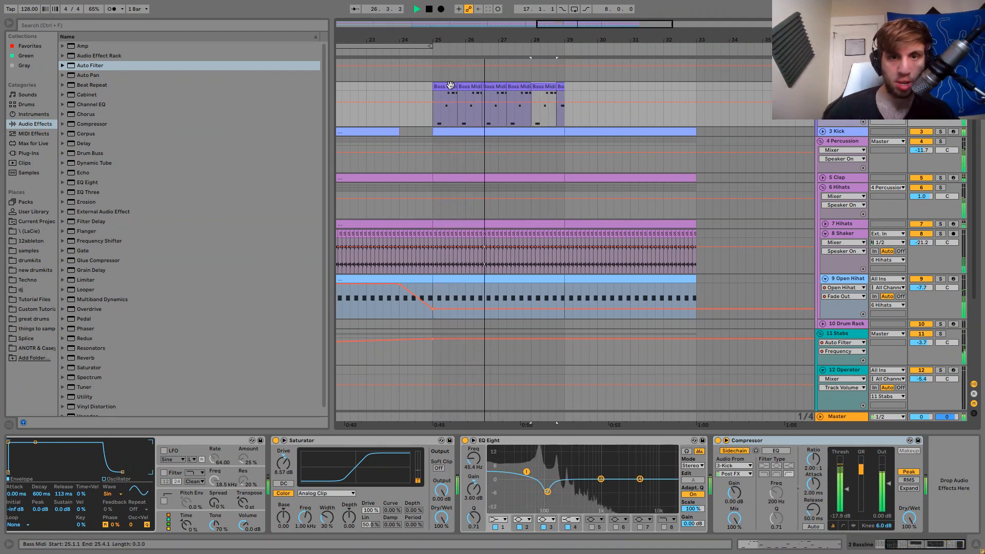
pyautogui.press('space')
pyautogui.hotkey('ctrl', 'z')
pyautogui.hotkey('ctrl', 'z')
pyautogui.hotkey('ctrl', 'z')
pyautogui.hotkey('ctrl', 'z')
pyautogui.hotkey('ctrl', 'z')
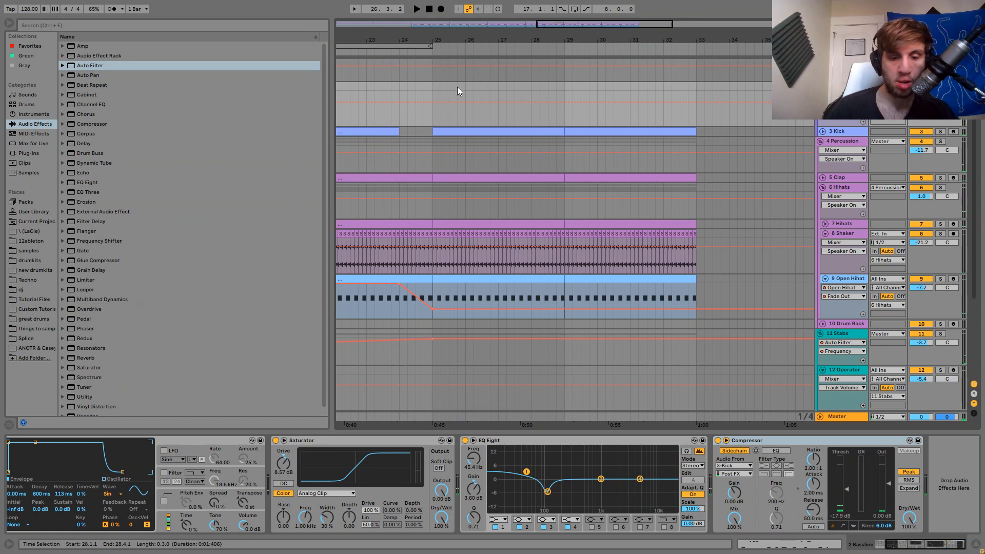
# Trim the Bass Midi clip at bar 25 to three beats, copy it to bar 26 and extend the copy to bar 27.
pyautogui.hotkey('ctrl', 'y')
pyautogui.moveTo(458, 123); pyautogui.dragTo(571, 92)
pyautogui.press('Delete')
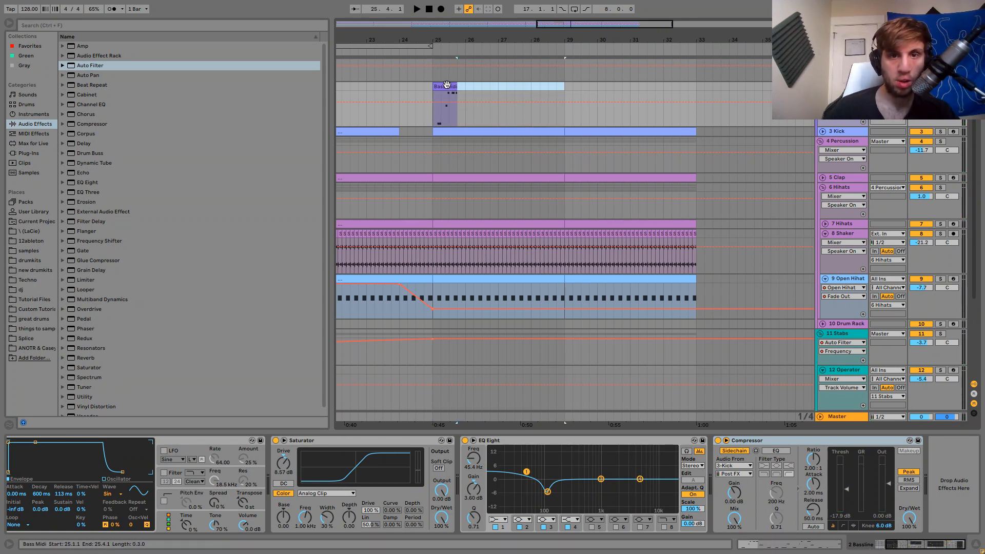
pyautogui.click(446, 84)
pyautogui.hotkey('ctrl', 'd')
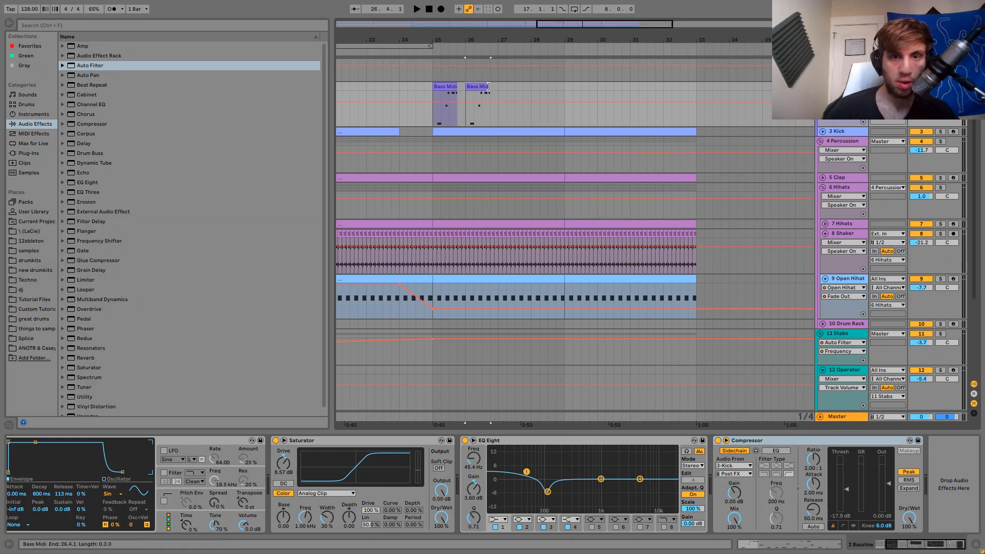
pyautogui.moveTo(504, 121); pyautogui.dragTo(490, 115)
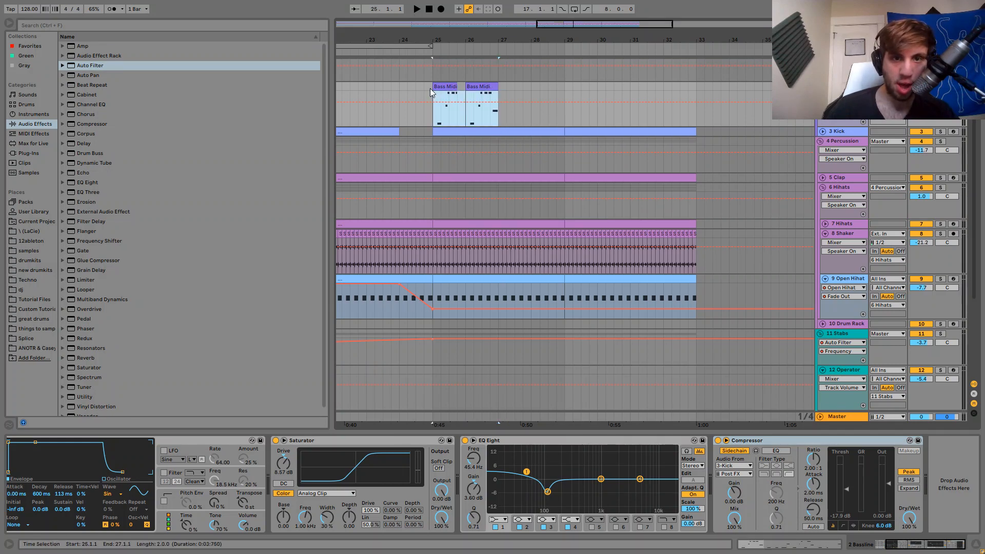
# Consolidate the bassline in bars 25 and 26 into one clip and duplicate it three times through bar 32.
pyautogui.moveTo(430, 88); pyautogui.dragTo(432, 86)
pyautogui.hotkey('ctrl', 'j')
pyautogui.hotkey('ctrl', 'd')
pyautogui.hotkey('ctrl', 'd')
pyautogui.hotkey('ctrl', 'd')
# Recolour the four new Bass Midi clips in bars 25 to 32 turquoise.
pyautogui.keyDown('shift'); pyautogui.click(457, 86); pyautogui.keyUp('shift')
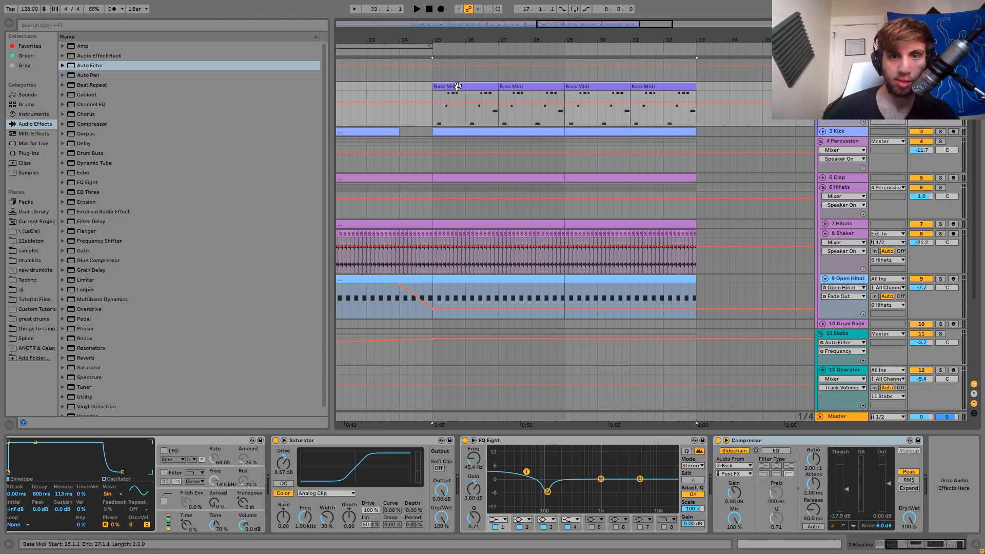
pyautogui.rightClick(458, 86)
pyautogui.click(527, 233)
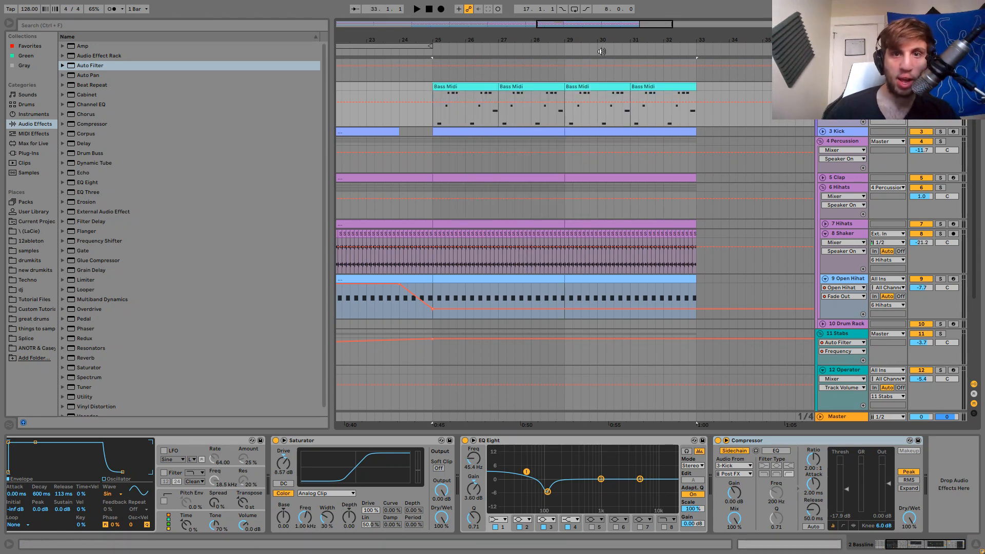
# Play from bar 25 and collapse the Bassline track and the Percussion and Stabs groups.
pyautogui.moveTo(607, 42); pyautogui.dragTo(606, 66)
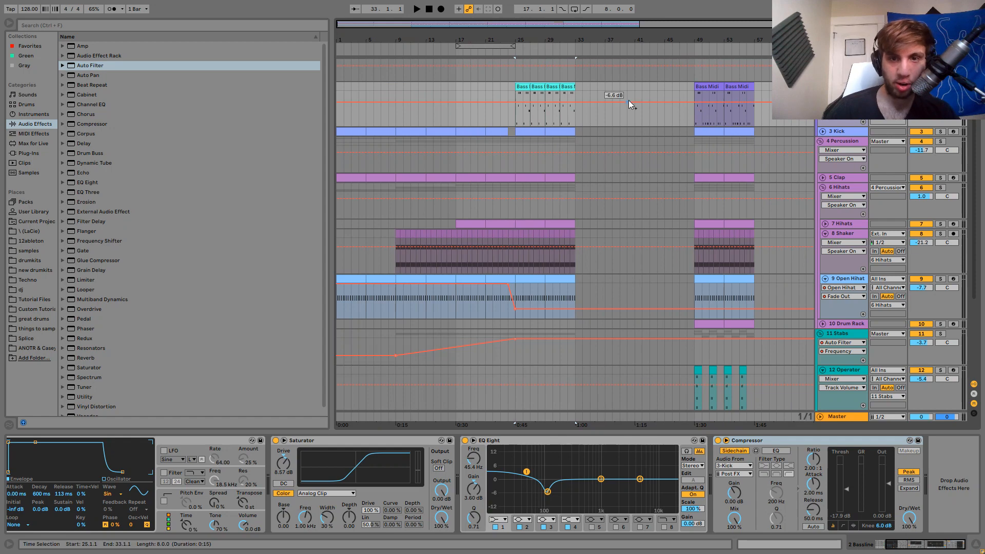
pyautogui.press('space')
pyautogui.click(822, 86)
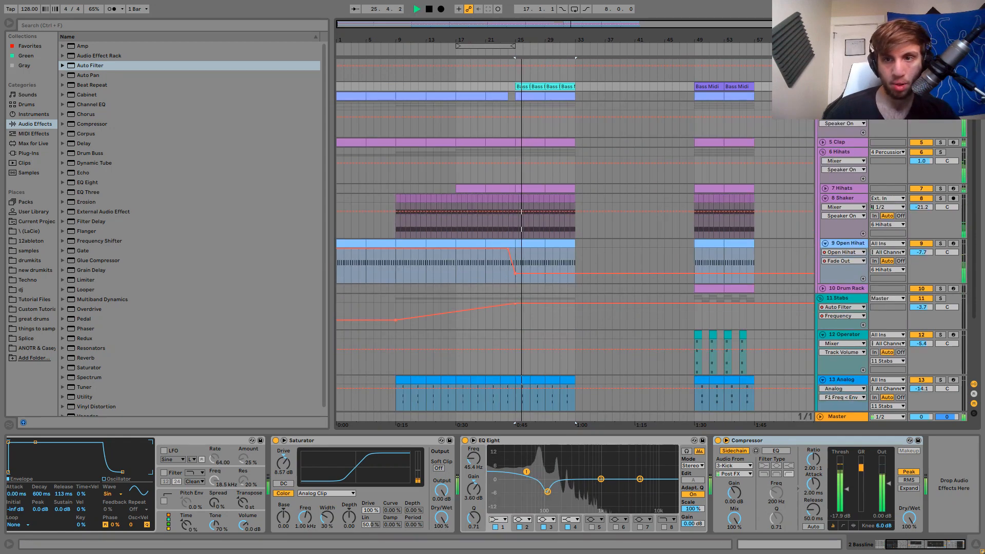
pyautogui.click(821, 106)
pyautogui.click(821, 129)
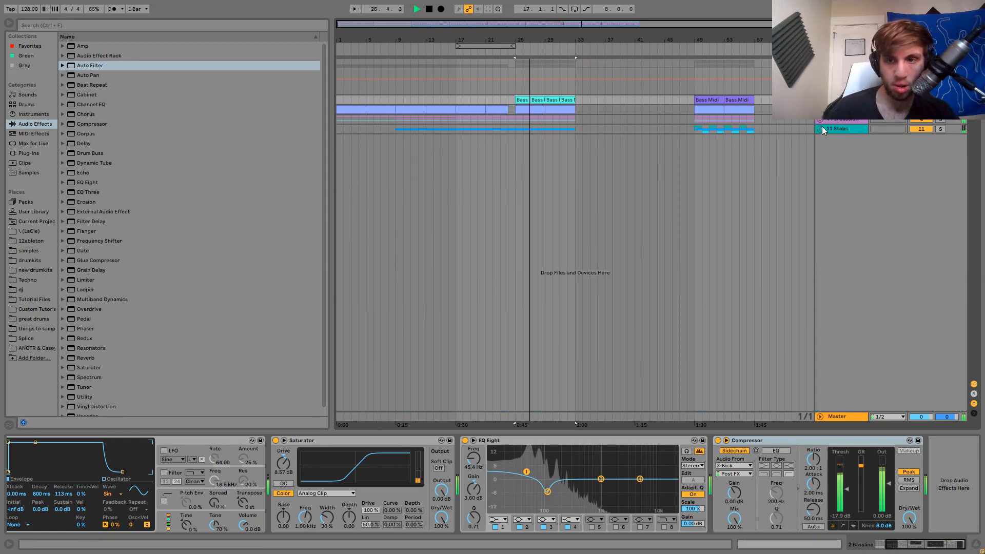
pyautogui.press('space')
# Unfold Stabs, copy the first one-bar clip of track 12 Operator to bar 25 and repeat it through bar 32 during playback.
pyautogui.click(820, 129)
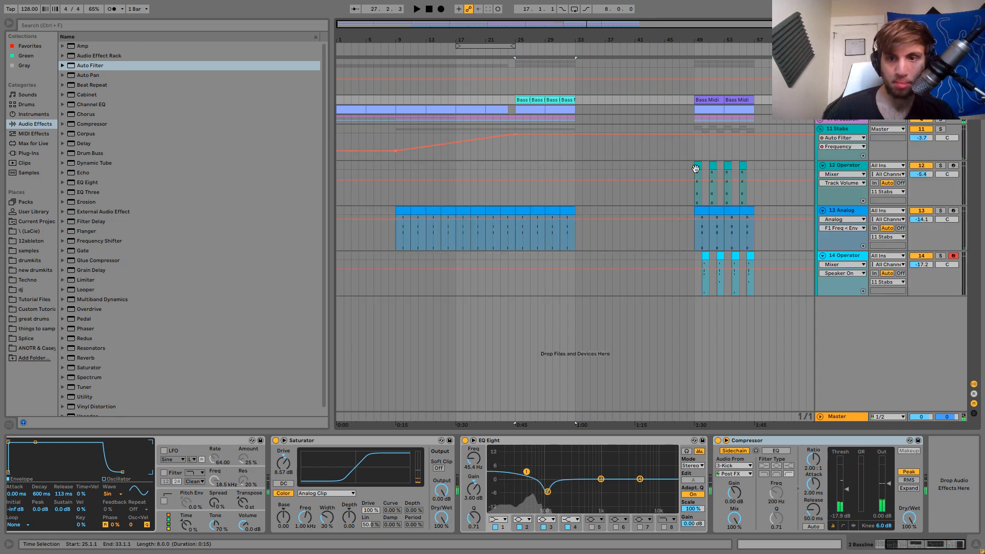
pyautogui.moveTo(697, 165); pyautogui.dragTo(519, 163)
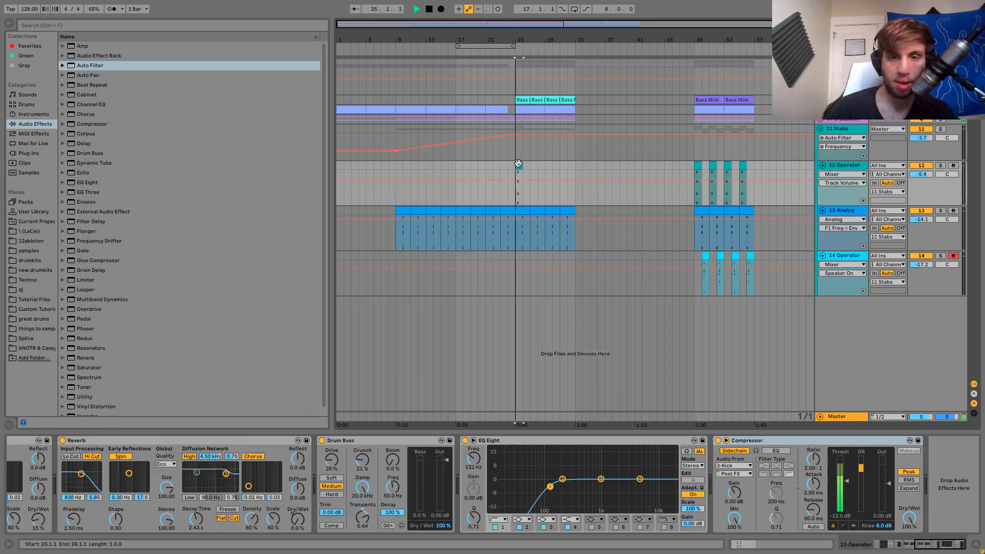
pyautogui.press('space')
pyautogui.hotkey('ctrl', 'd')
pyautogui.hotkey('ctrl', 'd')
pyautogui.hotkey('ctrl', 'd')
pyautogui.hotkey('ctrl', 'd')
pyautogui.hotkey('ctrl', 'd')
pyautogui.hotkey('ctrl', 'd')
pyautogui.hotkey('ctrl', 'd')
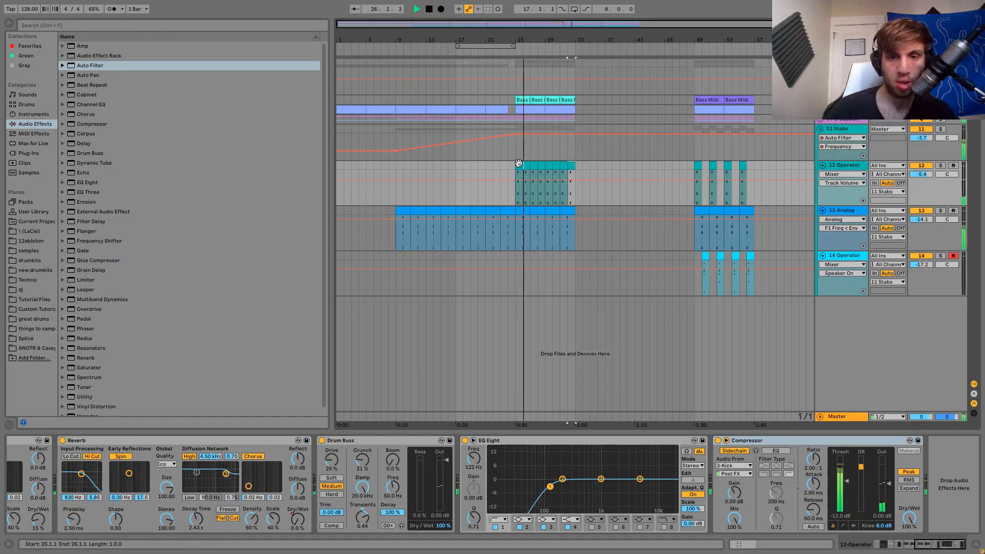
# Collapse the Stabs group and duplicate bars 29 to 32 from Bassline to Stabs into bars 33 to 36.
pyautogui.click(820, 128)
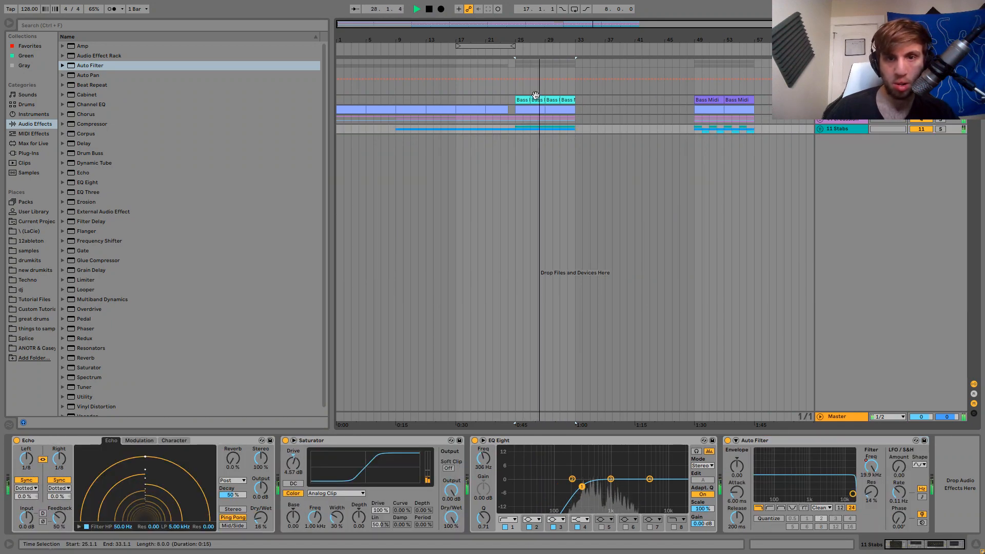
pyautogui.click(550, 99)
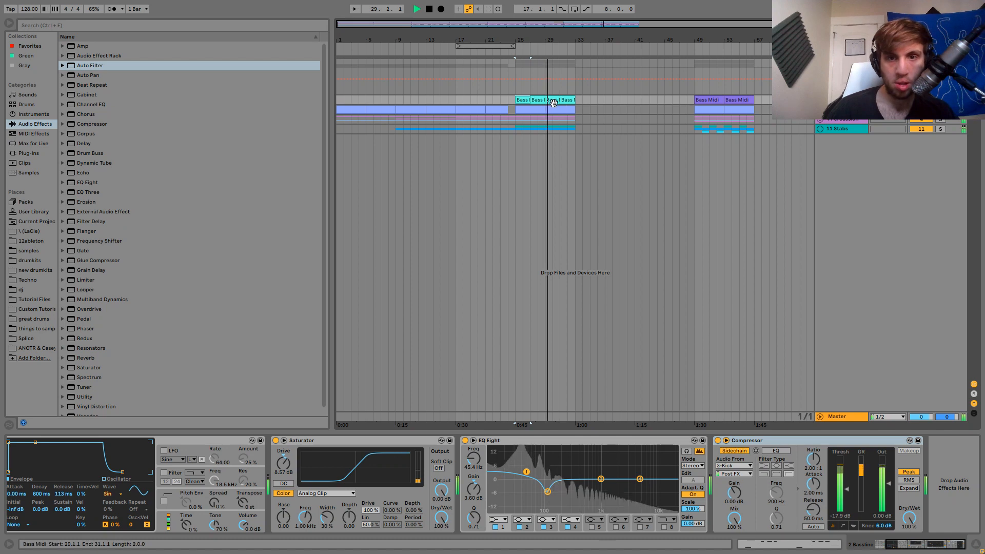
pyautogui.moveTo(551, 99); pyautogui.dragTo(575, 130)
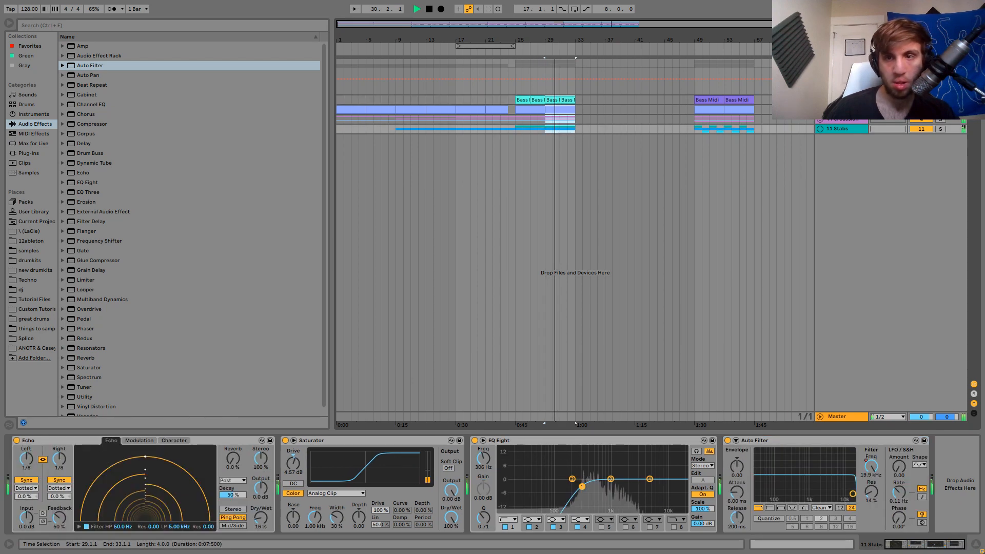
pyautogui.hotkey('ctrl', 'd')
# Add an Auto Filter to the Low End Bus as a high-pass with about 107 Hz frequency and 31% resonance.
pyautogui.click(841, 63)
pyautogui.press('space')
pyautogui.doubleClick(87, 66)
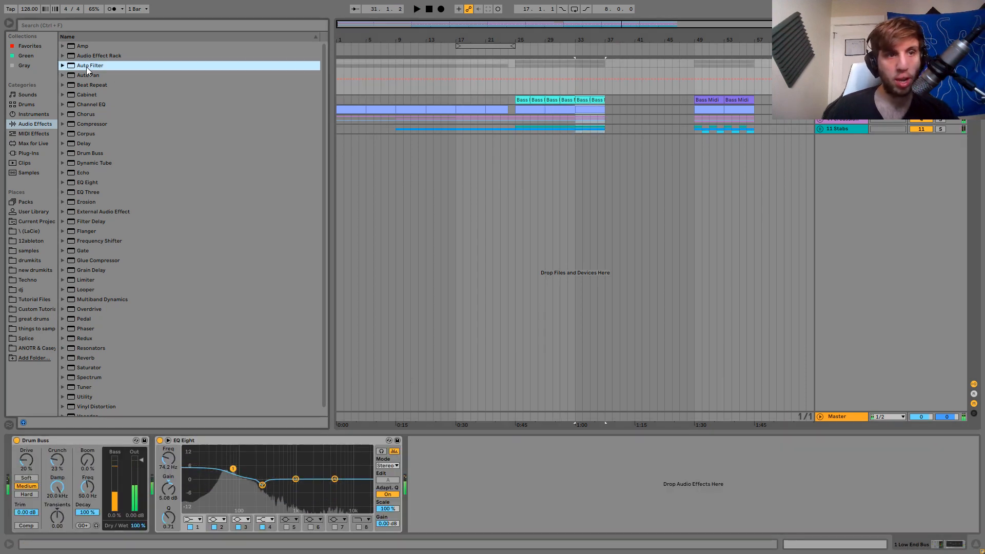
pyautogui.click(455, 508)
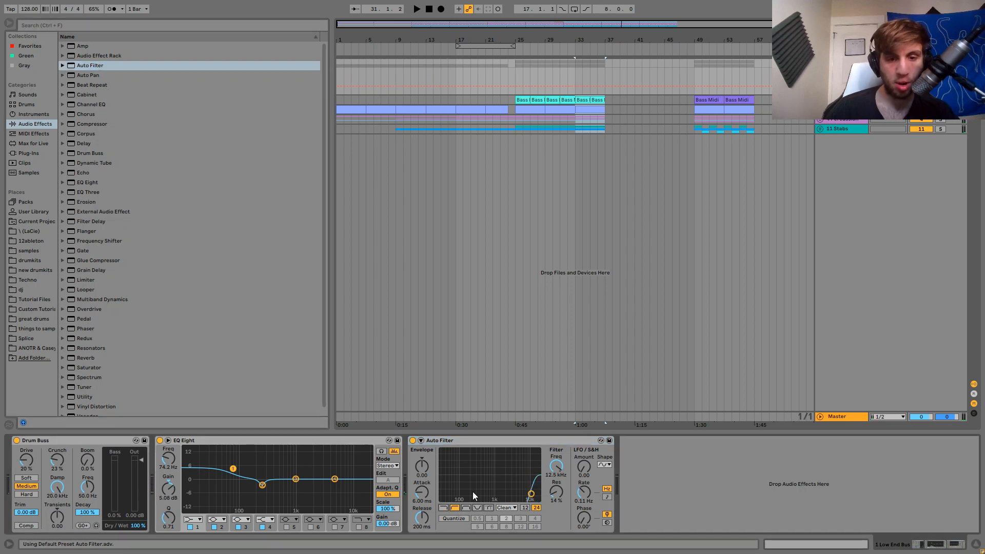
pyautogui.moveTo(472, 492); pyautogui.dragTo(463, 490)
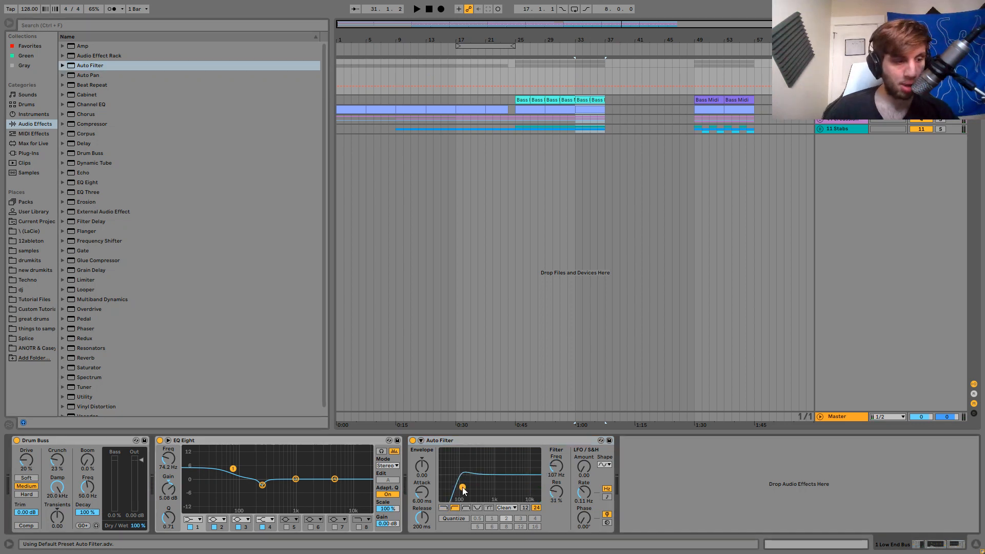
# Show the Auto Filter's on/off automation on the Low End Bus, switch it on from bar 33 and start playback there.
pyautogui.click(413, 440)
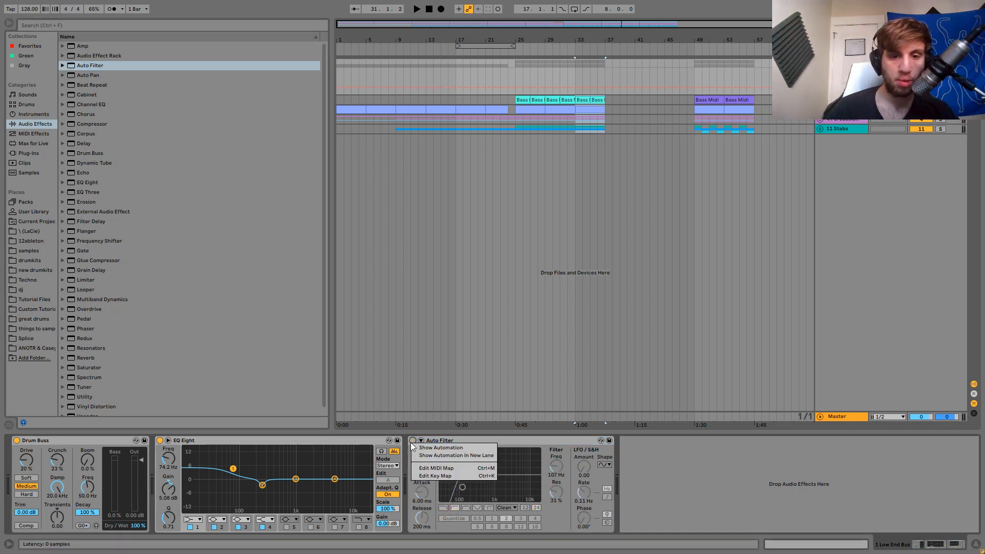
pyautogui.press('b')
pyautogui.click(579, 75)
pyautogui.press('space')
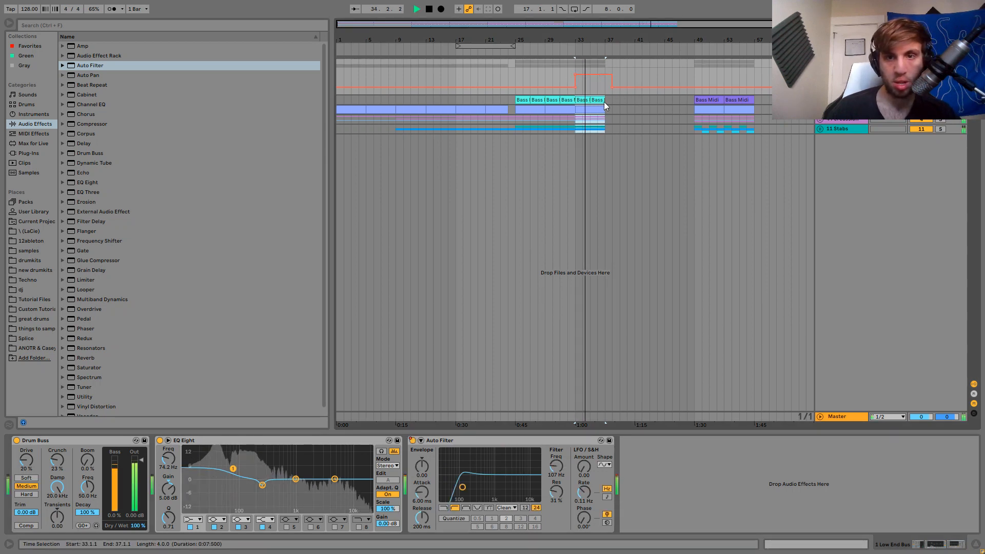
# Duplicate bars 33 to 36 from Bassline to Stabs into bars 37 to 40 and extend the Low End Bus filter-on automation to bar 41.
pyautogui.click(599, 117)
pyautogui.keyDown('shift'); pyautogui.click(605, 130); pyautogui.keyUp('shift')
pyautogui.hotkey('ctrl', 'd')
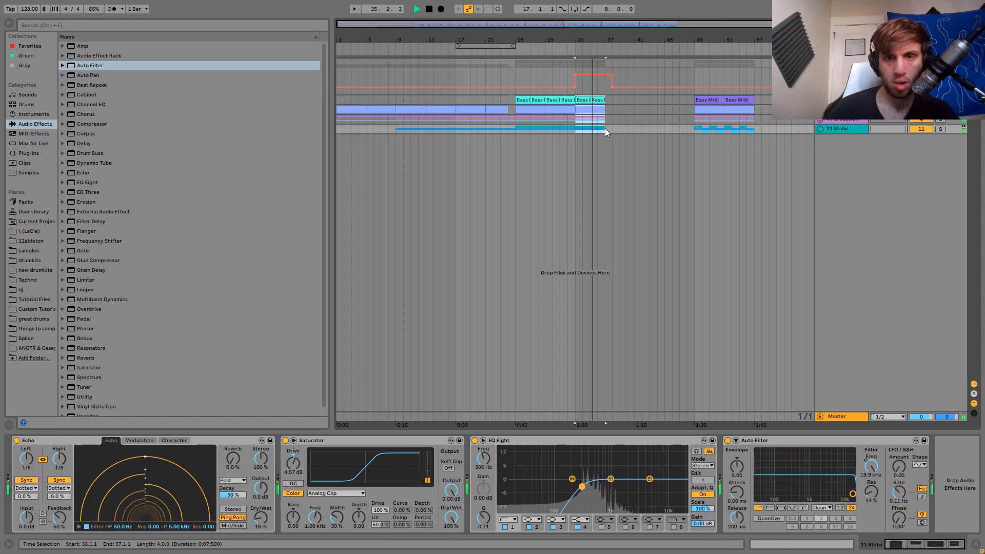
pyautogui.click(622, 74)
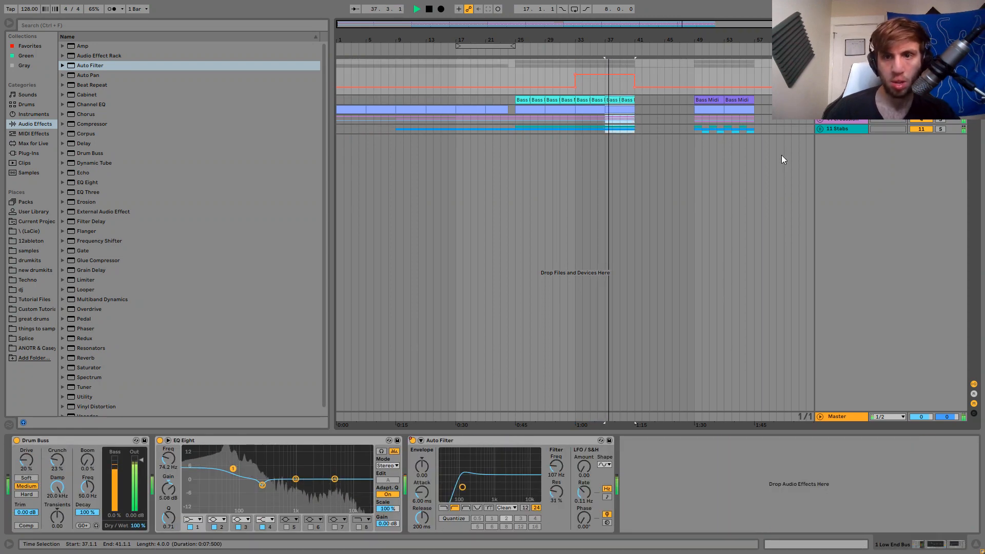
# Copy bars 49 to 56 of the collapsed Stabs group to bar 41.
pyautogui.moveTo(700, 131); pyautogui.dragTo(753, 129)
pyautogui.hotkey('ctrl', 'c')
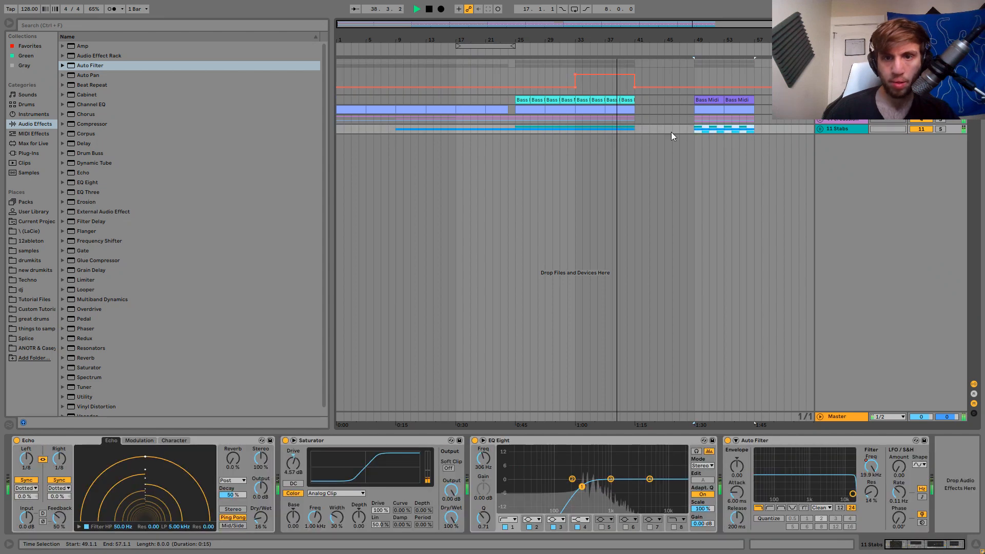
pyautogui.click(636, 132)
pyautogui.hotkey('ctrl', 'v')
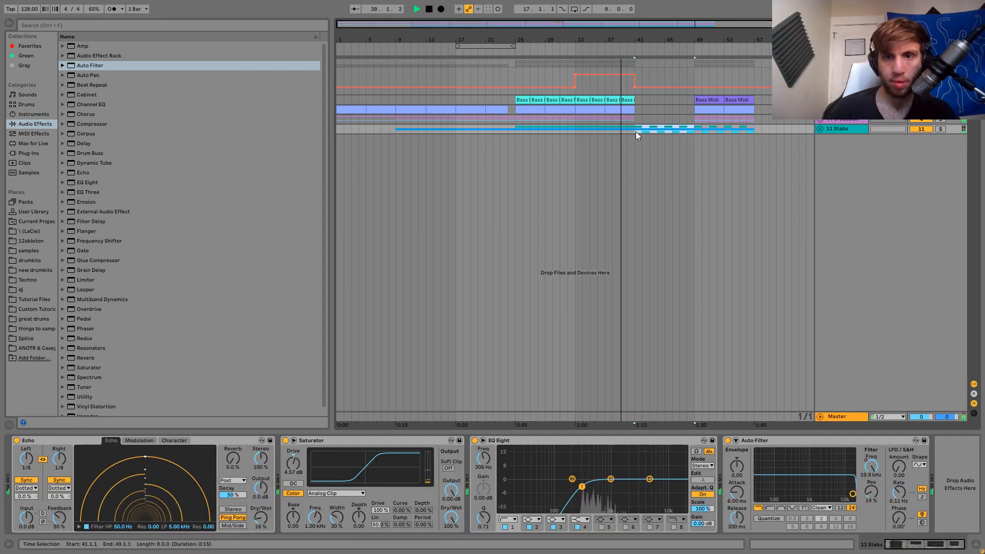
# Unfold the Stabs group, clear its bars 41 to 48 and paste bars 49 to 56 of its three tracks there.
pyautogui.click(820, 129)
pyautogui.click(653, 259)
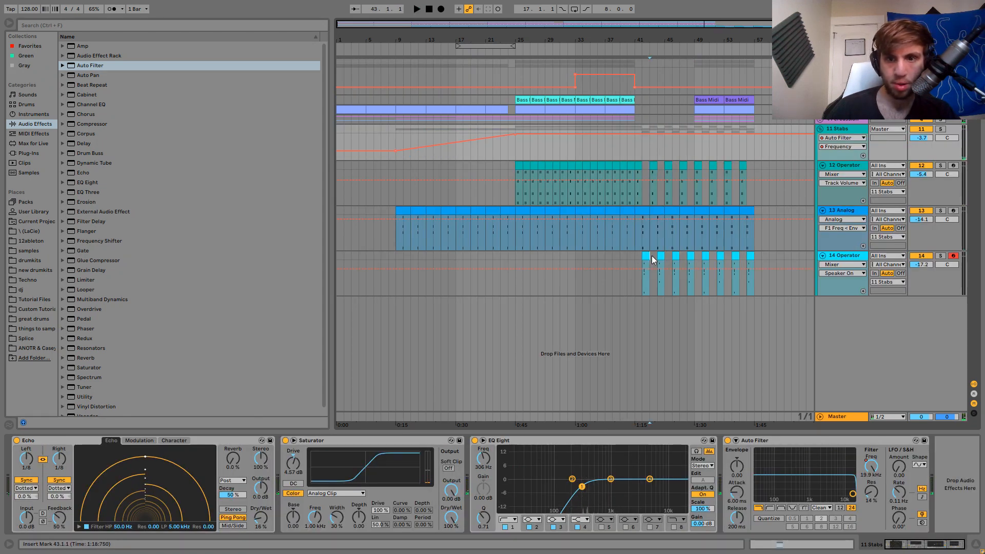
pyautogui.click(663, 259)
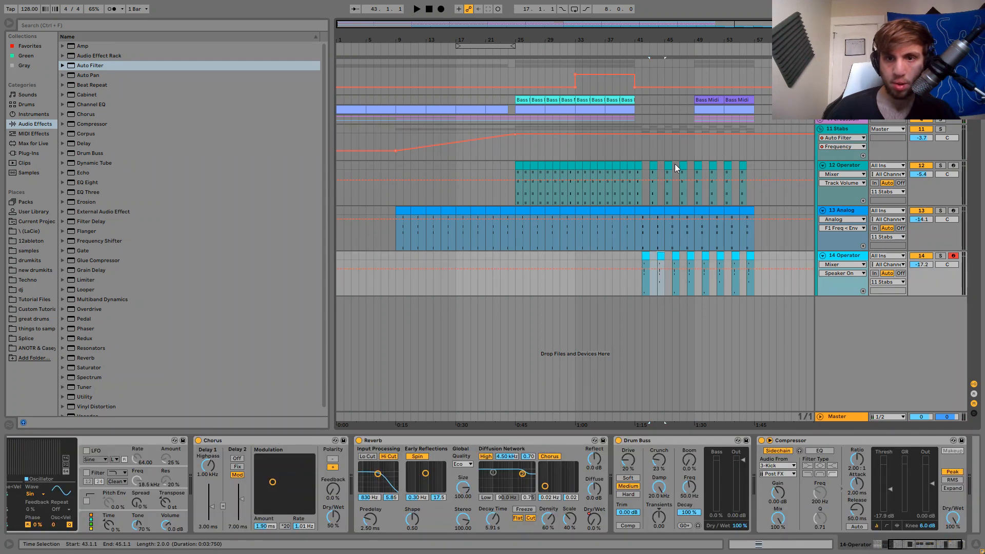
pyautogui.moveTo(635, 127); pyautogui.dragTo(691, 259)
pyautogui.click(699, 174)
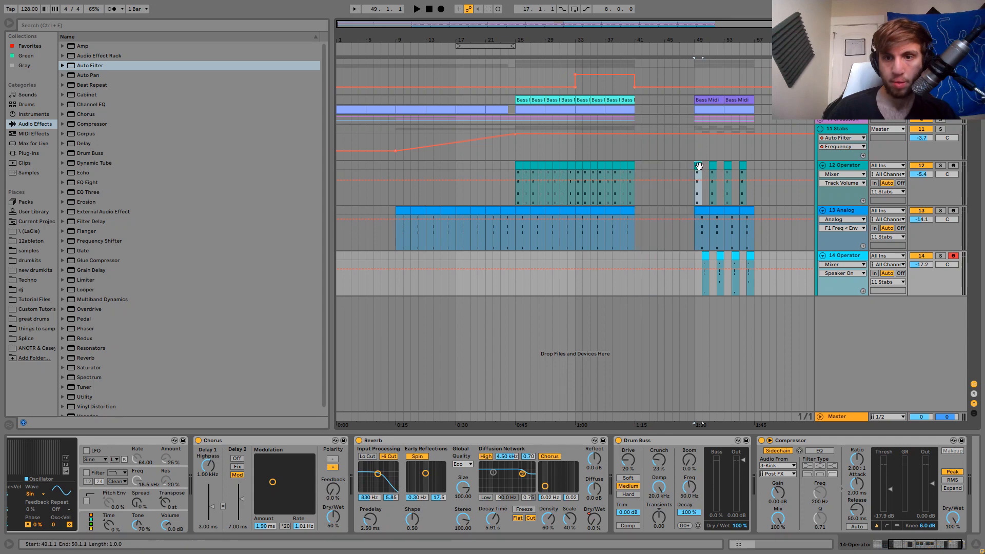
pyautogui.keyDown('shift'); pyautogui.click(752, 256); pyautogui.keyUp('shift')
pyautogui.hotkey('ctrl', 'c')
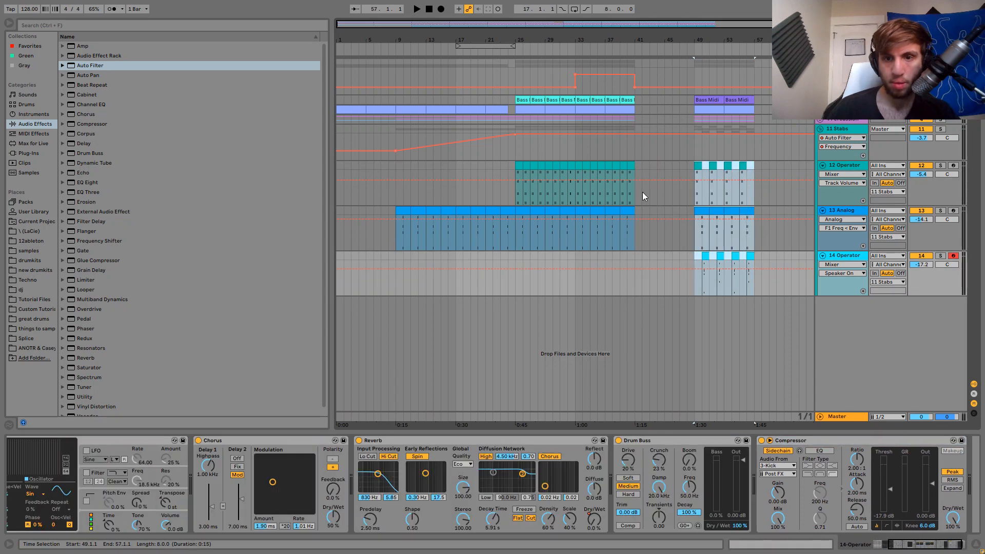
pyautogui.click(636, 163)
pyautogui.hotkey('ctrl', 'v')
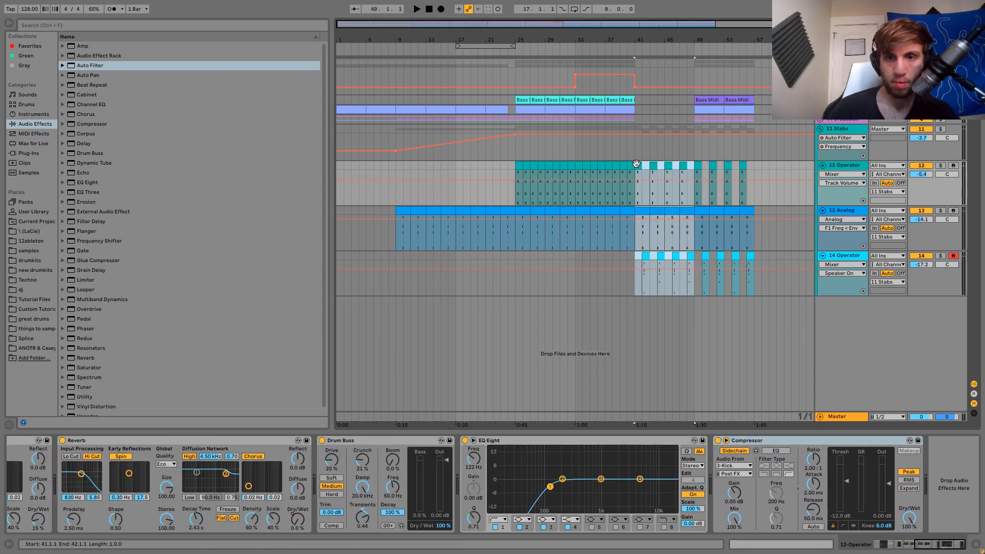
# Delete the bar 42 and bar 46 clips of track 14 Operator and show its Reverb Dry/Wet automation.
pyautogui.click(646, 255)
pyautogui.click(673, 255)
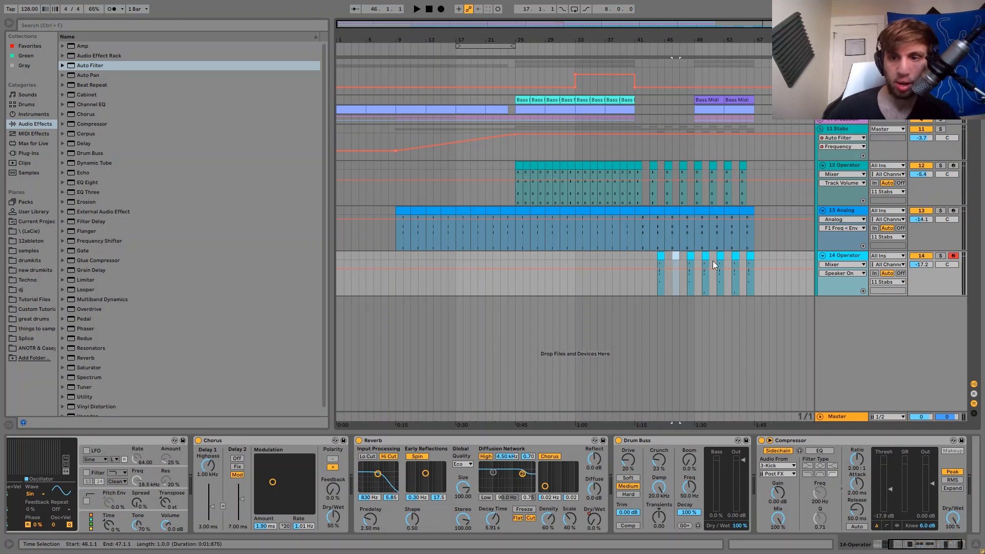
pyautogui.click(825, 264)
pyautogui.click(842, 291)
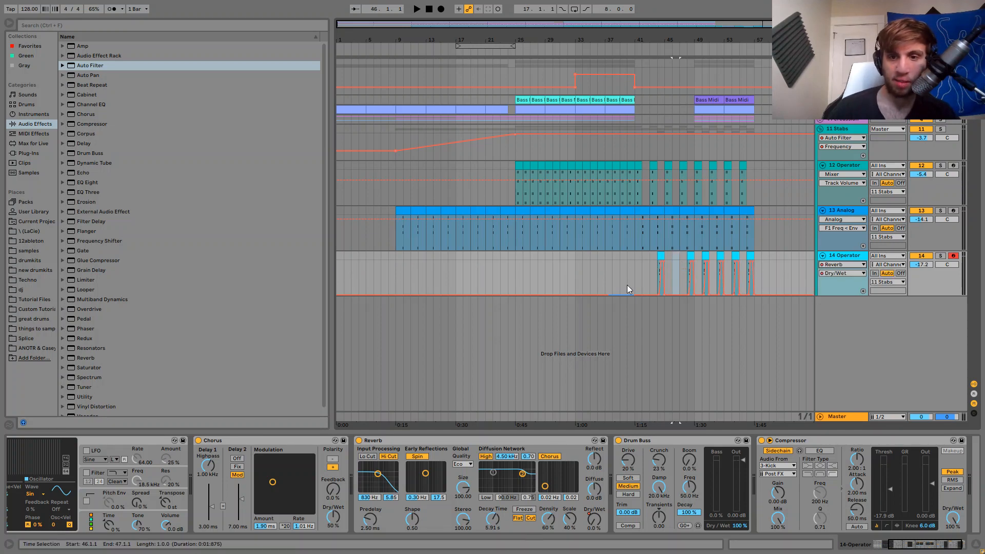
# Copy track 12 Operator's Reverb Dry/Wet automation from bars 41 to 48 to bar 25 and duplicate it into bars 33 to 40.
pyautogui.click(848, 183)
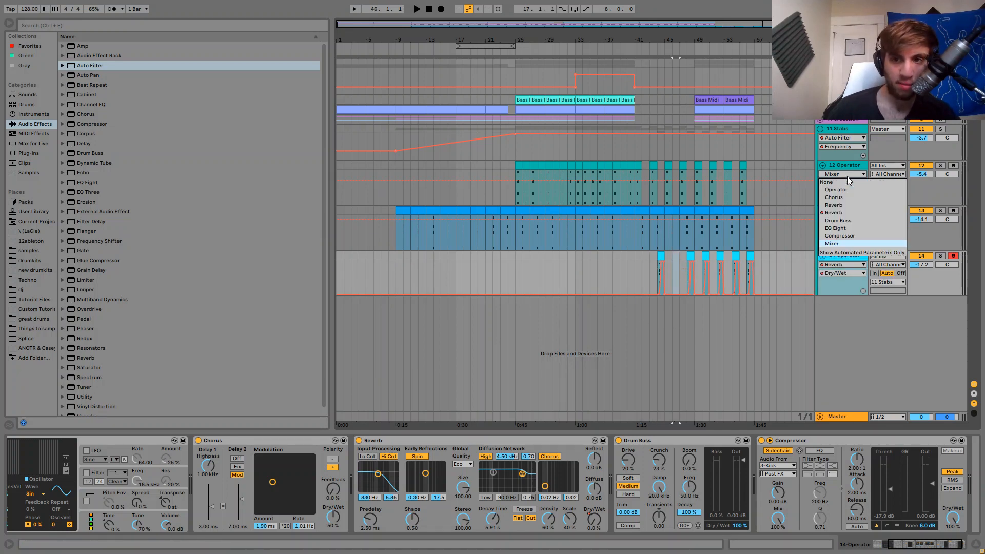
pyautogui.click(839, 213)
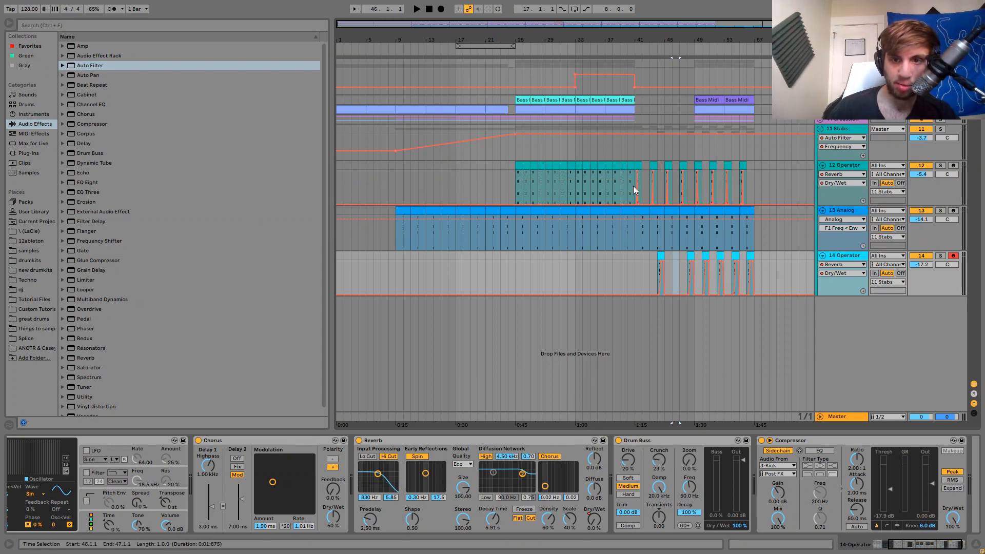
pyautogui.moveTo(634, 189); pyautogui.dragTo(693, 187)
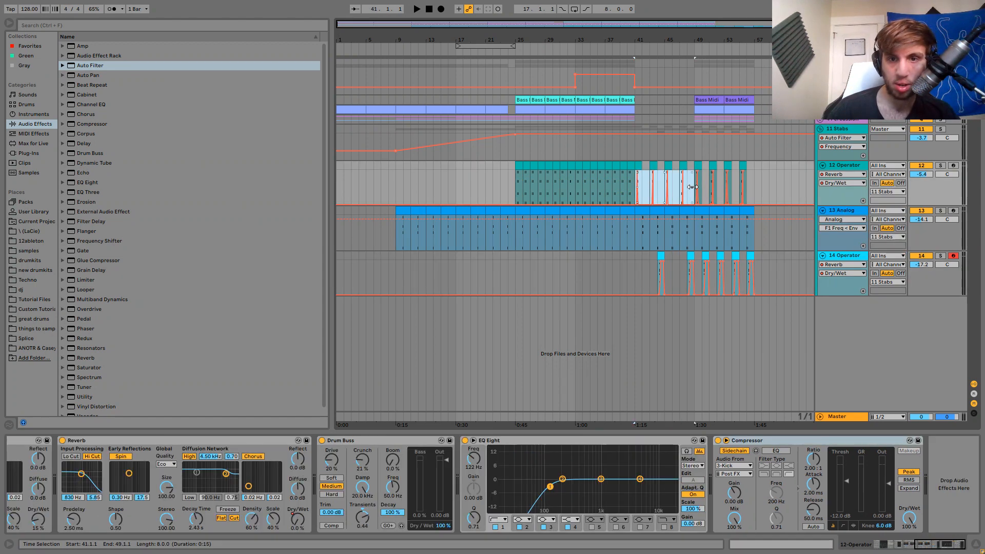
pyautogui.click(517, 194)
pyautogui.press('space')
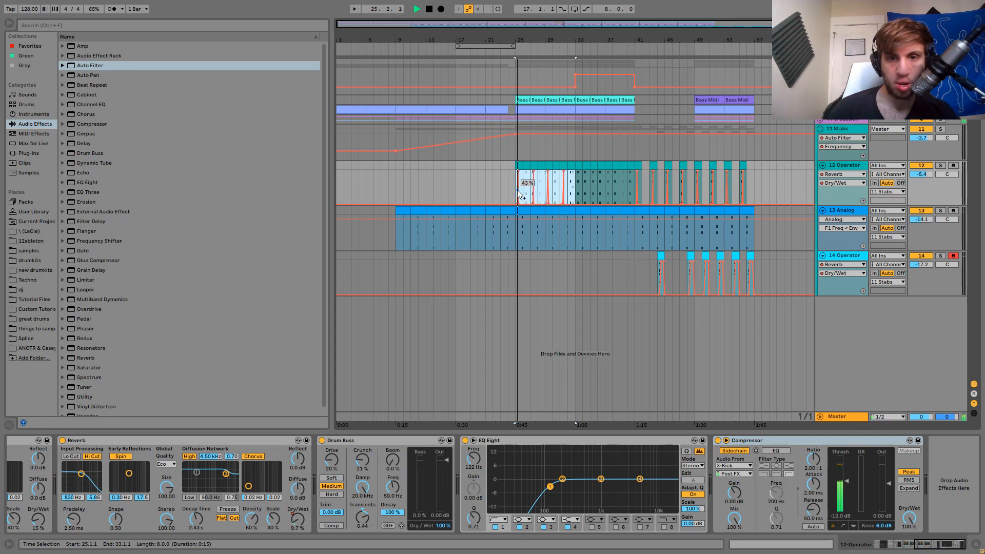
pyautogui.hotkey('ctrl', 'd')
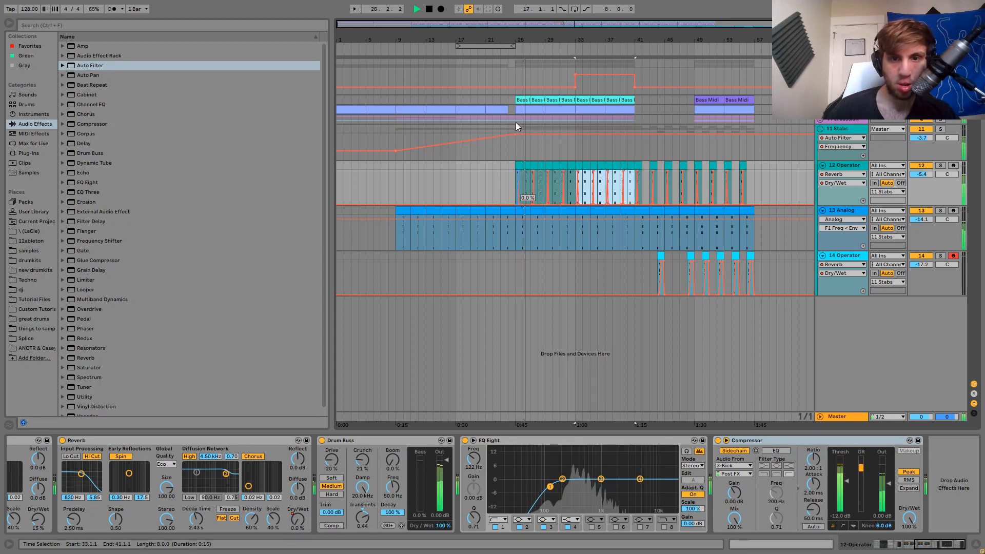
# Add the one-bar stab clip at bar 42 of track 12 Operator and repeat bars 41 to 44 in bars 45 to 48.
pyautogui.moveTo(528, 41); pyautogui.dragTo(455, 68)
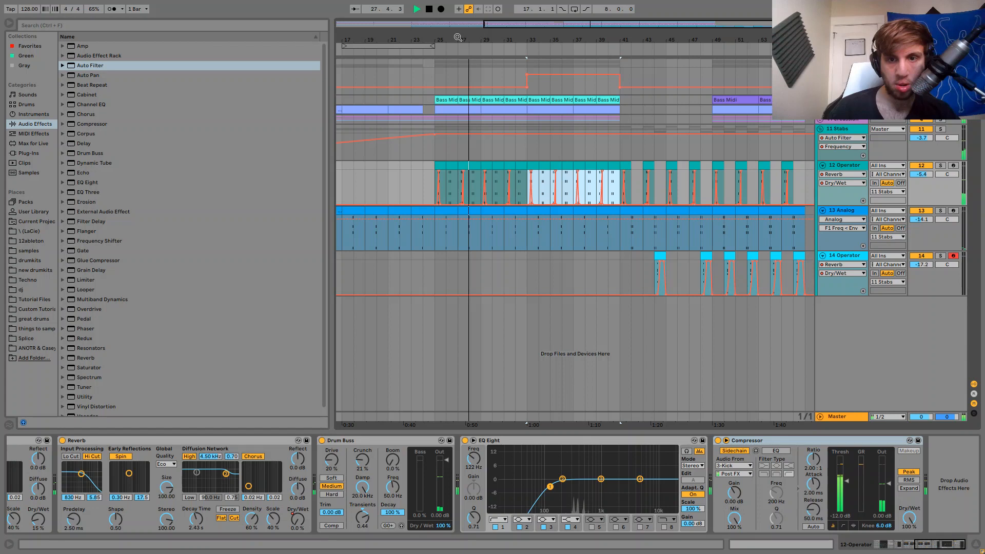
pyautogui.click(611, 165)
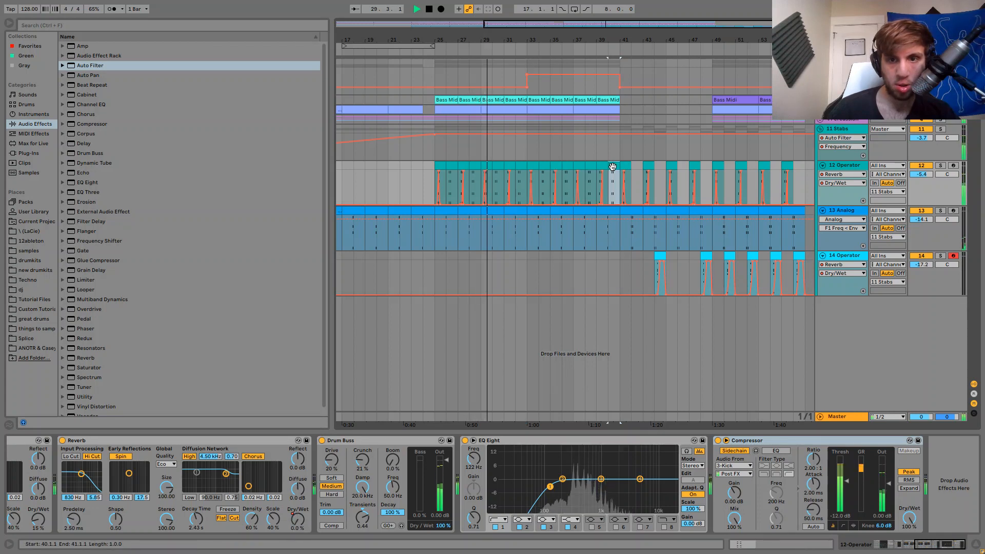
pyautogui.click(624, 164)
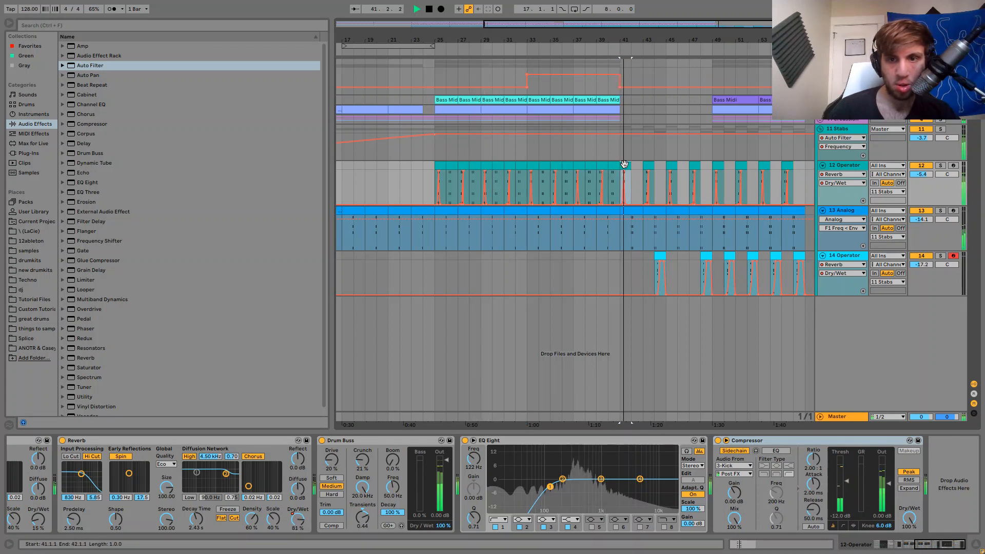
pyautogui.click(637, 167)
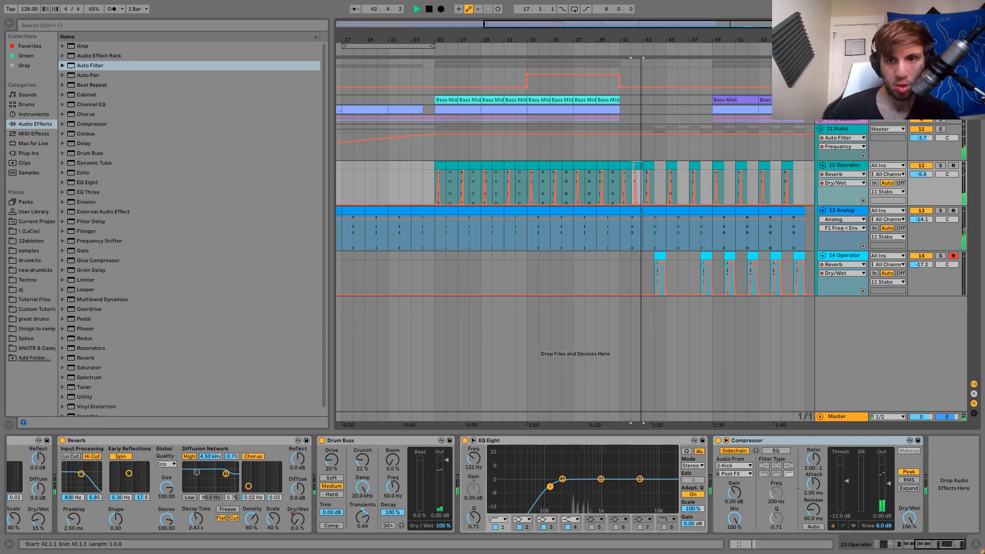
pyautogui.click(626, 166)
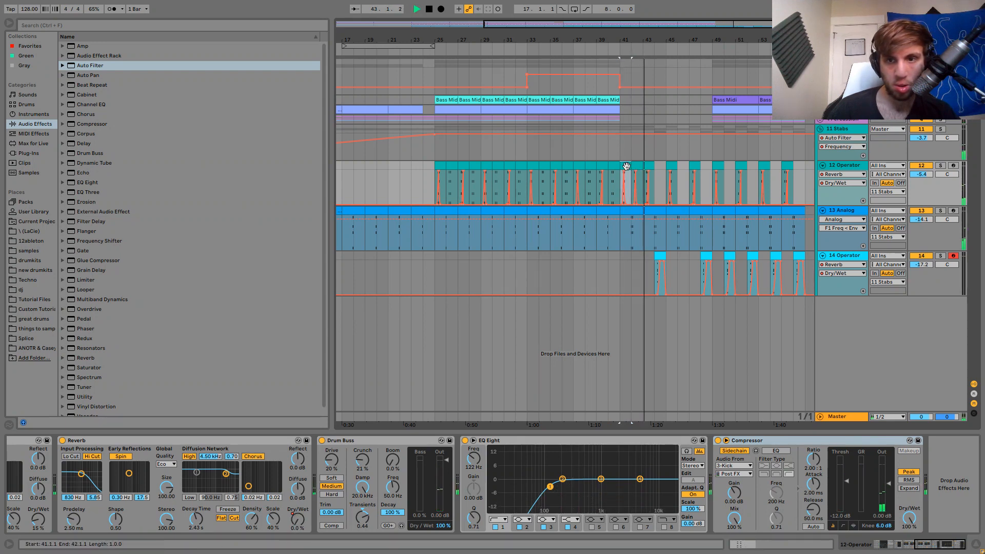
pyautogui.click(664, 168)
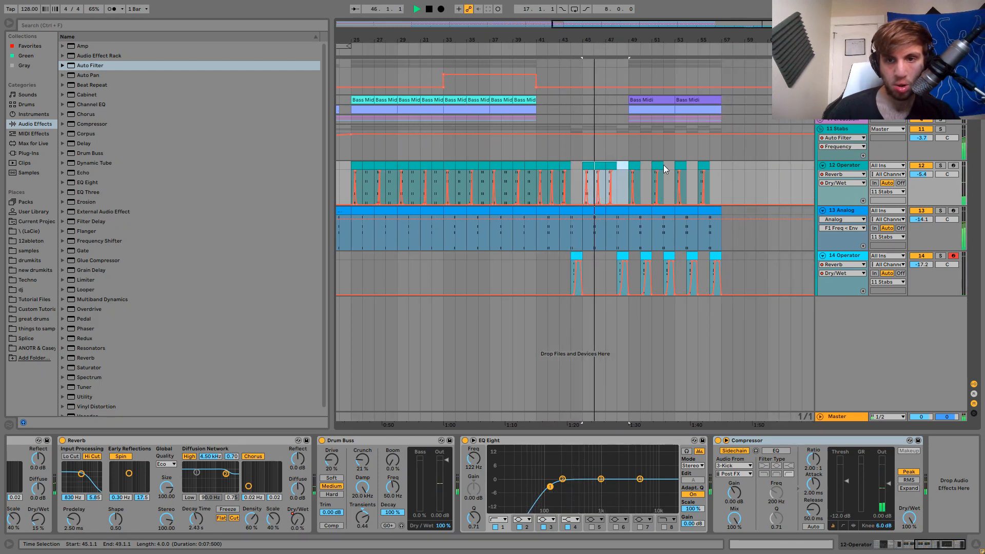
# Clear bar 48 of track 13 Analog and collapse the Stabs group.
pyautogui.click(620, 213)
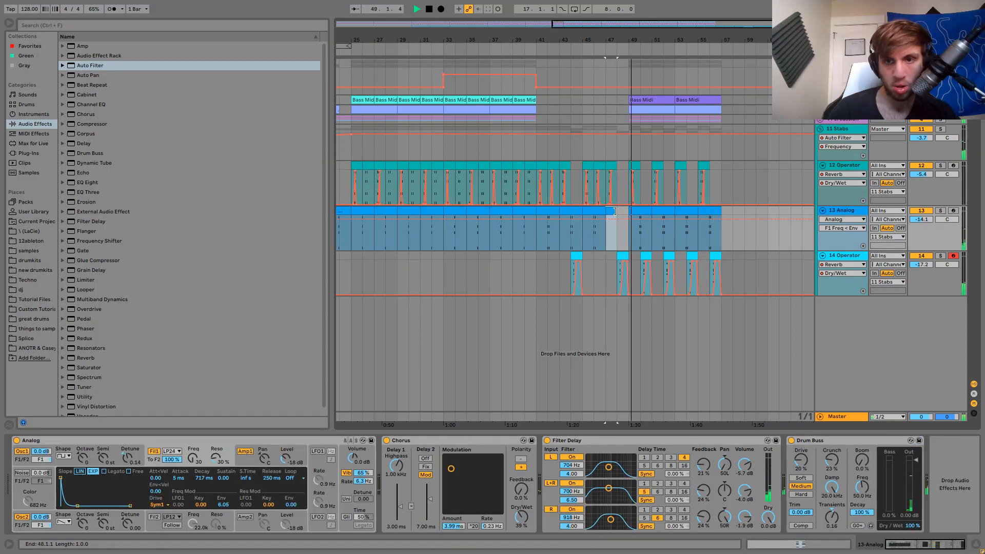
pyautogui.click(821, 129)
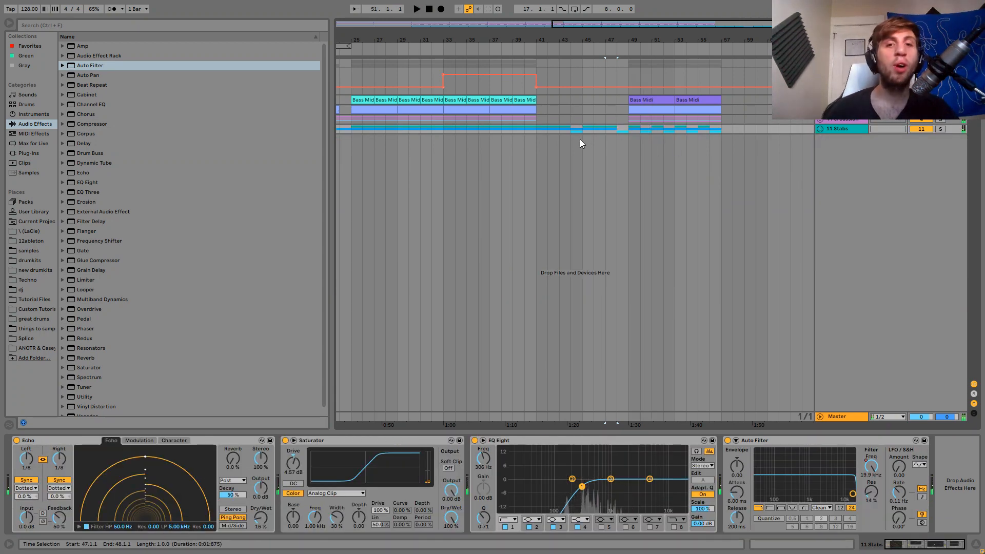
# Play from bar 39 and unfold the Percussion and Stabs groups to check the section from bar 41.
pyautogui.click(516, 82)
pyautogui.press('space')
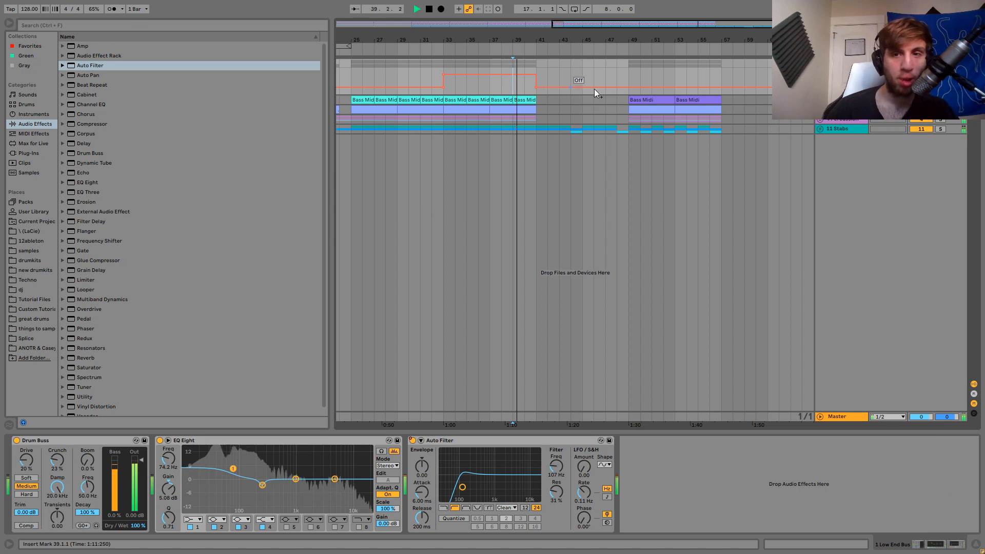
pyautogui.click(703, 100)
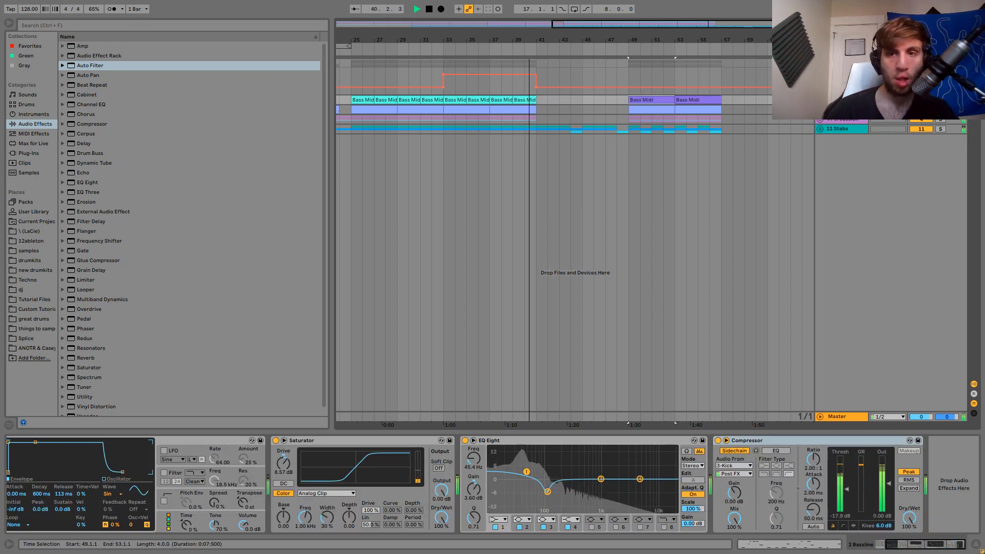
pyautogui.click(820, 64)
pyautogui.click(820, 63)
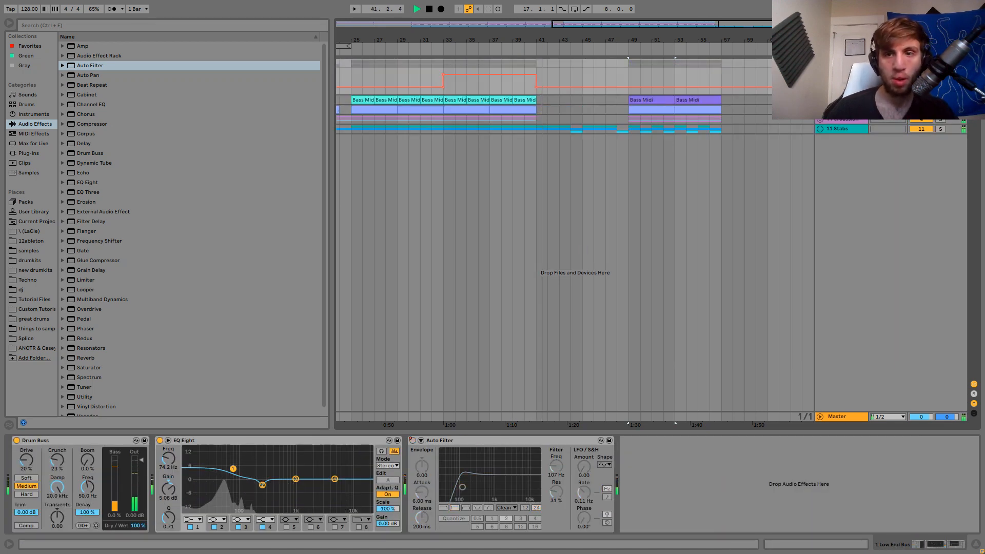
pyautogui.click(821, 120)
pyautogui.click(820, 312)
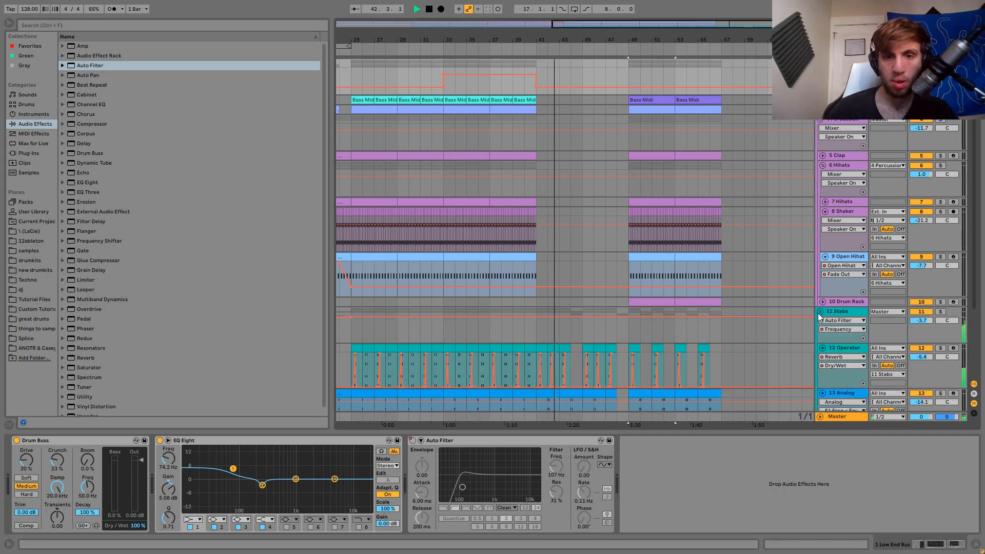
# Return to the full-screen arrangement and review the Stabs tracks through bar 48 during playback.
pyautogui.press('super+Tab')
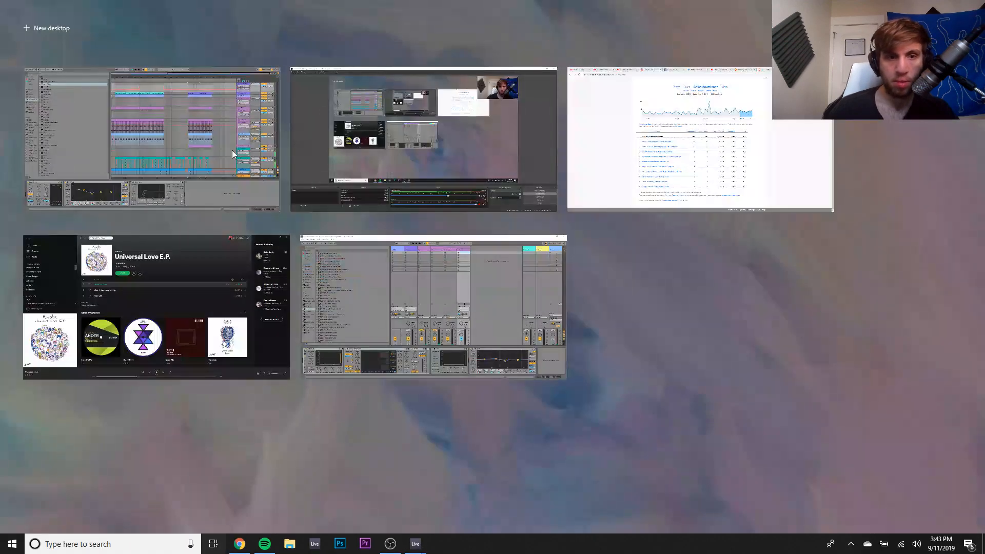
pyautogui.click(188, 140)
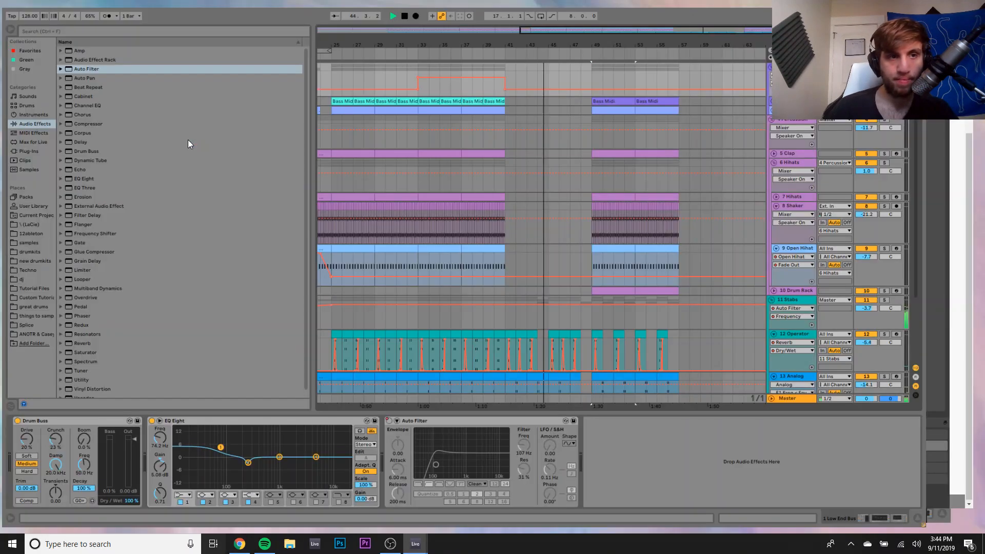
pyautogui.scroll(2, 400, 211)
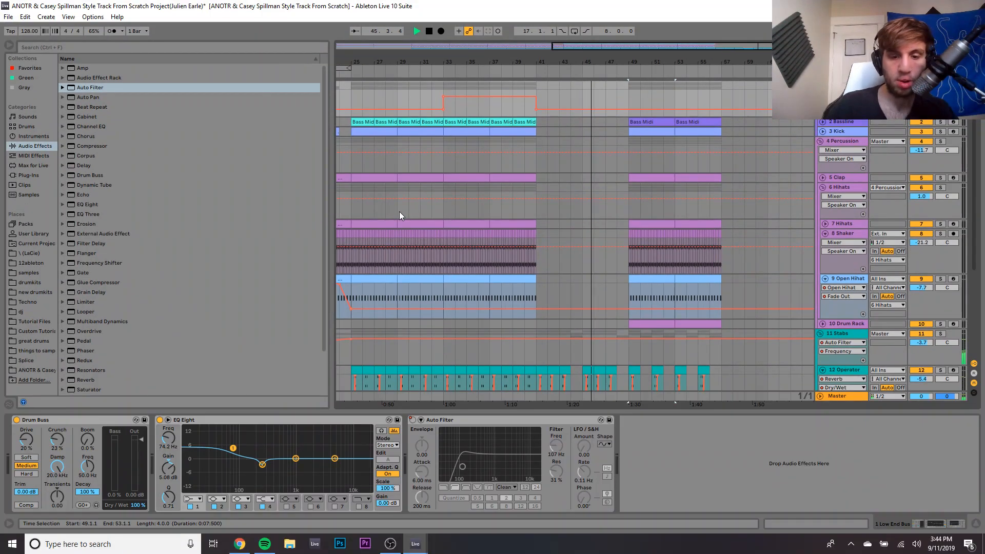
pyautogui.press('F11')
pyautogui.scroll(-5, 820, 126)
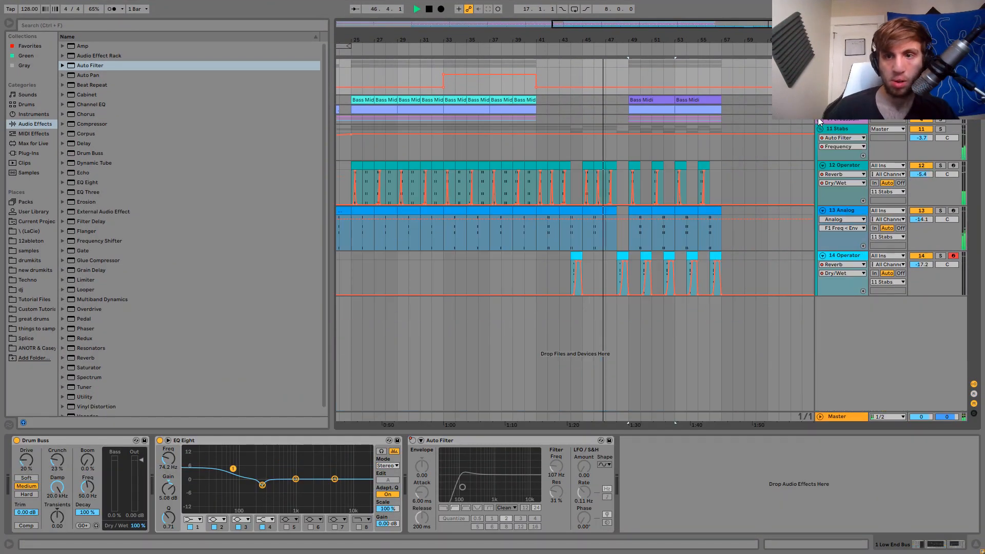
pyautogui.scroll(-1, 820, 125)
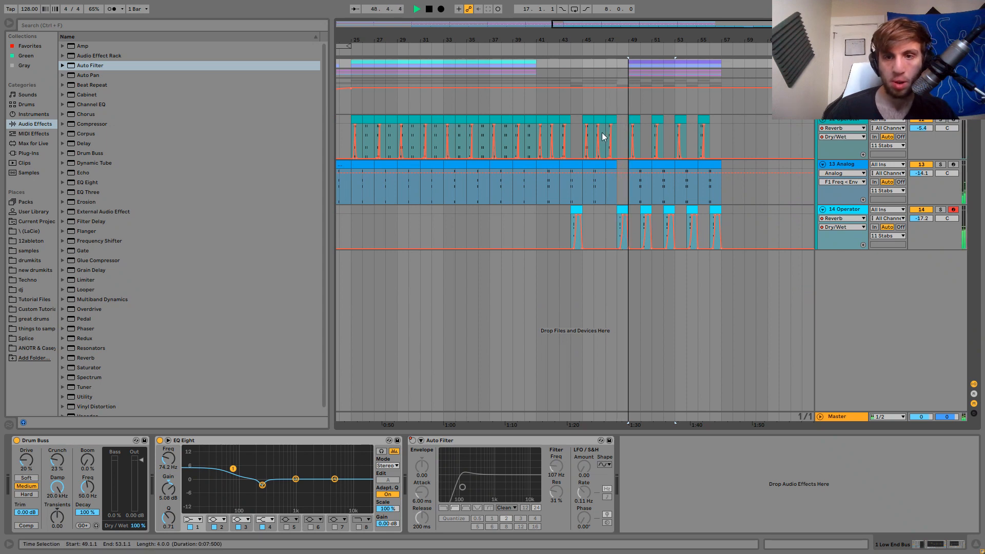
# Duplicate bars 49 to 56 of all tracks into bars 57 to 64 and play briefly from bar 57.
pyautogui.moveTo(721, 41); pyautogui.dragTo(731, 18)
pyautogui.click(694, 66)
pyautogui.moveTo(694, 63); pyautogui.dragTo(756, 225)
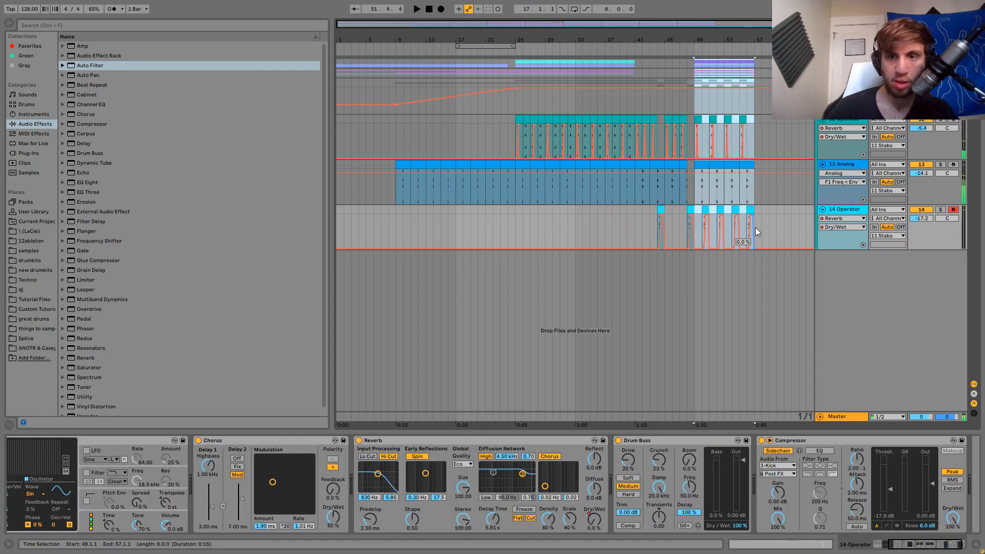
pyautogui.hotkey('ctrl', 'd')
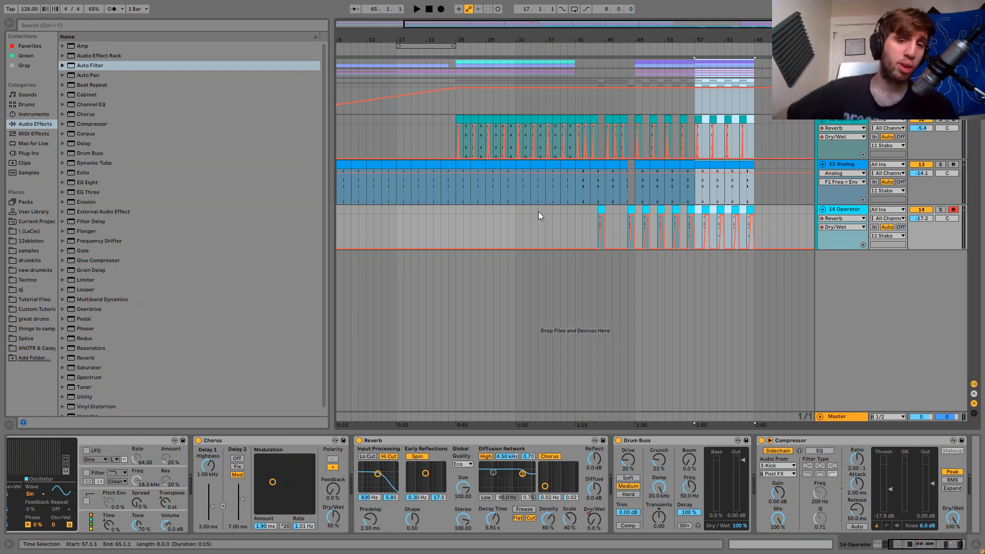
pyautogui.hscroll(-3, 537, 211)
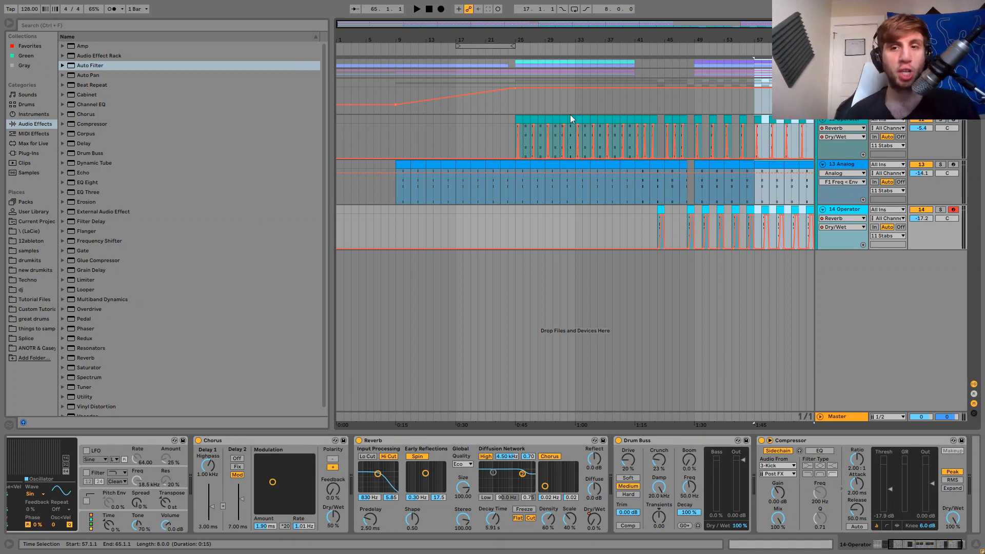
pyautogui.press('space')
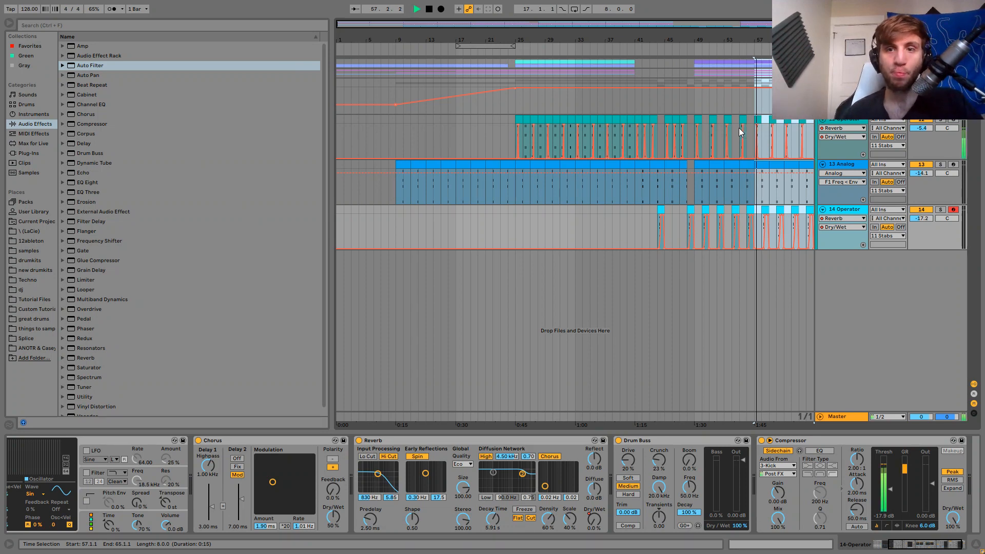
pyautogui.hscroll(3, 704, 122)
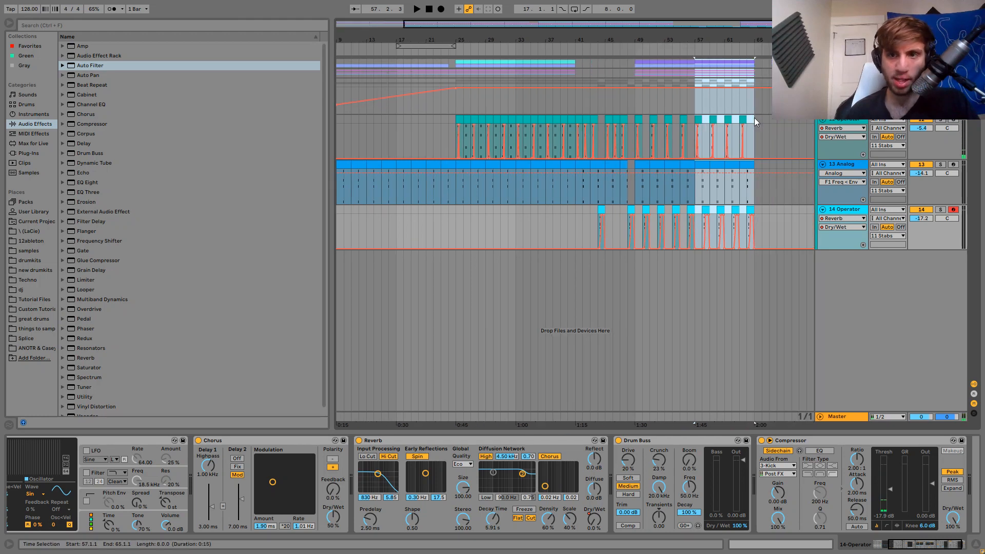
pyautogui.press('space')
# Replace the clips in bars 57 to 64 of the three Stabs tracks with copies of bars 41 to 48.
pyautogui.moveTo(696, 202); pyautogui.dragTo(697, 206)
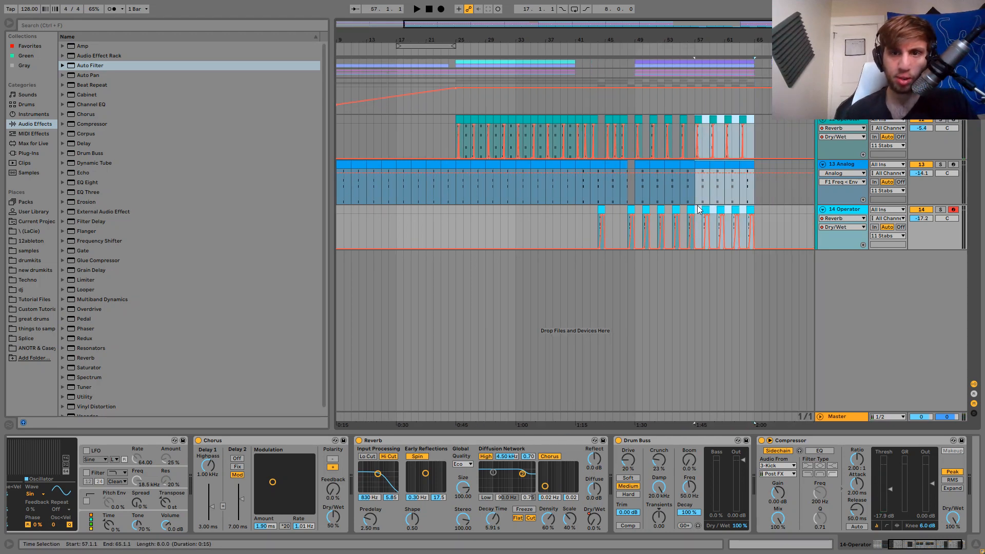
pyautogui.press('Delete')
pyautogui.moveTo(574, 211); pyautogui.dragTo(632, 119)
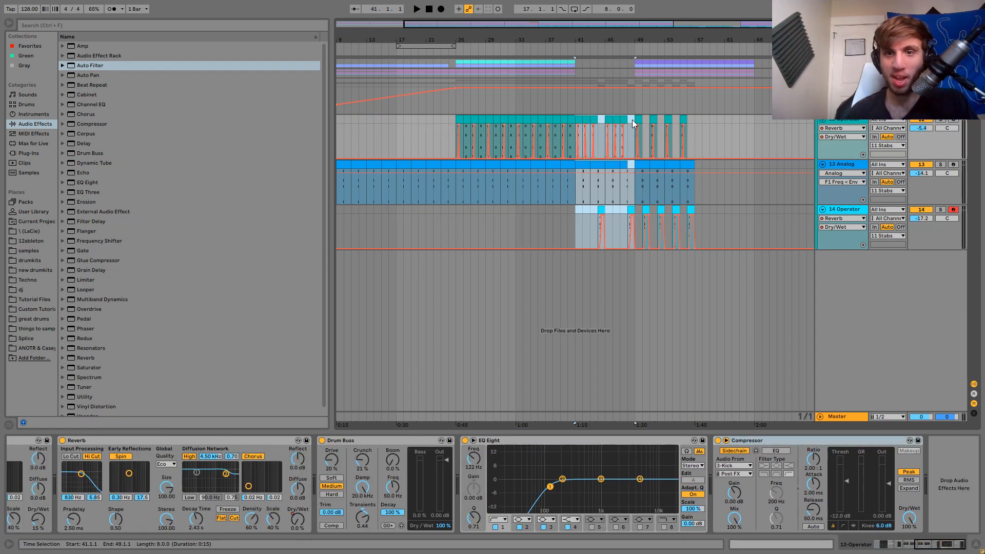
pyautogui.hotkey('ctrl', 'c')
pyautogui.click(695, 119)
pyautogui.hotkey('ctrl', 'v')
# Play from bar 57 and clear bars 60 and 44 of track 13 Analog.
pyautogui.press('space')
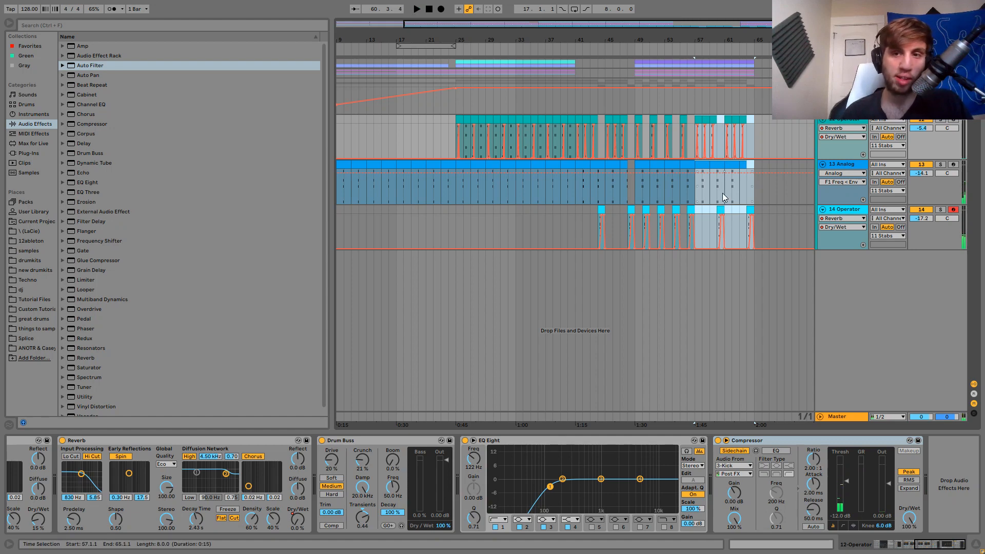
pyautogui.press('space')
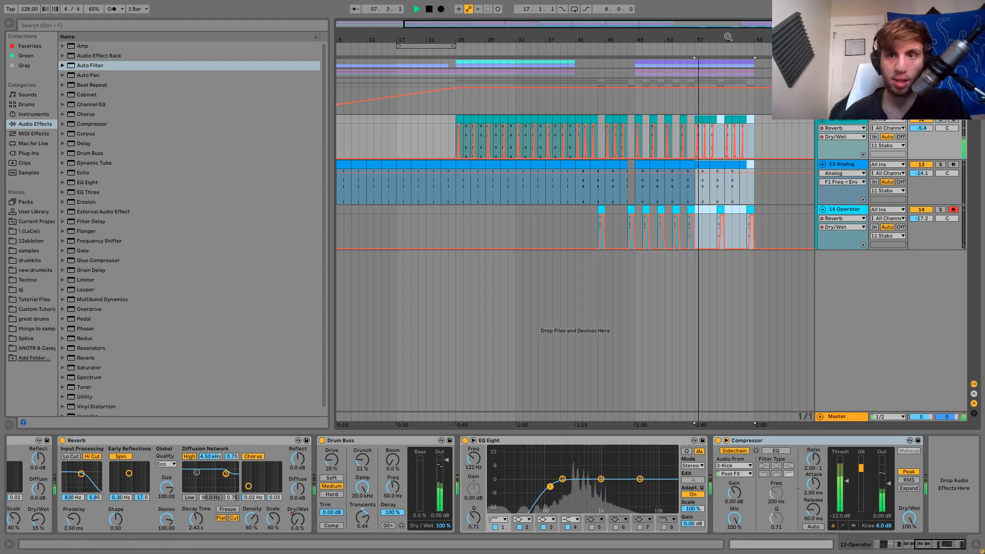
pyautogui.moveTo(728, 37); pyautogui.dragTo(729, 82)
pyautogui.moveTo(647, 166); pyautogui.dragTo(679, 165)
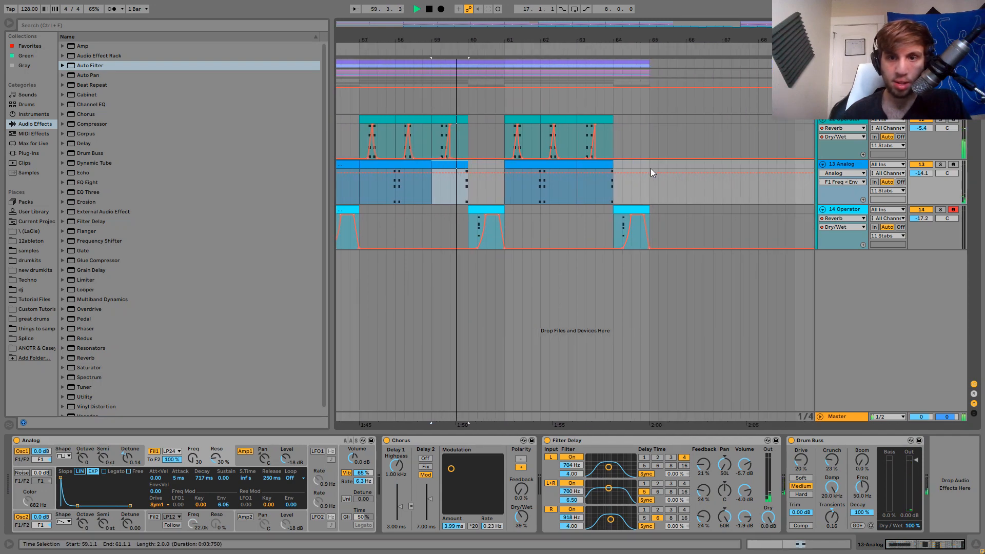
pyautogui.moveTo(555, 40); pyautogui.dragTo(678, 11)
pyautogui.hscroll(-1, 504, 205)
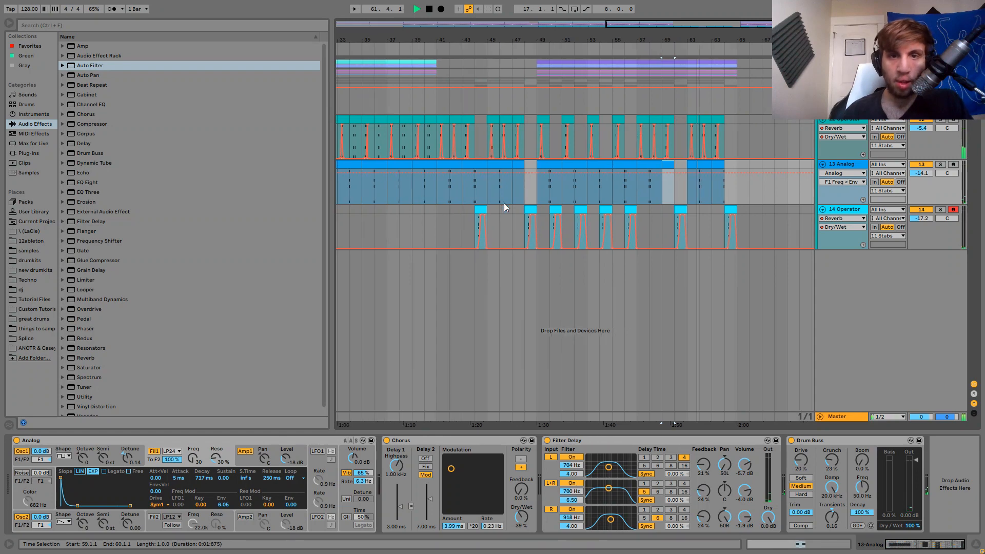
pyautogui.hscroll(-2, 504, 207)
pyautogui.moveTo(556, 166); pyautogui.dragTo(571, 165)
pyautogui.press('space')
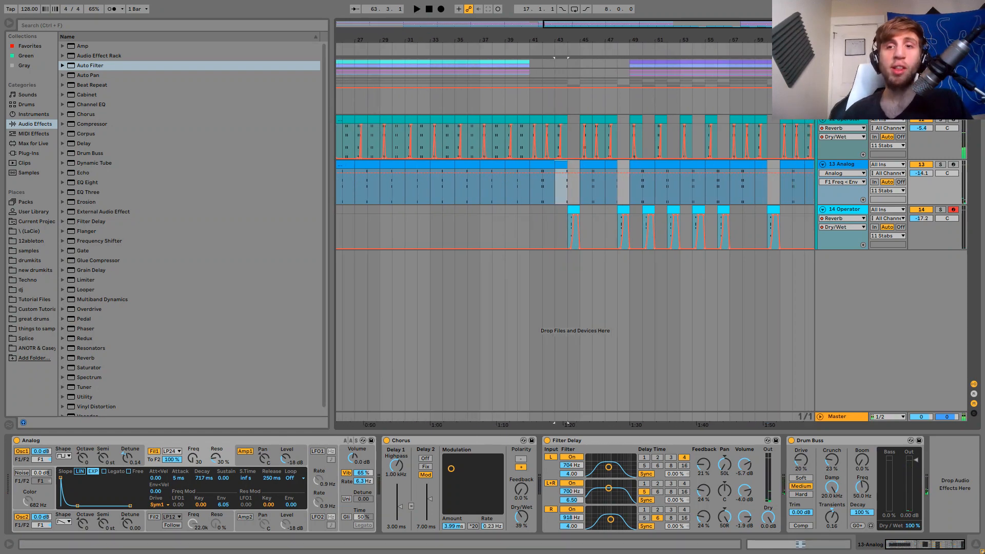
# Insert a MIDI track above the Stabs group and load Tension String.wav from the ANOTR & Casey folder as its instrument.
pyautogui.click(823, 83)
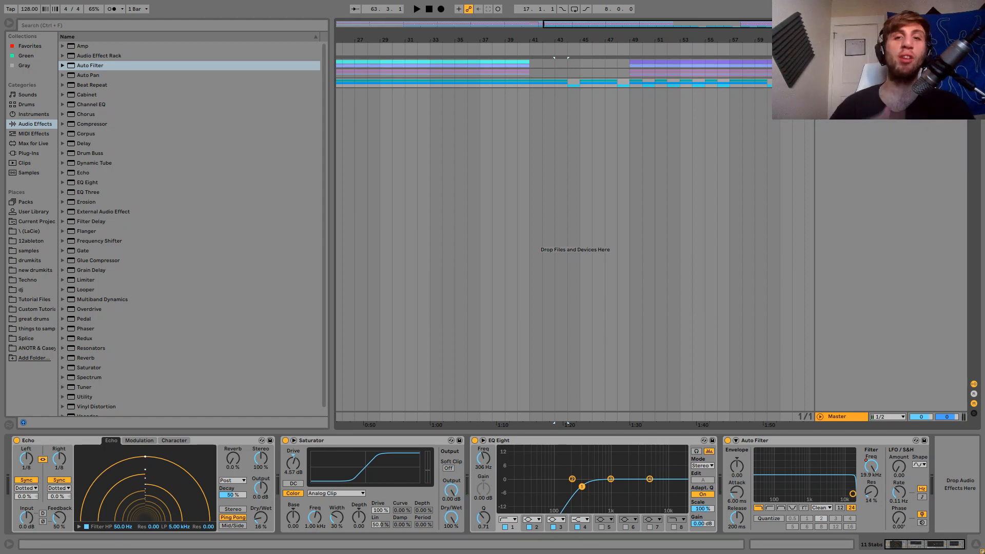
pyautogui.click(822, 82)
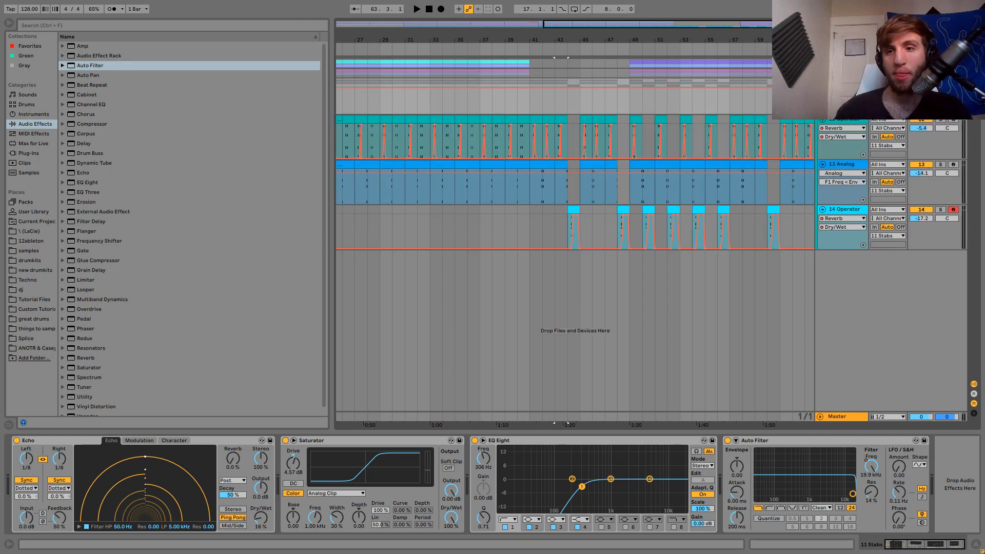
pyautogui.click(823, 72)
pyautogui.hotkey('ctrl', 'shift', 't')
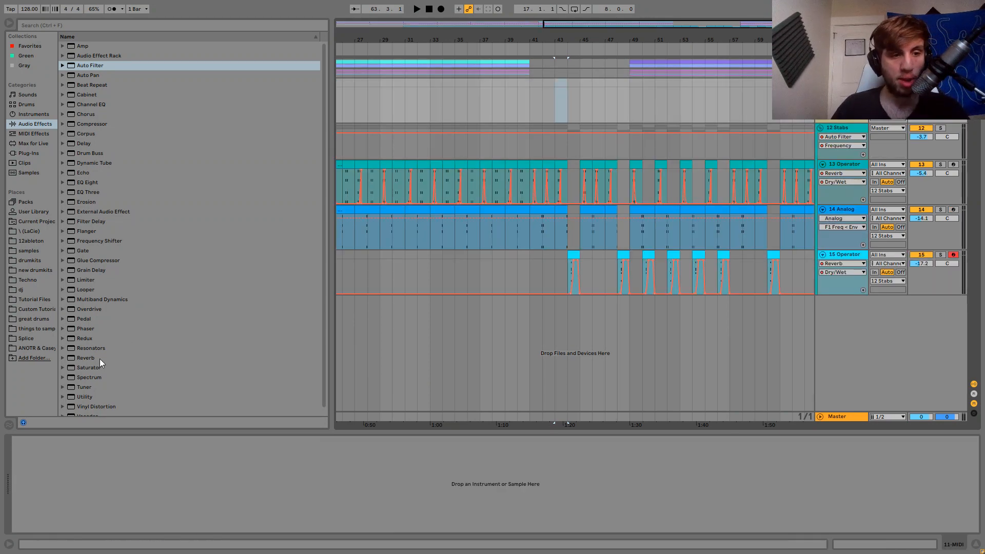
pyautogui.click(43, 348)
pyautogui.click(86, 184)
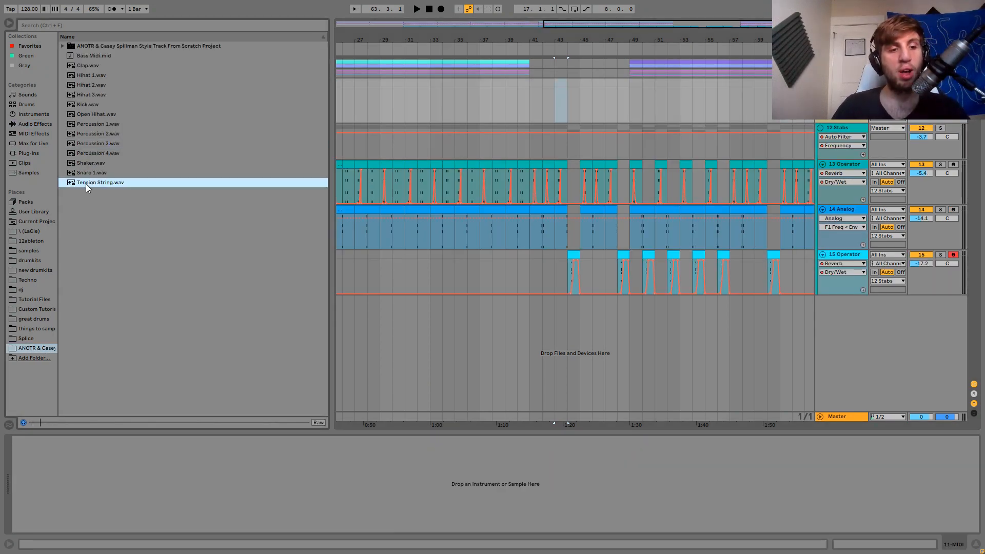
pyautogui.doubleClick(85, 183)
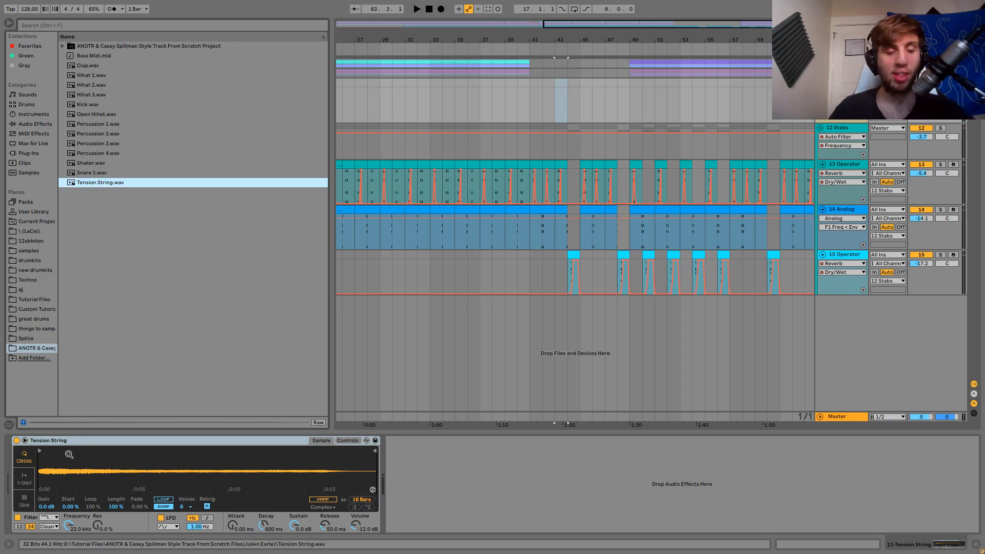
# Loop the Tension String sample with start 36.7%, length 25.0% and fade 100%, and set its filter frequency to 1.78 kHz.
pyautogui.click(163, 500)
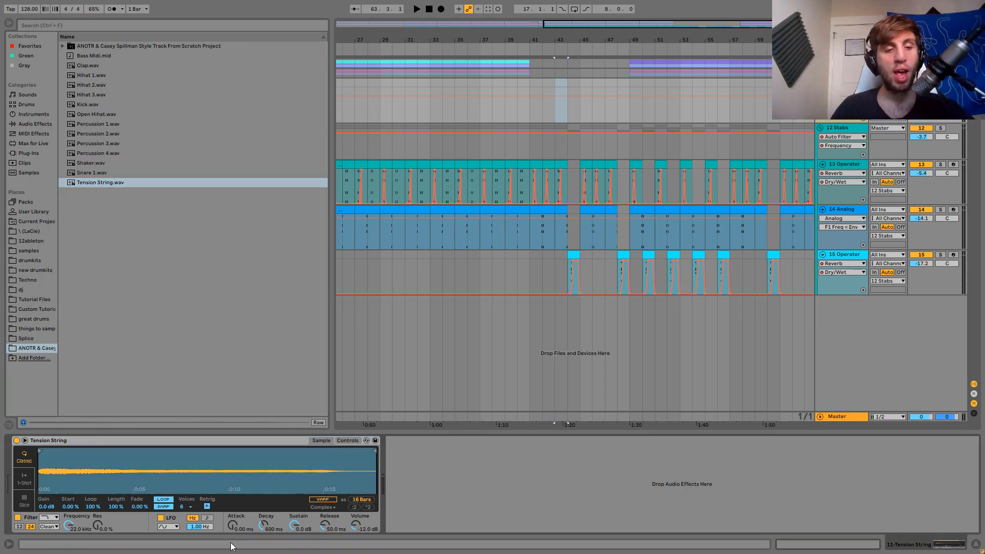
pyautogui.moveTo(115, 507); pyautogui.dragTo(82, 492)
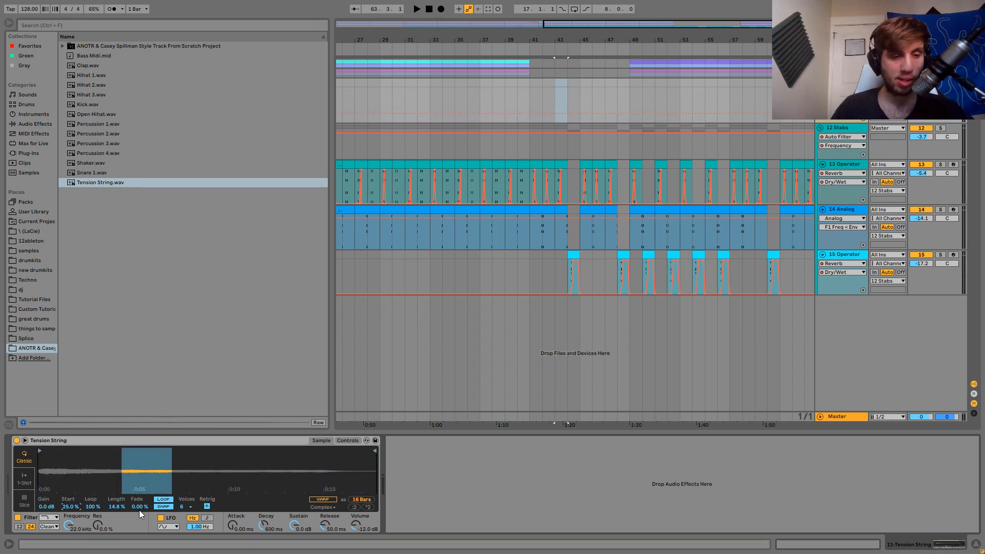
pyautogui.doubleClick(111, 507)
pyautogui.doubleClick(72, 507)
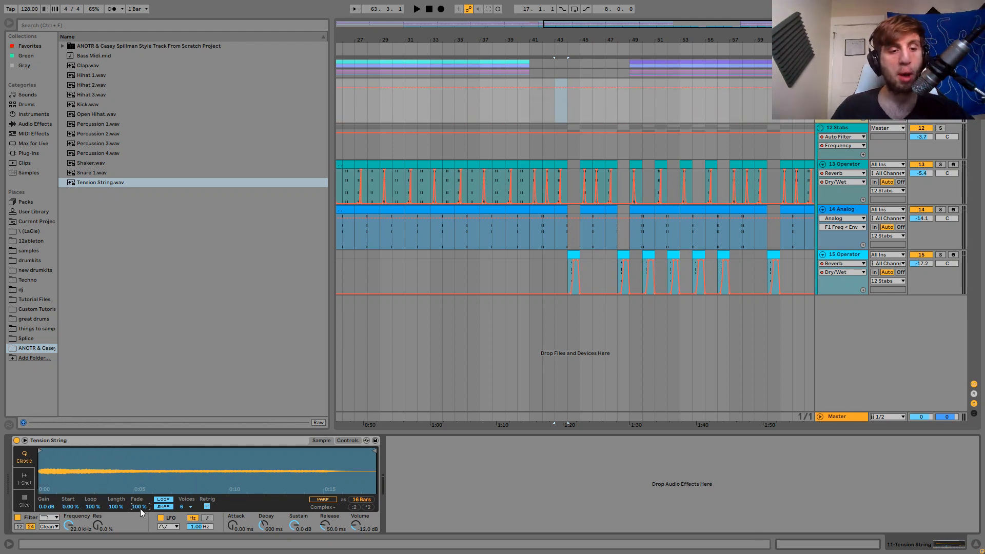
pyautogui.moveTo(115, 506); pyautogui.dragTo(66, 487)
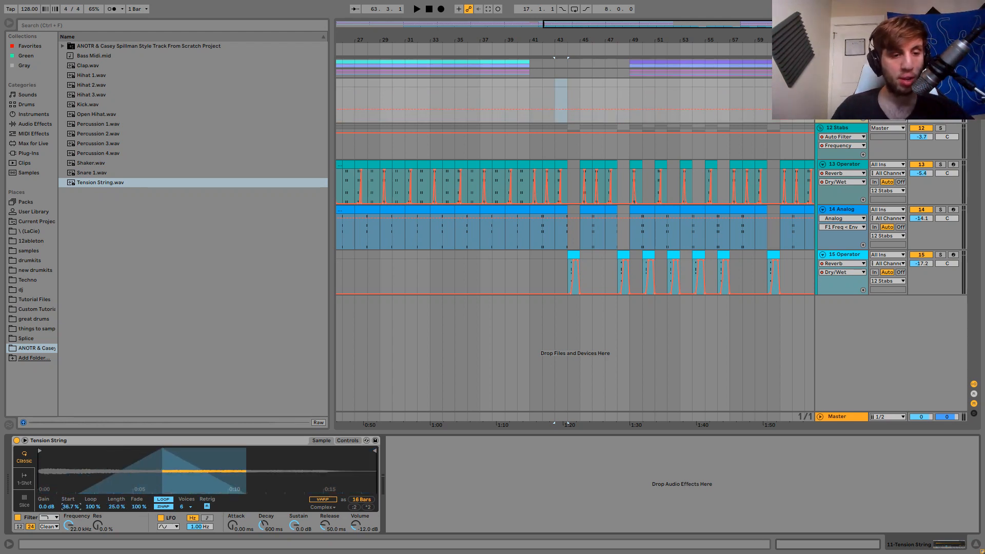
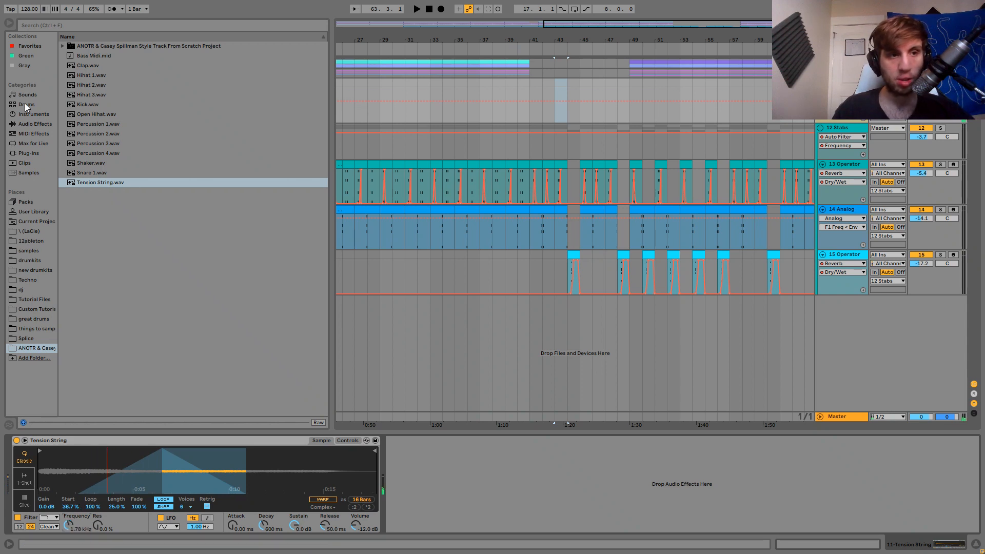
# Show the available audio effects for the Tension String track.
pyautogui.click(36, 124)
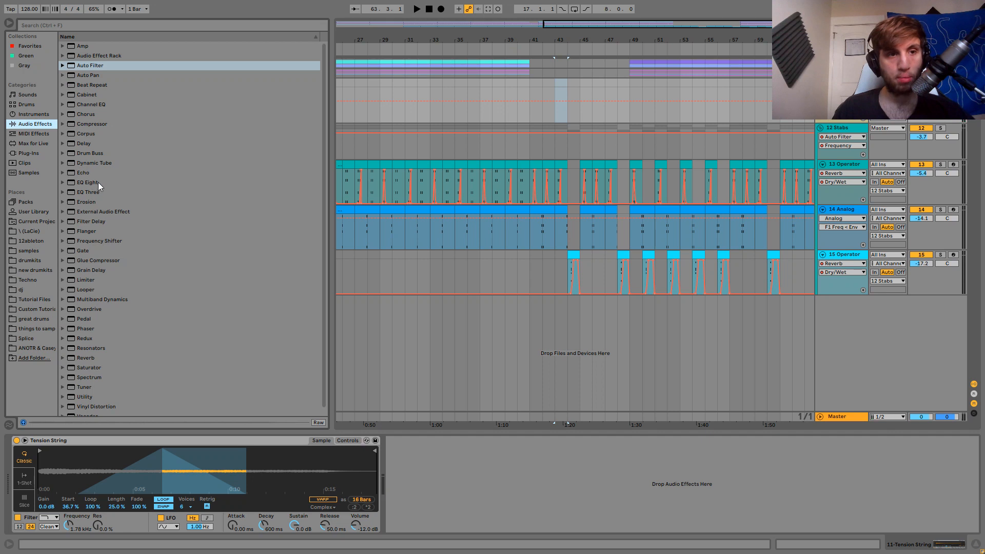
# Add a Chorus with 30% Dry/Wet and a Reverb with about 3.46 s Decay Time to the Tension String track.
pyautogui.doubleClick(86, 114)
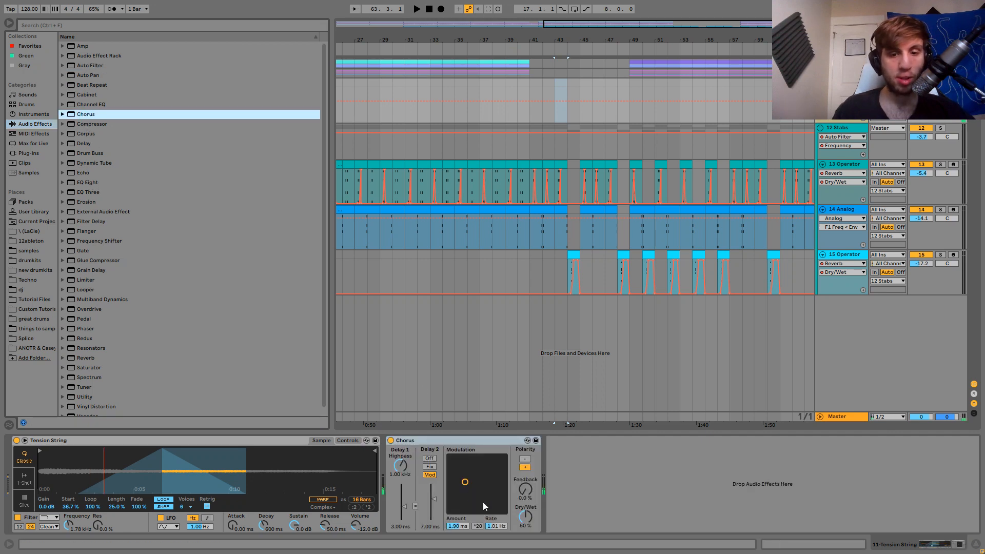
pyautogui.click(525, 516)
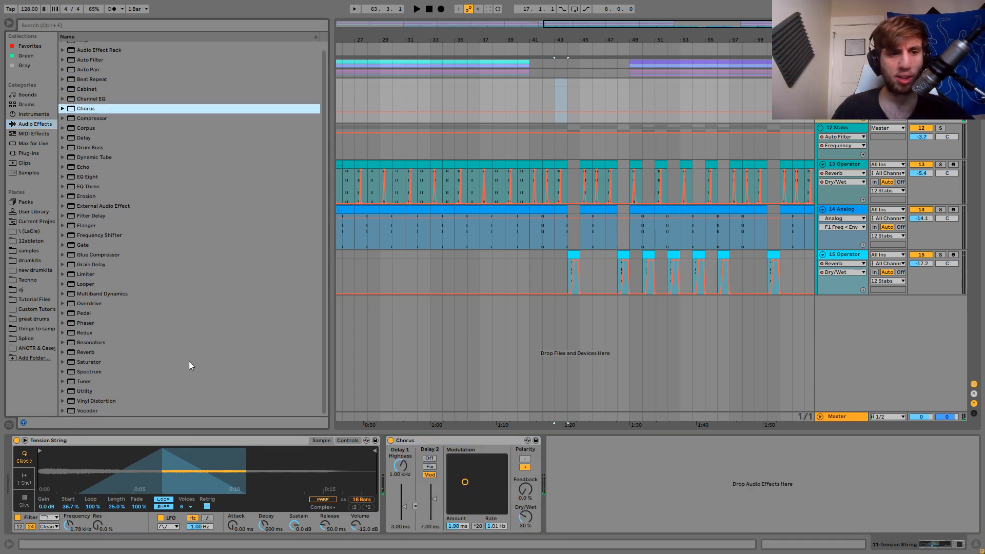
pyautogui.click(95, 355)
pyautogui.moveTo(97, 357); pyautogui.dragTo(589, 511)
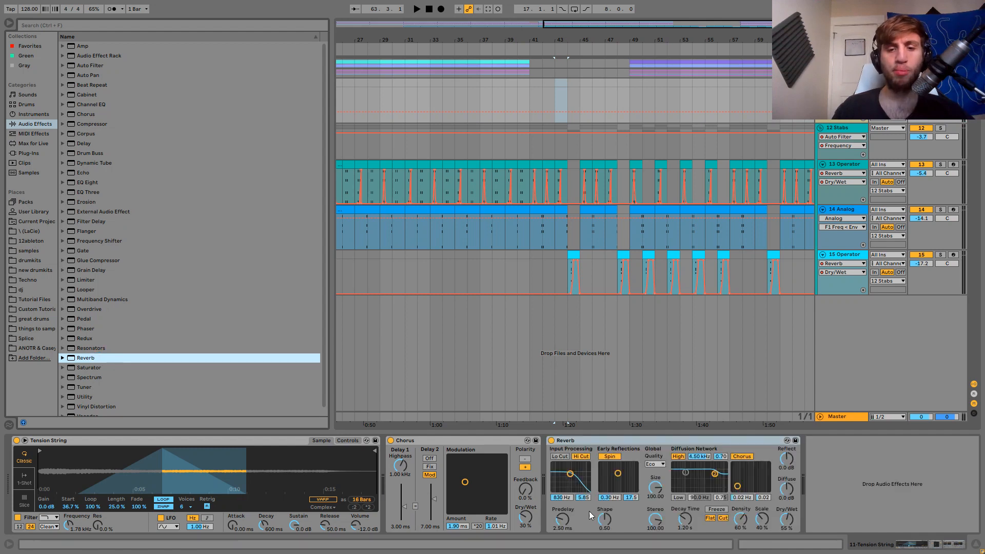
pyautogui.moveTo(685, 527); pyautogui.dragTo(685, 515)
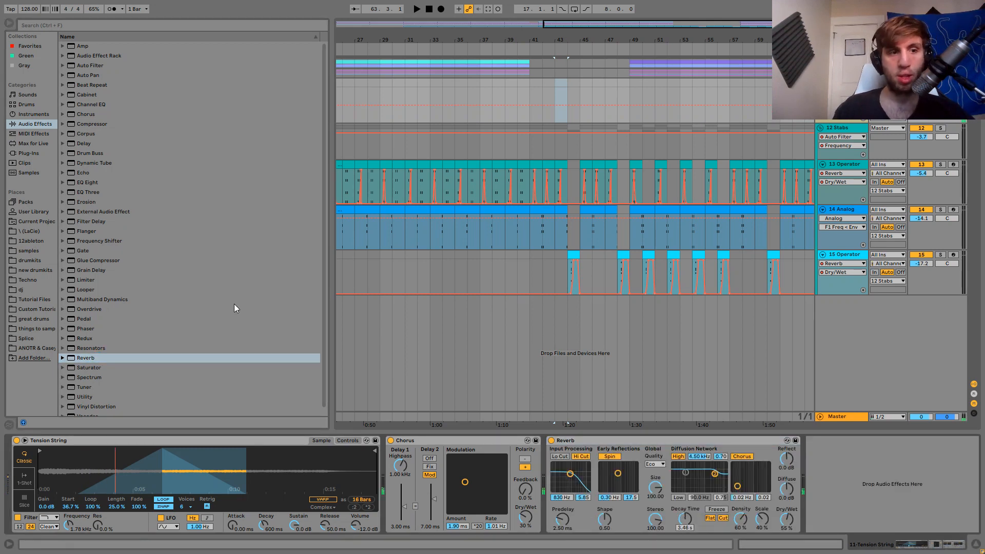
# Add a Saturator after the Reverb and set its Drive to 3 dB.
pyautogui.click(94, 363)
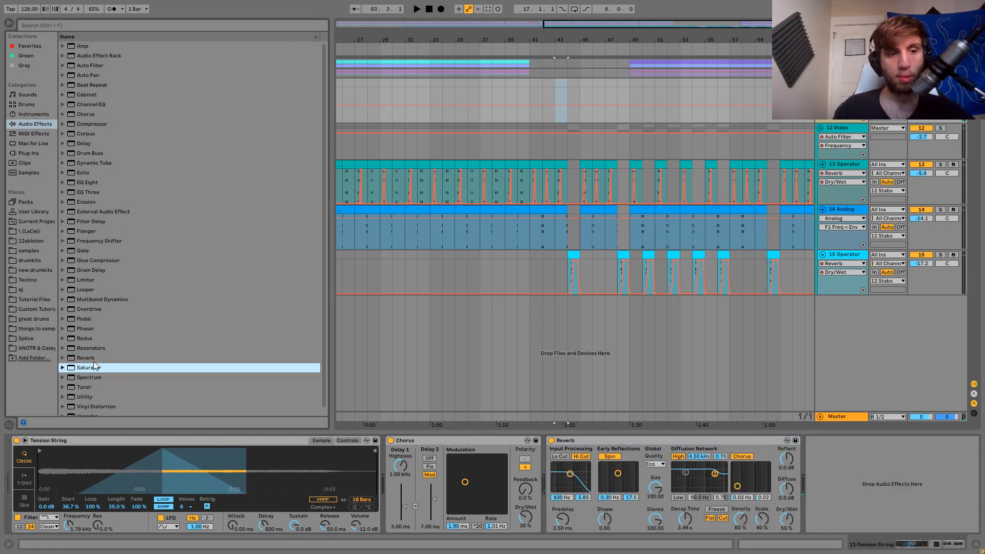
pyautogui.moveTo(100, 371); pyautogui.dragTo(738, 487)
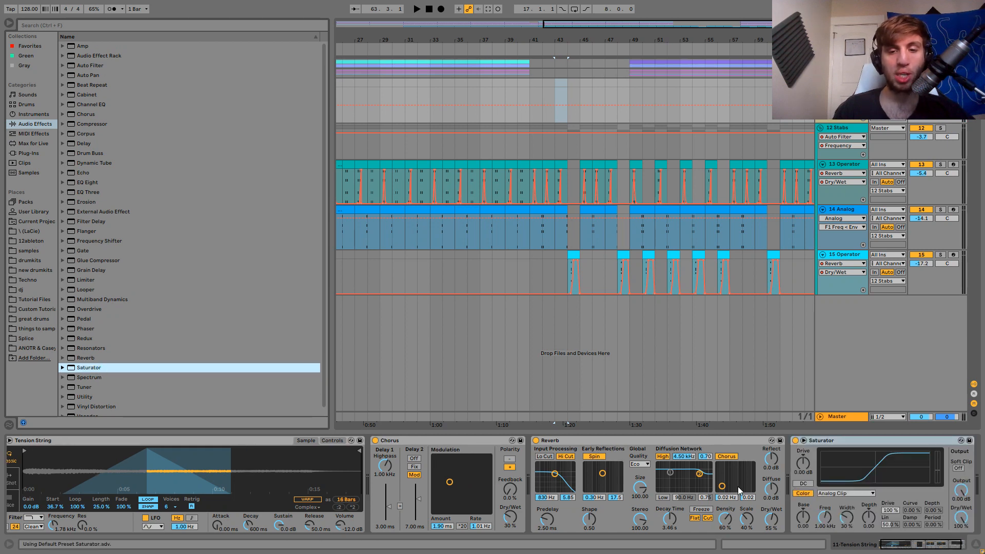
pyautogui.click(806, 469)
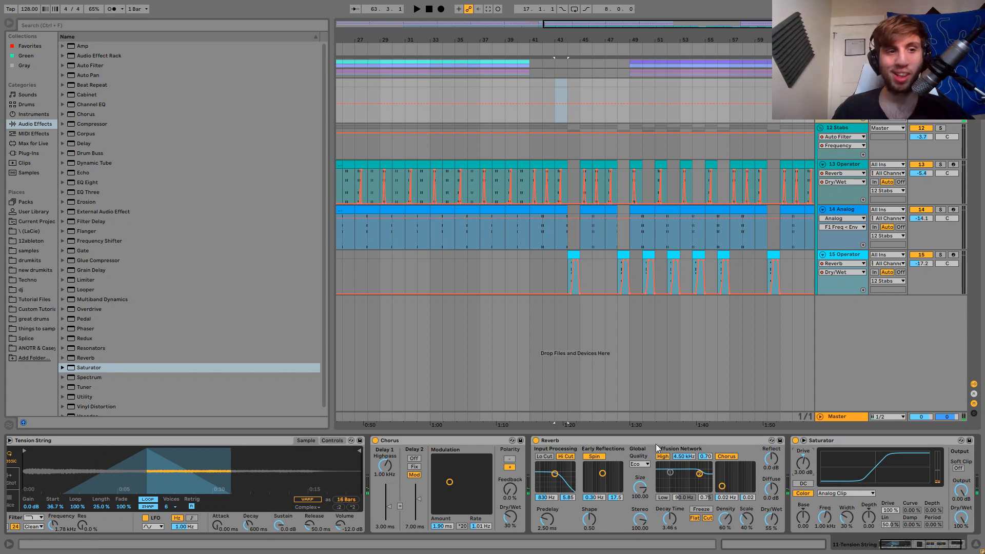
# Add an EQ Eight after the Saturator and make band 1 a low cut at about 976 Hz.
pyautogui.doubleClick(86, 183)
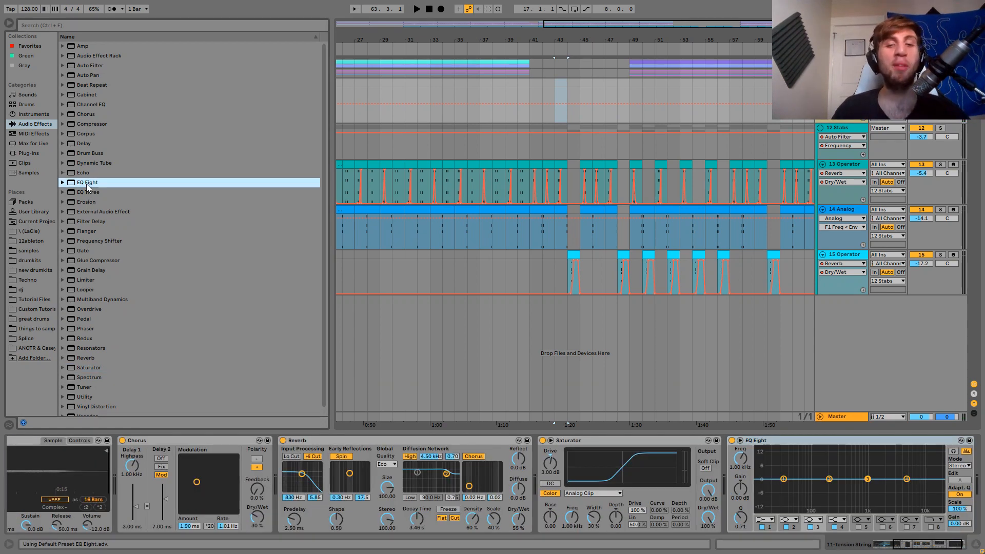
pyautogui.click(764, 519)
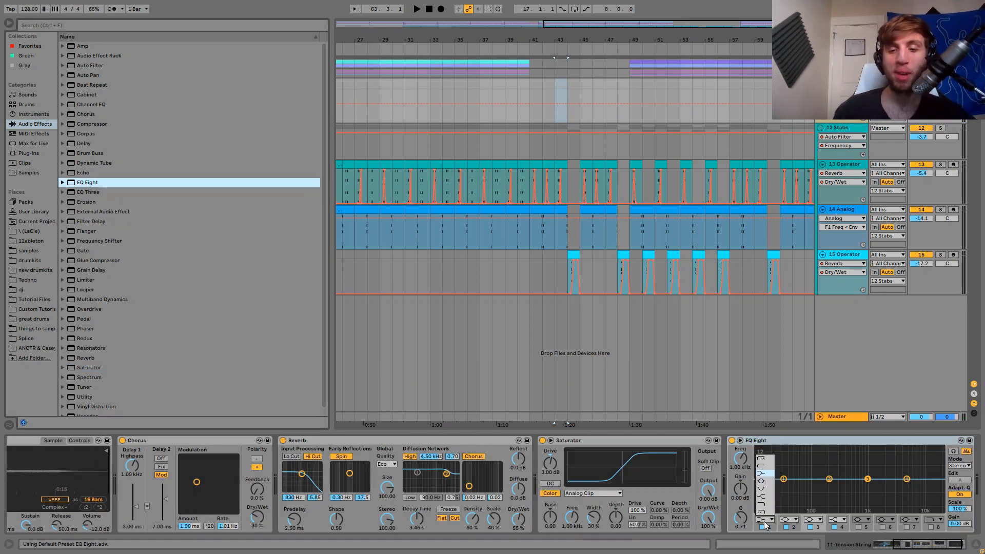
pyautogui.click(768, 470)
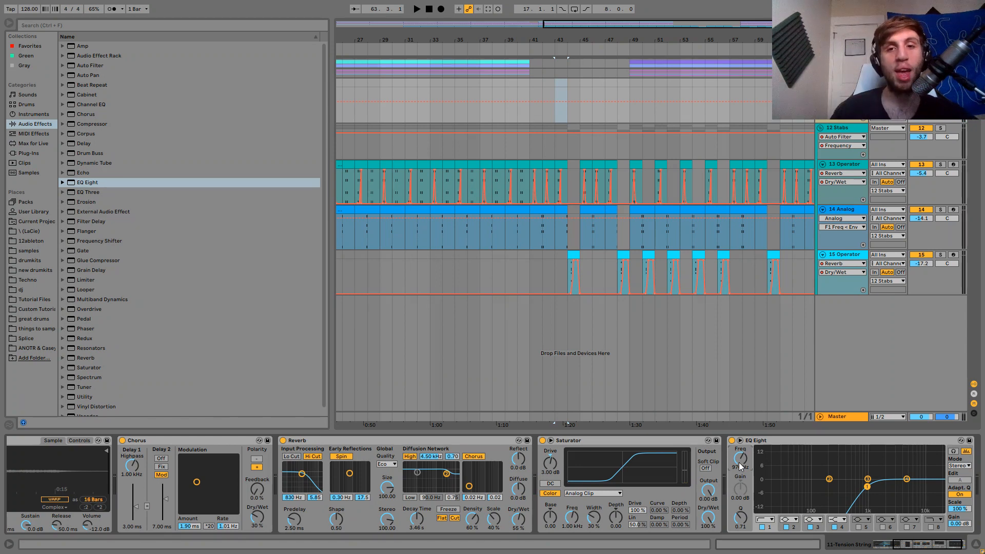
# Create an empty MIDI clip on the Tension String track from bar 25 to bar 48.
pyautogui.click(617, 82)
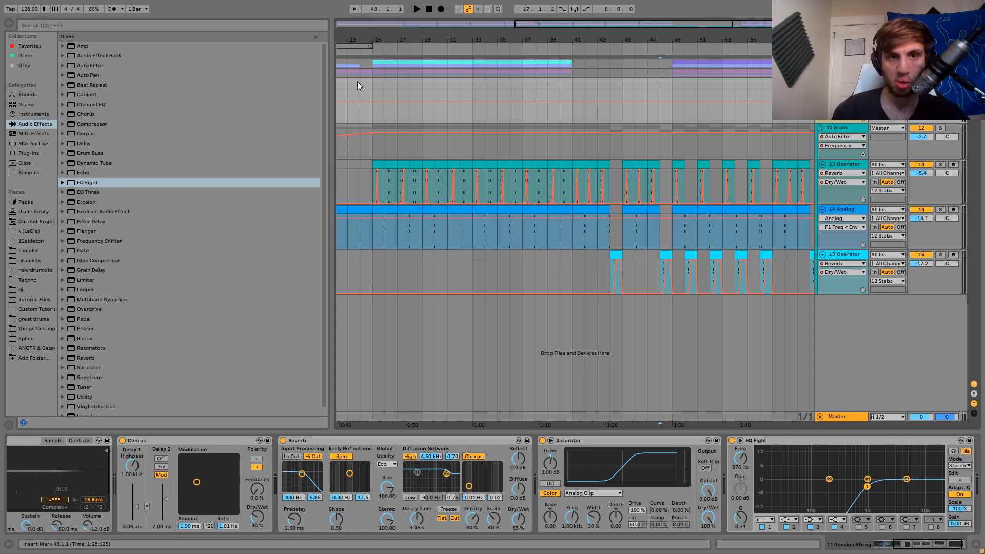
pyautogui.keyDown('shift'); pyautogui.click(373, 87); pyautogui.keyUp('shift')
pyautogui.hotkey('ctrl', 'shift', 'm')
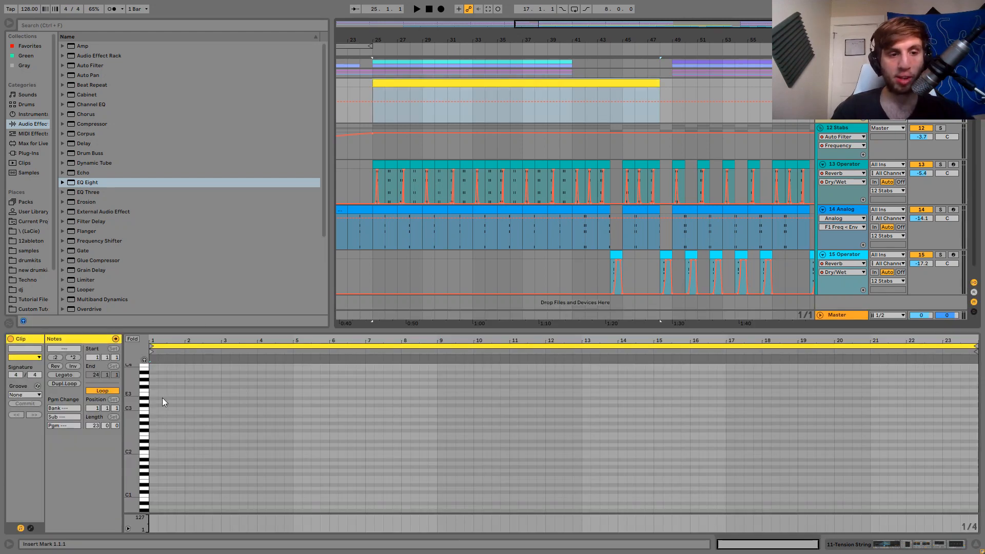
# Add an E4 note at the start of the new clip and extend it with Legato across the whole clip.
pyautogui.scroll(-5, 155, 433)
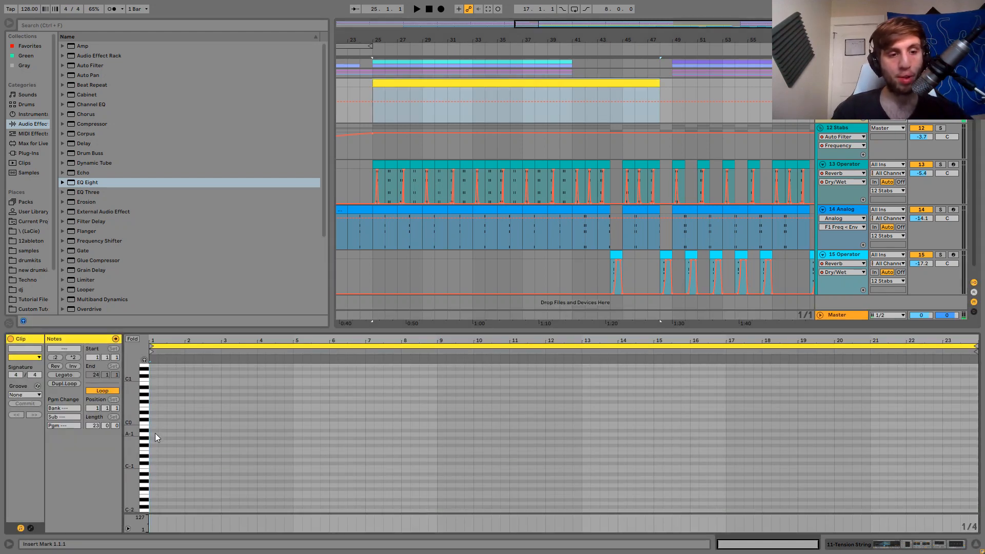
pyautogui.scroll(10, 155, 433)
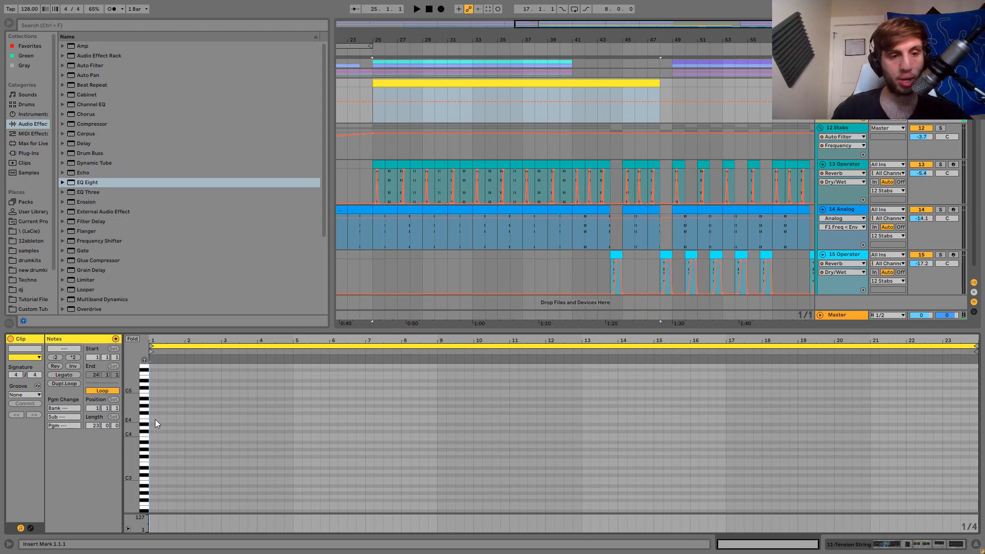
pyautogui.doubleClick(155, 420)
pyautogui.click(73, 375)
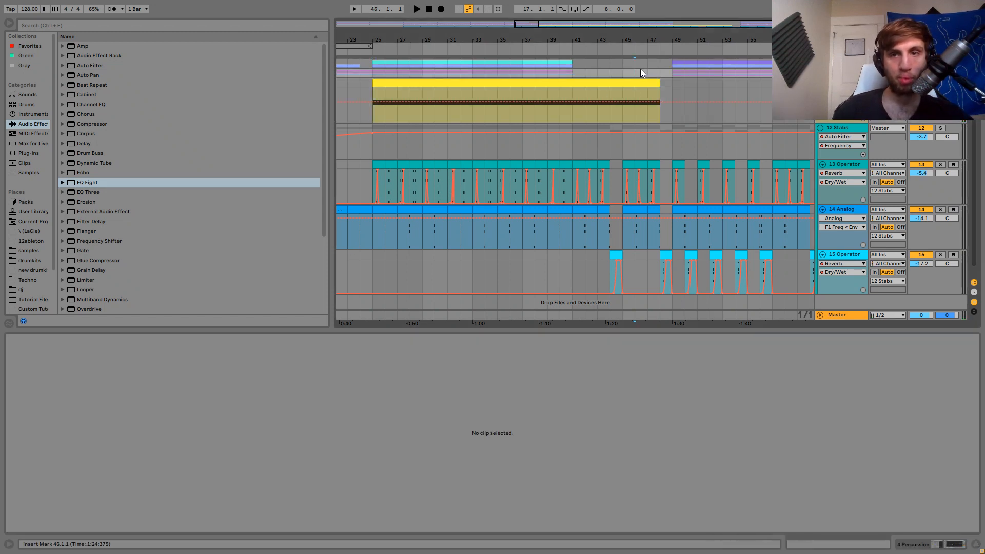
# During playback from bar 46, set the Tension String track volume to -3.2 dB and the Reverb's Decay Time to about 9 s.
pyautogui.click(640, 69)
pyautogui.press('space')
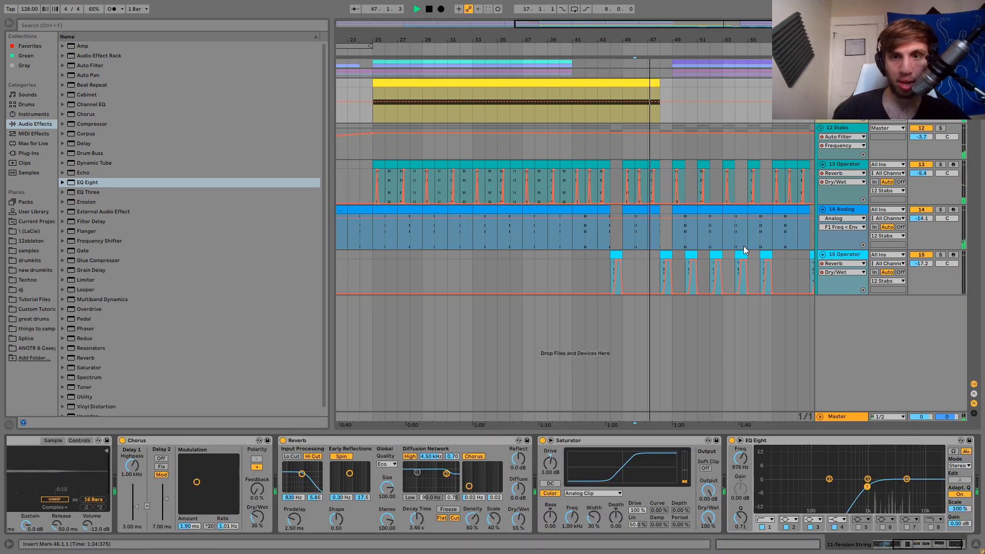
pyautogui.moveTo(921, 91); pyautogui.dragTo(921, 85)
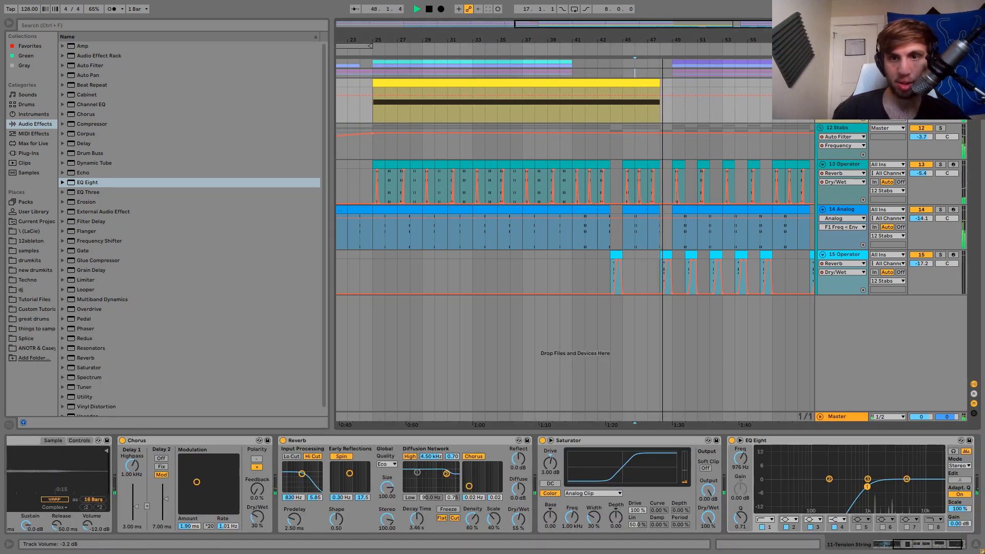
pyautogui.moveTo(421, 522); pyautogui.dragTo(421, 505)
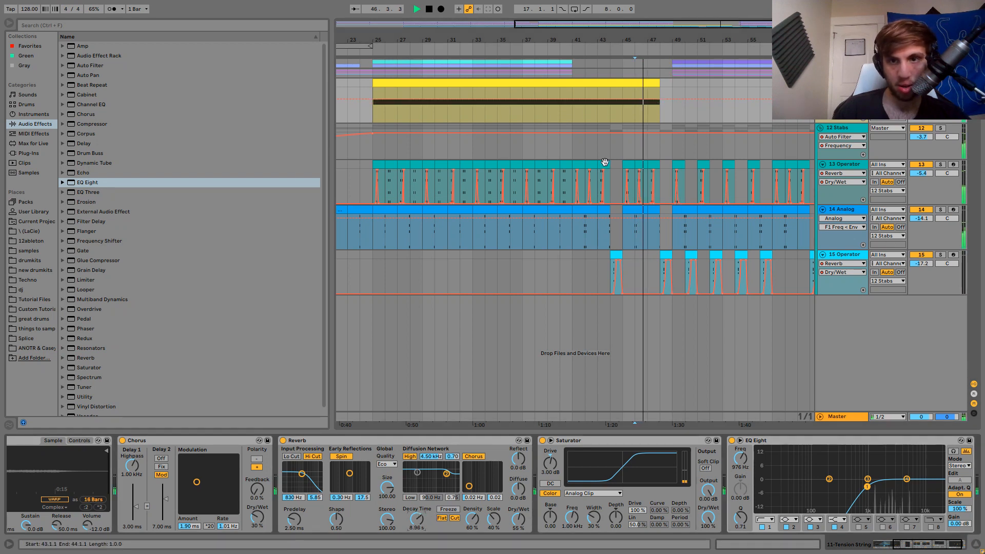
# Play the arrangement from the start of the Tension String clip at bar 25.
pyautogui.click(500, 81)
pyautogui.press('space')
pyautogui.press('space')
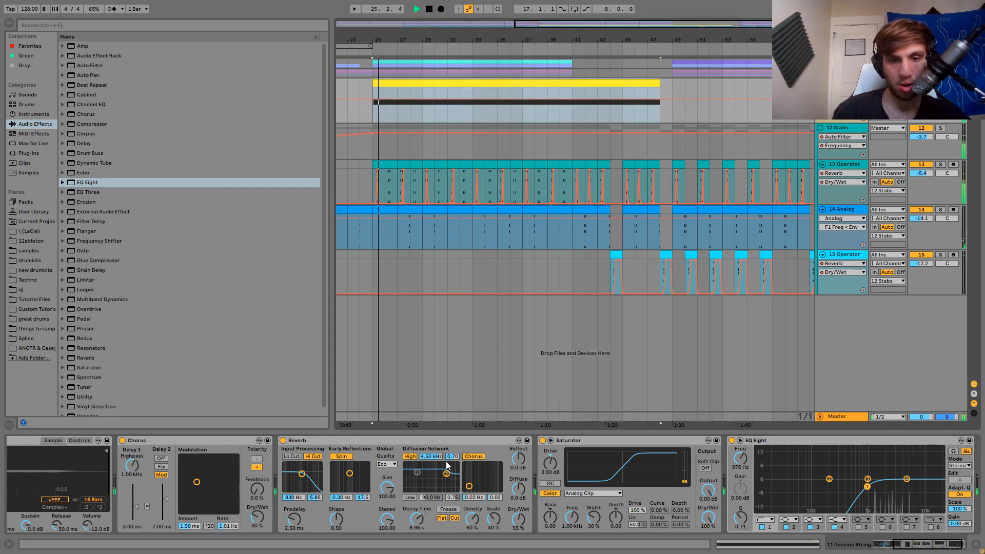
# Automate the string sampler's filter frequency to rise from about 152 Hz at bar 29 to 1.78 kHz at bar 45, and play it.
pyautogui.hscroll(2, 446, 461)
pyautogui.hscroll(-10, 583, 459)
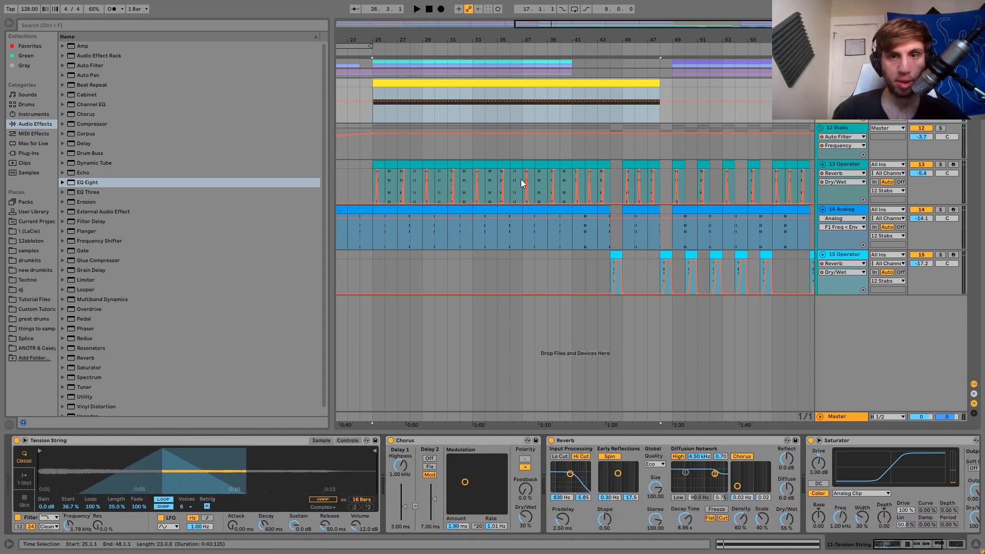
pyautogui.click(623, 101)
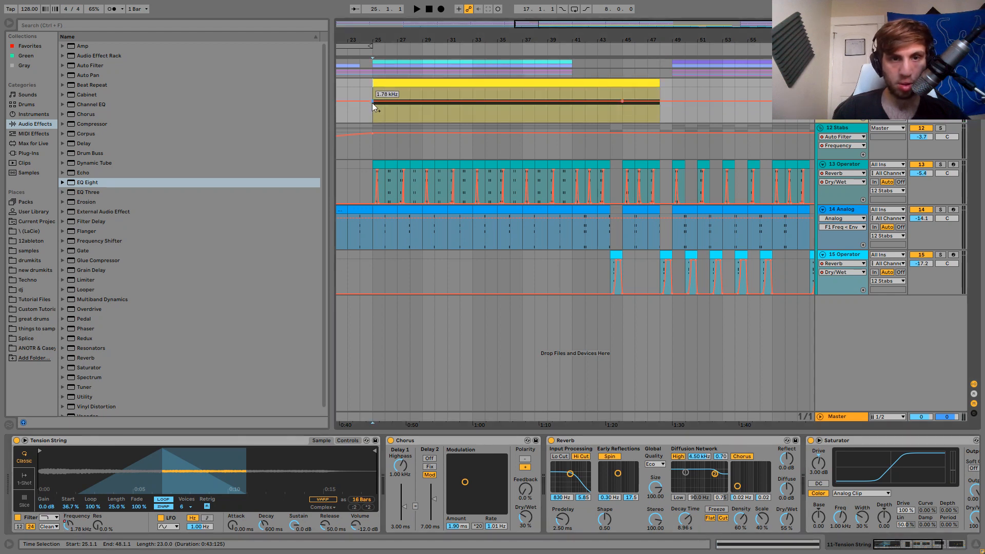
pyautogui.moveTo(372, 102); pyautogui.dragTo(422, 114)
pyautogui.press('space')
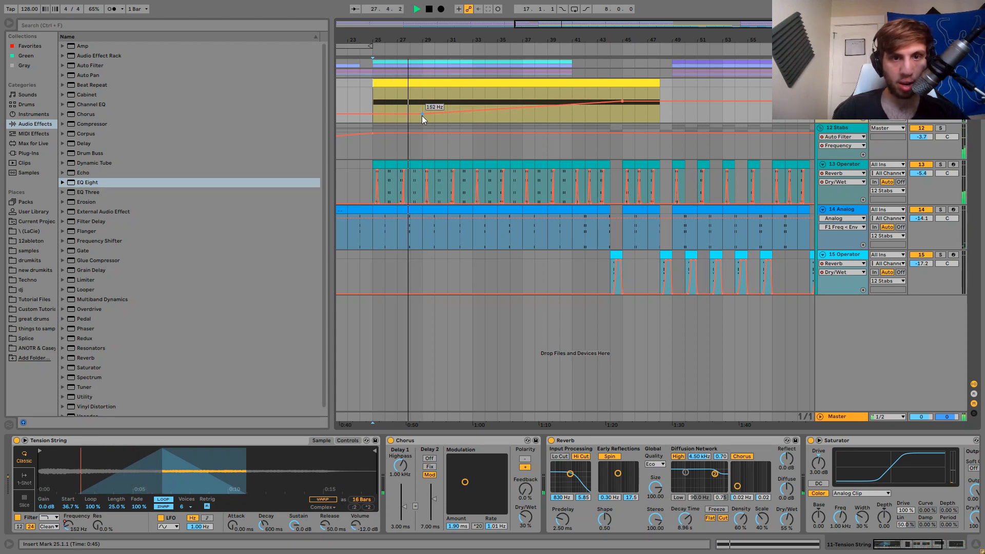
# Shift the clip's E4 note four bars later so it starts at bar 5 of the clip.
pyautogui.click(417, 90)
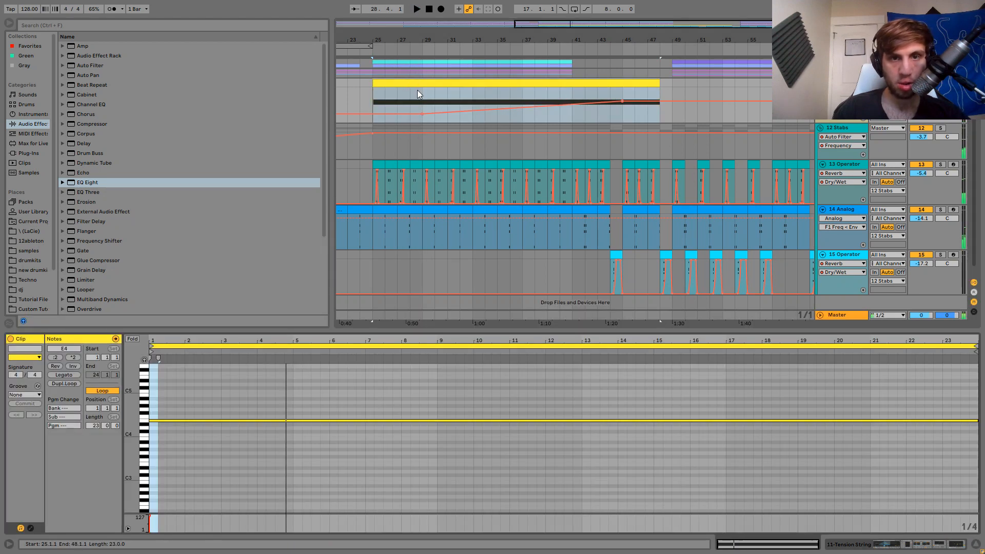
pyautogui.hotkey('ctrl', 'a')
pyautogui.press('Right')
pyautogui.press('Right')
pyautogui.press('Right')
pyautogui.press('Right')
pyautogui.press('Right')
pyautogui.press('Right')
pyautogui.press('Right')
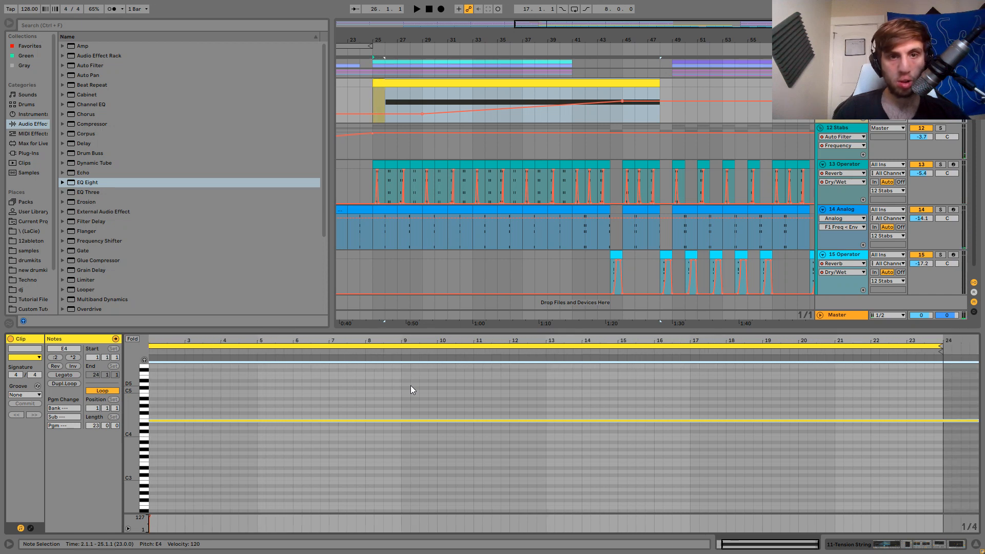
pyautogui.press('Right')
pyautogui.press('Right')
pyautogui.press('Right')
pyautogui.press('Right')
pyautogui.press('Right')
pyautogui.press('Right')
pyautogui.press('Right')
pyautogui.press('Right')
pyautogui.press('Right')
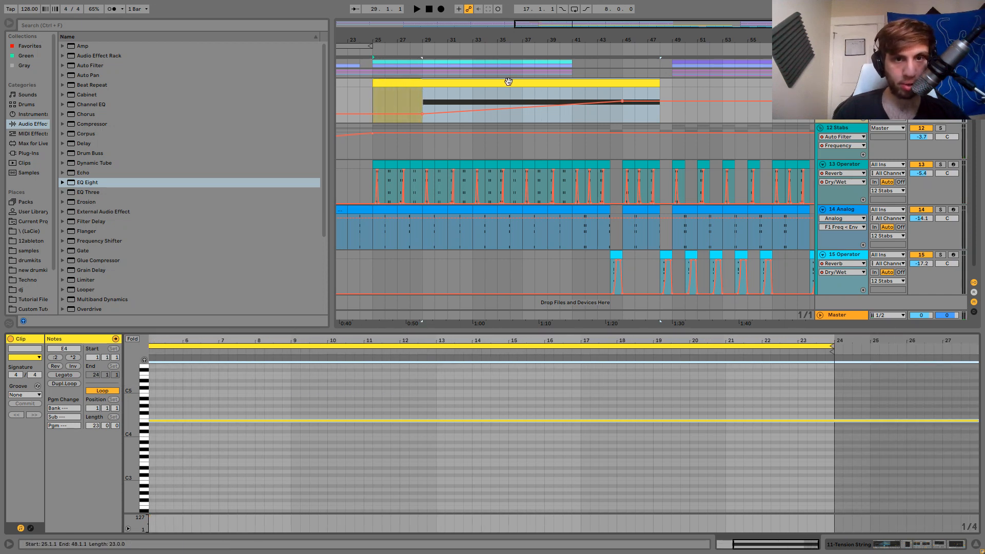
# Delete the empty part of the Tension String clip before bar 29 and play the arrangement from bar 28.
pyautogui.moveTo(362, 102); pyautogui.dragTo(422, 88)
pyautogui.press('Delete')
pyautogui.click(425, 82)
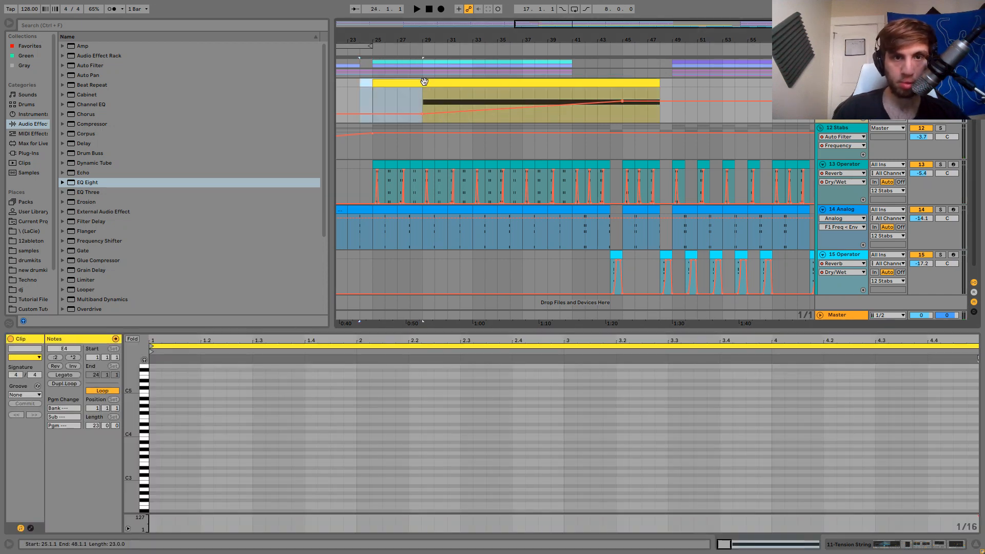
pyautogui.click(407, 105)
pyautogui.press('space')
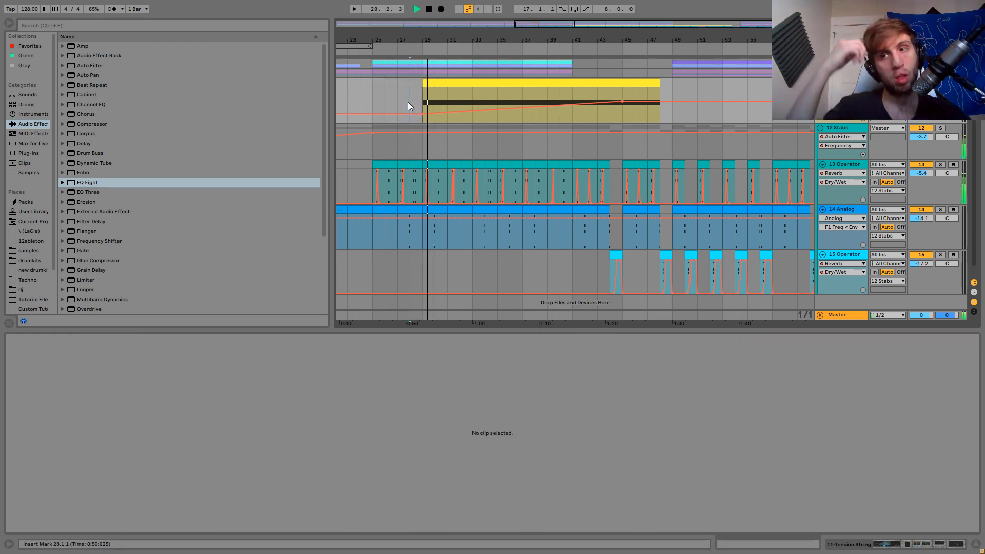
# Inspect the trimmed clip's E4 note and loop range in the piano roll.
pyautogui.click(519, 87)
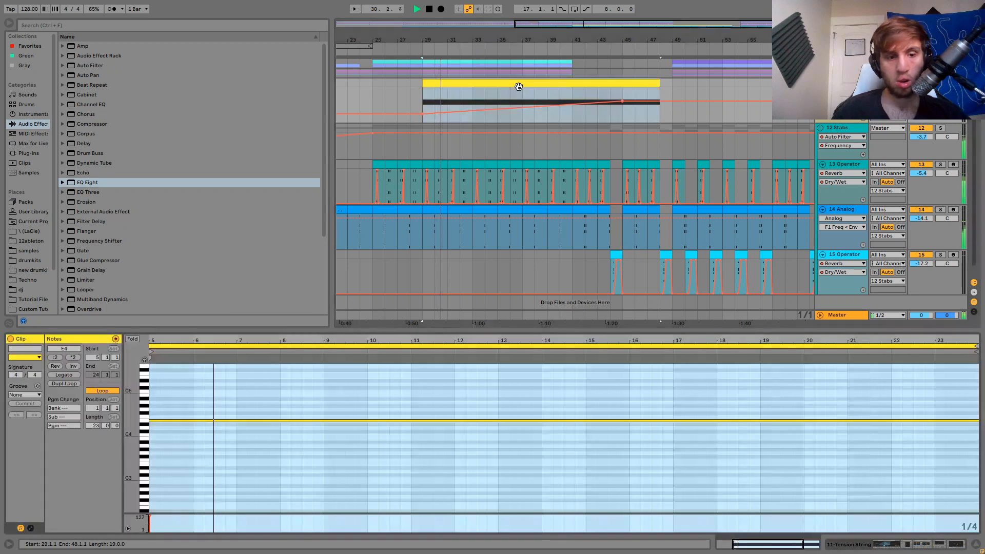
pyautogui.doubleClick(443, 342)
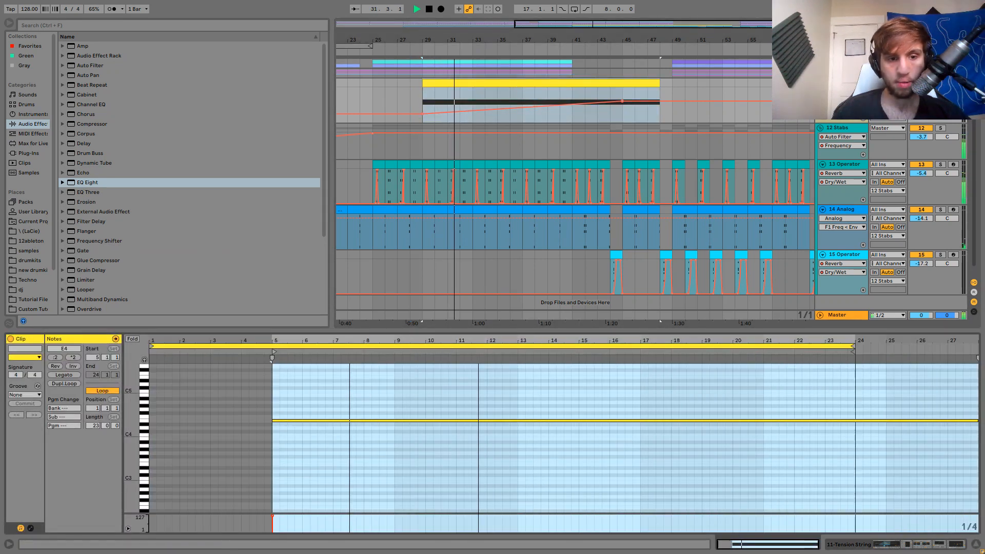
pyautogui.click(399, 461)
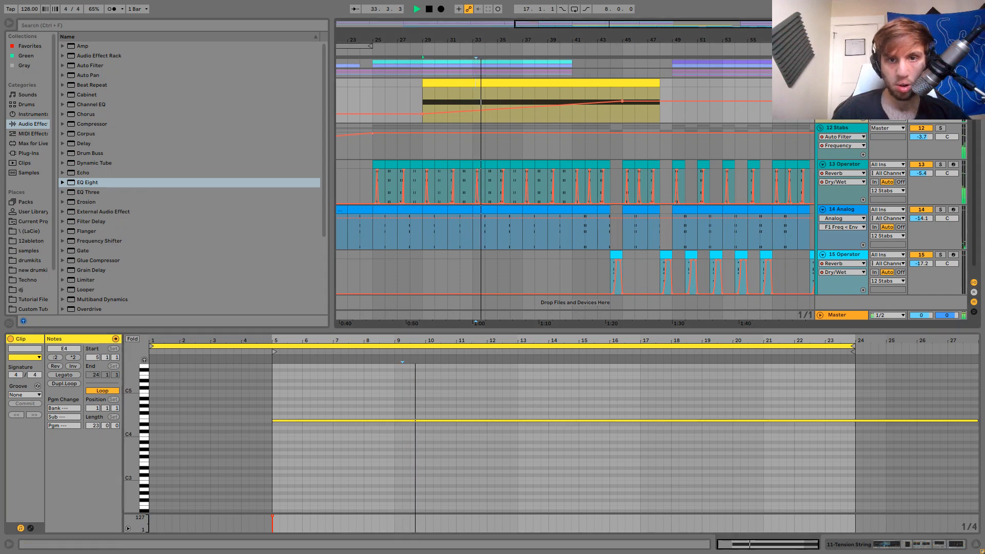
# Raise the filter frequency automation's starting point at bar 29 slightly and set the Tension String track volume to -1.0 dB.
pyautogui.hotkey('shift', 'Tab')
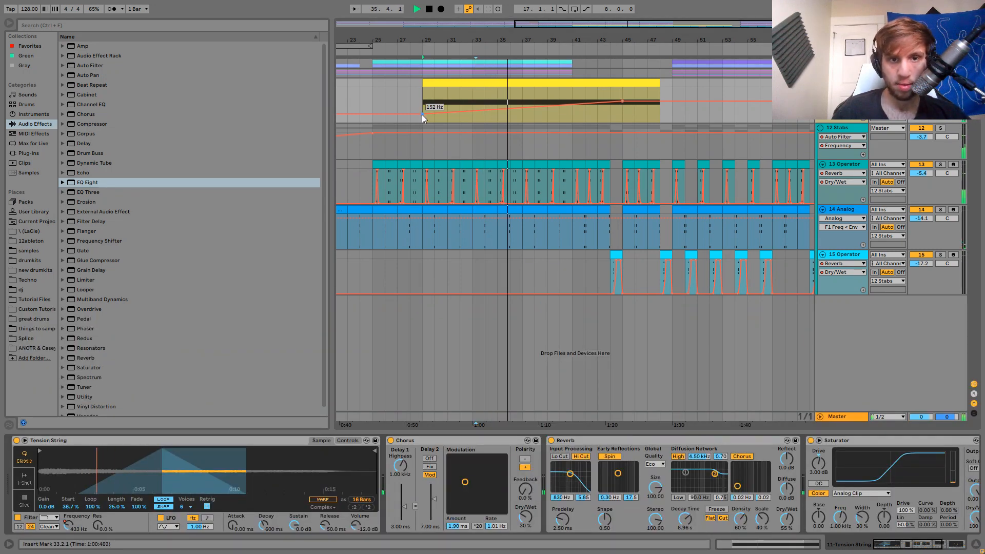
pyautogui.moveTo(422, 115); pyautogui.dragTo(421, 112)
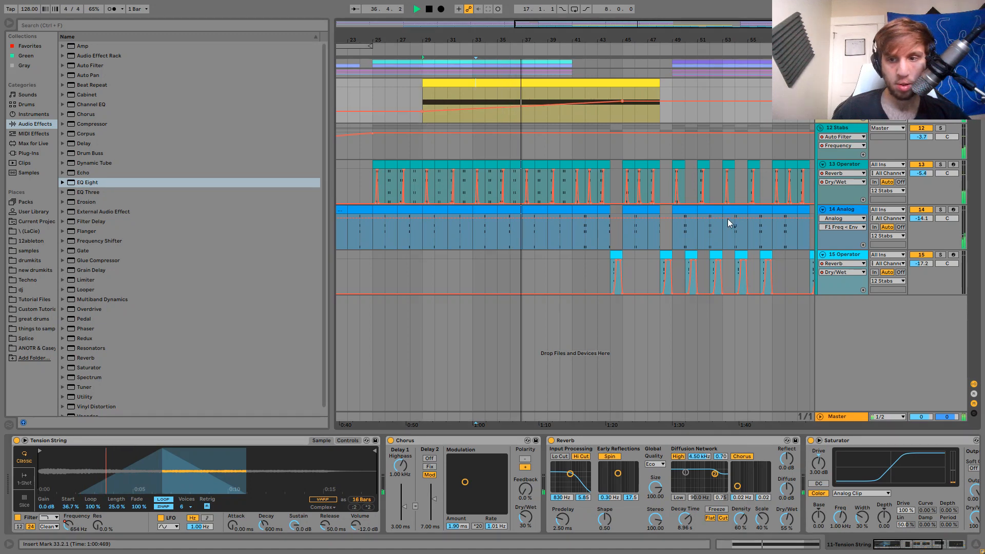
pyautogui.moveTo(922, 91); pyautogui.dragTo(922, 89)
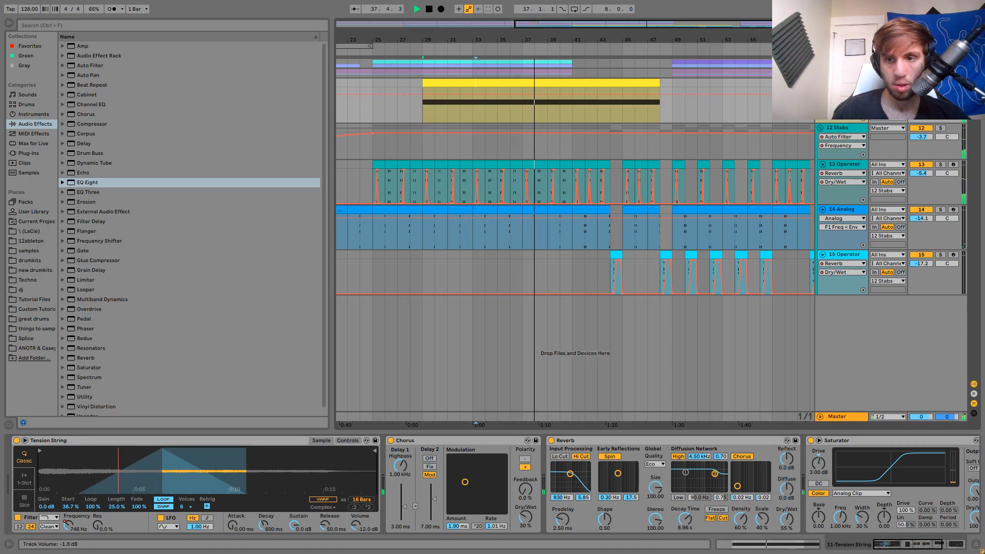
# Copy the sidechain Compressor from the 13 Operator track to the Tension String track, lower its threshold to -21.3 dB and listen from bar 38.
pyautogui.click(848, 165)
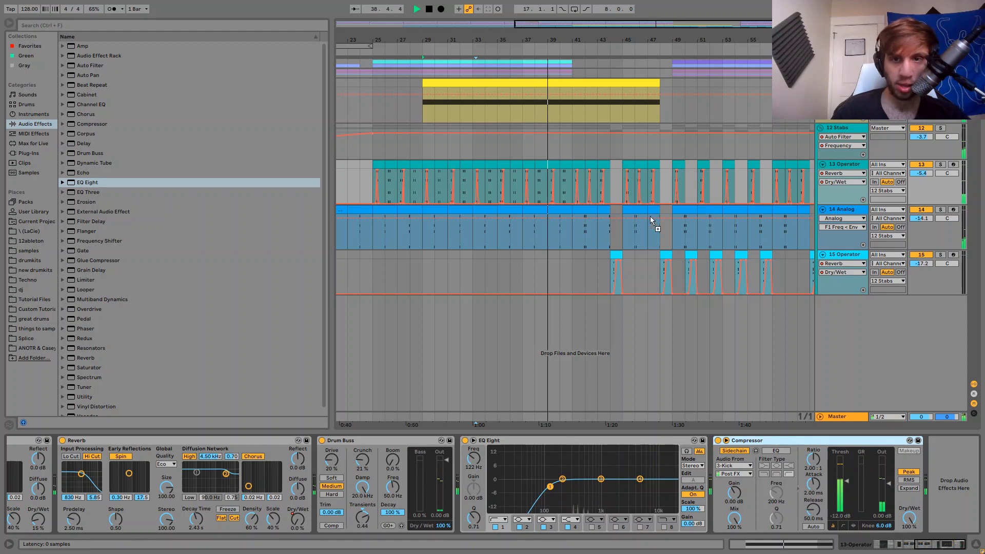
pyautogui.click(591, 90)
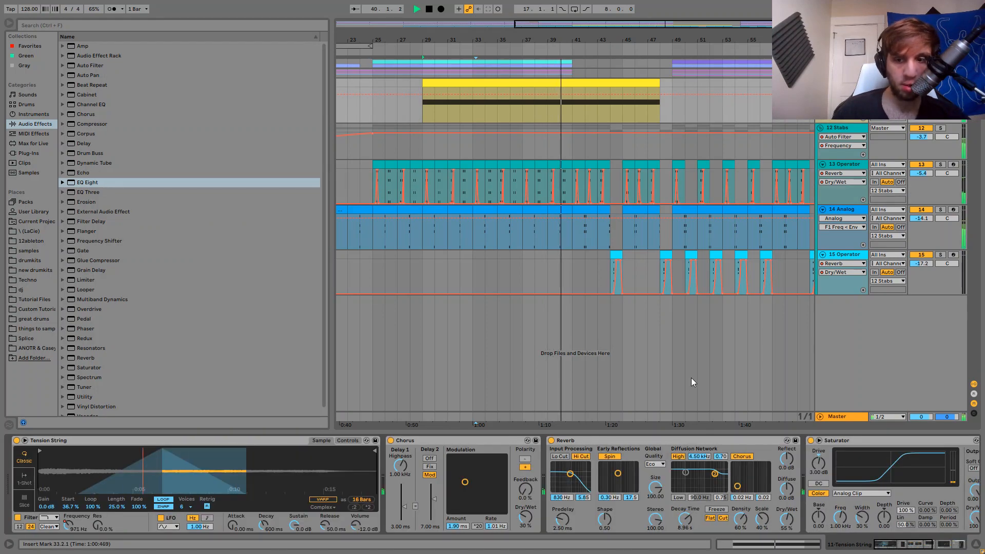
pyautogui.click(953, 546)
pyautogui.moveTo(846, 483); pyautogui.dragTo(845, 494)
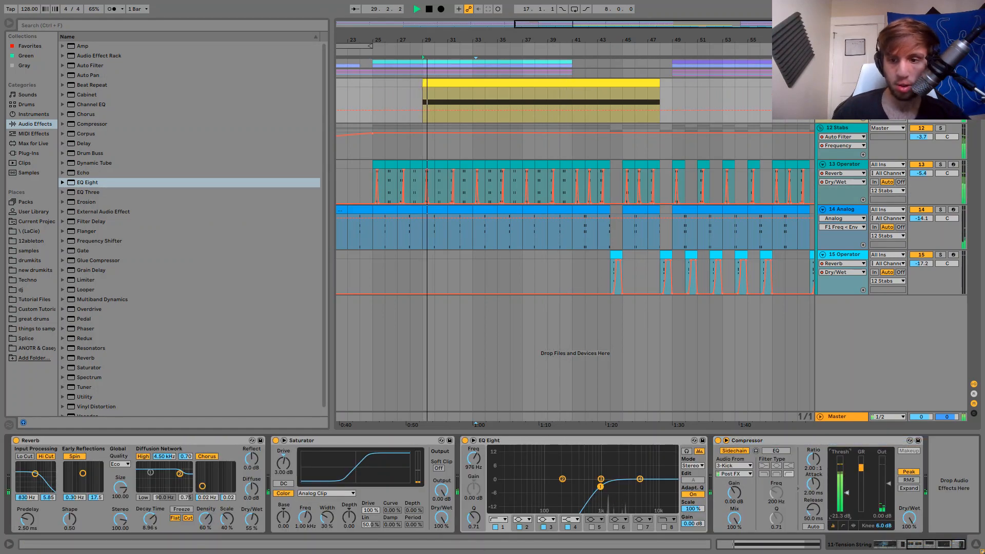
pyautogui.click(537, 91)
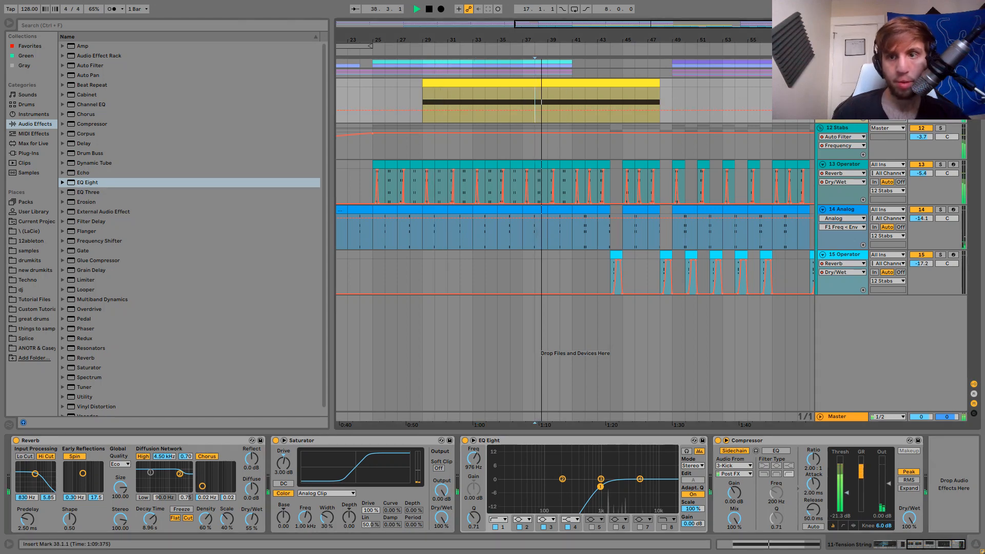
pyautogui.click(822, 82)
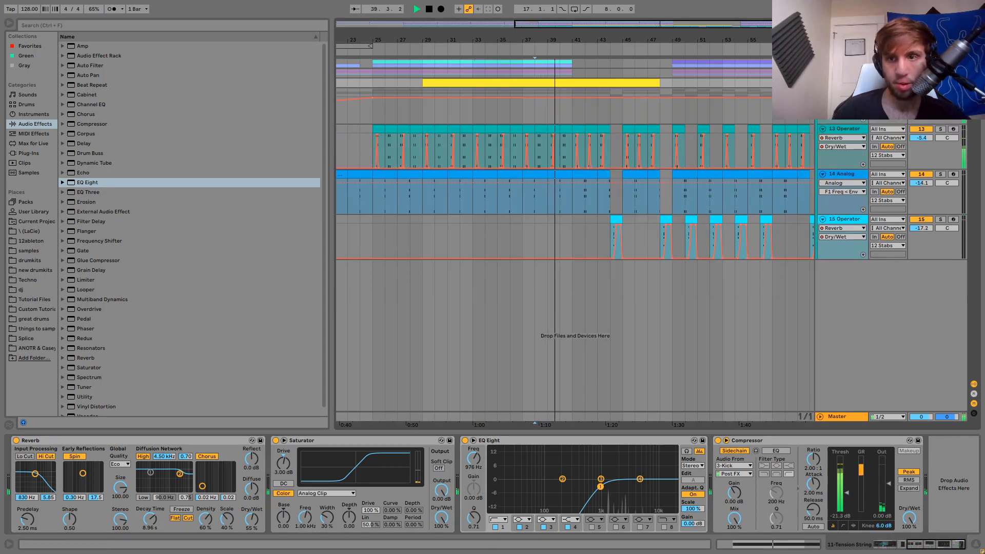
# Replace the Compressor on the Tension String track with an Auto Pan and play from bar 38.
pyautogui.click(764, 441)
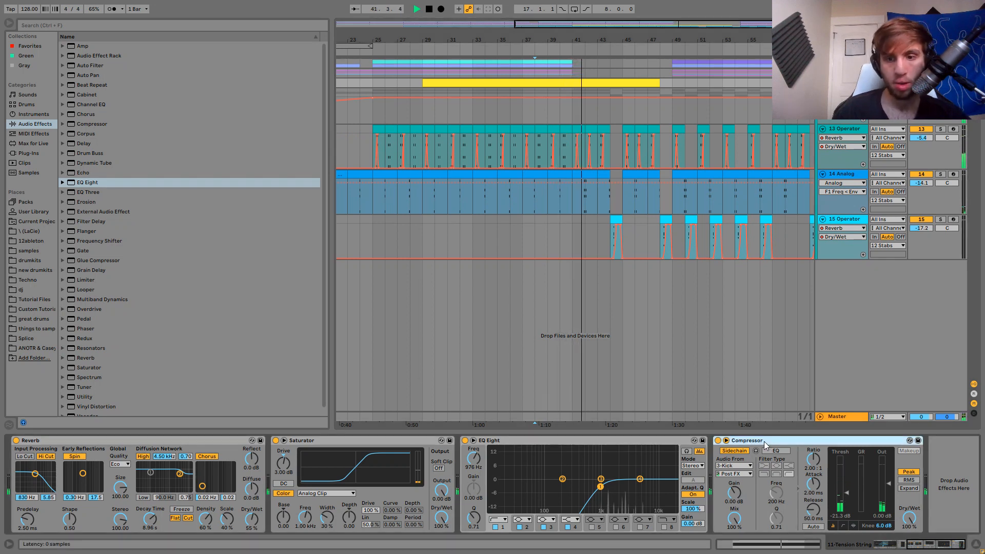
pyautogui.press('Delete')
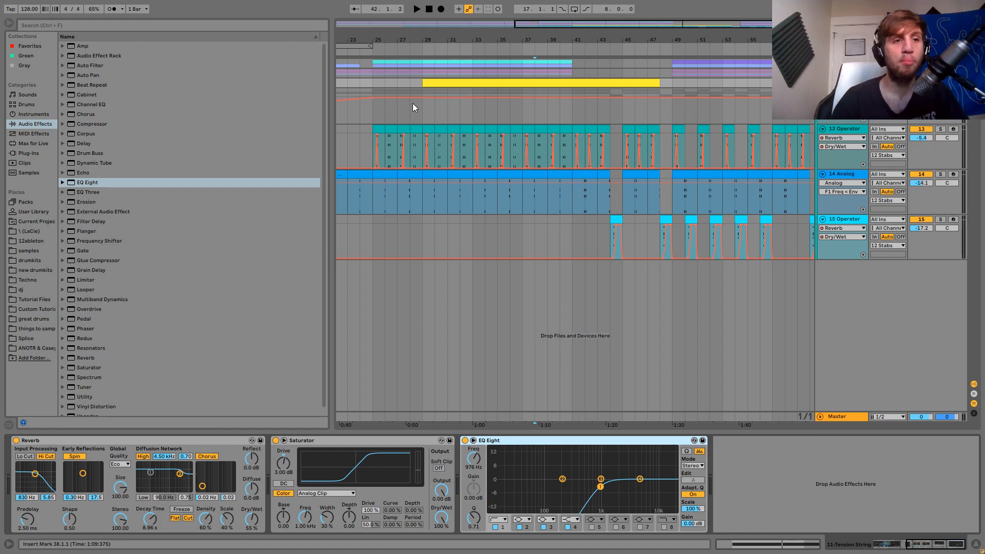
pyautogui.doubleClick(83, 74)
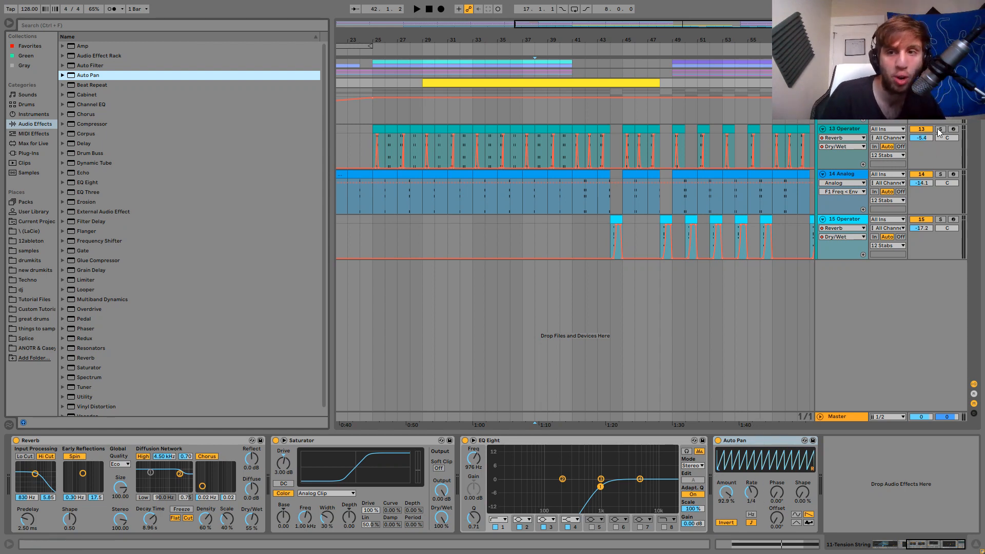
pyautogui.press('space')
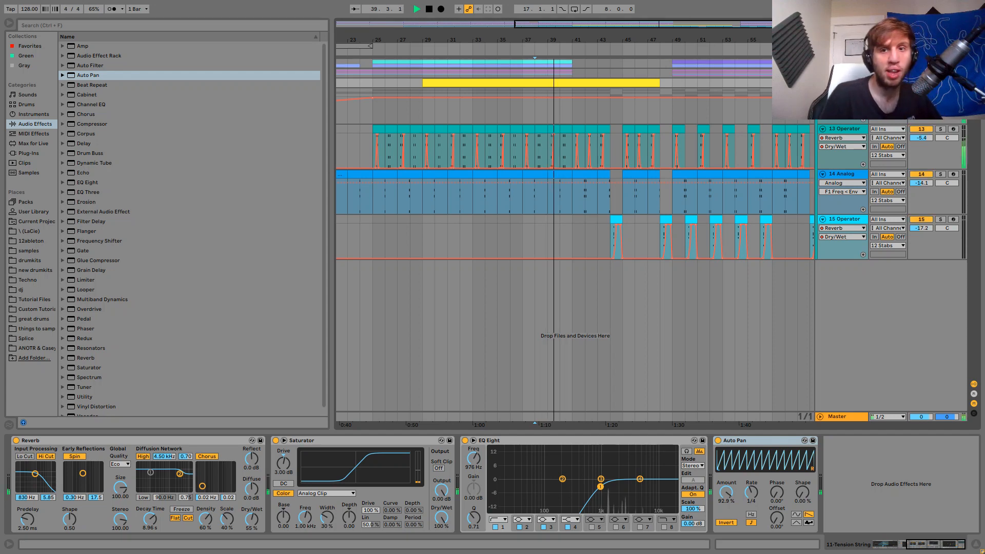
pyautogui.click(822, 84)
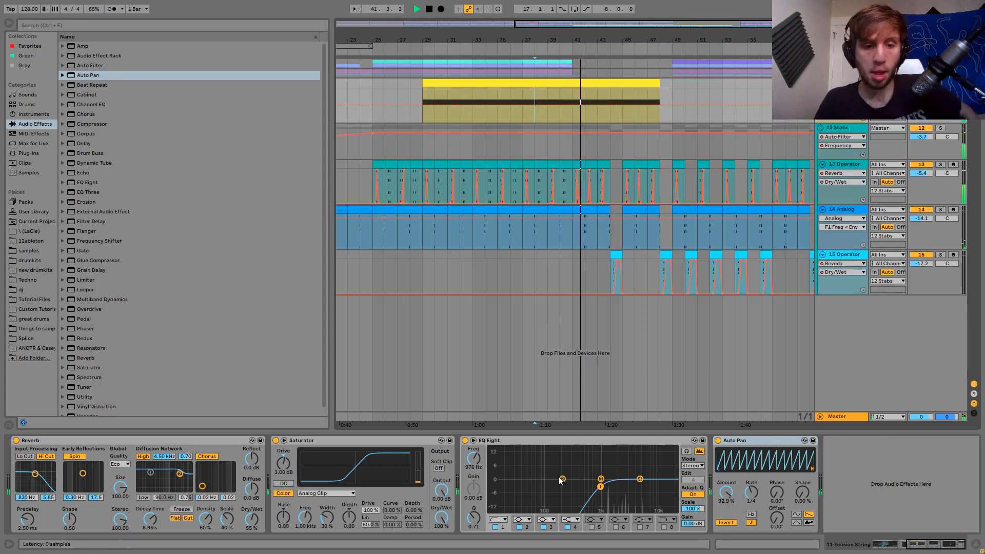
# Raise the Tension String sample's gain to 12 dB and replay the arrangement from bar 38.
pyautogui.click(876, 543)
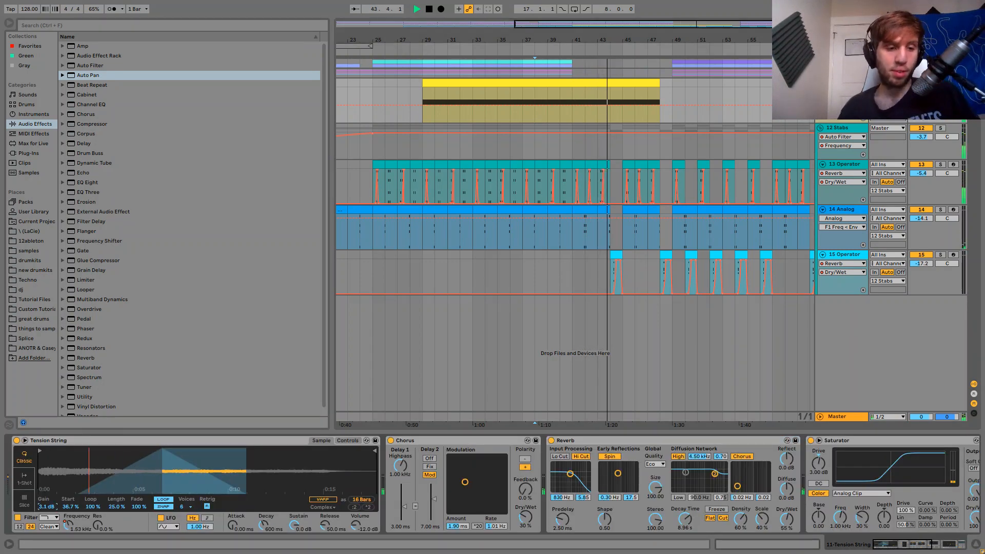
pyautogui.moveTo(52, 506); pyautogui.dragTo(51, 480)
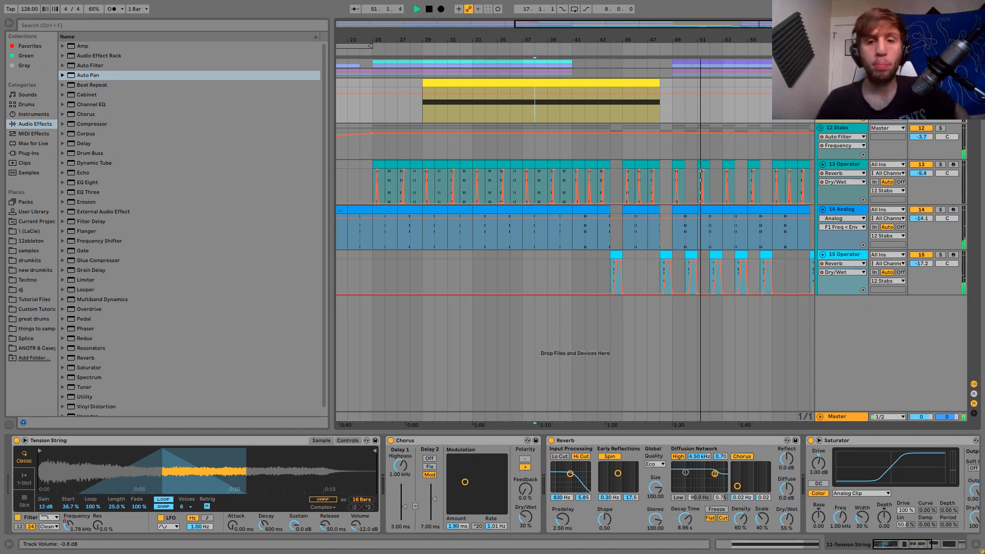
pyautogui.press('space')
pyautogui.press('space')
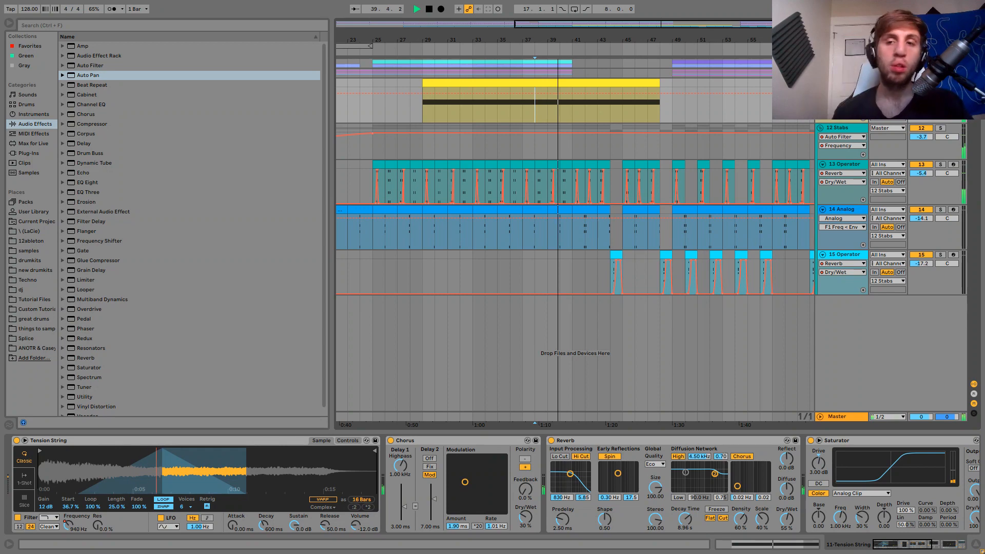
pyautogui.scroll(-2, 575, 231)
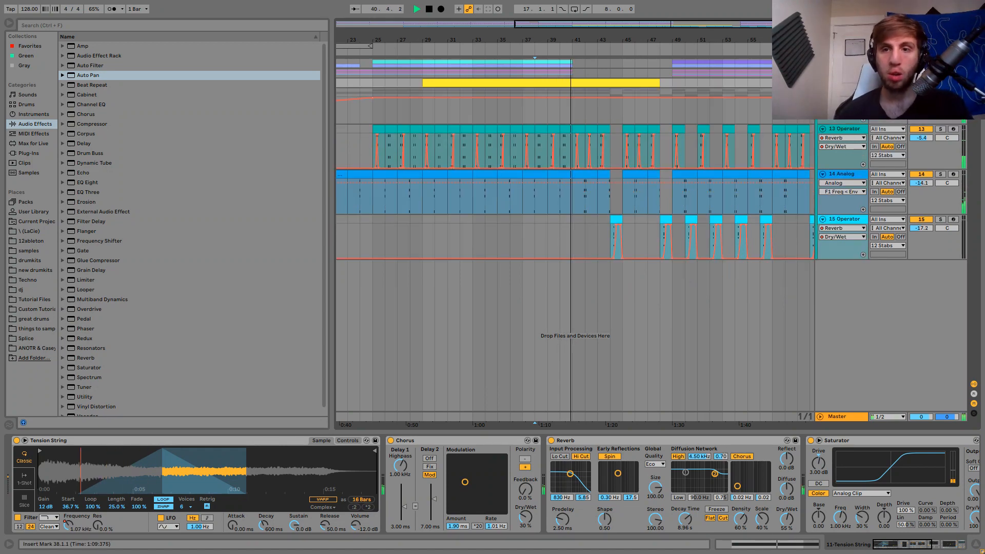
# Add an A4 note at bar 21 of the Tension String clip and lengthen it to bar 24.
pyautogui.click(633, 82)
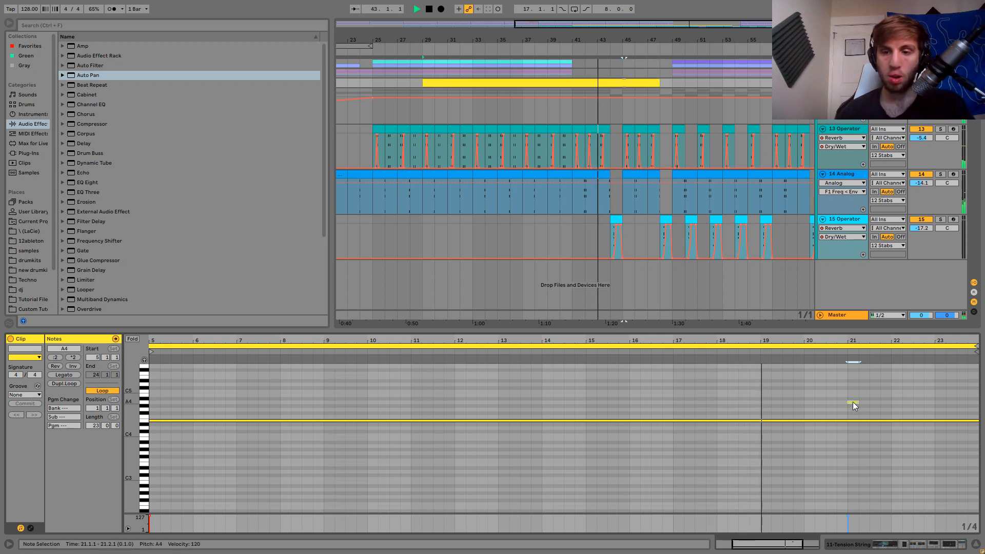
pyautogui.doubleClick(852, 402)
pyautogui.moveTo(863, 373); pyautogui.dragTo(876, 405)
pyautogui.hotkey('shift', 'Right')
pyautogui.hotkey('shift', 'Right')
pyautogui.hotkey('shift', 'Right')
pyautogui.hotkey('shift', 'Right')
pyautogui.hotkey('shift', 'Right')
pyautogui.hotkey('shift', 'Right')
pyautogui.hotkey('shift', 'Right')
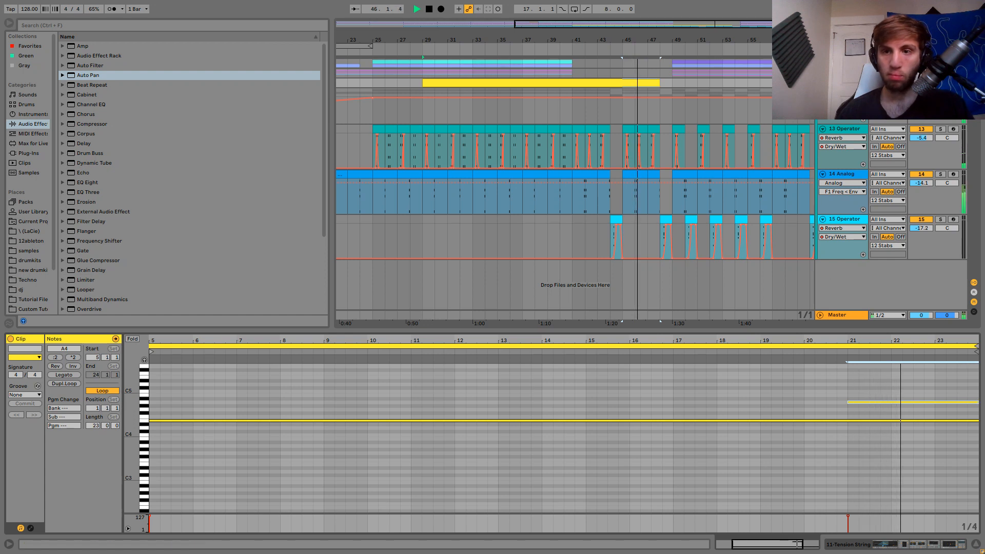
# Unfold the Tension String track and show its filter frequency automation in the arrangement.
pyautogui.click(822, 82)
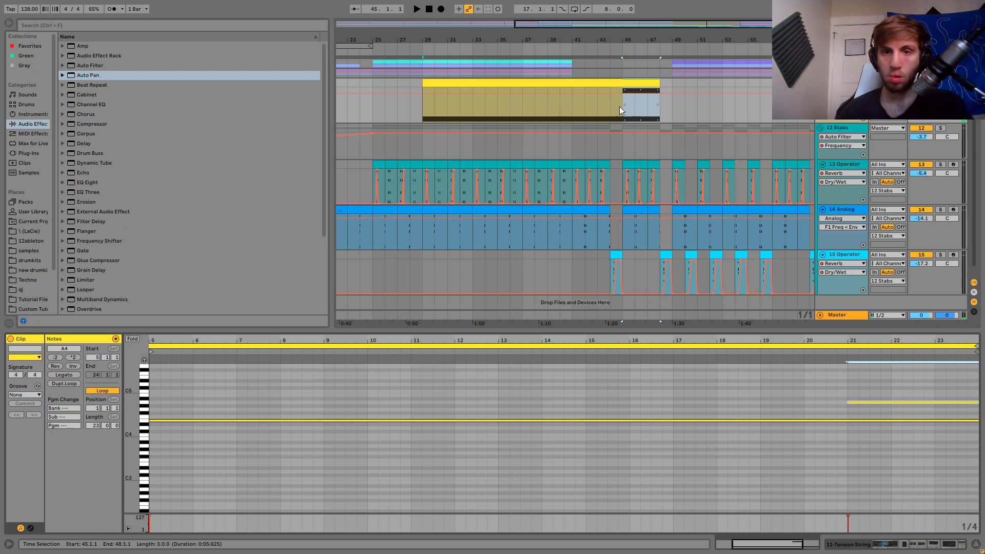
pyautogui.click(606, 111)
pyautogui.click(842, 92)
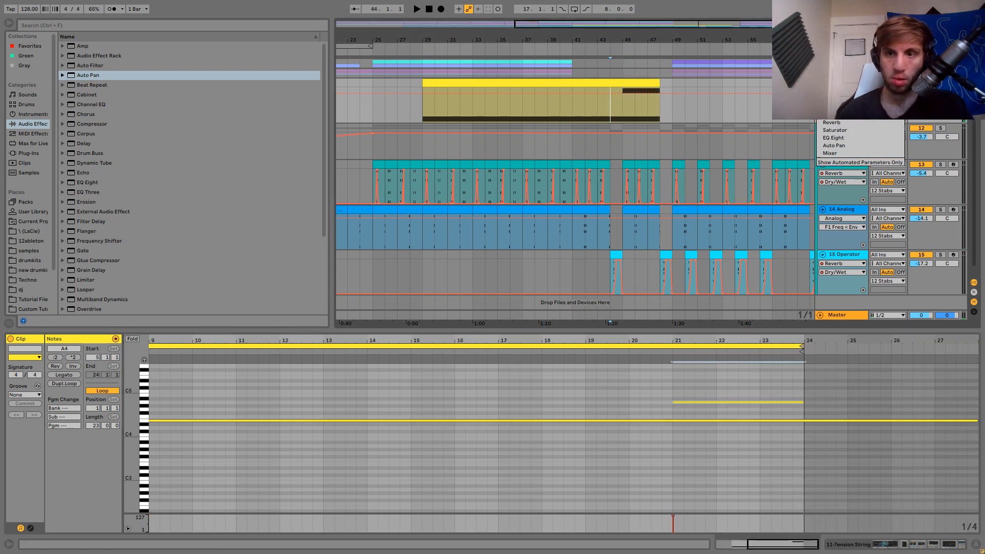
pyautogui.click(836, 114)
# Shift the clip's A4 note two bars earlier so it starts at bar 19 of the clip.
pyautogui.click(619, 82)
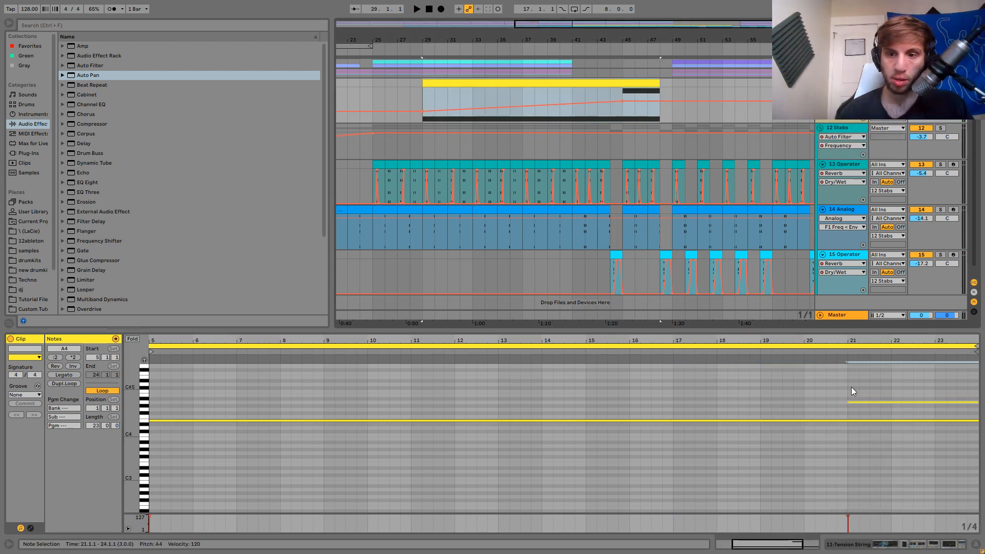
pyautogui.moveTo(852, 387); pyautogui.dragTo(870, 405)
pyautogui.press('Left')
pyautogui.press('Left')
pyautogui.press('Left')
pyautogui.press('Left')
pyautogui.press('Left')
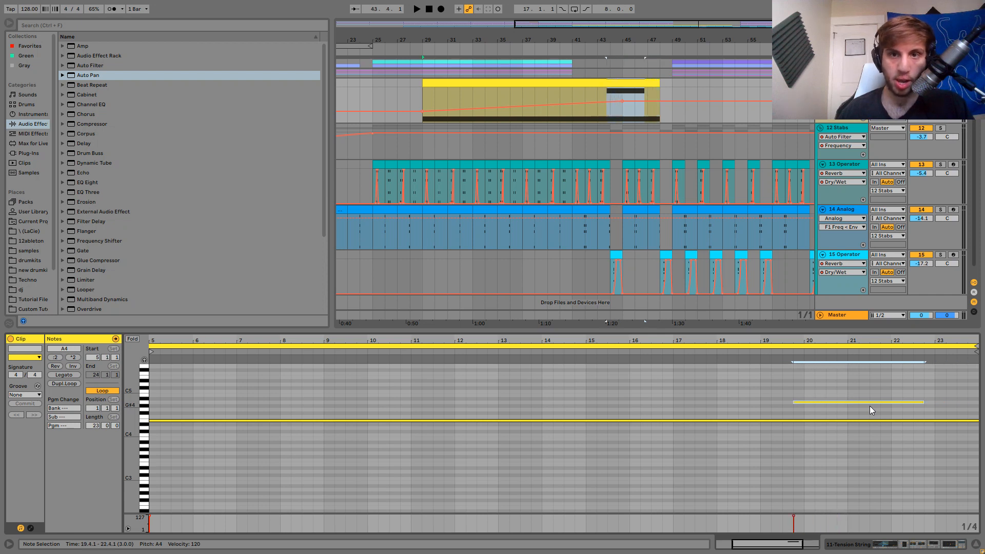
pyautogui.press('Left')
pyautogui.press('Left')
pyautogui.press('Left')
# Lengthen the A4 note so it ends at bar 24, the end of the clip.
pyautogui.hotkey('shift', 'Right')
pyautogui.hotkey('shift', 'Right')
pyautogui.hotkey('shift', 'Right')
pyautogui.hotkey('shift', 'Right')
pyautogui.hotkey('shift', 'Right')
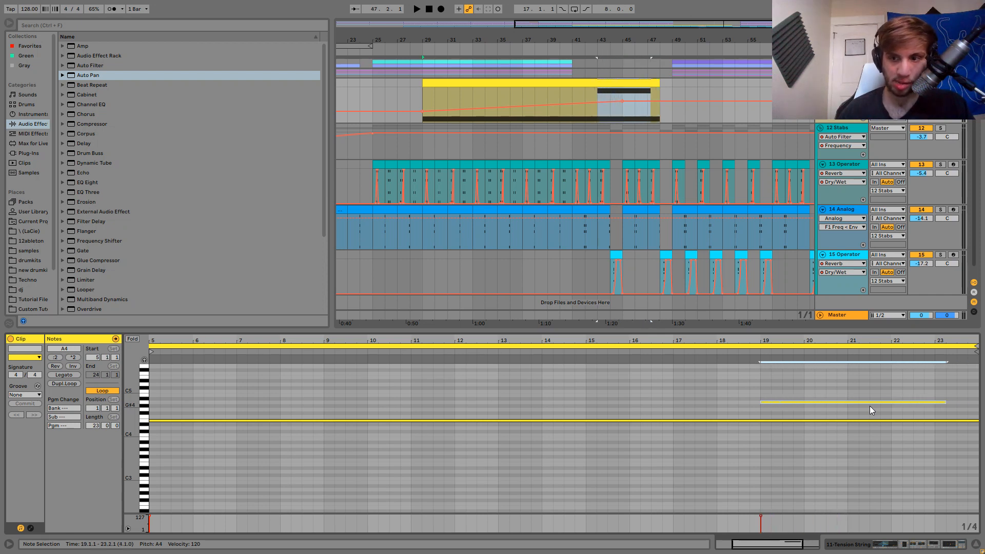
pyautogui.hotkey('shift', 'Right')
pyautogui.hotkey('shift', 'Right')
pyautogui.hotkey('shift', 'Right')
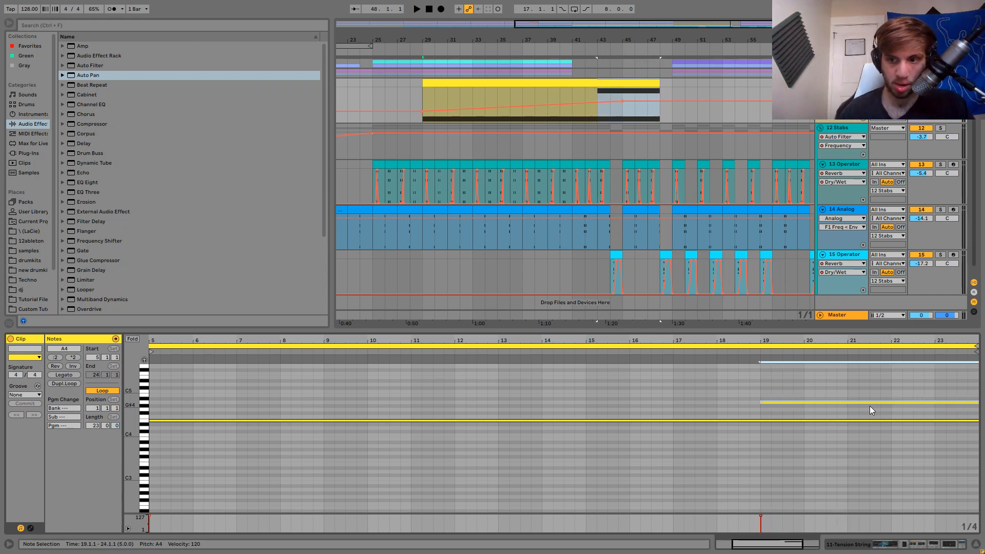
# Make the filter frequency automation peak at arrangement bar 43 and remove its breakpoint at bar 45.
pyautogui.click(589, 112)
pyautogui.moveTo(598, 103); pyautogui.dragTo(597, 98)
pyautogui.click(622, 103)
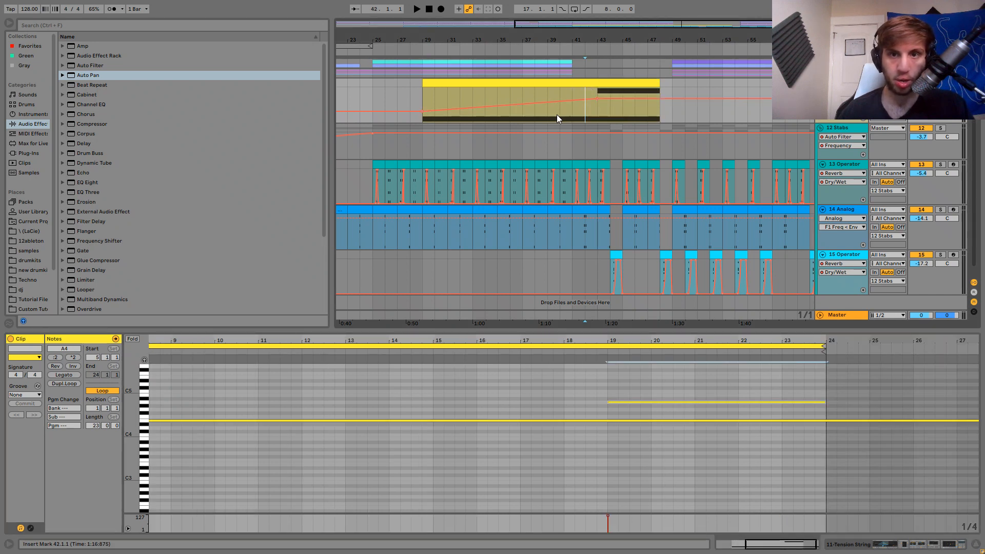
# Play from bar 40 and make the filter frequency automation fall from bar 46 to about 194 Hz at bar 48.
pyautogui.click(559, 108)
pyautogui.press('space')
pyautogui.click(635, 99)
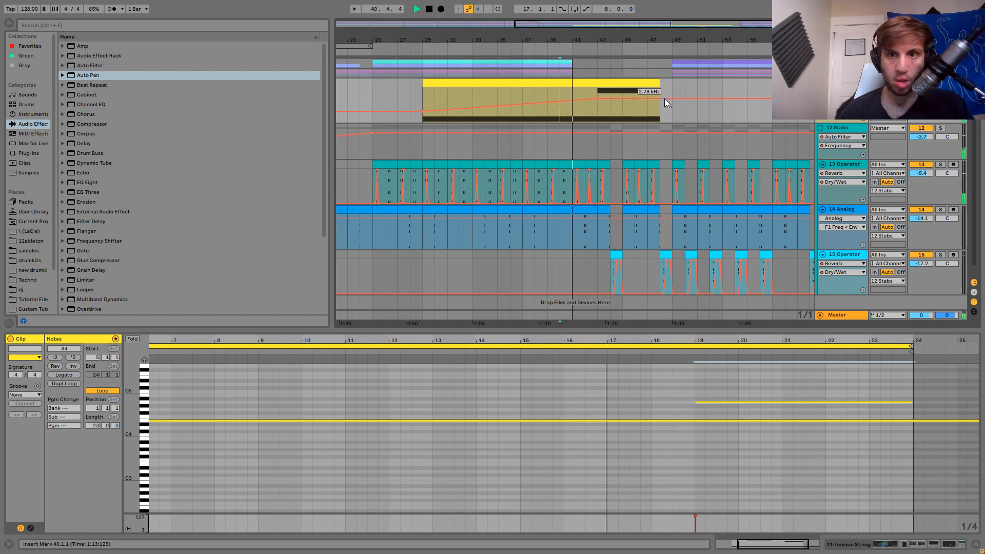
pyautogui.moveTo(661, 99); pyautogui.dragTo(660, 110)
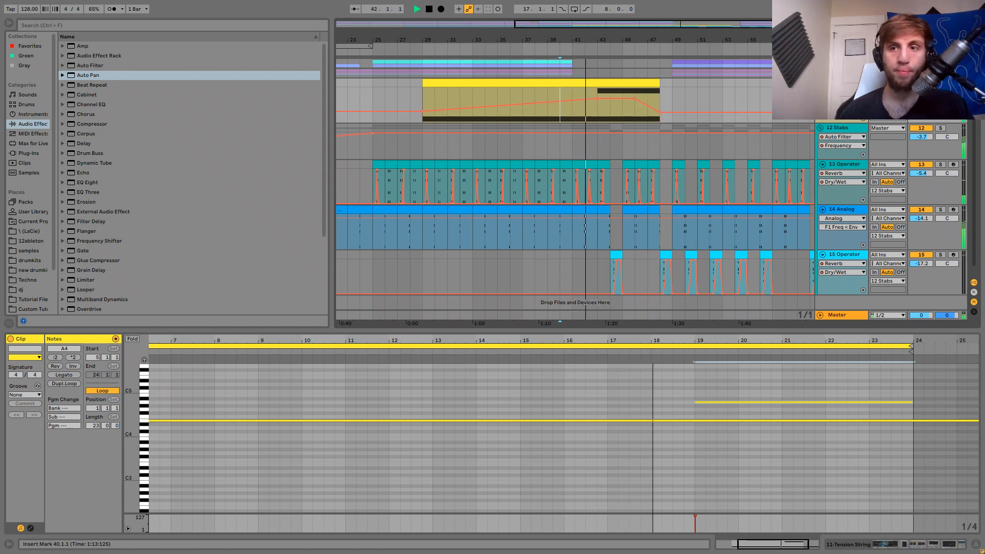
# Set the Tension String track volume to -2.6 dB and return its lane to the filter frequency automation.
pyautogui.click(921, 91)
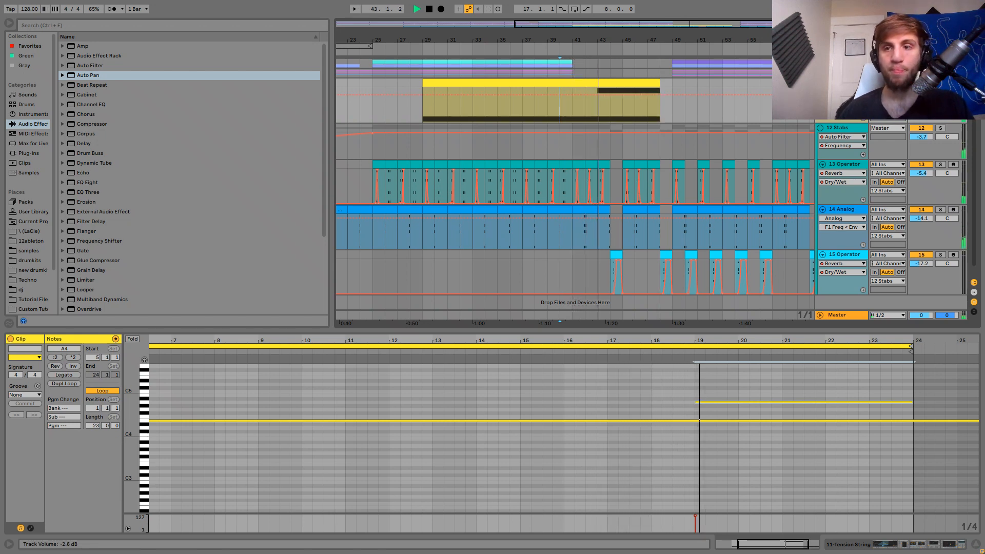
pyautogui.click(842, 91)
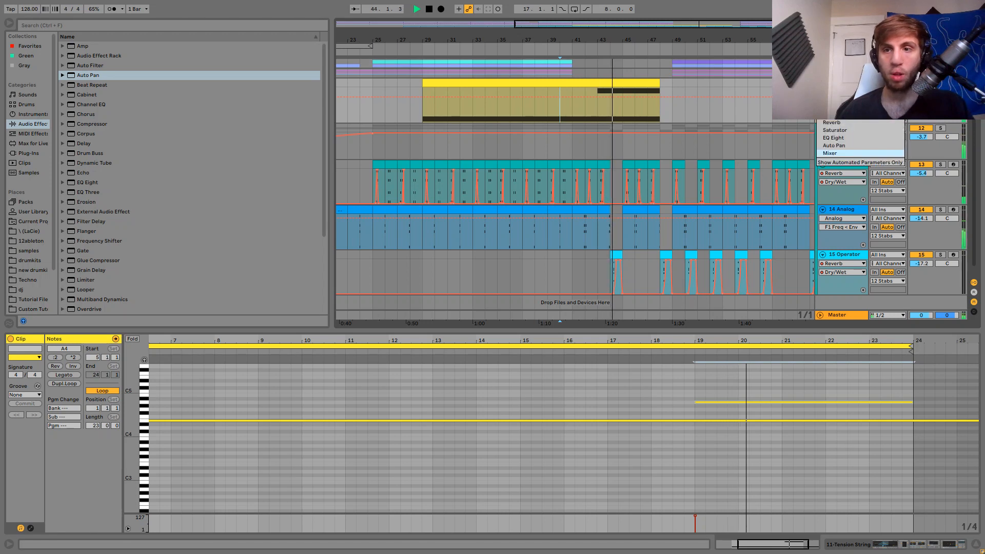
pyautogui.click(842, 152)
# Start the filter automation's fall at bar 45 instead and raise its endpoint at bar 48 to about 520 Hz.
pyautogui.click(623, 98)
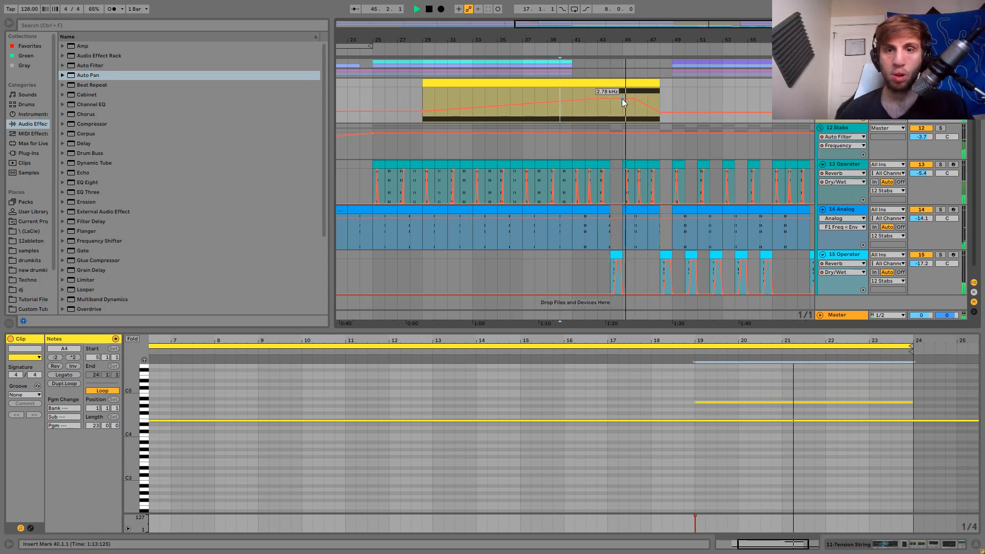
pyautogui.click(636, 98)
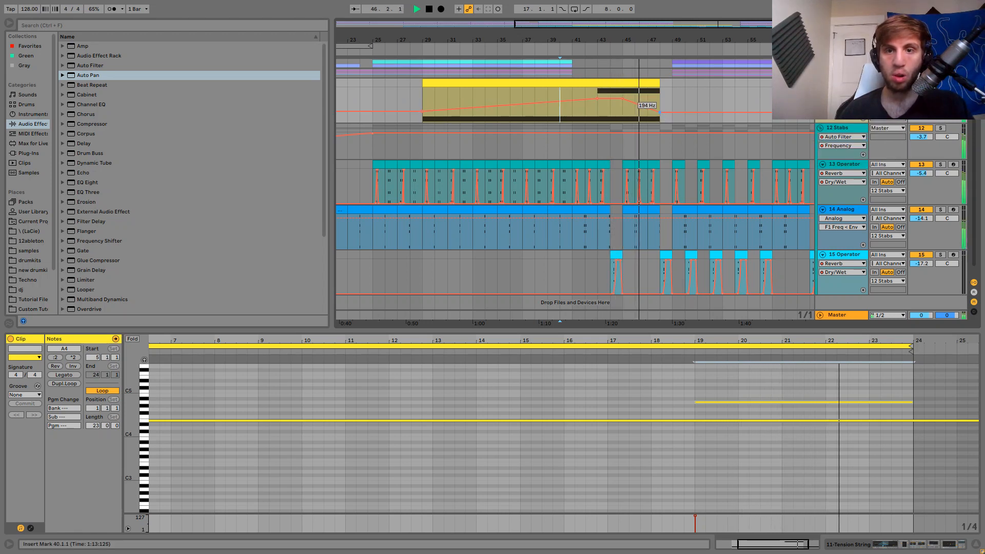
pyautogui.moveTo(662, 113); pyautogui.dragTo(662, 108)
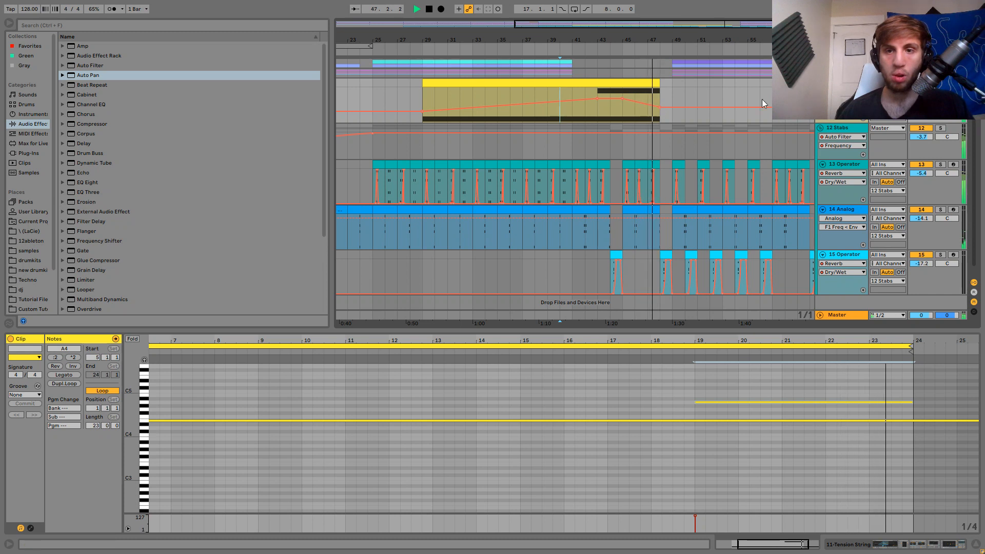
# Fold the 12 Stabs group, leave the Tension String track unfolded and replay the arrangement from bar 40.
pyautogui.click(822, 83)
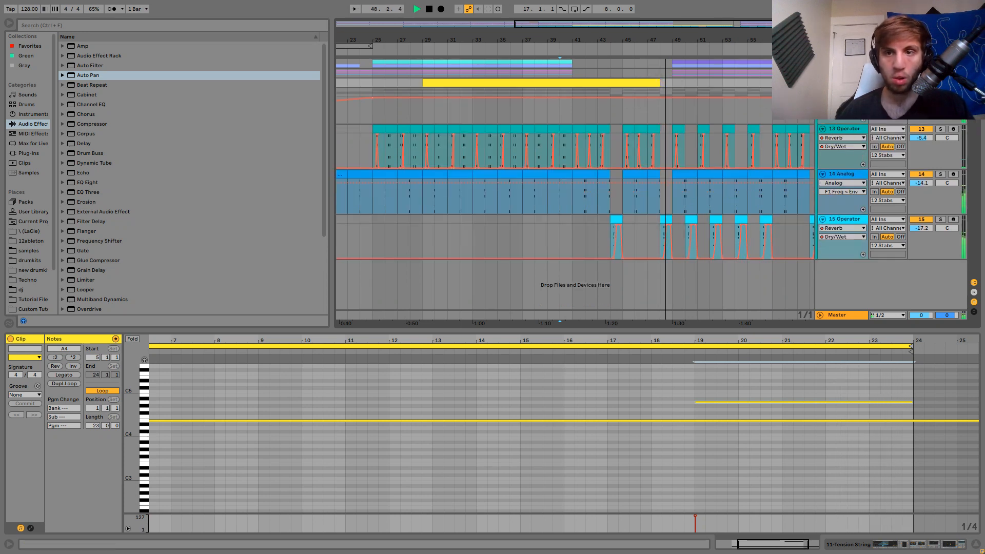
pyautogui.hotkey('shift', 'Tab')
pyautogui.click(843, 93)
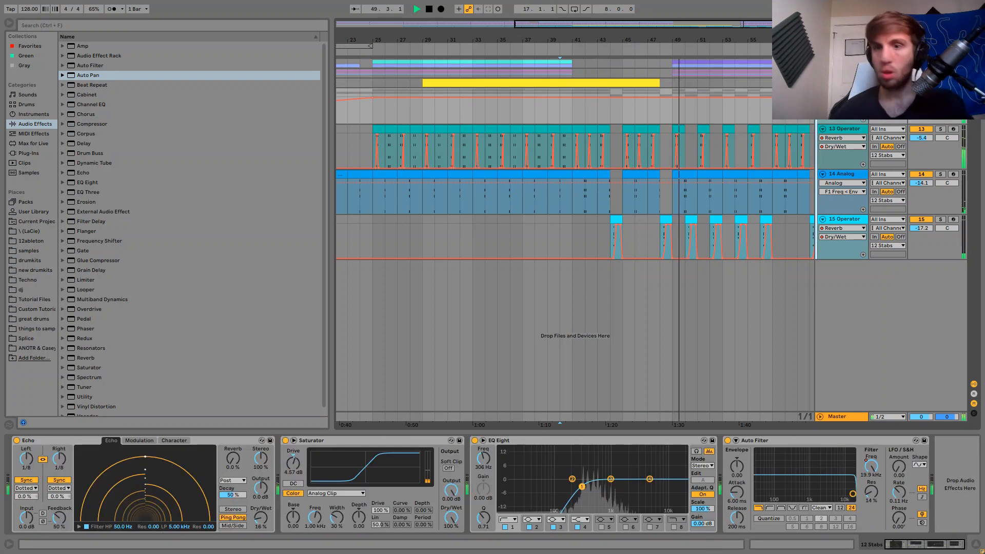
pyautogui.click(822, 92)
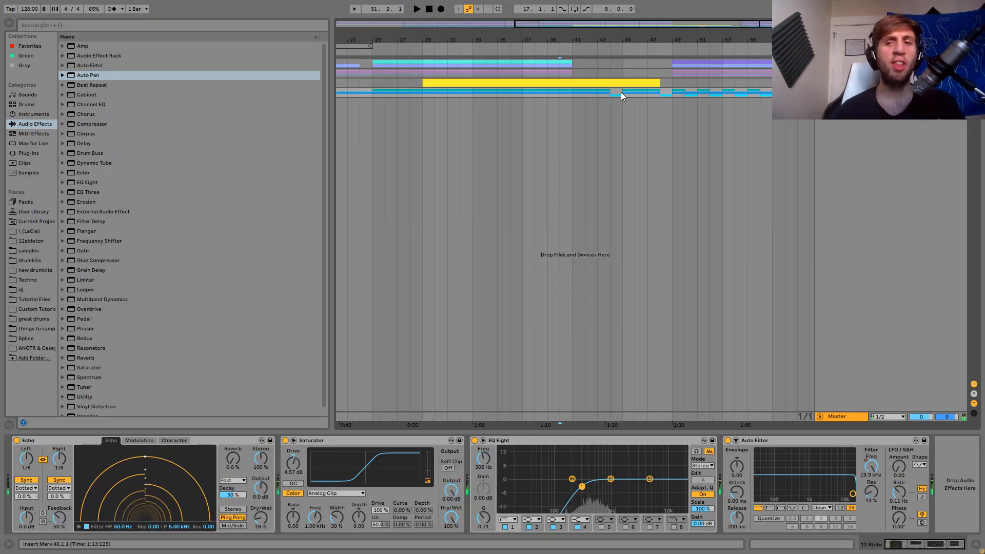
pyautogui.click(821, 83)
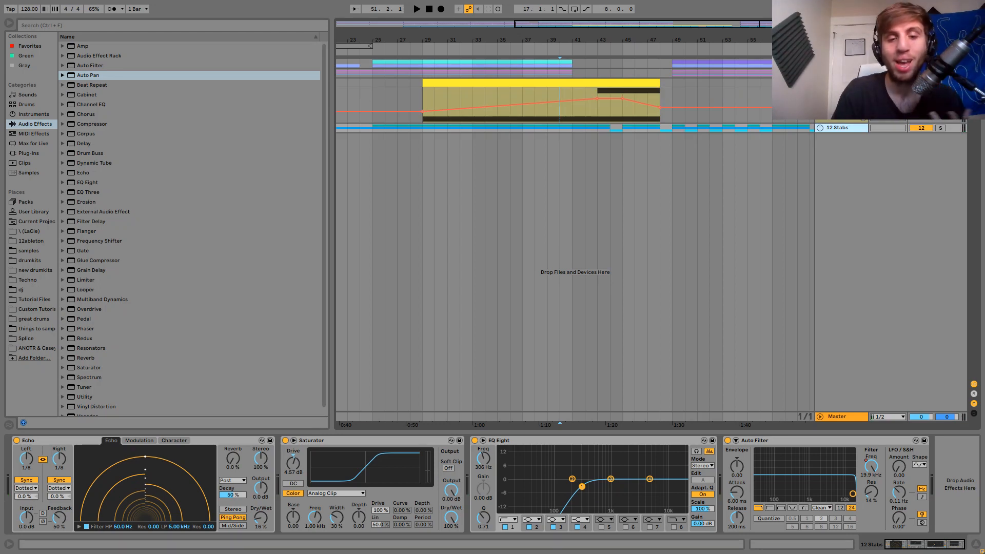
pyautogui.press('space')
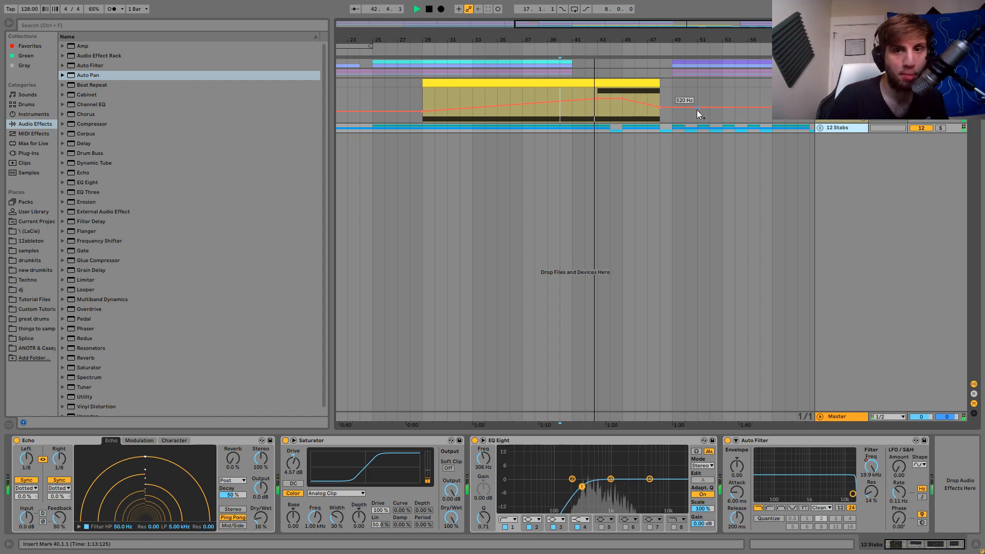
# Set the Tension String track volume to -6.2 dB and stop playback.
pyautogui.click(844, 83)
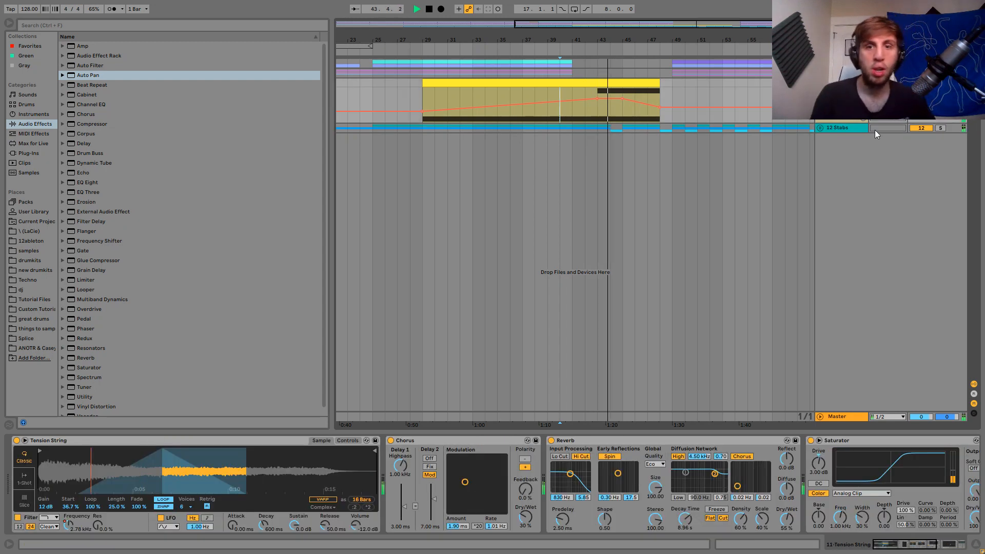
pyautogui.click(921, 92)
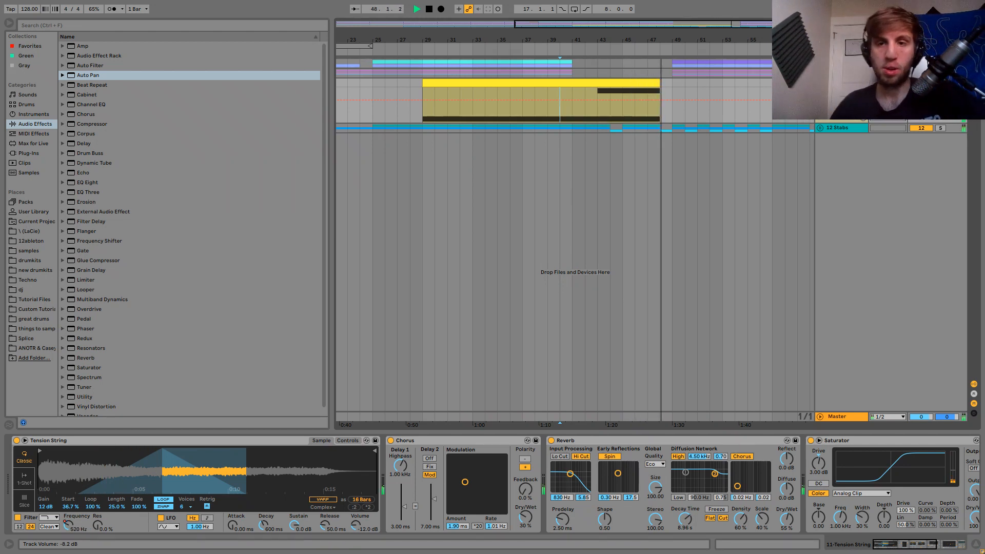
pyautogui.hscroll(3, 738, 109)
pyautogui.press('space')
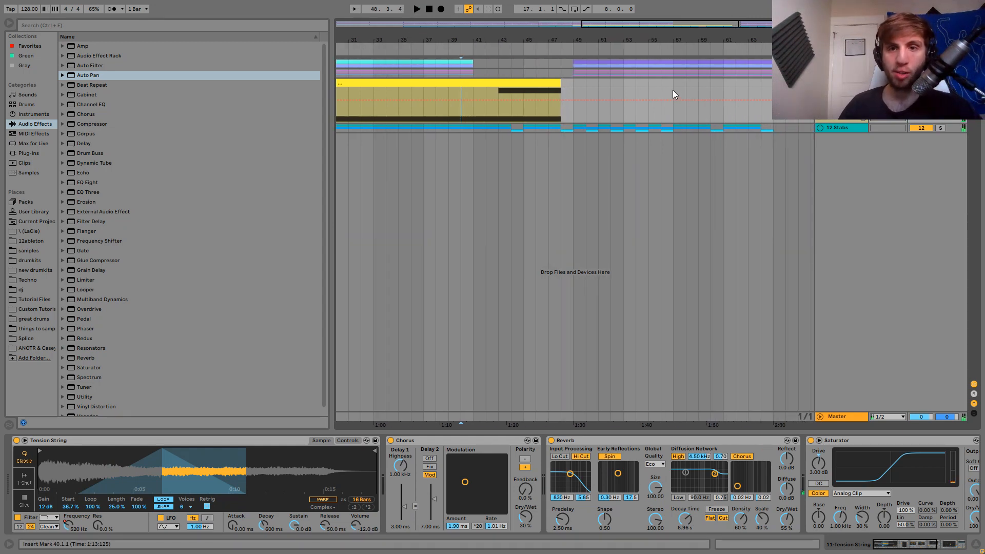
# Insert a MIDI clip on Tension String from bar 57 to bar 65 and fill its length with a sustained E5 note.
pyautogui.moveTo(673, 90); pyautogui.dragTo(758, 84)
pyautogui.hotkey('ctrl', 'shift', 'm')
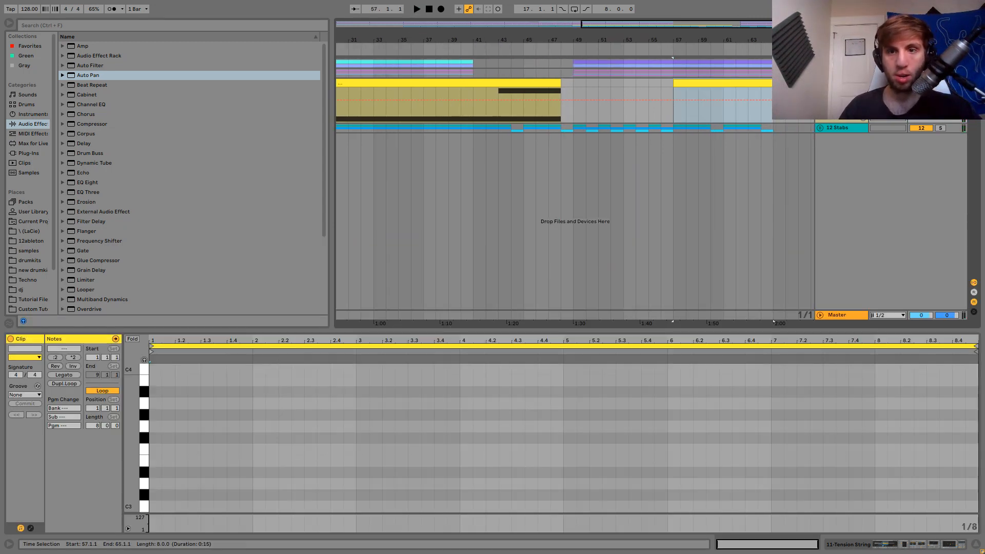
pyautogui.doubleClick(157, 460)
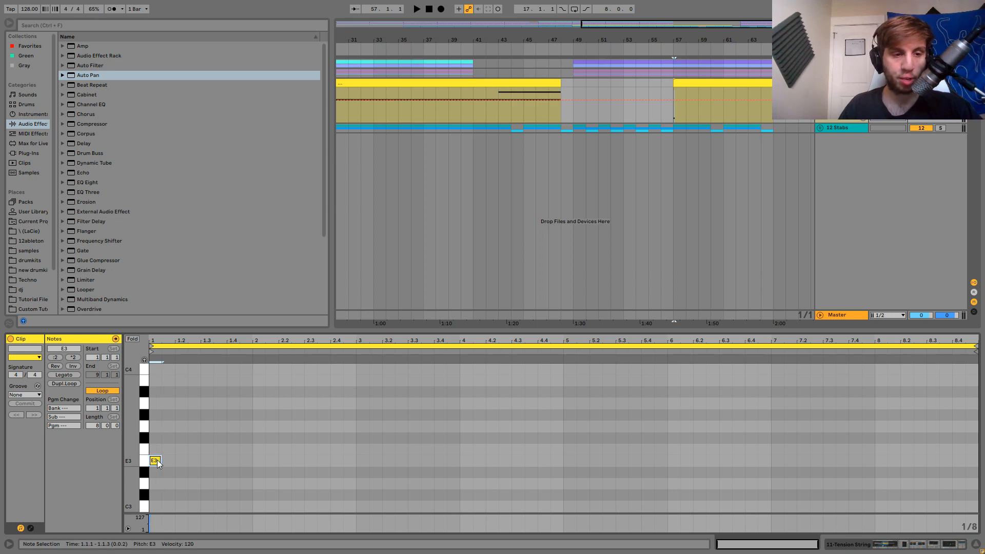
pyautogui.hotkey('shift', 'Up')
pyautogui.click(57, 375)
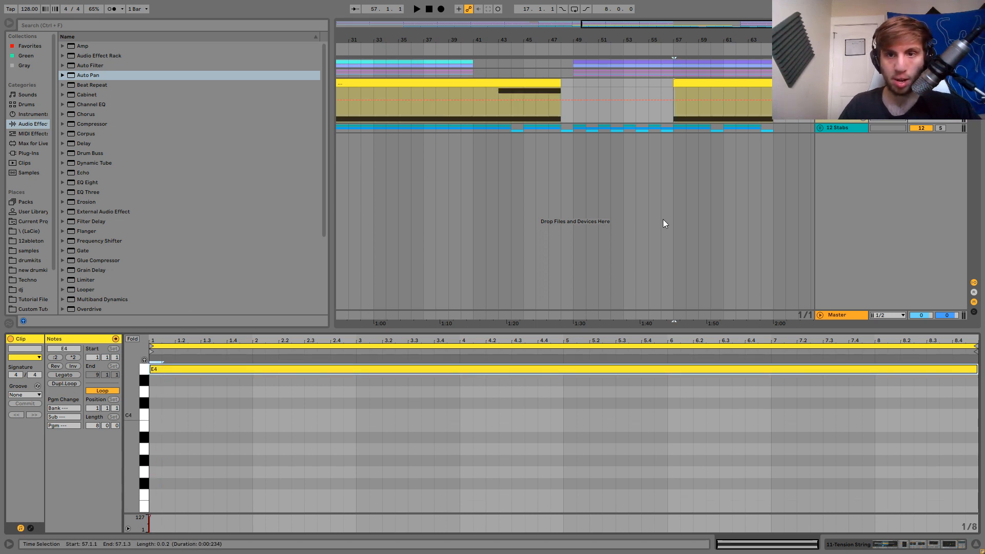
pyautogui.hotkey('shift', 'Up')
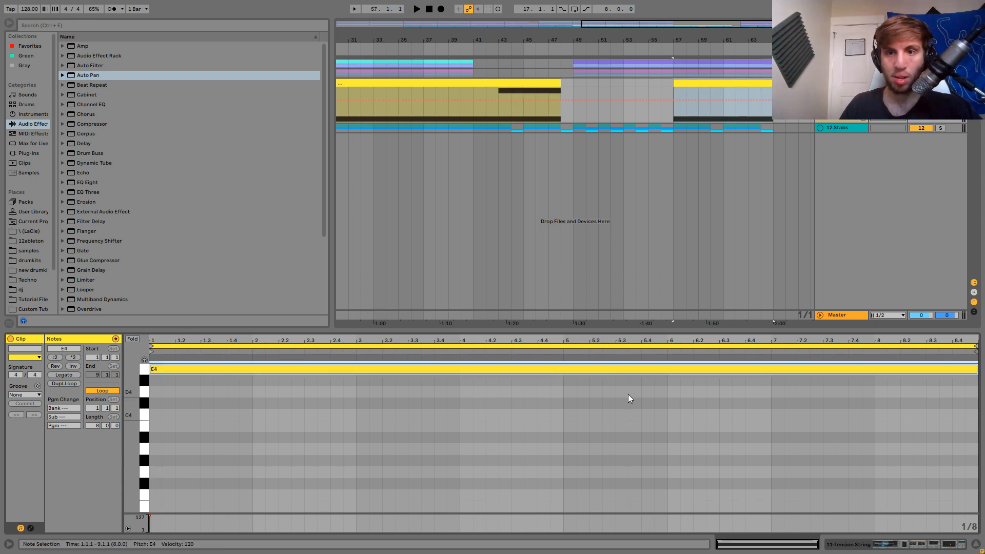
# During playback, automate the Tension String filter frequency to about 940 Hz at bar 57, 1.26 kHz past bar 61 and 288 Hz at bar 65.
pyautogui.press('space')
pyautogui.click(842, 92)
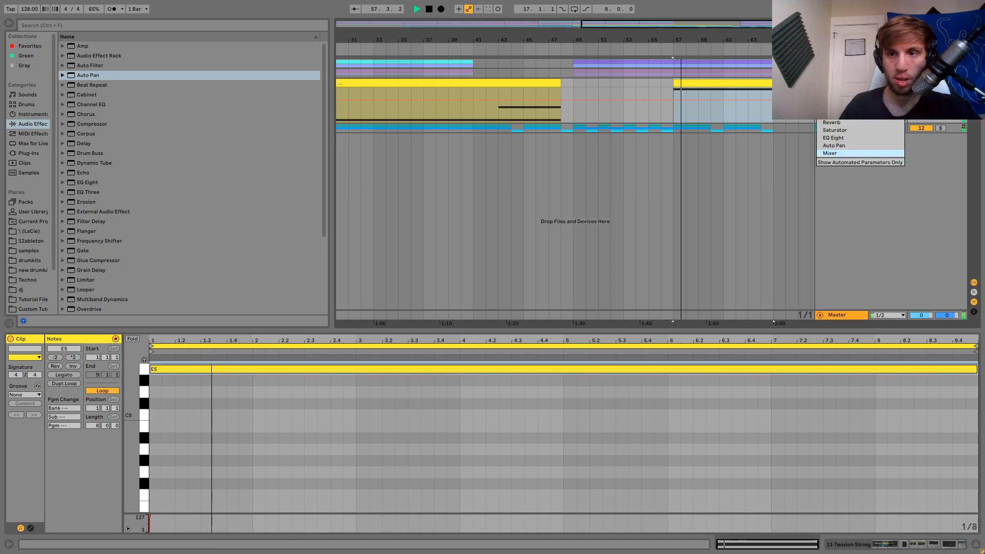
pyautogui.click(841, 115)
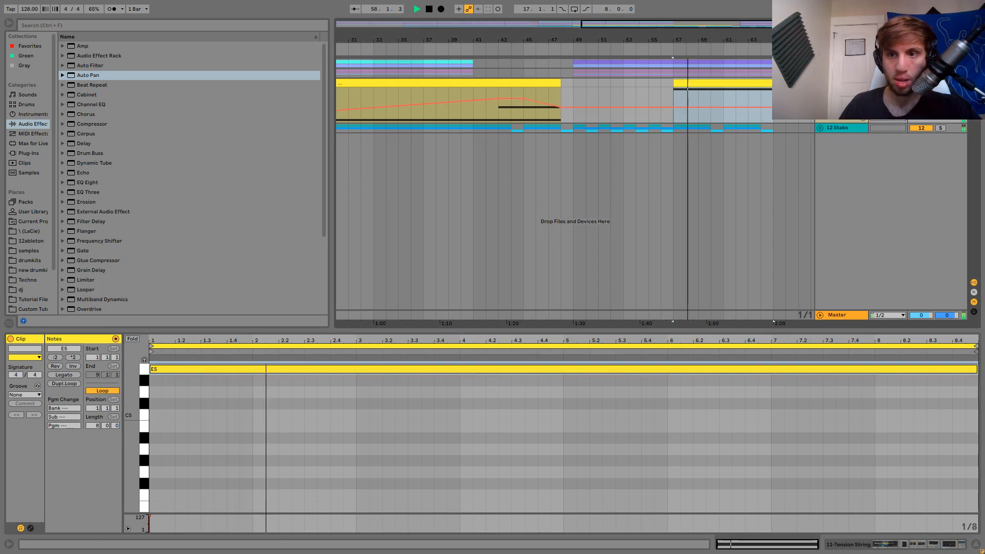
pyautogui.click(672, 108)
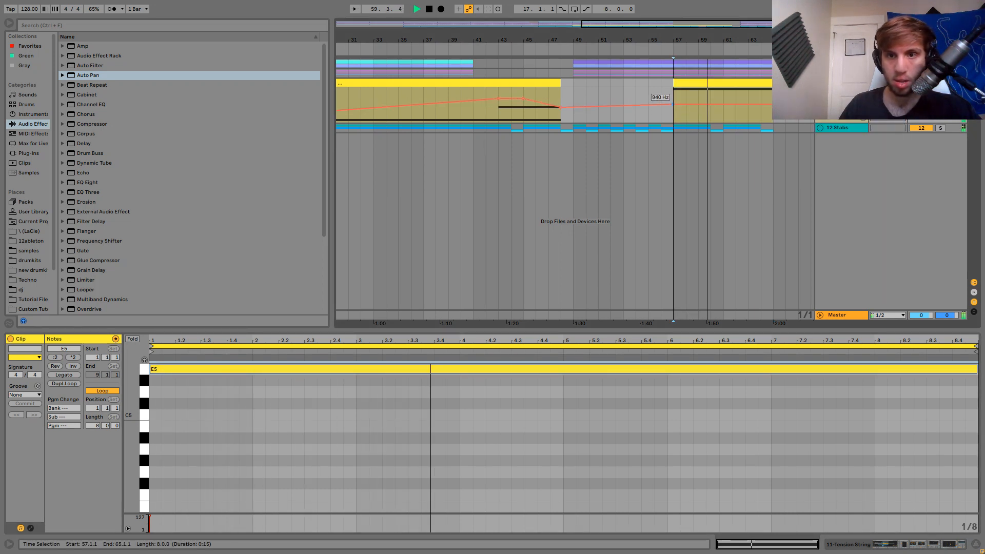
pyautogui.click(731, 105)
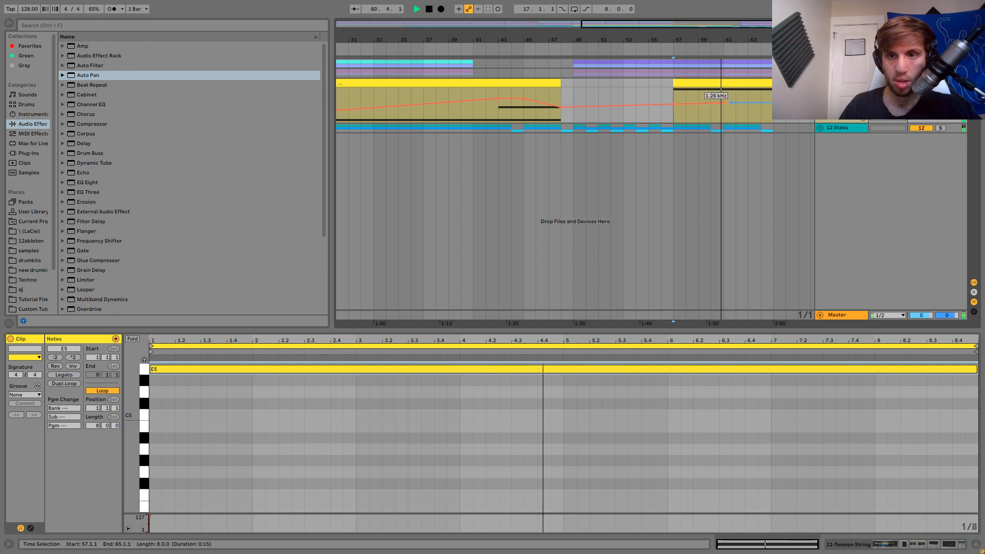
pyautogui.click(773, 107)
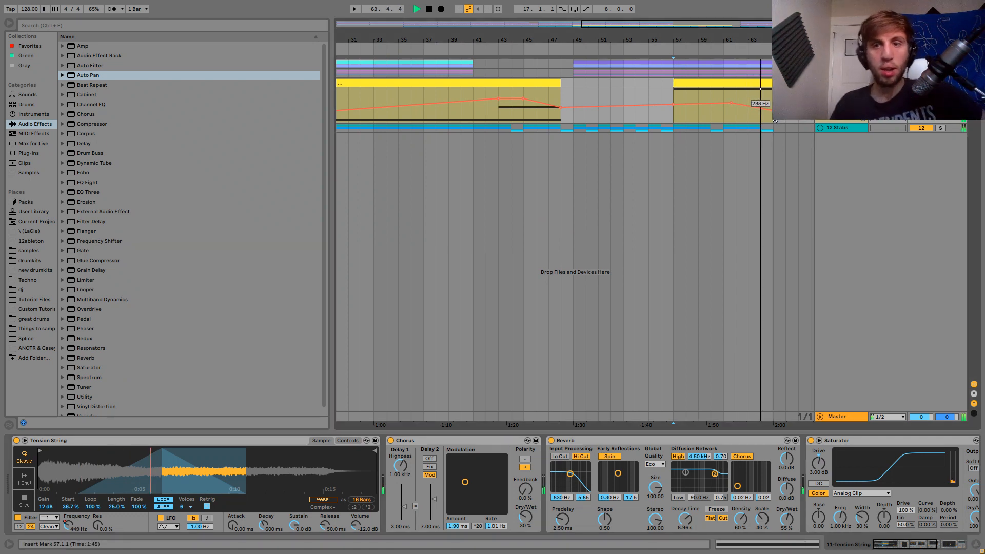
# Hide the automation, stop playback and duplicate bars 57 to 65 across the tracks.
pyautogui.press('a')
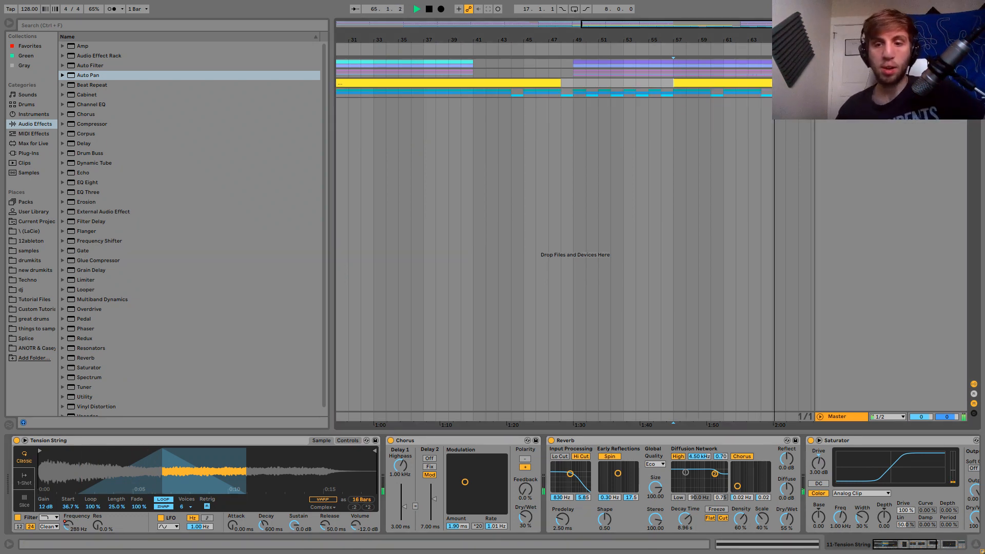
pyautogui.press('space')
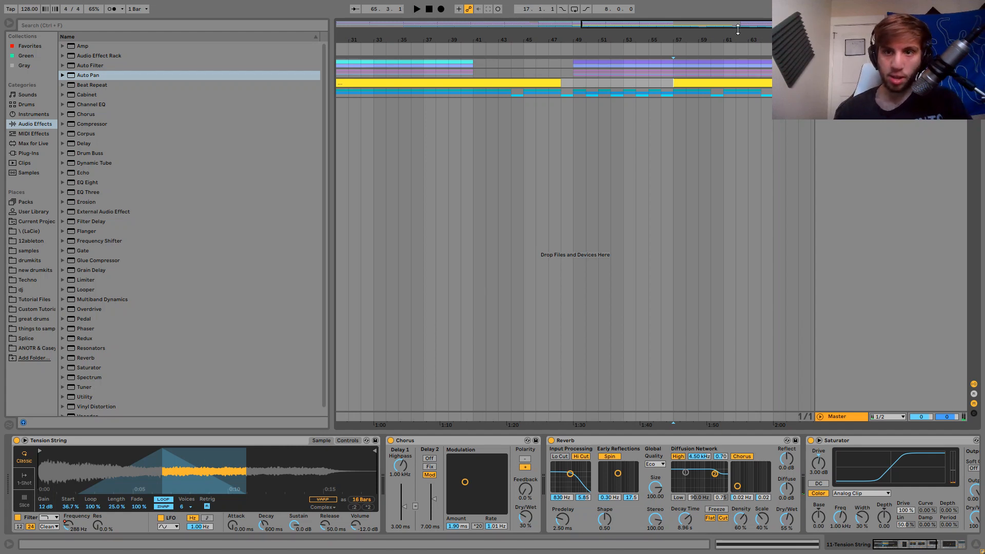
pyautogui.moveTo(738, 30); pyautogui.dragTo(741, 79)
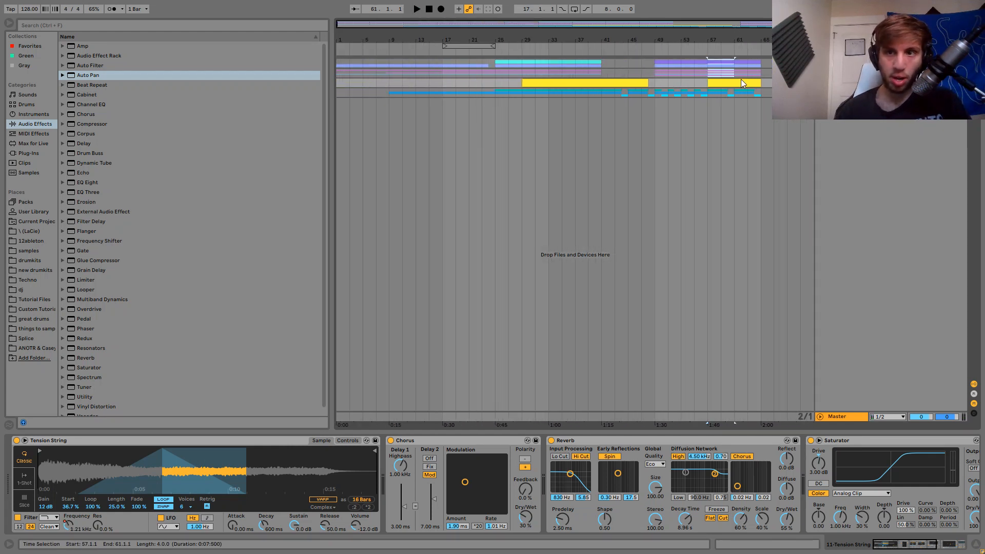
pyautogui.hotkey('ctrl', 'd')
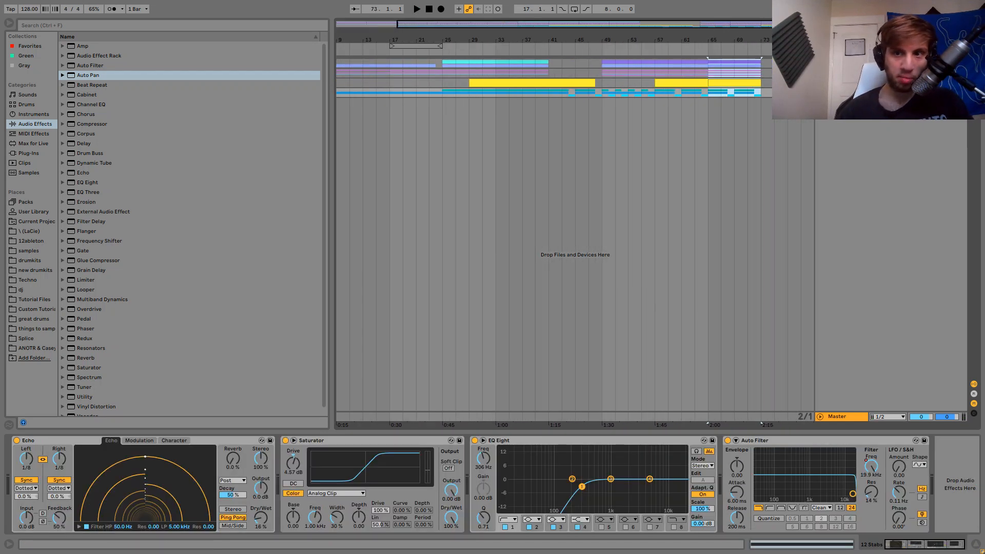
# Unfold the Tension String track and consolidate its two clips from bar 57 to bar 73 into one.
pyautogui.click(819, 83)
pyautogui.click(691, 84)
pyautogui.keyDown('shift'); pyautogui.click(727, 84); pyautogui.keyUp('shift')
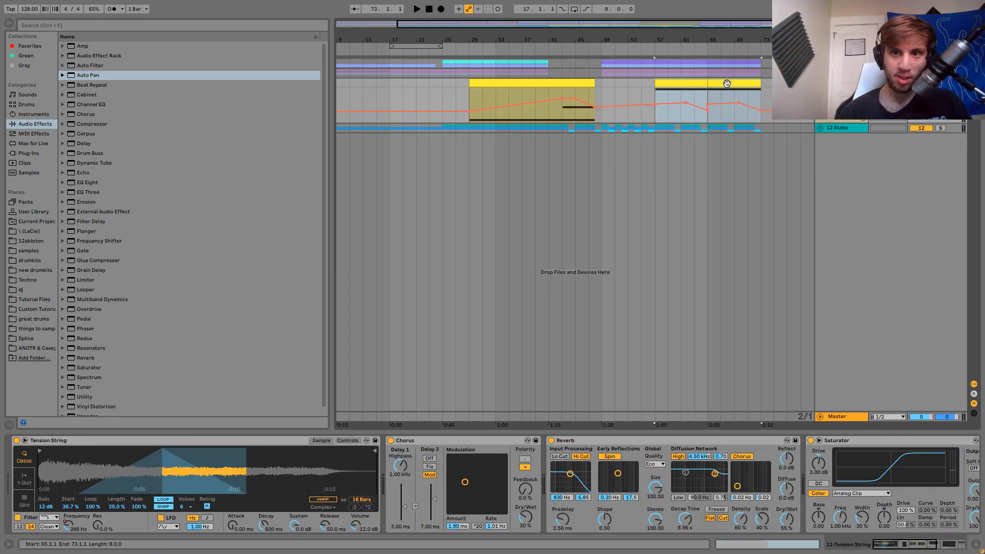
pyautogui.hotkey('ctrl', 'j')
# Open the consolidated clip and lengthen its E5 note to fill all 16 bars.
pyautogui.doubleClick(727, 83)
pyautogui.click(519, 377)
pyautogui.click(520, 371)
pyautogui.hotkey('shift', 'Right')
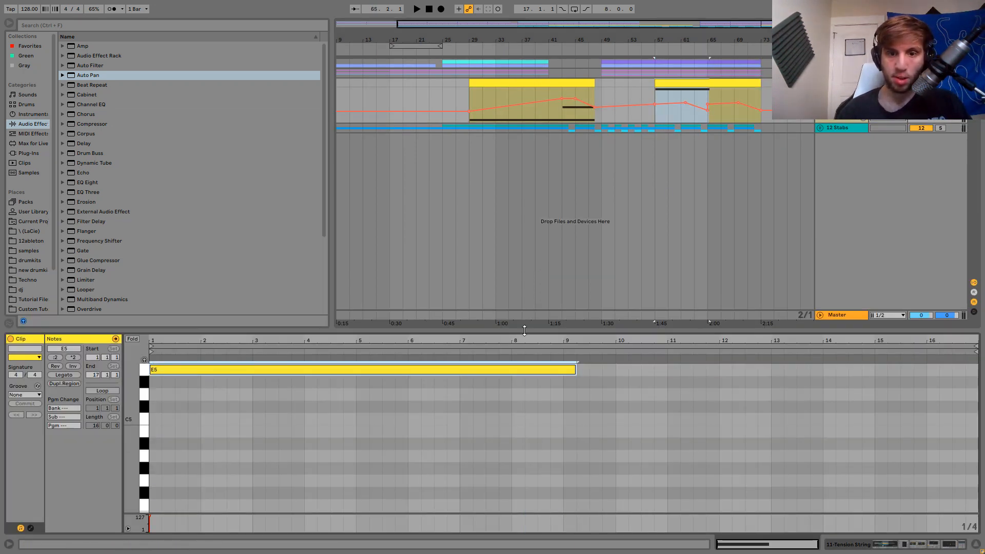
pyautogui.hotkey('shift', 'Right')
pyautogui.hotkey('shift', 'Right')
pyautogui.hotkey('shift', 'Right')
pyautogui.hotkey('shift', 'Right')
pyautogui.hotkey('shift', 'Right')
pyautogui.hotkey('shift', 'Right')
pyautogui.hotkey('shift', 'Right')
pyautogui.hotkey('shift', 'Right')
pyautogui.hotkey('shift', 'Right')
pyautogui.hotkey('shift', 'Right')
pyautogui.hotkey('shift', 'Right')
pyautogui.hotkey('shift', 'Right')
pyautogui.hotkey('shift', 'Right')
pyautogui.hotkey('shift', 'Right')
pyautogui.hotkey('shift', 'Right')
pyautogui.hotkey('shift', 'Right')
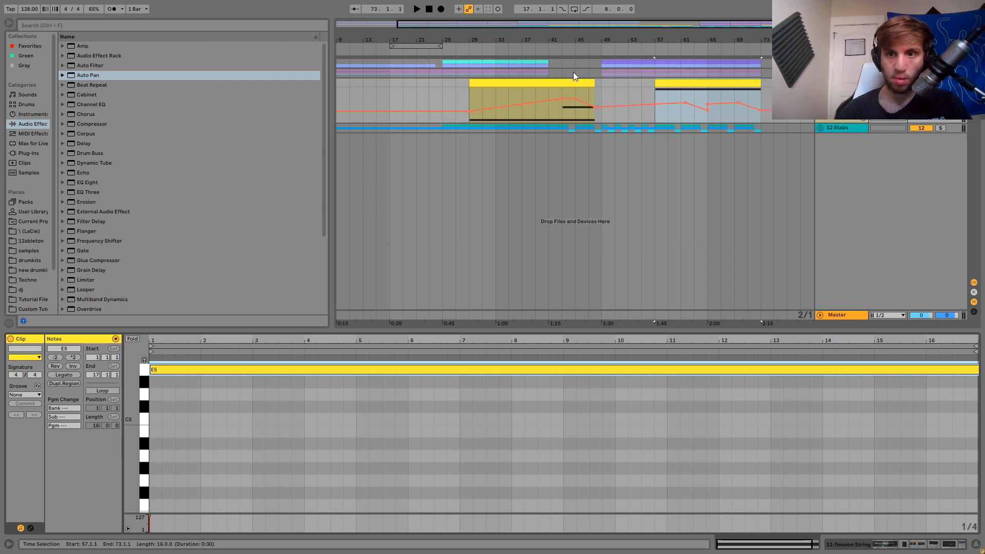
# Remove the filter frequency dip around bar 65 and play the arrangement from bar 61 with the track's devices shown.
pyautogui.click(682, 94)
pyautogui.press('space')
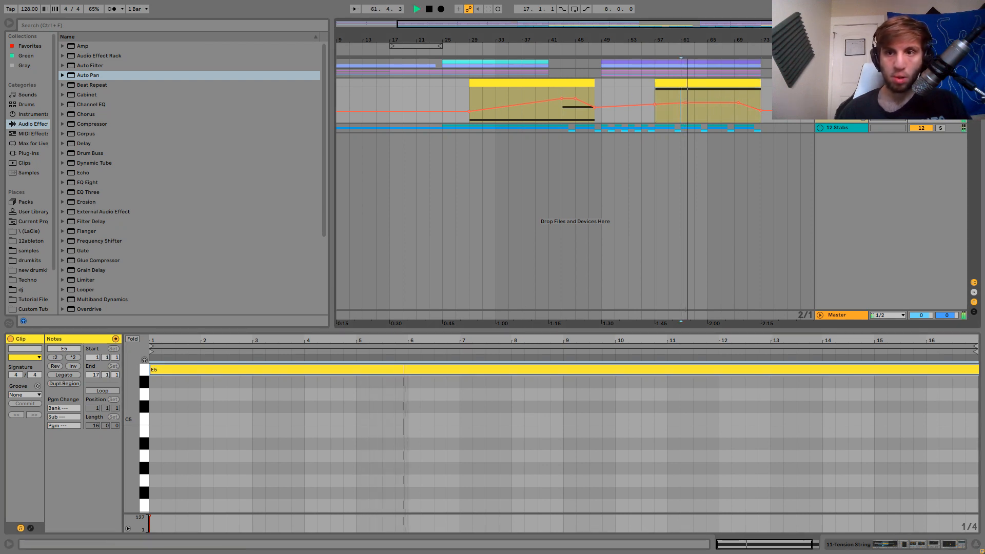
pyautogui.hotkey('shift', 'Tab')
pyautogui.hscroll(-2, 494, 104)
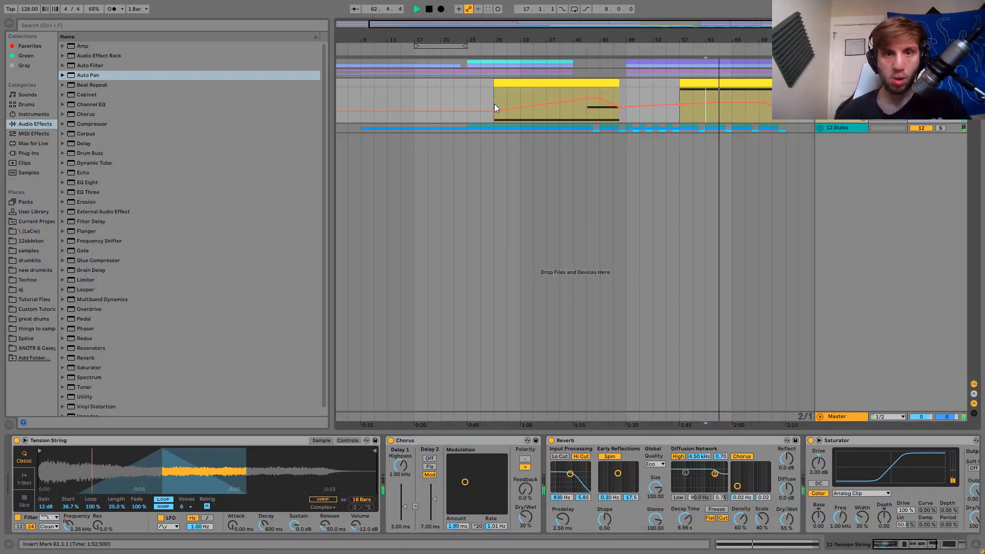
# Listen to the arrangement from bar 35 and from bar 47, select the 12 Stabs group and stop playback.
pyautogui.click(556, 70)
pyautogui.press('space')
pyautogui.press('space')
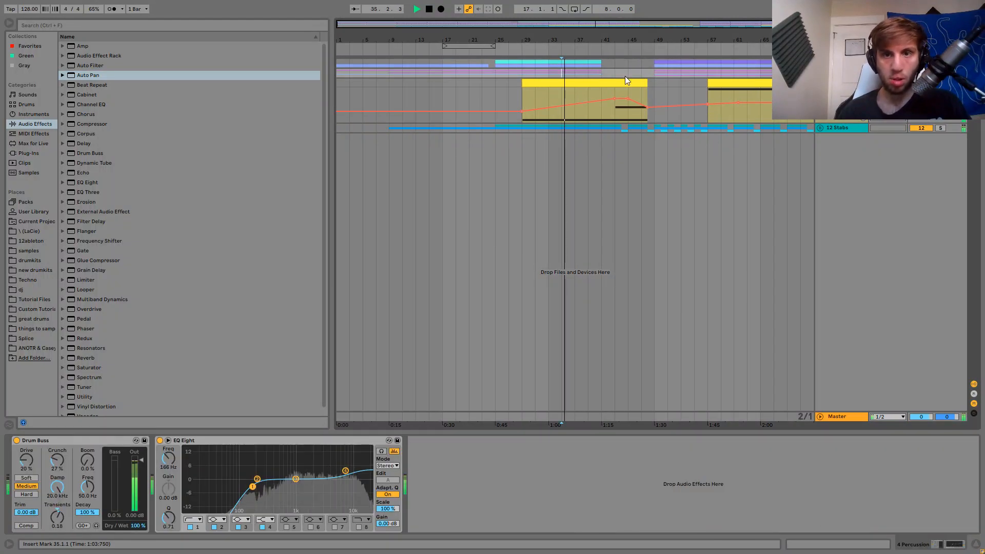
pyautogui.click(638, 71)
pyautogui.press('space')
pyautogui.press('space')
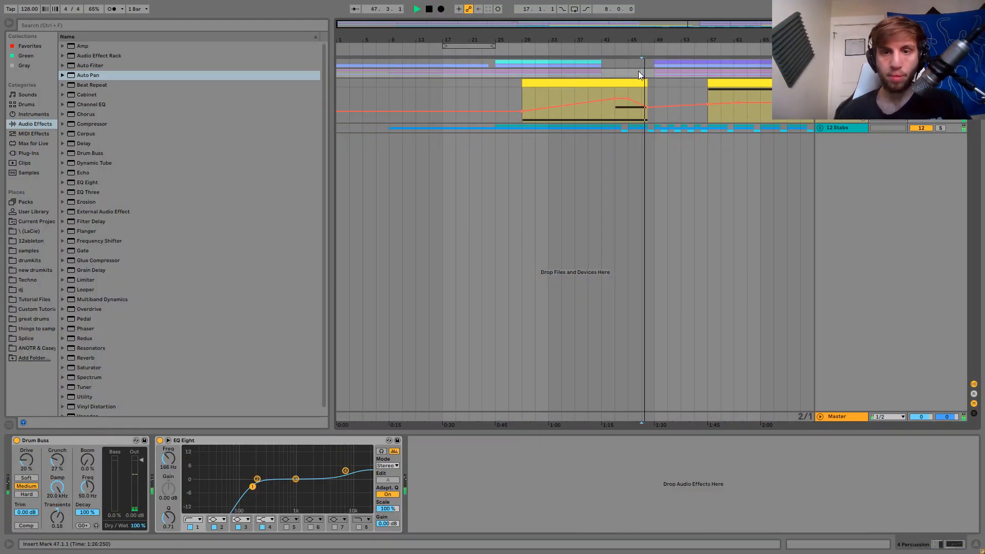
pyautogui.click(840, 126)
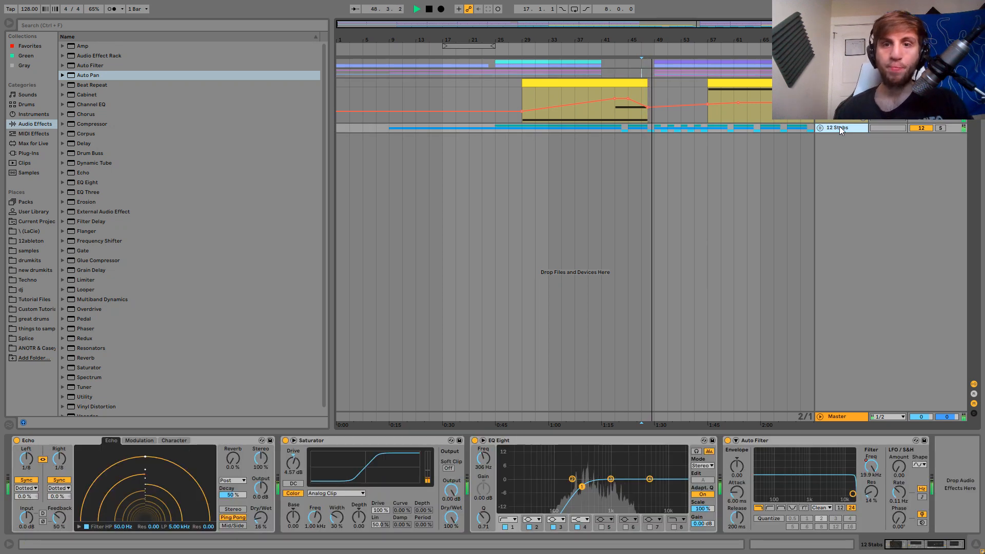
pyautogui.press('space')
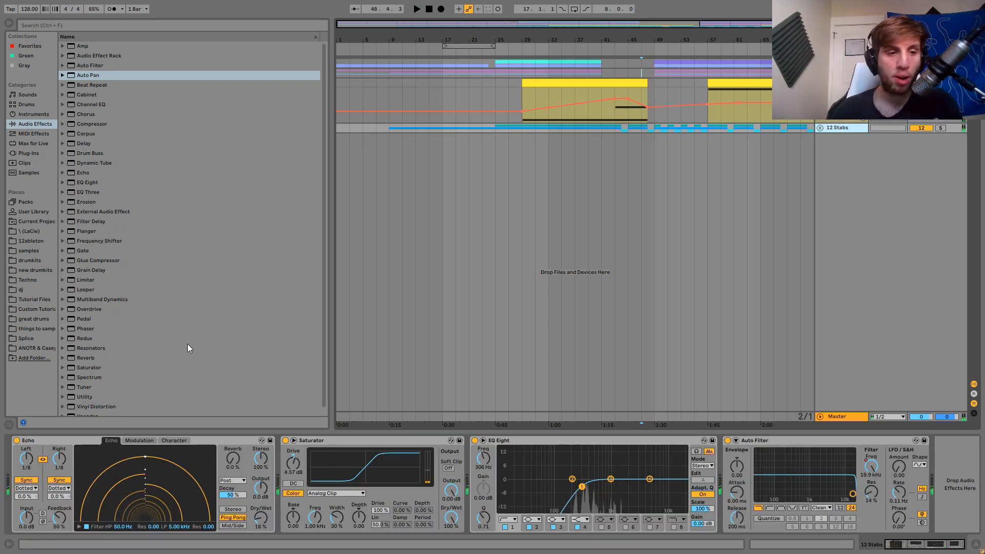
# Try automating Echo's Dry/Wet on the 12 Stabs group from 16% at bar 43 to about 92% at bar 49, and play it from bar 45.
pyautogui.scroll(-1, 123, 359)
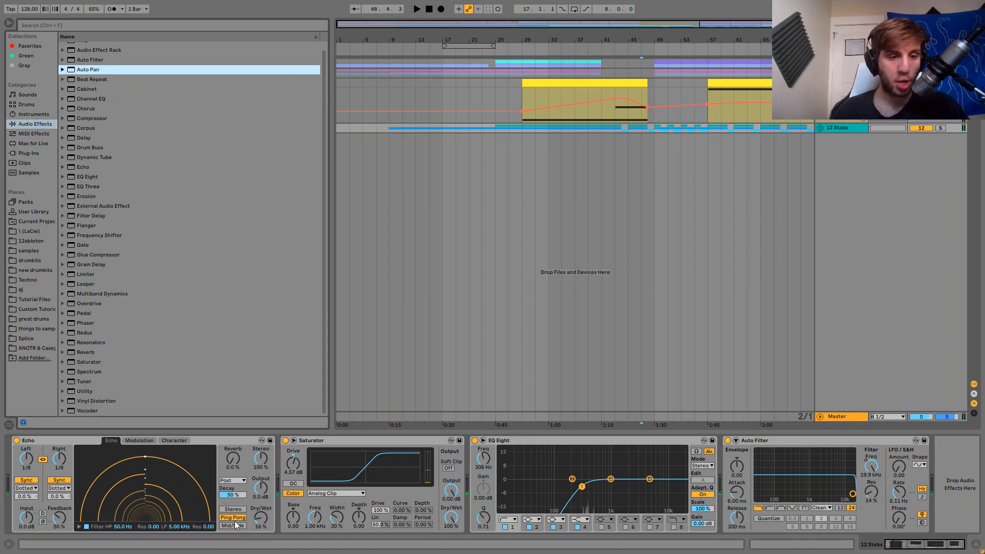
pyautogui.rightClick(257, 524)
pyautogui.click(280, 483)
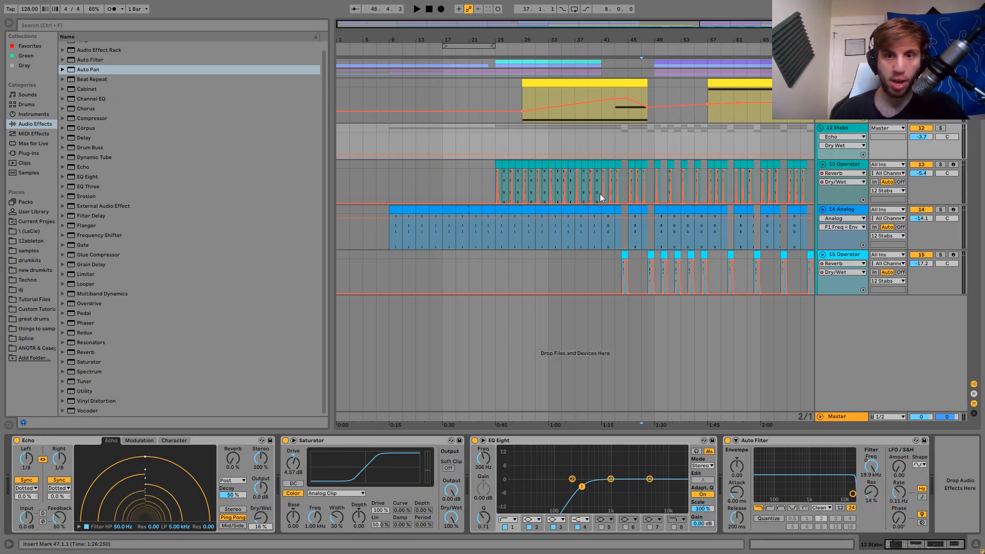
pyautogui.click(627, 154)
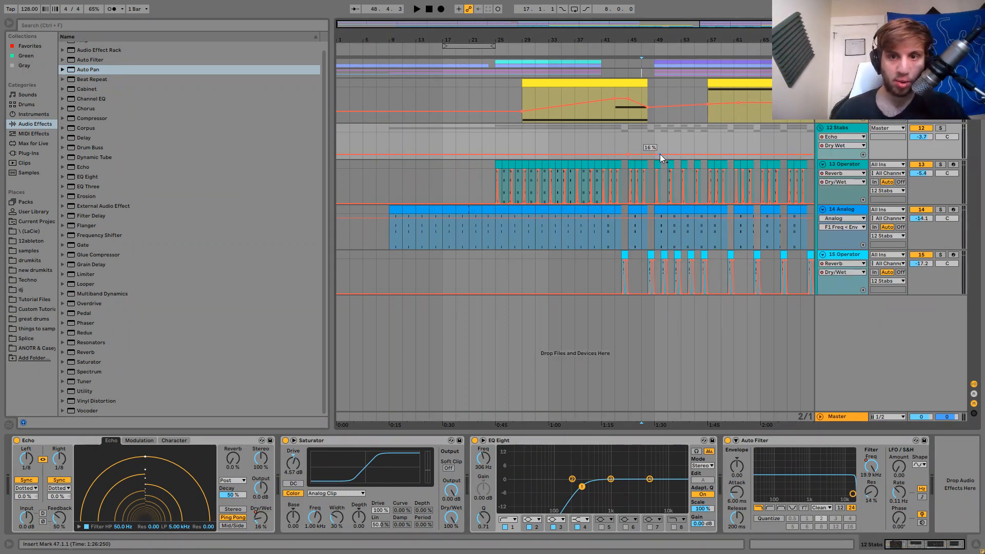
pyautogui.moveTo(655, 154); pyautogui.dragTo(616, 154)
pyautogui.click(630, 138)
pyautogui.press('space')
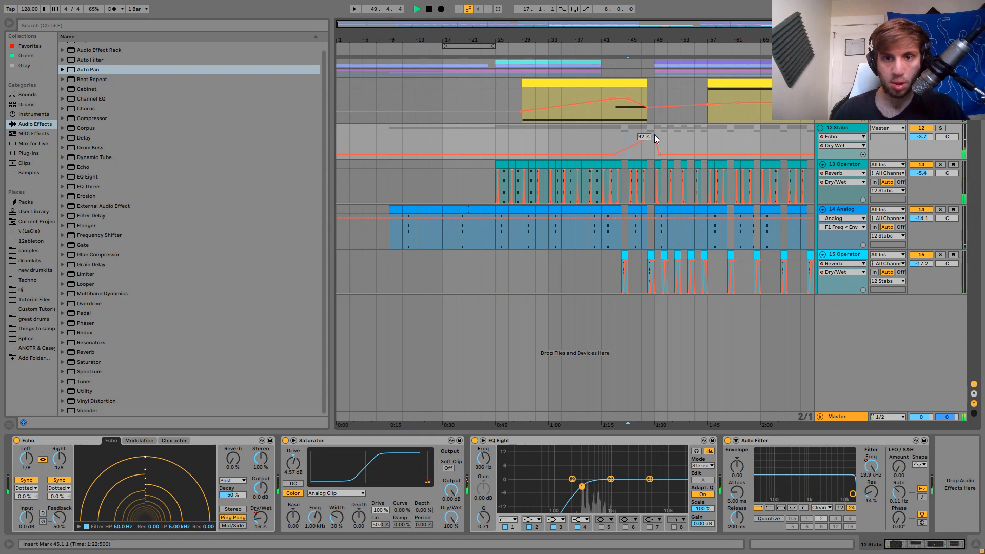
pyautogui.press('space')
# Add a Reverb between Saturator and EQ Eight on the 12 Stabs group, with Dry/Wet at 0% and its automation shown.
pyautogui.moveTo(96, 352); pyautogui.dragTo(495, 475)
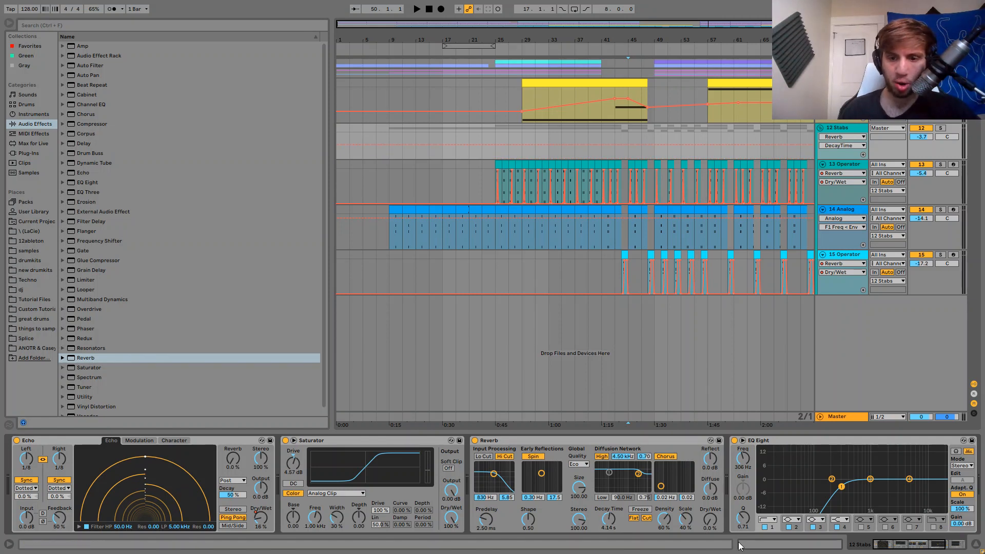
pyautogui.click(616, 146)
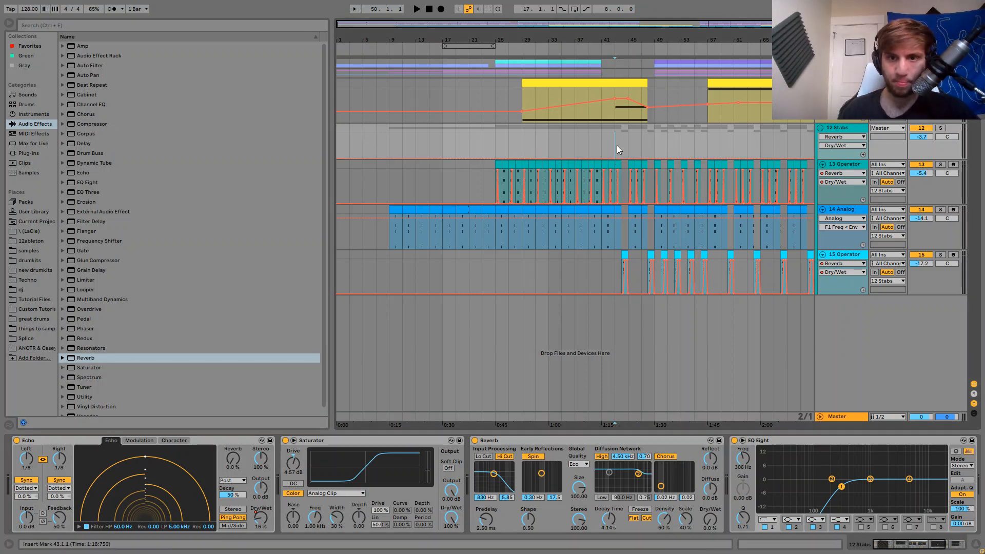
# During playback from bar 43, automate the Reverb Dry/Wet to rise from 0% to a peak at bar 49 and return to 0% at bar 50.
pyautogui.press('space')
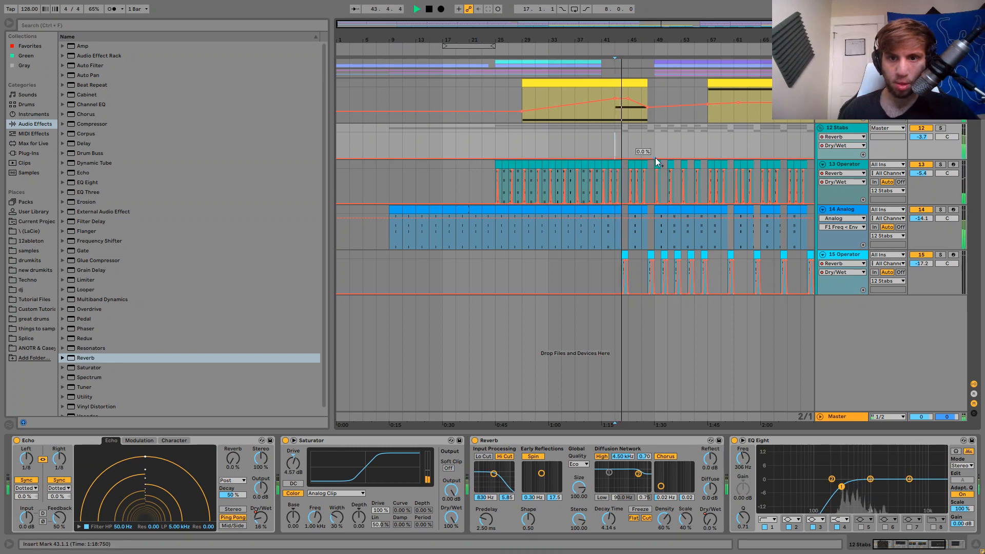
pyautogui.moveTo(654, 158); pyautogui.dragTo(654, 139)
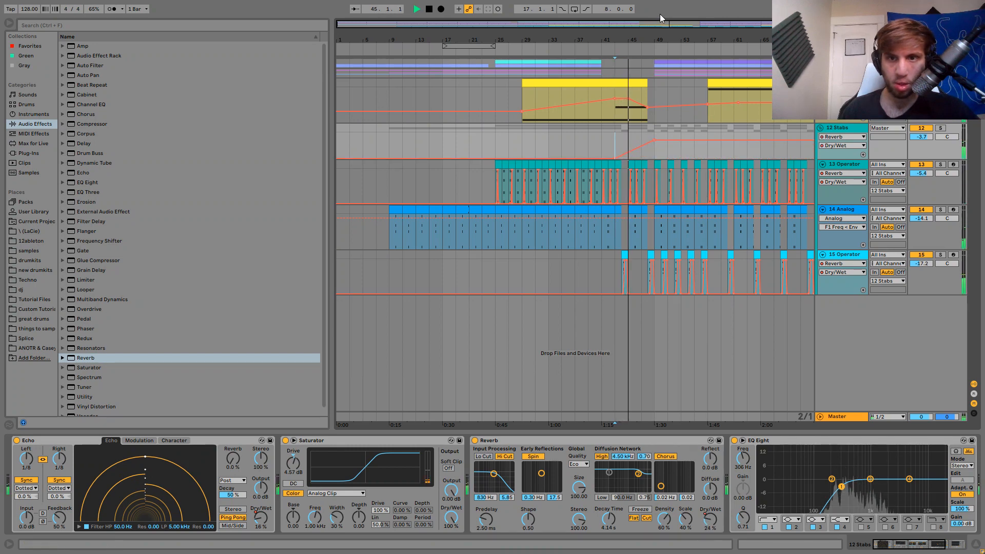
pyautogui.moveTo(662, 39); pyautogui.dragTo(662, 66)
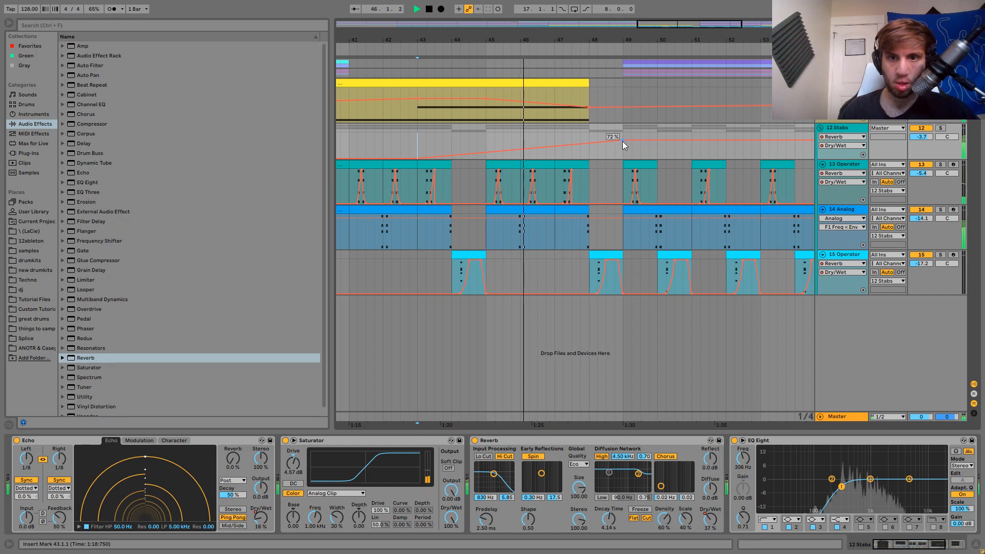
pyautogui.moveTo(622, 140); pyautogui.dragTo(656, 158)
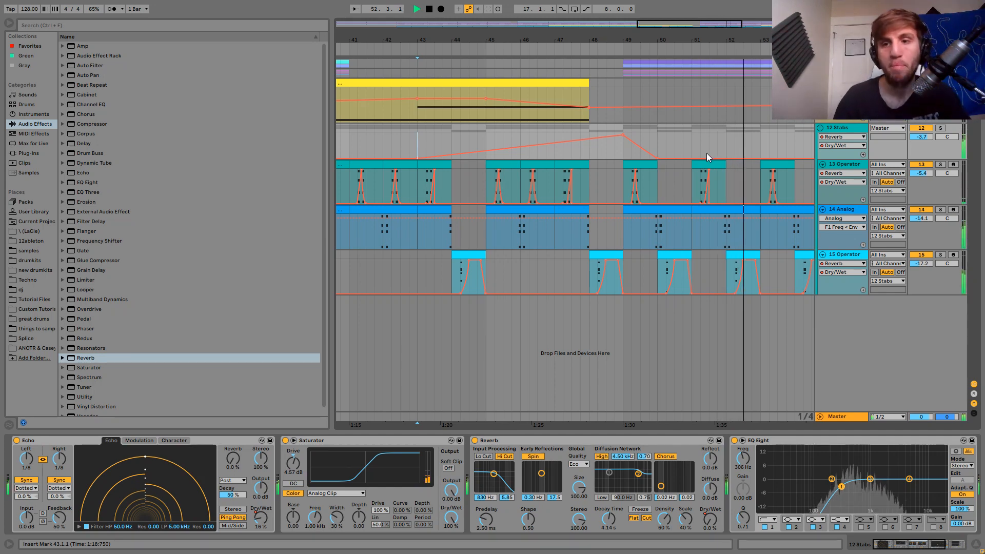
# Fold the 12 Stabs group, show the whole arrangement and listen to it from bar 39.
pyautogui.click(820, 128)
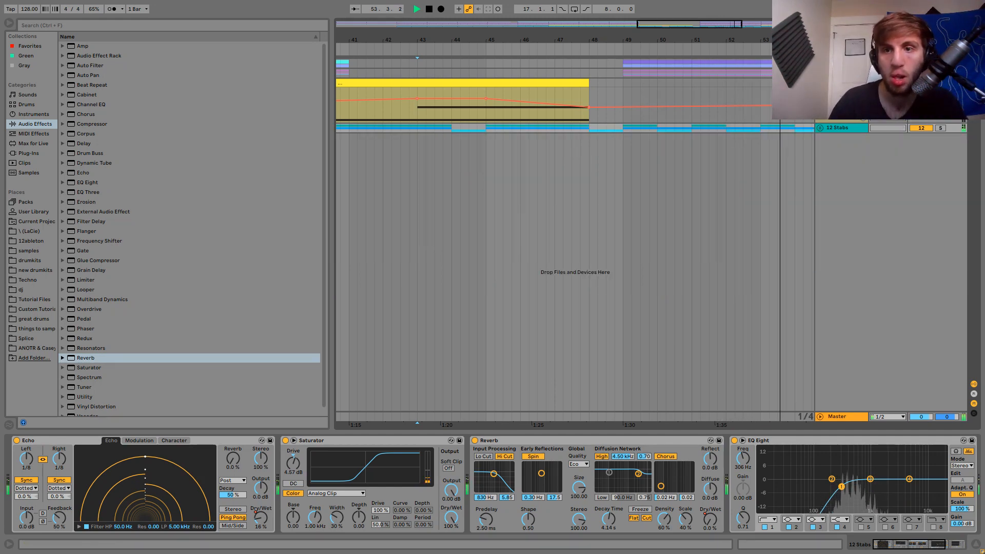
pyautogui.scroll(5, 819, 132)
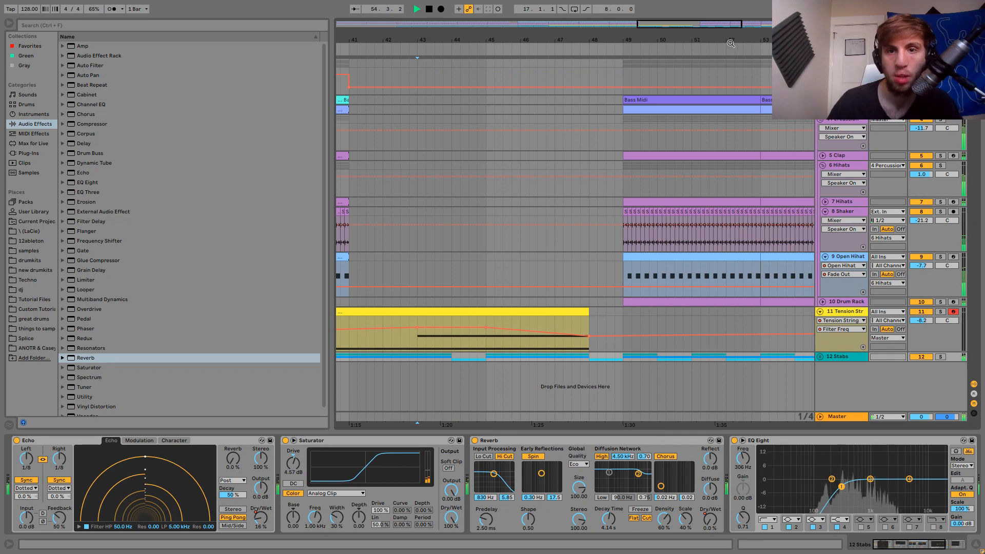
pyautogui.press('w')
pyautogui.press('space')
pyautogui.click(558, 127)
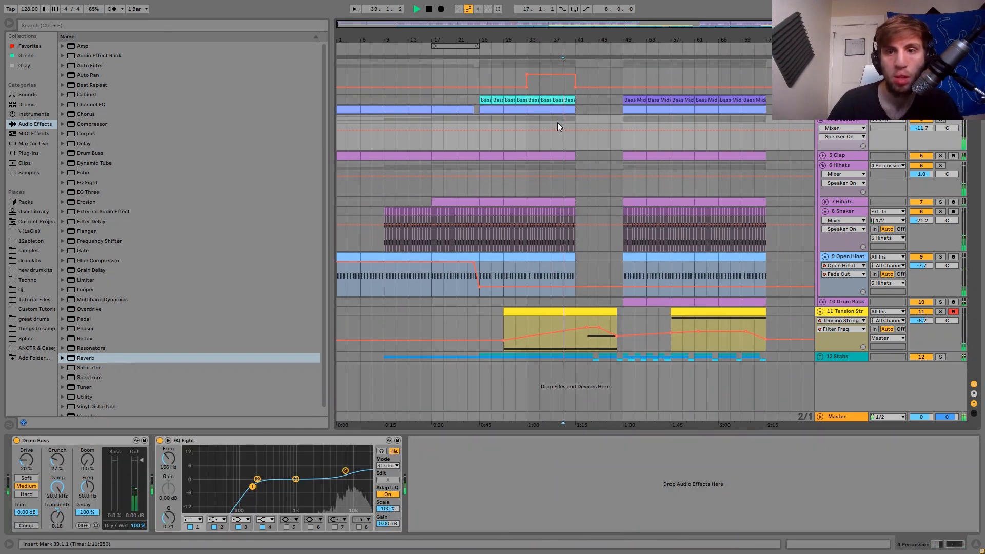
pyautogui.press('space')
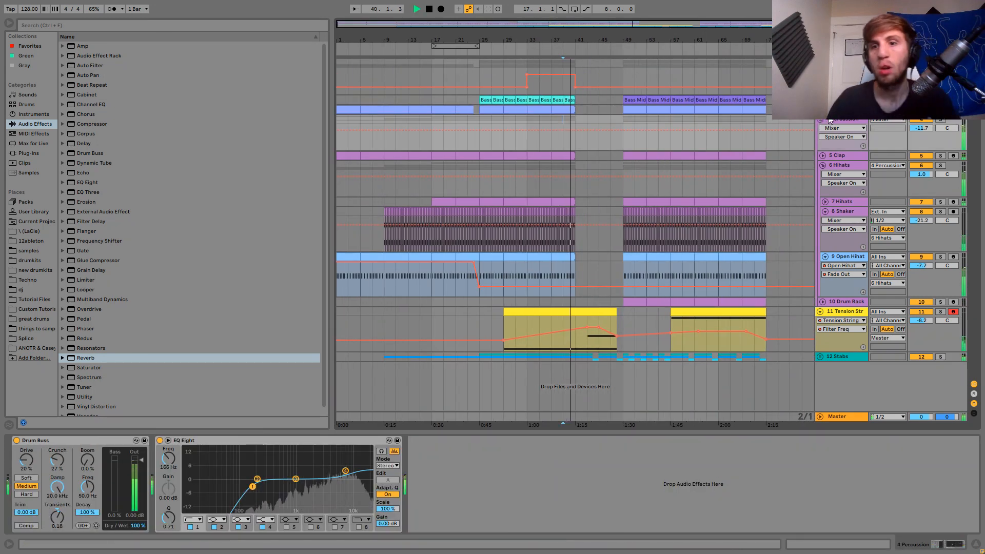
# Stop playback and add a new MIDI track with an Operator instrument below the Tension String track.
pyautogui.click(839, 314)
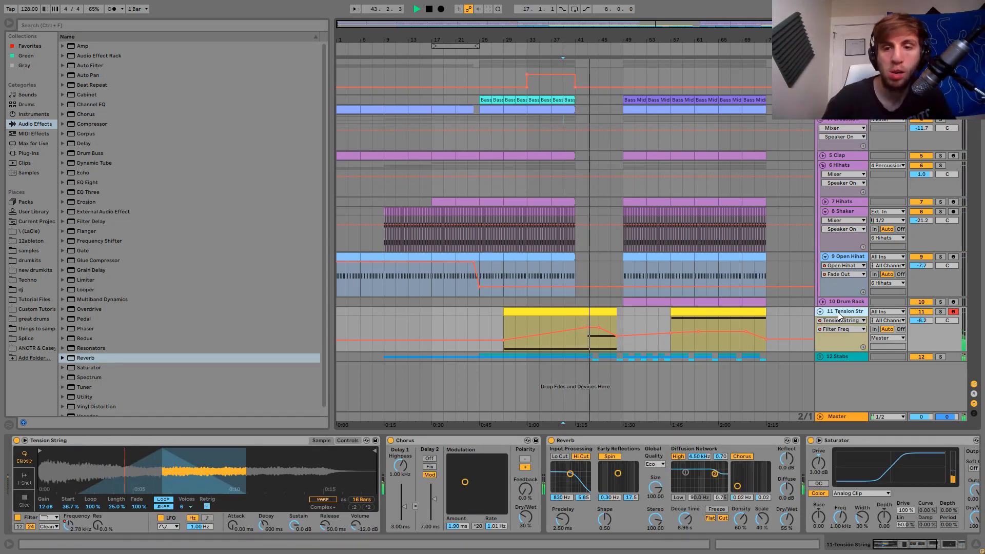
pyautogui.press('space')
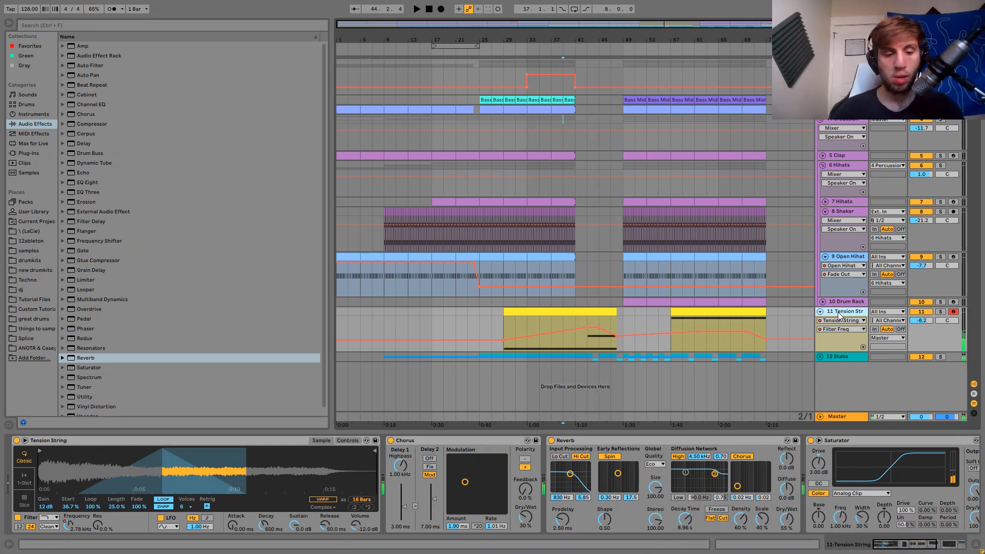
pyautogui.hotkey('ctrl', 'shift', 't')
pyautogui.click(34, 114)
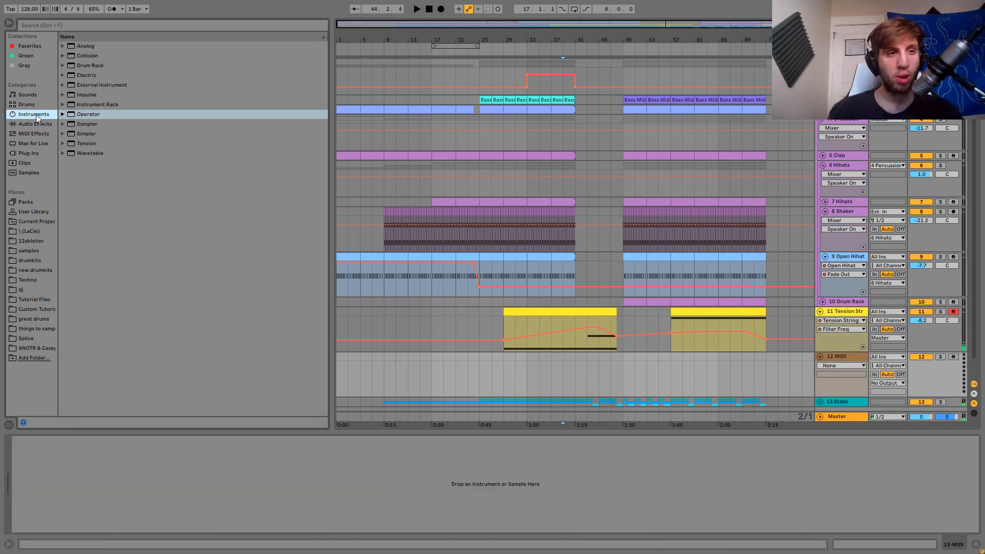
pyautogui.doubleClick(80, 115)
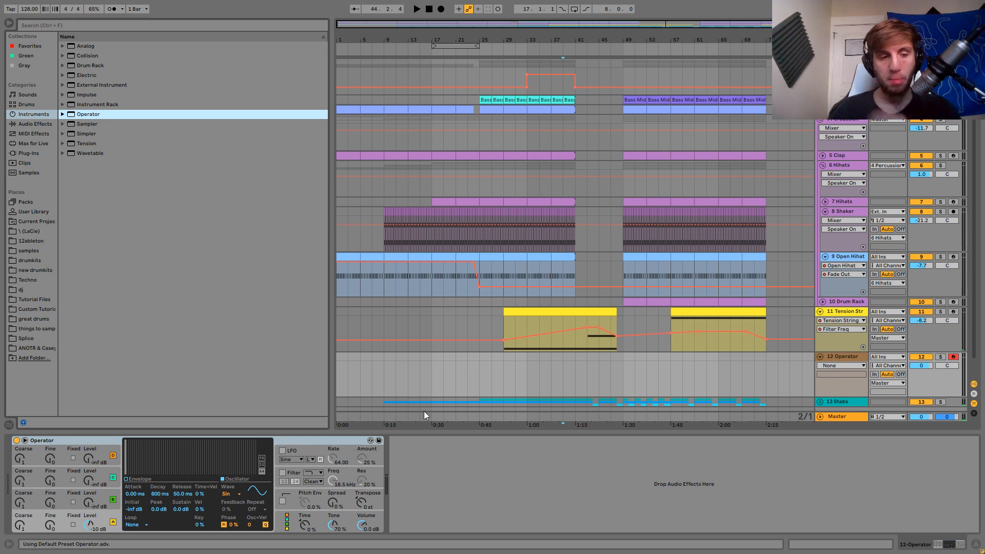
# Raise Operator's oscillator B level to -18 dB and shape oscillator A's envelope with sustain at -inf dB and a longer release.
pyautogui.click(87, 504)
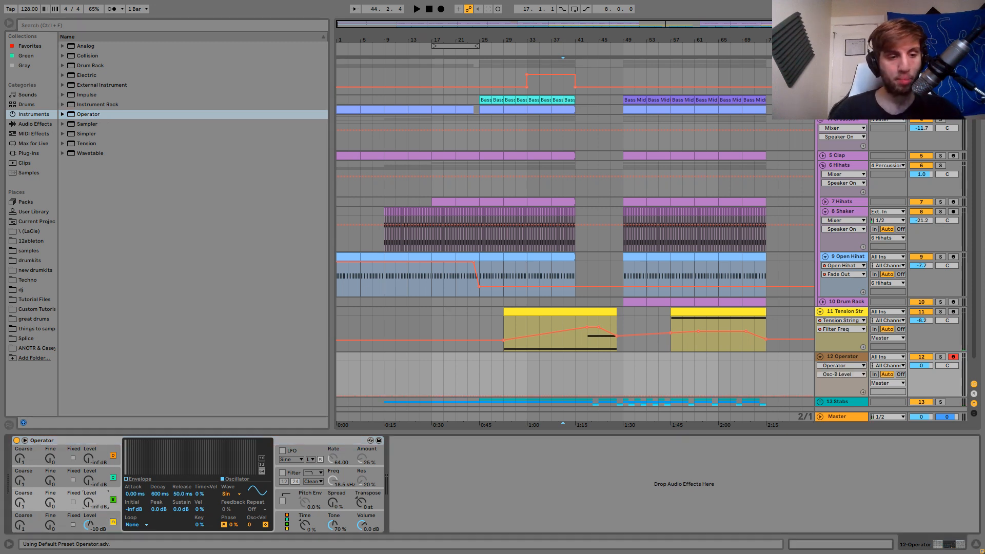
pyautogui.click(109, 520)
pyautogui.click(183, 509)
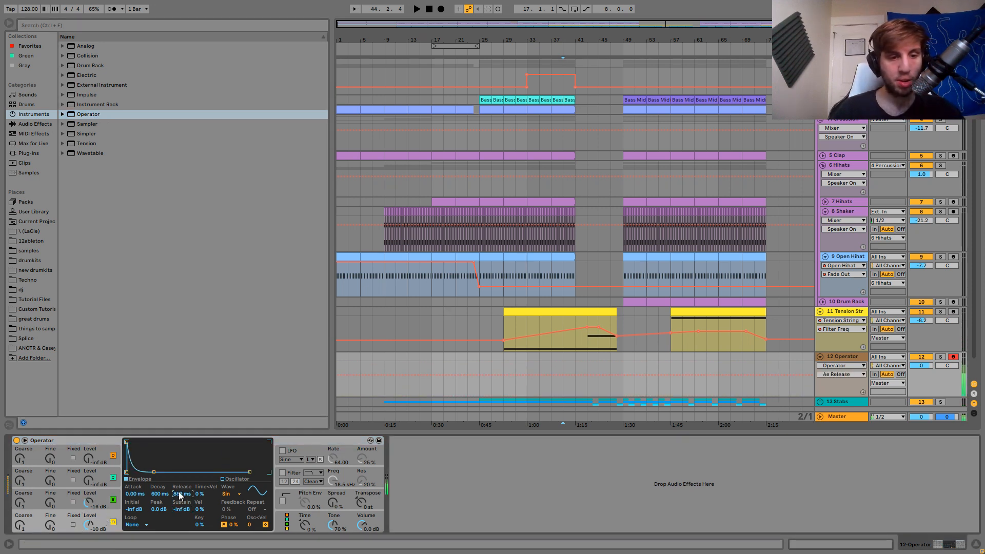
# Set oscillator B to level -25 dB, release 60.0 s and coarse 2, and the Operator track's volume to -3.1 dB.
pyautogui.click(113, 493)
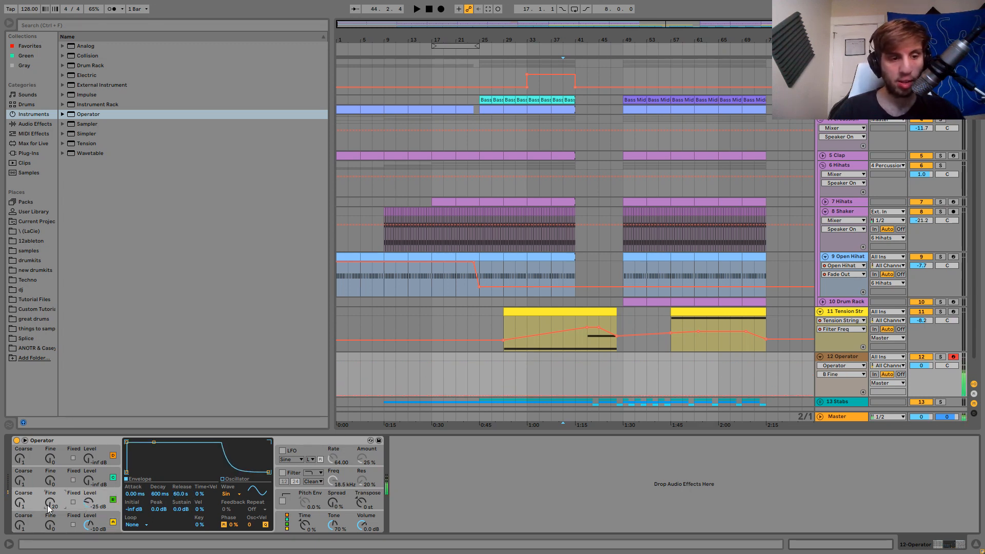
pyautogui.click(23, 507)
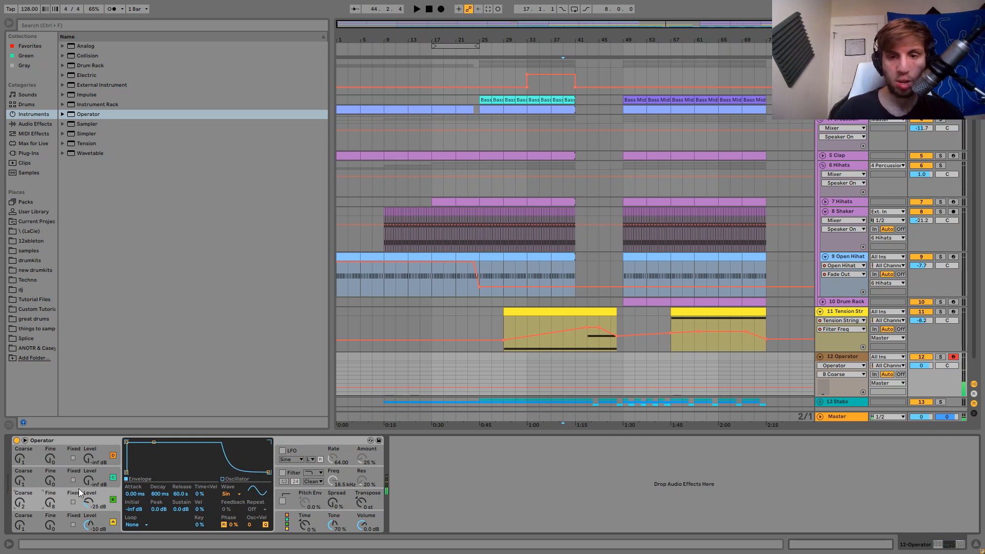
pyautogui.moveTo(932, 367); pyautogui.dragTo(931, 368)
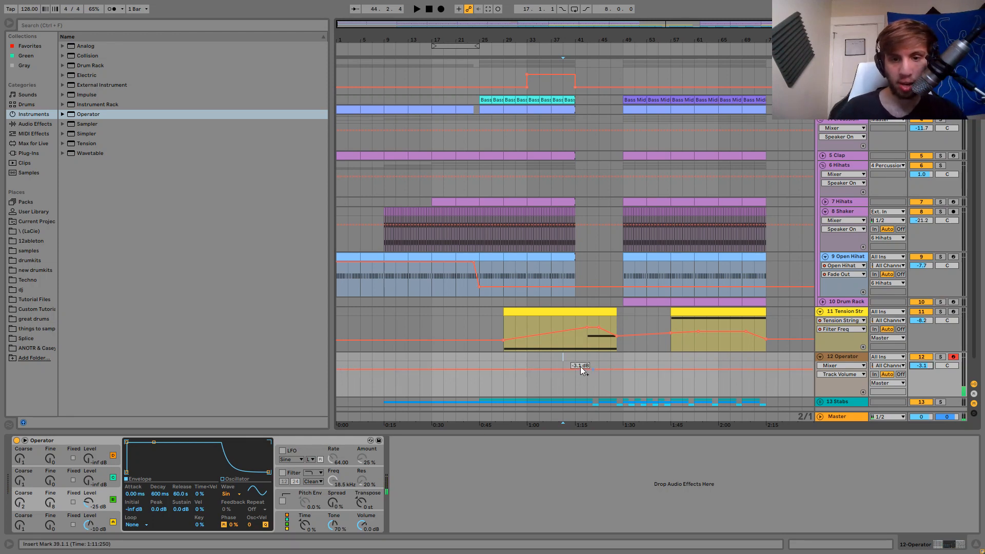
# Create an empty four-bar MIDI clip on the 12 Operator track from bar 41 to bar 45.
pyautogui.moveTo(575, 356); pyautogui.dragTo(599, 357)
pyautogui.hotkey('ctrl', 'shift', 'm')
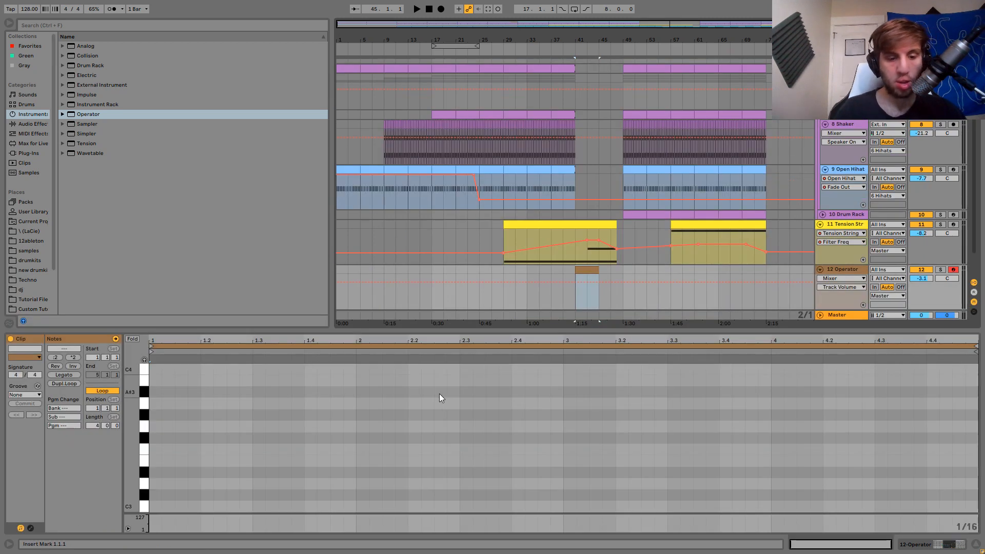
pyautogui.scroll(-3, 172, 484)
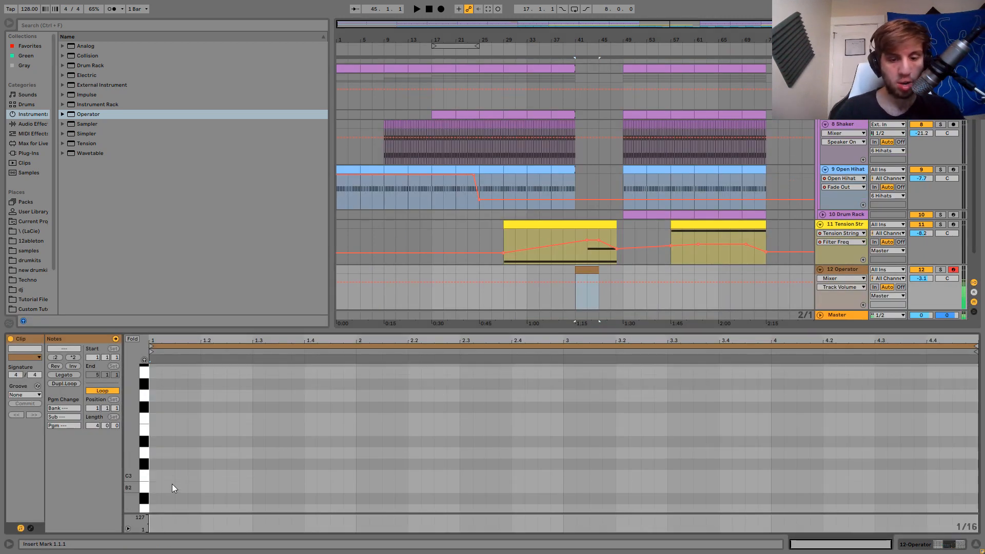
pyautogui.press('super+d')
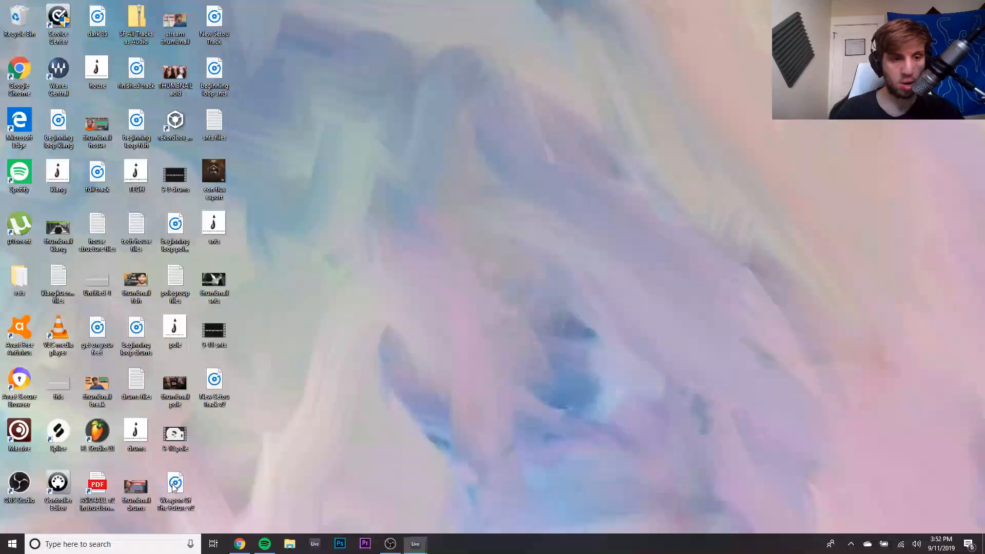
pyautogui.moveTo(418, 547)
pyautogui.click(389, 510)
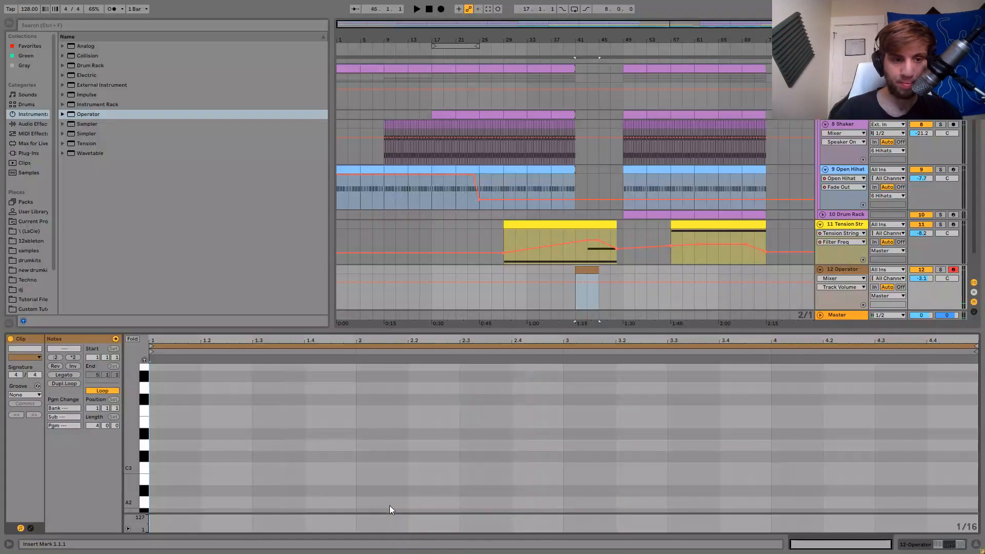
# Enter sixteenth notes E4 at 1.1.1, G4 at 1.1.3 and A4 at 1.2.1 in the Operator clip.
pyautogui.scroll(5, 226, 441)
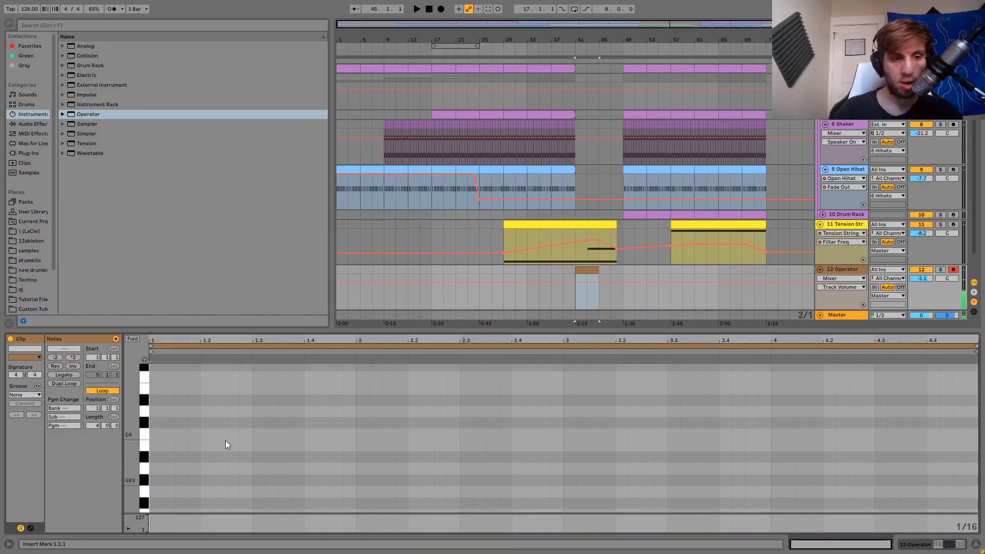
pyautogui.scroll(2, 226, 440)
pyautogui.doubleClick(154, 423)
pyautogui.hotkey('ctrl', 'd')
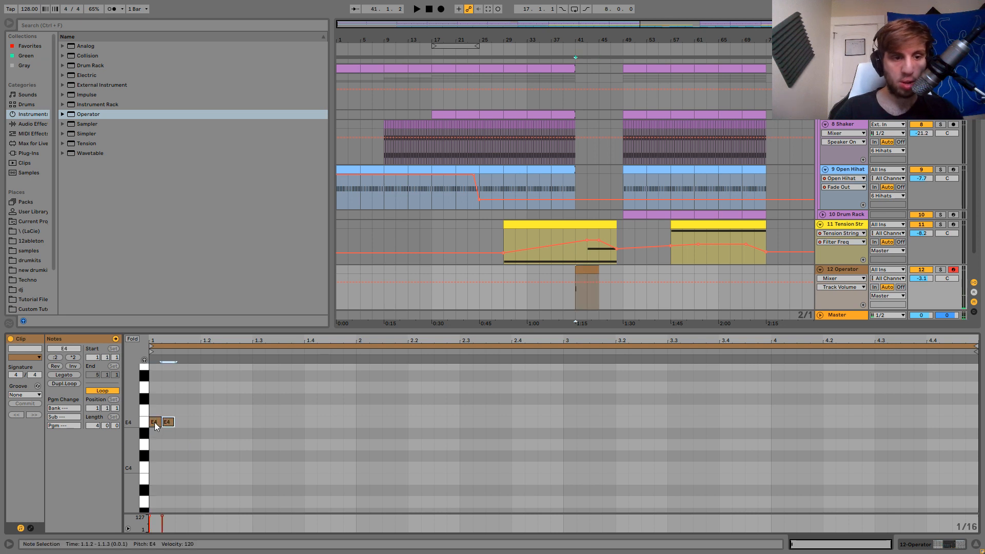
pyautogui.press('space')
pyautogui.press('space')
pyautogui.hotkey('ctrl', 'd')
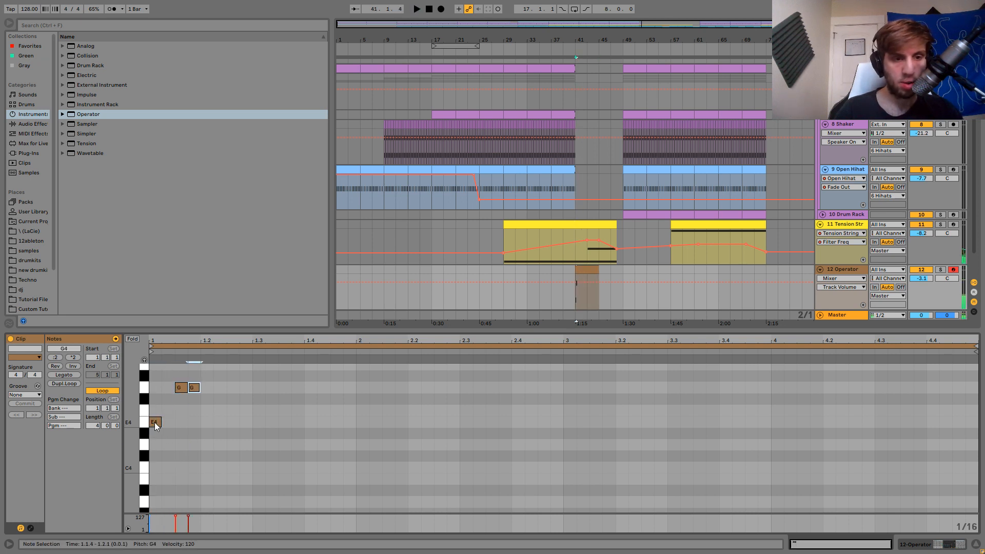
pyautogui.press('Right')
pyautogui.press('Up')
pyautogui.press('Up')
# Play the new notes from bar 41 and set the Operator track's volume to -3.5 dB.
pyautogui.press('space')
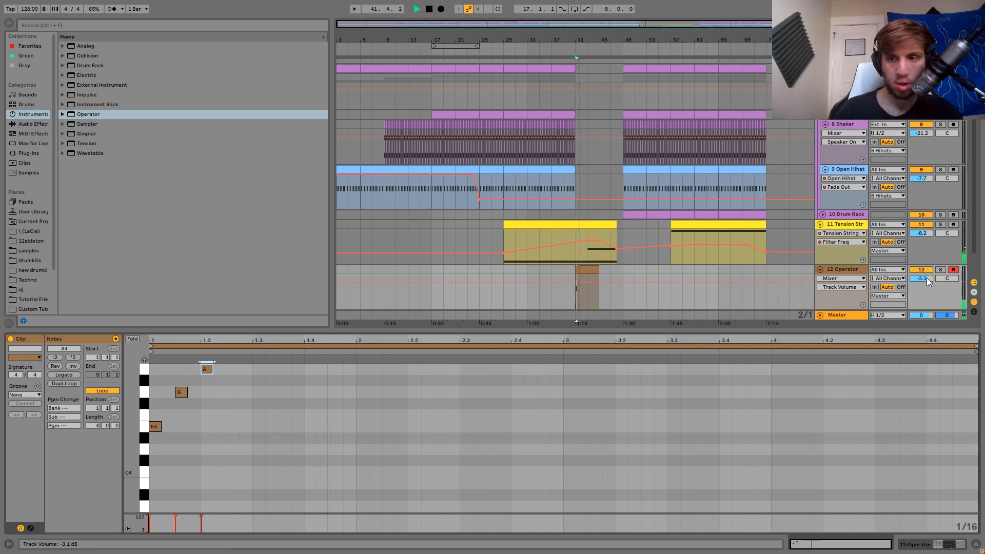
pyautogui.press('space')
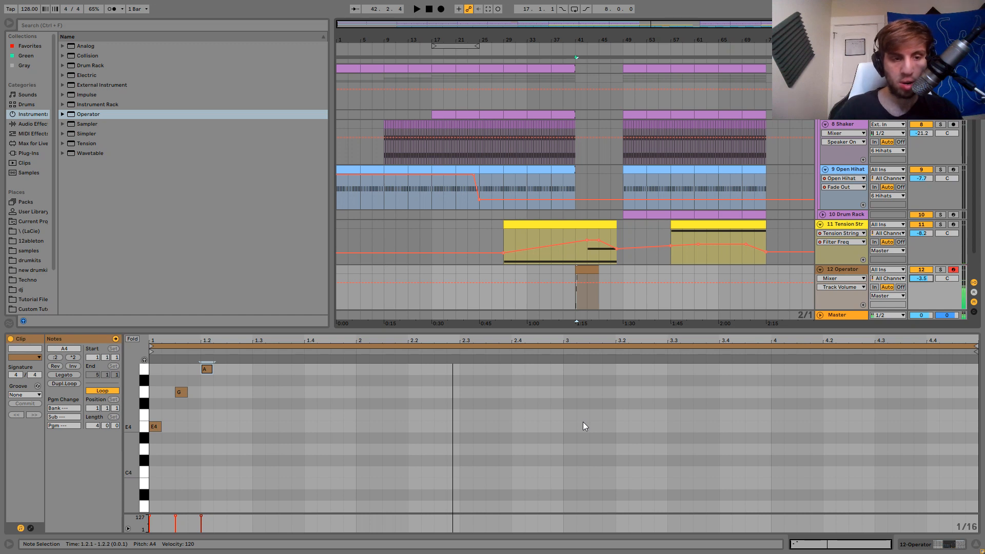
pyautogui.scroll(3, 582, 426)
pyautogui.press('space')
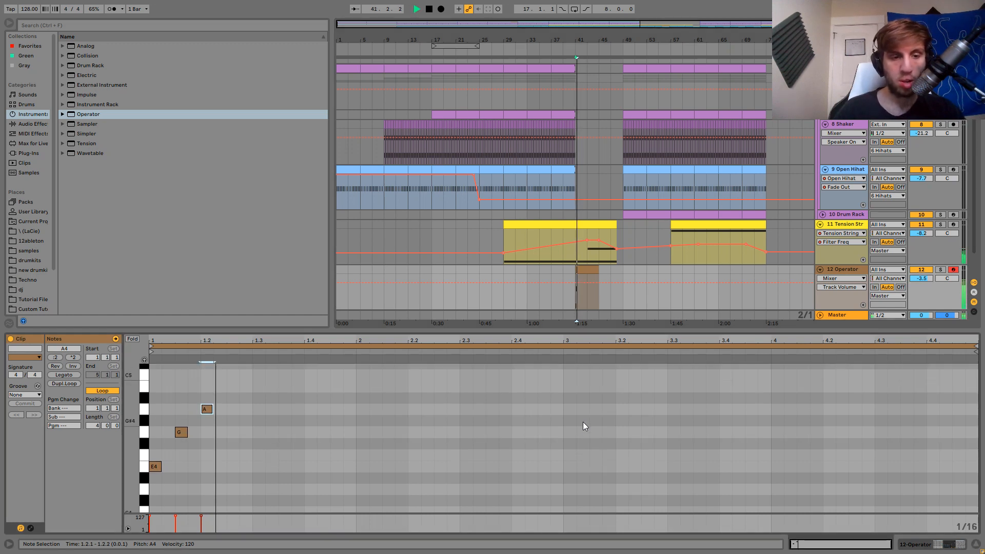
# Add sixteenth notes B4 at 2.3.3 and D5 at 2.4.1 to the clip and play the melody.
pyautogui.doubleClick(437, 386)
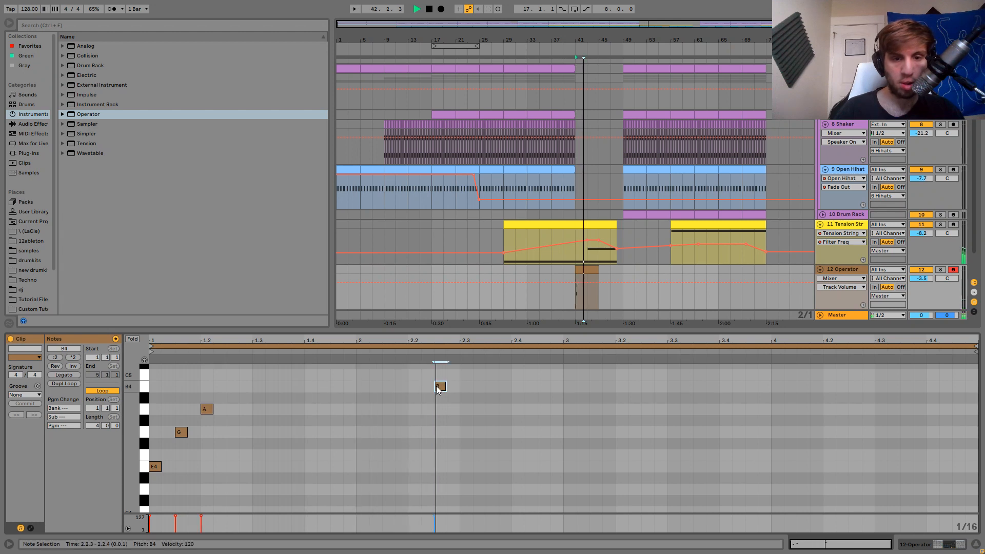
pyautogui.press('Right')
pyautogui.press('Right')
pyautogui.press('Right')
pyautogui.press('Right')
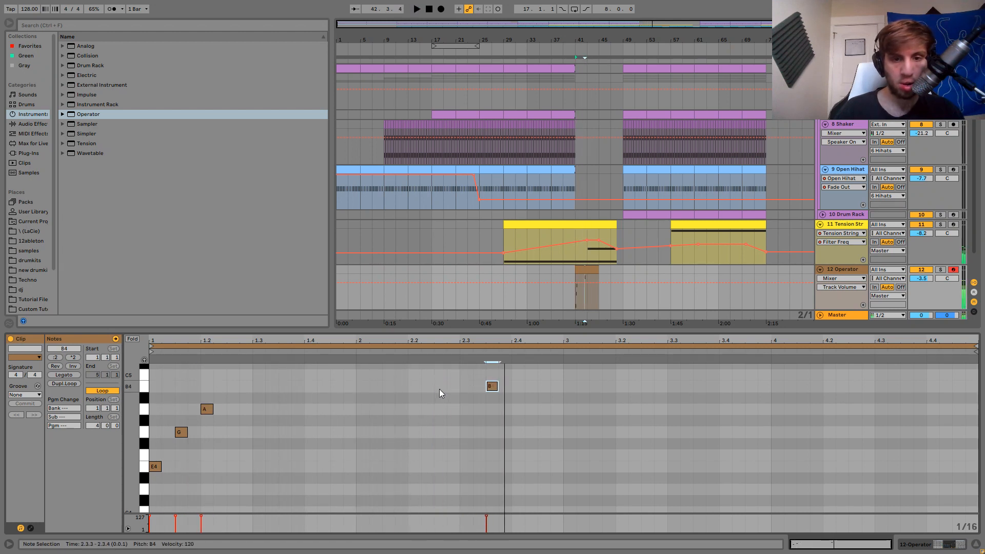
pyautogui.hotkey('ctrl', 'd')
pyautogui.press('Up')
pyautogui.press('Up')
pyautogui.press('Up')
pyautogui.press('Right')
pyautogui.press('space')
# Add a sixteenth note at 2.4.3, try lower pitches for it during playback and settle on E4.
pyautogui.hotkey('ctrl', 'd')
pyautogui.press('Right')
pyautogui.press('Down')
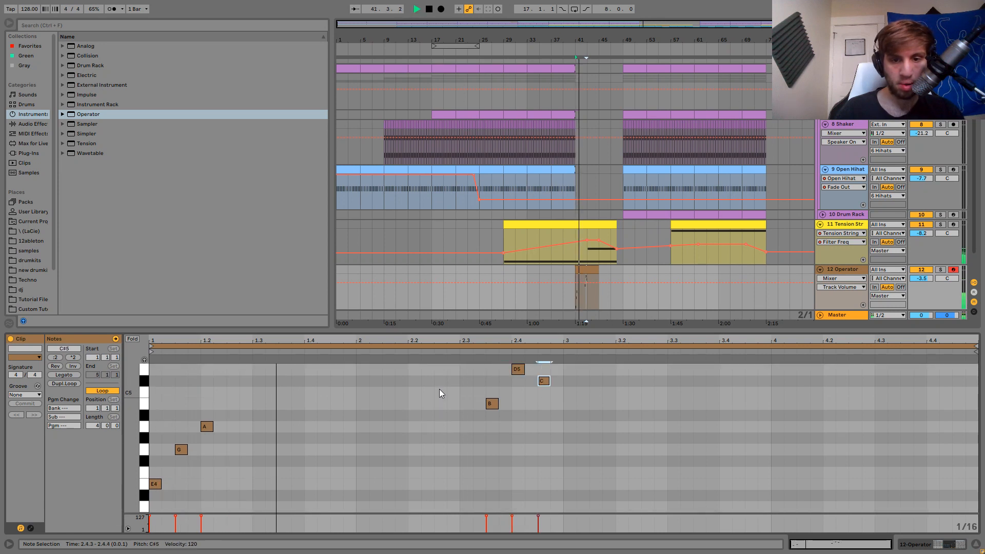
pyautogui.press('Down')
pyautogui.press('Down')
pyautogui.press('Down')
pyautogui.press('Down')
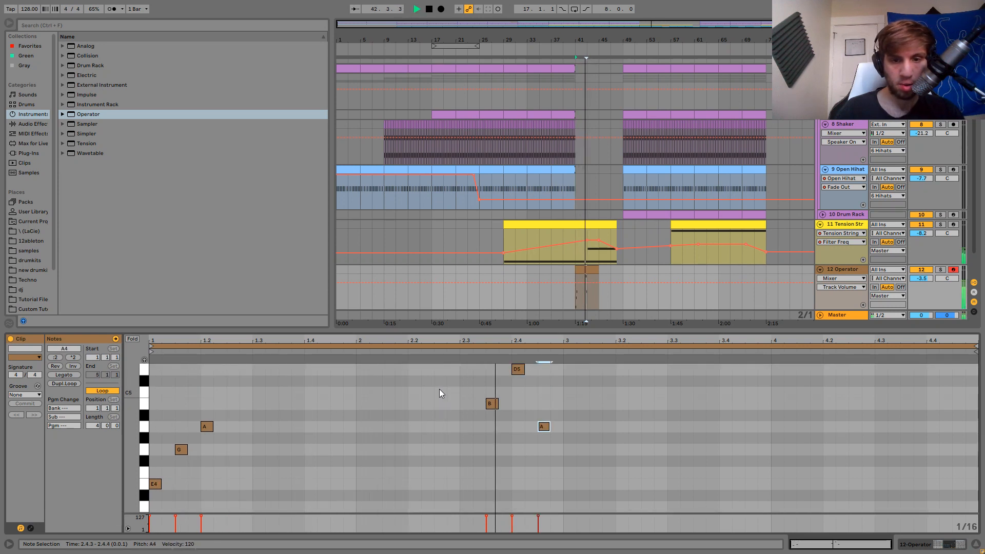
pyautogui.press('Down')
pyautogui.press('Down')
pyautogui.press('Down')
pyautogui.press('space')
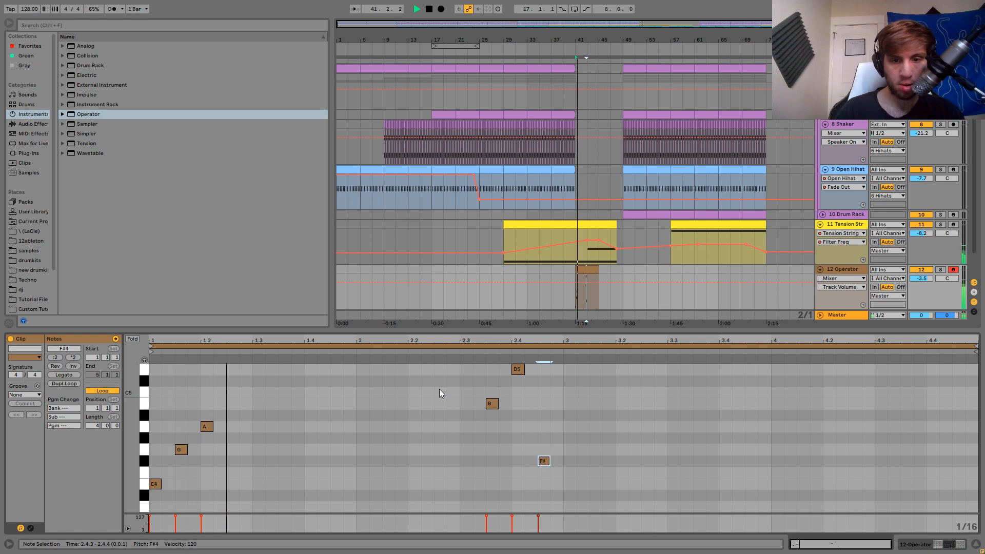
pyautogui.press('Down')
pyautogui.press('Up')
pyautogui.press('Up')
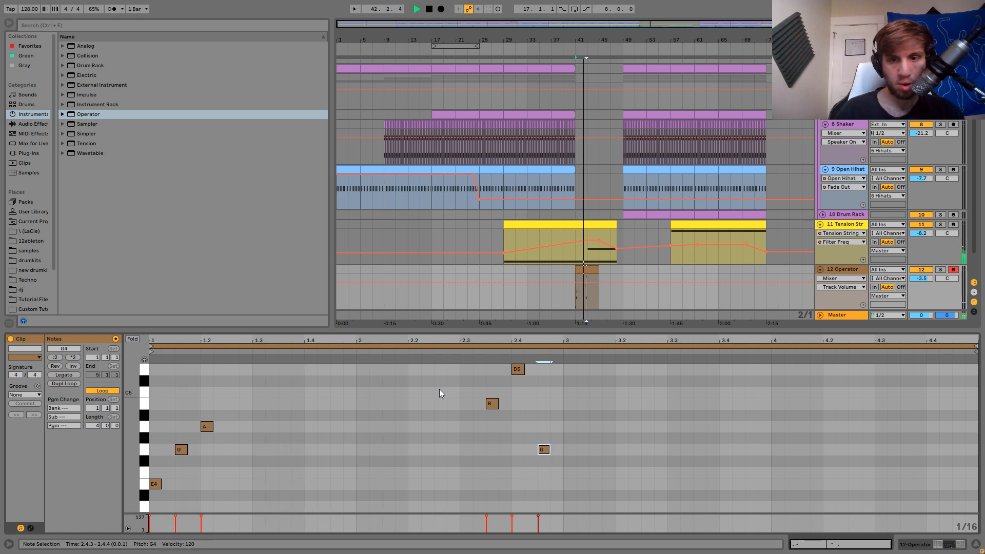
pyautogui.press('Down')
pyautogui.press('Down')
pyautogui.press('space')
pyautogui.press('space')
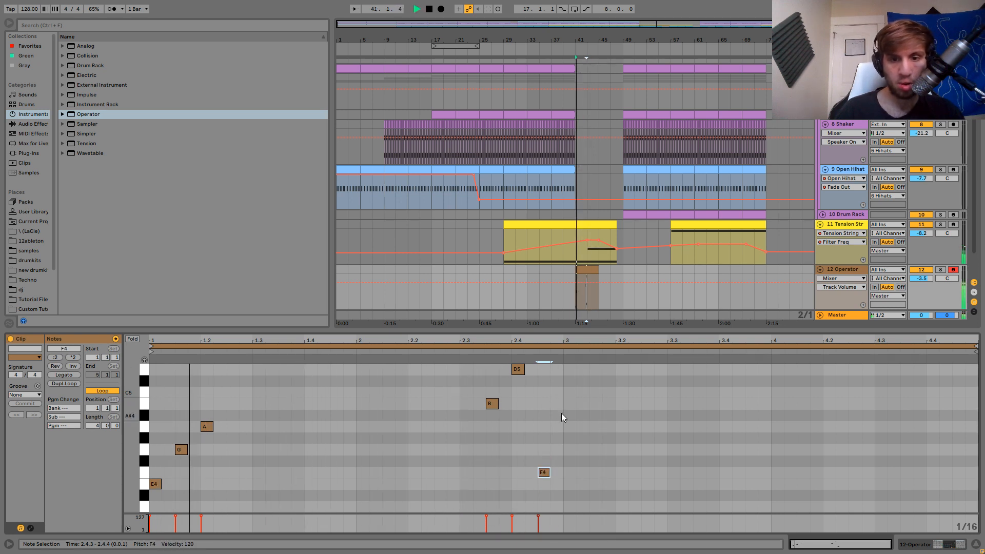
pyautogui.press('Down')
# Duplicate all the notes into bars 3 and 4, delete the copied E4 at 3.1.1 and play the clip.
pyautogui.hotkey('ctrl', 'a')
pyautogui.hotkey('ctrl', 'd')
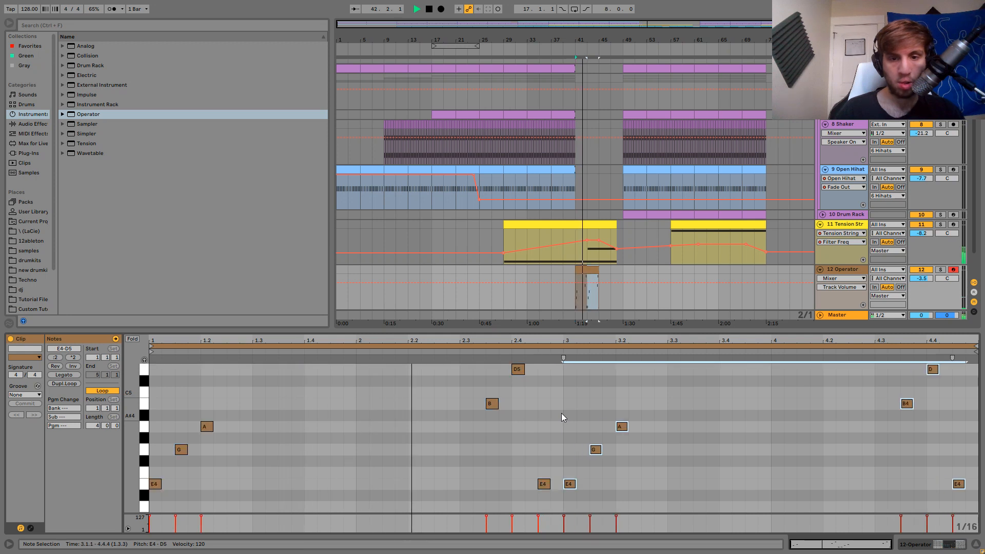
pyautogui.press('space')
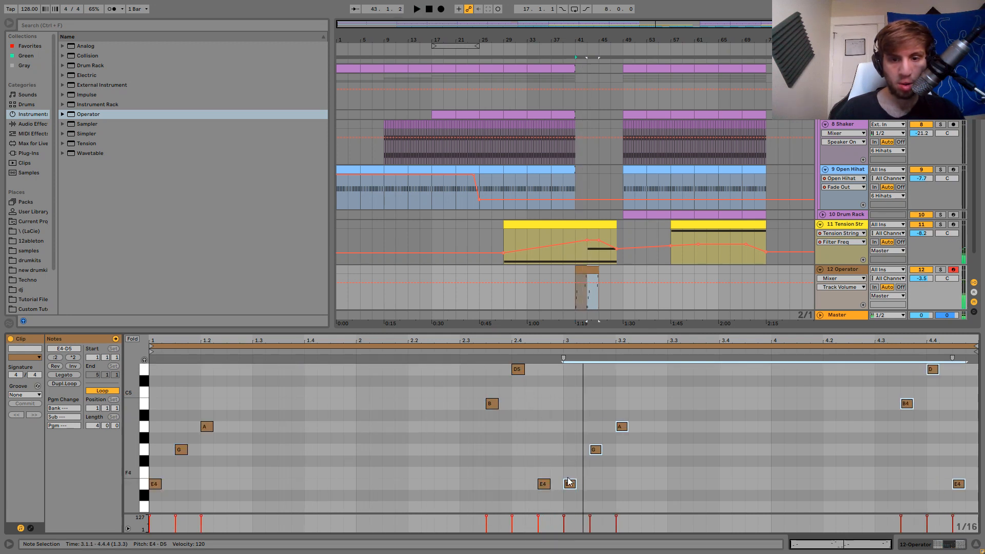
pyautogui.doubleClick(568, 483)
pyautogui.press('space')
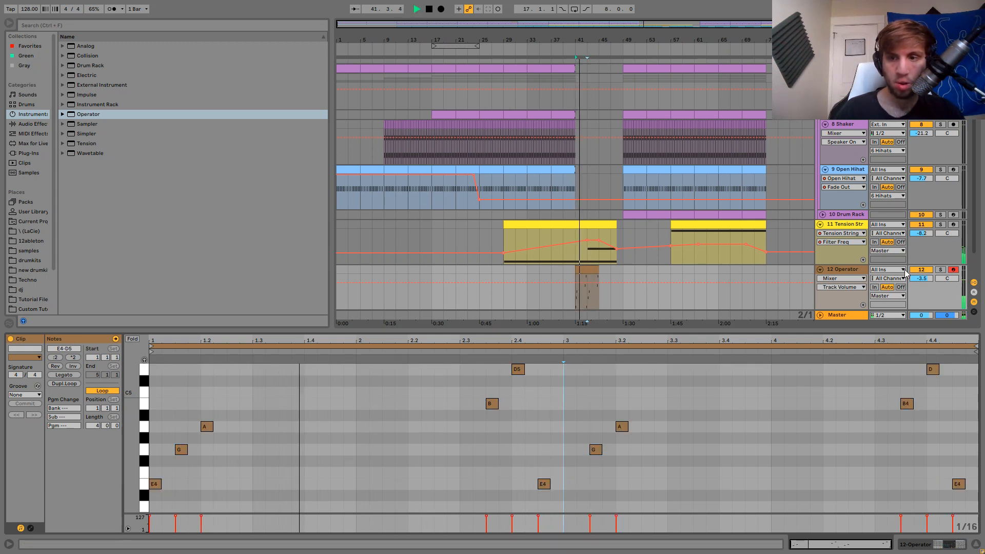
# Transpose the clip's last note at 4.4.3 up an octave to E5 during playback.
pyautogui.click(586, 271)
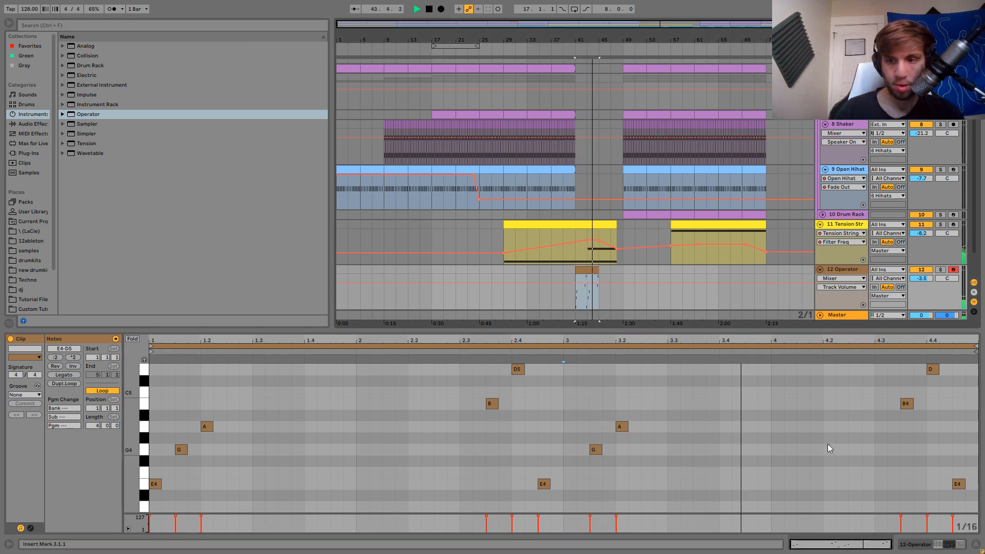
pyautogui.click(957, 484)
pyautogui.hotkey('shift', 'Up')
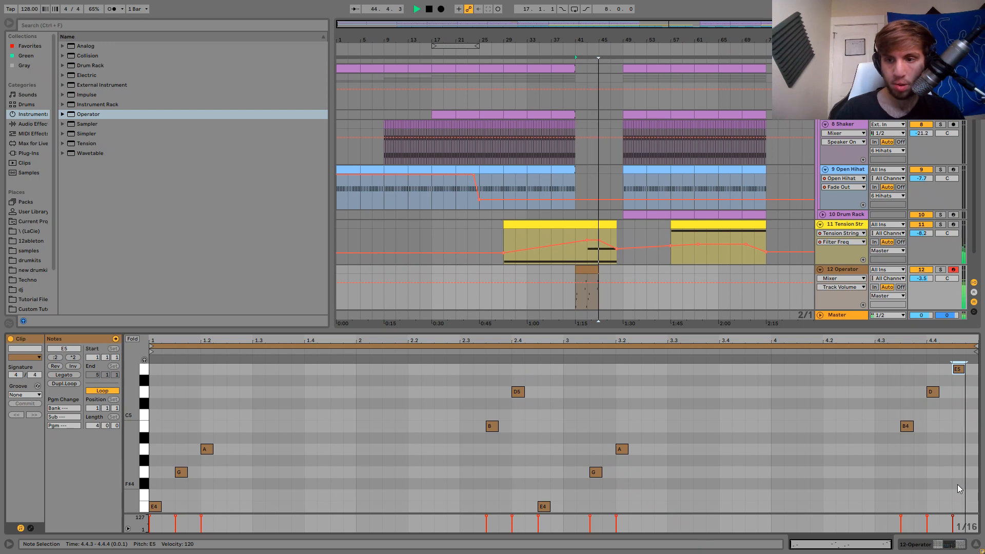
# Duplicate the Operator clip at bar 41 into bars 45 to 48 and consolidate both into one eight-bar clip.
pyautogui.press('space')
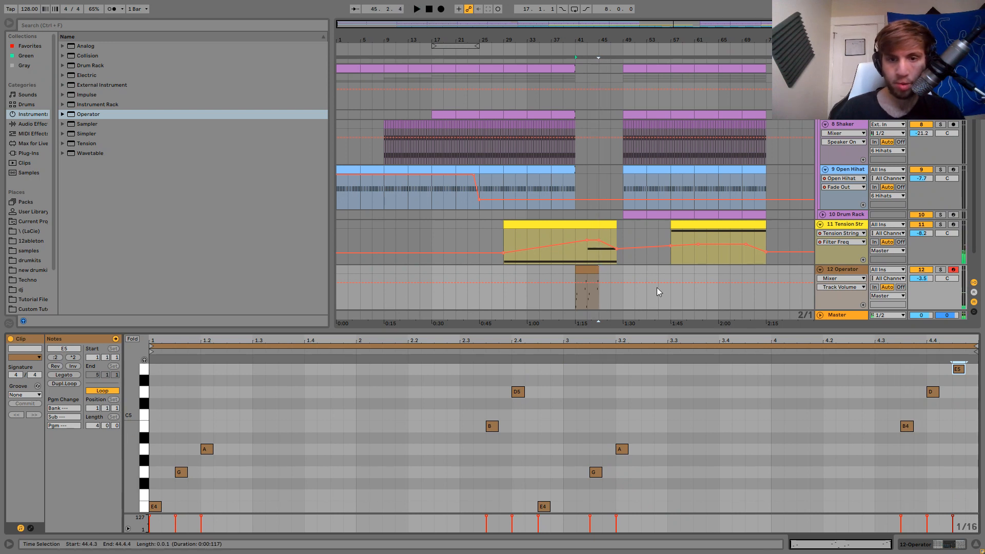
pyautogui.click(591, 268)
pyautogui.hotkey('ctrl', 'd')
pyautogui.click(590, 295)
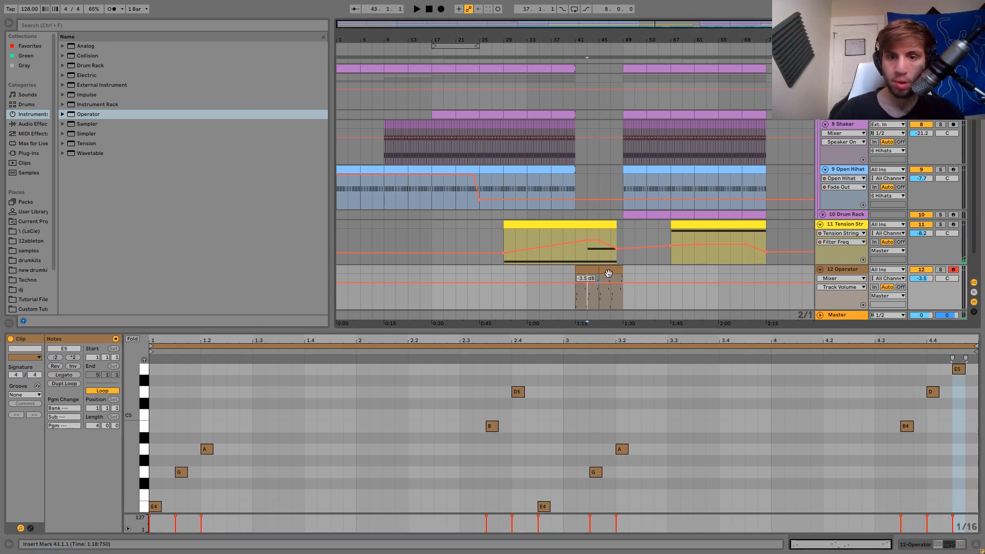
pyautogui.press('space')
pyautogui.click(611, 268)
pyautogui.keyDown('shift'); pyautogui.click(589, 269); pyautogui.keyUp('shift')
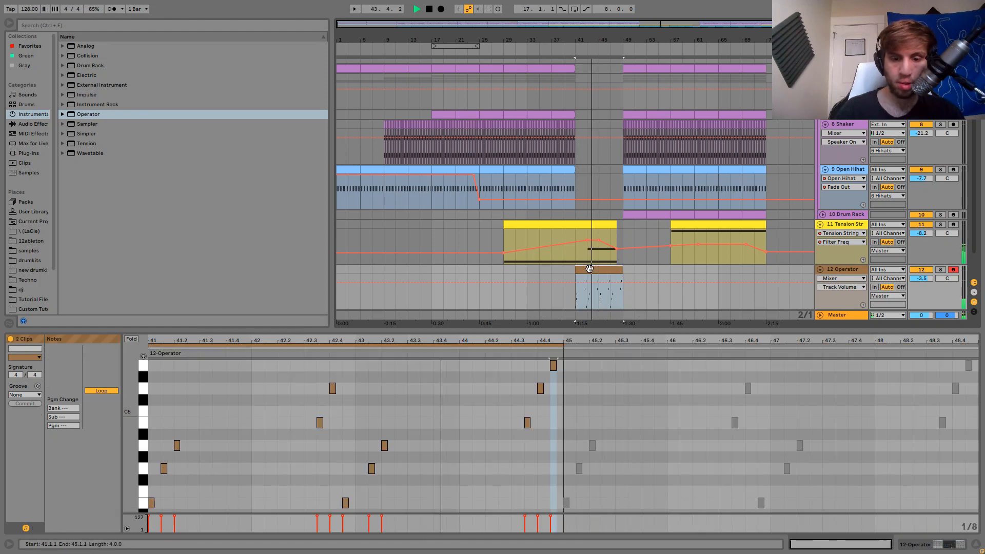
pyautogui.hotkey('ctrl', 'j')
# Delete the E4 at 5.1.1 from the consolidated clip and transpose the G4 at 7.1.3 up an octave to G5.
pyautogui.moveTo(550, 490); pyautogui.dragTo(590, 535)
pyautogui.press('Delete')
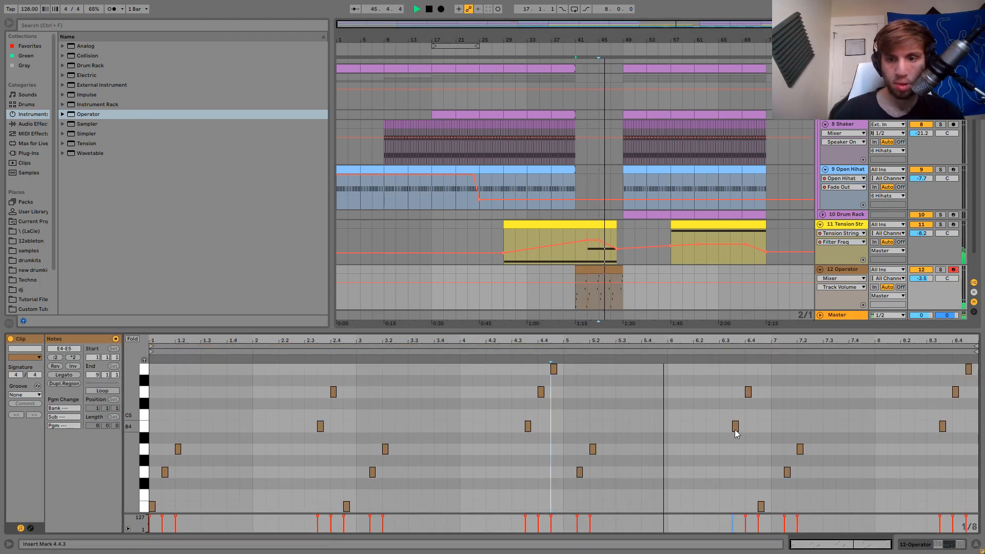
pyautogui.click(788, 472)
pyautogui.hotkey('shift', 'Up')
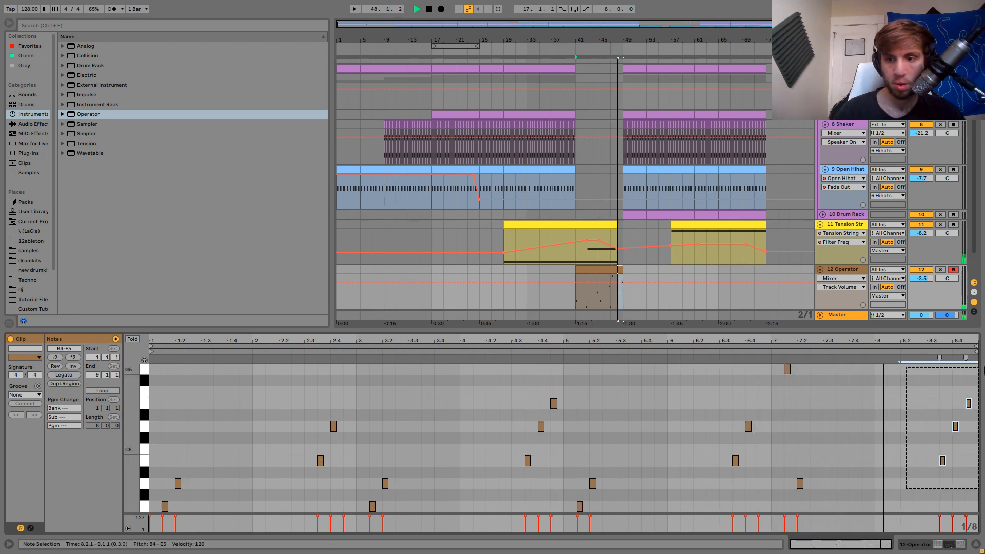
# Try moving bar 8's last three notes an eighth note earlier, with C#5 at 8.3.3, D5 at 8.4.1 and an added G5 at 8.4.3.
pyautogui.moveTo(905, 489); pyautogui.dragTo(981, 366)
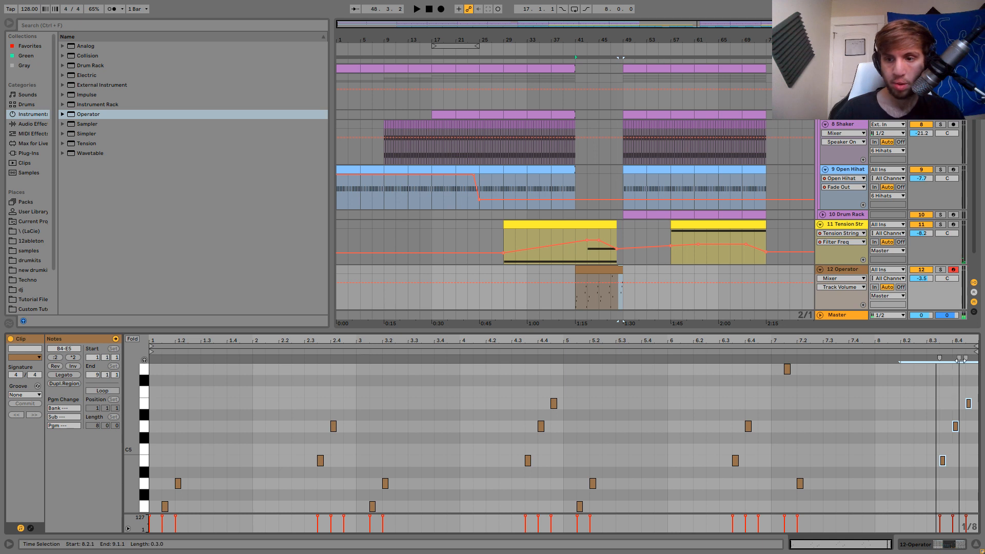
pyautogui.press('Left')
pyautogui.click(943, 427)
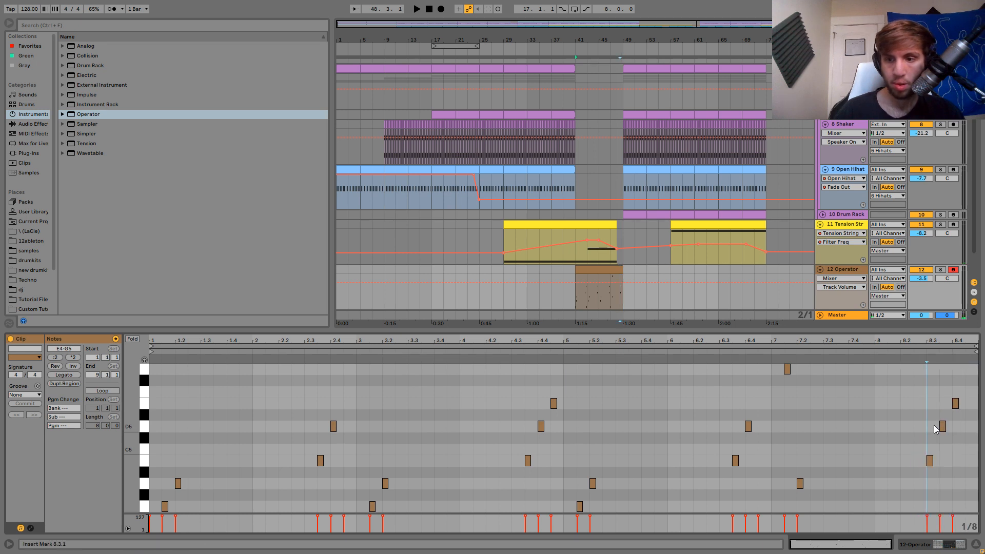
pyautogui.press('Down')
pyautogui.hotkey('ctrl', 'd')
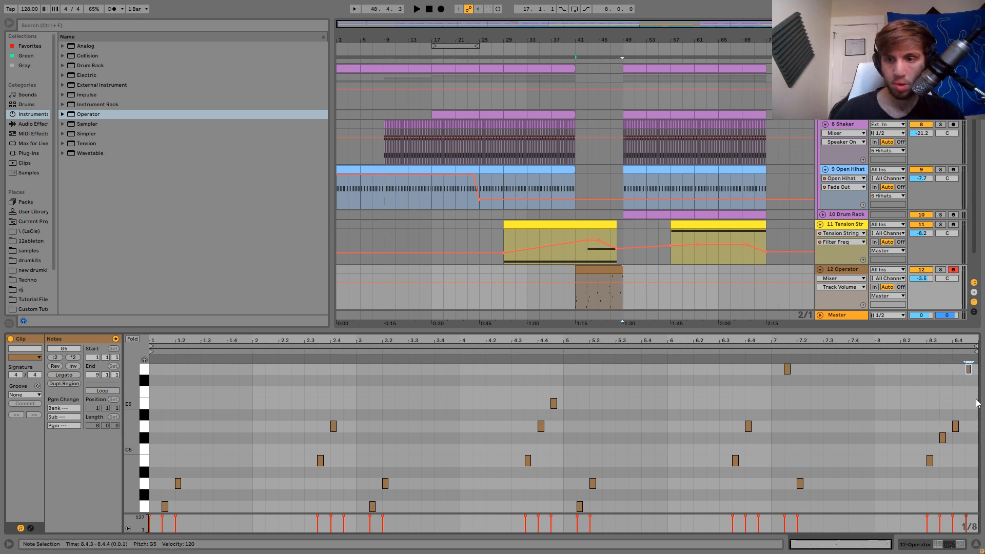
pyautogui.click(883, 390)
pyautogui.press('space')
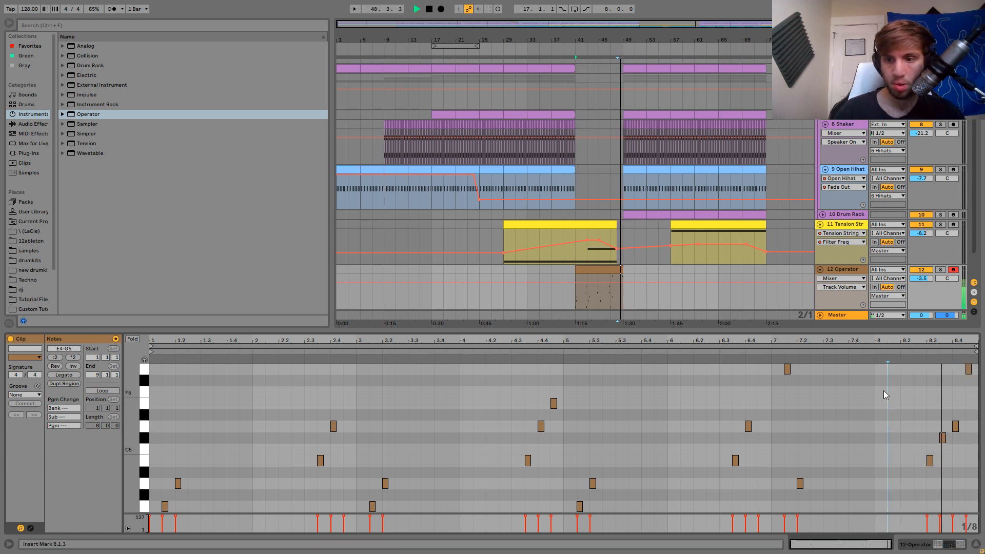
# Try D5 at 8.3.3, E5 at 8.4.1 and F5 at 8.4.3 as the phrase ending, auditioning between changes.
pyautogui.click(942, 438)
pyautogui.press('space')
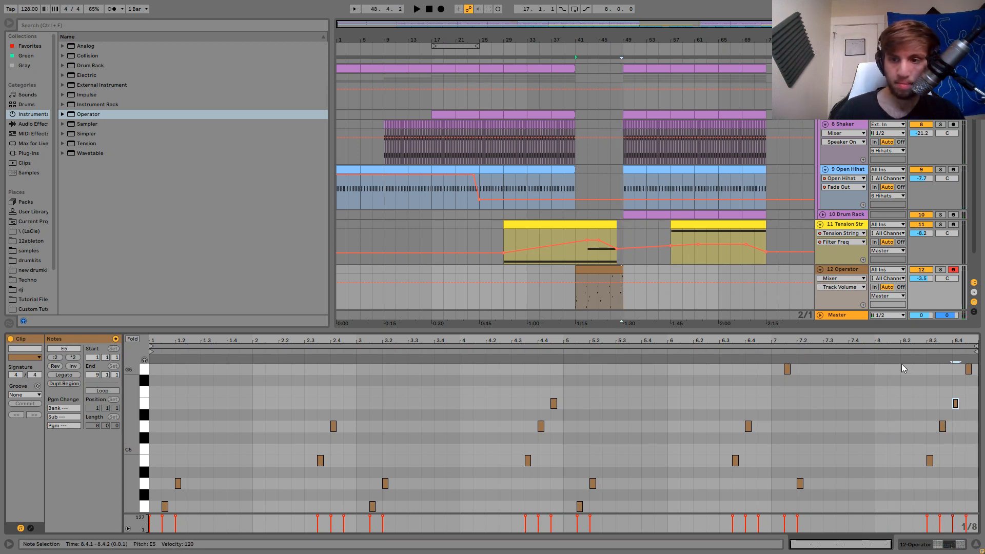
pyautogui.press('space')
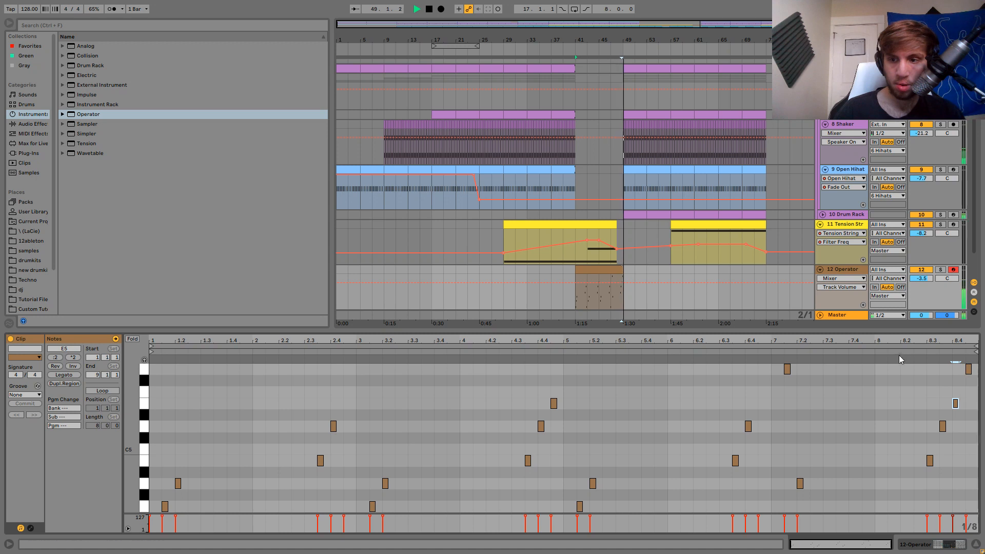
pyautogui.press('space')
pyautogui.press('Up')
pyautogui.press('Right')
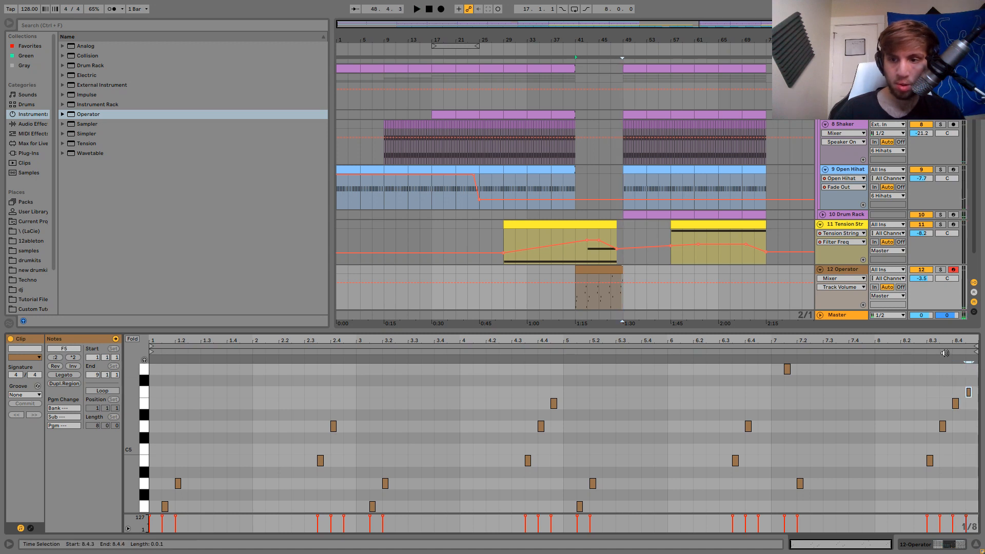
# Delete all the notes in bar 8 of the clip and play the melody from its start.
pyautogui.moveTo(916, 381); pyautogui.dragTo(979, 500)
pyautogui.press('Delete')
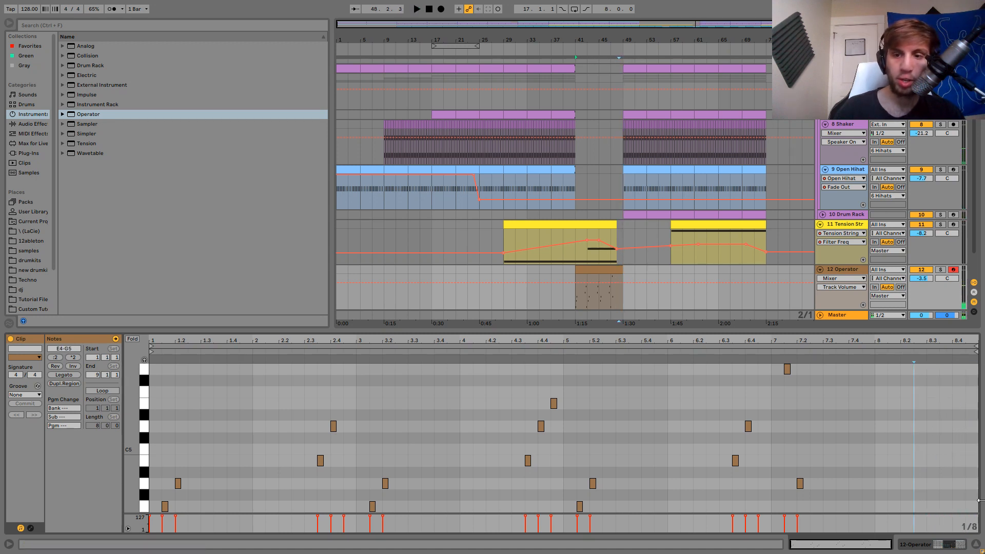
pyautogui.press('space')
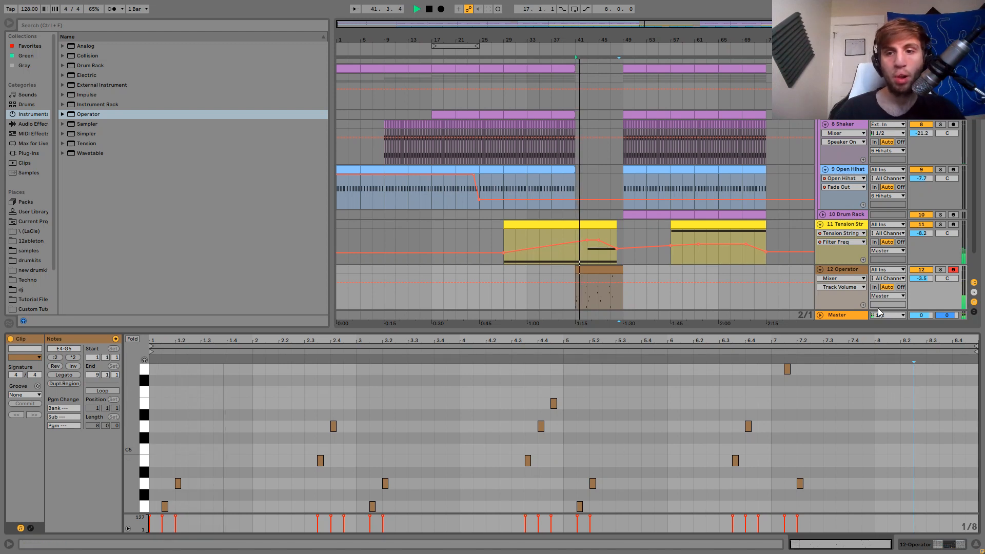
# Lower the Operator track to -8.9 dB and add Echo with 85% feedback, Ping Pong mode and 48% dry/wet.
pyautogui.click(836, 272)
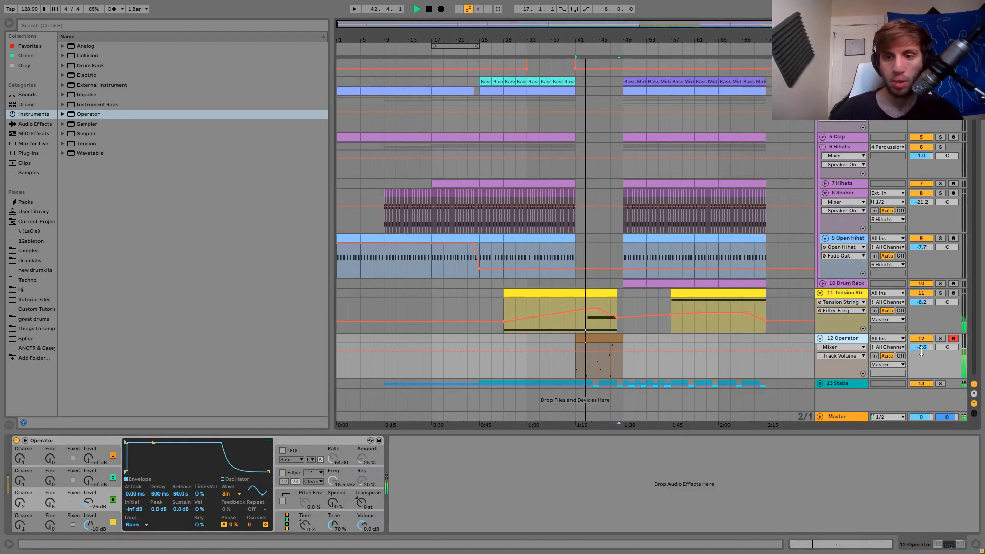
pyautogui.click(40, 124)
pyautogui.moveTo(83, 173); pyautogui.dragTo(428, 471)
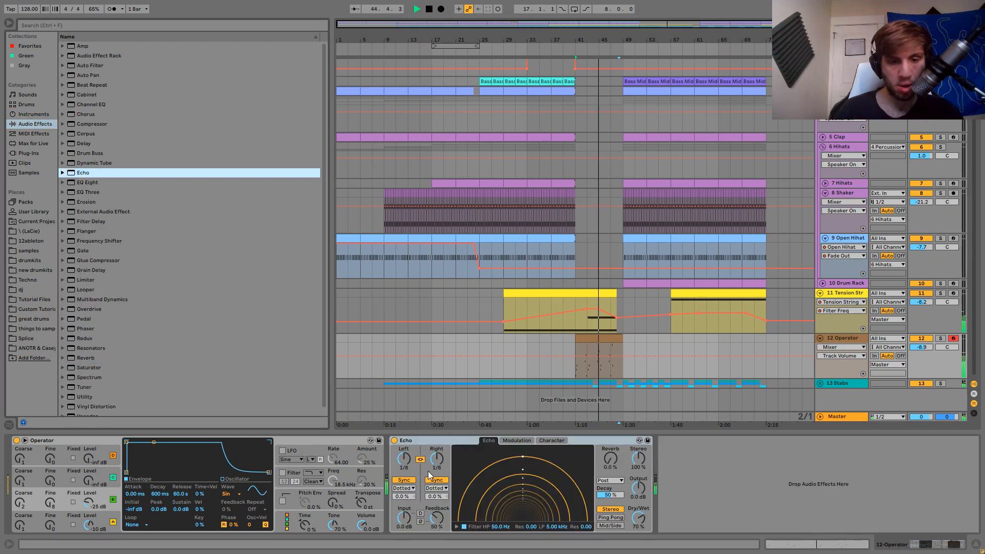
pyautogui.moveTo(435, 518); pyautogui.dragTo(435, 505)
pyautogui.click(637, 518)
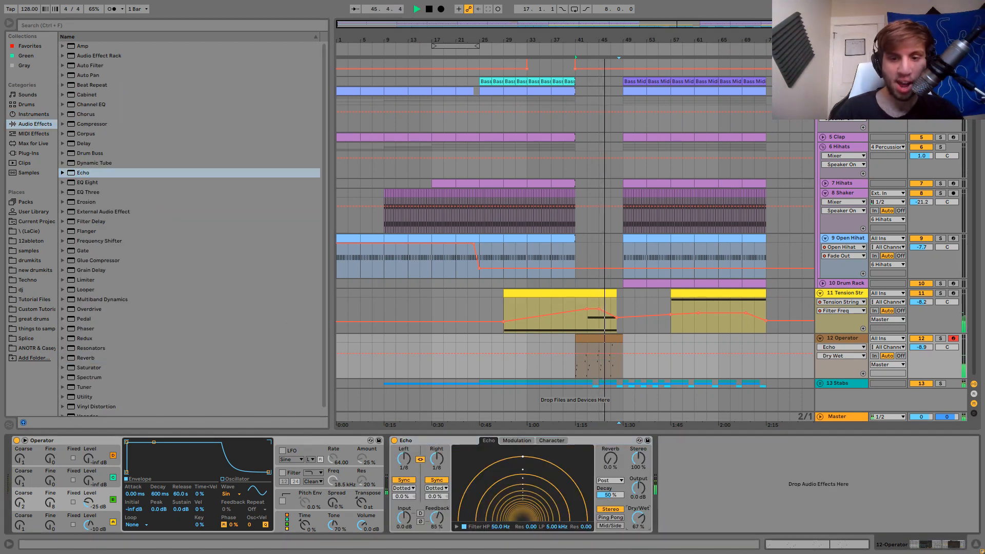
pyautogui.click(610, 517)
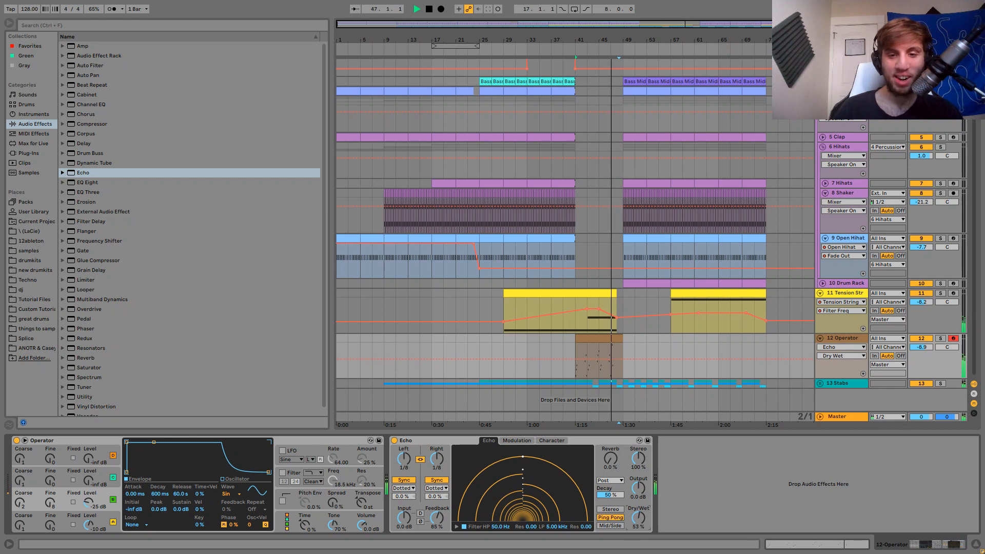
# Add Drum Buss after Echo with 25% Crunch, 20.0 kHz Damp and the Medium drive type, with the melody playing.
pyautogui.doubleClick(89, 153)
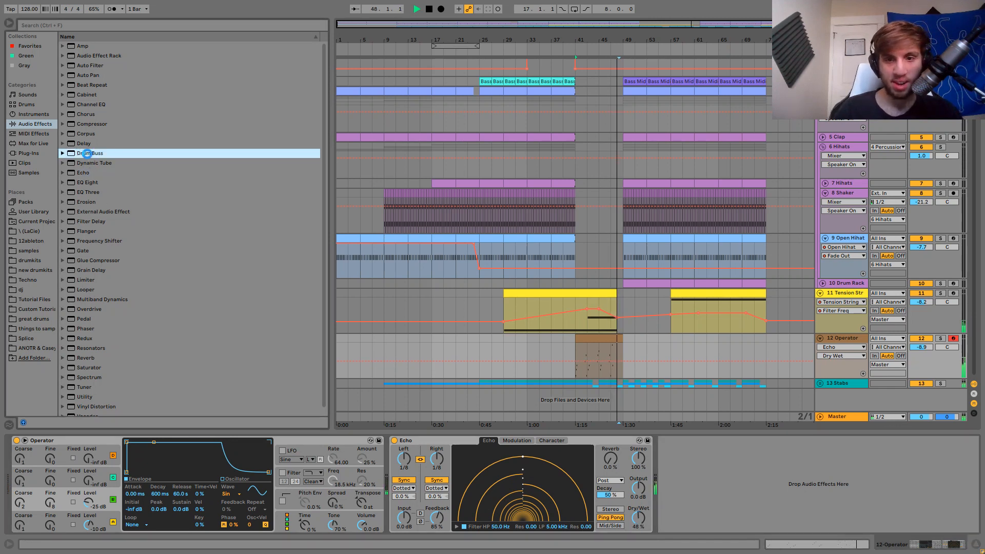
pyautogui.press('space')
pyautogui.moveTo(704, 461); pyautogui.dragTo(704, 447)
pyautogui.press('space')
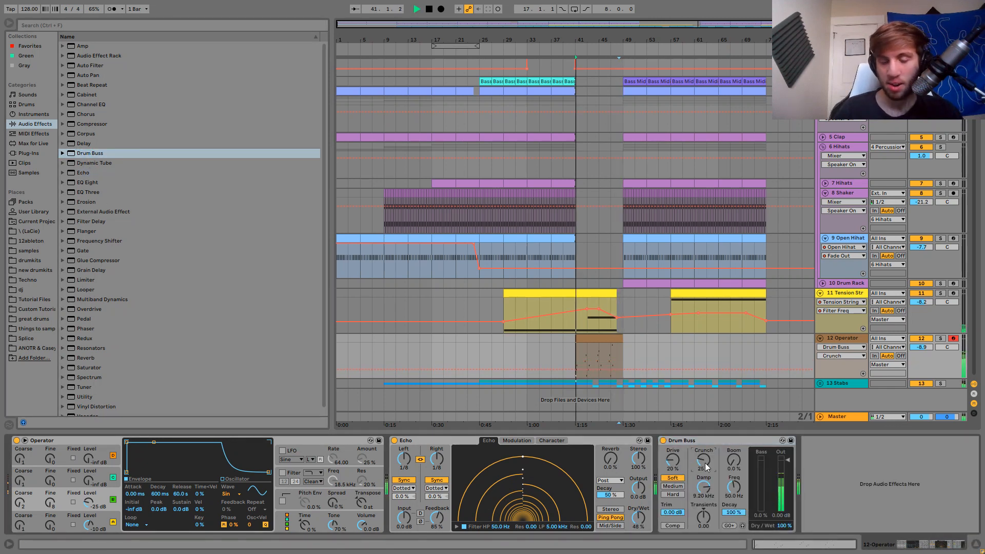
pyautogui.moveTo(704, 488); pyautogui.dragTo(704, 471)
pyautogui.click(673, 486)
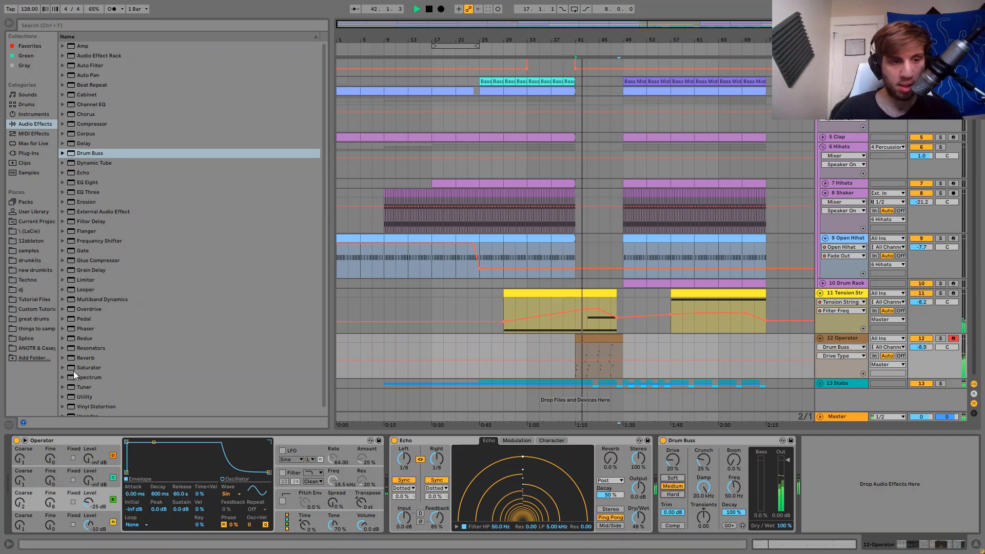
# Insert Reverb before Drum Buss with 5.17 s decay and 38% dry/wet, and lower the Operator track to -11.8 dB.
pyautogui.moveTo(82, 358); pyautogui.dragTo(735, 511)
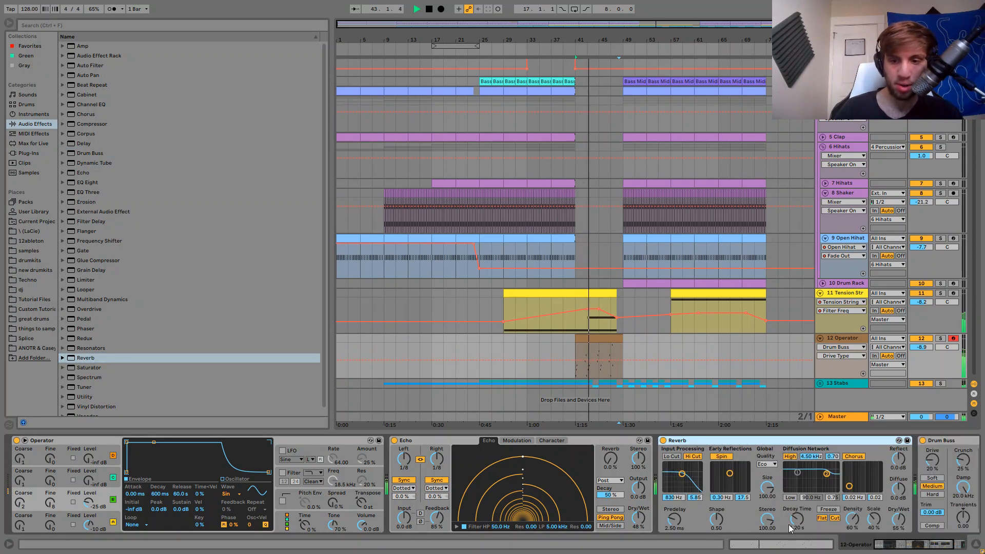
pyautogui.moveTo(797, 519); pyautogui.dragTo(797, 506)
pyautogui.moveTo(898, 519); pyautogui.dragTo(899, 529)
pyautogui.moveTo(922, 347); pyautogui.dragTo(922, 355)
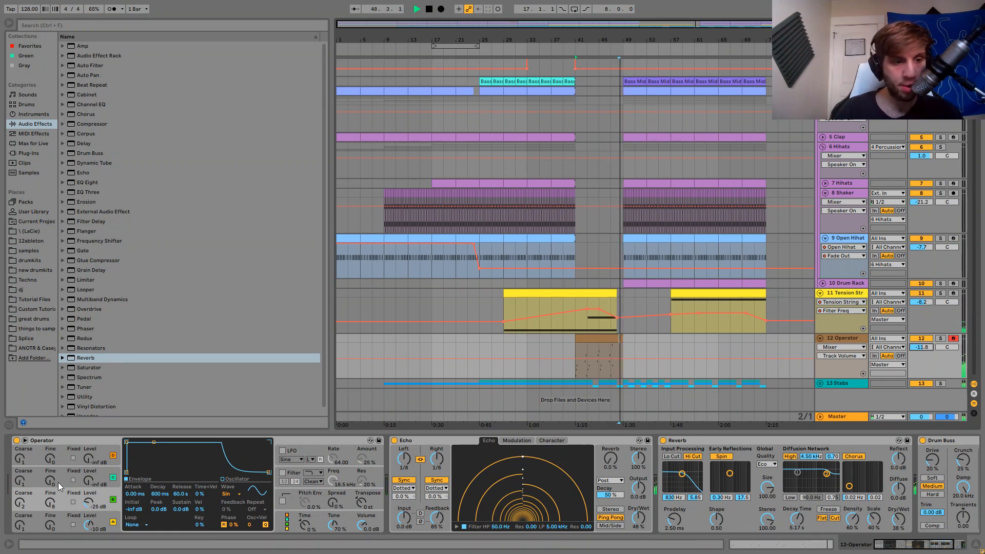
# Add EQ Eight at the end of the Operator chain, make band 1 a low cut and raise its frequency.
pyautogui.scroll(-2, 516, 493)
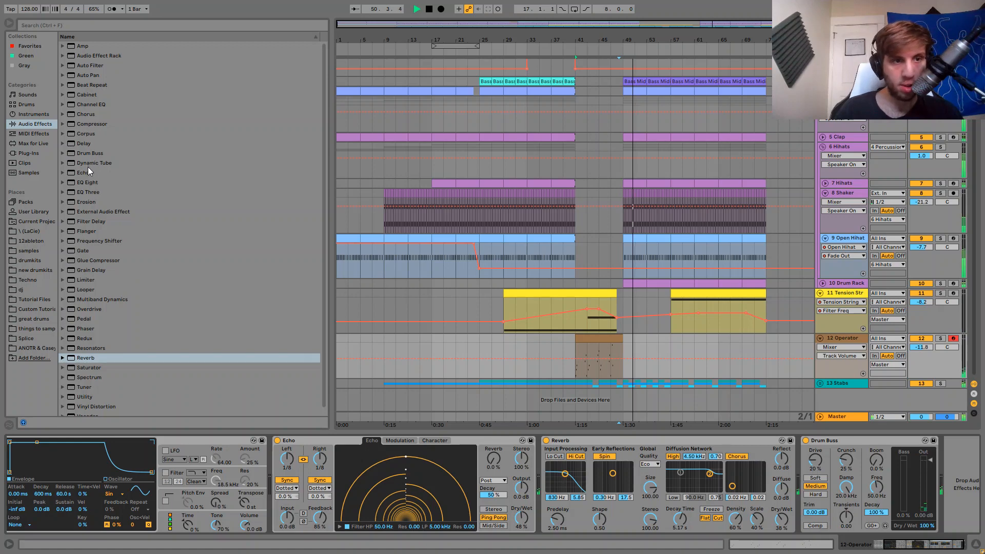
pyautogui.click(87, 184)
pyautogui.moveTo(87, 183); pyautogui.dragTo(630, 353)
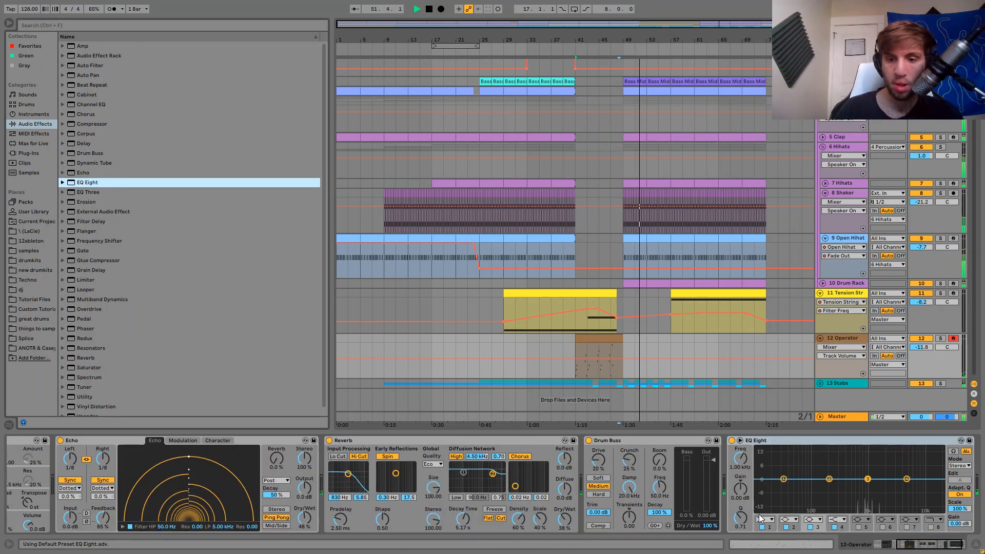
pyautogui.click(764, 520)
pyautogui.click(761, 466)
pyautogui.moveTo(740, 458); pyautogui.dragTo(739, 431)
pyautogui.press('space')
# Copy the Operator melody clip to bar 65 and delete the copy's first note, E4 at 1.1.1.
pyautogui.moveTo(596, 338); pyautogui.dragTo(739, 345)
pyautogui.doubleClick(739, 345)
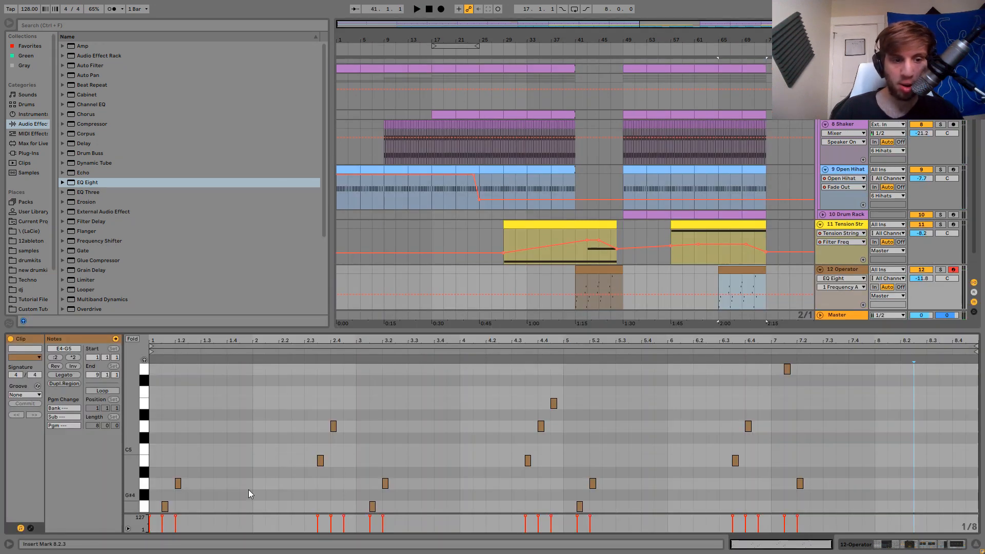
pyautogui.scroll(-2, 247, 488)
pyautogui.moveTo(188, 473); pyautogui.dragTo(150, 488)
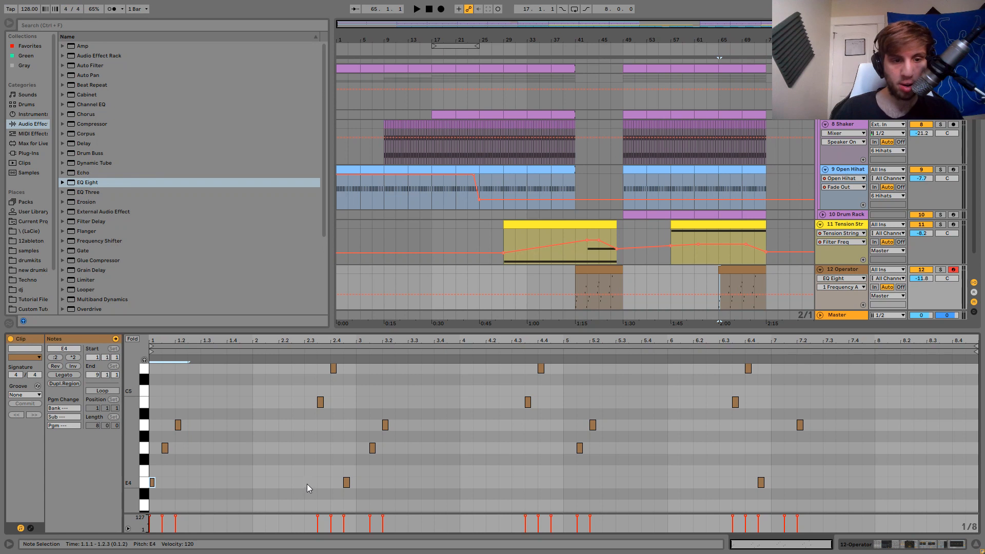
pyautogui.press('Delete')
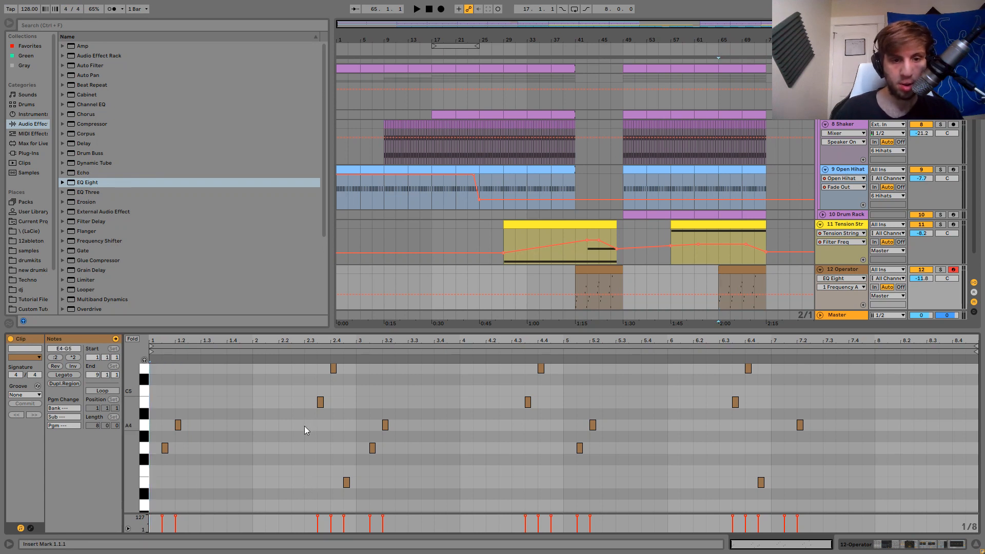
# Delete the B4 at 2.3.3 and the E4 at 2.4.3 from the copied clip and play it.
pyautogui.moveTo(304, 425); pyautogui.dragTo(336, 378)
pyautogui.press('Delete')
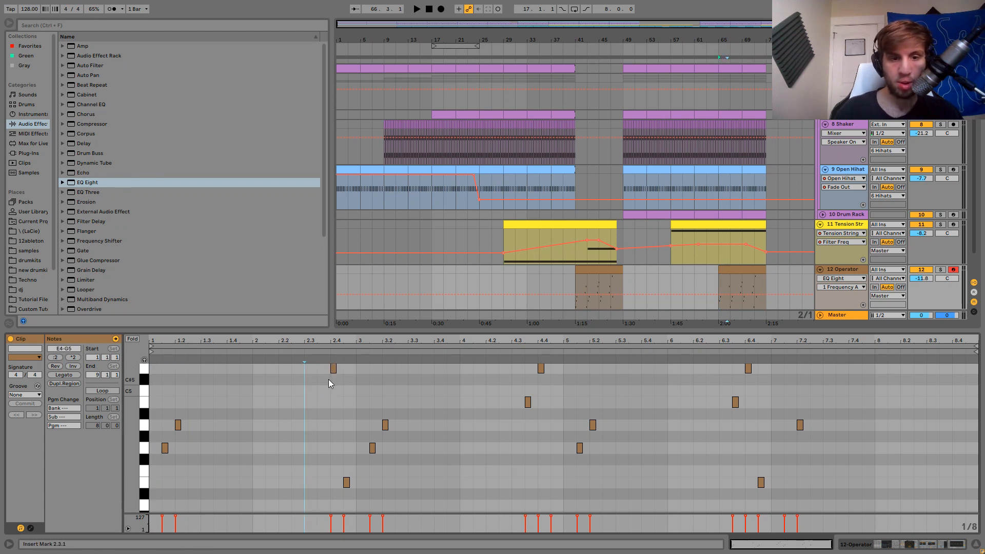
pyautogui.moveTo(329, 463); pyautogui.dragTo(352, 494)
pyautogui.press('Delete')
pyautogui.press('space')
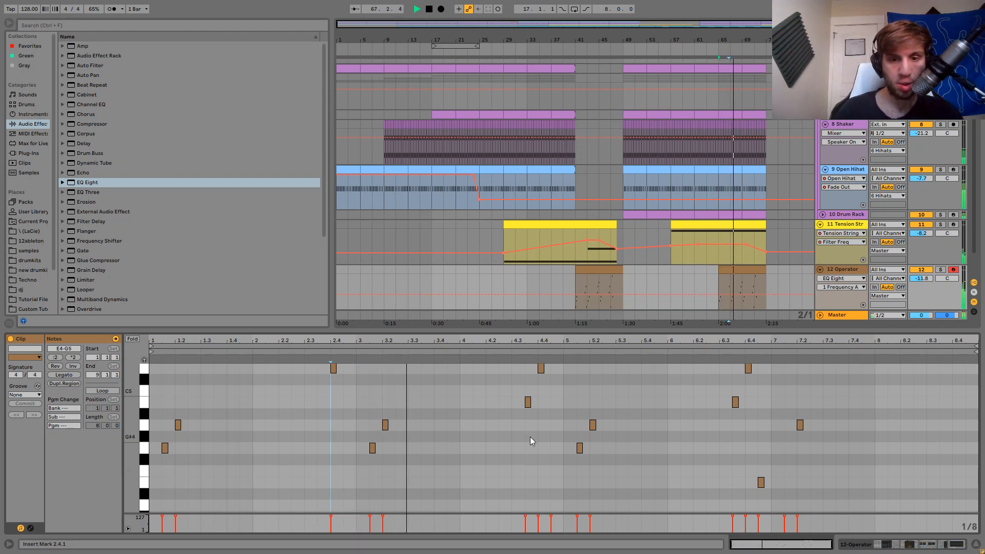
# Thin the copied clip further by deleting the D5 at 4.4.1 and the B4 at 6.3.3, auditioning it during playback.
pyautogui.moveTo(531, 385); pyautogui.dragTo(580, 361)
pyautogui.press('Delete')
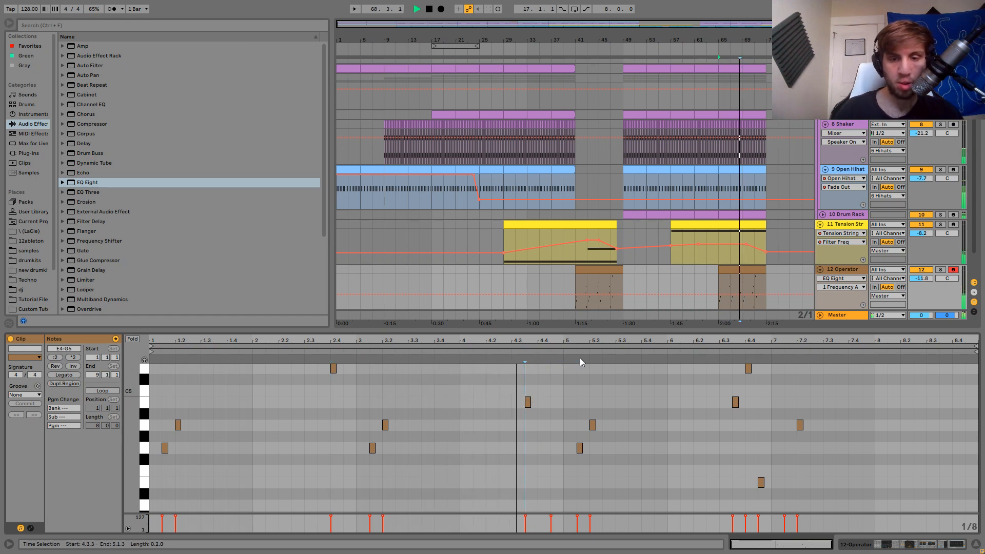
pyautogui.scroll(3, 638, 416)
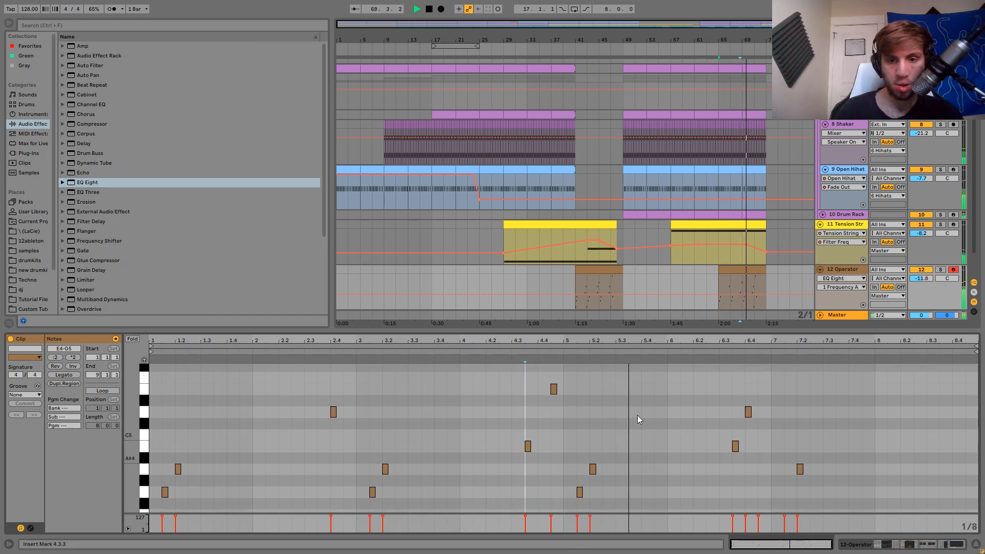
pyautogui.press('space')
pyautogui.scroll(-2, 682, 449)
pyautogui.moveTo(718, 399); pyautogui.dragTo(738, 432)
pyautogui.press('Delete')
pyautogui.click(714, 355)
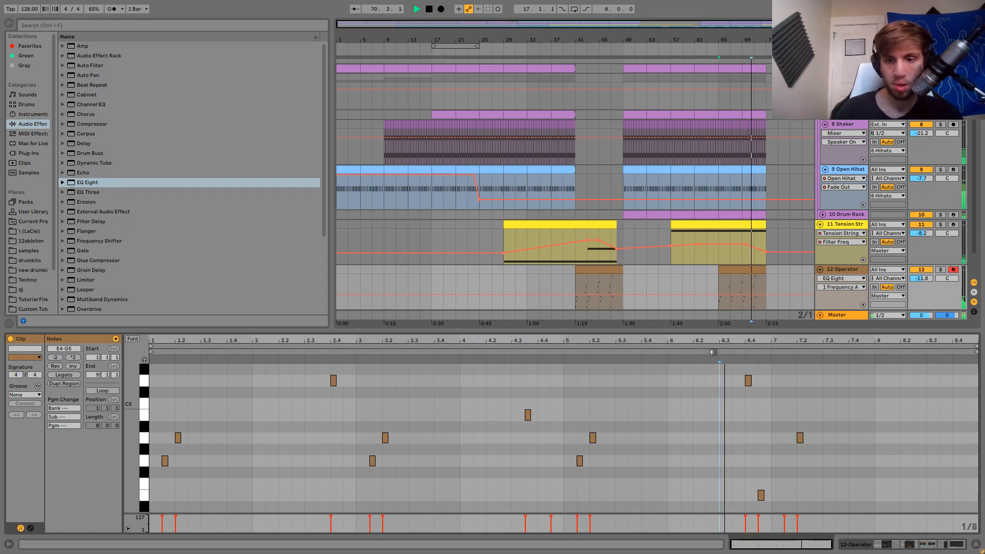
pyautogui.scroll(-2, 715, 417)
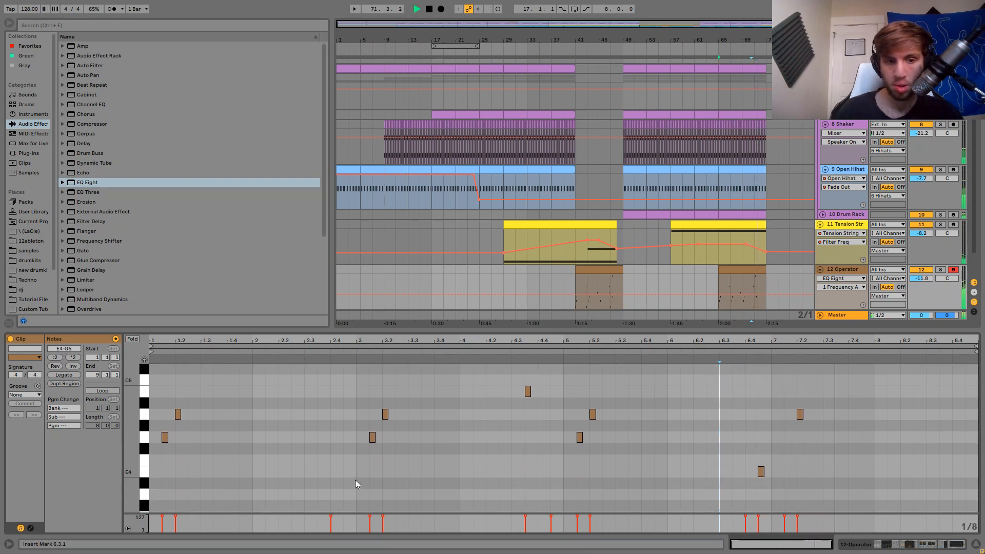
pyautogui.moveTo(137, 466); pyautogui.dragTo(134, 466)
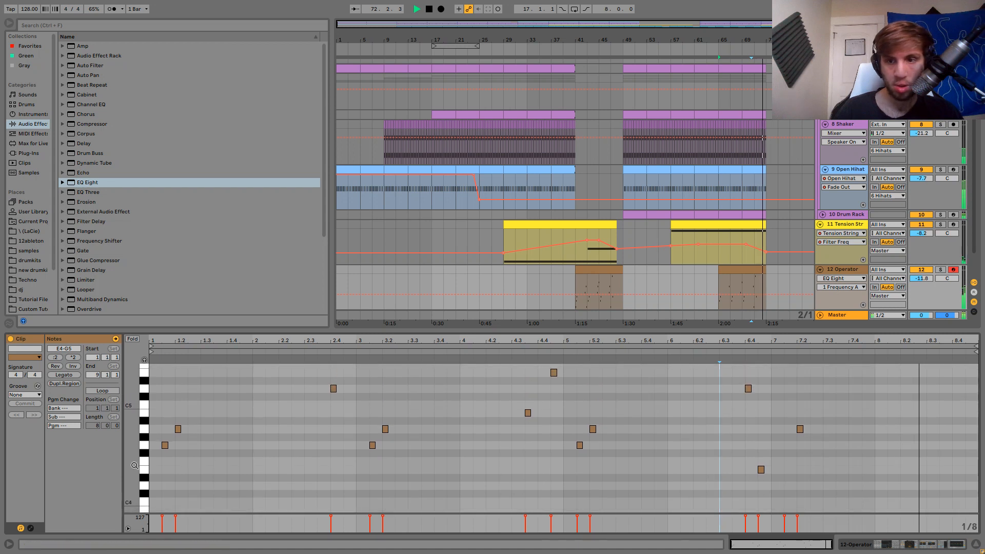
# Recolor the Operator clip at bar 65 yellow, copy it to bar 33 and play the arrangement from bar 31.
pyautogui.press('space')
pyautogui.doubleClick(836, 269)
pyautogui.rightClick(744, 337)
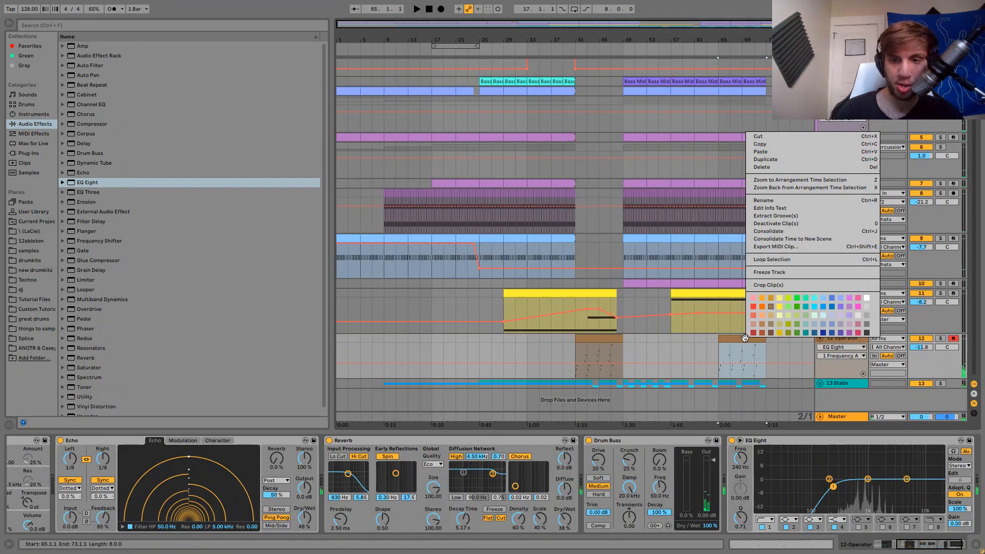
pyautogui.click(779, 307)
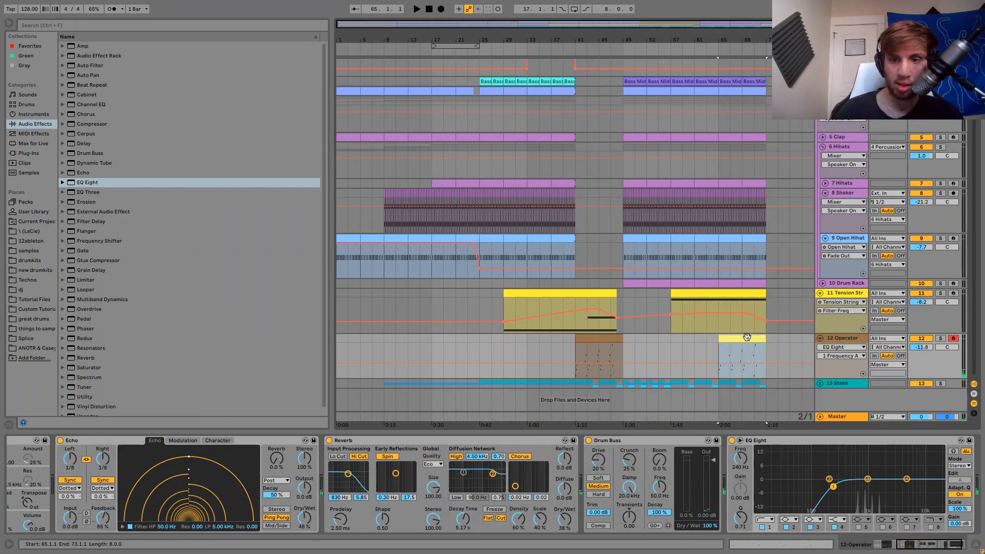
pyautogui.moveTo(746, 338); pyautogui.dragTo(559, 353)
pyautogui.click(513, 339)
pyautogui.press('space')
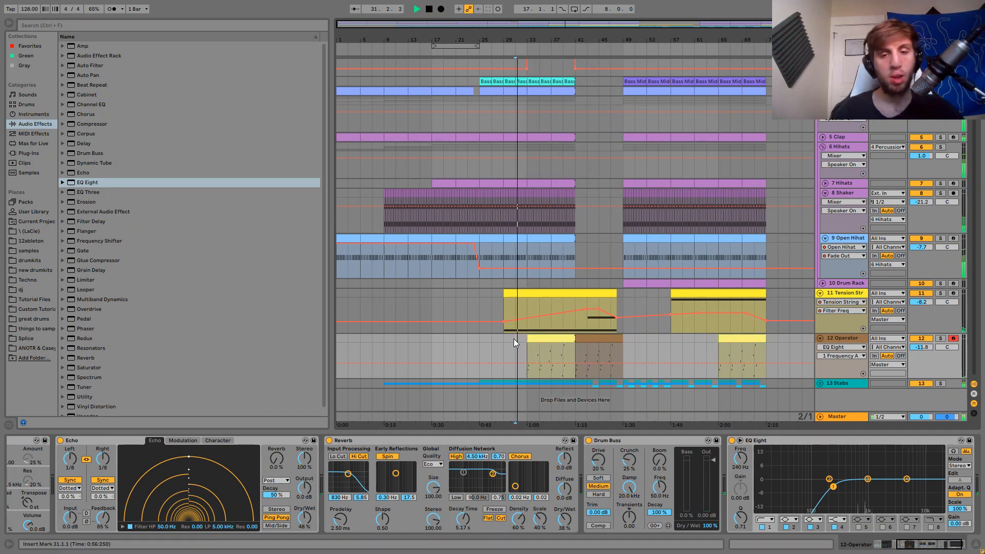
pyautogui.press('F11')
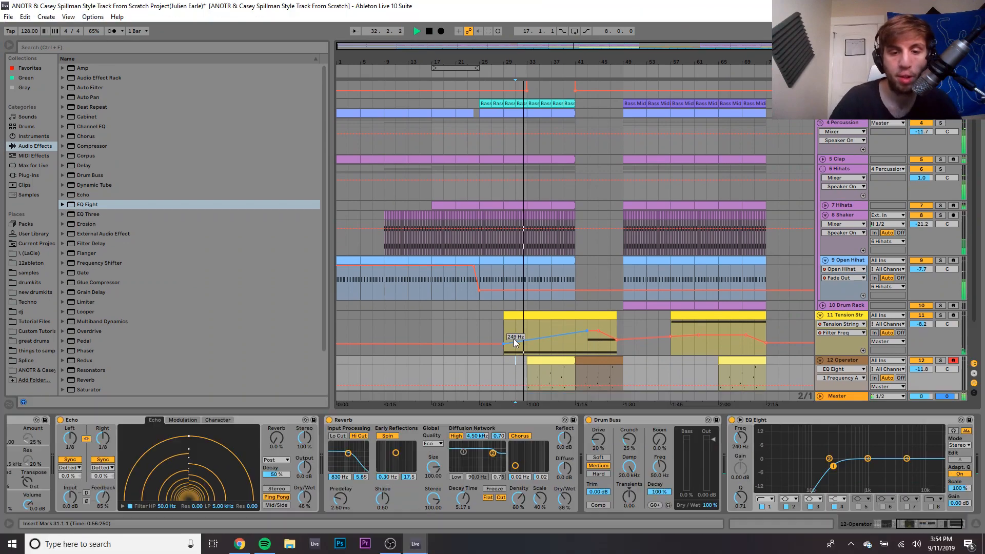
pyautogui.click(390, 544)
pyautogui.click(391, 545)
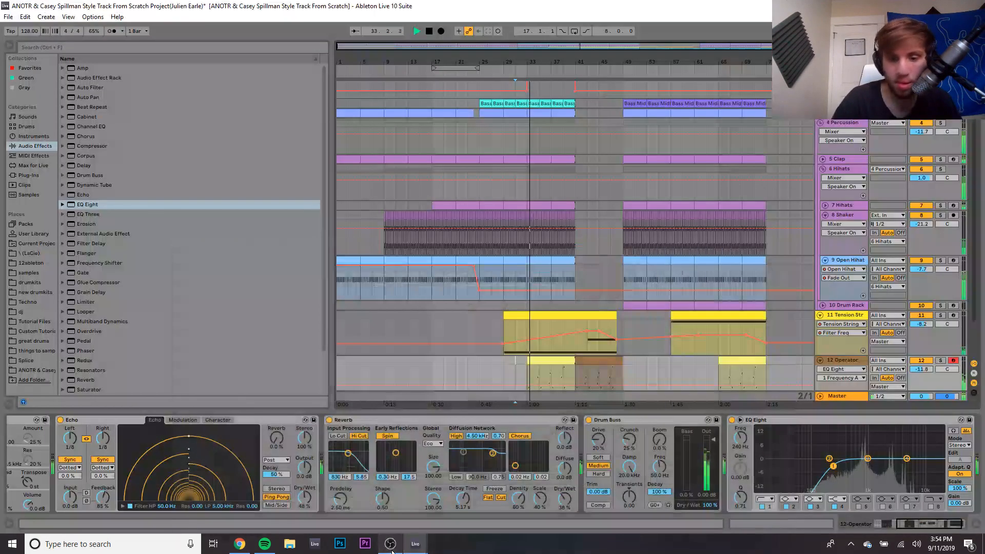
pyautogui.press('F11')
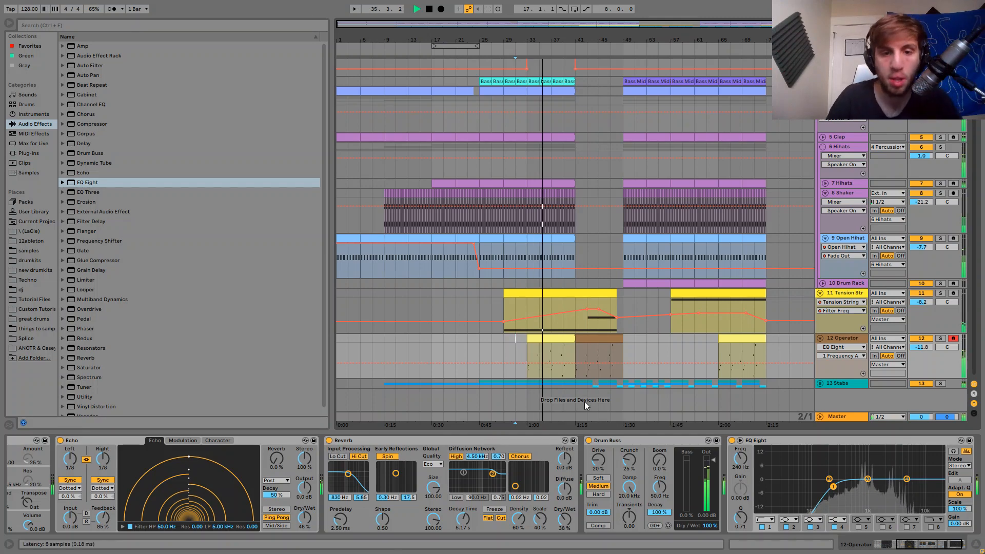
# Open the Operator clip at bar 33 and delete its D5 at 2.4.1 and B4 at 4.3.3 during playback.
pyautogui.doubleClick(555, 346)
pyautogui.press('space')
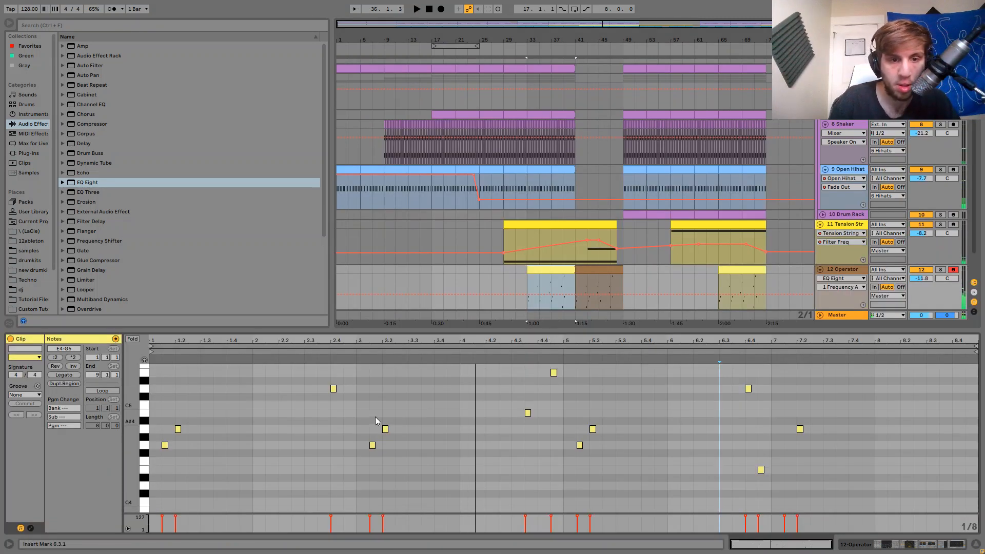
pyautogui.moveTo(355, 401)
pyautogui.mouseDown()
pyautogui.moveTo(313, 383)
pyautogui.moveTo(365, 390)
pyautogui.mouseUp()
pyautogui.press('Right')
pyautogui.press('space')
pyautogui.click(313, 383)
pyautogui.press('Delete')
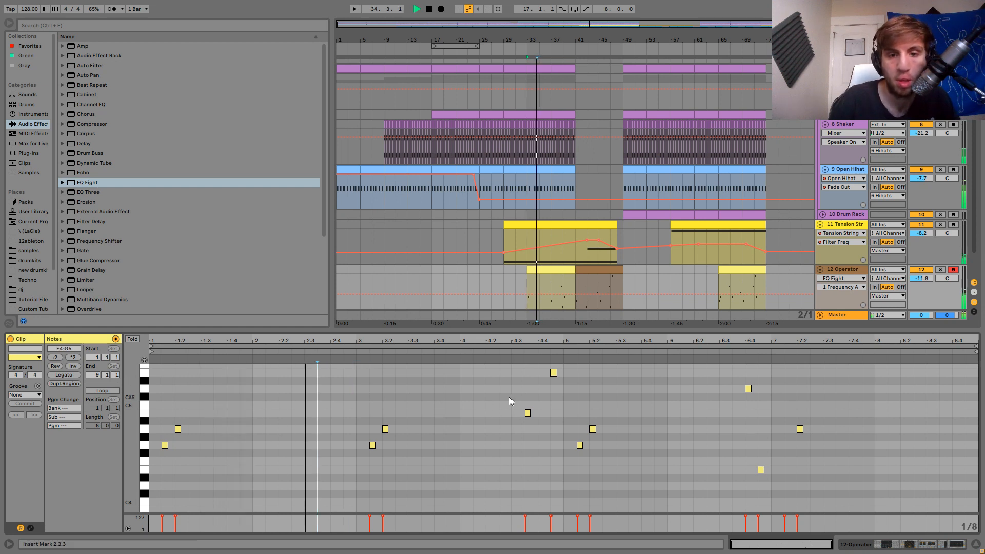
pyautogui.moveTo(509, 396); pyautogui.dragTo(538, 426)
pyautogui.press('Delete')
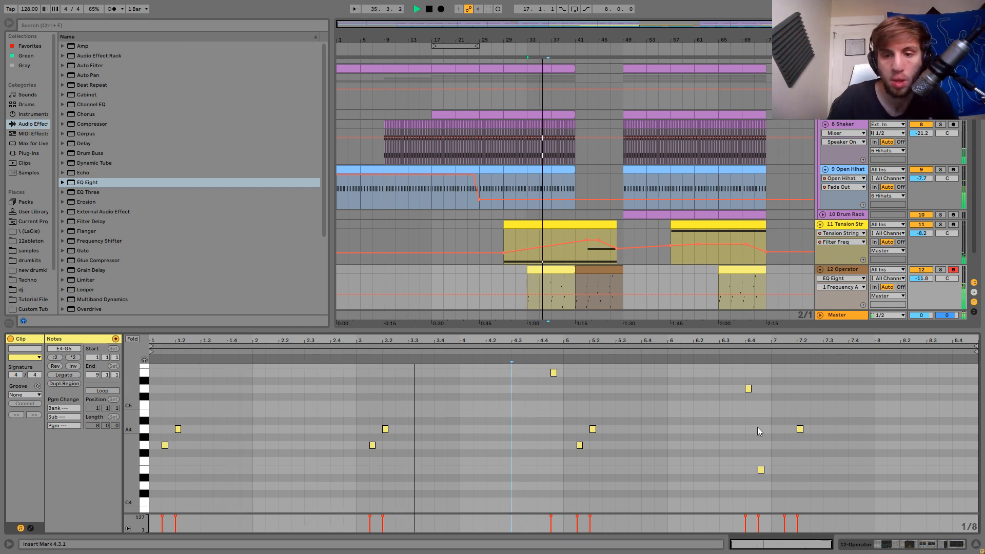
# Lower the G5 at 7.1.3 by an octave to G4 and delete the D5 at 6.4.1.
pyautogui.scroll(2, 760, 435)
pyautogui.moveTo(790, 403); pyautogui.dragTo(782, 353)
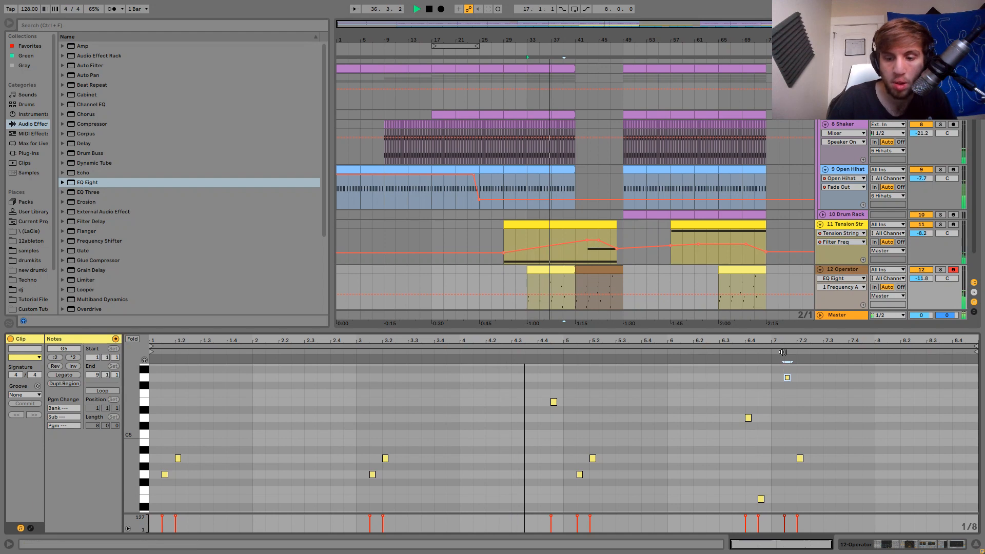
pyautogui.hotkey('shift', 'Down')
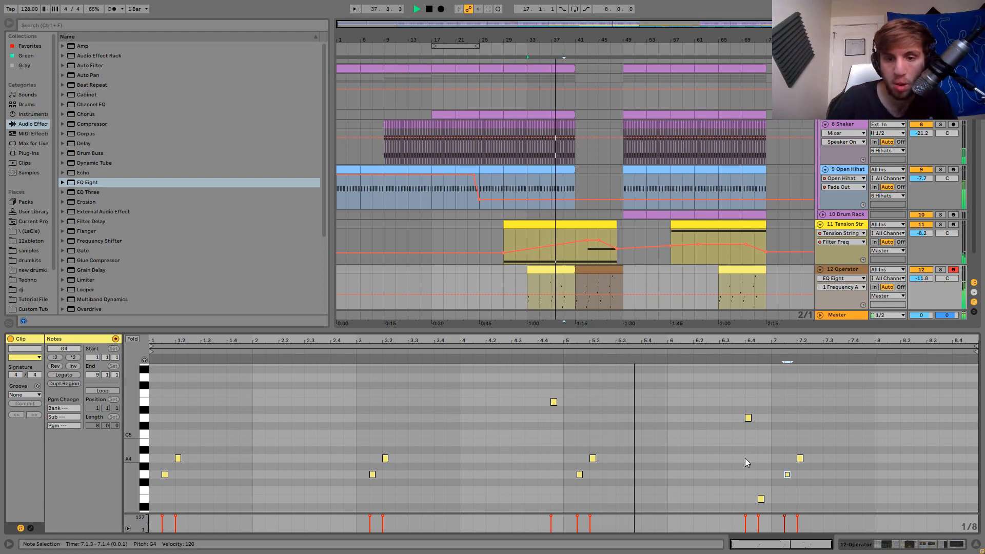
pyautogui.moveTo(743, 467); pyautogui.dragTo(762, 502)
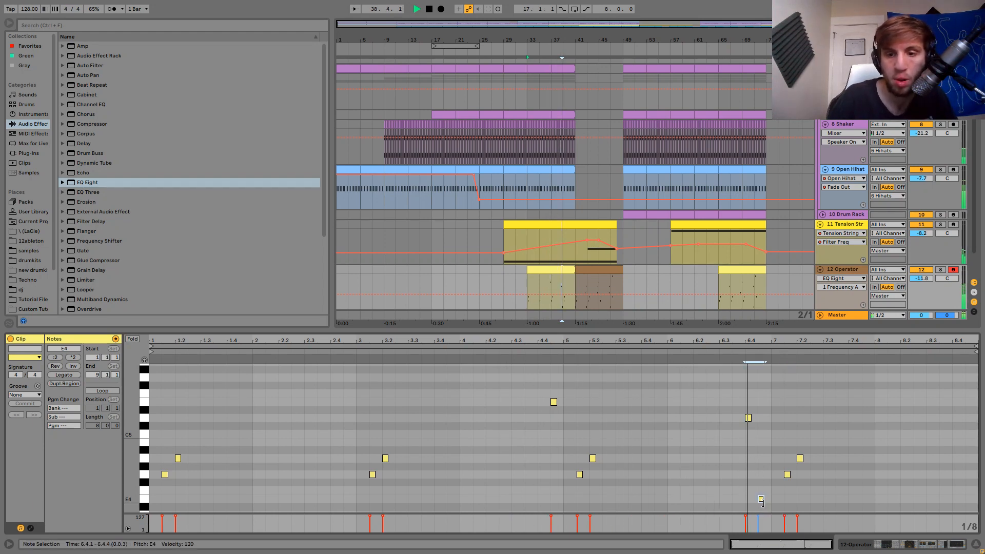
pyautogui.moveTo(750, 442); pyautogui.dragTo(749, 395)
pyautogui.press('Delete')
pyautogui.press('space')
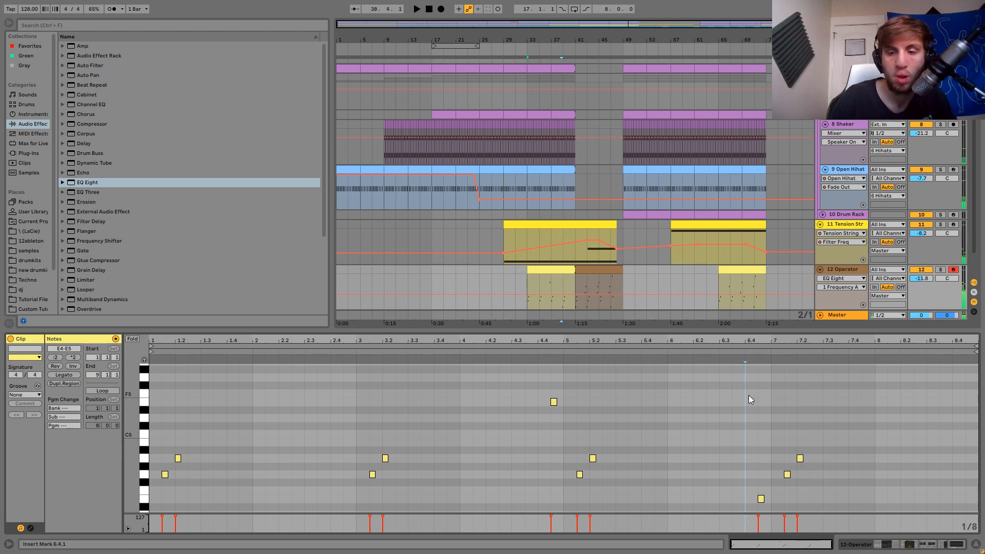
# Add two ending notes to the bar 33 clip during playback, D5 at 8.3.1 and B4 at 8.4.1.
pyautogui.press('space')
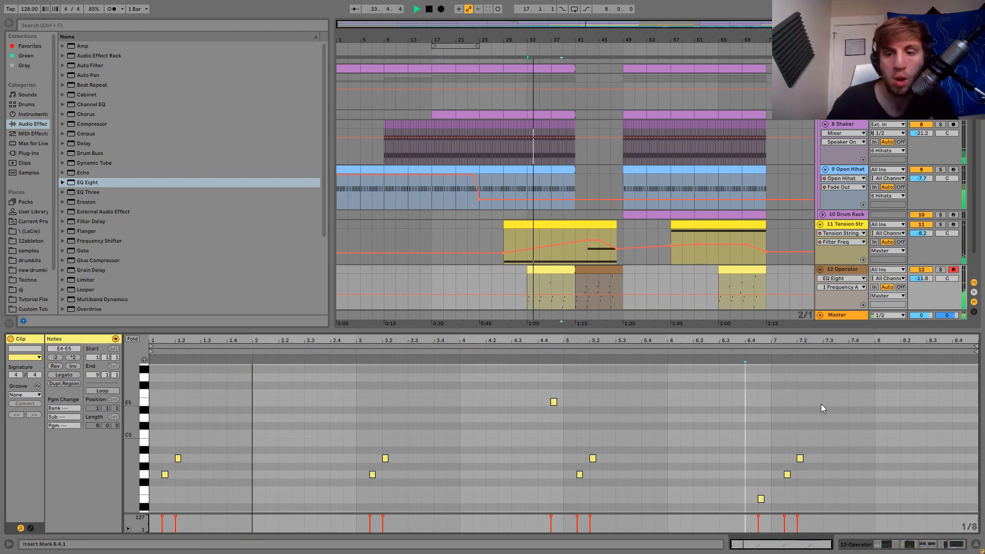
pyautogui.doubleClick(932, 401)
pyautogui.doubleClick(957, 418)
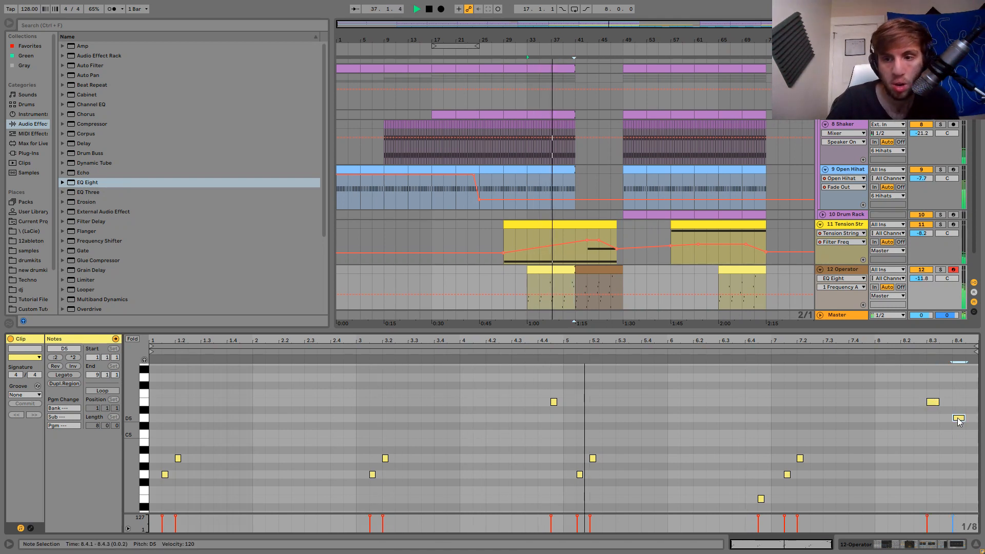
pyautogui.click(932, 402)
pyautogui.press('Right')
pyautogui.press('Down')
pyautogui.press('Down')
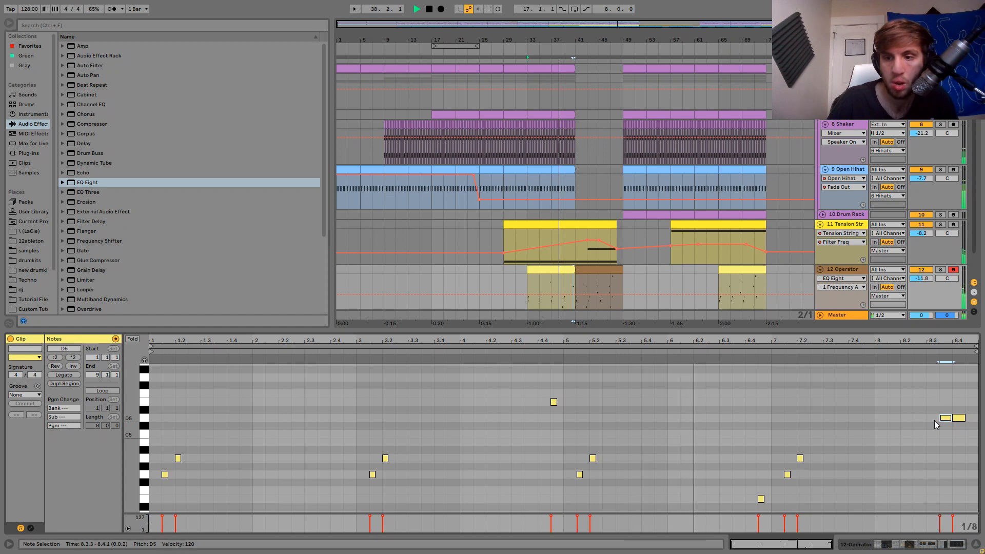
pyautogui.press('Left')
pyautogui.moveTo(959, 418); pyautogui.dragTo(963, 427)
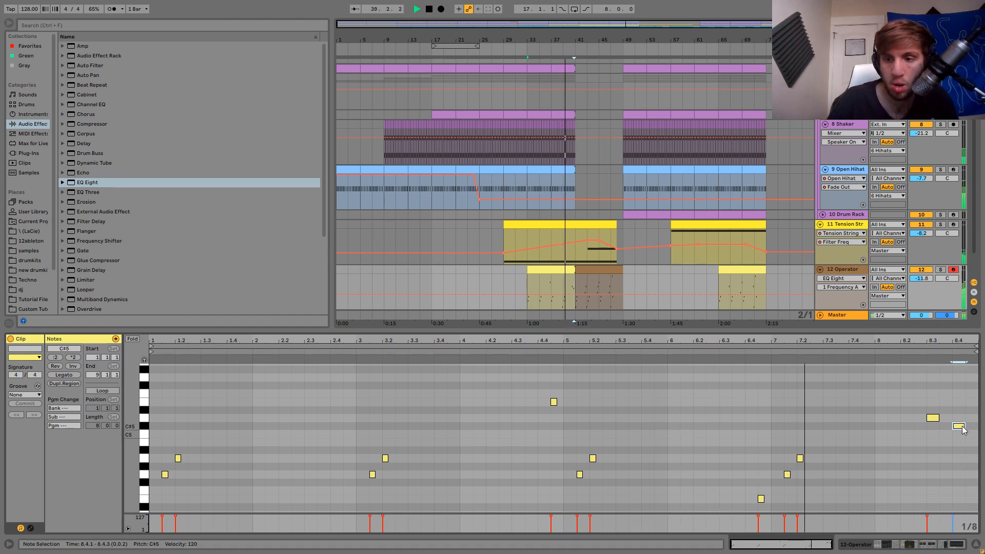
pyautogui.press('Down')
pyautogui.press('Down')
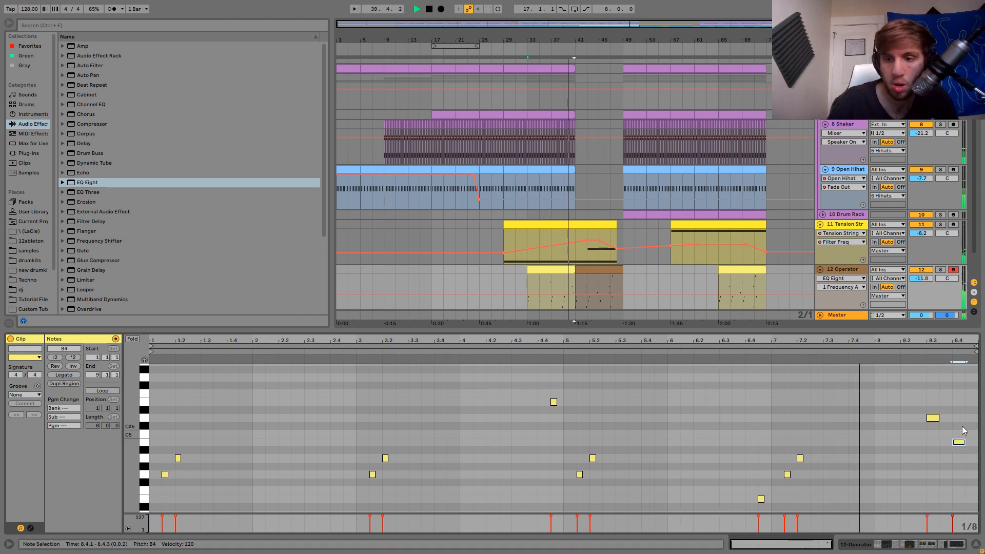
pyautogui.click(919, 451)
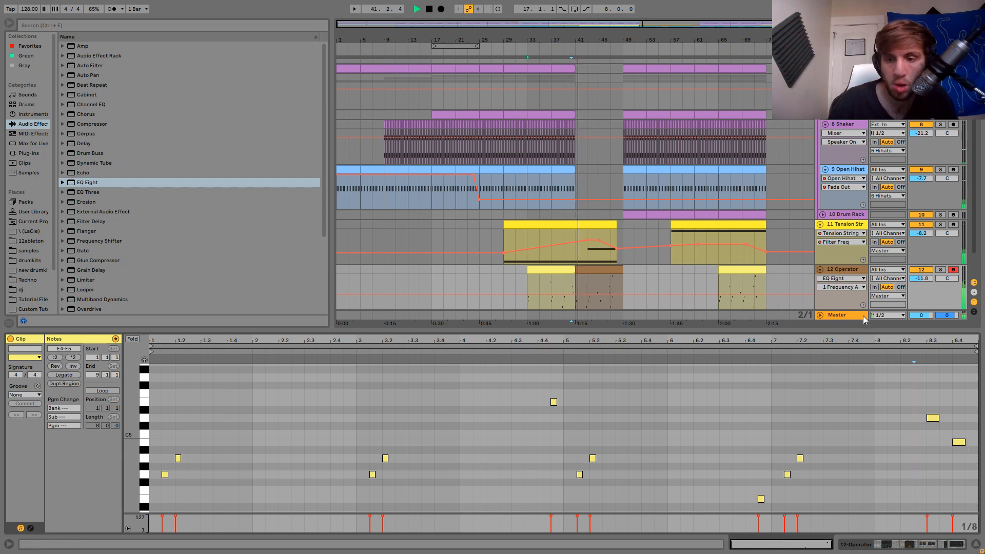
pyautogui.press('space')
# Shift both ending notes one grid step earlier, to 8.2.3 and 8.3.3, and audition the clip's ending.
pyautogui.moveTo(927, 398); pyautogui.dragTo(970, 477)
pyautogui.press('Left')
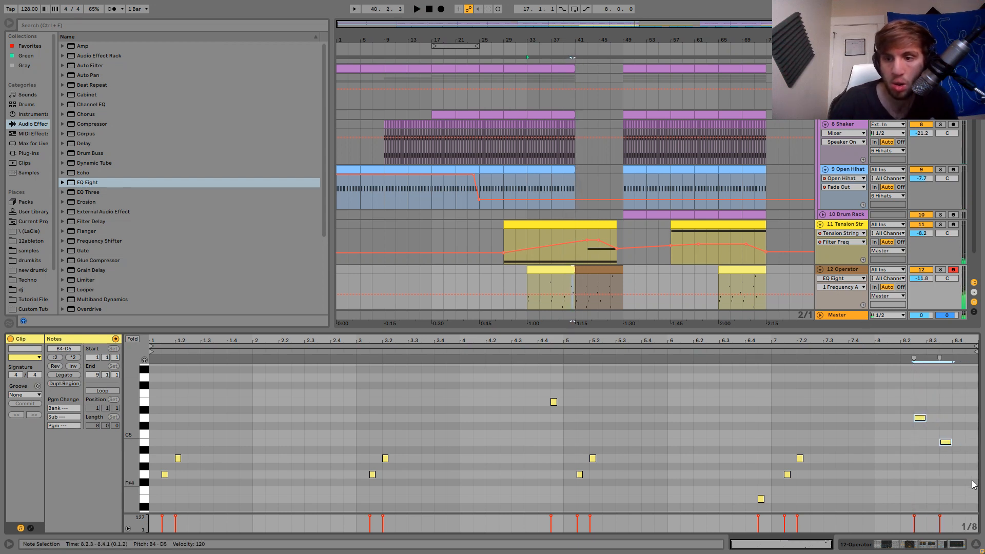
pyautogui.click(866, 414)
pyautogui.press('space')
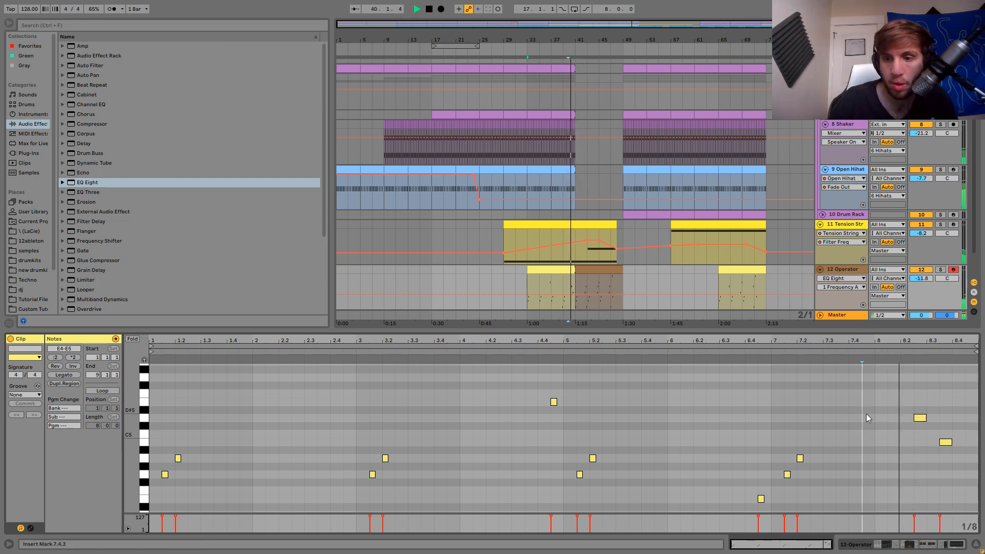
pyautogui.press('space')
# Move the final B4 two grid steps later to 8.4.3 and play the ending into the breakdown.
pyautogui.click(947, 442)
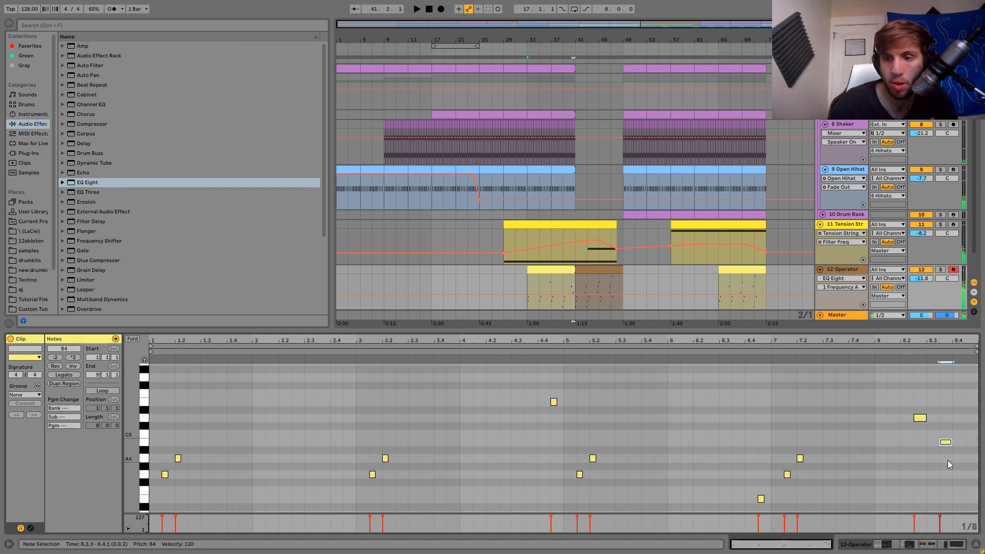
pyautogui.press('Right')
pyautogui.press('Right')
pyautogui.press('space')
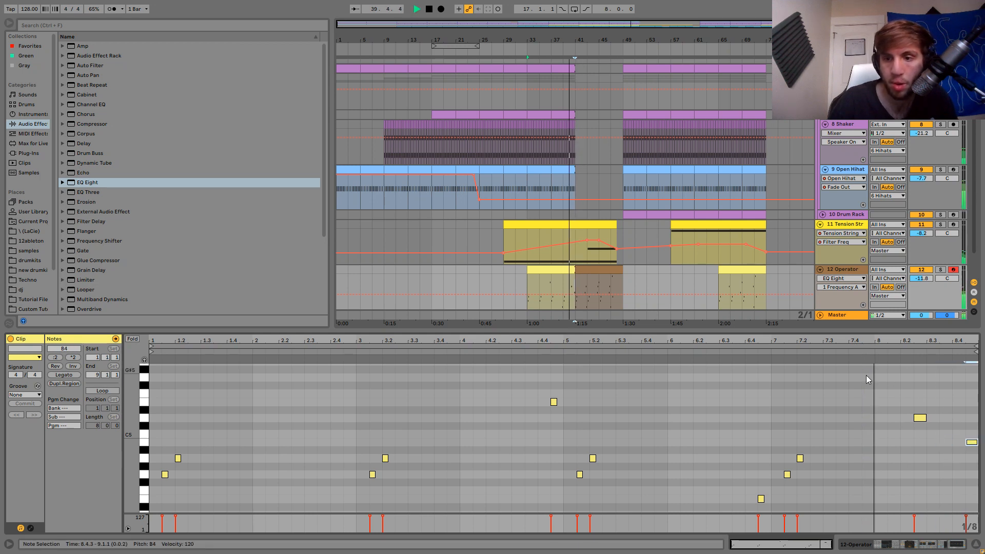
pyautogui.click(867, 380)
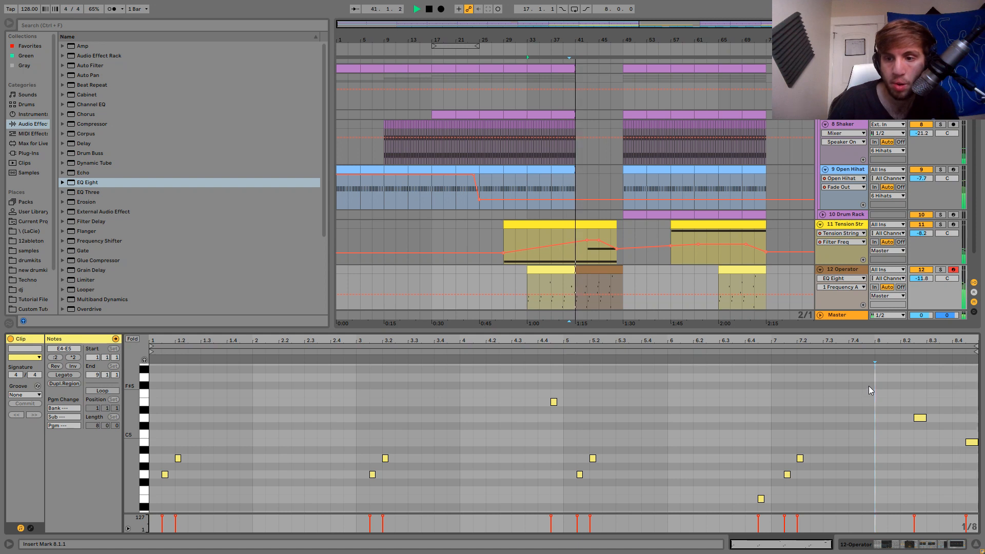
# Raise the Operator track's Echo Dry/Wet to 56% and lower the track volume to -15.9 dB during playback.
pyautogui.hotkey('shift', 'Tab')
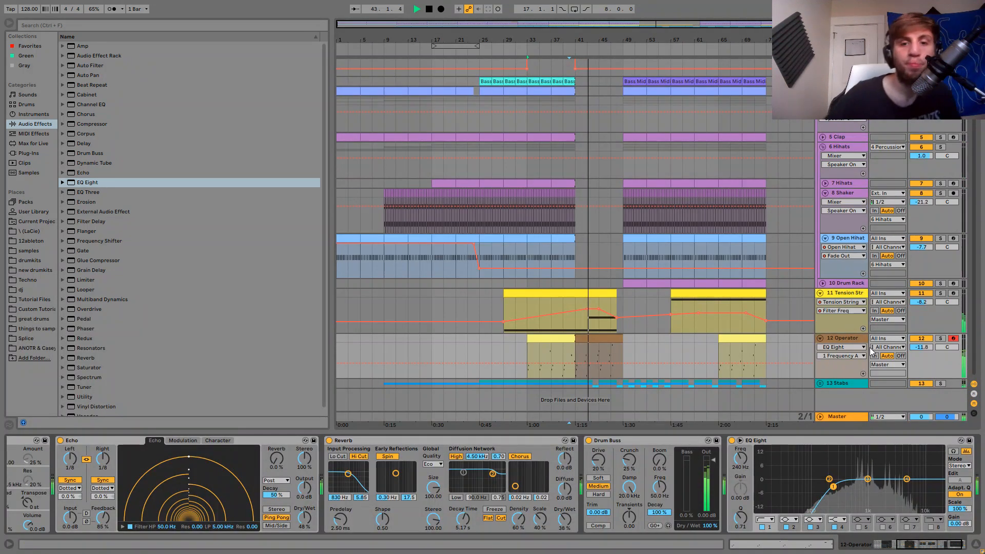
pyautogui.click(924, 347)
pyautogui.moveTo(302, 517); pyautogui.dragTo(303, 509)
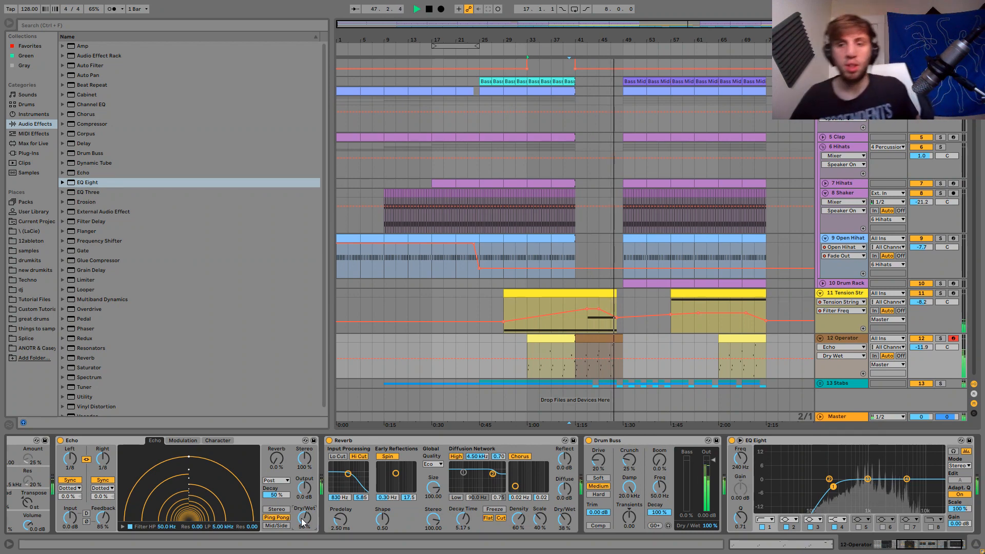
pyautogui.moveTo(927, 346); pyautogui.dragTo(926, 352)
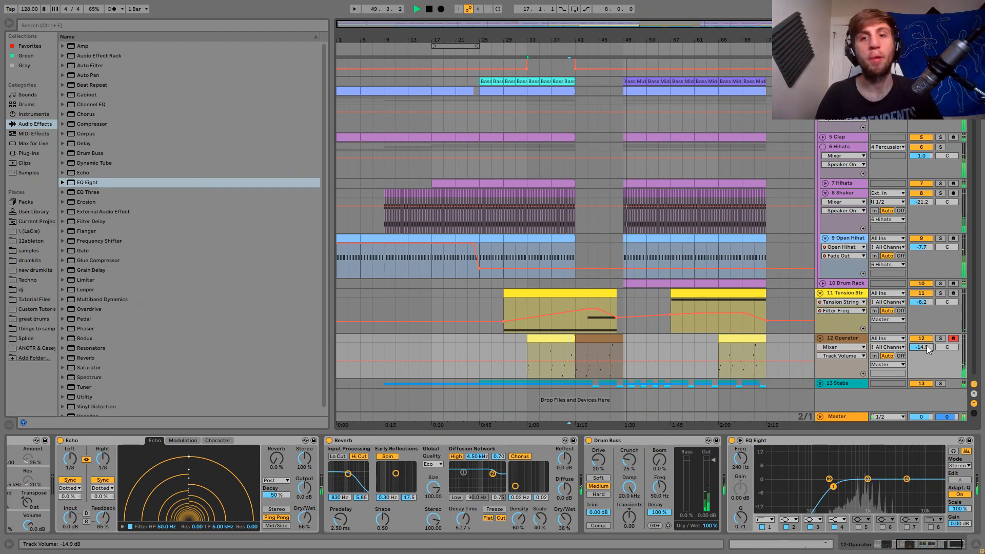
pyautogui.press('Down')
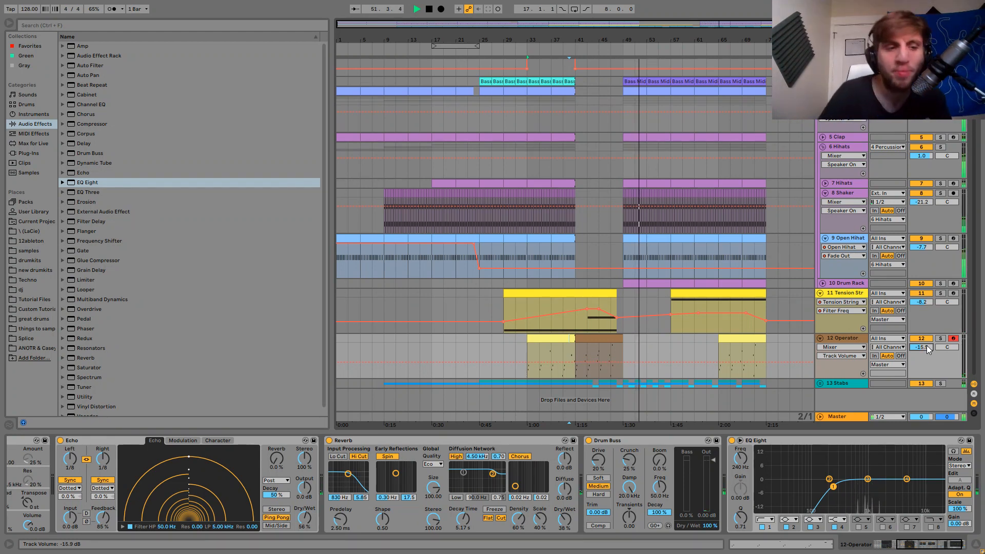
pyautogui.press('space')
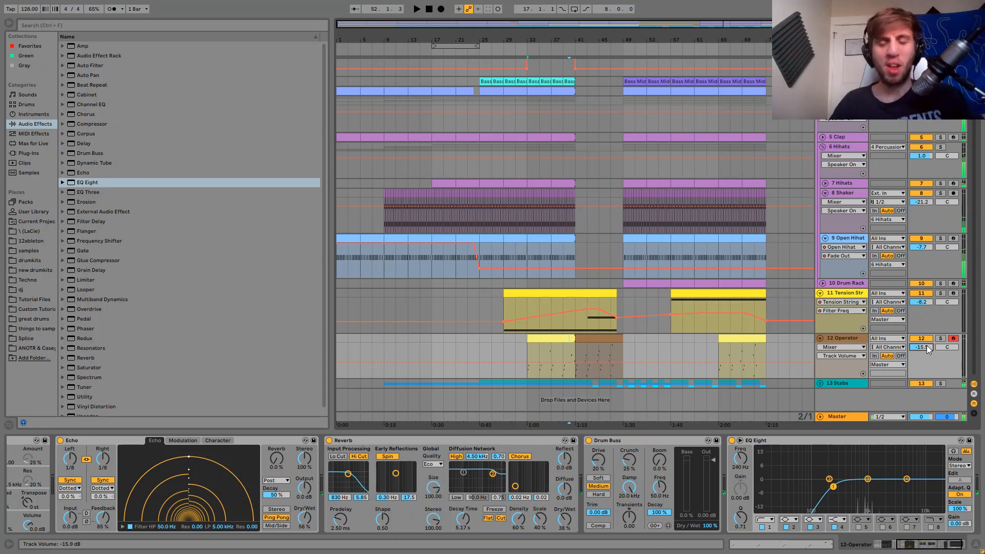
# Fold the Operator track and search the Tutorial Files folder for "crash".
pyautogui.click(821, 339)
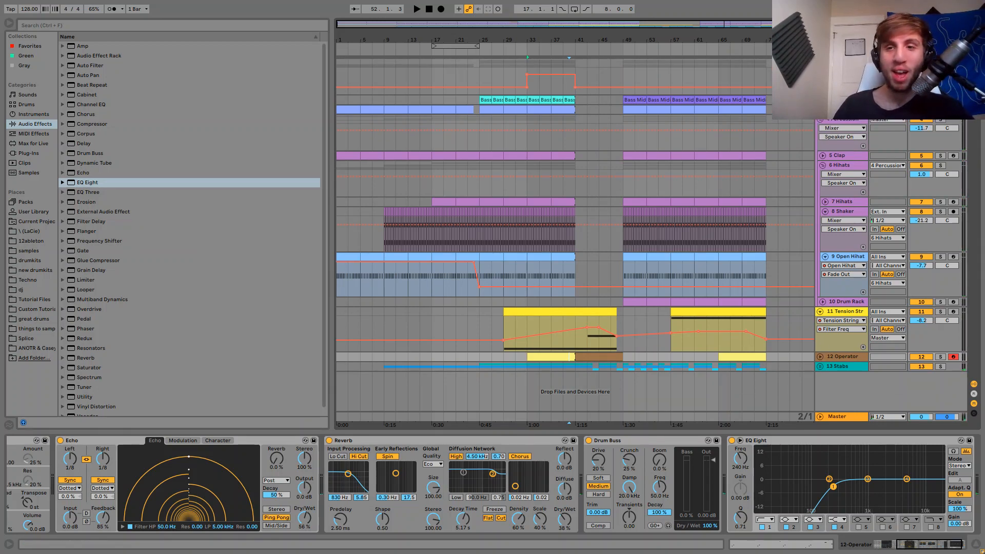
pyautogui.scroll(-3, 575, 256)
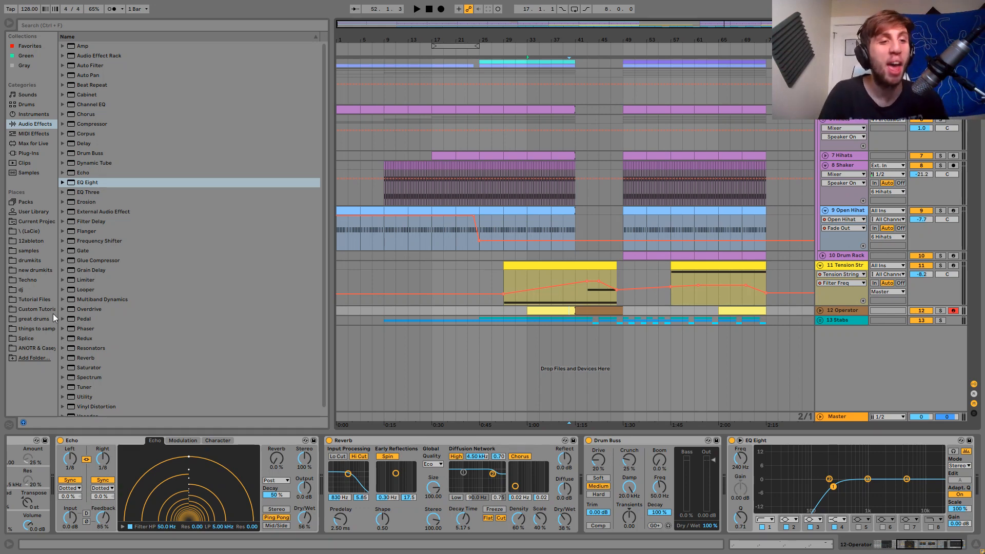
pyautogui.click(35, 301)
pyautogui.click(100, 25)
pyautogui.write('crash')
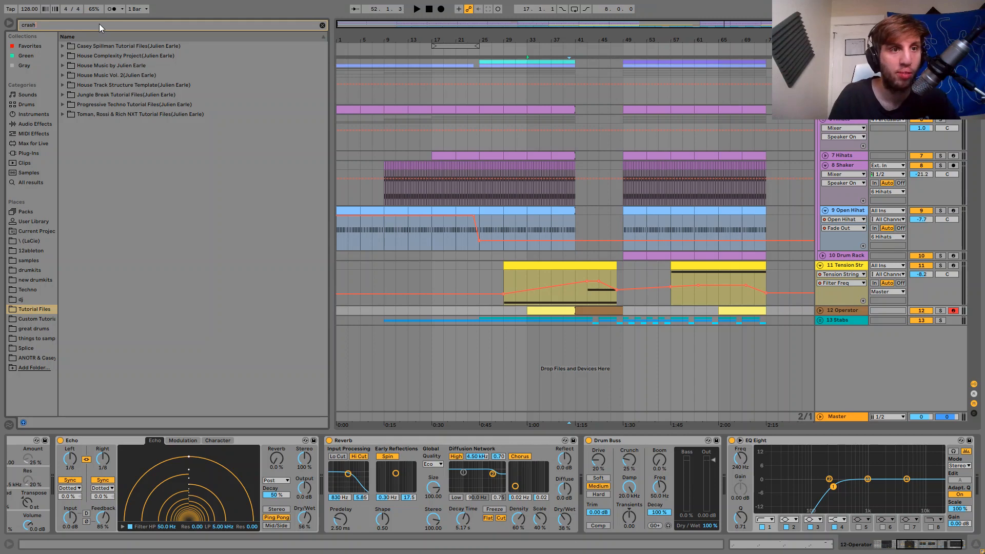
# Place Crash.wav on a new audio track at bar 49 and play the arrangement from bar 47.
pyautogui.press('Down')
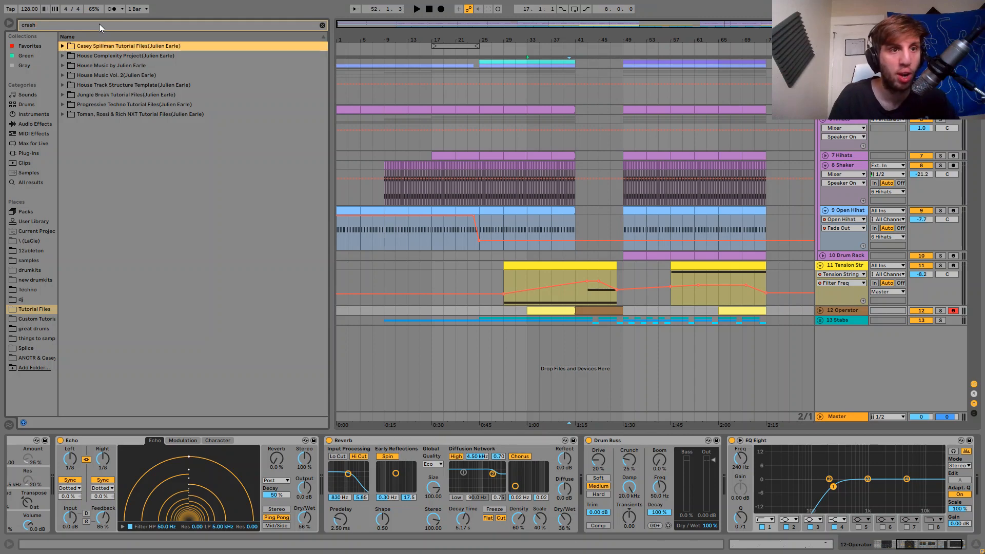
pyautogui.press('Right')
pyautogui.press('Down')
pyautogui.press('Down')
pyautogui.moveTo(129, 66); pyautogui.dragTo(627, 331)
pyautogui.doubleClick(627, 330)
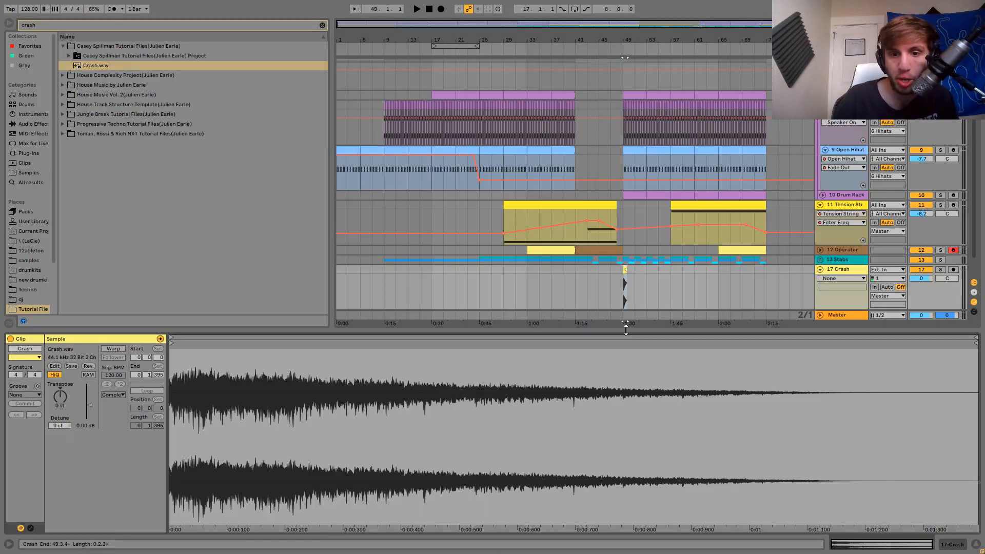
pyautogui.click(610, 288)
pyautogui.press('space')
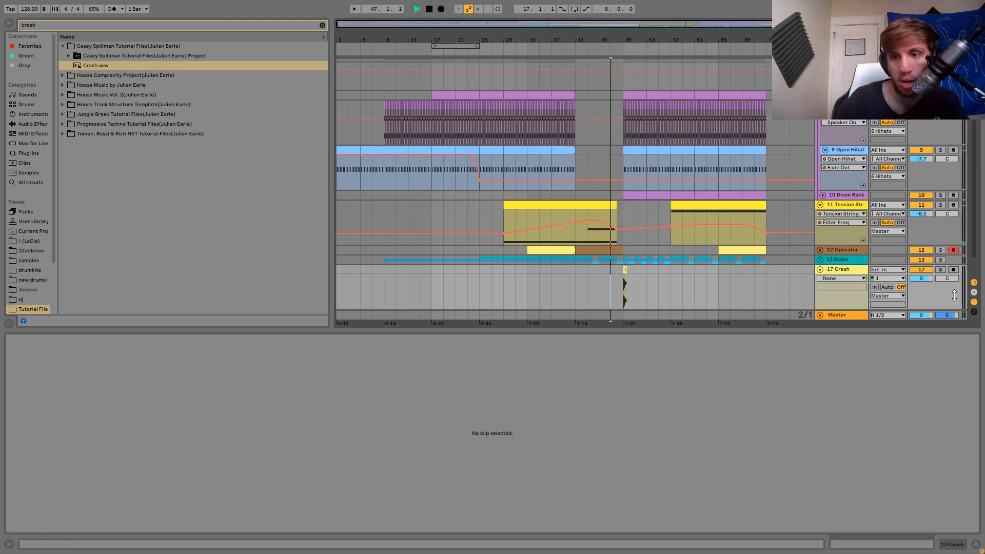
# Lower the Crash track's volume to -14.0 dB during playback.
pyautogui.moveTo(923, 278); pyautogui.dragTo(925, 279)
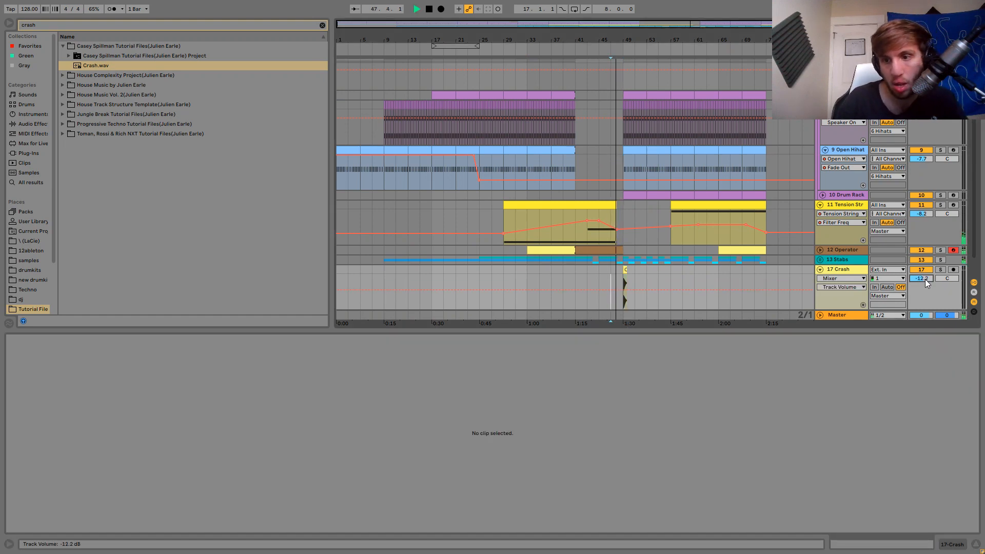
pyautogui.click(850, 268)
pyautogui.moveTo(921, 339); pyautogui.dragTo(918, 344)
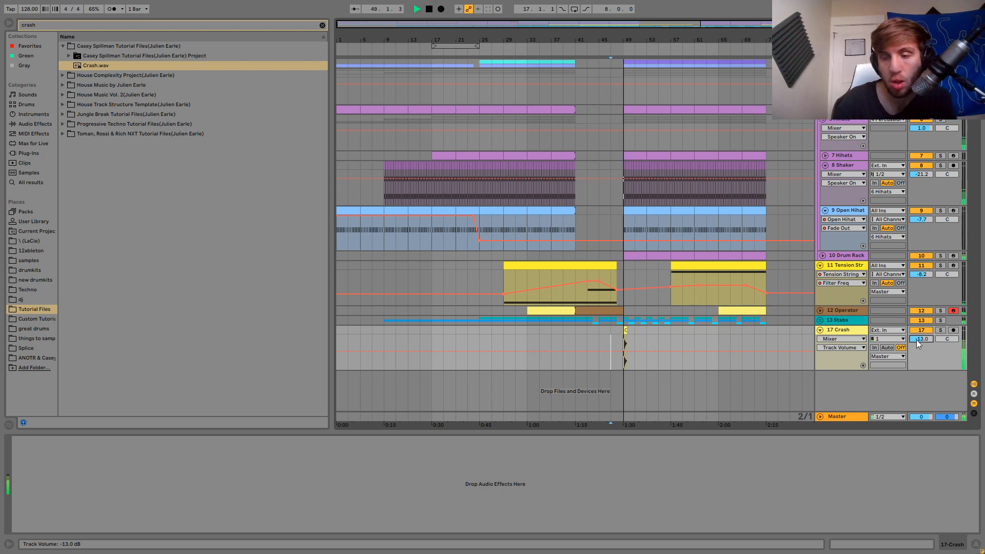
# Transpose the crash clip at bar 49 up 3 semitones and play it back.
pyautogui.doubleClick(626, 330)
pyautogui.press('space')
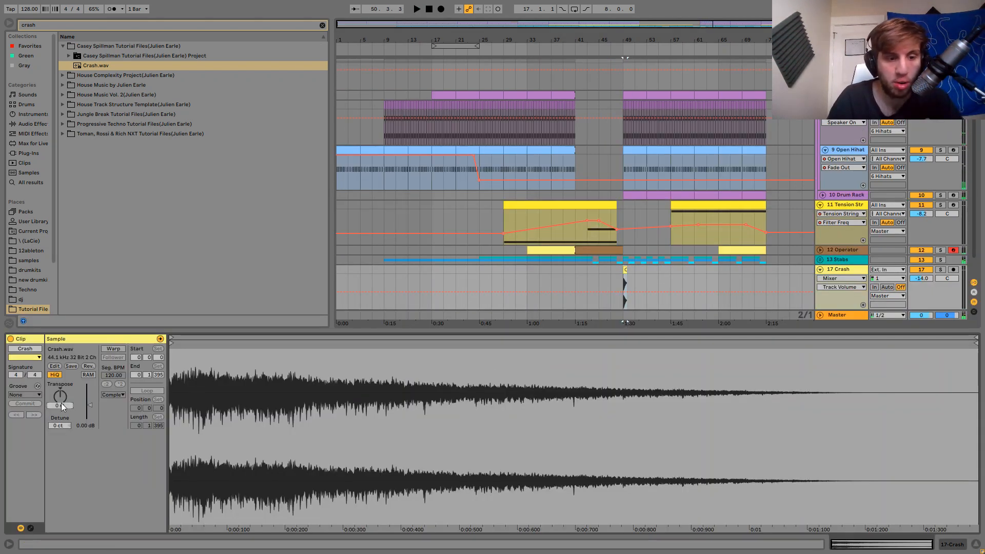
pyautogui.press('space')
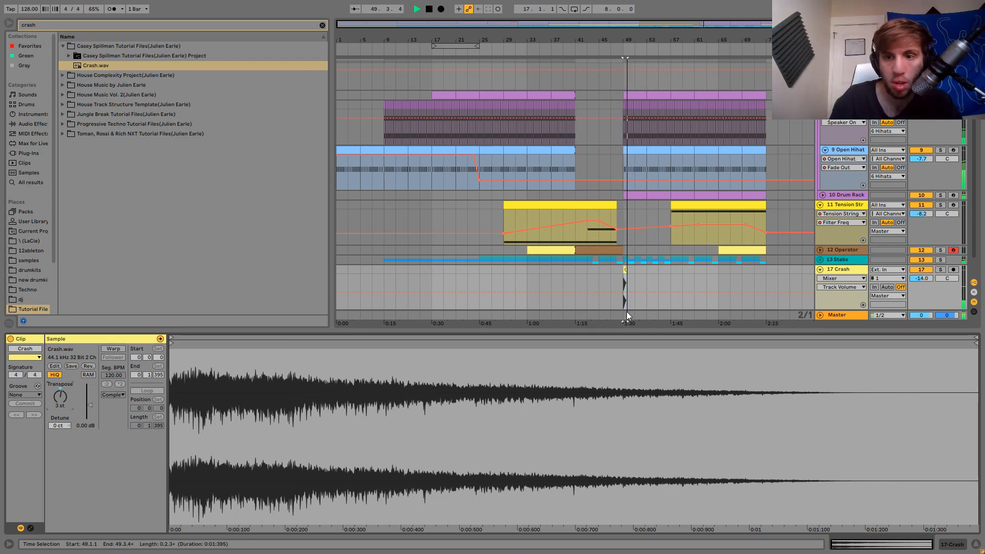
pyautogui.press('space')
# Add a Reverb to the Crash track with a 4.15 s Decay Time and 39% Dry/Wet, and play it from bar 49.
pyautogui.click(845, 266)
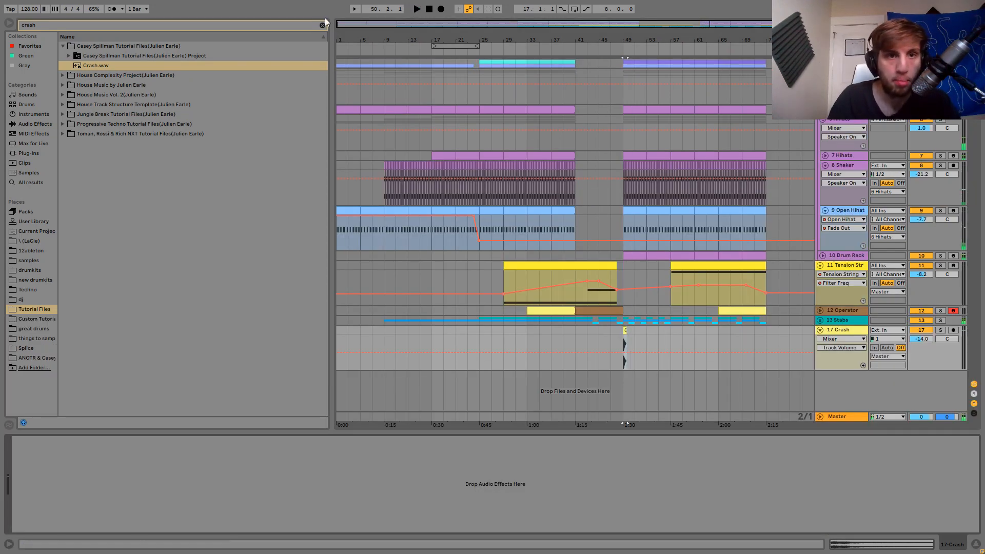
pyautogui.click(324, 25)
pyautogui.click(30, 124)
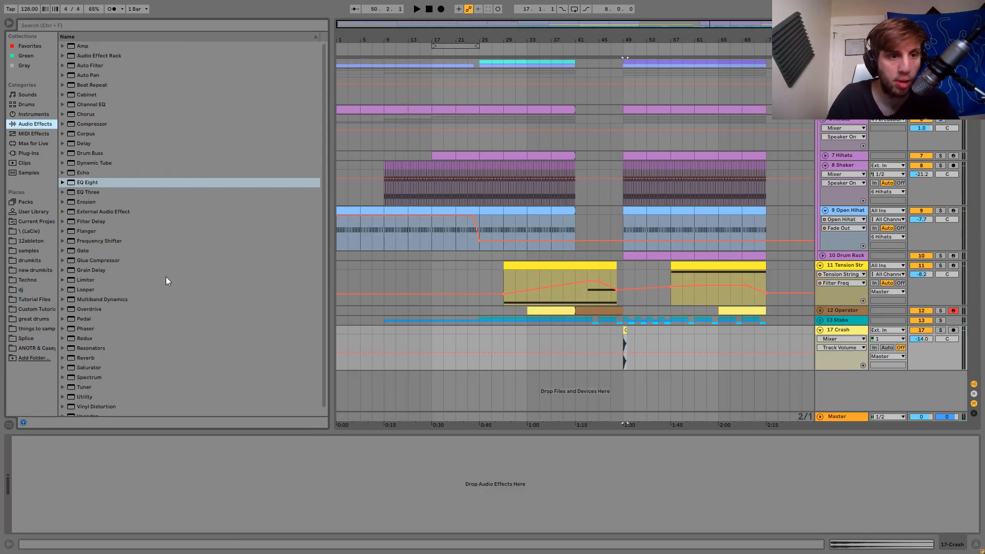
pyautogui.click(91, 353)
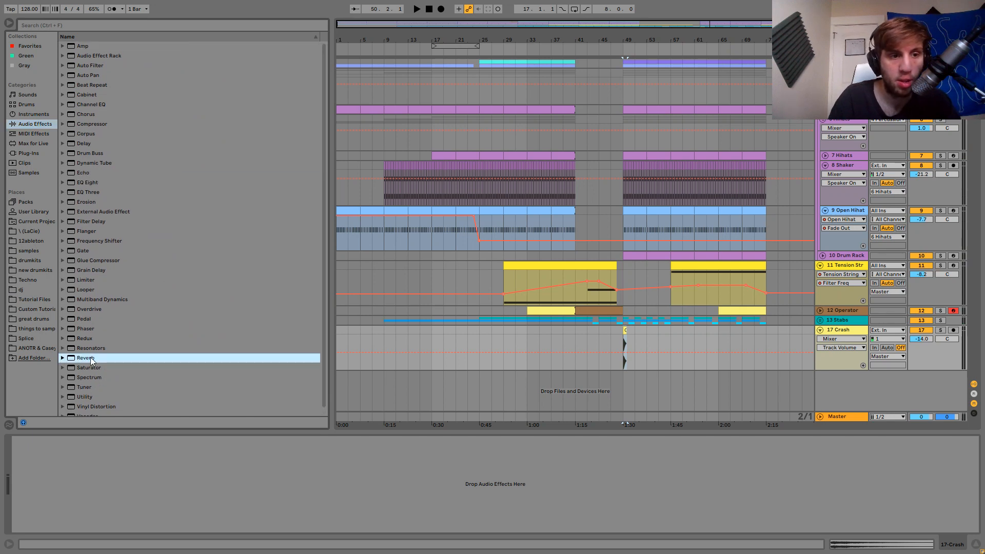
pyautogui.doubleClick(90, 355)
pyautogui.moveTo(153, 521); pyautogui.dragTo(152, 500)
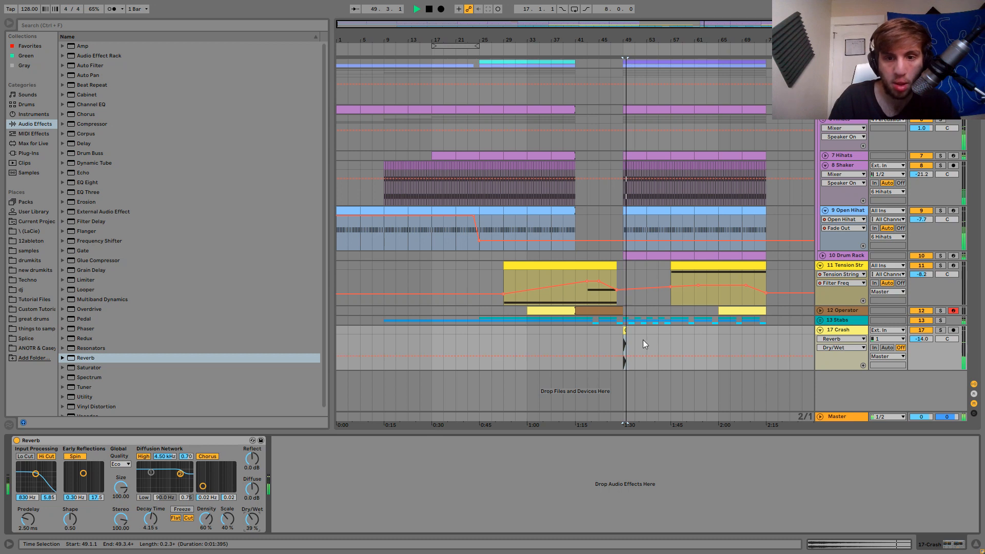
pyautogui.press('space')
# Copy the crash to bars 65 and 25 on the same track and play from bar 25.
pyautogui.moveTo(620, 328); pyautogui.dragTo(722, 334)
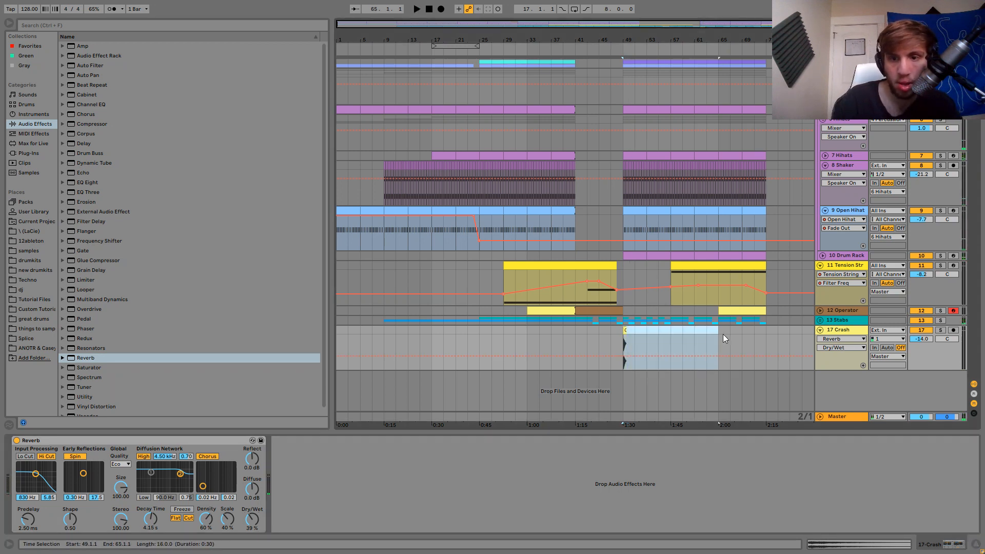
pyautogui.hotkey('ctrl', 'd')
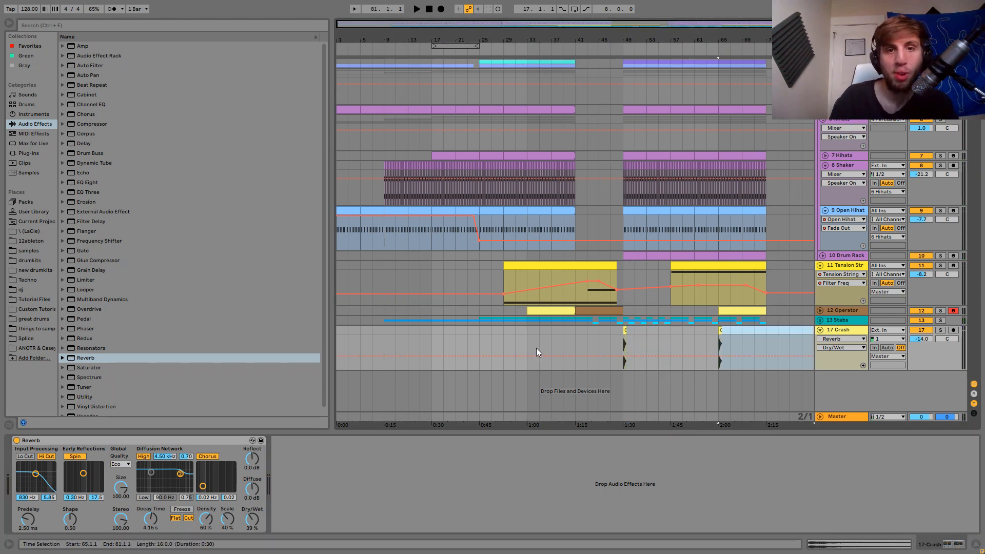
pyautogui.click(479, 330)
pyautogui.hotkey('ctrl', 'v')
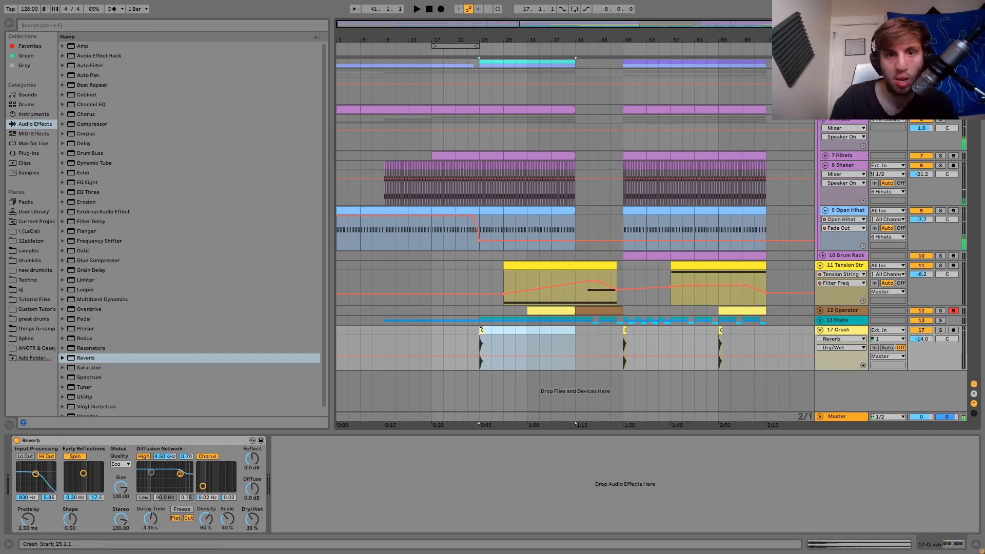
pyautogui.press('space')
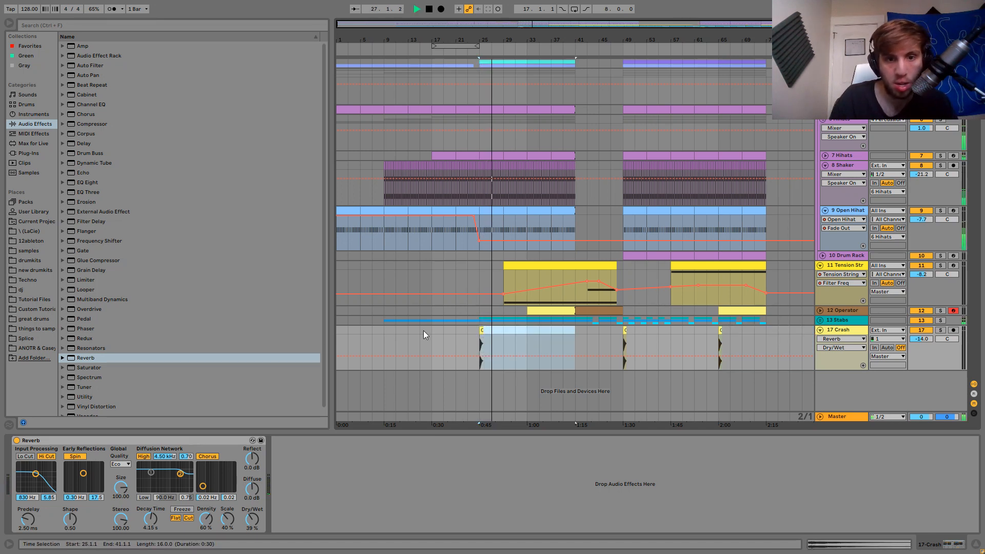
# Try duplicating the bar 25 crash at bar 33, undo the duplicate and stop playback.
pyautogui.click(527, 331)
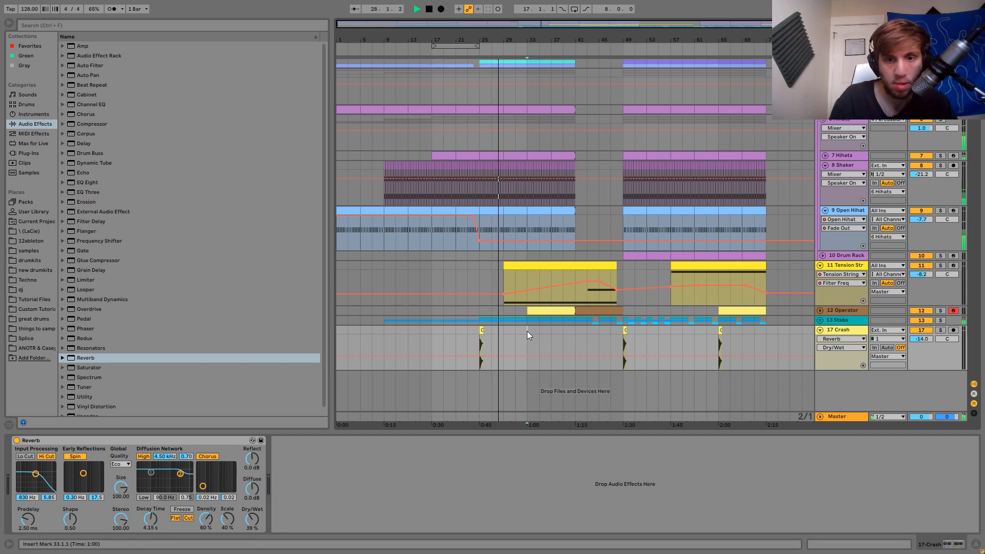
pyautogui.moveTo(527, 331); pyautogui.dragTo(504, 331)
pyautogui.keyDown('shift'); pyautogui.click(484, 330); pyautogui.keyUp('shift')
pyautogui.hotkey('ctrl', 'd')
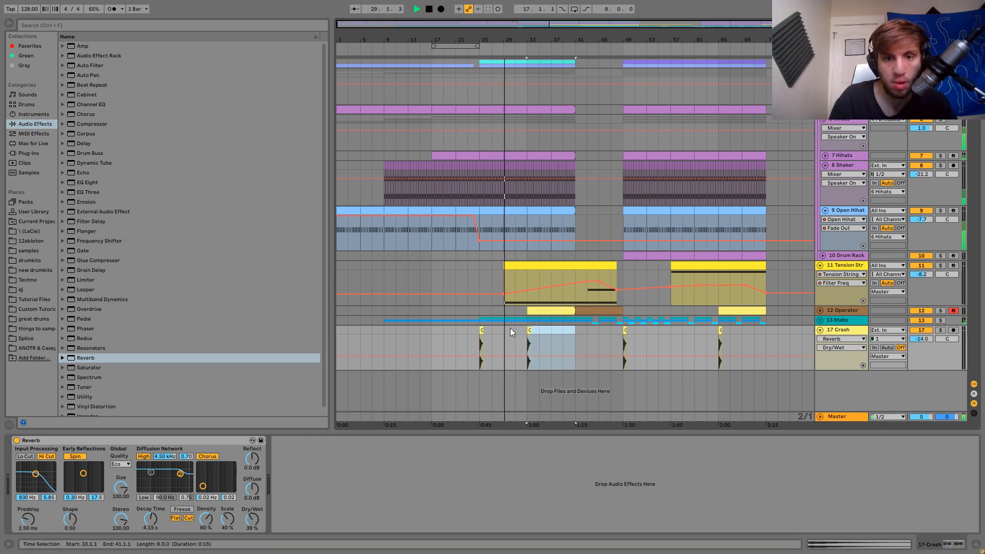
pyautogui.hotkey('ctrl', 'z')
pyautogui.press('space')
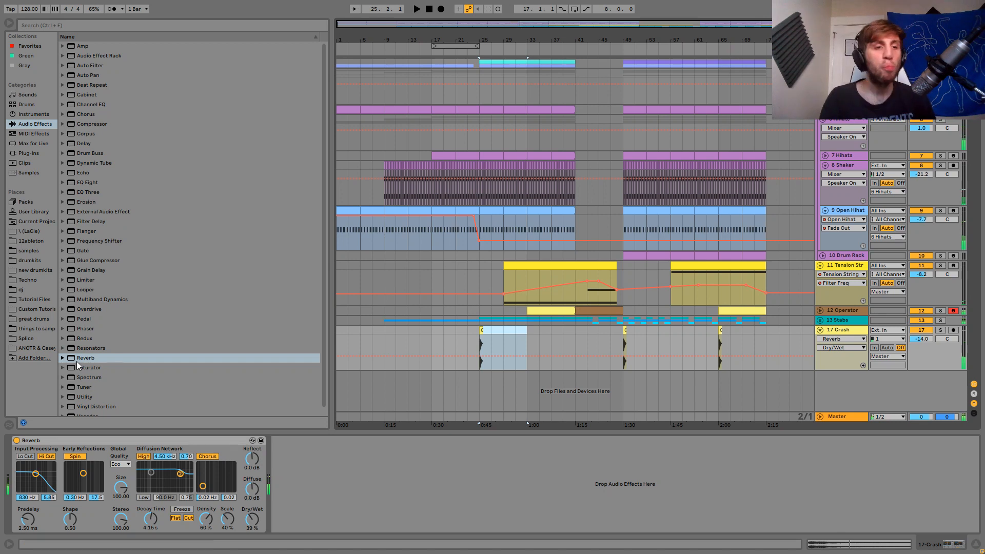
# Search the Tutorial Files folder for "crash" and place the House Complexity Project's Crash.wav on a new audio track at bar 33.
pyautogui.click(36, 298)
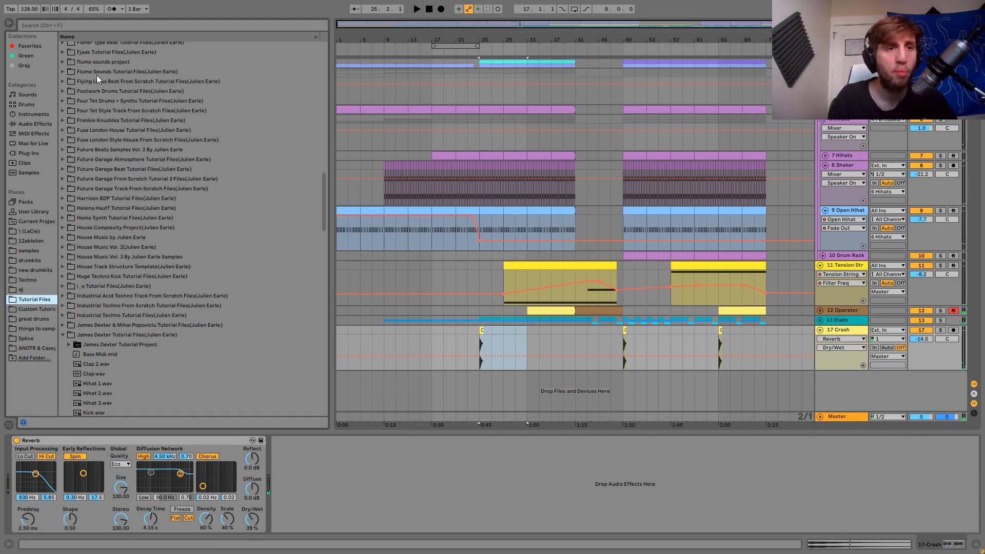
pyautogui.click(84, 25)
pyautogui.write('crash')
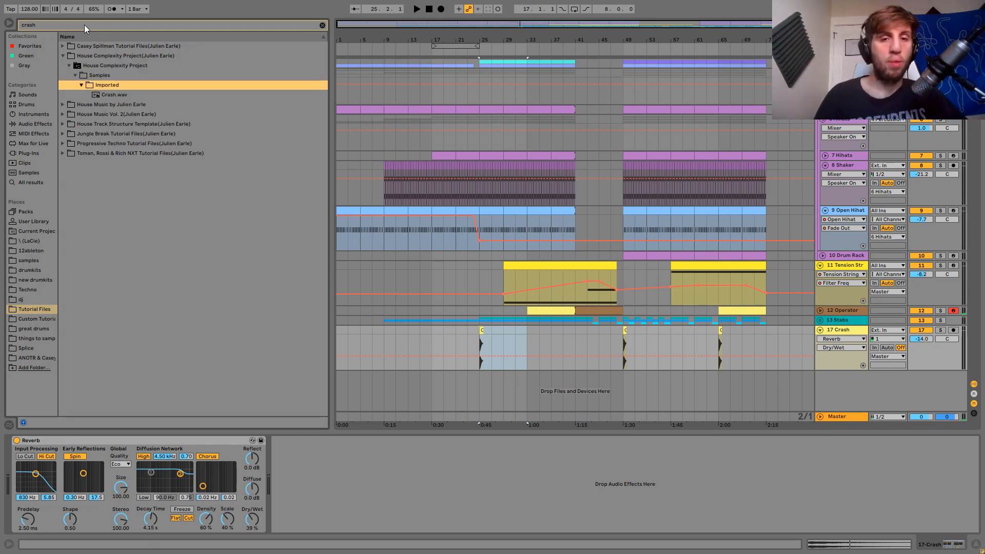
pyautogui.press('Down')
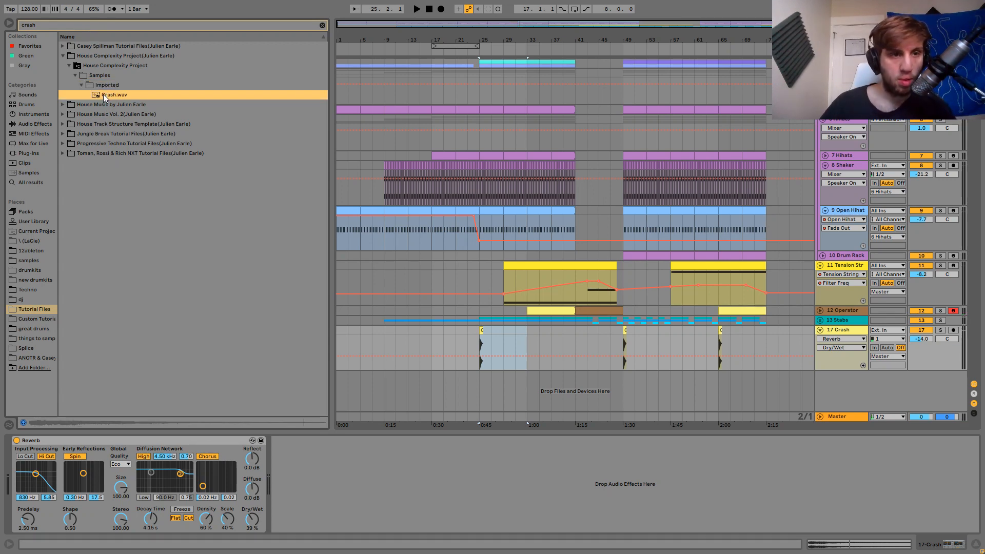
pyautogui.click(525, 313)
pyautogui.press('Return')
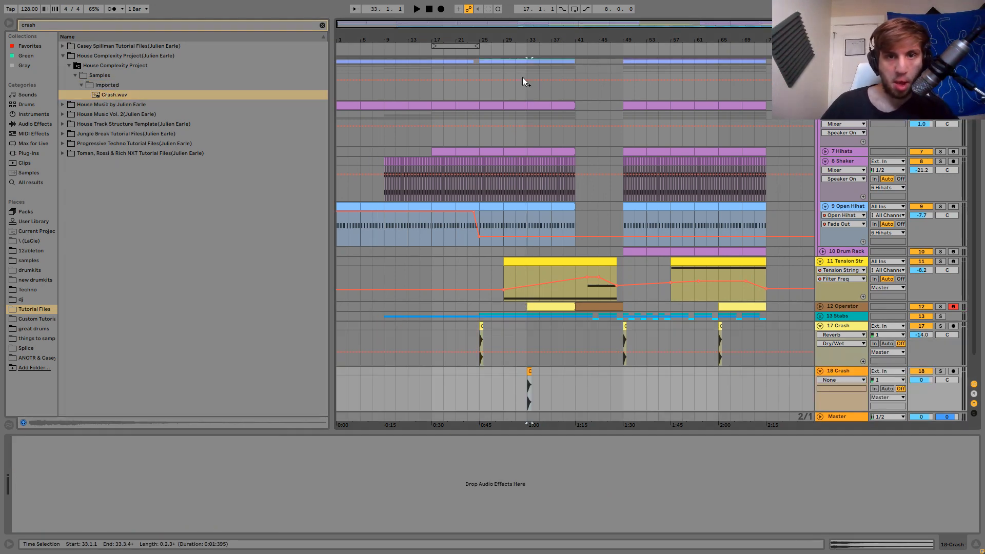
# Move the new crash to bar 32, consolidate it into a one-bar clip ending at bar 33, and reverse it.
pyautogui.moveTo(529, 39); pyautogui.dragTo(603, 307)
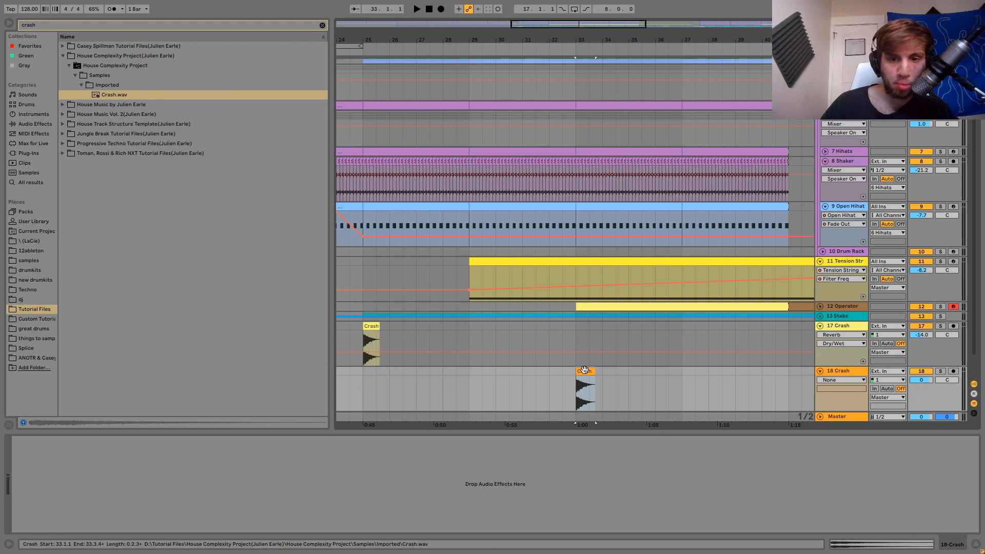
pyautogui.moveTo(589, 375)
pyautogui.mouseDown()
pyautogui.moveTo(563, 376)
pyautogui.moveTo(575, 374)
pyautogui.mouseUp()
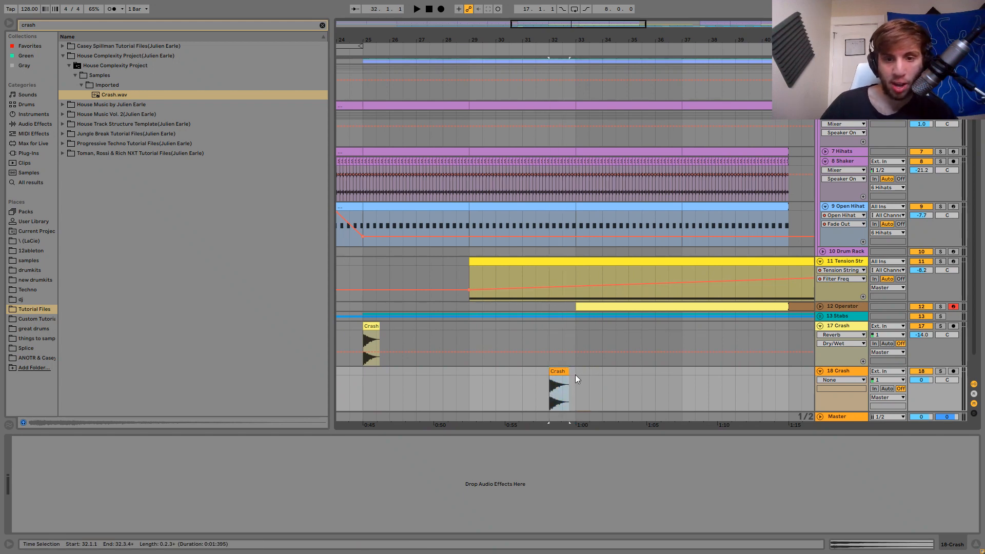
pyautogui.hotkey('ctrl', 'j')
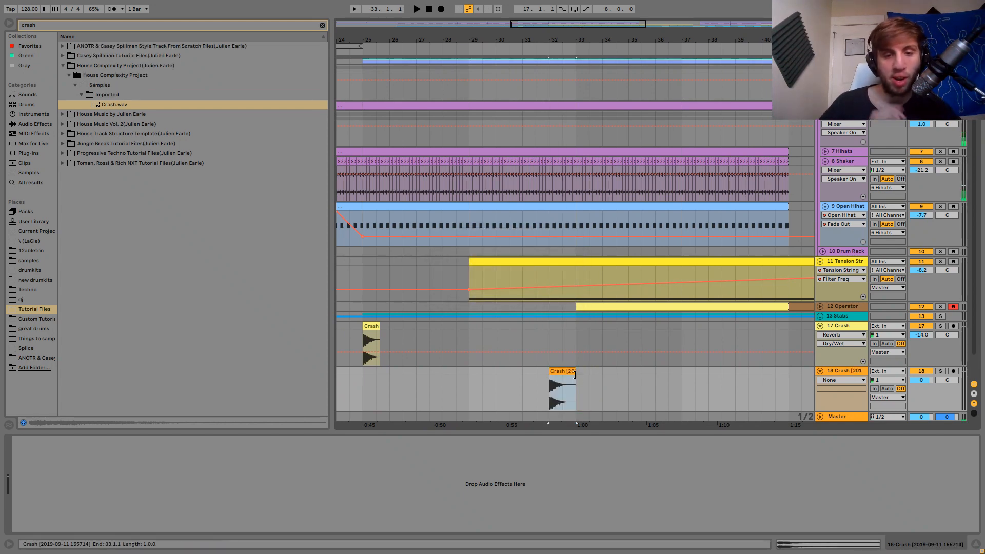
pyautogui.press('r')
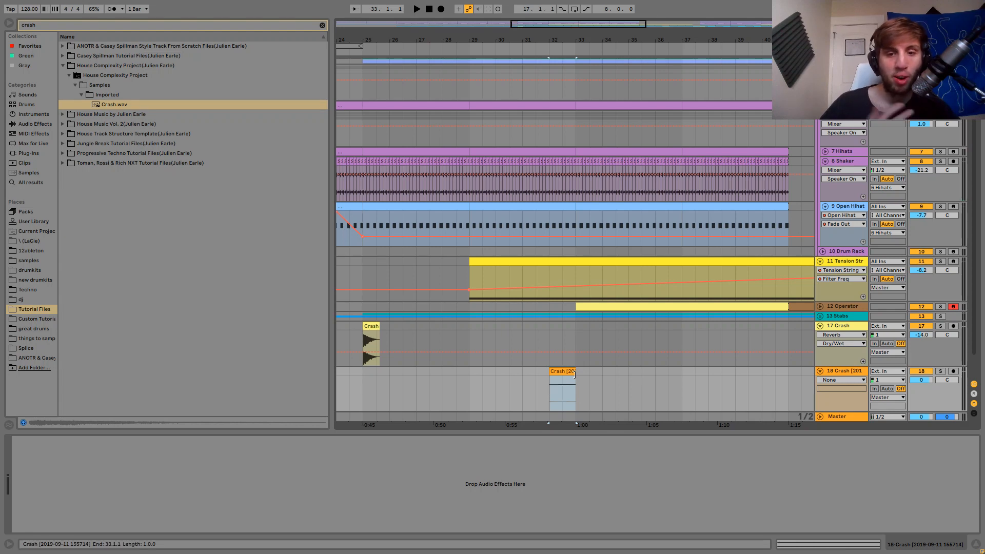
# Duplicate the reversed crash to bars 40, 56 and 72 so each copy leads into the following section.
pyautogui.moveTo(544, 38); pyautogui.dragTo(521, 40)
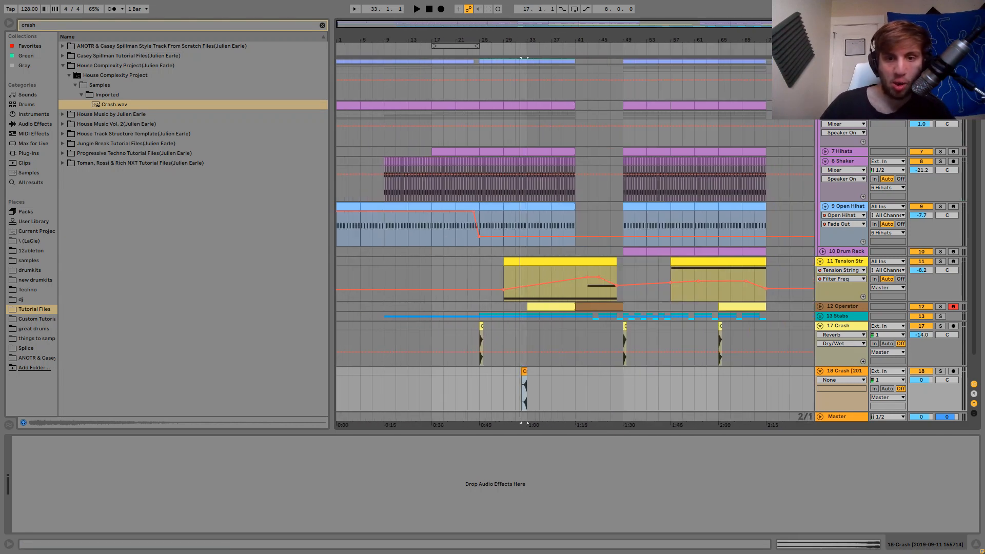
pyautogui.click(523, 371)
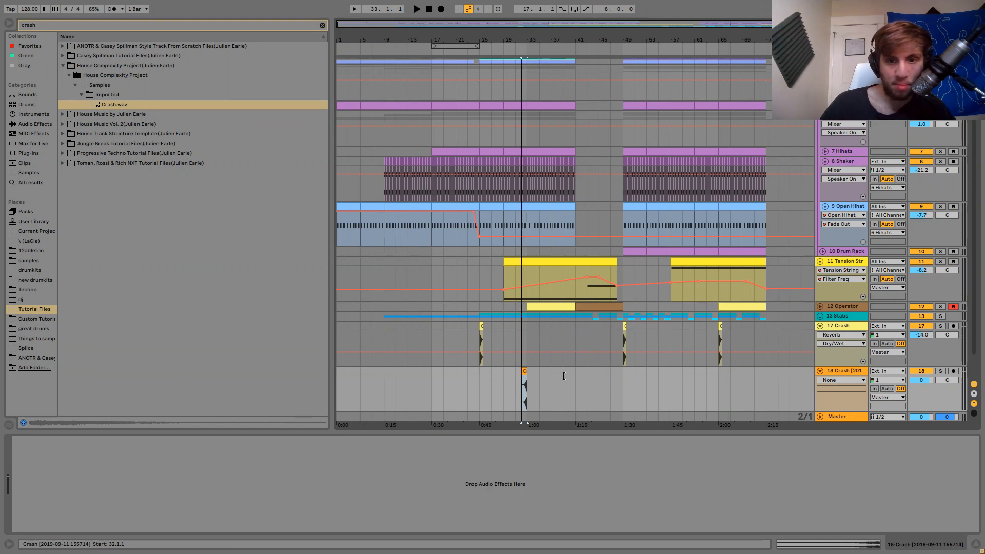
pyautogui.moveTo(514, 373); pyautogui.dragTo(562, 373)
pyautogui.hotkey('ctrl', 'd')
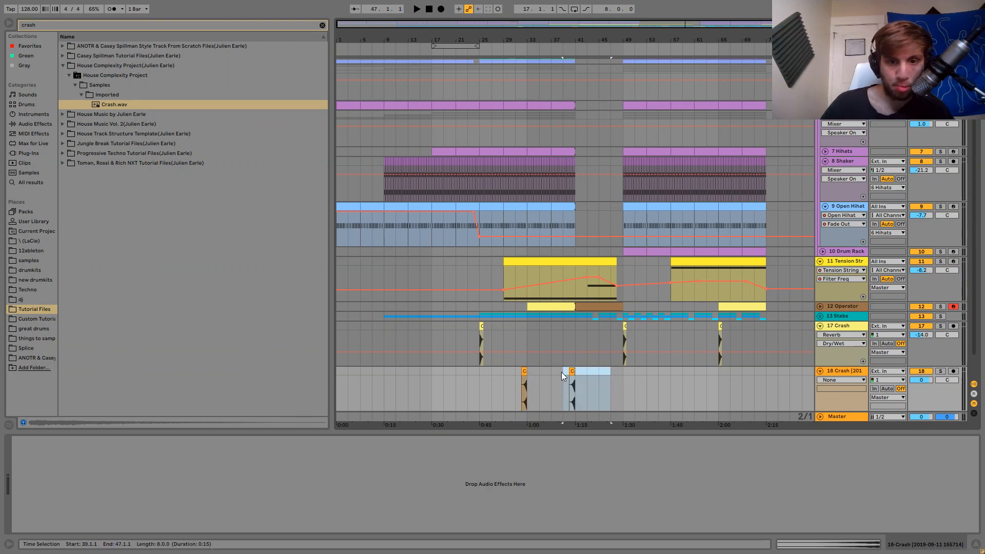
pyautogui.keyDown('shift'); pyautogui.click(659, 379); pyautogui.keyUp('shift')
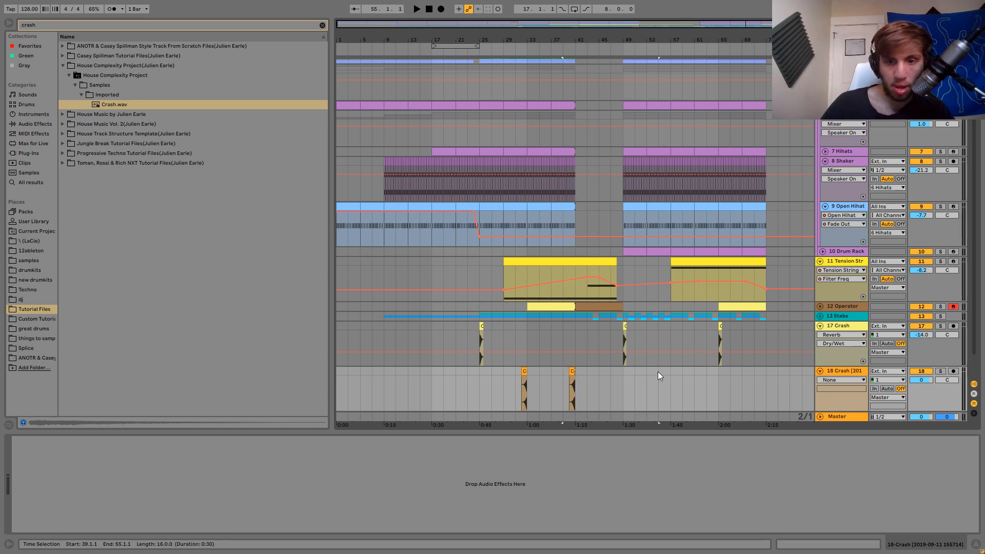
pyautogui.hotkey('ctrl', 'd')
pyautogui.hotkey('ctrl', 'd')
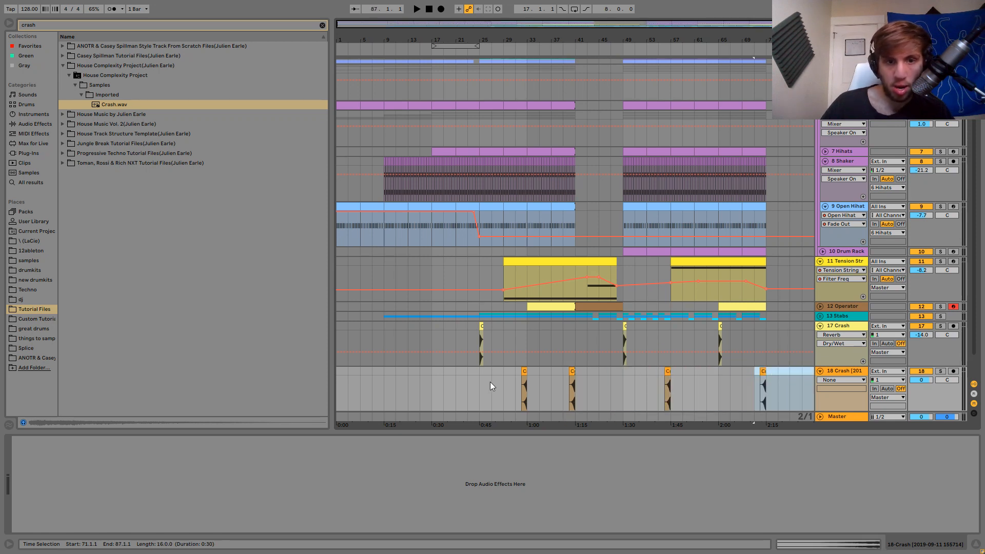
# Paste another reversed crash at bar 16, leading into bar 17, and play from bar 15.
pyautogui.click(420, 369)
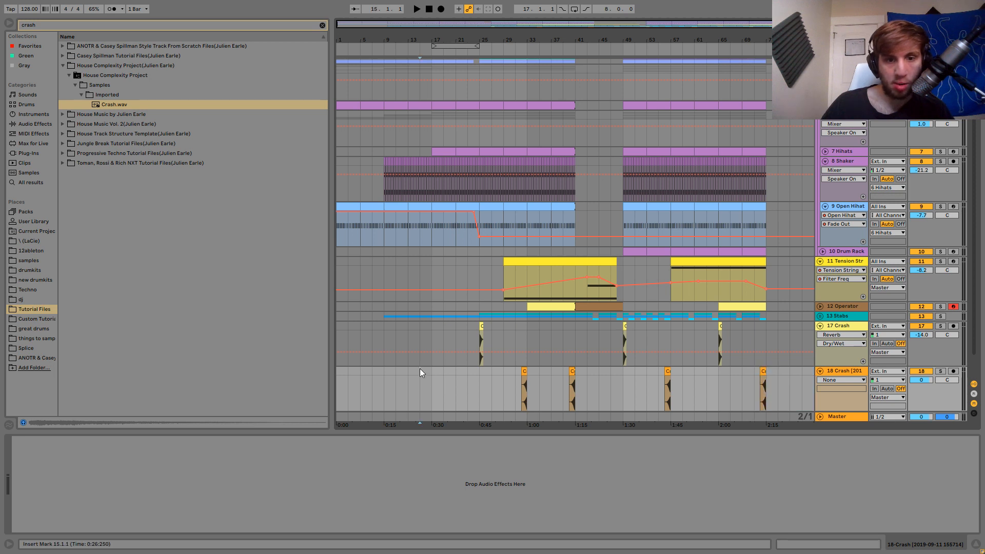
pyautogui.hotkey('ctrl', 'v')
pyautogui.press('space')
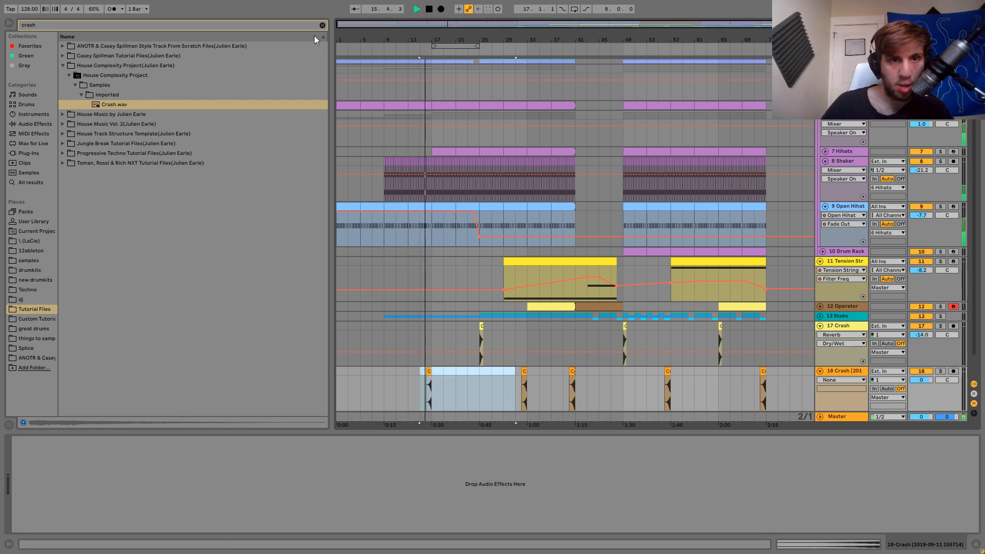
# Add a Reverb to the reversed crash track with 5.96 s Decay Time and 29% Dry/Wet, and lower the track volume to -10.9 dB.
pyautogui.click(322, 25)
pyautogui.click(25, 123)
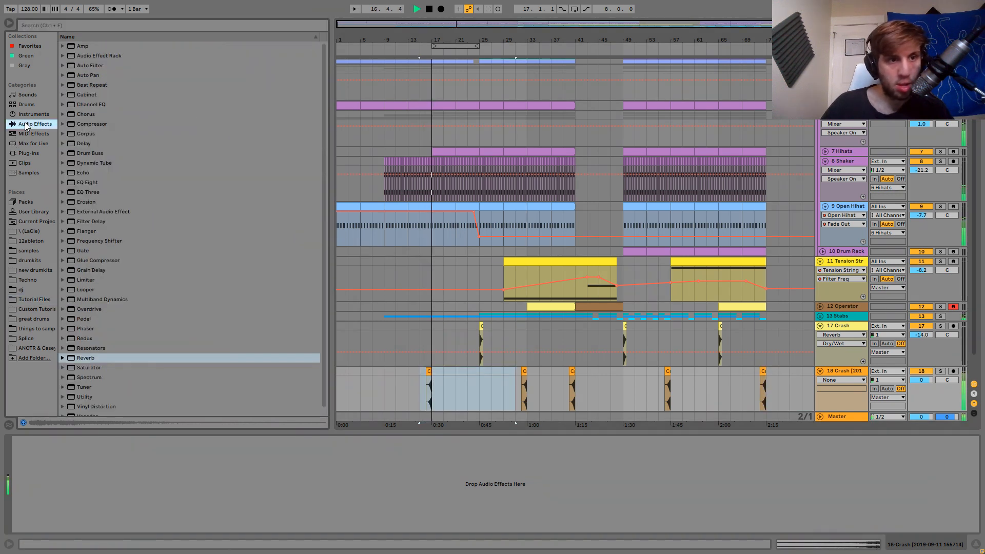
pyautogui.doubleClick(93, 359)
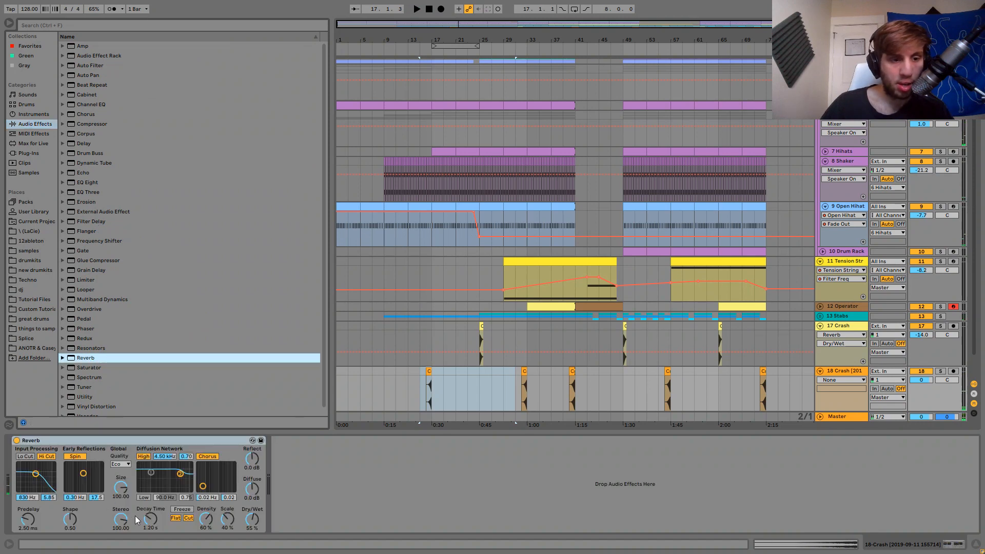
pyautogui.moveTo(149, 519); pyautogui.dragTo(149, 506)
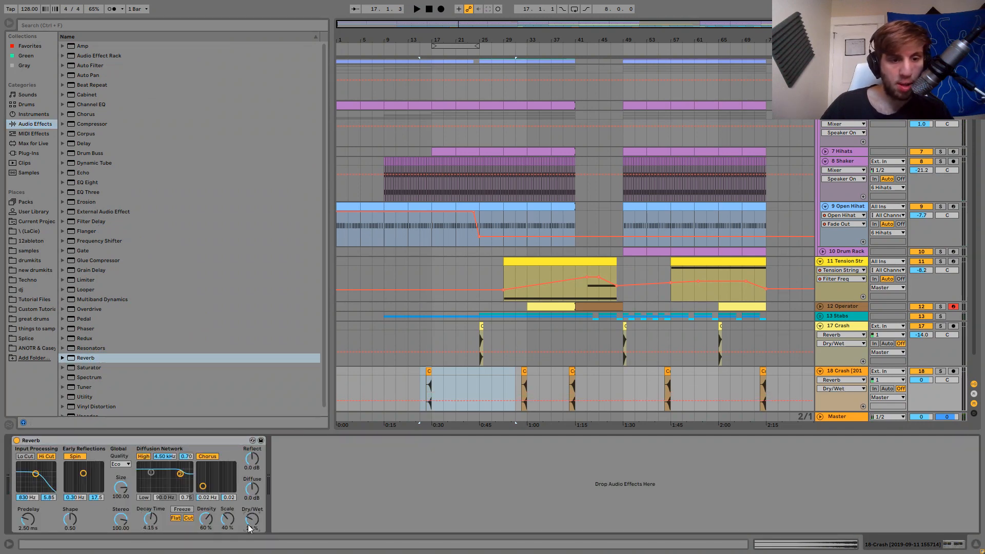
pyautogui.moveTo(151, 520); pyautogui.dragTo(150, 513)
pyautogui.moveTo(922, 380); pyautogui.dragTo(921, 390)
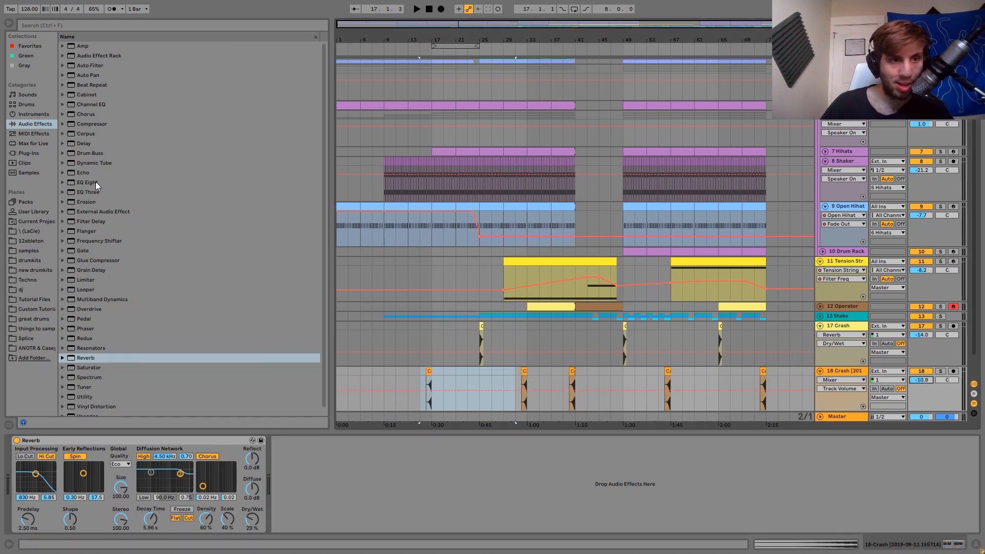
# Add an EQ Eight with a low cut at 976 Hz to the reversed crash track and lower the track volume to -14.9 dB.
pyautogui.doubleClick(92, 183)
pyautogui.click(320, 520)
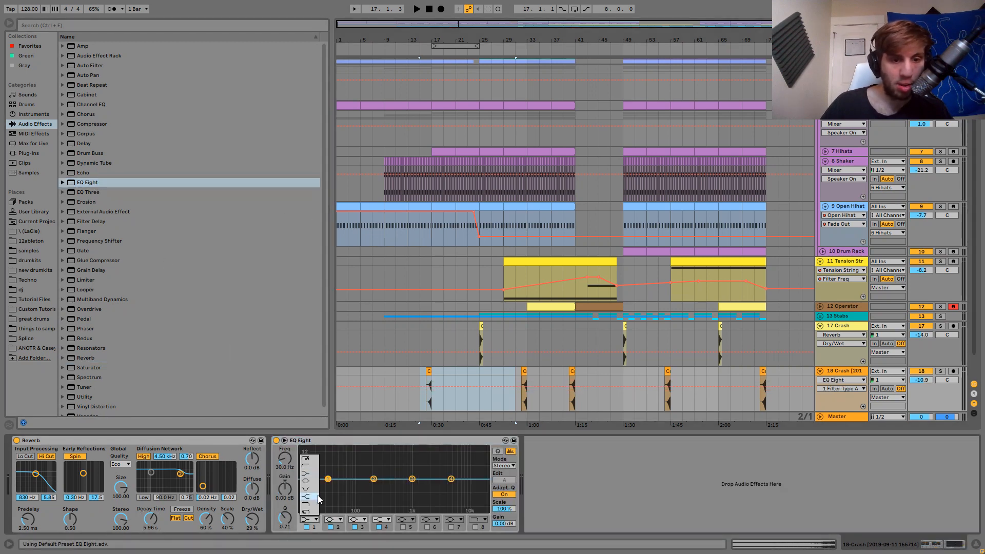
pyautogui.click(307, 464)
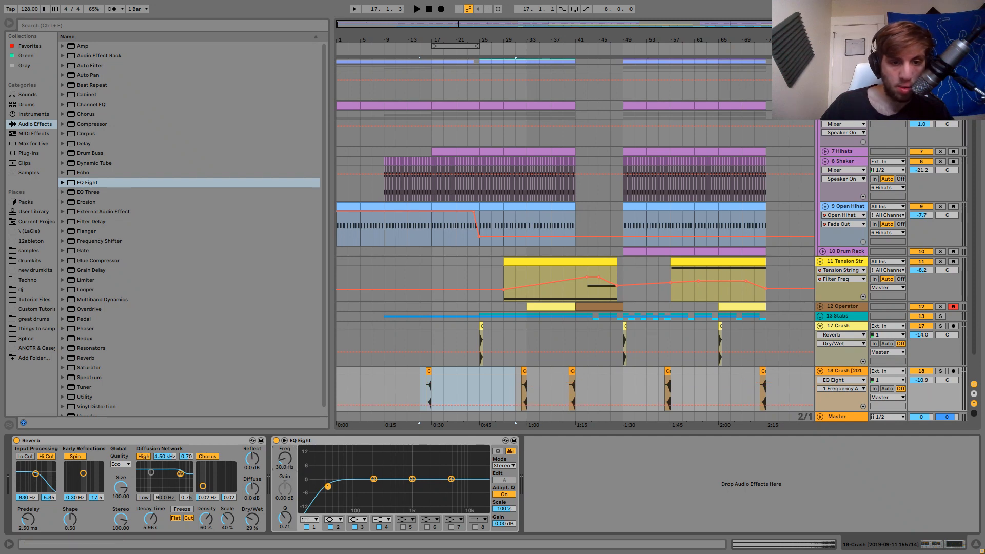
pyautogui.press('space')
pyautogui.moveTo(281, 459)
pyautogui.mouseDown()
pyautogui.moveTo(281, 441)
pyautogui.moveTo(282, 459)
pyautogui.mouseUp()
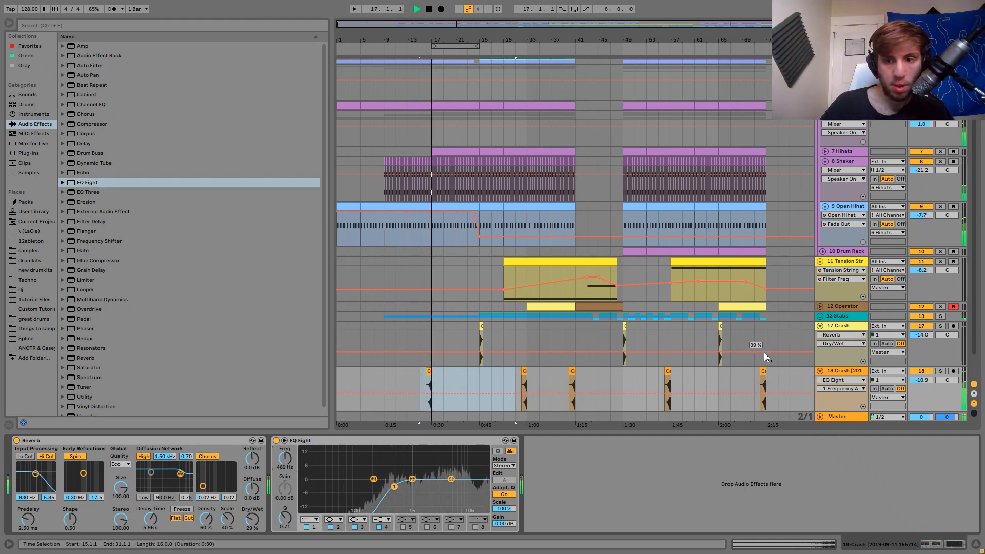
pyautogui.moveTo(922, 381); pyautogui.dragTo(921, 393)
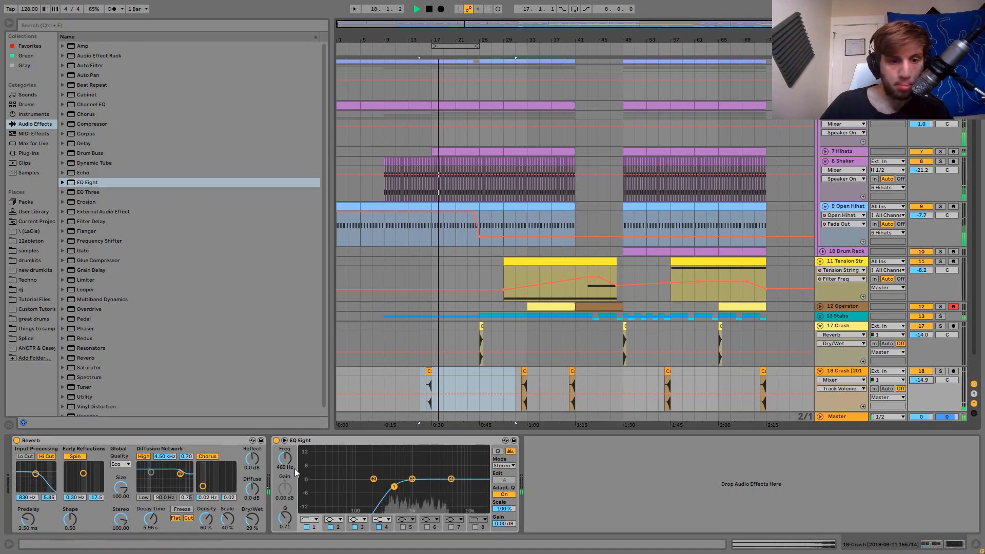
pyautogui.moveTo(285, 458); pyautogui.dragTo(285, 450)
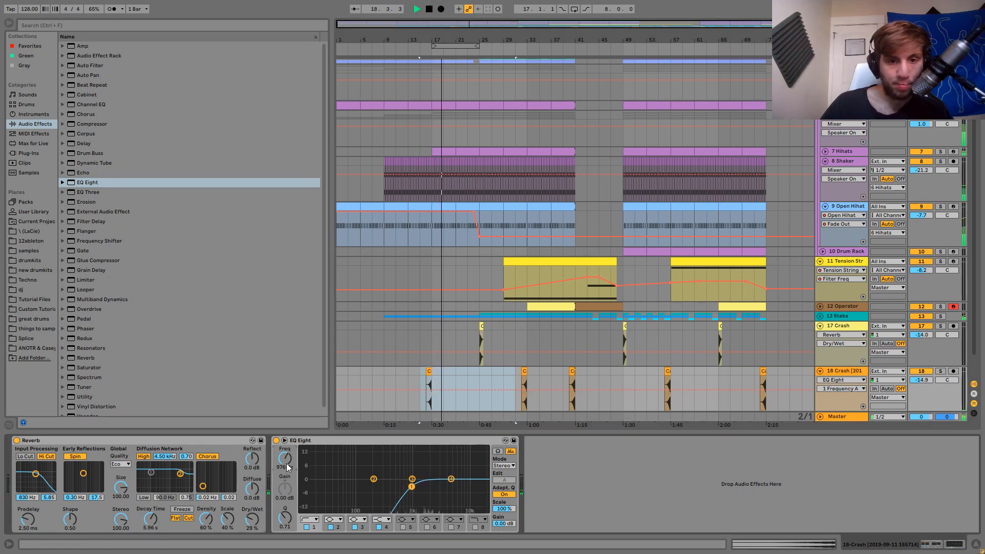
# Lower the Crash track's volume to -15.0 dB while playing the crash from bar 25.
pyautogui.click(482, 373)
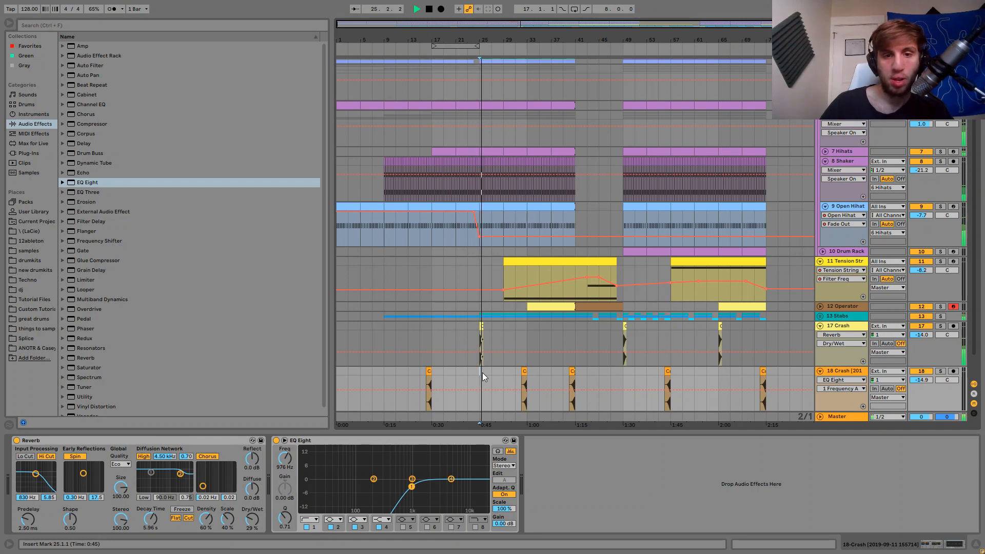
pyautogui.click(921, 336)
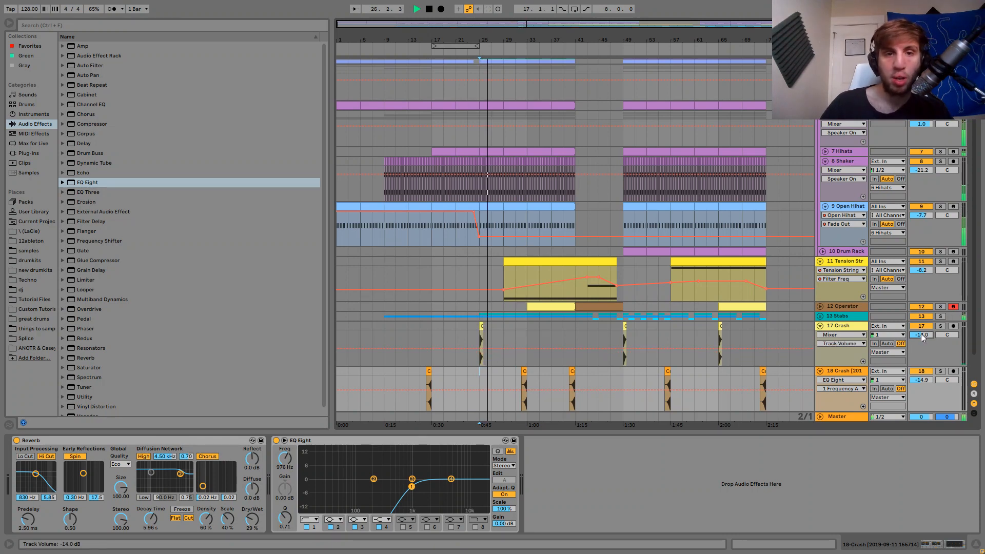
pyautogui.moveTo(922, 334); pyautogui.dragTo(922, 336)
pyautogui.press('space')
pyautogui.press('space')
pyautogui.scroll(1, 629, 241)
pyautogui.press('space')
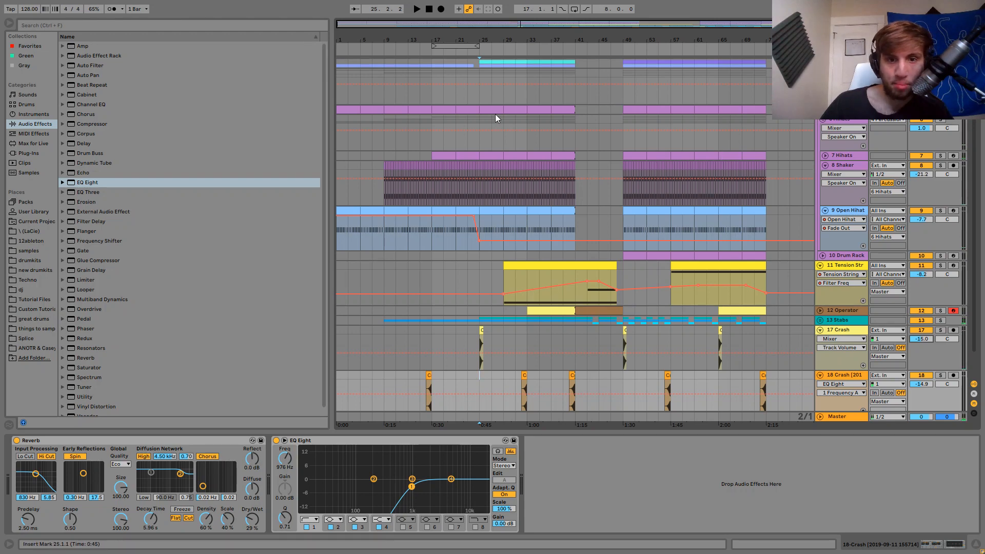
# Create an empty one-bar MIDI clip on the Drum Rack track from bar 24 to bar 25.
pyautogui.moveTo(475, 39); pyautogui.dragTo(497, 41)
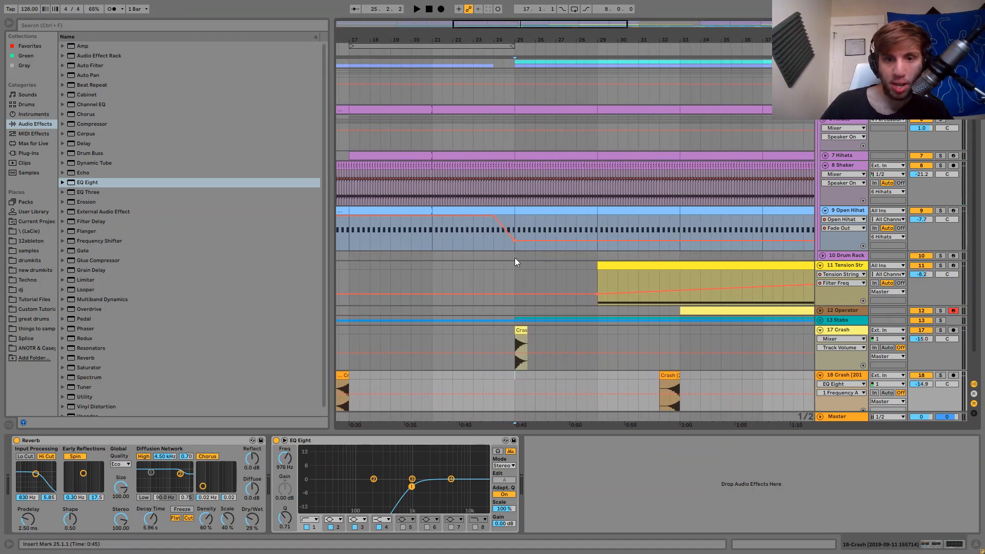
pyautogui.moveTo(513, 258); pyautogui.dragTo(506, 258)
pyautogui.hotkey('ctrl', 'shift', 'm')
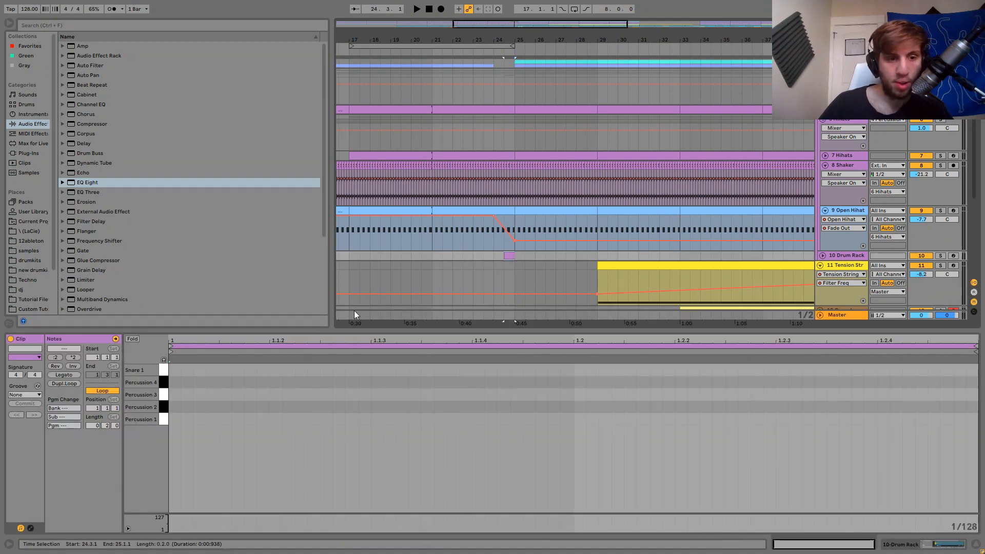
pyautogui.click(164, 360)
pyautogui.click(163, 370)
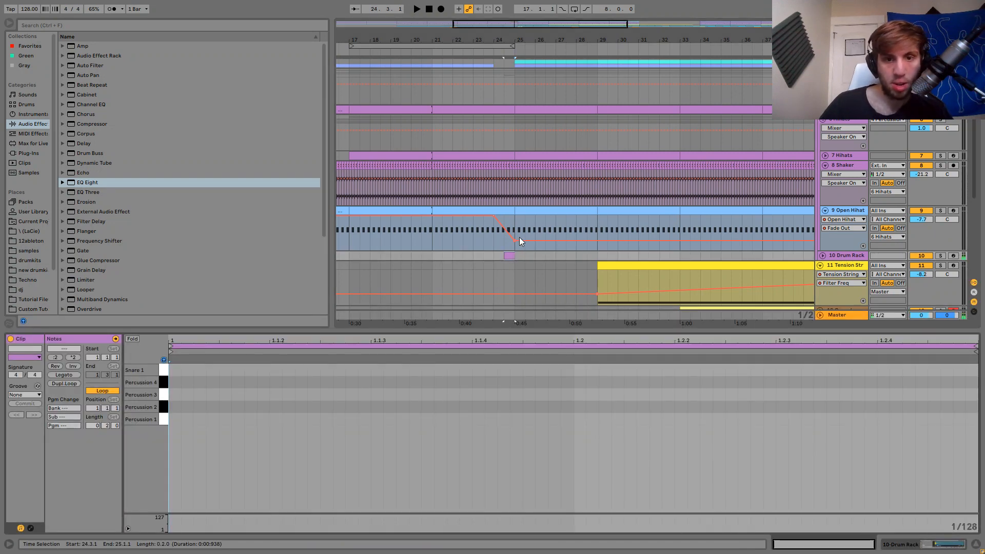
pyautogui.click(507, 255)
pyautogui.hotkey('ctrl', 'j')
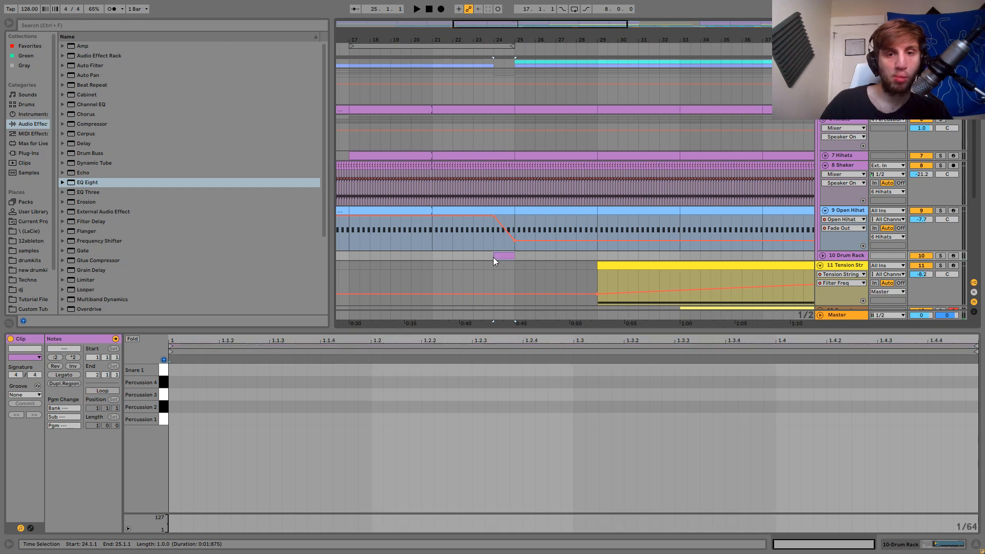
# Program a Snare 1 fill in the new clip with hits at 1.2.4, 1.3, 1.3.3, 1.4 and 1.4.2.
pyautogui.press('space')
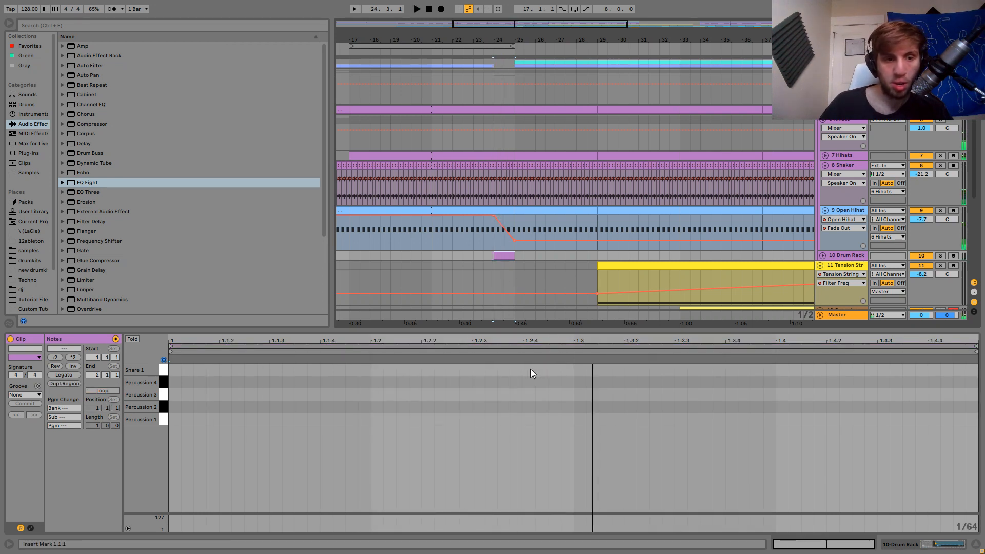
pyautogui.doubleClick(531, 372)
pyautogui.hotkey('ctrl', 'd')
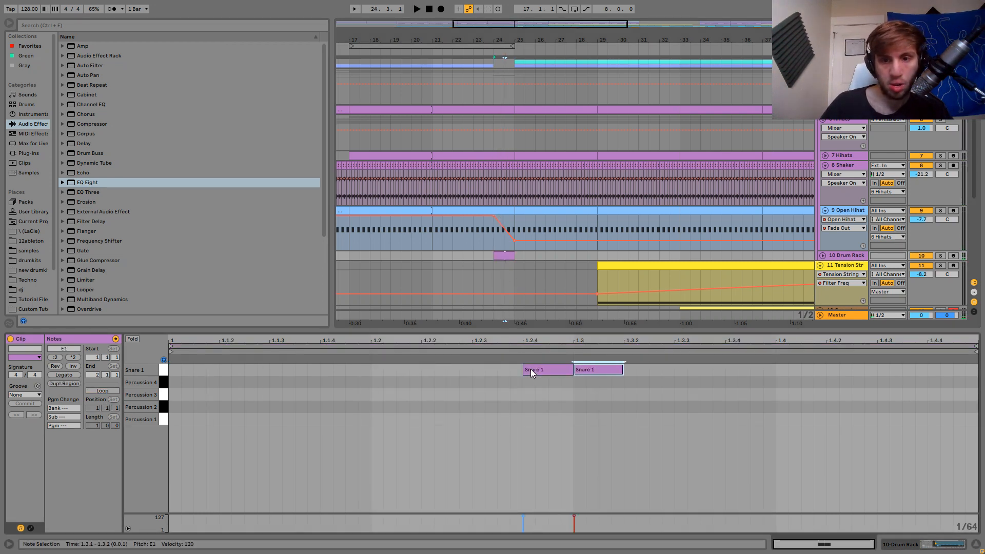
pyautogui.hotkey('shift', 'Right')
pyautogui.hotkey('shift', 'Right')
pyautogui.hotkey('shift', 'Right')
pyautogui.hotkey('shift', 'Right')
pyautogui.hotkey('ctrl', 'd')
pyautogui.hotkey('ctrl', 'd')
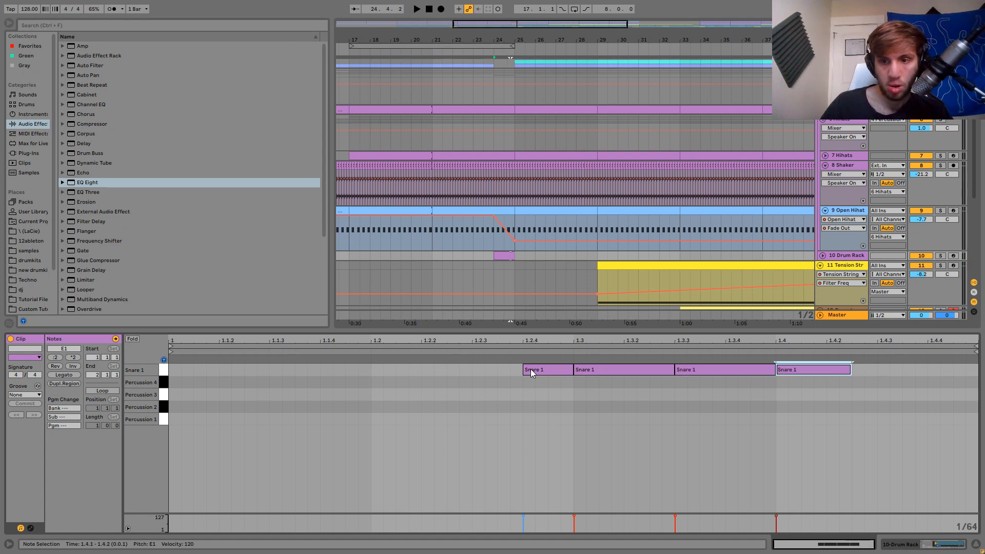
pyautogui.hotkey('ctrl', 'd')
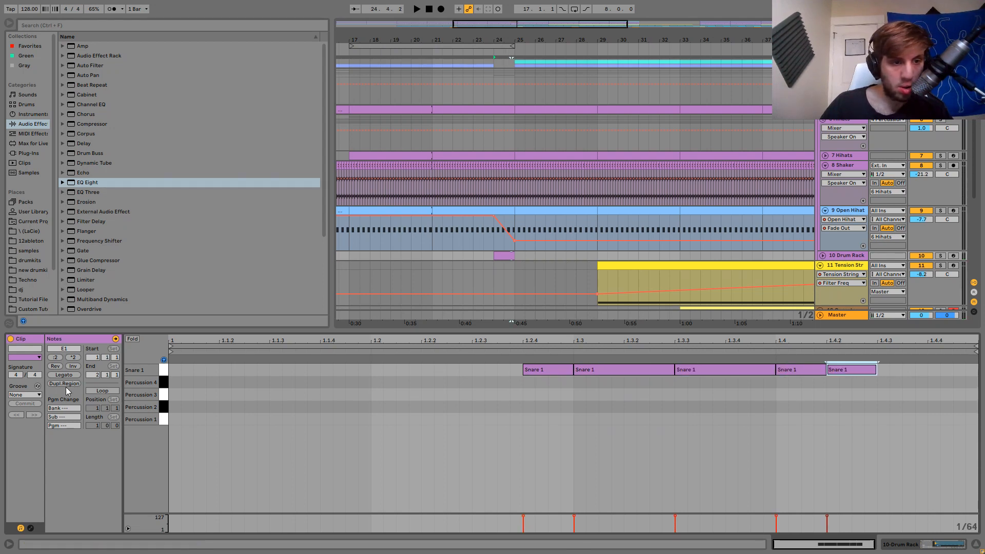
# Apply the Logic 16 swing groove to the fill and add a final snare at 1.4.3 lasting to the end of the bar.
pyautogui.click(28, 395)
pyautogui.click(35, 410)
pyautogui.press('space')
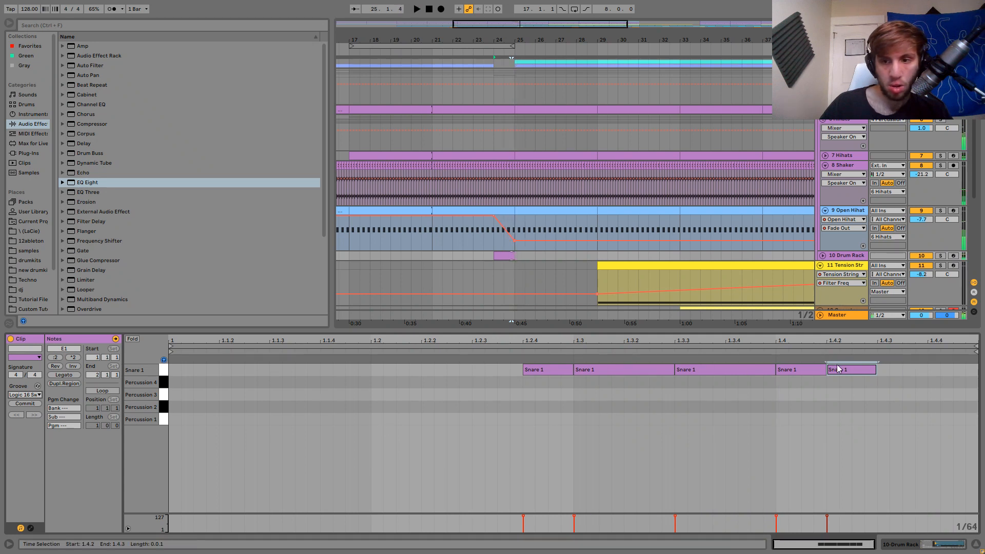
pyautogui.hotkey('ctrl', 'd')
pyautogui.hotkey('shift', 'Right')
pyautogui.hotkey('shift', 'Right')
pyautogui.hotkey('shift', 'Right')
pyautogui.hotkey('shift', 'Right')
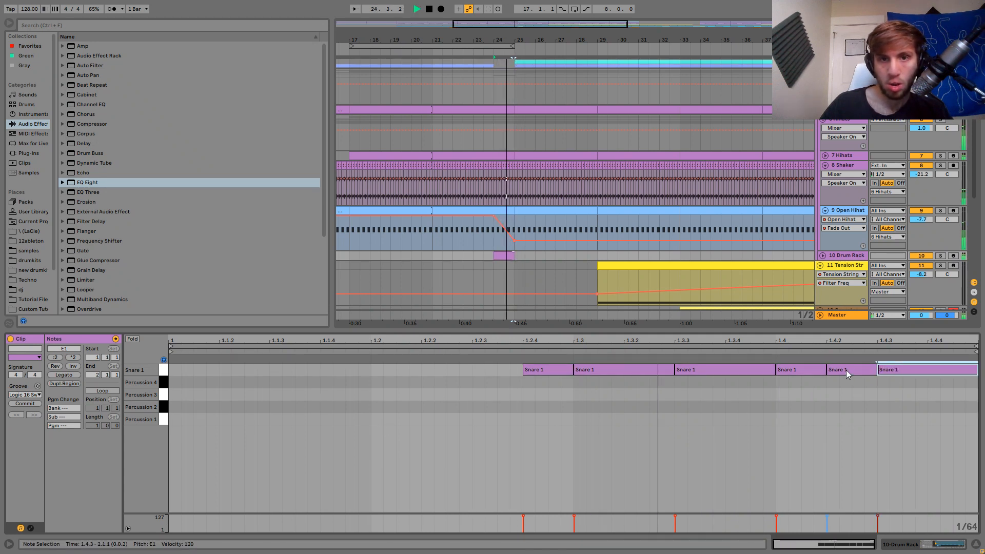
# Copy the snare fill clip from bar 24 to bar 40 on the Drum Rack track and audition it.
pyautogui.moveTo(519, 41); pyautogui.dragTo(518, 6)
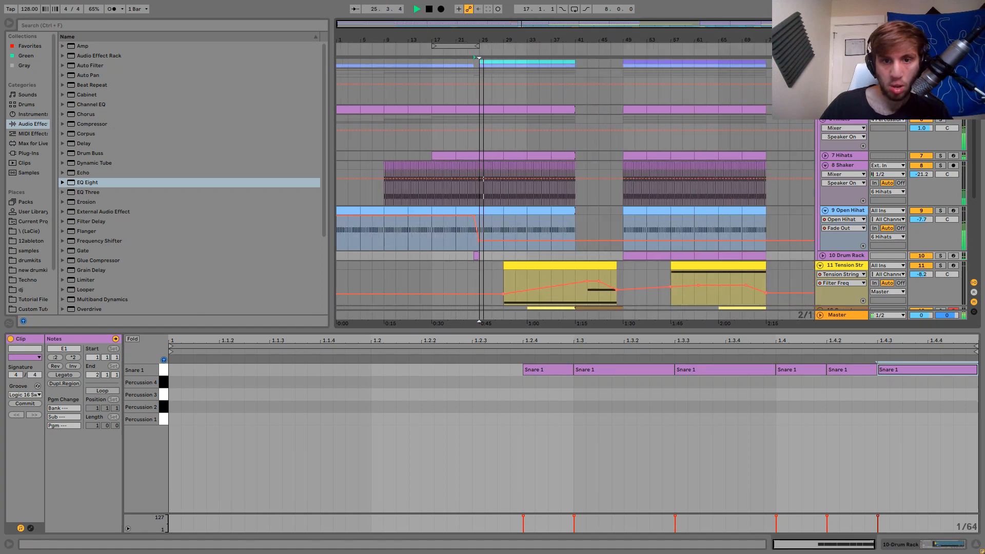
pyautogui.click(475, 256)
pyautogui.moveTo(475, 255); pyautogui.dragTo(573, 254)
pyautogui.press('space')
pyautogui.press('space')
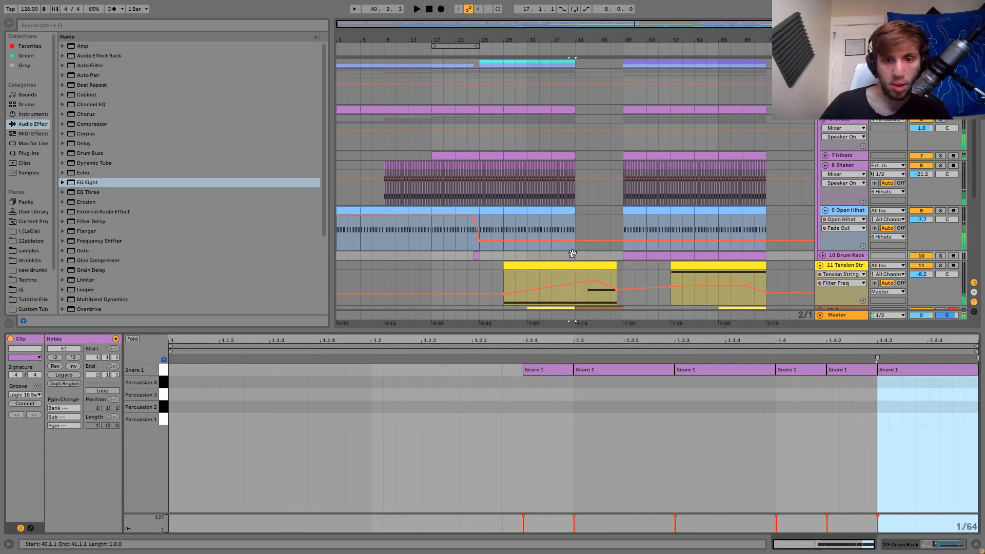
# Vary the copied fill by deleting the snare at 1.3 and putting sixteenth-note snares at 1.4.3 and 1.4.4, and play it.
pyautogui.doubleClick(624, 370)
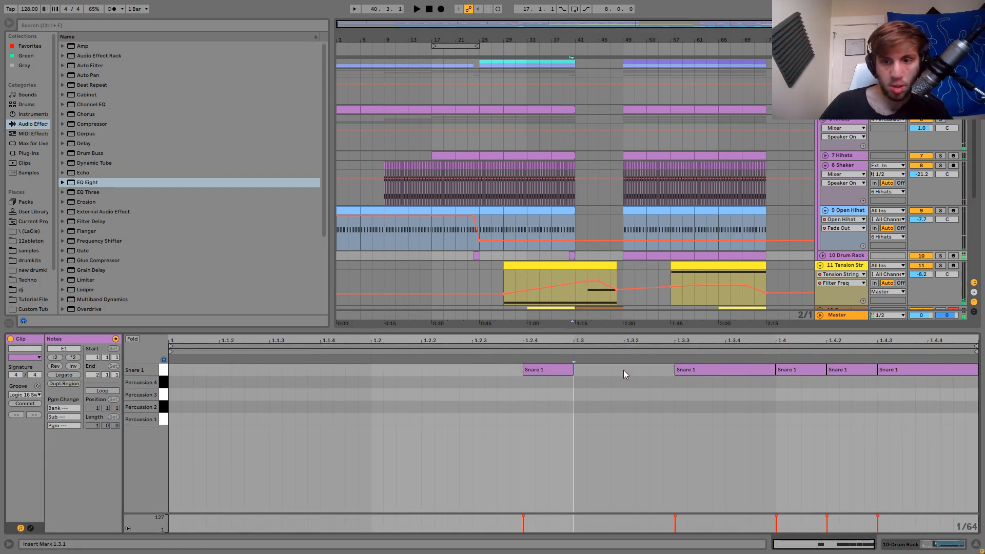
pyautogui.click(862, 373)
pyautogui.hotkey('ctrl', 'd')
pyautogui.hotkey('ctrl', 'd')
pyautogui.press('space')
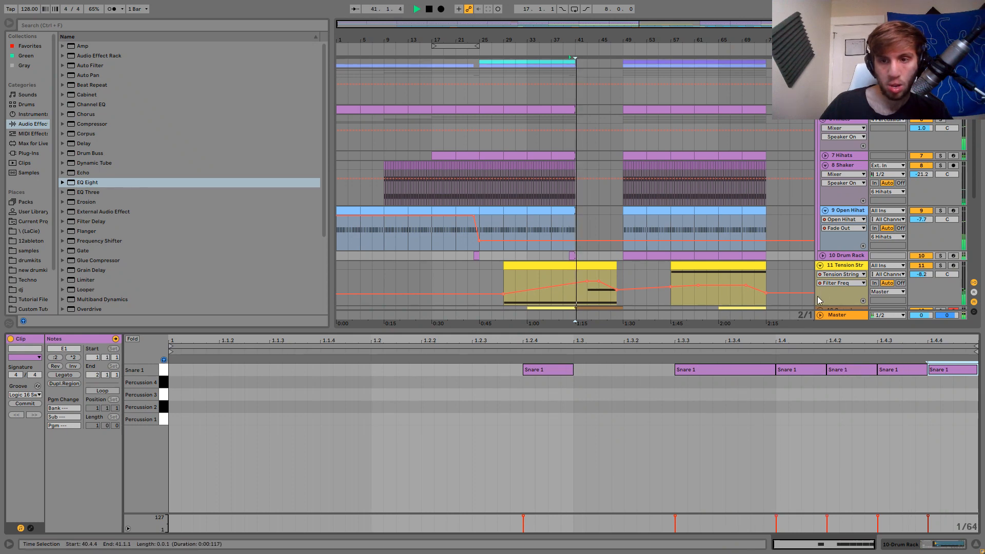
# Move the varied snare fill from bar 40 to bar 48 so it leads into bar 49.
pyautogui.click(837, 266)
pyautogui.scroll(-2, 695, 333)
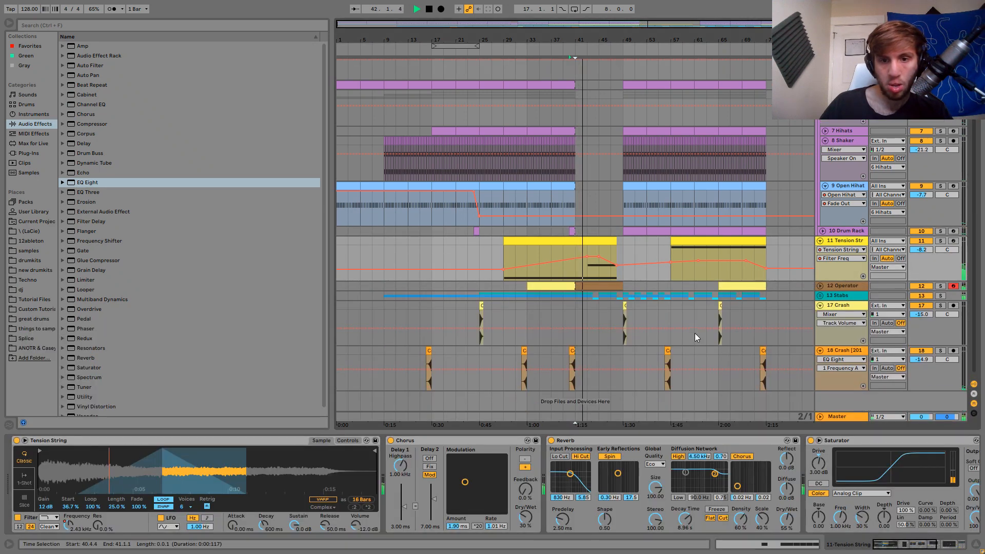
pyautogui.click(571, 347)
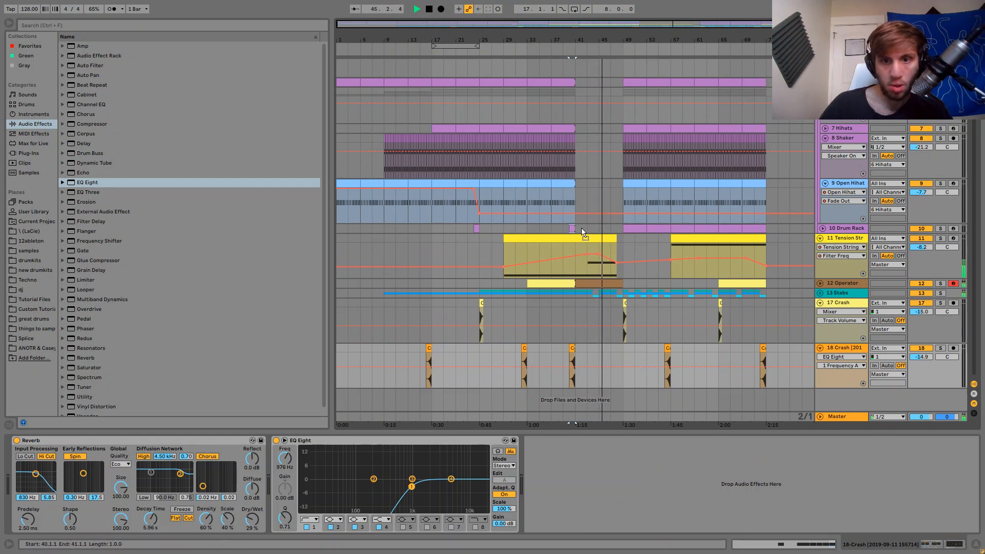
pyautogui.click(618, 227)
pyautogui.moveTo(618, 228); pyautogui.dragTo(619, 227)
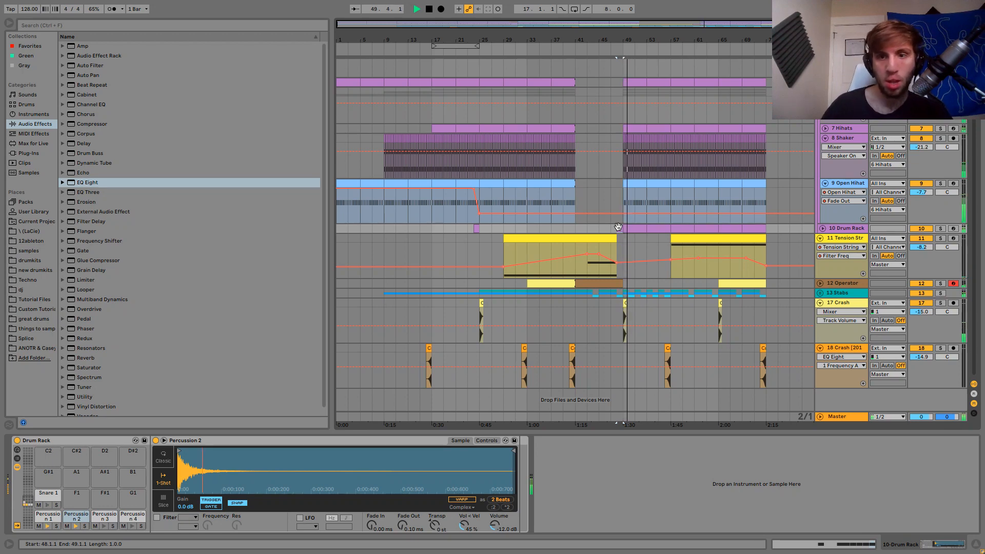
# Extend the moved fill's snare at 1.4.3 to the end of the bar, replacing the last sixteenth hit, and play the transition into bar 49.
pyautogui.doubleClick(618, 227)
pyautogui.press('space')
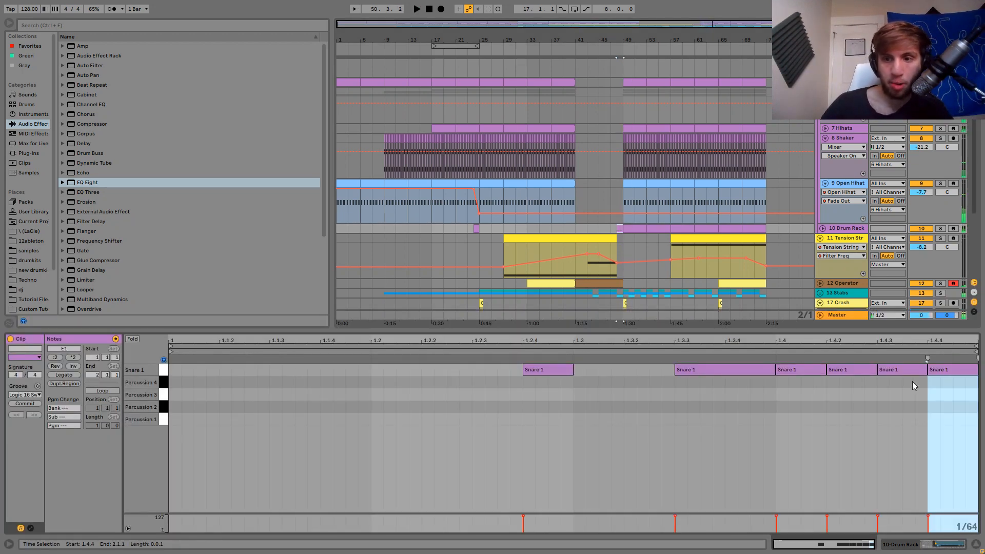
pyautogui.click(904, 372)
pyautogui.hotkey('shift', 'Right')
pyautogui.hotkey('shift', 'Right')
pyautogui.hotkey('shift', 'Right')
pyautogui.hotkey('shift', 'Right')
pyautogui.press('space')
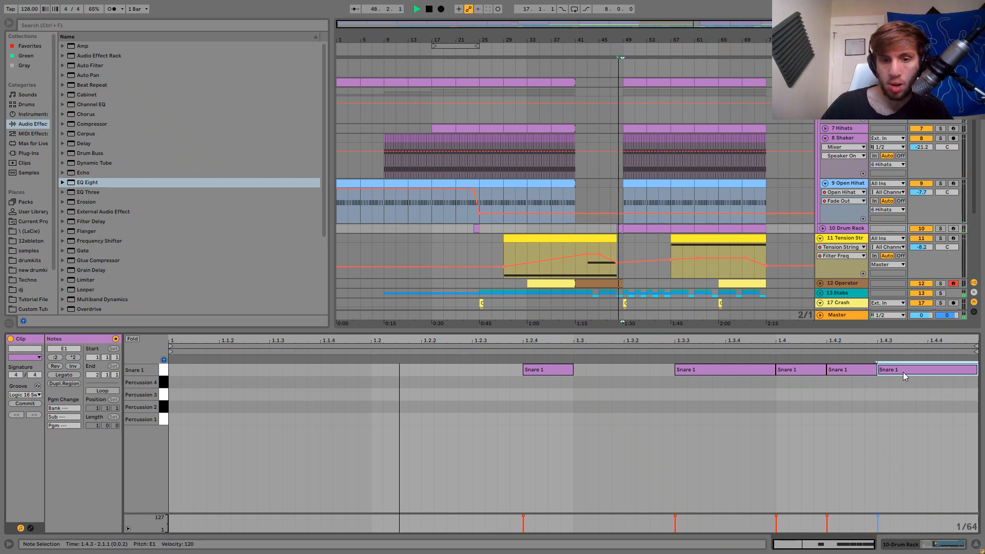
pyautogui.click(911, 546)
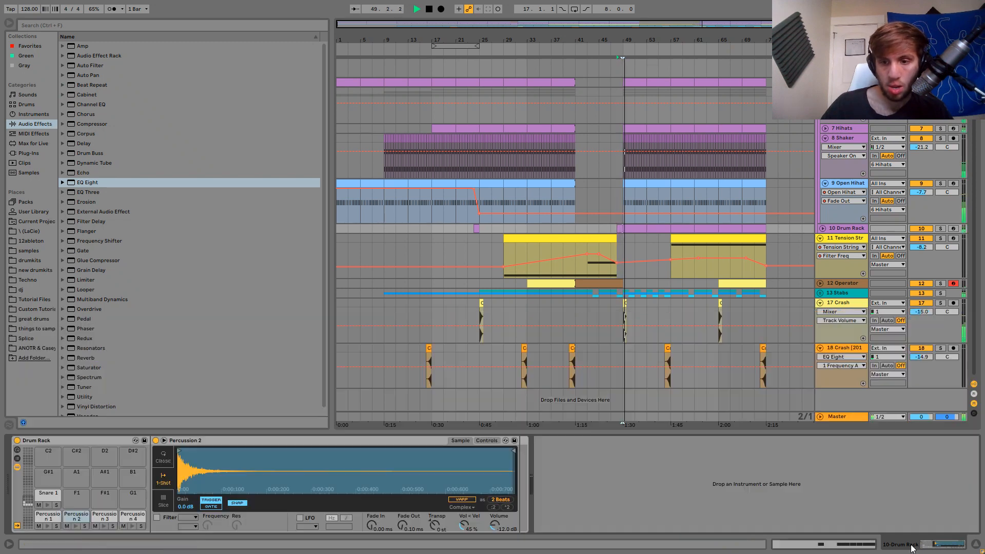
pyautogui.press('space')
# Change the first snare note of the percussion clip at bar 49 to Percussion 2, auditioning alternatives from the clip start.
pyautogui.doubleClick(618, 227)
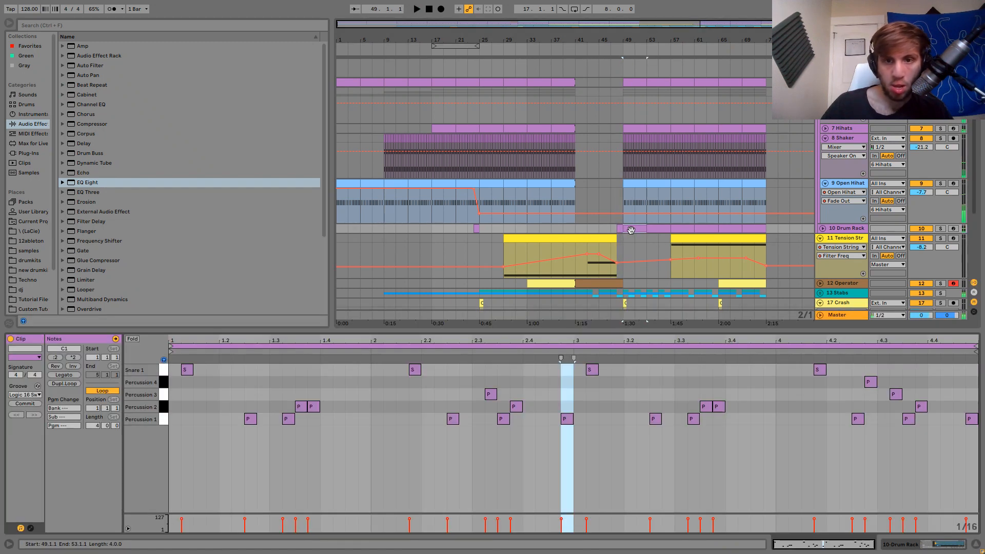
pyautogui.click(186, 373)
pyautogui.press('Down')
pyautogui.press('Down')
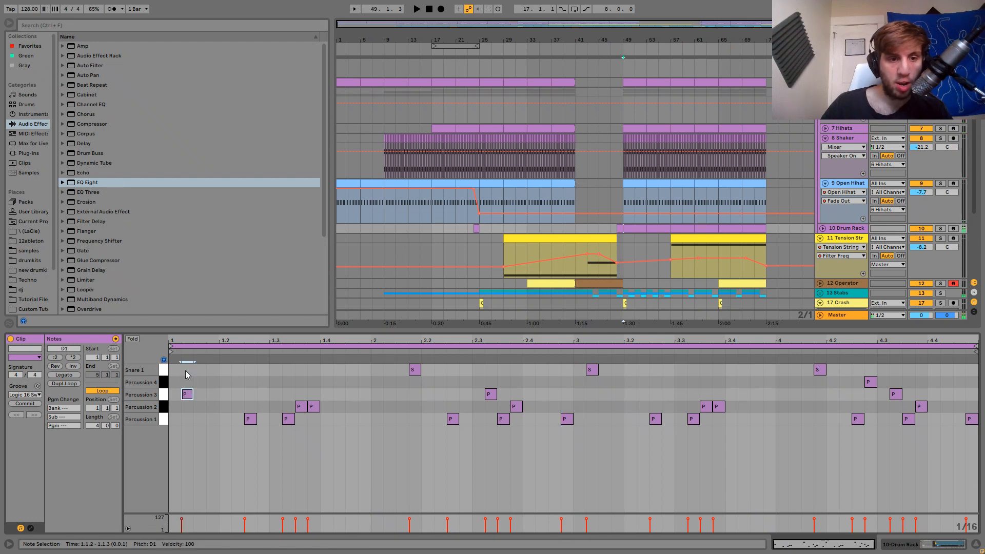
pyautogui.press('Down')
pyautogui.press('space')
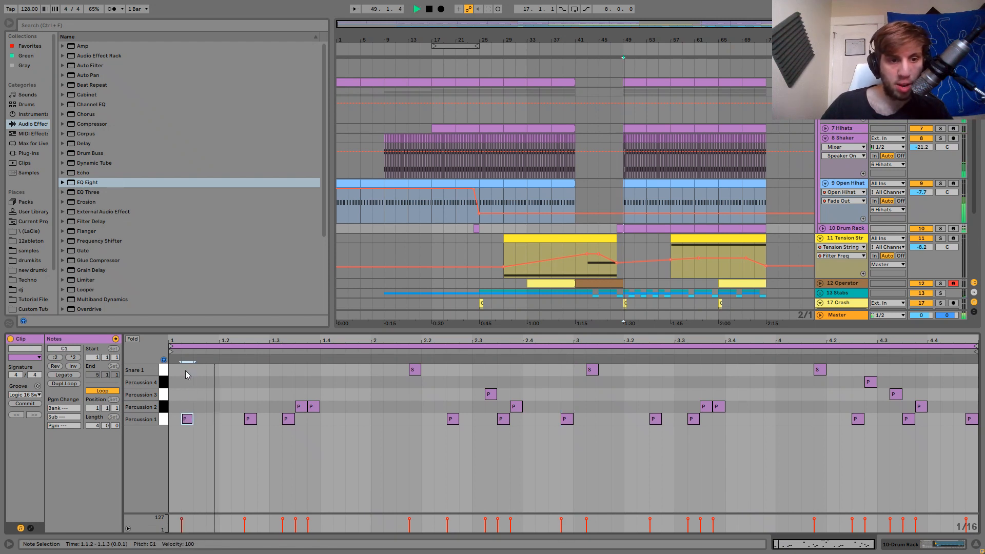
pyautogui.press('space')
pyautogui.press('Up')
pyautogui.press('space')
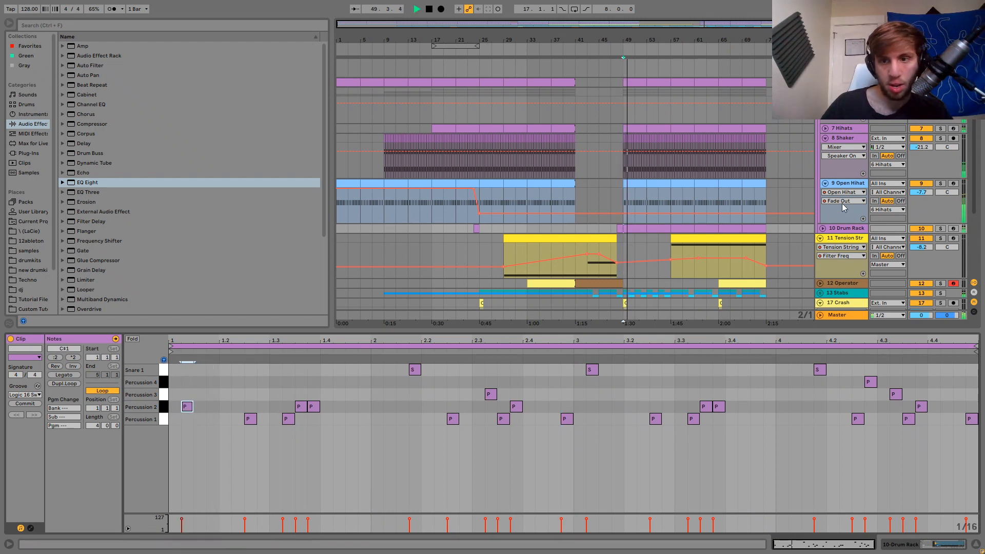
# Recolor the edited percussion clip at bars 49 to 53 lime green and place the insert marker at bar 41.
pyautogui.click(849, 232)
pyautogui.rightClick(634, 231)
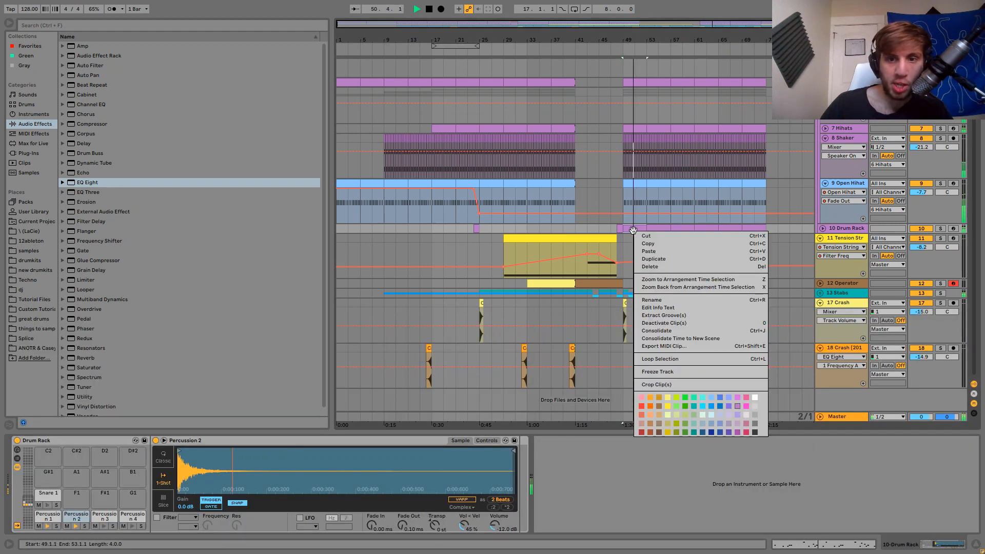
pyautogui.click(677, 397)
pyautogui.press('space')
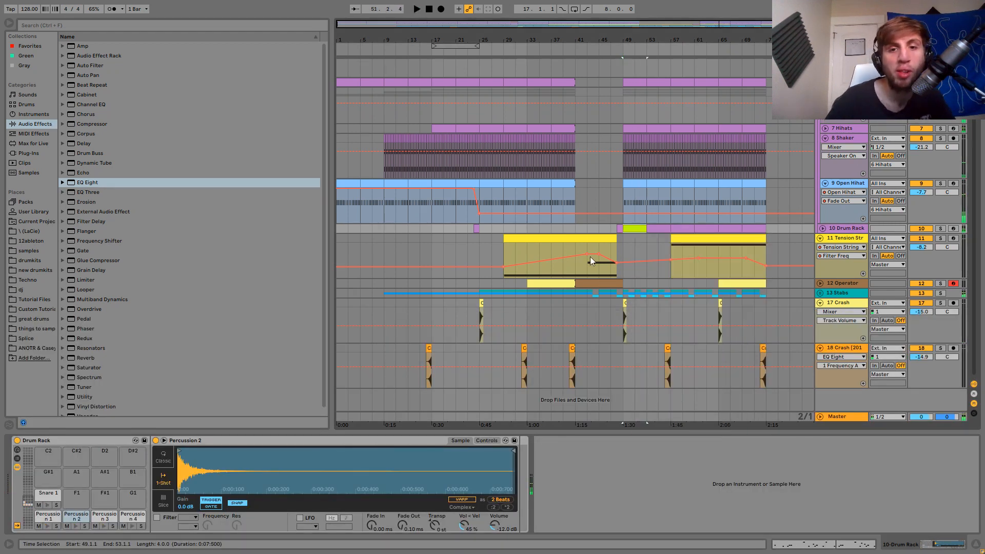
pyautogui.click(574, 226)
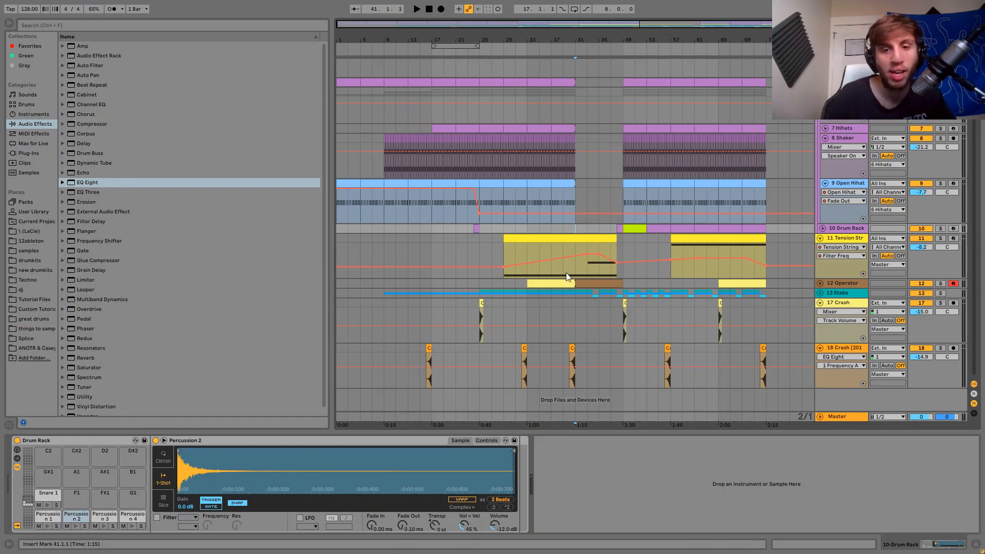
# Play the reversed crash leading into bar 41 and raise its track's Reverb decay time to 7.15 s.
pyautogui.click(569, 349)
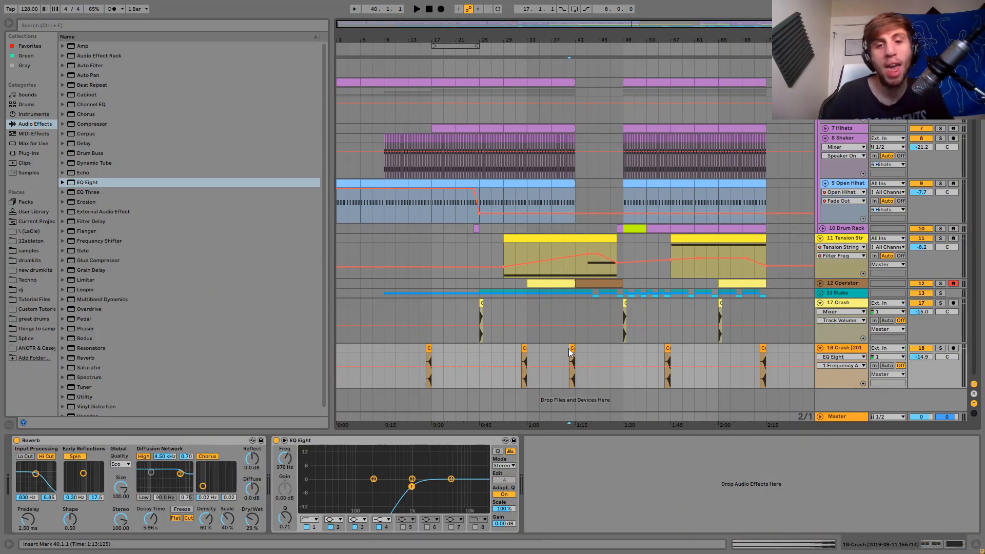
pyautogui.press('space')
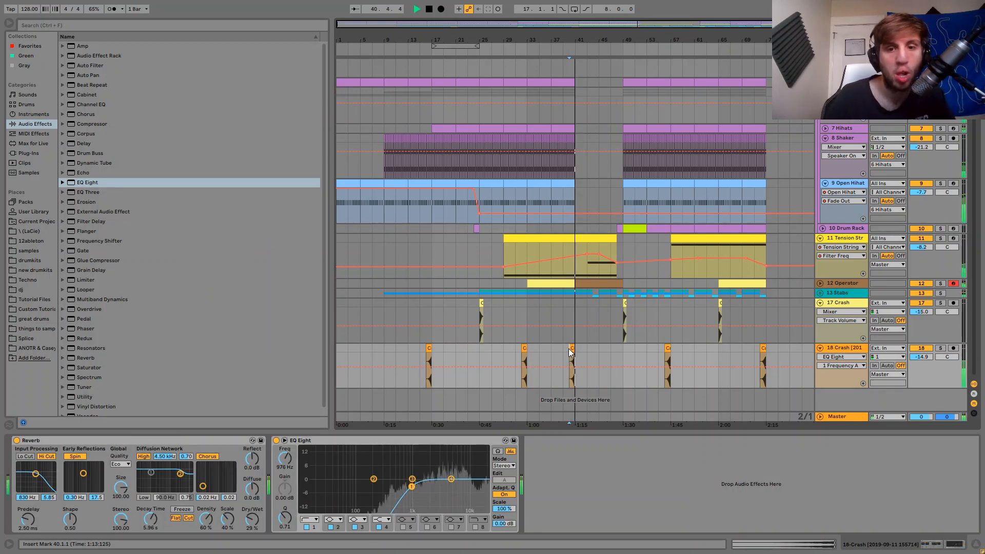
pyautogui.press('space')
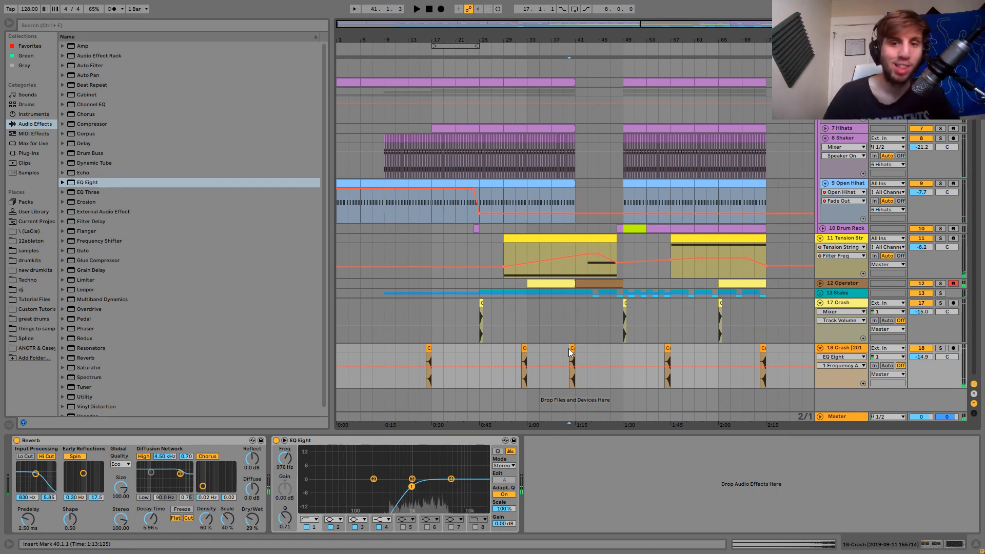
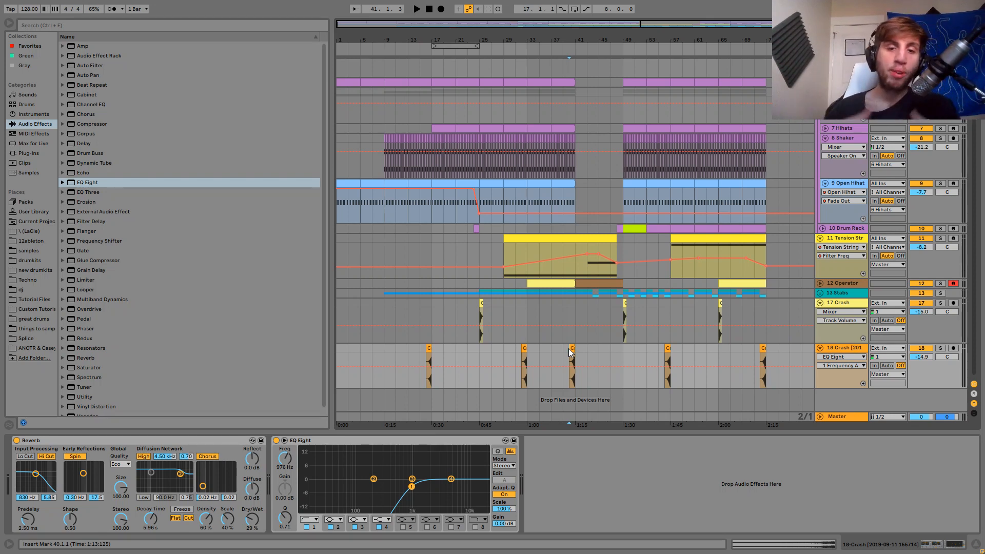
pyautogui.press('space')
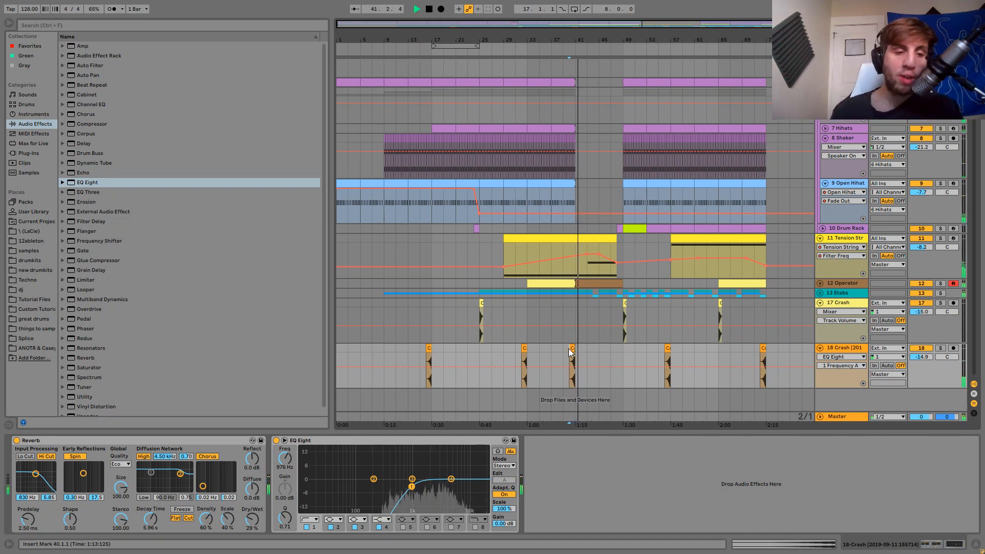
pyautogui.press('space')
pyautogui.moveTo(153, 528); pyautogui.dragTo(153, 522)
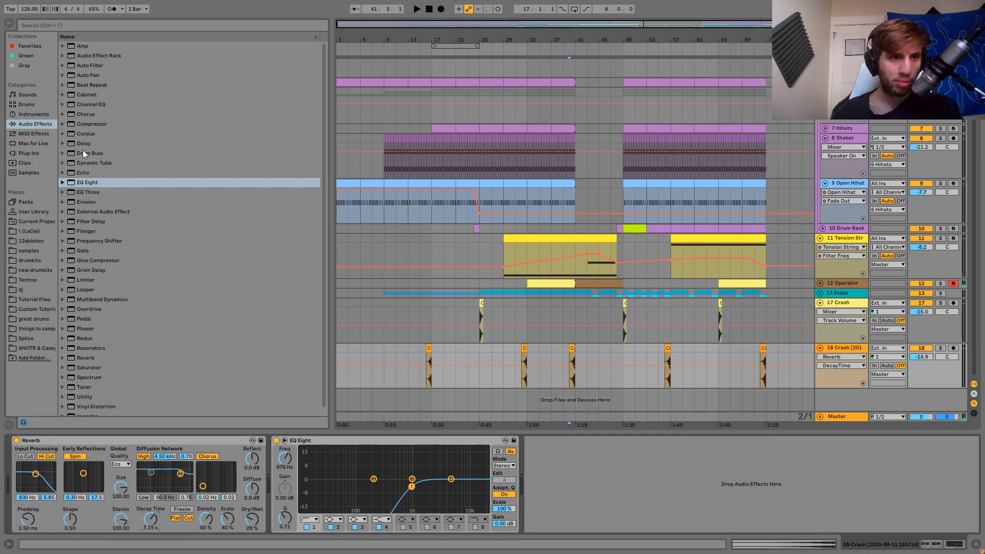
# Insert a Delay before the Reverb on the reversed crash track, with 60% feedback and 46% dry/wet, auditioning from bar 40.
pyautogui.moveTo(84, 143); pyautogui.dragTo(66, 212)
pyautogui.moveTo(36, 424); pyautogui.dragTo(32, 451)
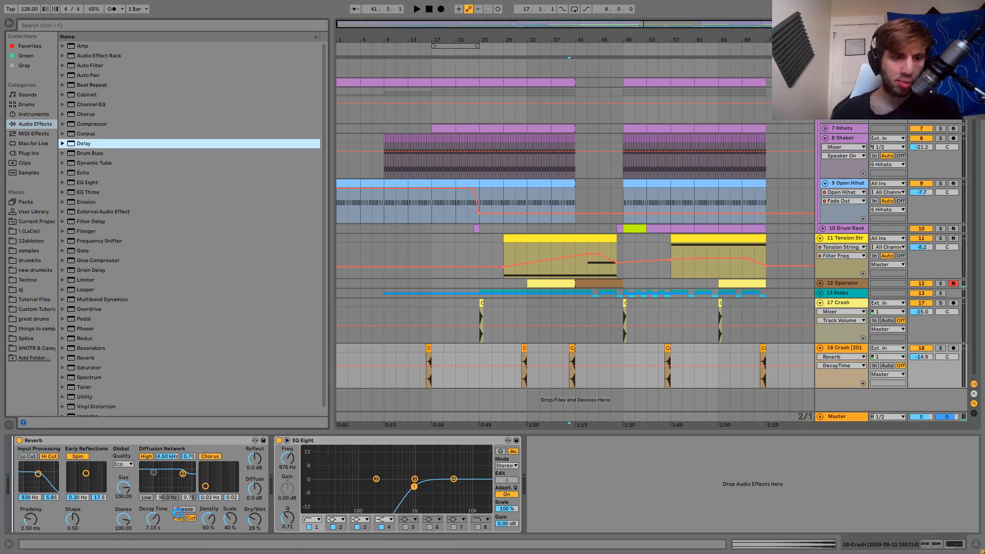
pyautogui.moveTo(171, 525); pyautogui.dragTo(156, 528)
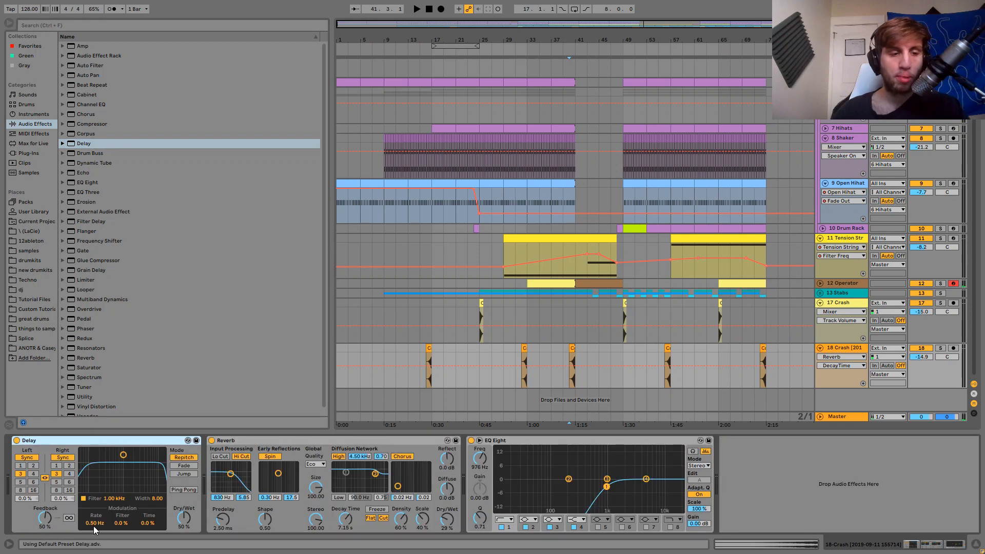
pyautogui.press('space')
pyautogui.moveTo(41, 520); pyautogui.dragTo(41, 513)
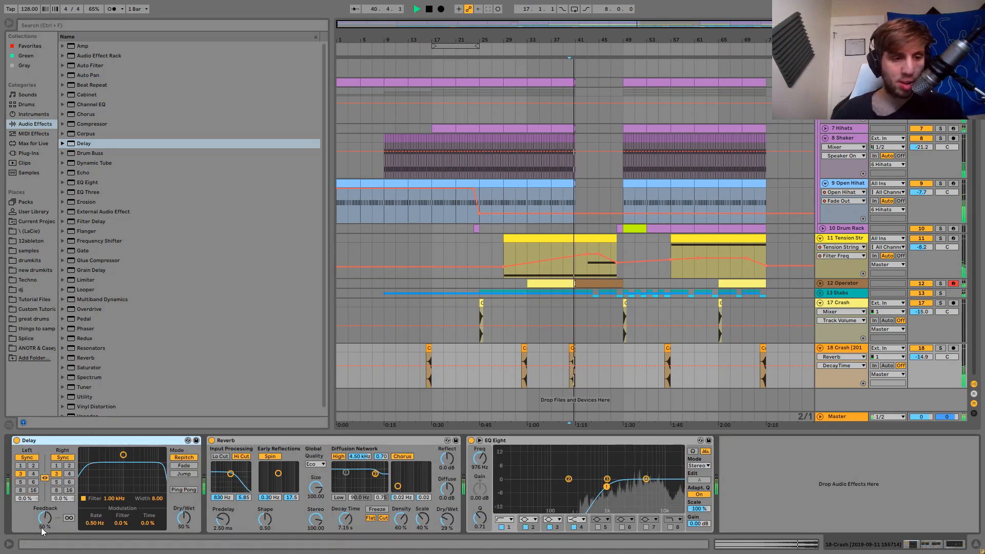
pyautogui.moveTo(186, 527); pyautogui.dragTo(185, 530)
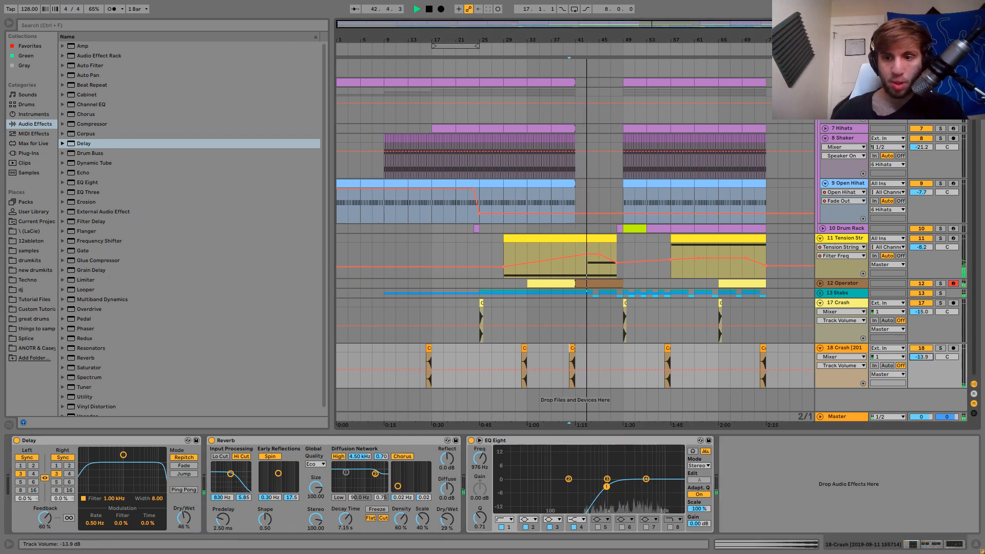
# Raise the reversed crash track's volume to -12.6 dB and collapse the 17 Crash track.
pyautogui.moveTo(918, 362); pyautogui.dragTo(919, 359)
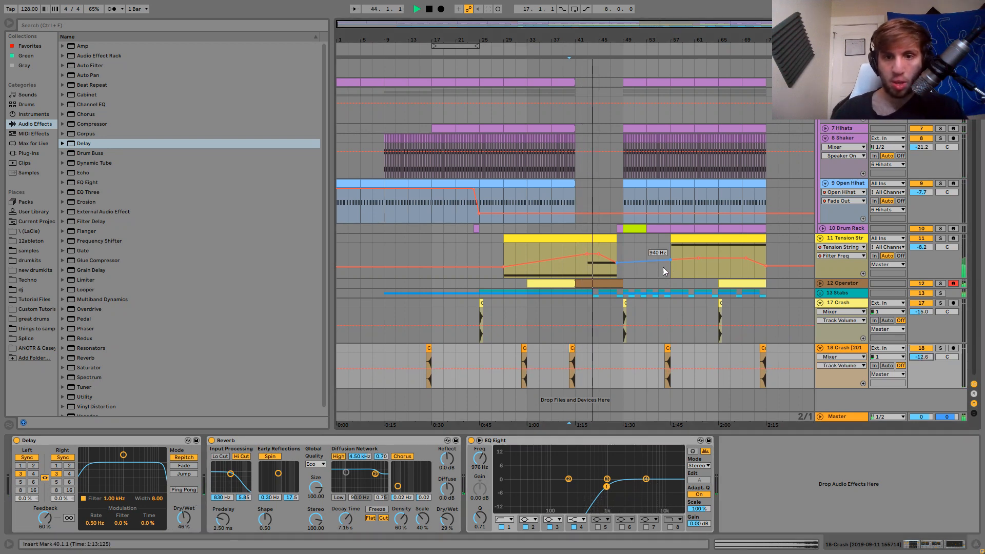
pyautogui.click(612, 303)
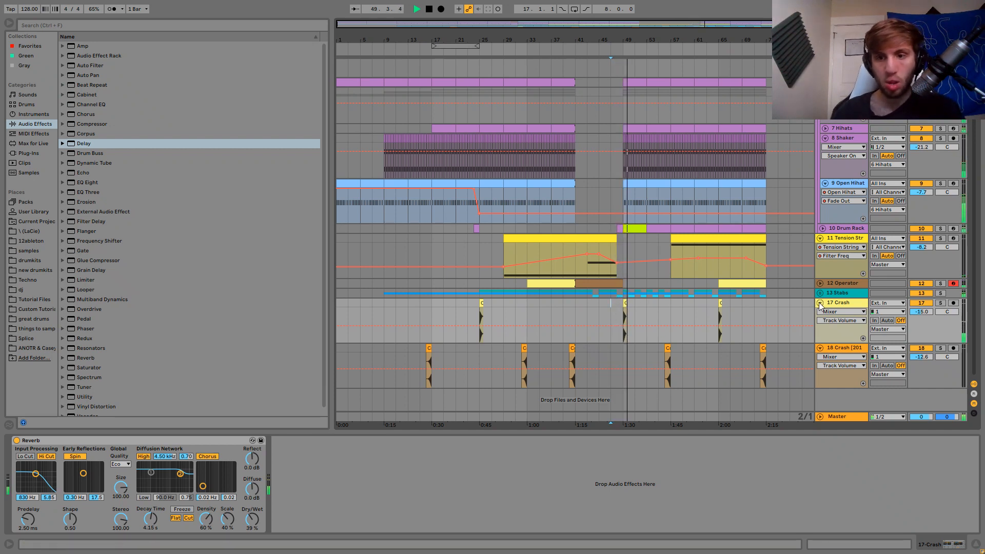
pyautogui.scroll(1, 769, 300)
# In the bar 48 fill, layer Percussion 4 from 1.4.3 to the bar's end and split the final snare into two sixteenths.
pyautogui.doubleClick(736, 296)
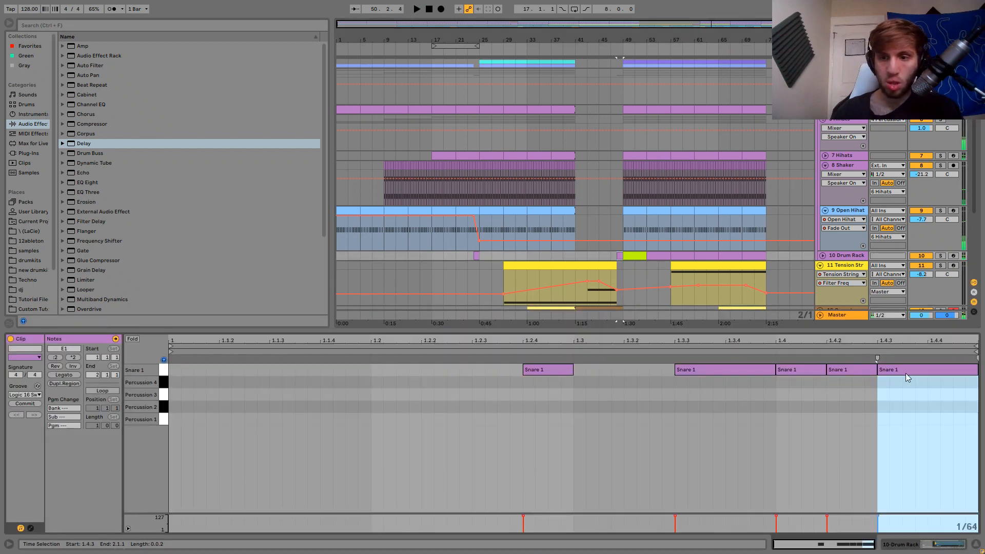
pyautogui.doubleClick(929, 383)
pyautogui.press('Up')
pyautogui.hotkey('shift', 'Right')
pyautogui.hotkey('shift', 'Right')
pyautogui.hotkey('shift', 'Right')
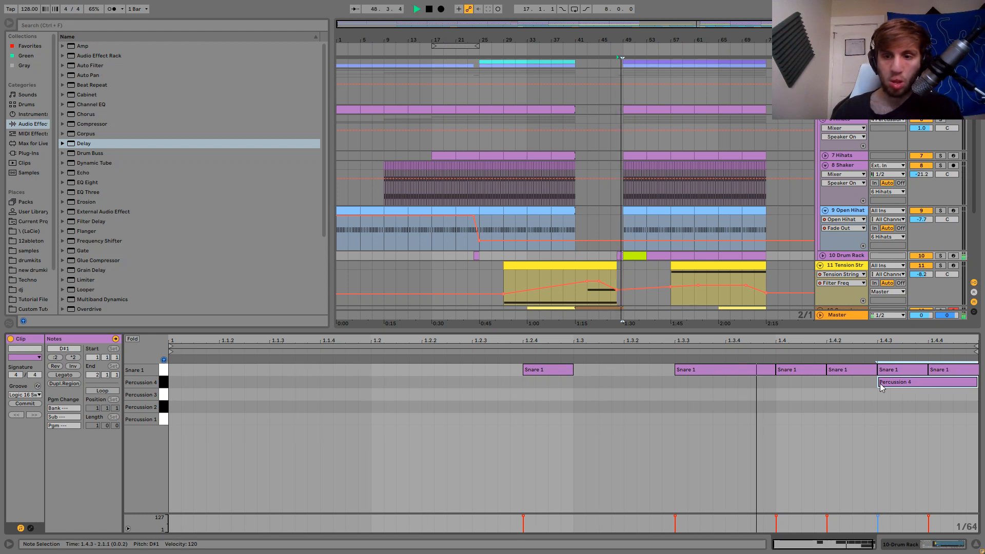
pyautogui.click(844, 267)
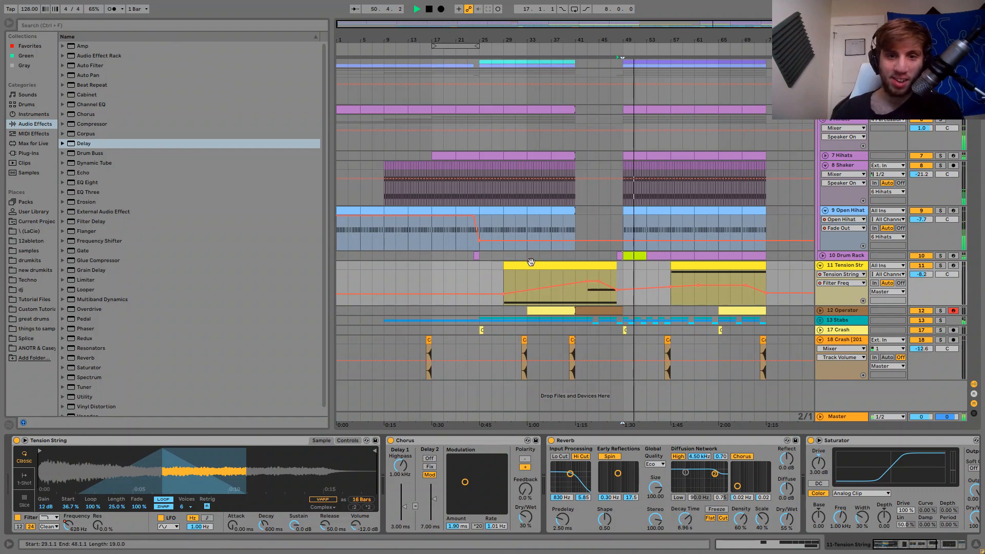
# Layer a Percussion 4 note under the last snare at 1.4.3 in the bar 24 fill and play it.
pyautogui.doubleClick(474, 255)
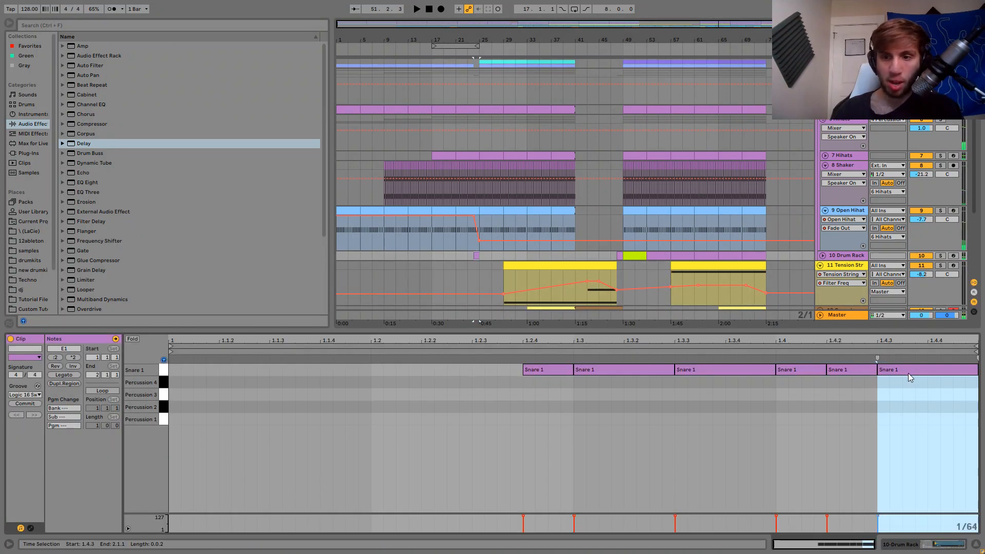
pyautogui.moveTo(907, 369); pyautogui.dragTo(917, 388)
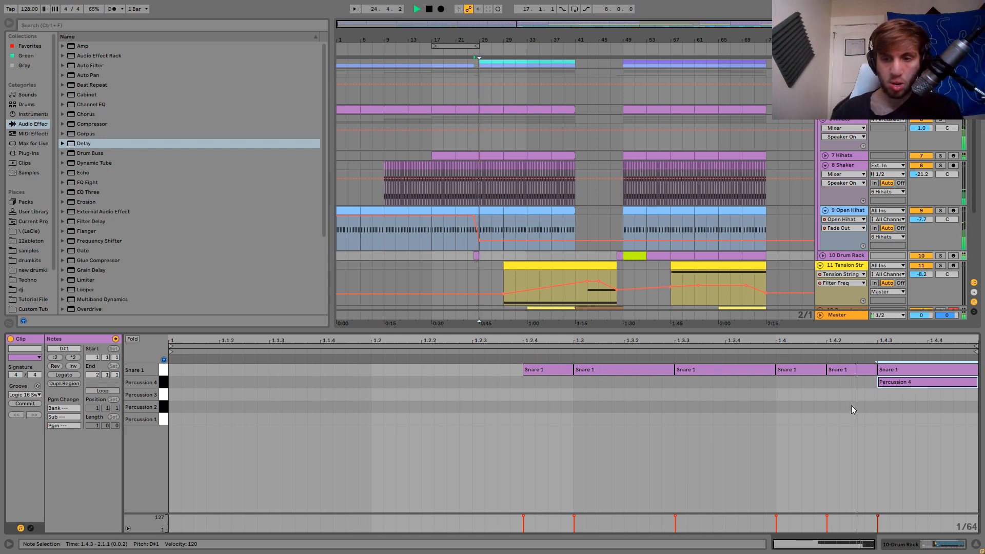
pyautogui.press('space')
# Try an extra Snare 1 hit at 1.2.3 in the bar 48 fill, audition it and delete it.
pyautogui.click(619, 255)
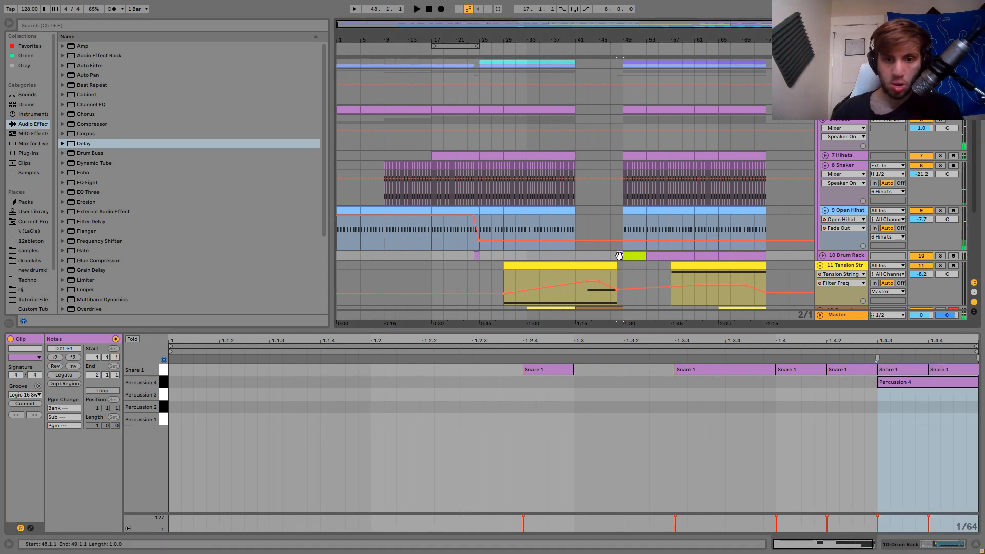
pyautogui.moveTo(544, 371); pyautogui.dragTo(494, 371)
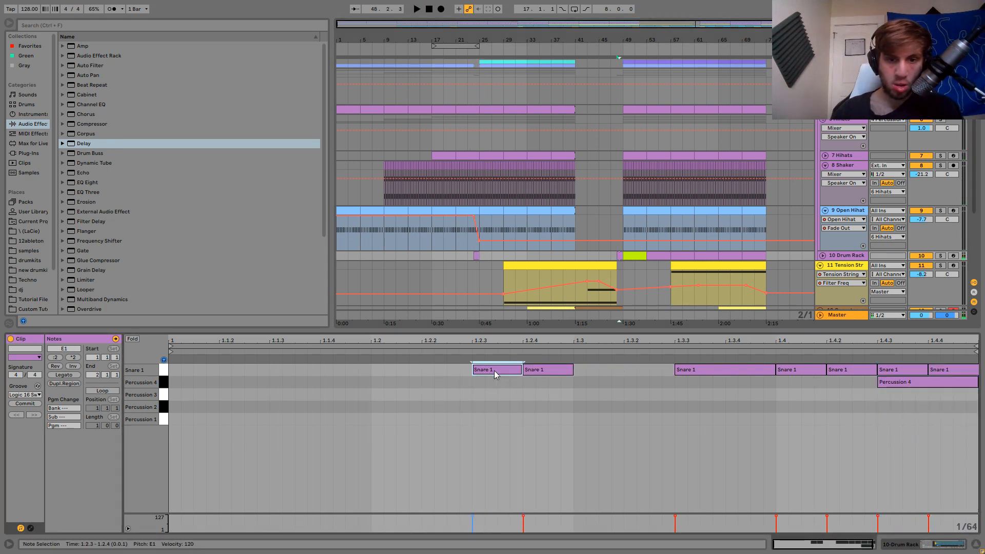
pyautogui.press('space')
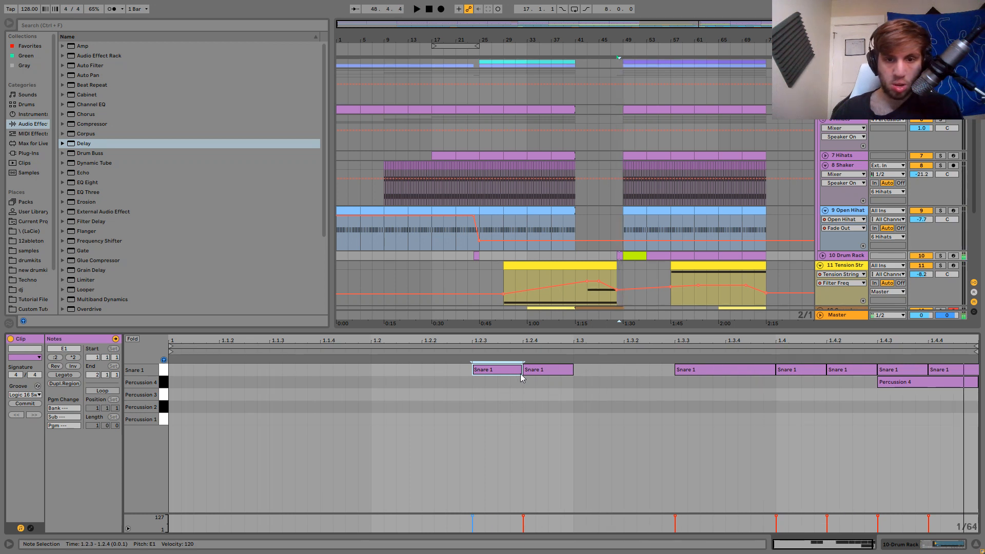
pyautogui.click(525, 370)
pyautogui.press('space')
pyautogui.click(520, 373)
pyautogui.press('Delete')
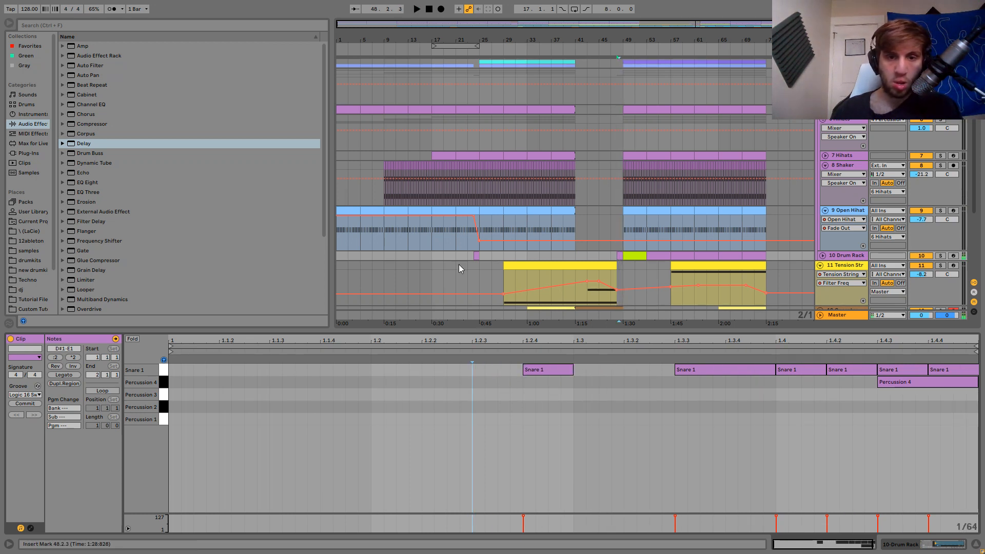
# Add a Snare 1 sixteenth hit at 1.2.3 in the bar 24 fill and play the transition into bar 25.
pyautogui.click(477, 255)
pyautogui.doubleClick(498, 370)
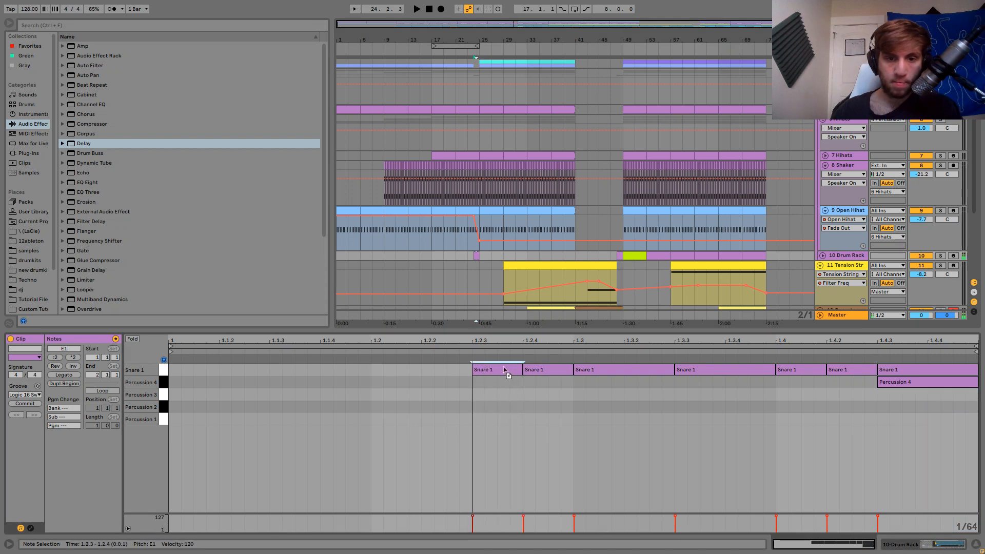
pyautogui.press('Right')
pyautogui.press('space')
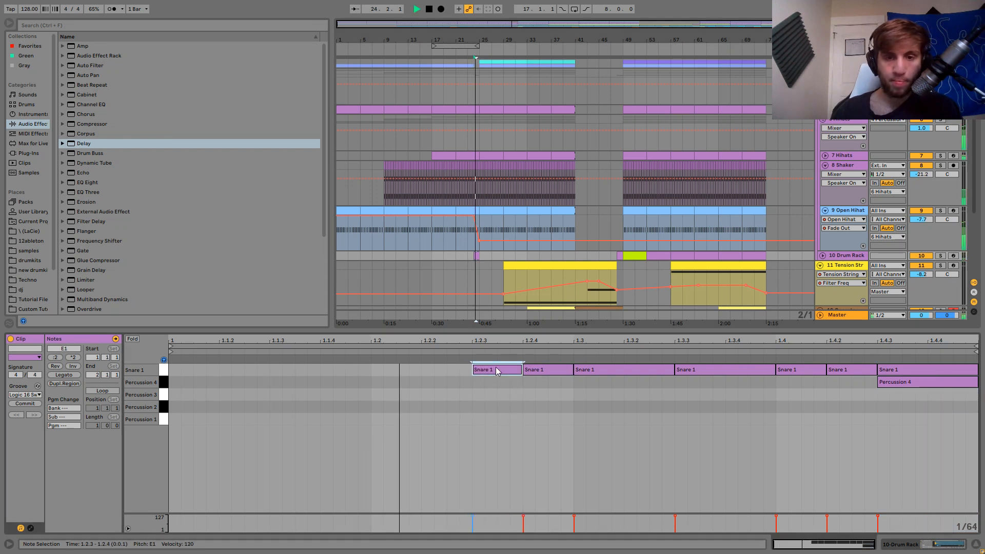
pyautogui.doubleClick(844, 265)
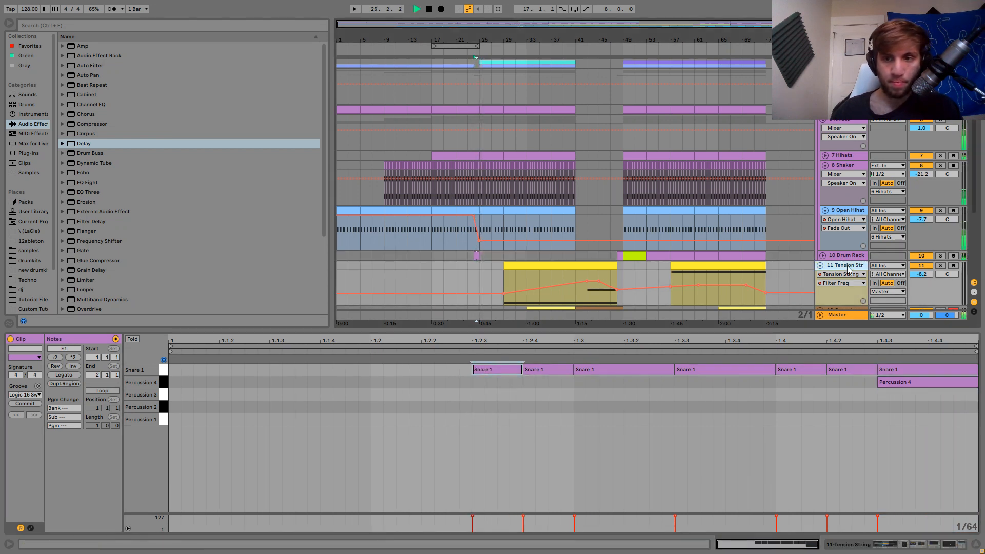
# Lower the velocity of the bar 24 fill's first snare to about 83 and collapse the Tension String track.
pyautogui.doubleClick(476, 256)
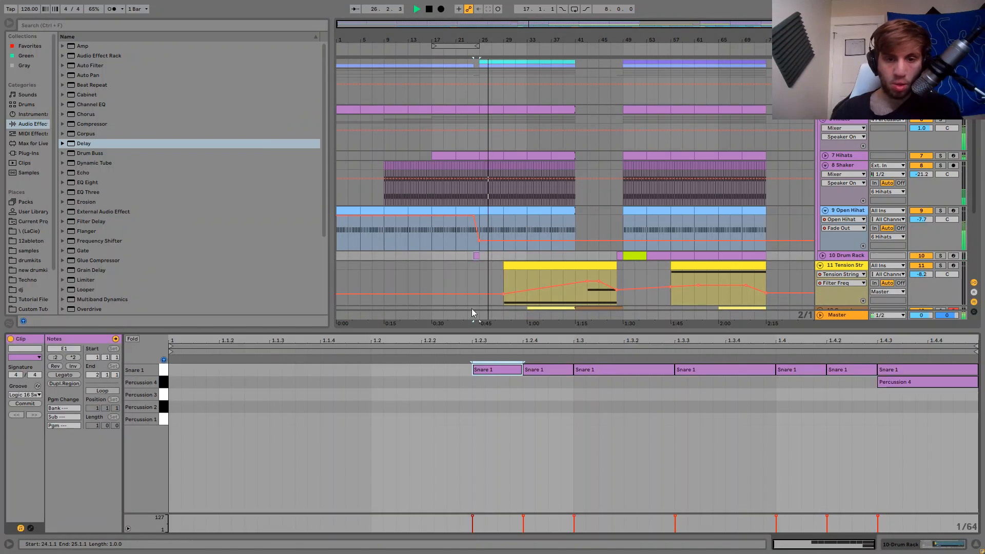
pyautogui.moveTo(474, 507); pyautogui.dragTo(472, 517)
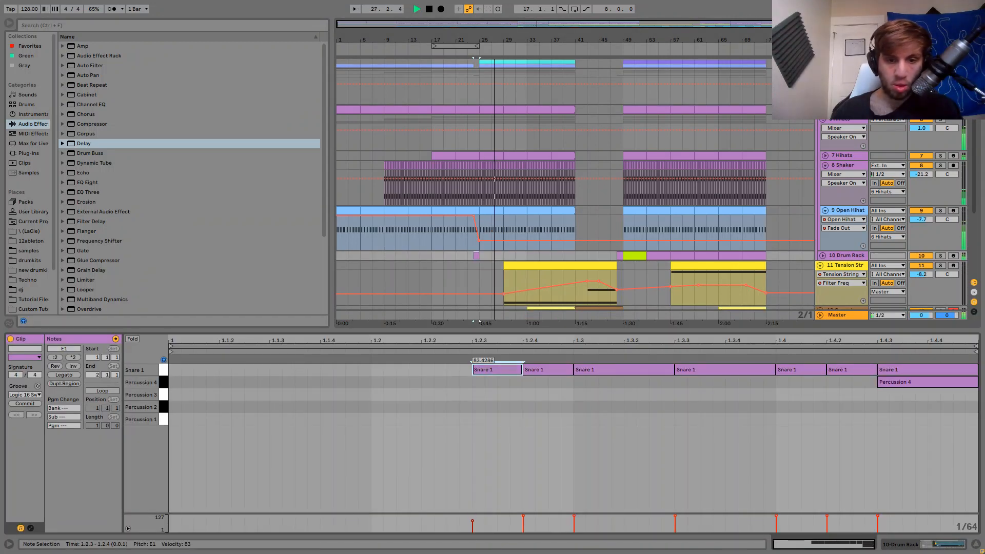
pyautogui.click(849, 257)
pyautogui.click(820, 266)
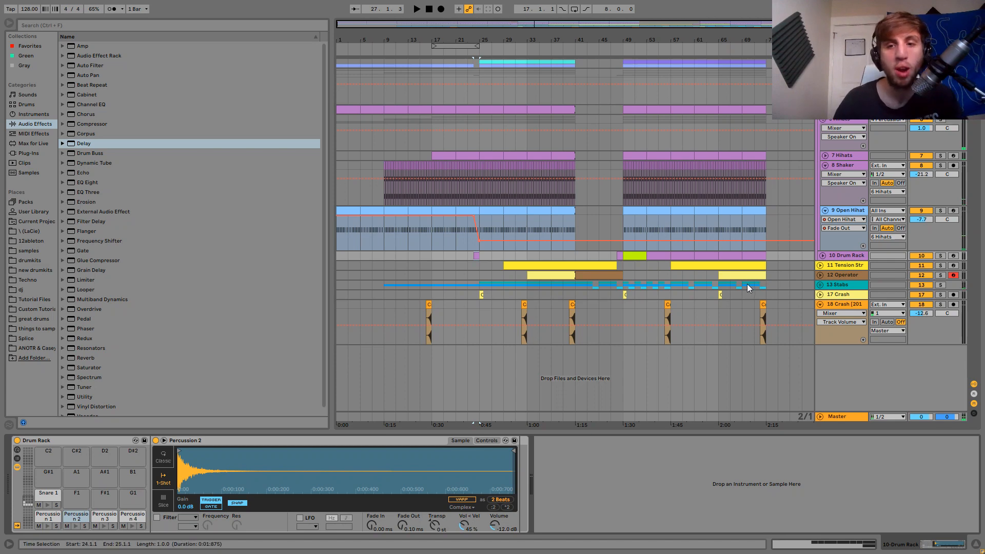
# Set the arrangement loop to bars 69 to 71 around the stabs.
pyautogui.click(720, 285)
pyautogui.moveTo(722, 287); pyautogui.dragTo(765, 286)
pyautogui.hotkey('ctrl', 'l')
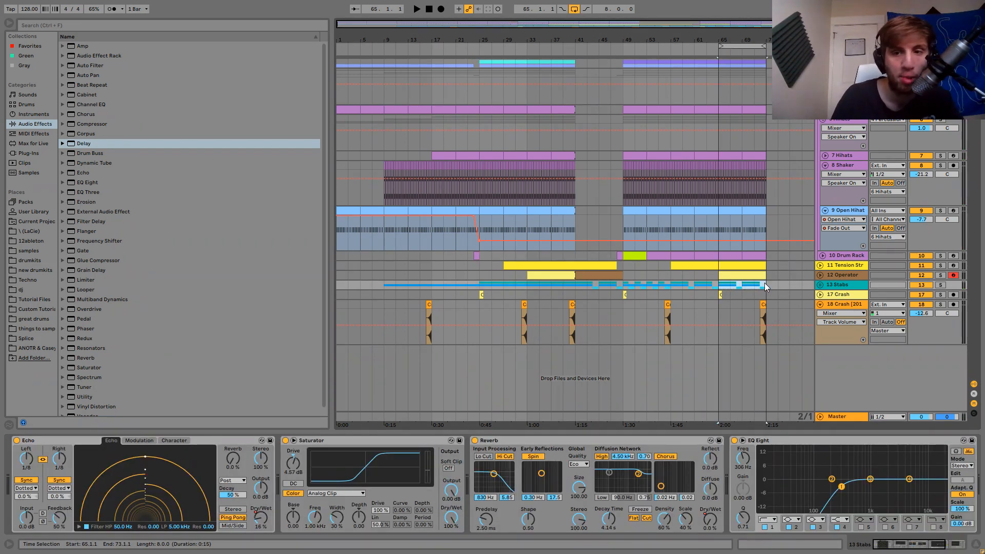
pyautogui.click(743, 287)
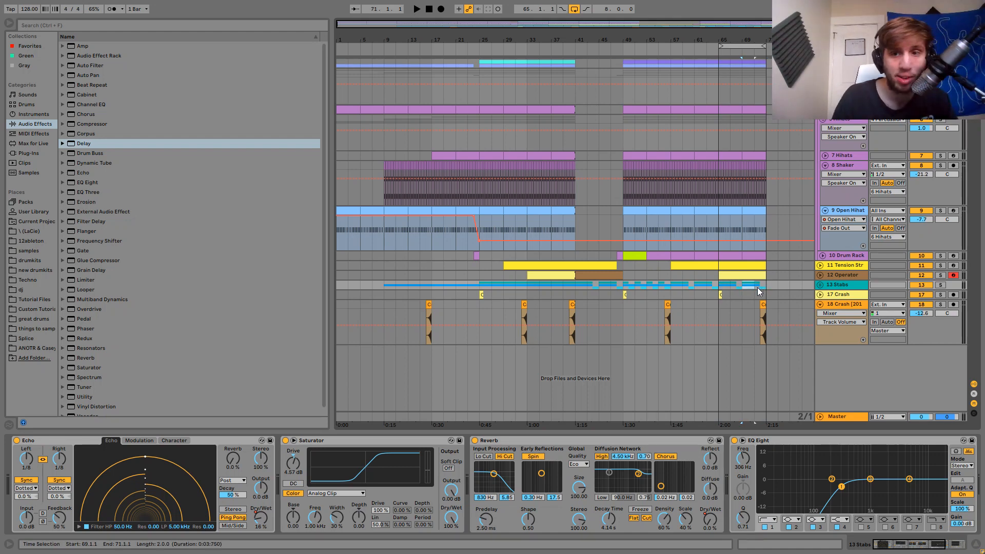
pyautogui.moveTo(743, 287); pyautogui.dragTo(759, 290)
pyautogui.hotkey('ctrl', 'l')
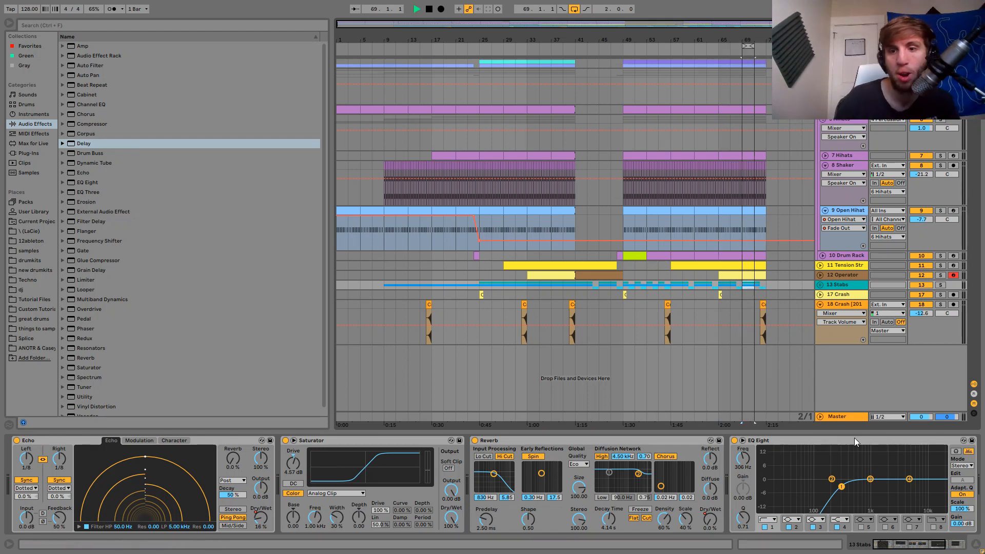
# Play the looped section in Session View and check the reversed crash track's level against the other tracks.
pyautogui.press('space')
pyautogui.press('Tab')
pyautogui.press('space')
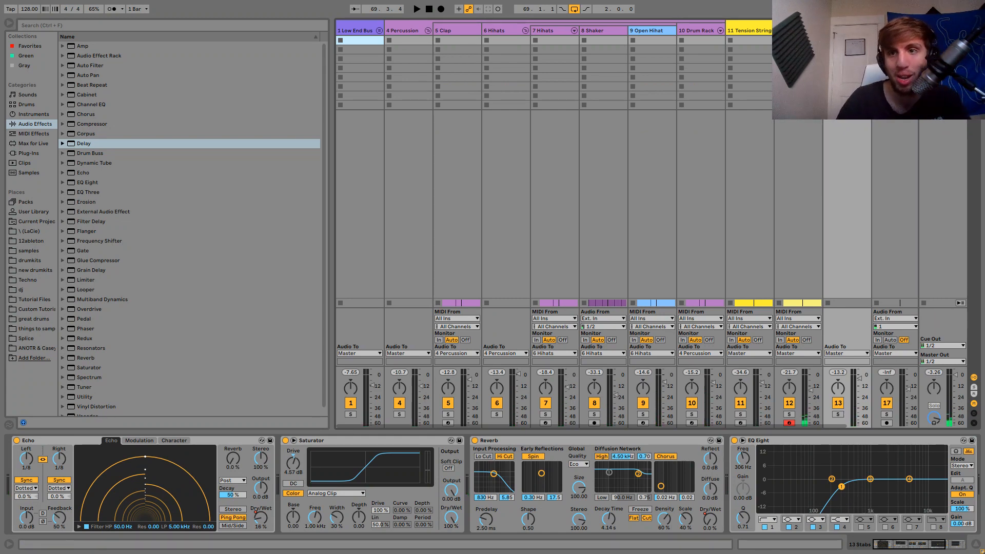
pyautogui.click(895, 30)
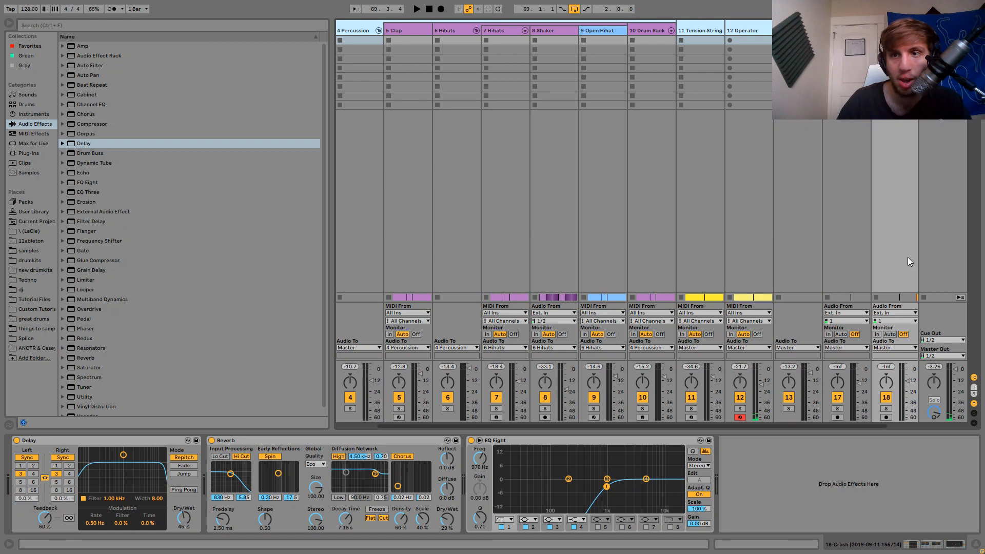
pyautogui.press('space')
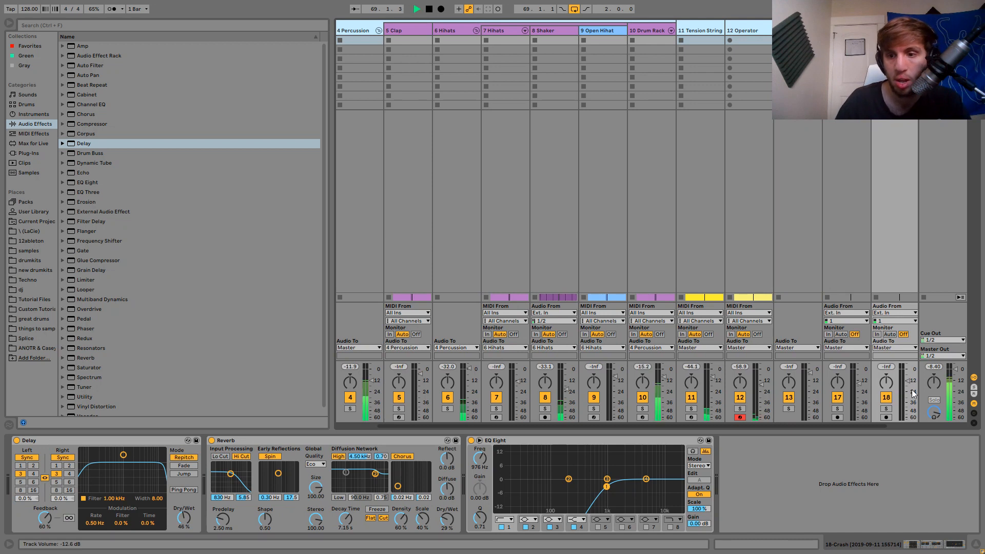
pyautogui.click(907, 382)
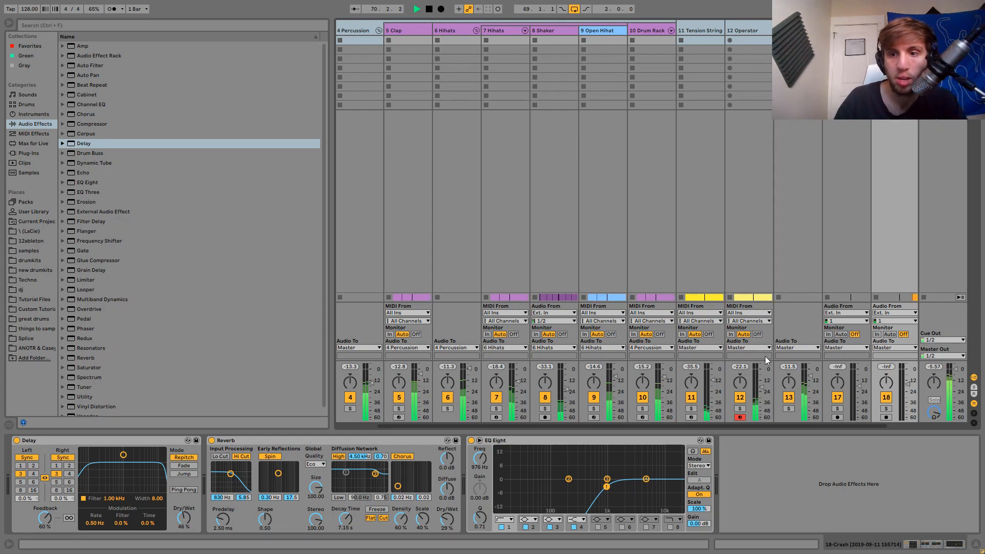
# Raise the Drum Buss transients on the Low End Bus to 0.21 while the loop plays.
pyautogui.hscroll(-1, 765, 356)
pyautogui.click(353, 26)
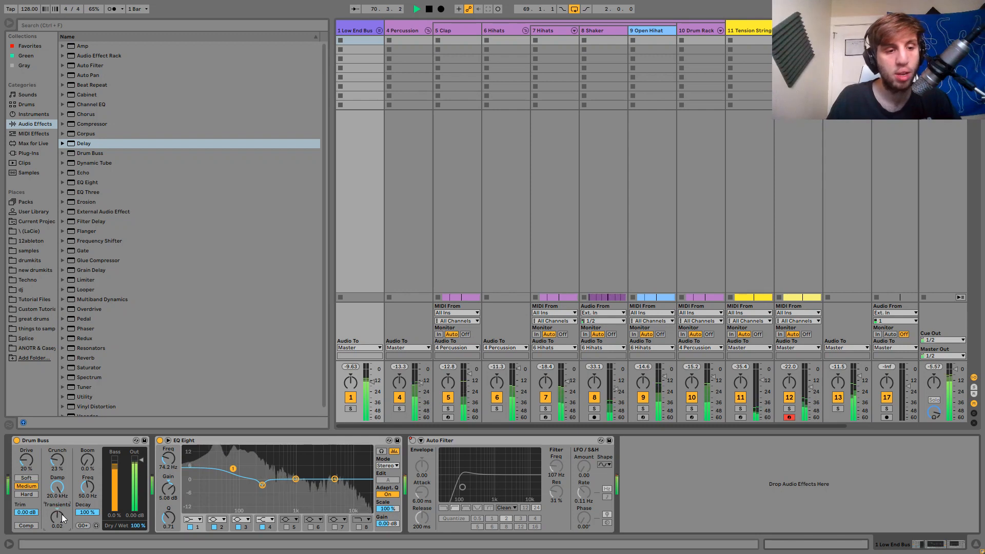
pyautogui.moveTo(61, 514); pyautogui.dragTo(62, 508)
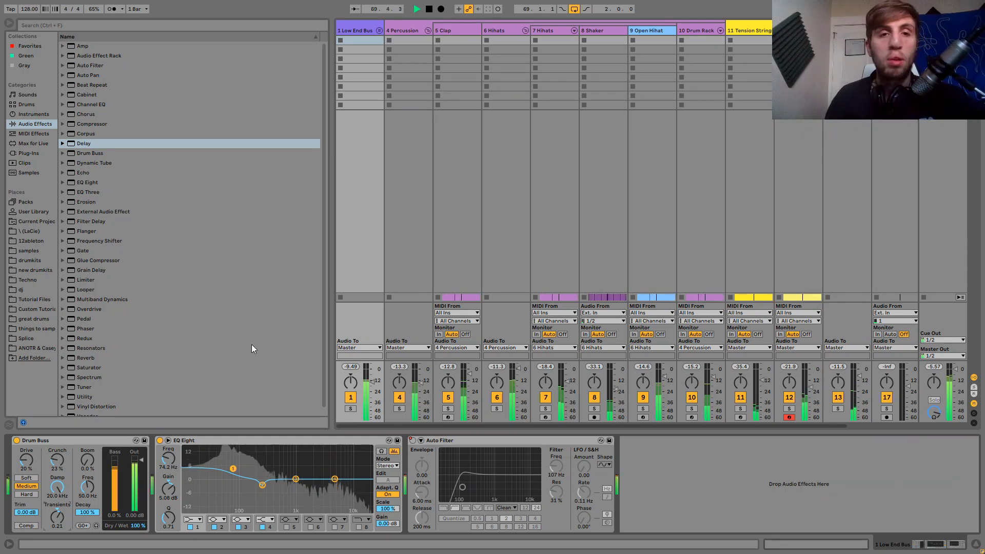
# Solo the Percussion group, move its EQ Eight high-shelf boost down to about 5.5 kHz, and unsolo the group.
pyautogui.click(399, 409)
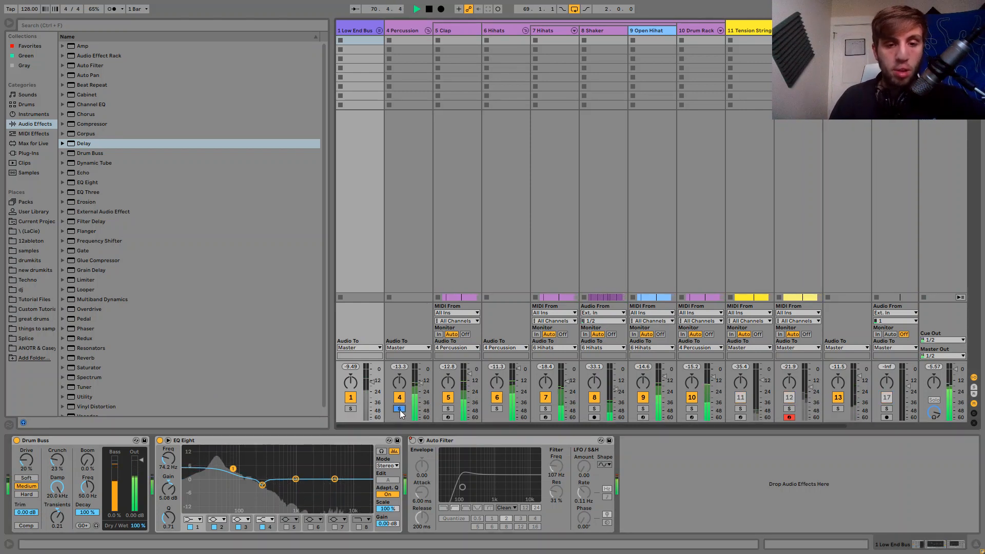
pyautogui.click(408, 31)
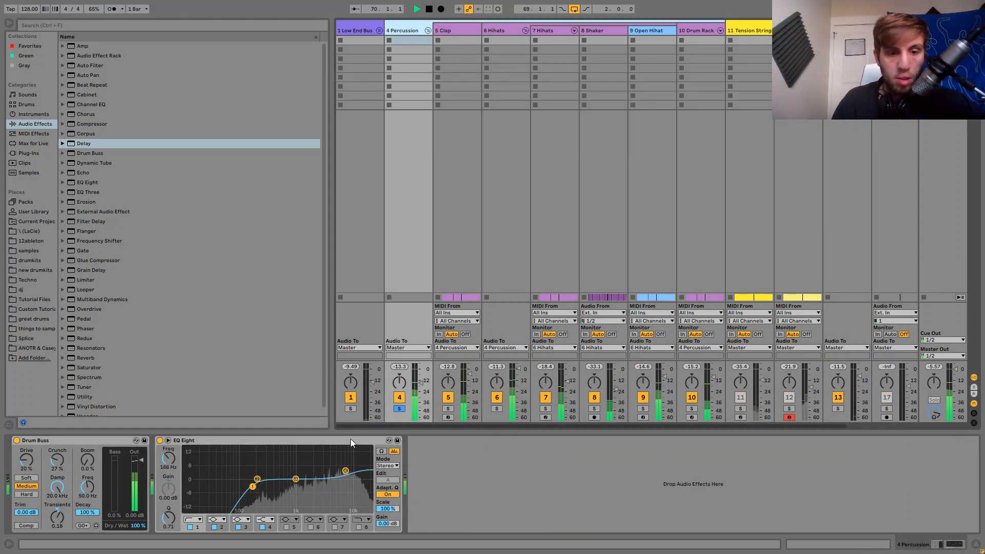
pyautogui.moveTo(346, 471); pyautogui.dragTo(337, 470)
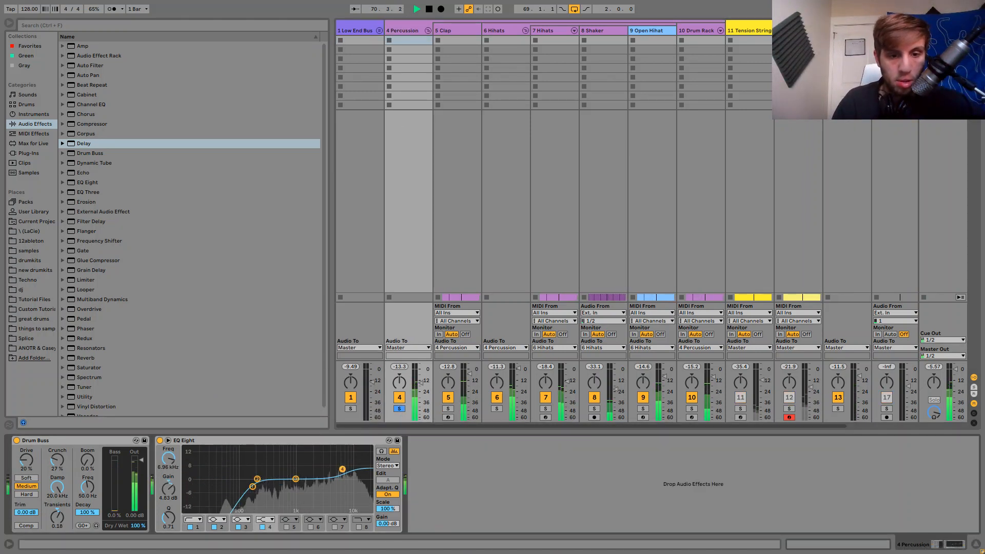
pyautogui.click(399, 409)
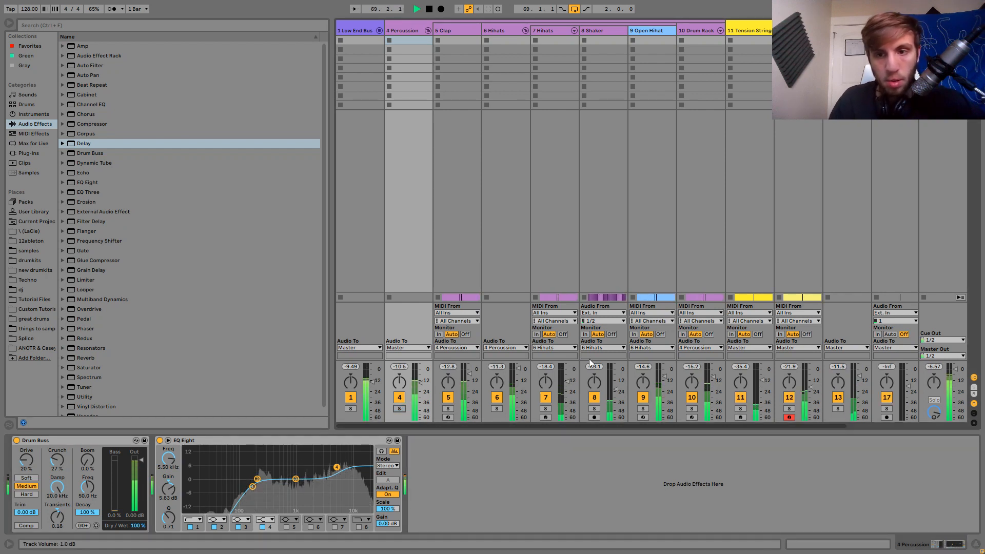
pyautogui.hscroll(3, 589, 359)
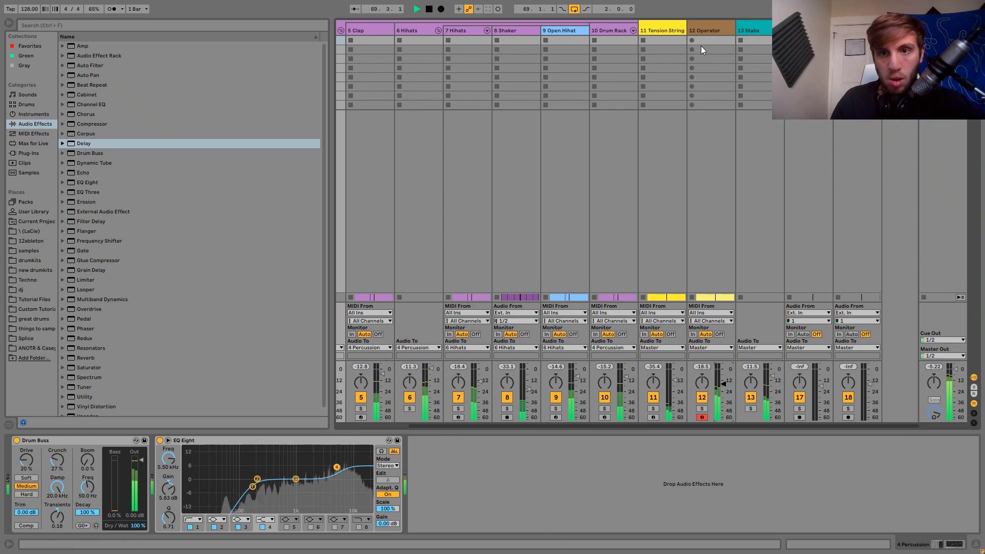
pyautogui.click(701, 29)
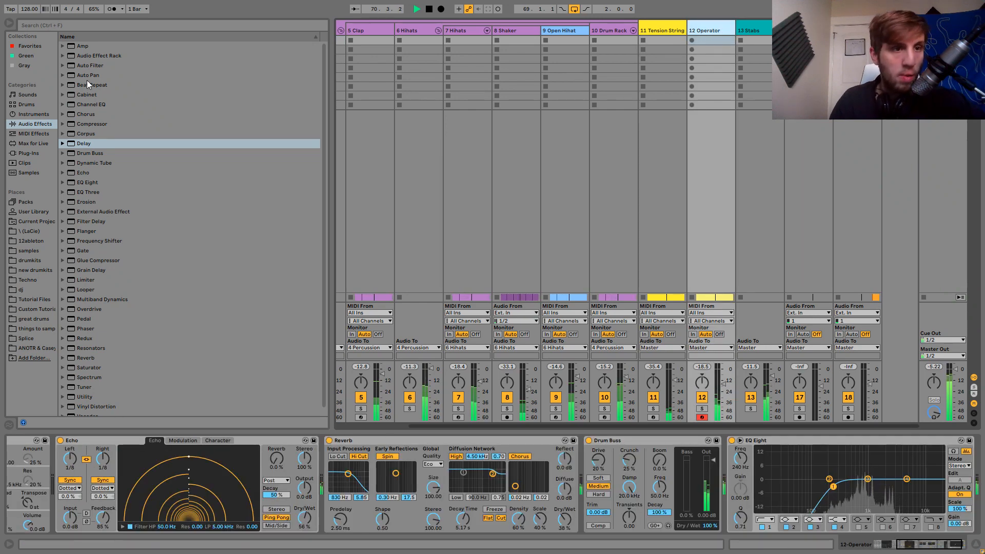
pyautogui.moveTo(86, 75); pyautogui.dragTo(794, 456)
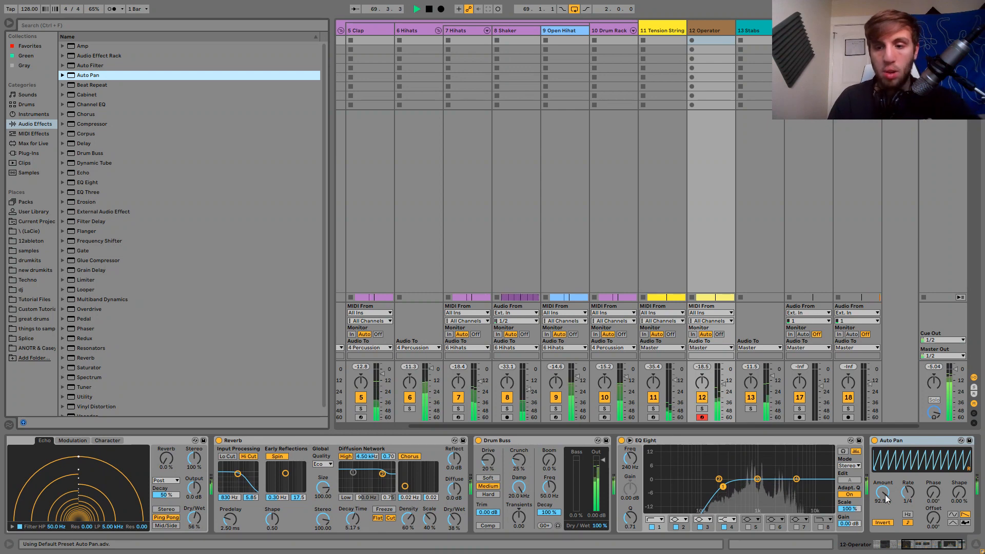
pyautogui.moveTo(883, 493); pyautogui.dragTo(883, 523)
pyautogui.click(894, 441)
pyautogui.press('space')
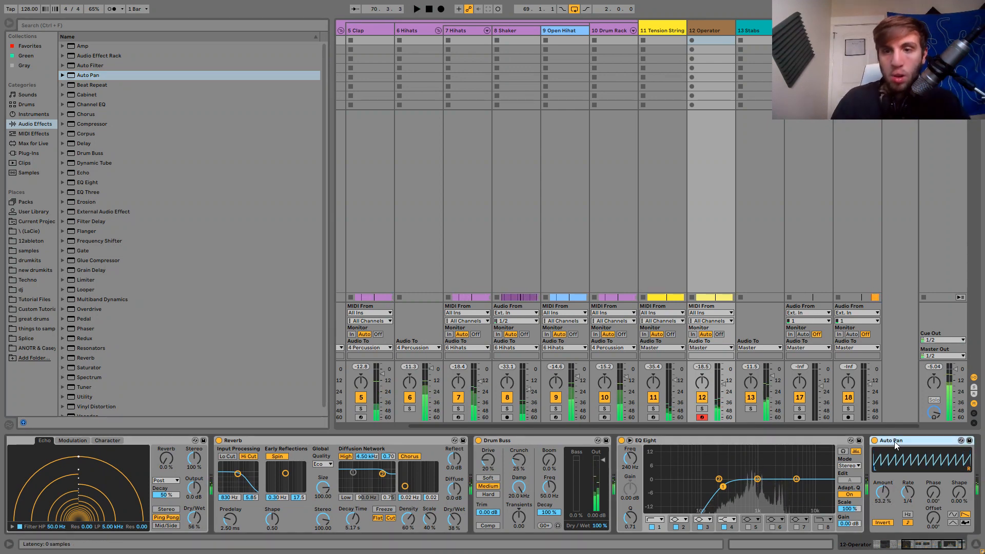
pyautogui.press('Delete')
# Copy the 3-Kick sidechain Compressor from track 14 Operator to track 12 Operator and set its threshold to about -8.7 dB during playback.
pyautogui.click(750, 31)
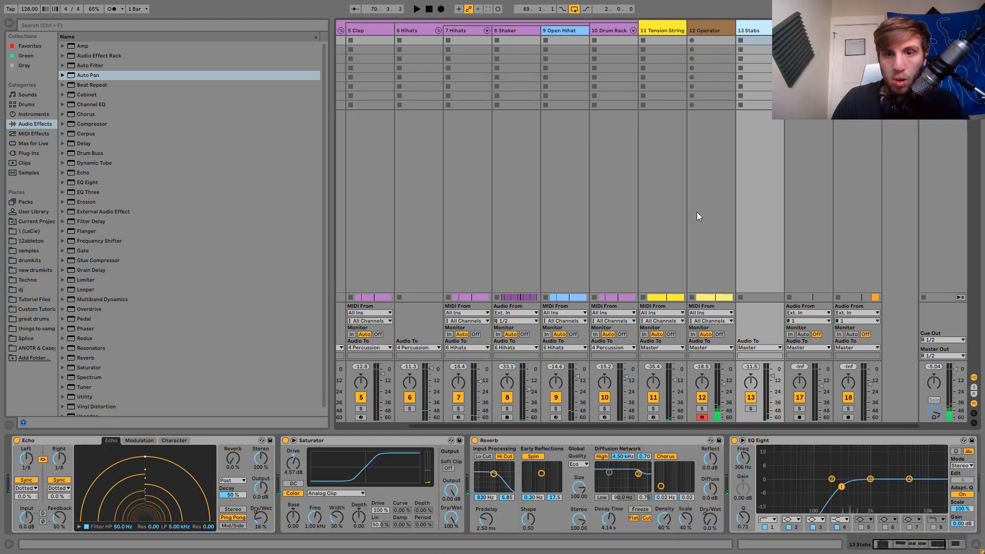
pyautogui.hscroll(5, 765, 456)
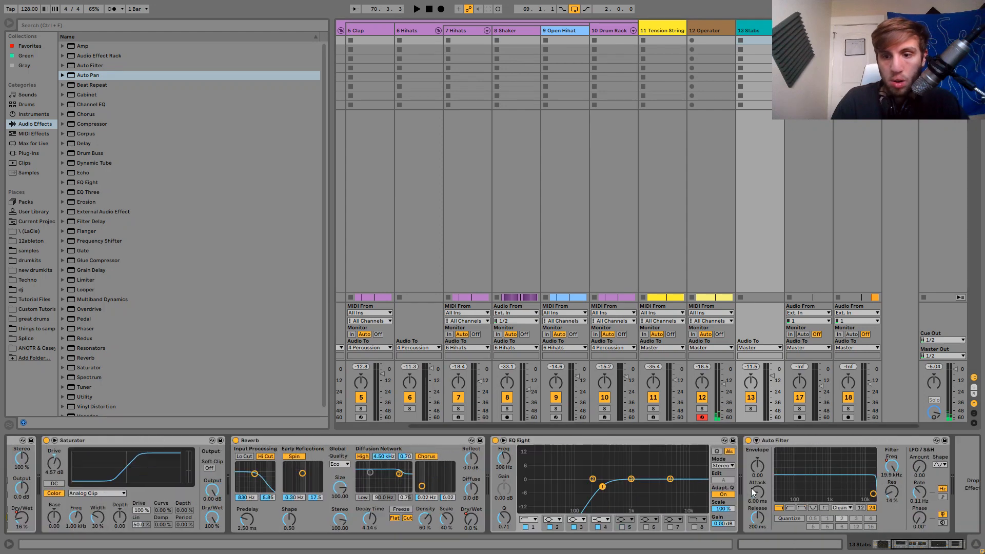
pyautogui.click(780, 31)
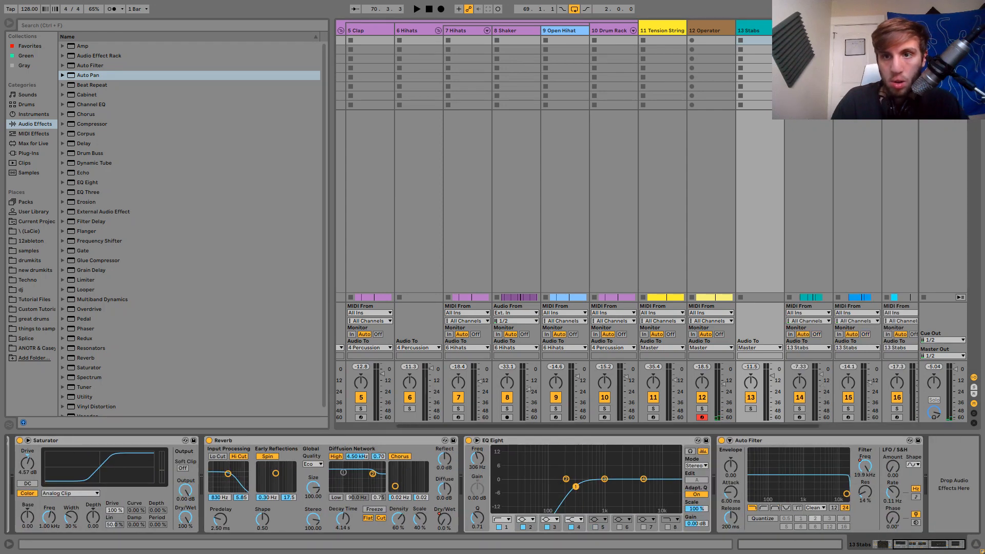
pyautogui.click(808, 31)
pyautogui.moveTo(767, 441); pyautogui.dragTo(661, 180)
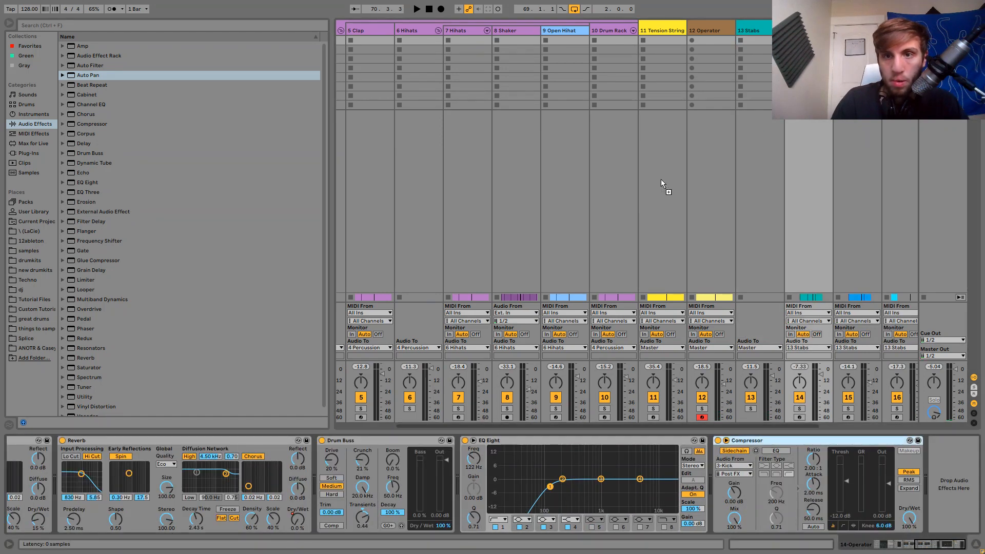
pyautogui.click(705, 45)
pyautogui.press('space')
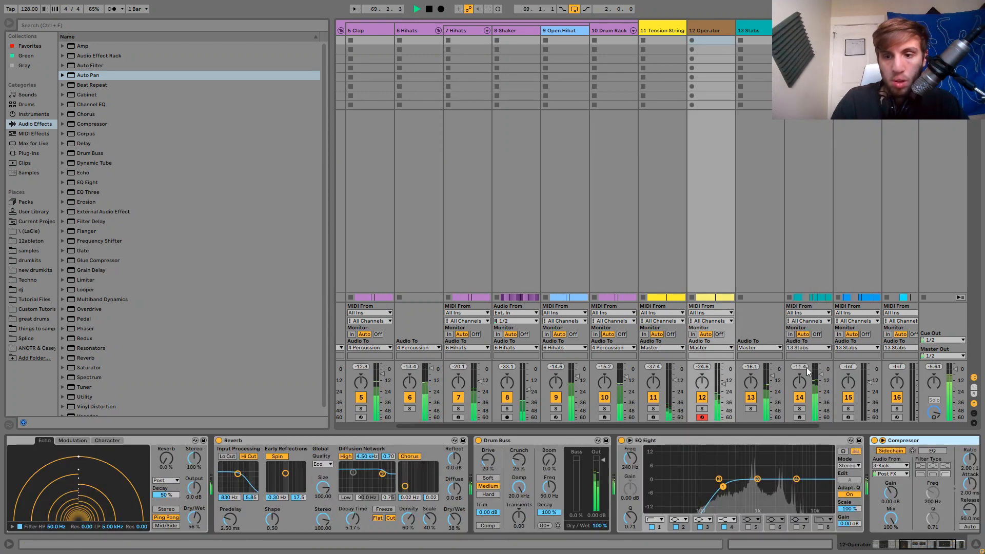
pyautogui.moveTo(842, 479); pyautogui.dragTo(841, 473)
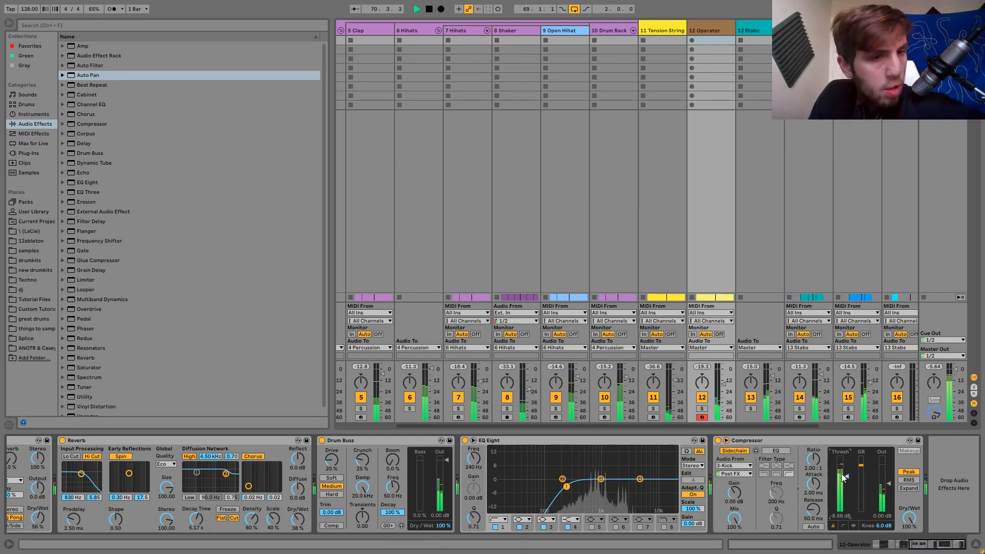
# Shift the Low End Bus EQ Eight low shelf to about 95.8 Hz with 5.33 dB of gain and stop playback.
pyautogui.hscroll(-2, 593, 280)
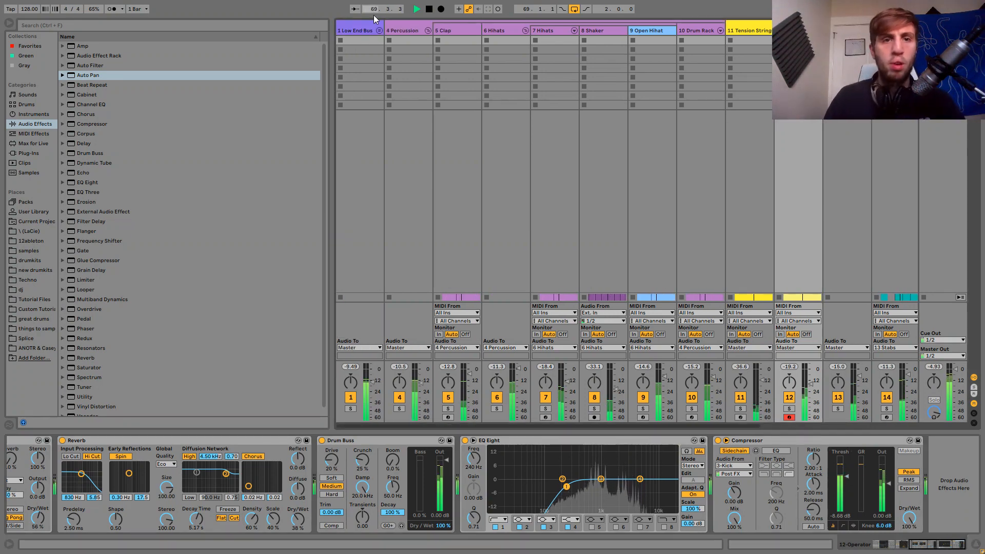
pyautogui.click(352, 41)
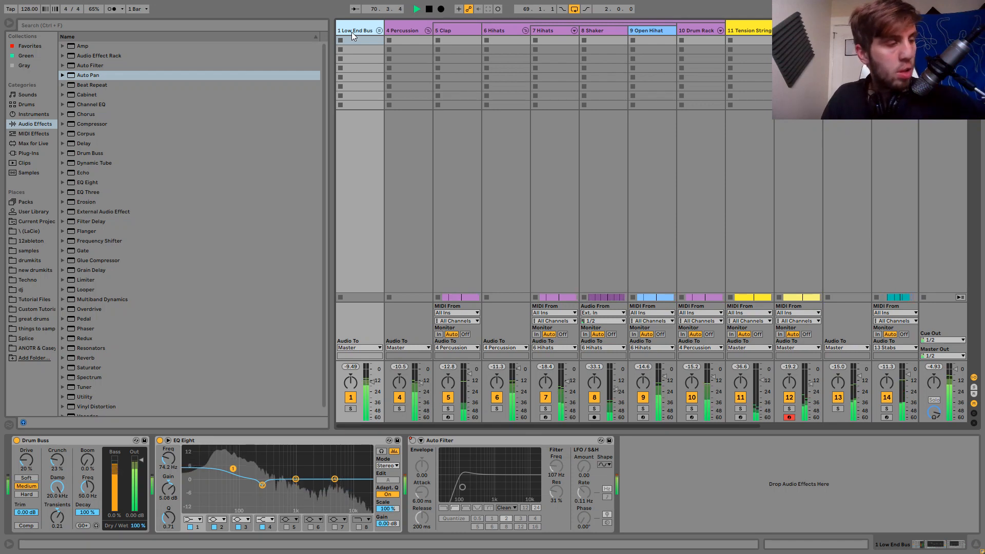
pyautogui.moveTo(233, 469); pyautogui.dragTo(240, 469)
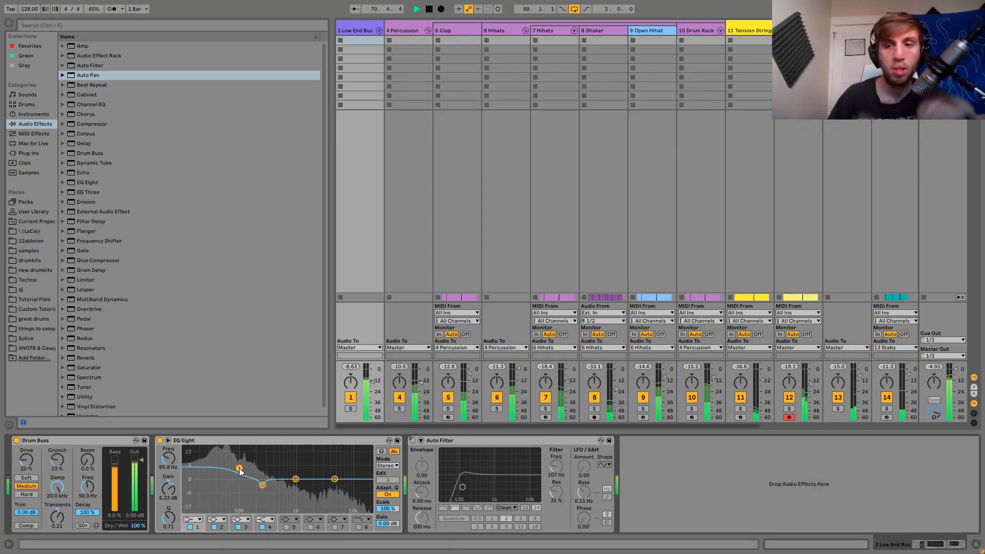
pyautogui.press('space')
# Select all tracks and lower their volumes together to leave headroom on the master.
pyautogui.click(357, 30)
pyautogui.hotkey('ctrl', 'a')
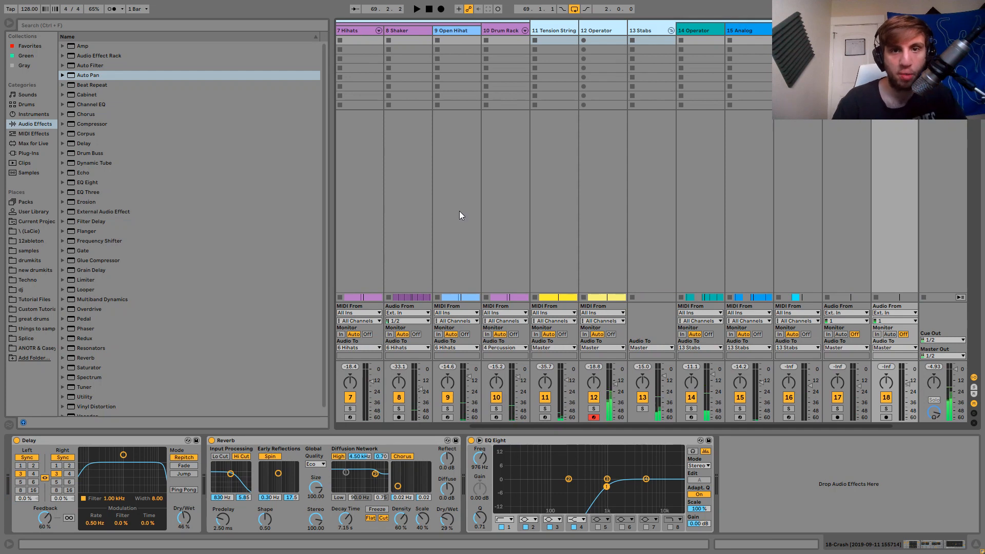
pyautogui.click(567, 384)
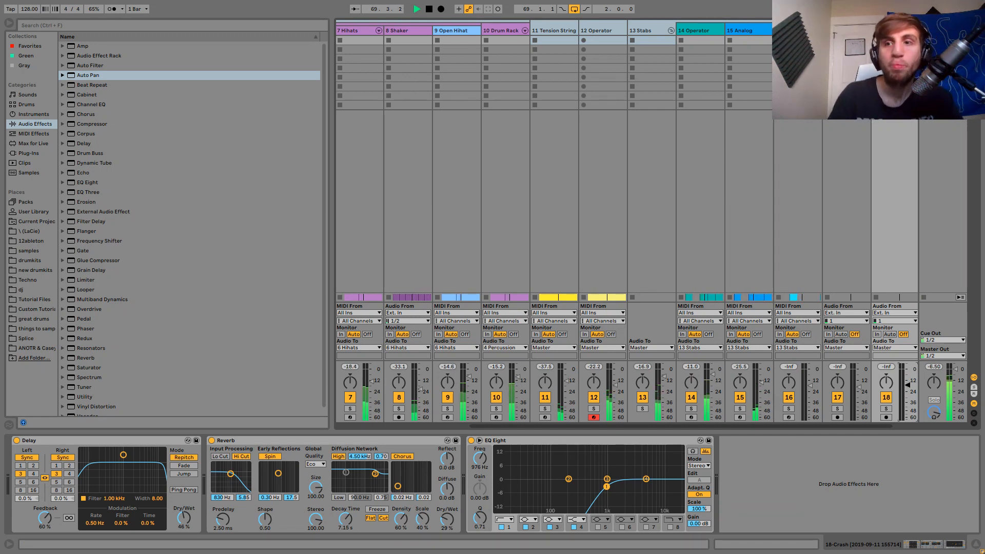
# Add an EQ Eight to the Master with a 5.33 dB low shelf at 62.6 Hz, a high-shelf boost and -1.00 dB output gain.
pyautogui.click(943, 30)
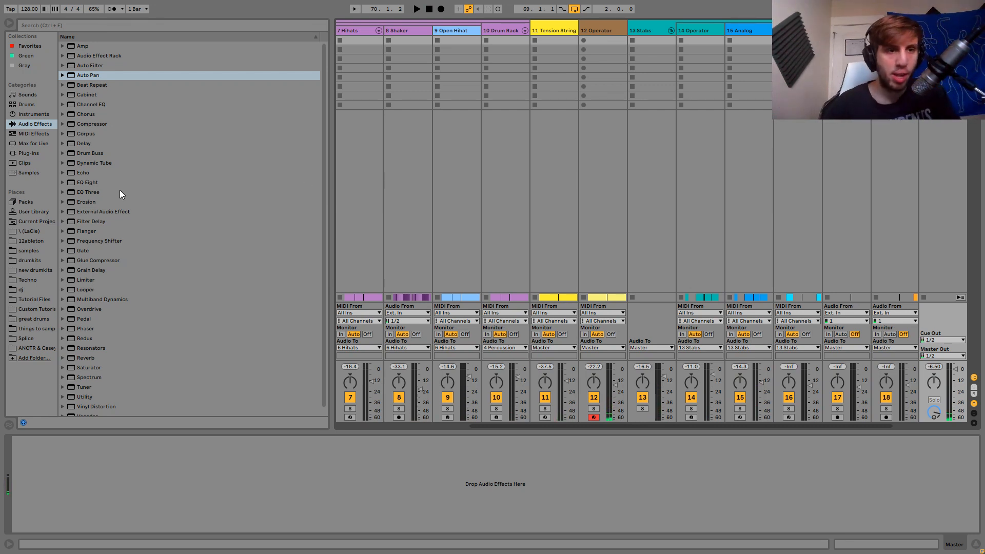
pyautogui.doubleClick(98, 182)
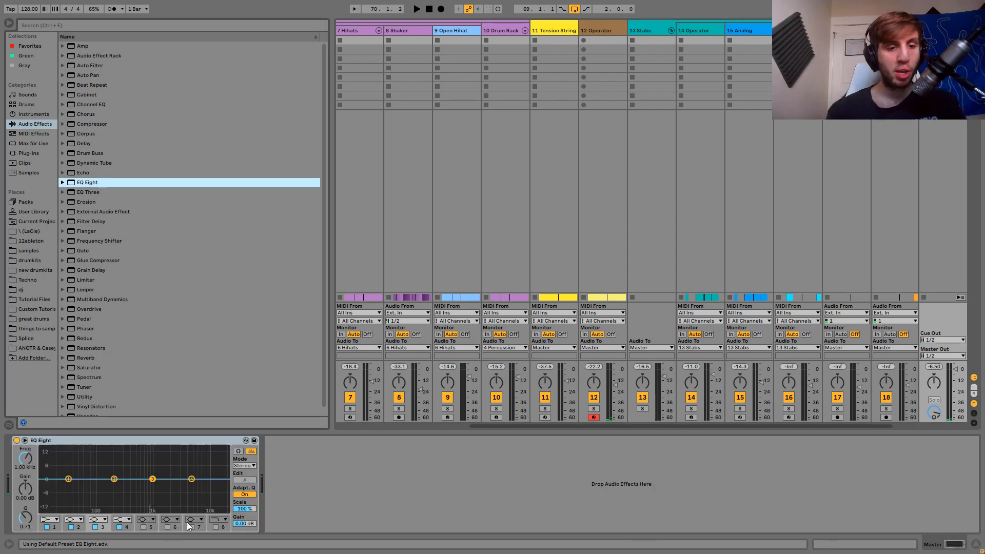
pyautogui.moveTo(243, 522); pyautogui.dragTo(244, 526)
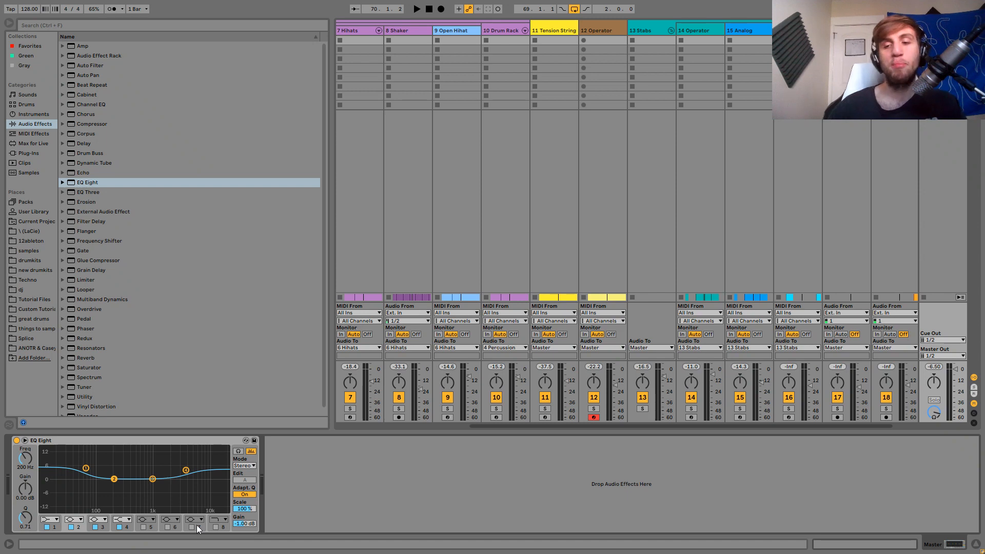
# Play the loop and compare the mix with the master EQ Eight bypassed and enabled.
pyautogui.click(16, 440)
pyautogui.press('space')
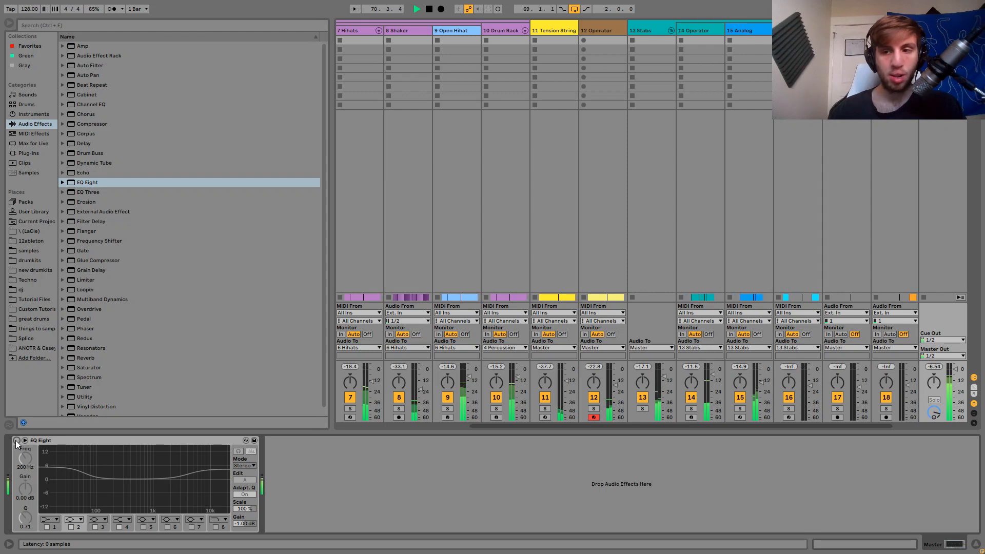
pyautogui.click(17, 440)
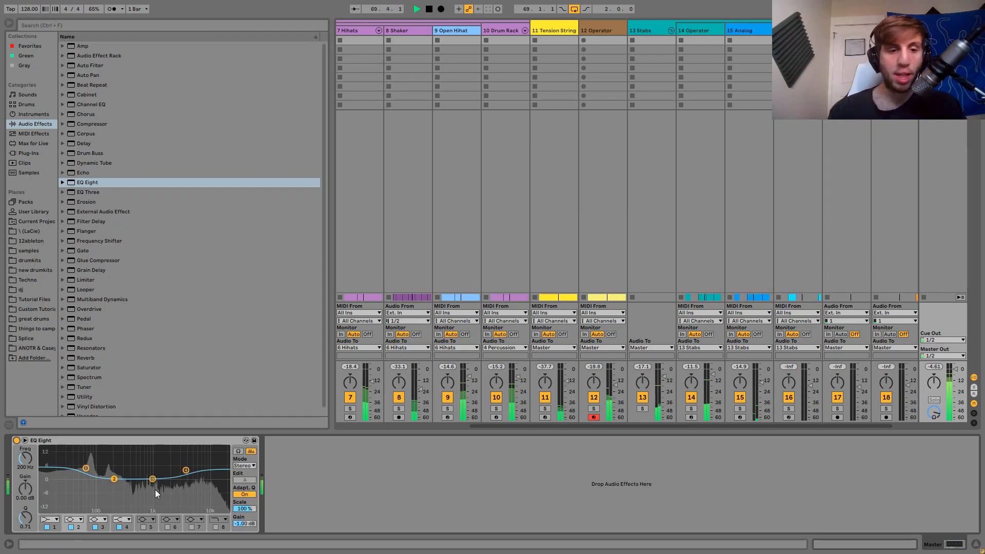
# Reduce the master EQ Eight high shelf to 2.85 dB at 4.08 kHz and set its output gain to -2.00 dB.
pyautogui.moveTo(186, 470); pyautogui.dragTo(187, 473)
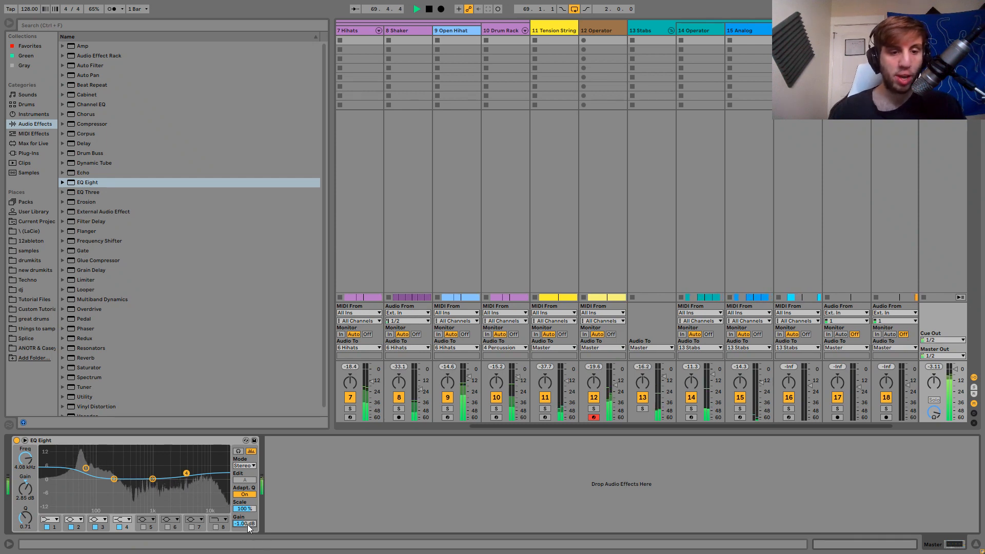
pyautogui.moveTo(248, 524); pyautogui.dragTo(247, 530)
pyautogui.press('space')
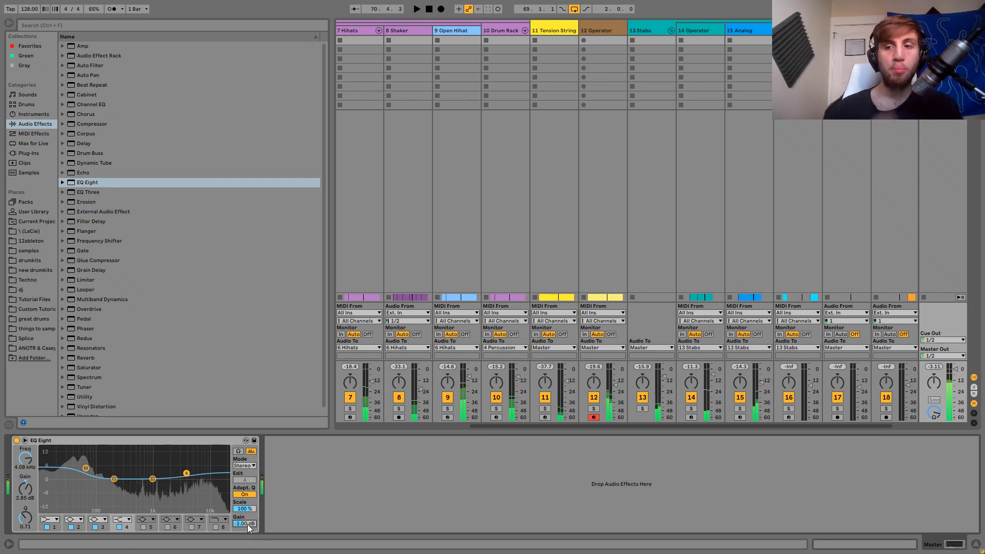
# Play the loop to check the master EQ's low-shelf band and the levels of the Low End Bus and Percussion tracks.
pyautogui.press('space')
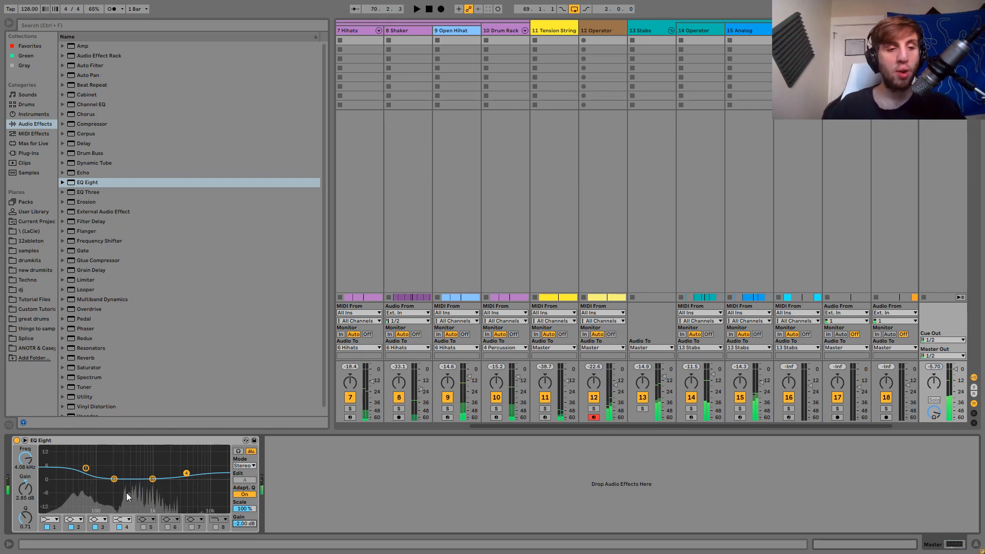
pyautogui.click(86, 469)
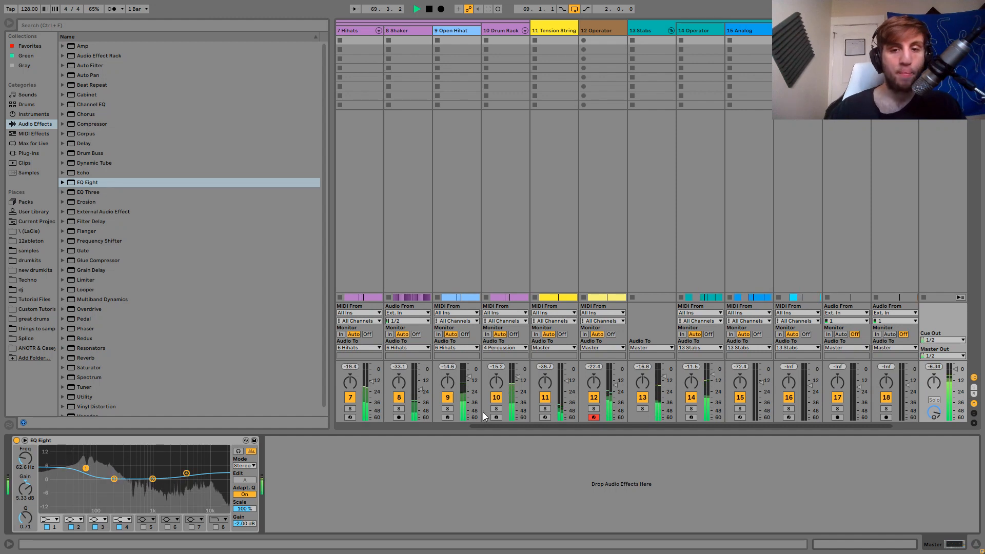
pyautogui.hscroll(-4, 546, 254)
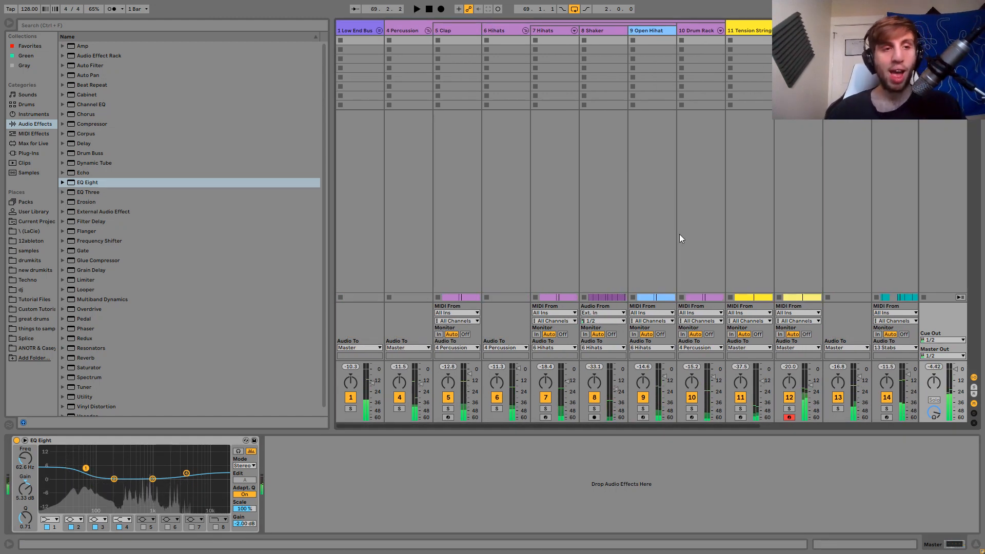
pyautogui.press('space')
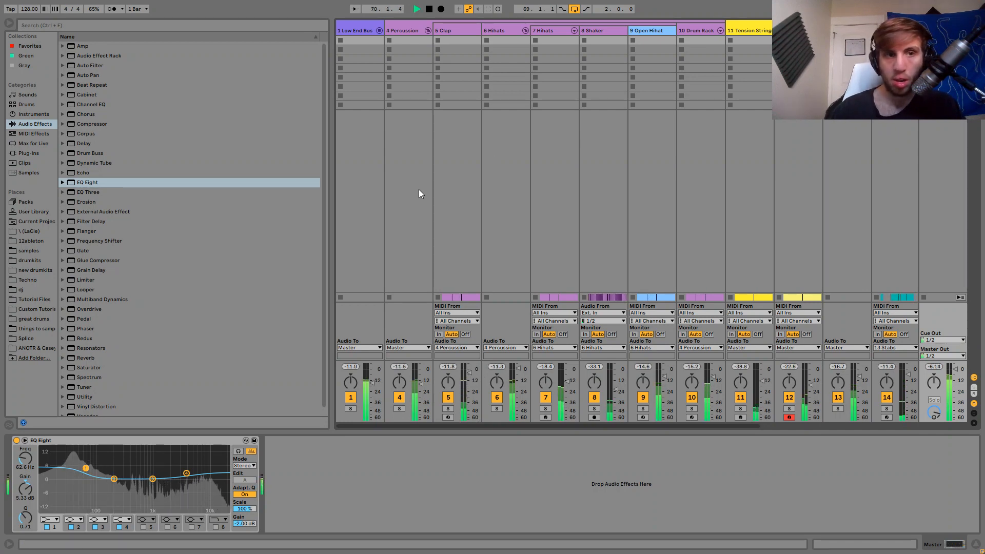
pyautogui.press('space')
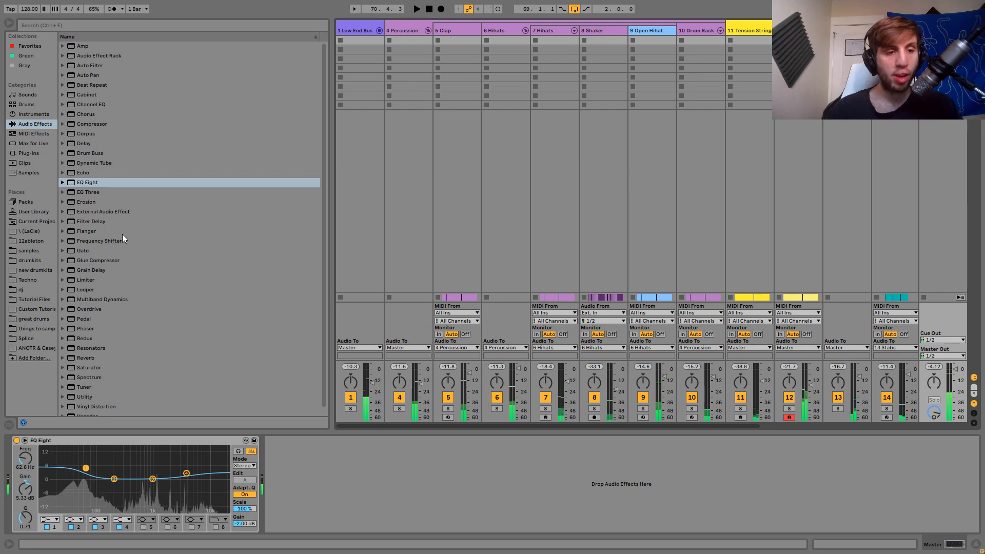
# Add a Saturator after the EQ Eight on the Master and set its drive to 3 dB.
pyautogui.click(86, 363)
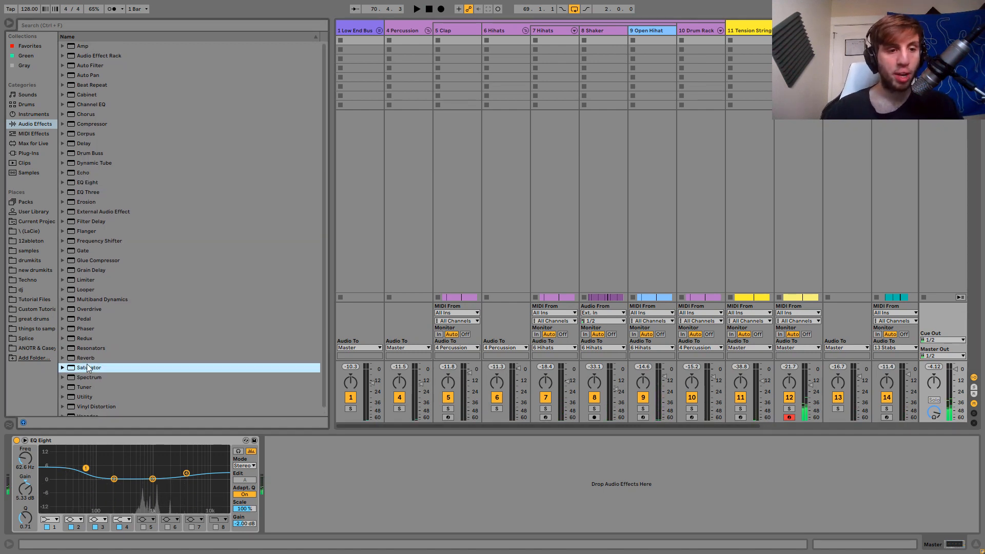
pyautogui.moveTo(85, 359); pyautogui.dragTo(271, 442)
pyautogui.click(279, 473)
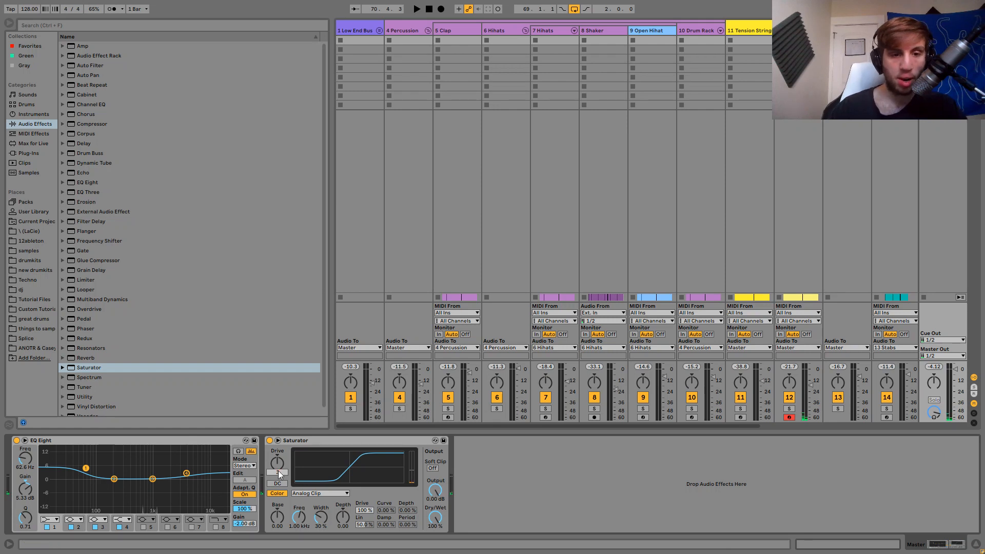
pyautogui.click(292, 442)
pyautogui.click(286, 467)
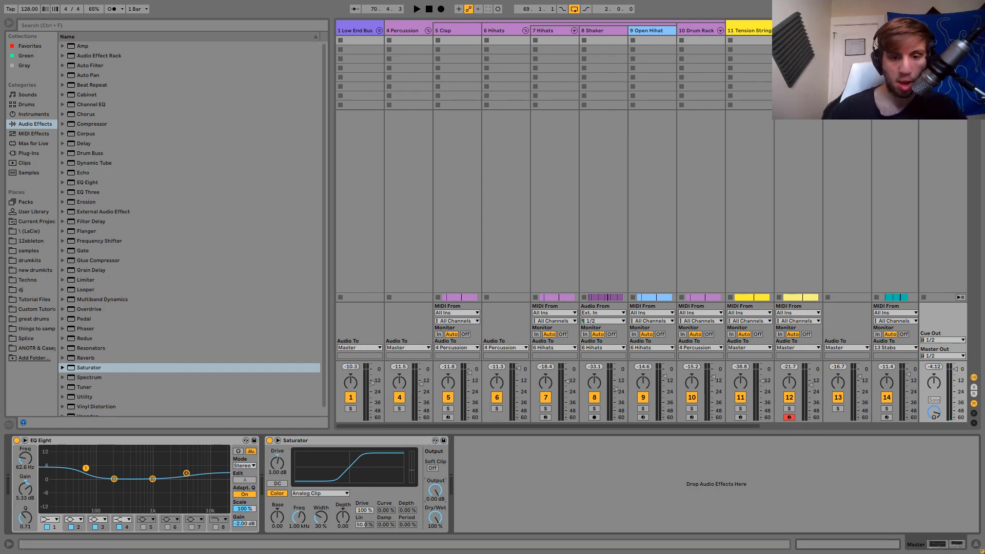
# Set the master Saturator's output to -2 dB, playing the loop briefly to judge the level.
pyautogui.write('-4')
pyautogui.press('Return')
pyautogui.press('space')
pyautogui.press('space')
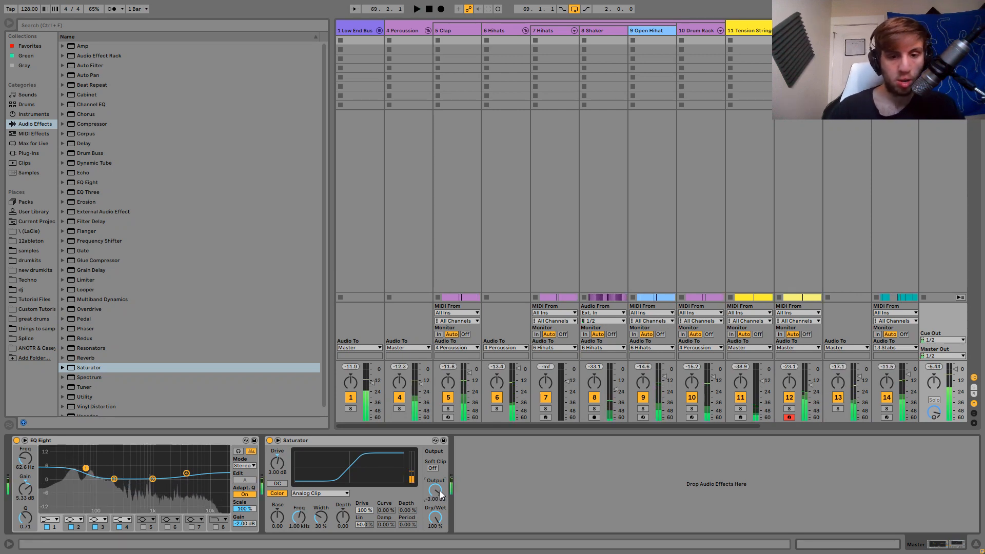
pyautogui.write('-2')
pyautogui.press('Return')
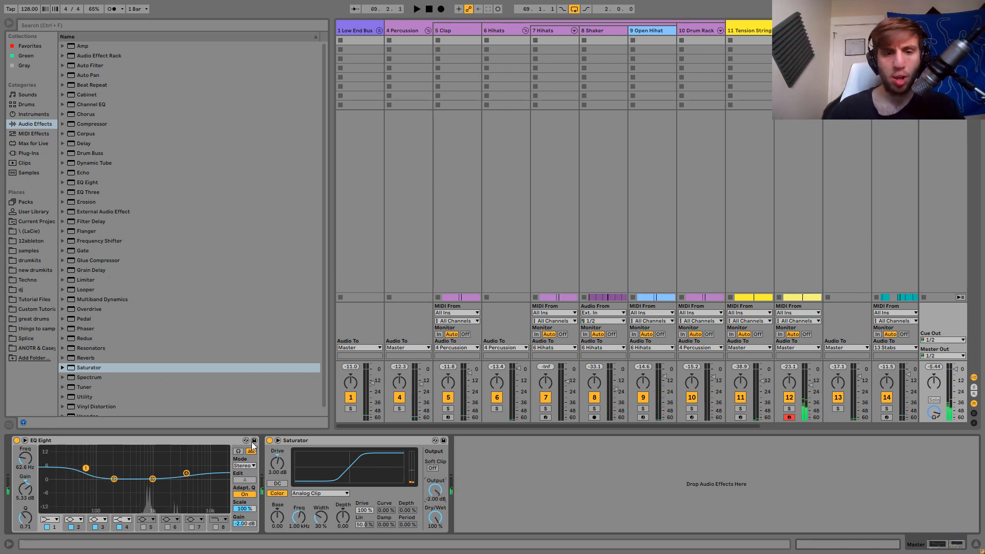
# Play the loop and compare the mix with the master Saturator bypassed and enabled.
pyautogui.click(271, 441)
pyautogui.press('space')
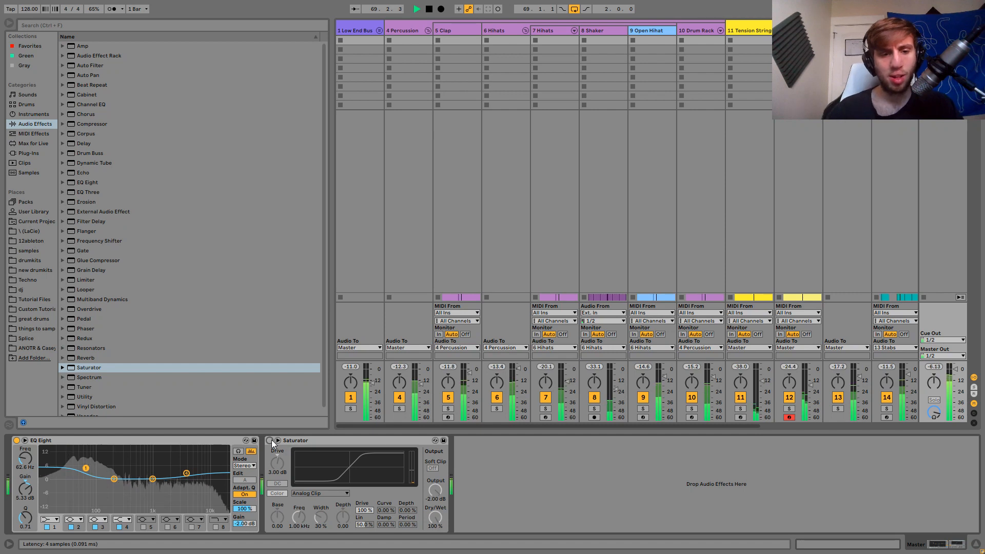
pyautogui.click(270, 440)
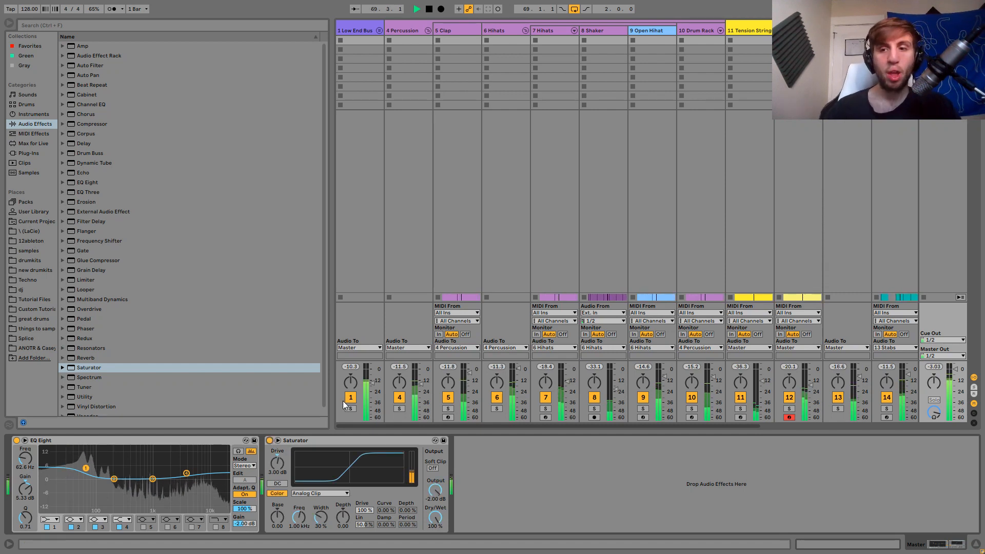
pyautogui.press('space')
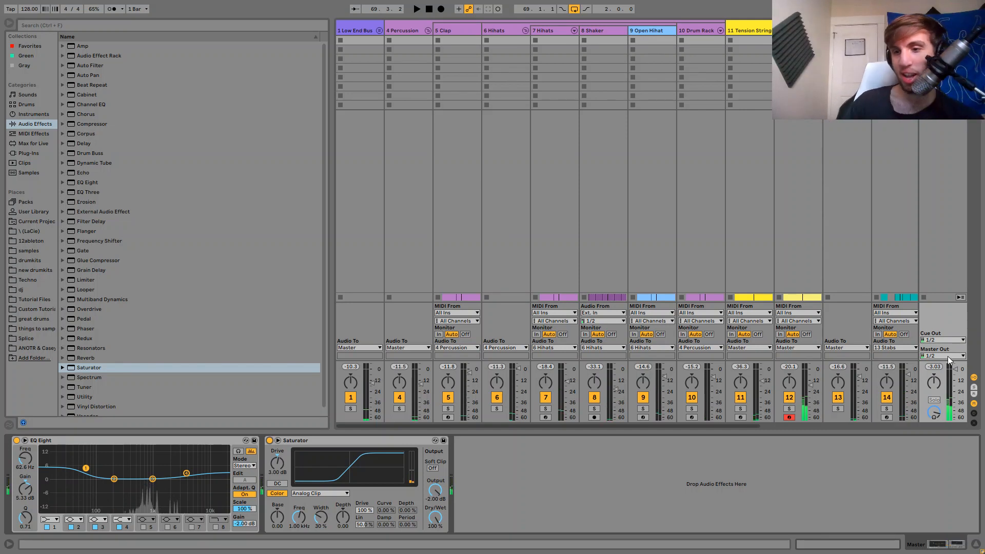
pyautogui.press('space')
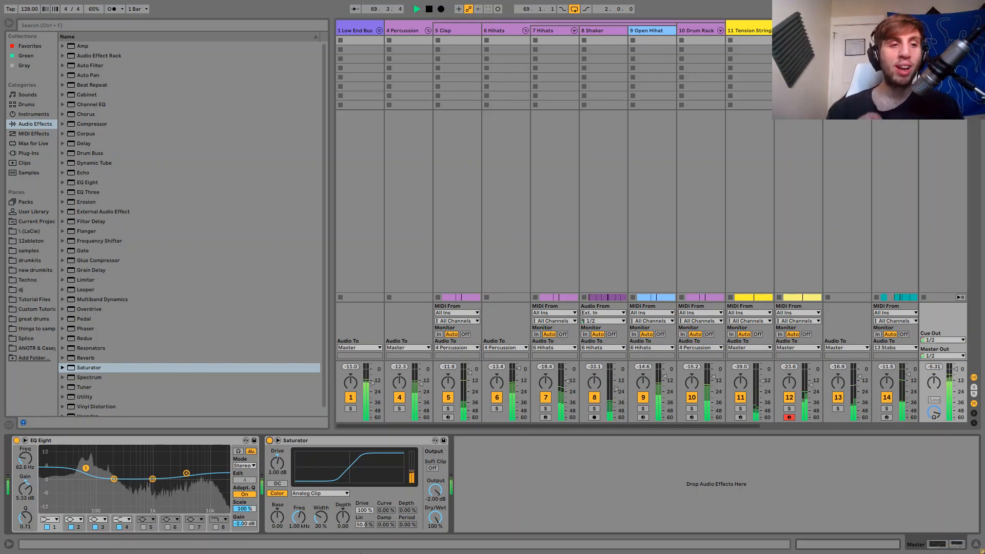
pyautogui.press('space')
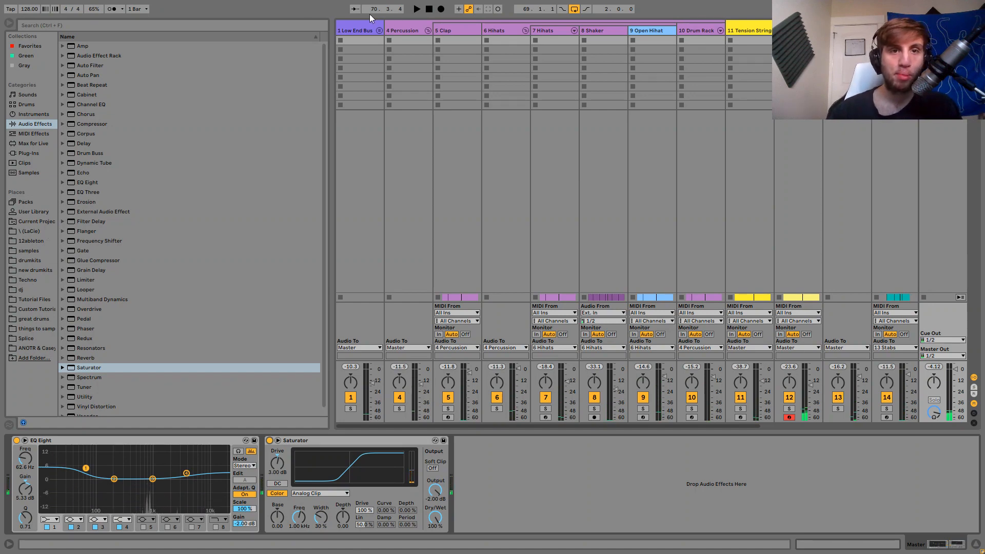
pyautogui.click(398, 29)
pyautogui.click(366, 28)
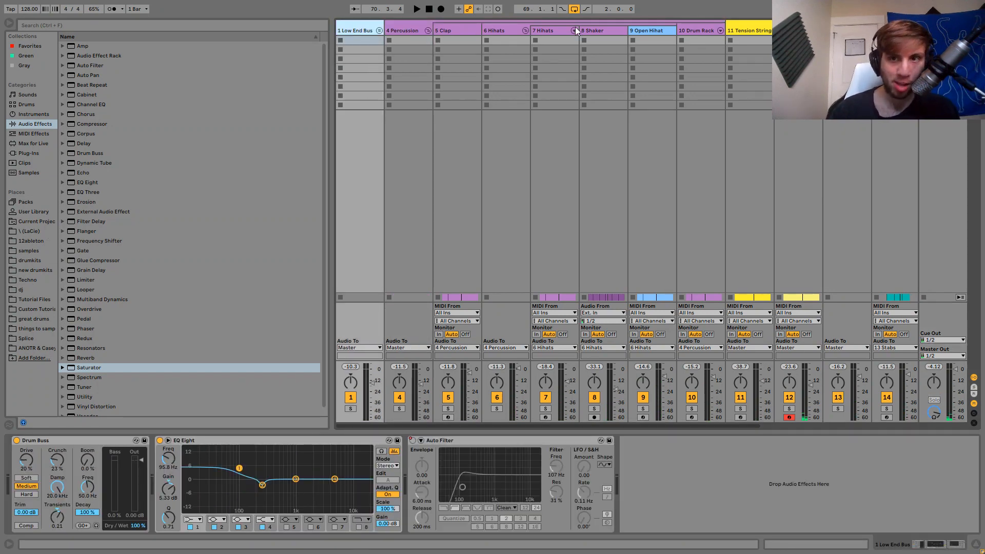
pyautogui.hscroll(4, 576, 31)
pyautogui.hscroll(-4, 575, 31)
pyautogui.press('space')
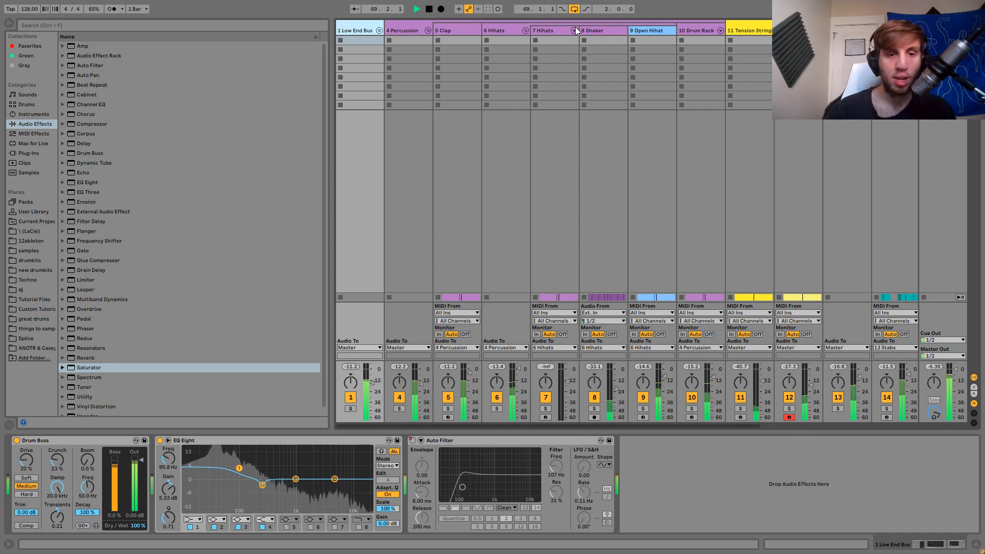
pyautogui.click(943, 31)
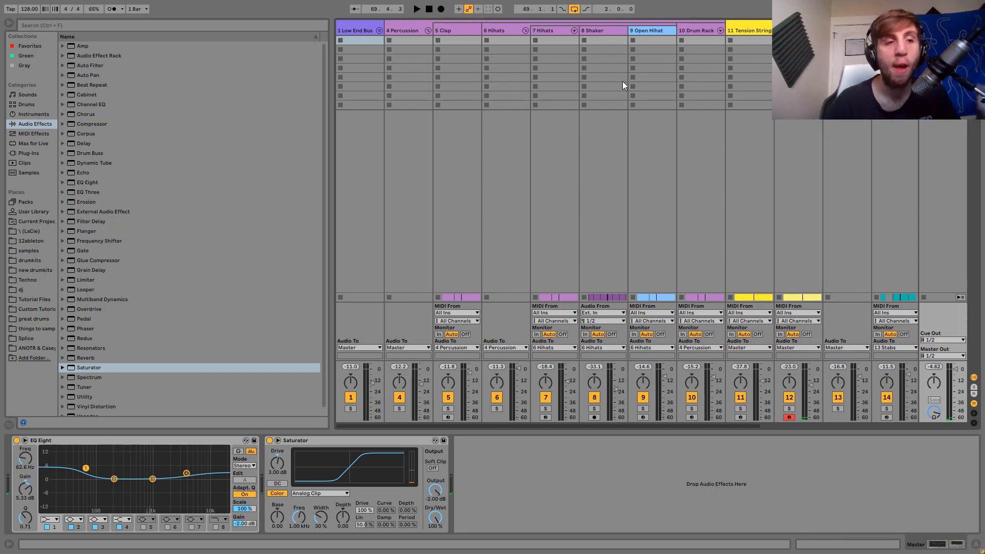
# Add a Compressor to the Master with makeup off, ratio 1.82:1, attack 33.8 ms, threshold -14.5 dB and output gain 1 dB.
pyautogui.doubleClick(92, 124)
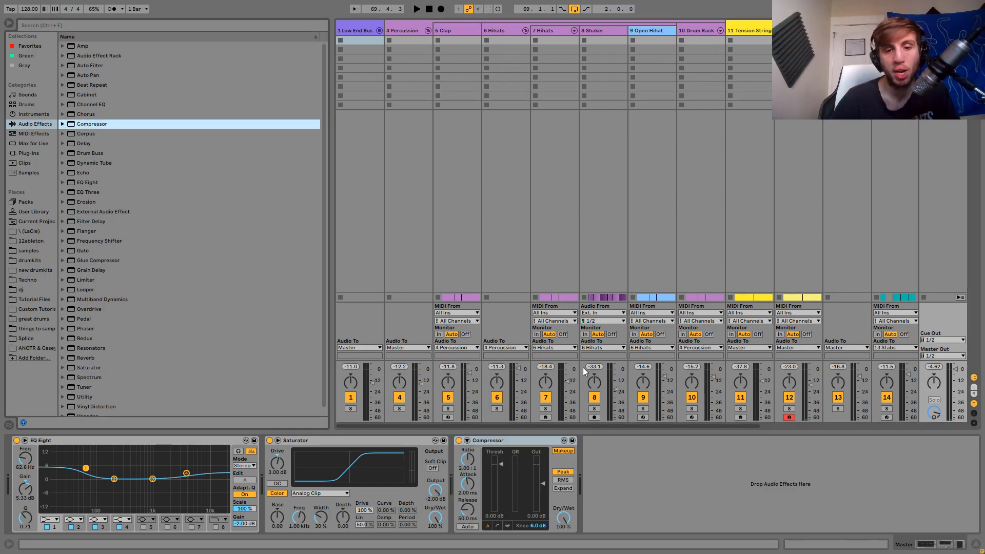
pyautogui.click(563, 451)
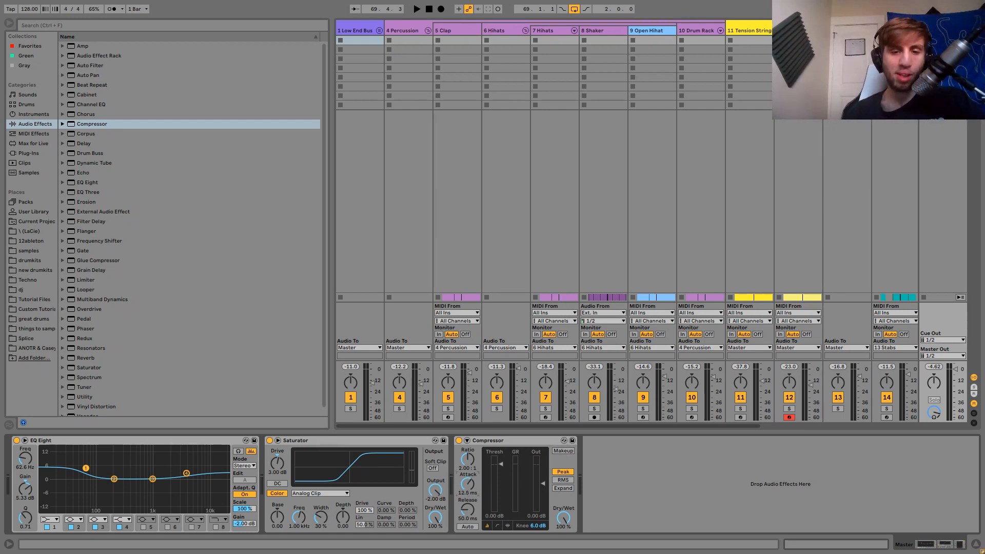
pyautogui.moveTo(467, 484); pyautogui.dragTo(468, 483)
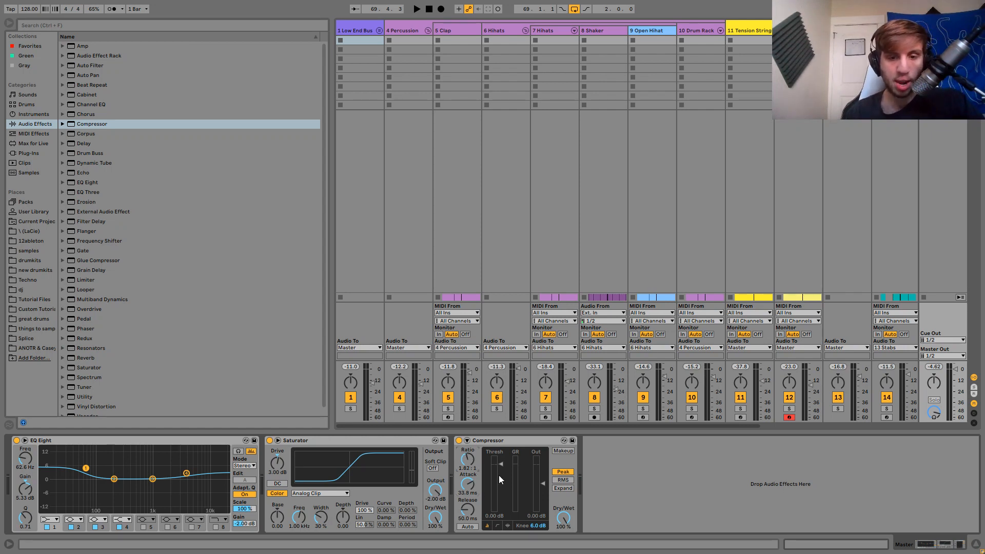
pyautogui.press('space')
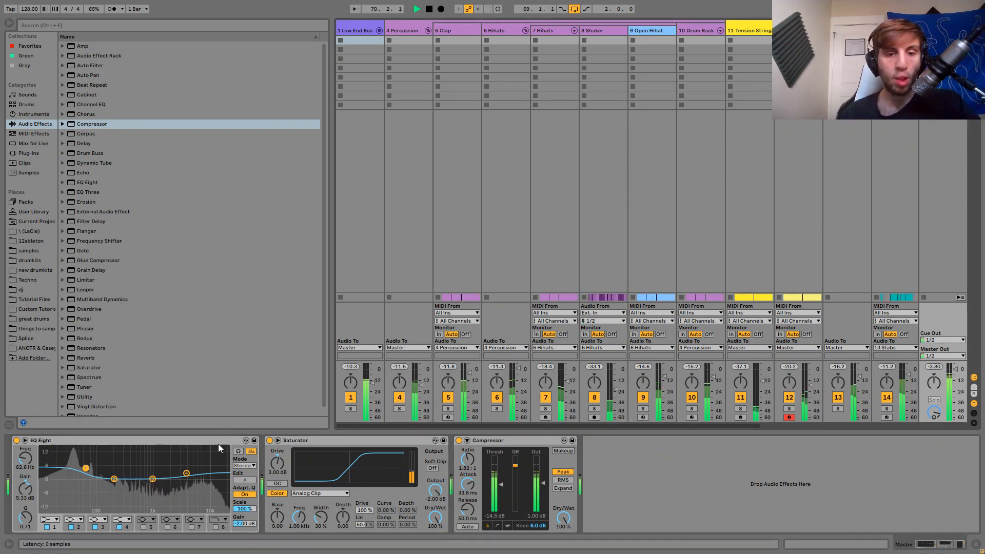
pyautogui.press('space')
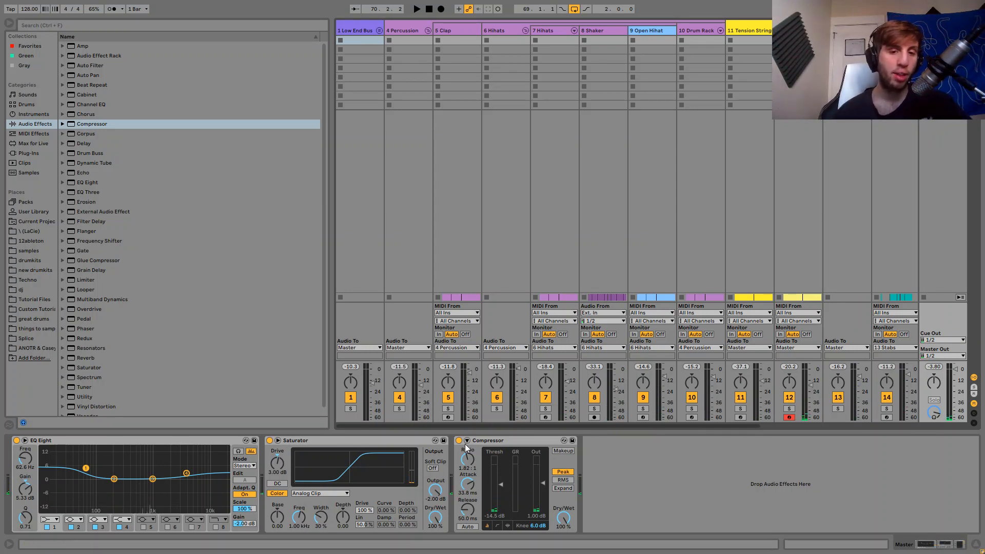
# Play the loop and compare the mix with the master Compressor bypassed and enabled.
pyautogui.press('space')
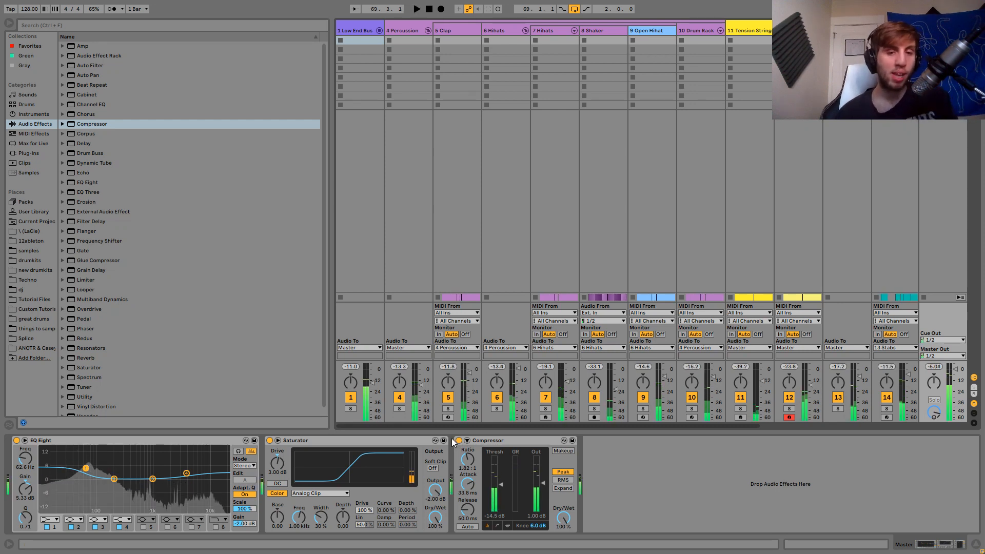
pyautogui.click(459, 440)
pyautogui.press('space')
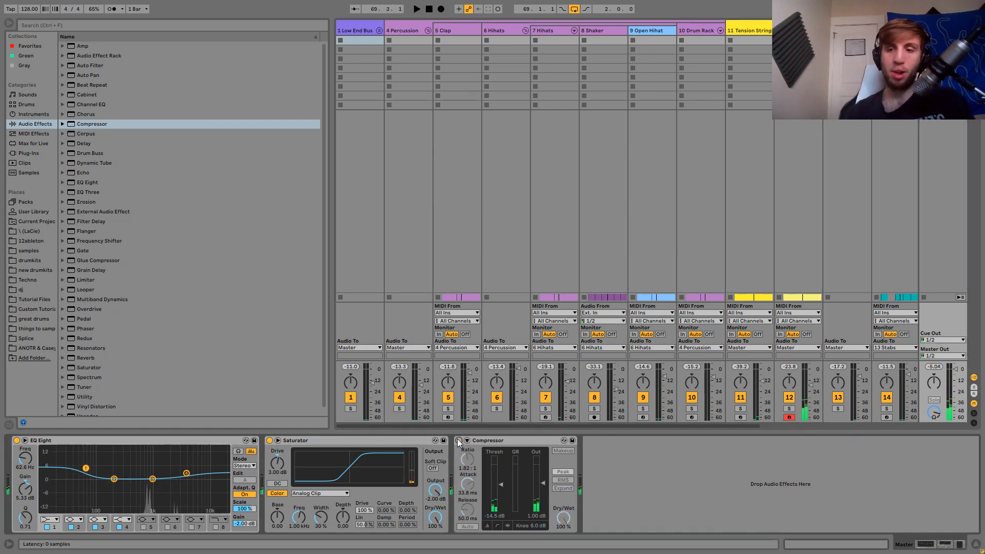
pyautogui.click(458, 441)
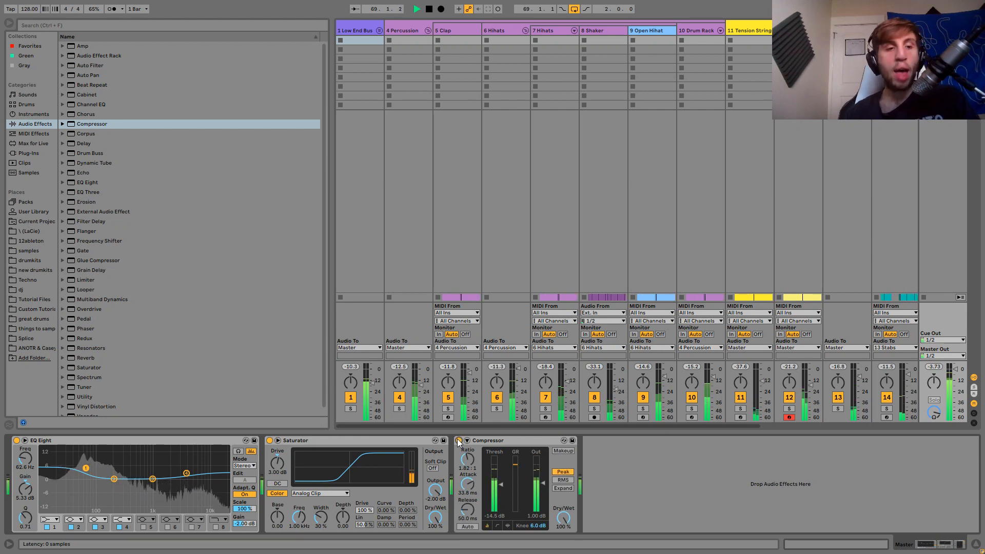
pyautogui.press('space')
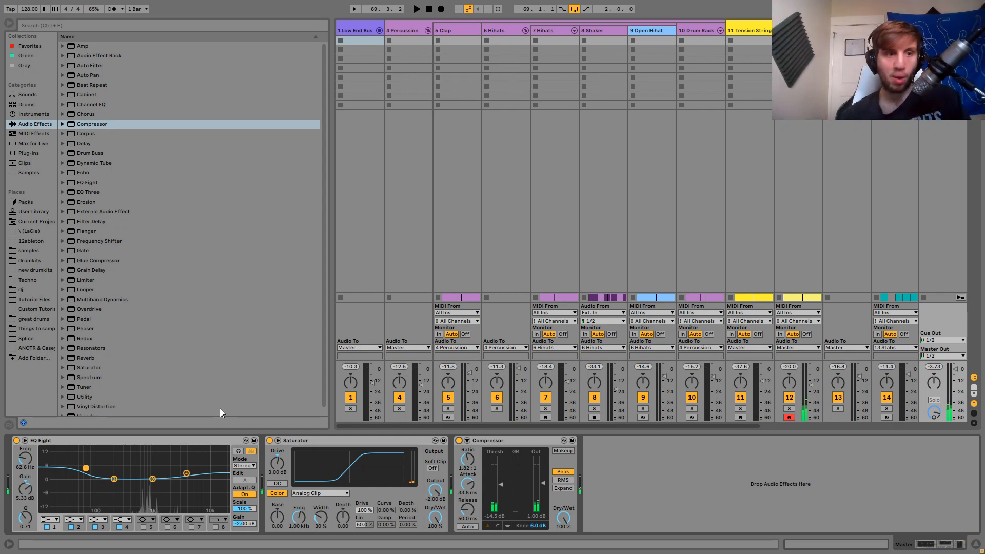
# Add a Limiter after the Compressor on the Master and set its ceiling to 0 dB.
pyautogui.press('space')
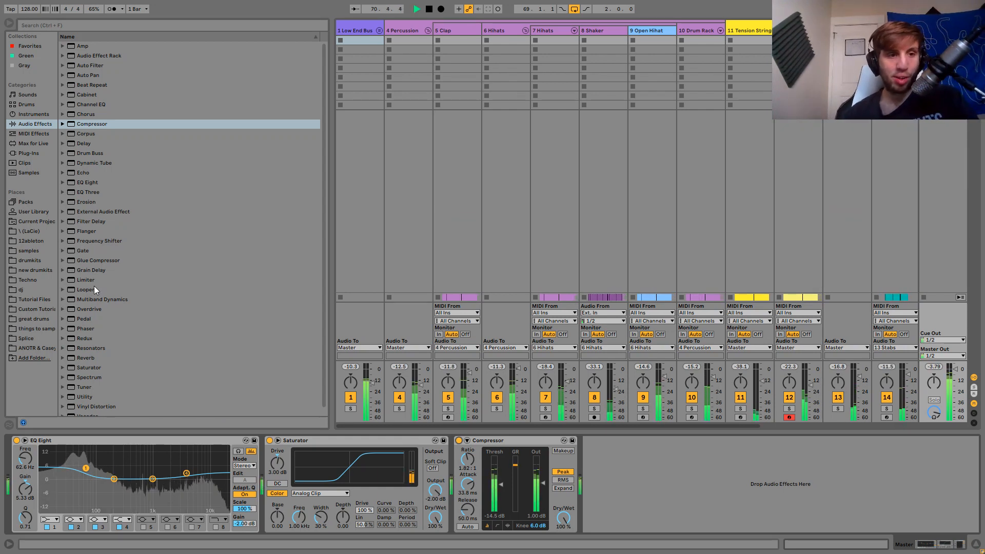
pyautogui.moveTo(86, 281); pyautogui.dragTo(571, 442)
pyautogui.press('space')
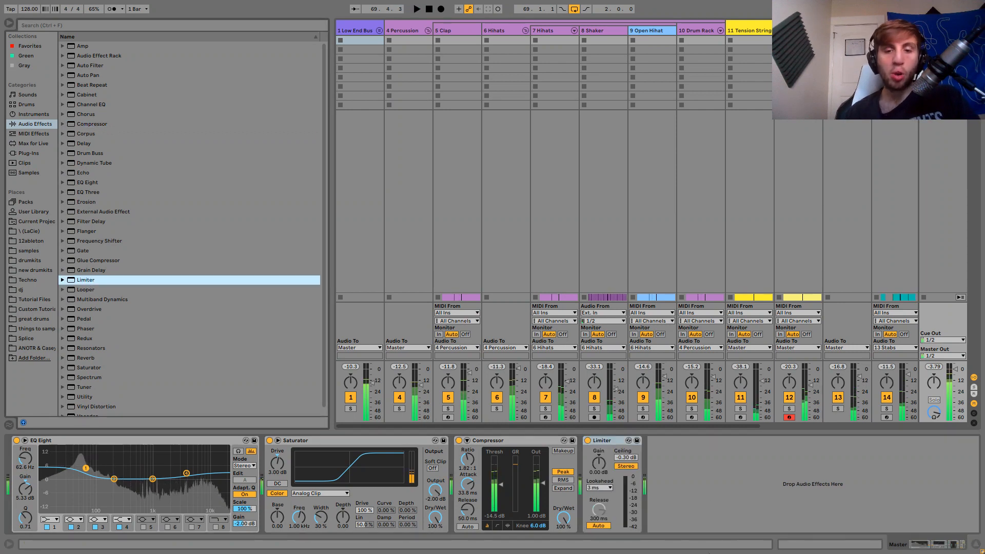
pyautogui.moveTo(626, 458); pyautogui.dragTo(626, 445)
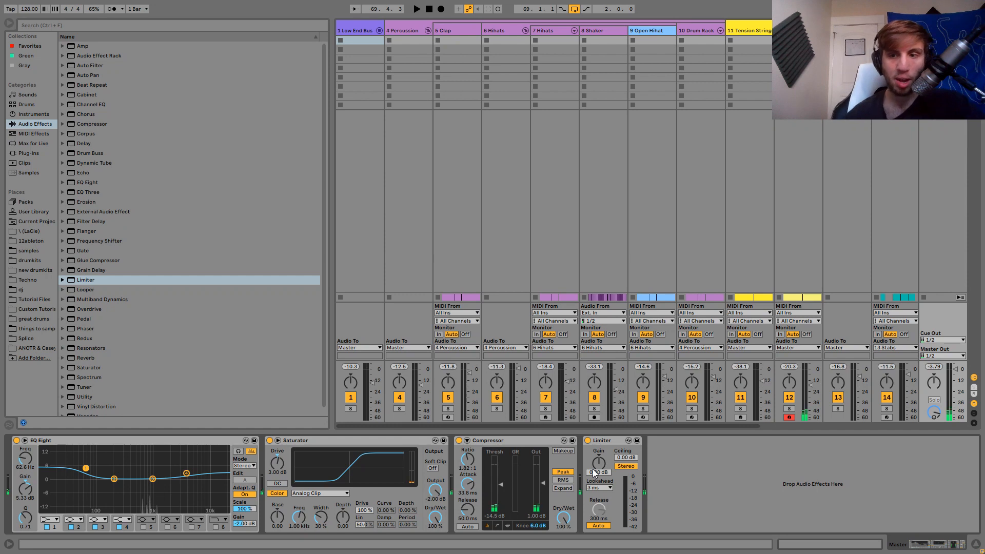
# Set the master Limiter's gain to 5 dB and play the loop to check the master level before and after.
pyautogui.press('space')
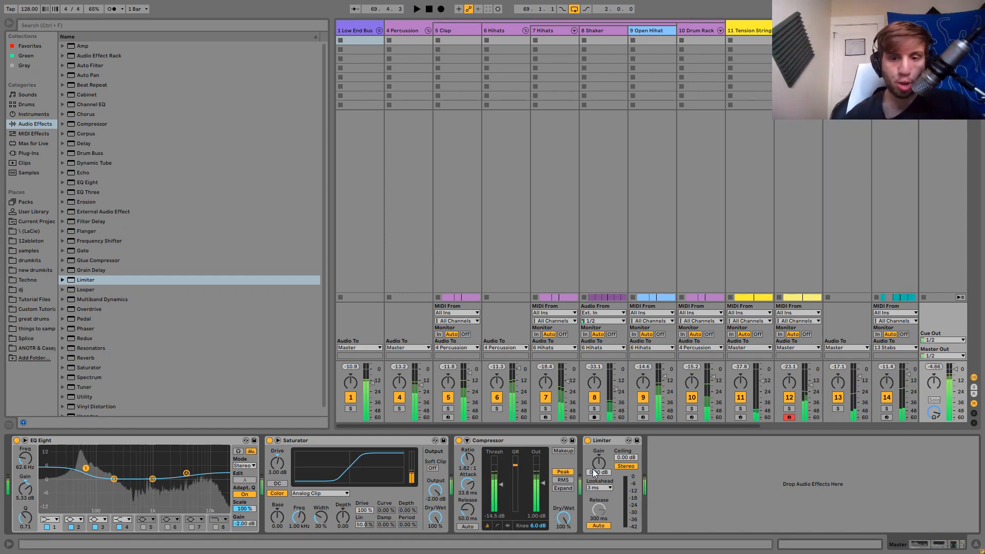
pyautogui.press('space')
pyautogui.press('space')
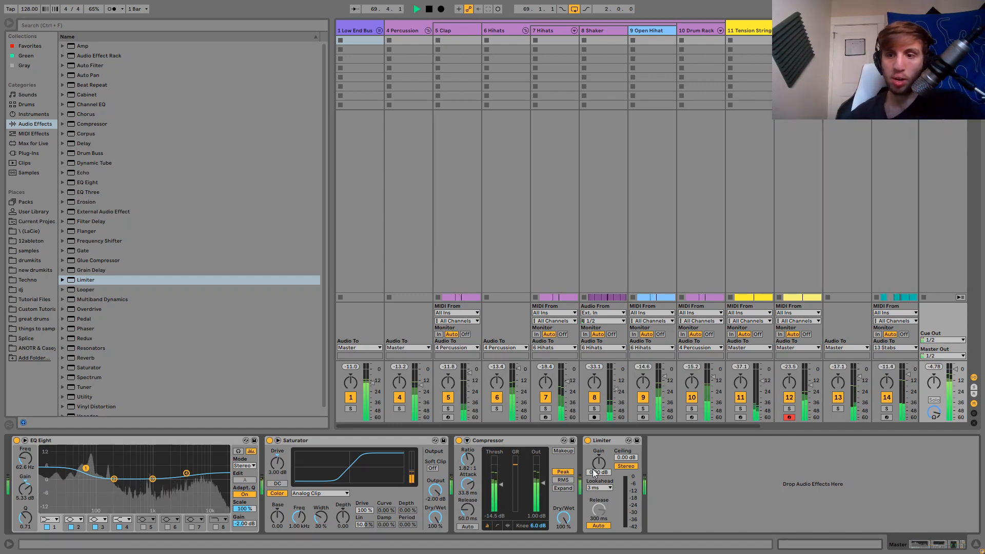
pyautogui.press('space')
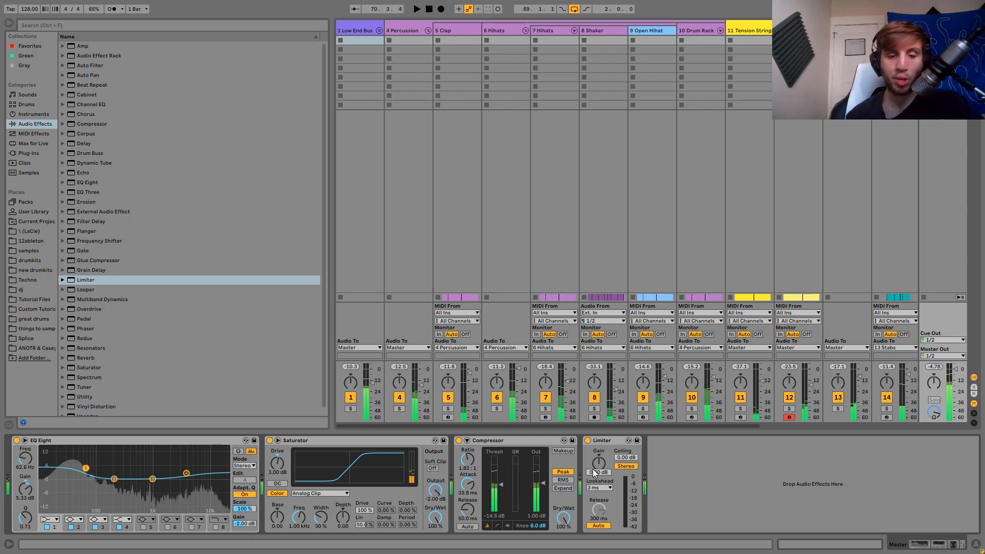
pyautogui.click(593, 469)
pyautogui.write('5')
pyautogui.press('Return')
pyautogui.press('space')
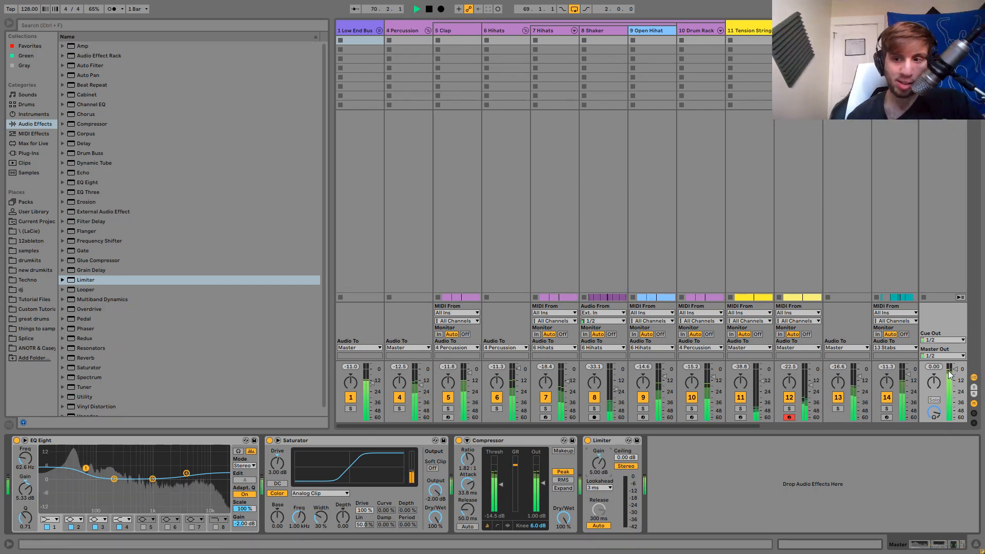
pyautogui.press('space')
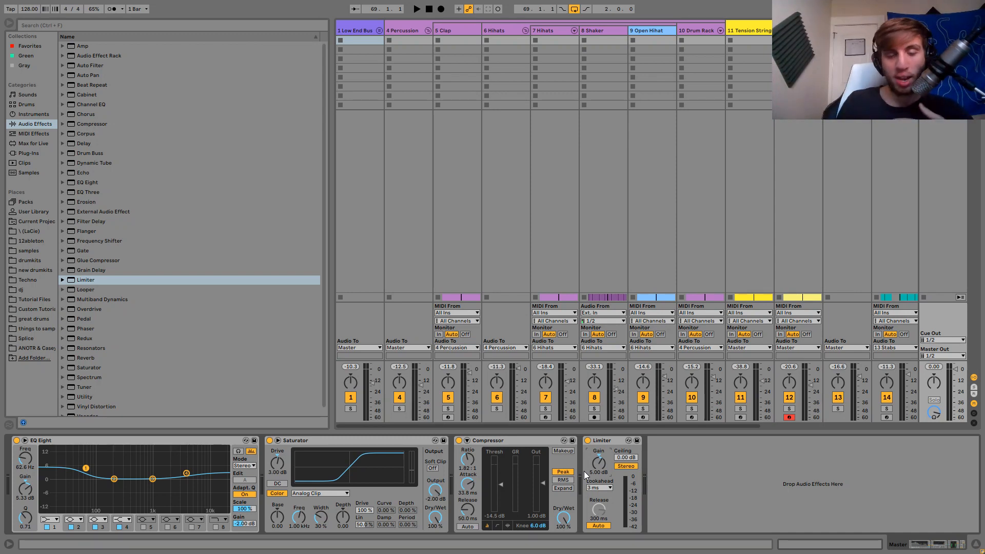
# Try a 7 dB gain on the master Limiter while the loop plays, and settle on 6 dB.
pyautogui.press('space')
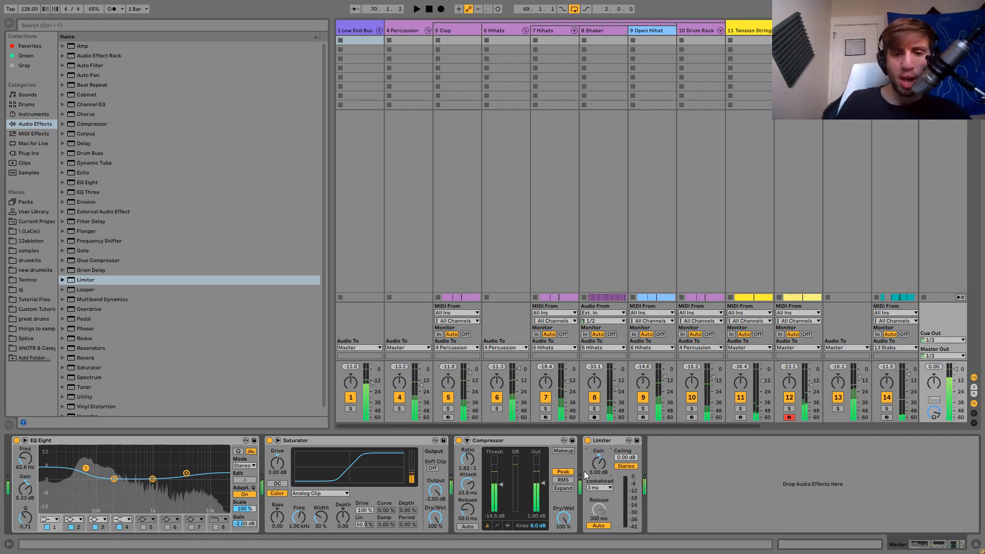
pyautogui.write('7')
pyautogui.press('Return')
pyautogui.press('space')
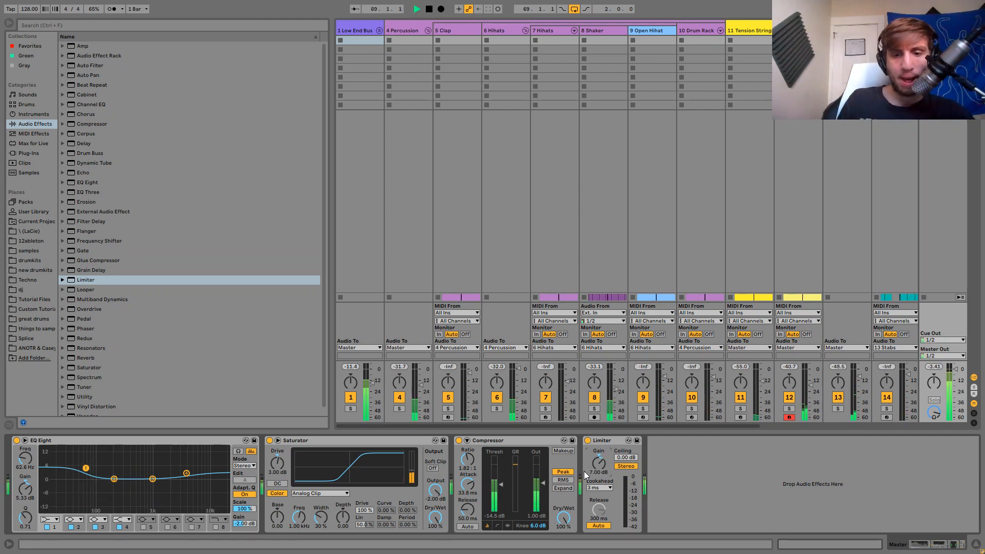
pyautogui.press('Up')
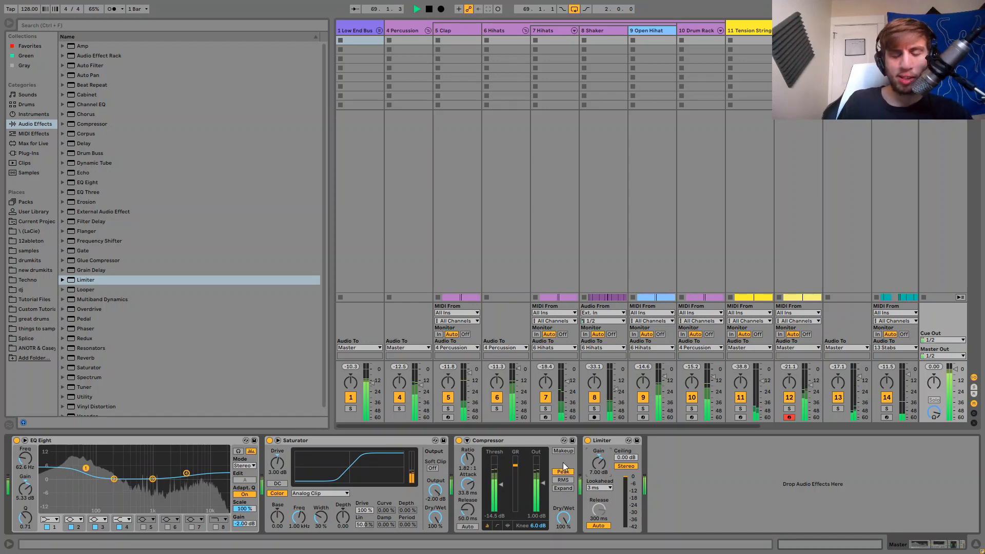
pyautogui.press('space')
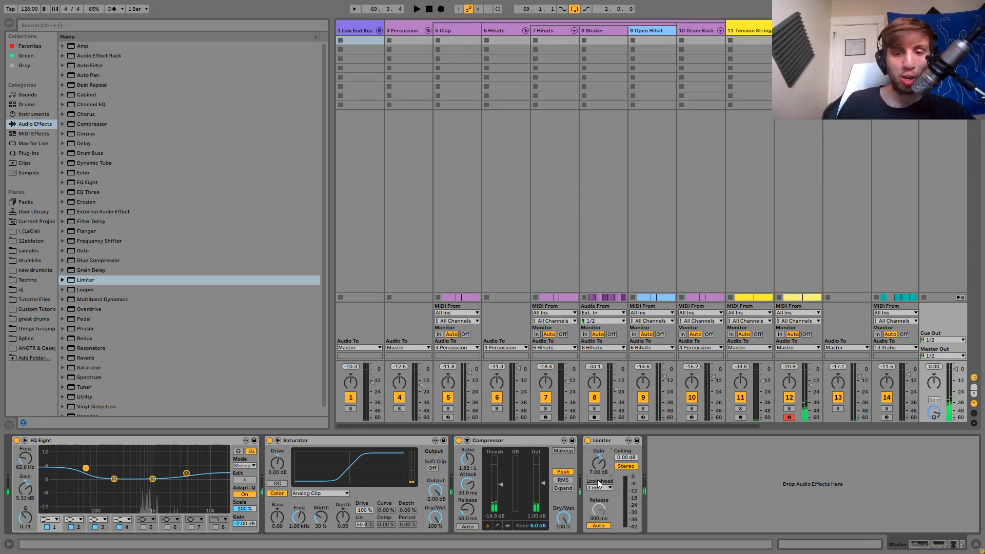
pyautogui.press('space')
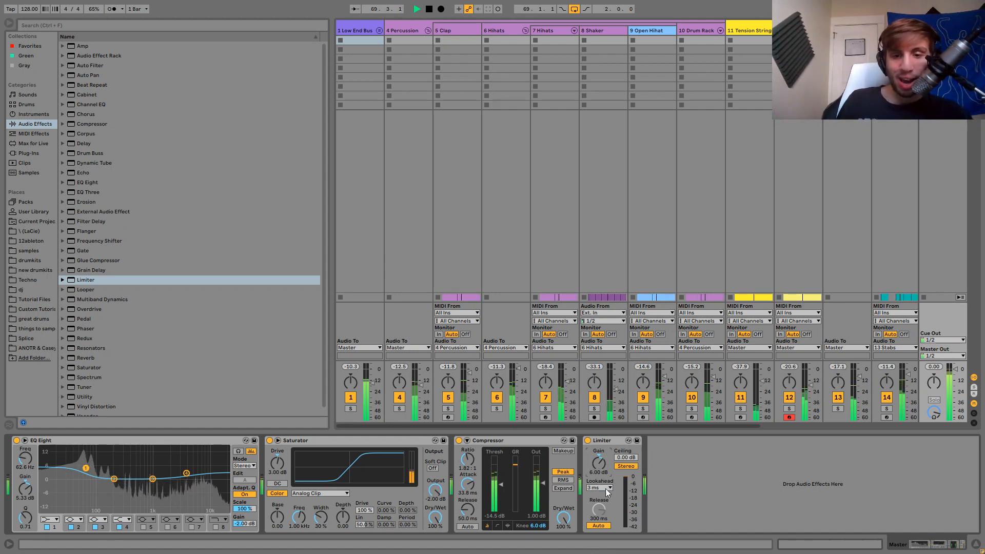
# Raise the master Limiter's gain to 7 dB and play the loop to check the level.
pyautogui.moveTo(605, 471); pyautogui.dragTo(605, 465)
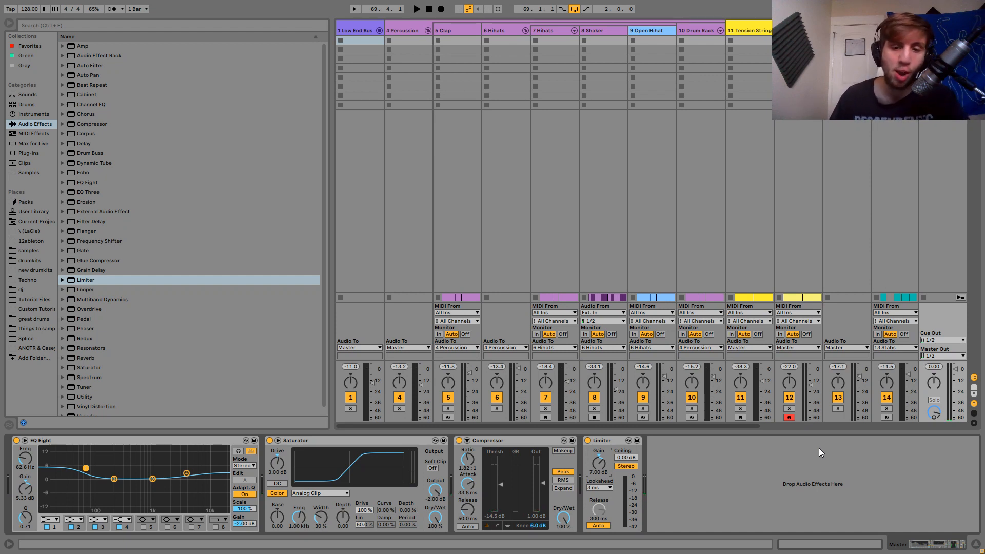
pyautogui.press('space')
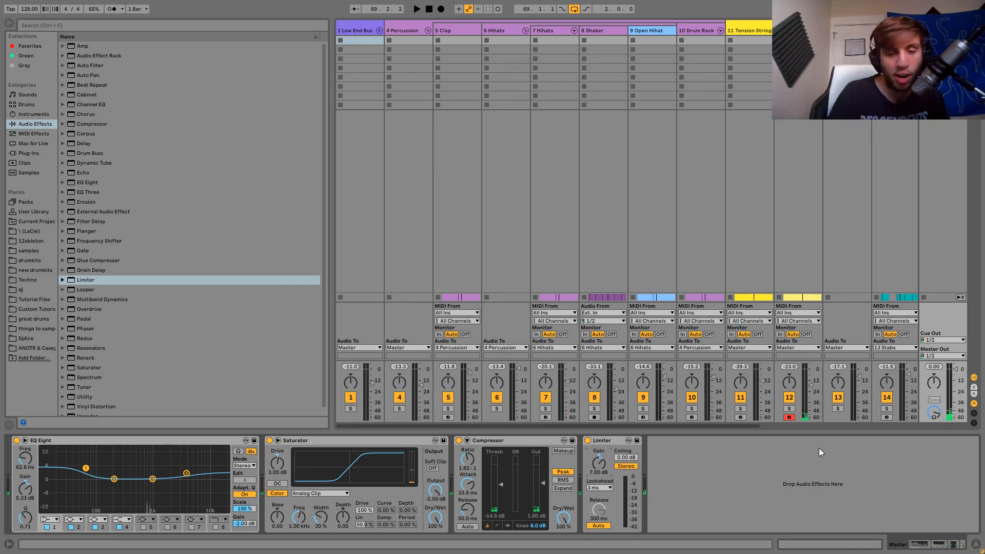
pyautogui.press('space')
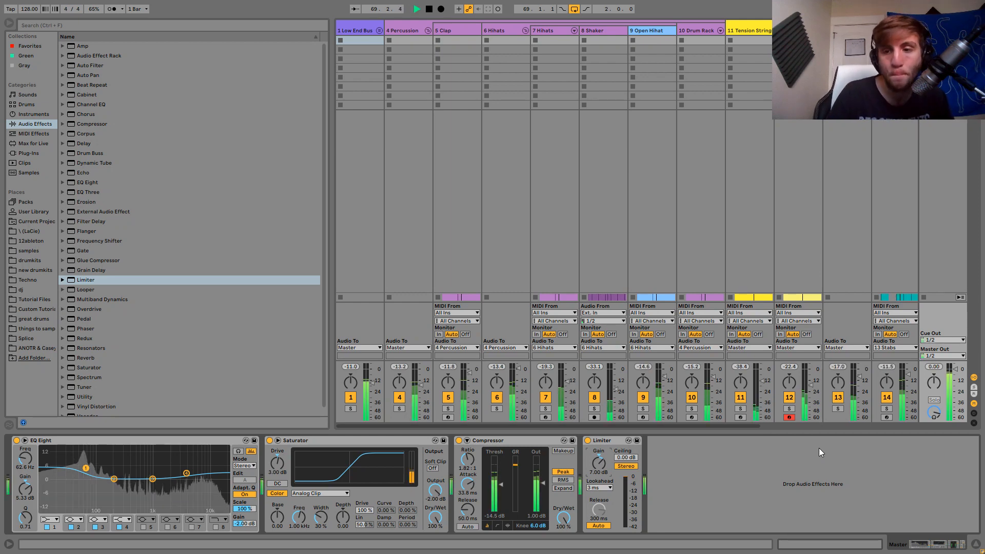
pyautogui.press('space')
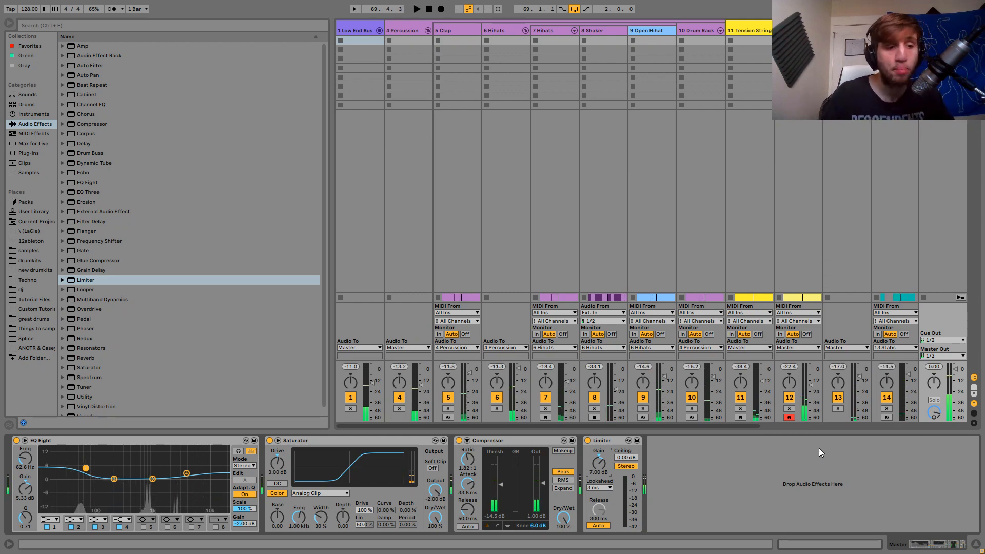
# Switch to the arrangement and collapse the Open Hihat and Shaker tracks.
pyautogui.press('Tab')
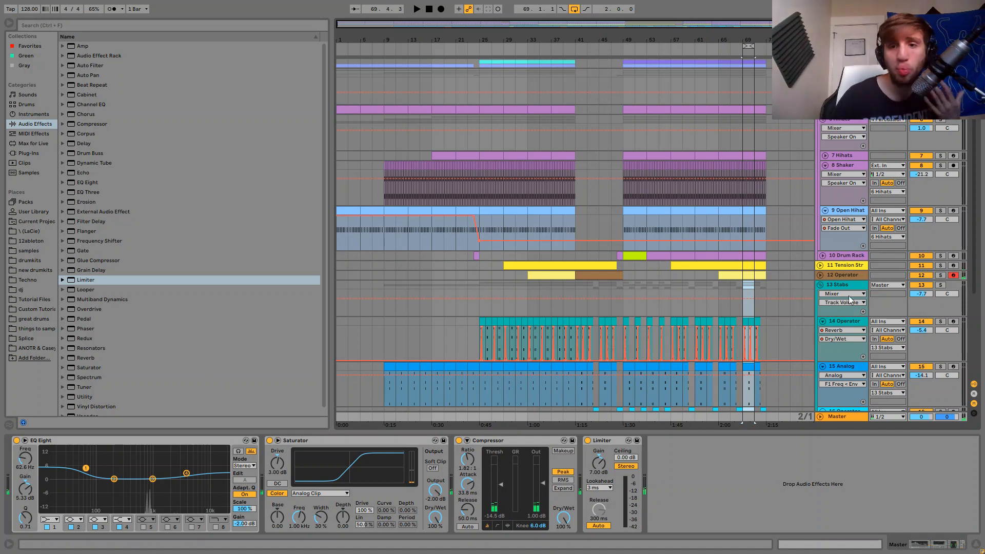
pyautogui.click(826, 211)
pyautogui.click(825, 165)
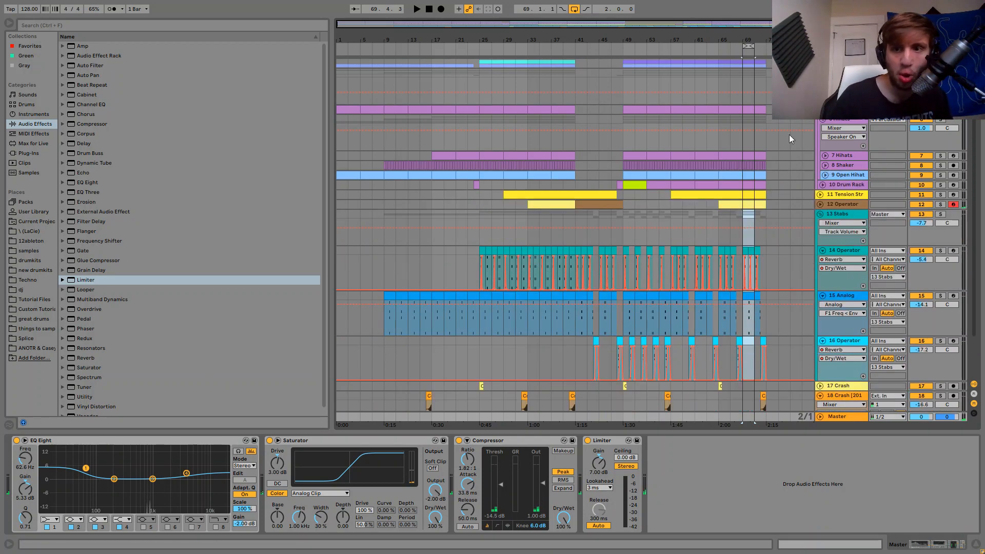
# Turn off looping and play the whole arrangement from the beginning.
pyautogui.click(574, 11)
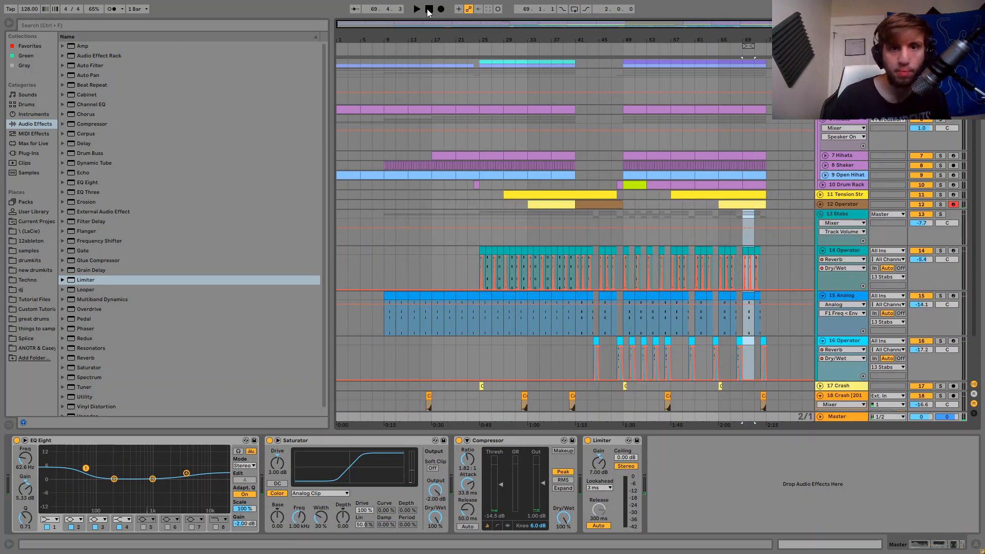
pyautogui.click(428, 10)
pyautogui.press('space')
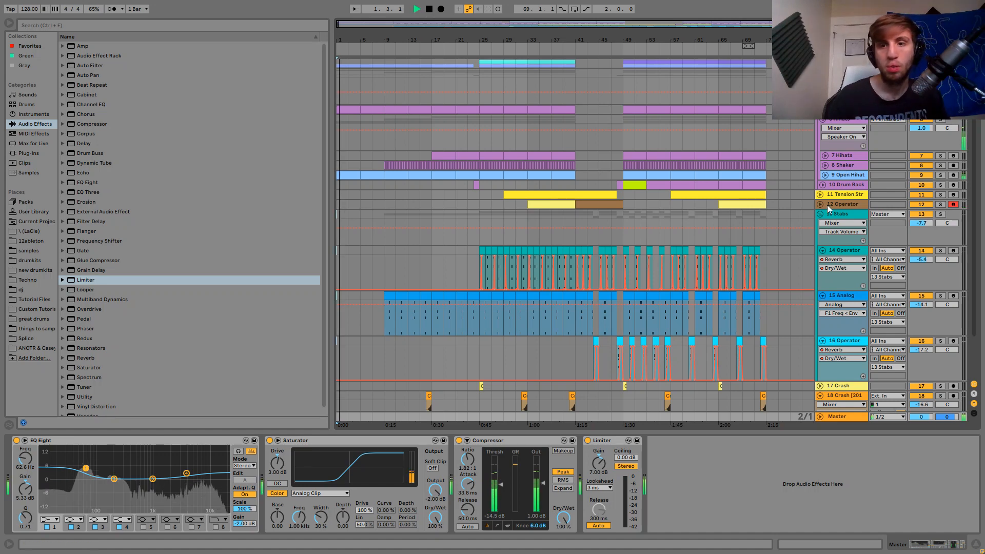
# Collapse the 14 Operator, 15 Analog, 16 Operator and 18 Crash tracks during playback.
pyautogui.click(819, 253)
pyautogui.click(823, 251)
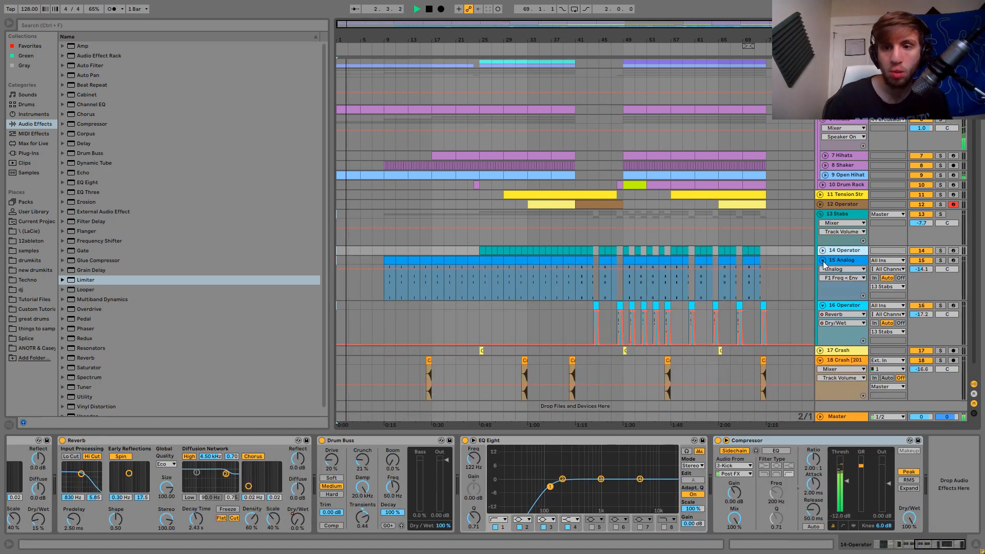
pyautogui.click(823, 260)
pyautogui.click(823, 270)
pyautogui.click(821, 290)
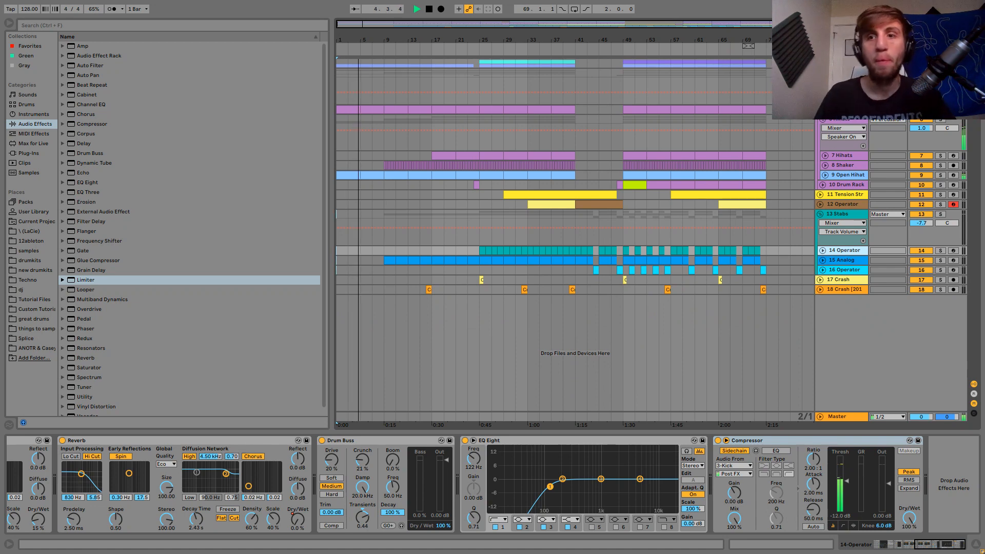
# Stop playback after the track ends and review the device chains on the Master and the Stabs group, finishing on the Master.
pyautogui.scroll(2, 838, 151)
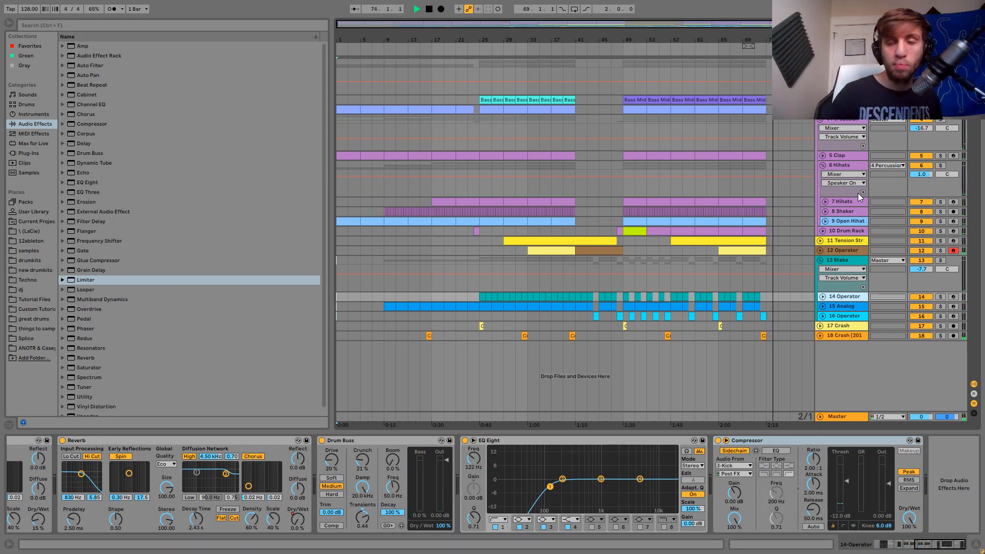
pyautogui.press('space')
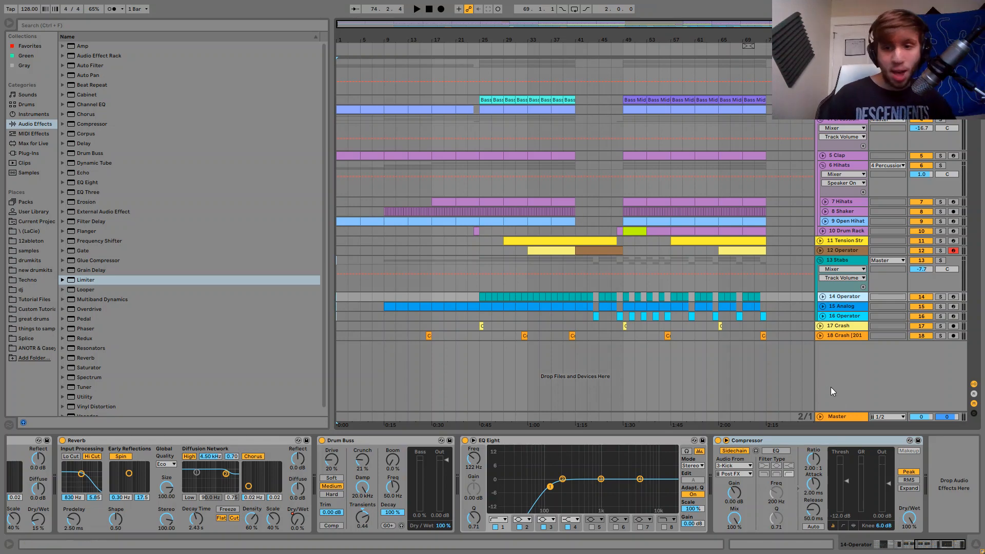
pyautogui.click(846, 418)
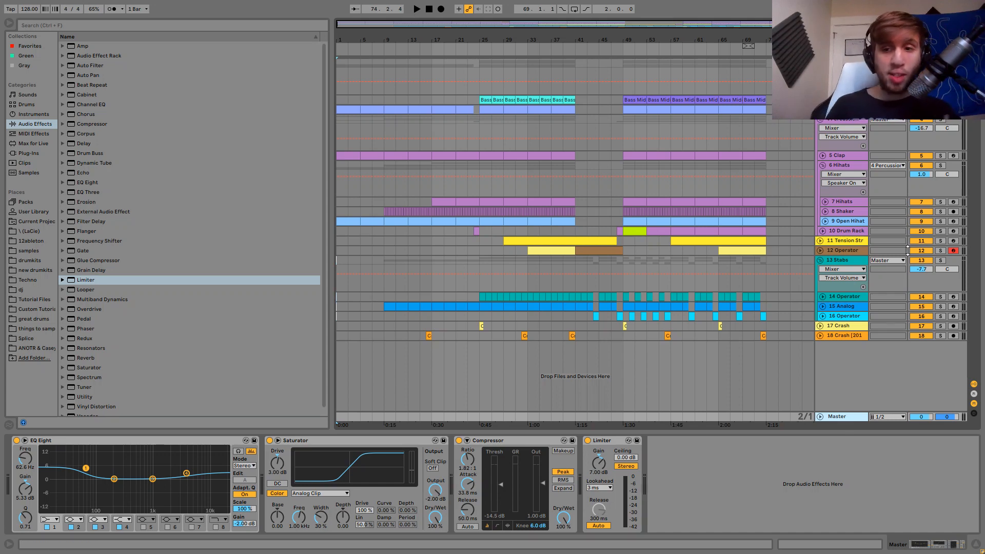
pyautogui.click(836, 262)
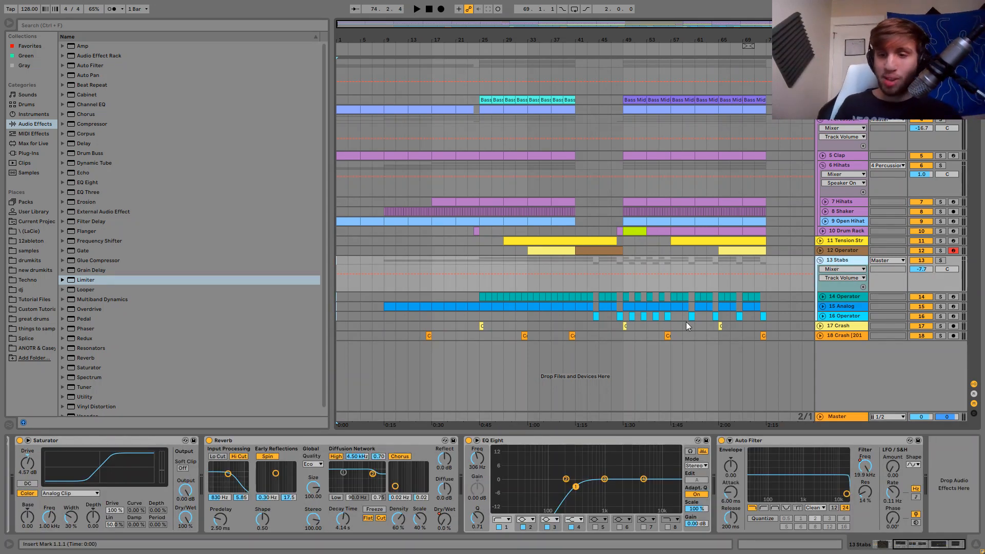
pyautogui.click(831, 417)
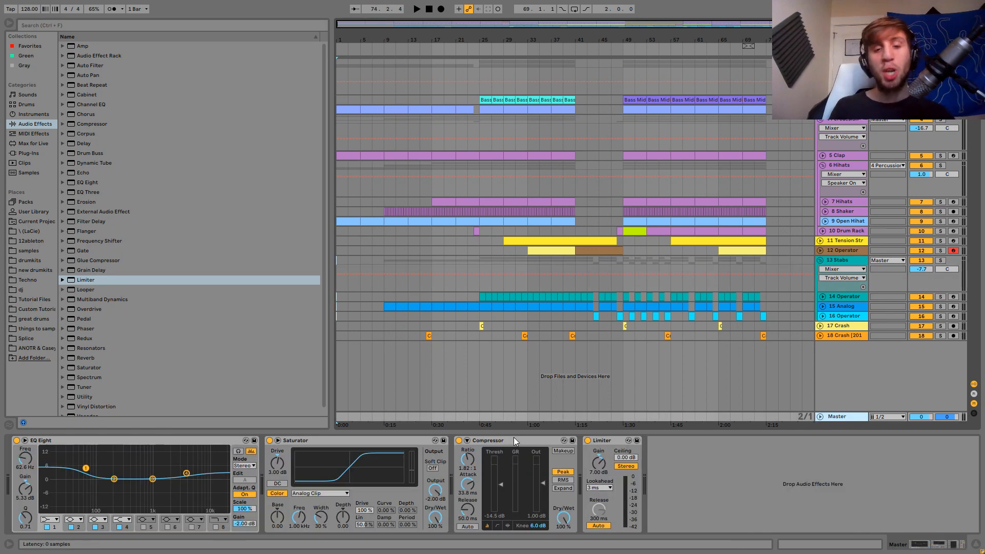